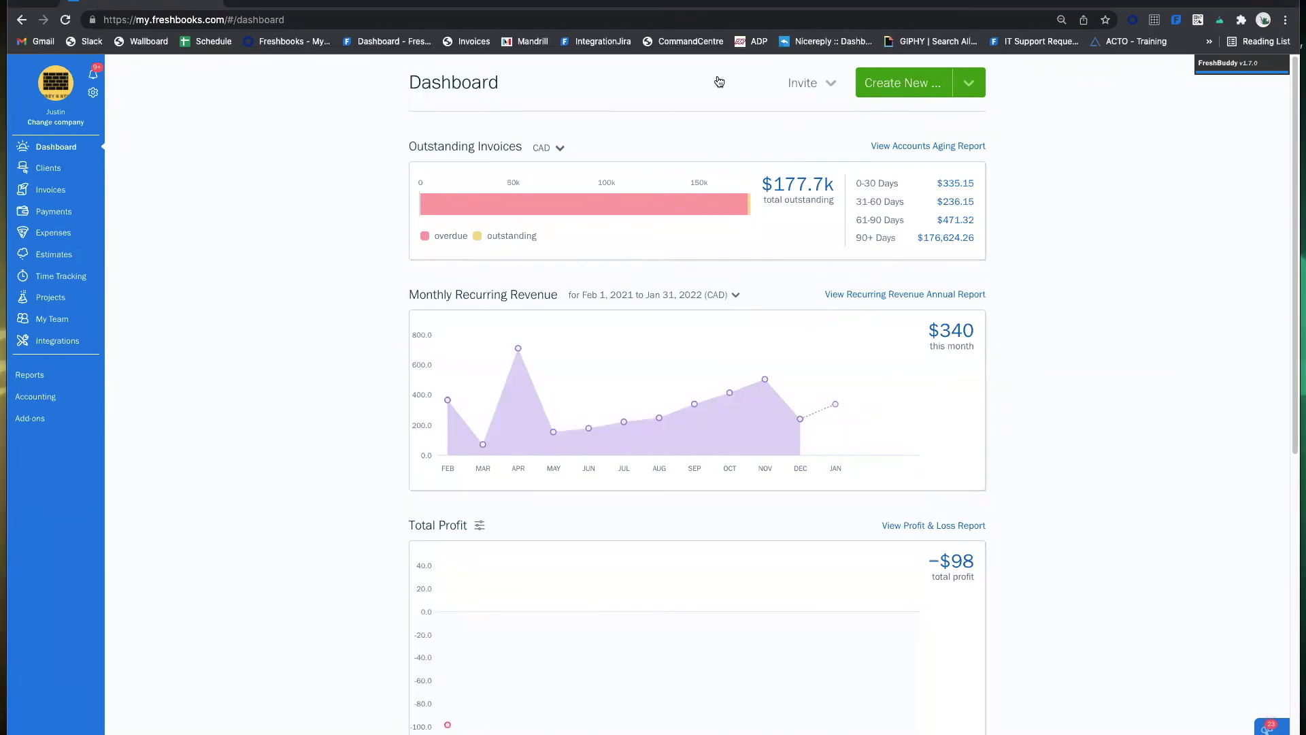
Browse the dashboard and look at the Total Profit chart filters without changing them.
mouse_move(819, 203)
mouse_move(543, 219)
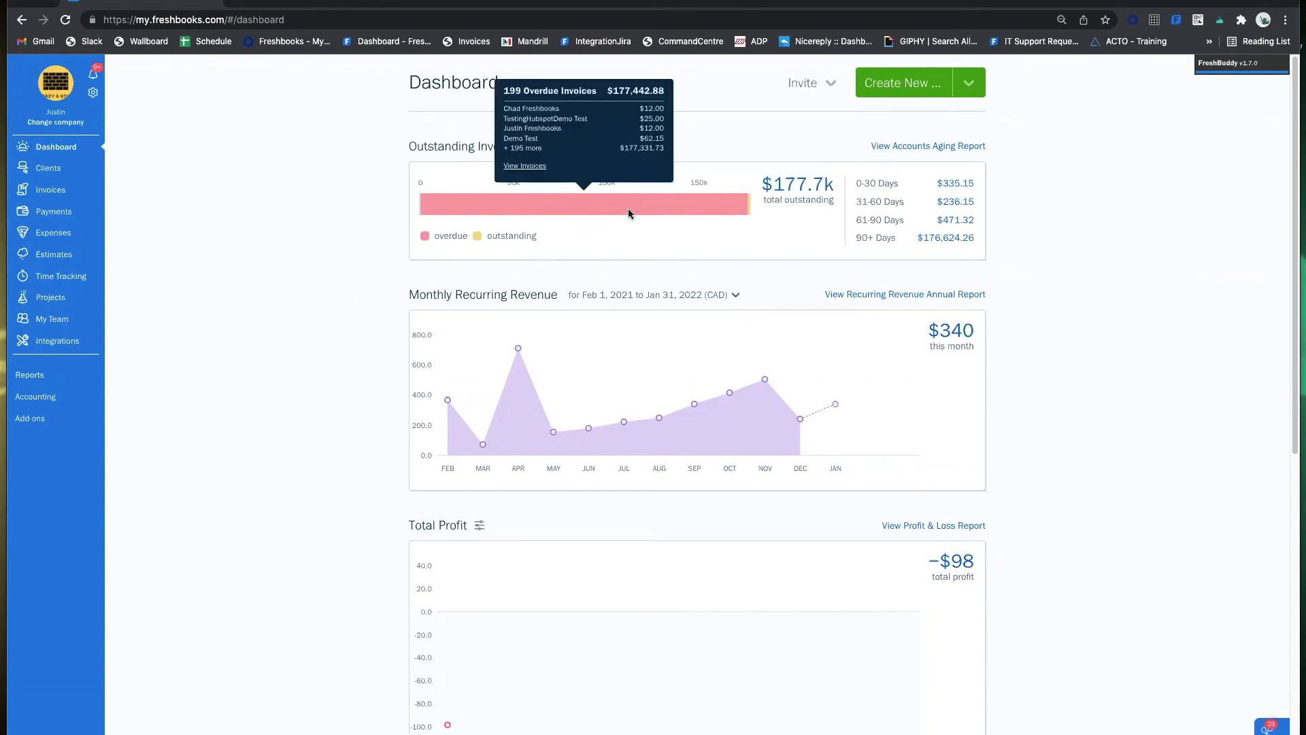
mouse_move(749, 206)
scroll(751, 386, "down", 5)
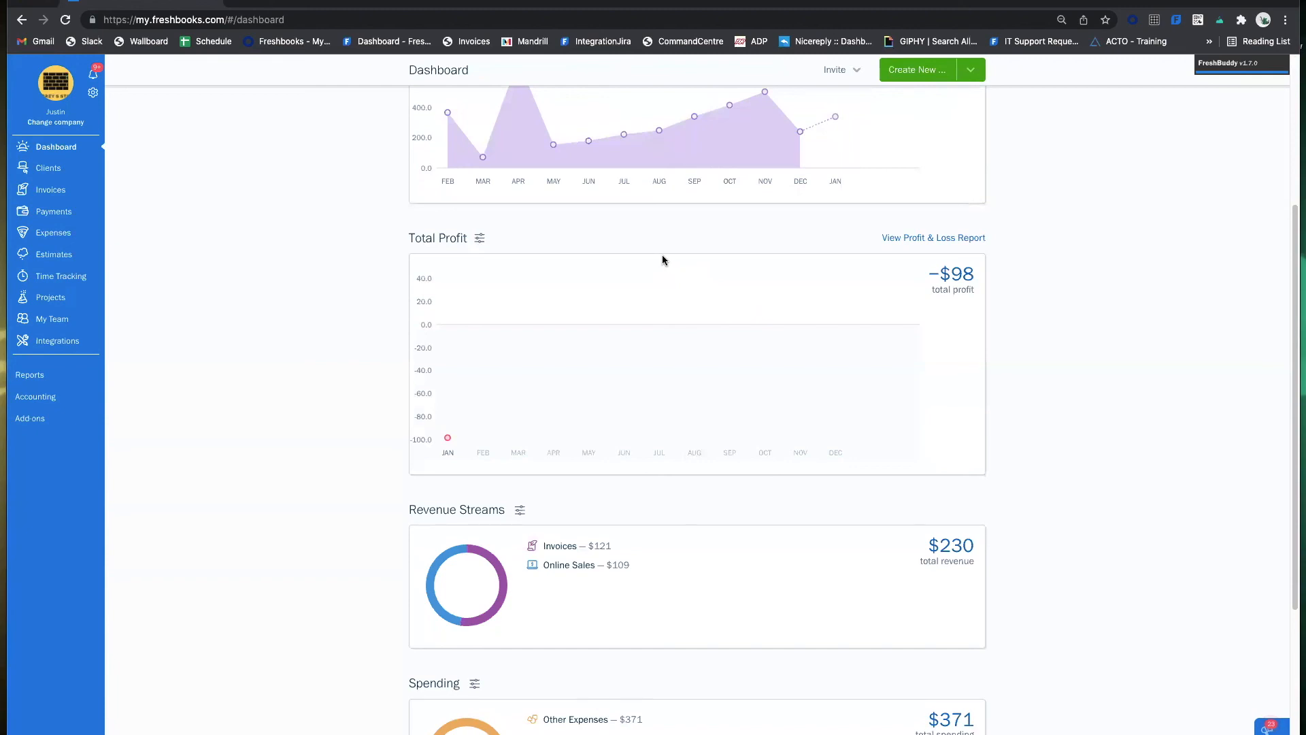
scroll(615, 253, "down", 5)
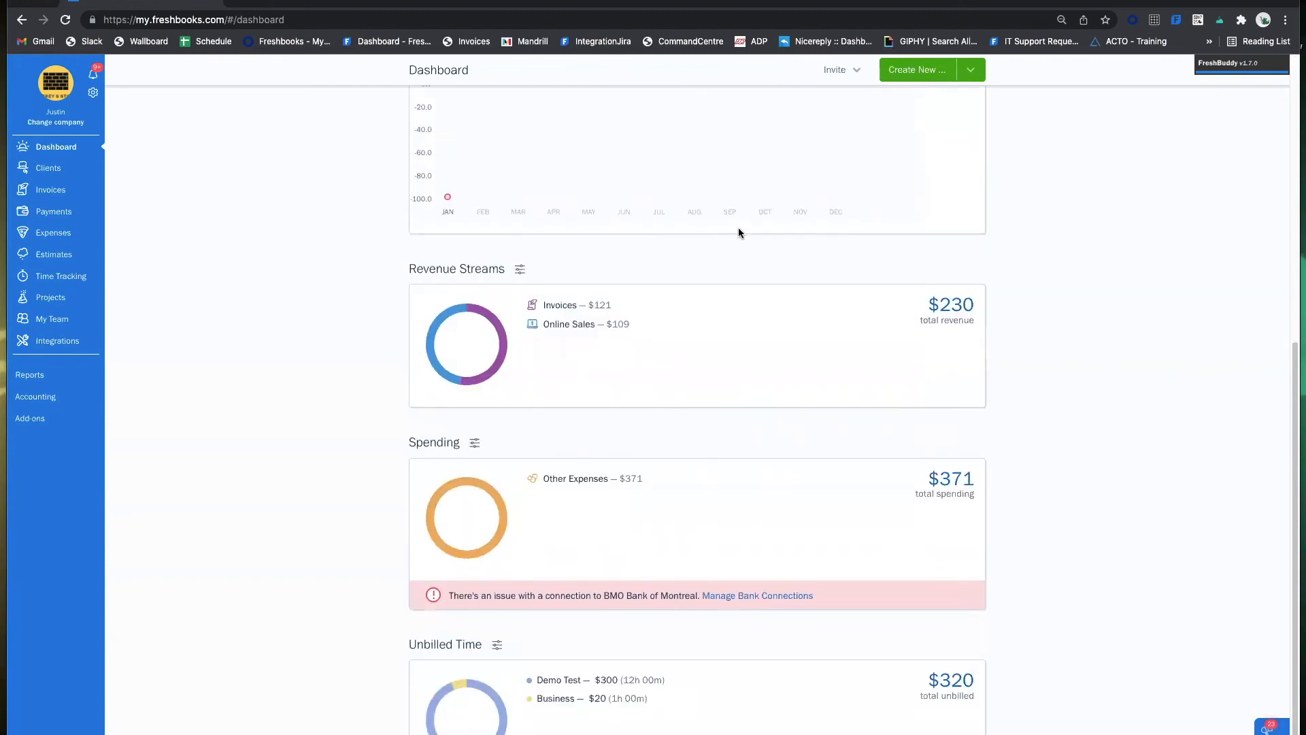
scroll(611, 504, "up", 7)
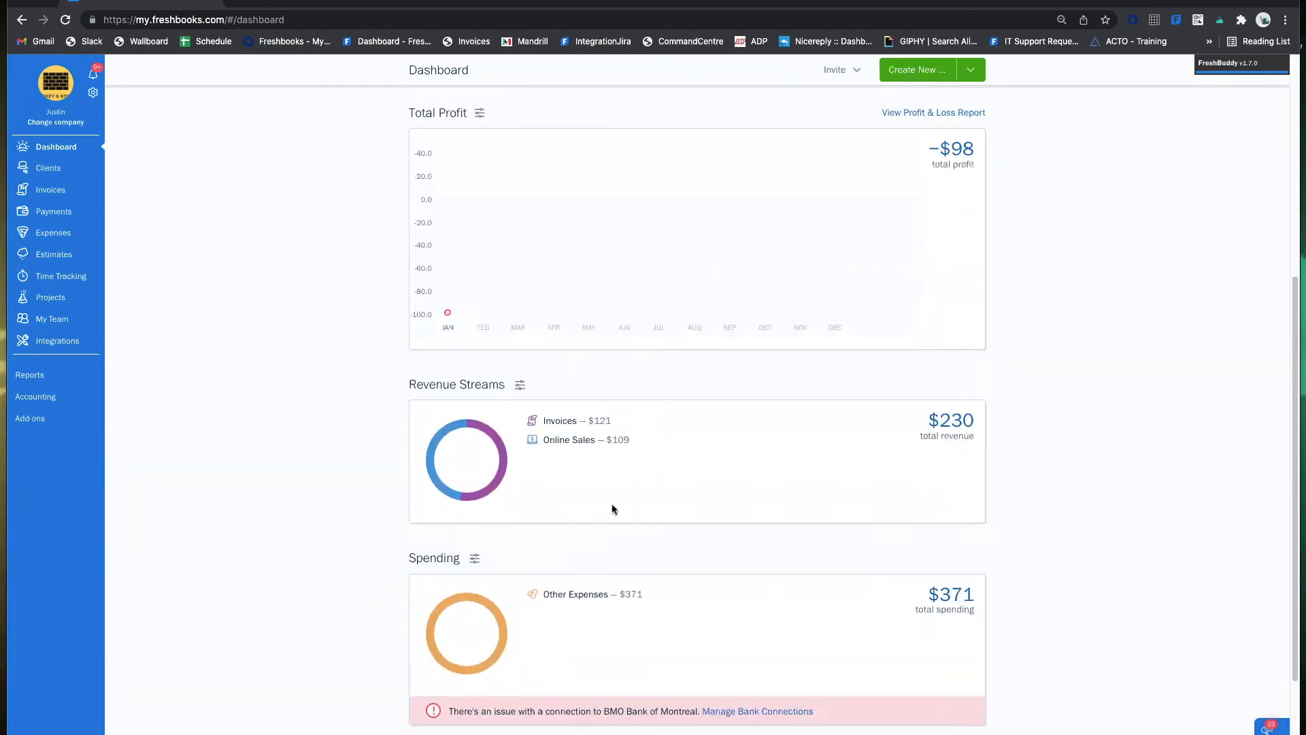
scroll(604, 477, "up", 3)
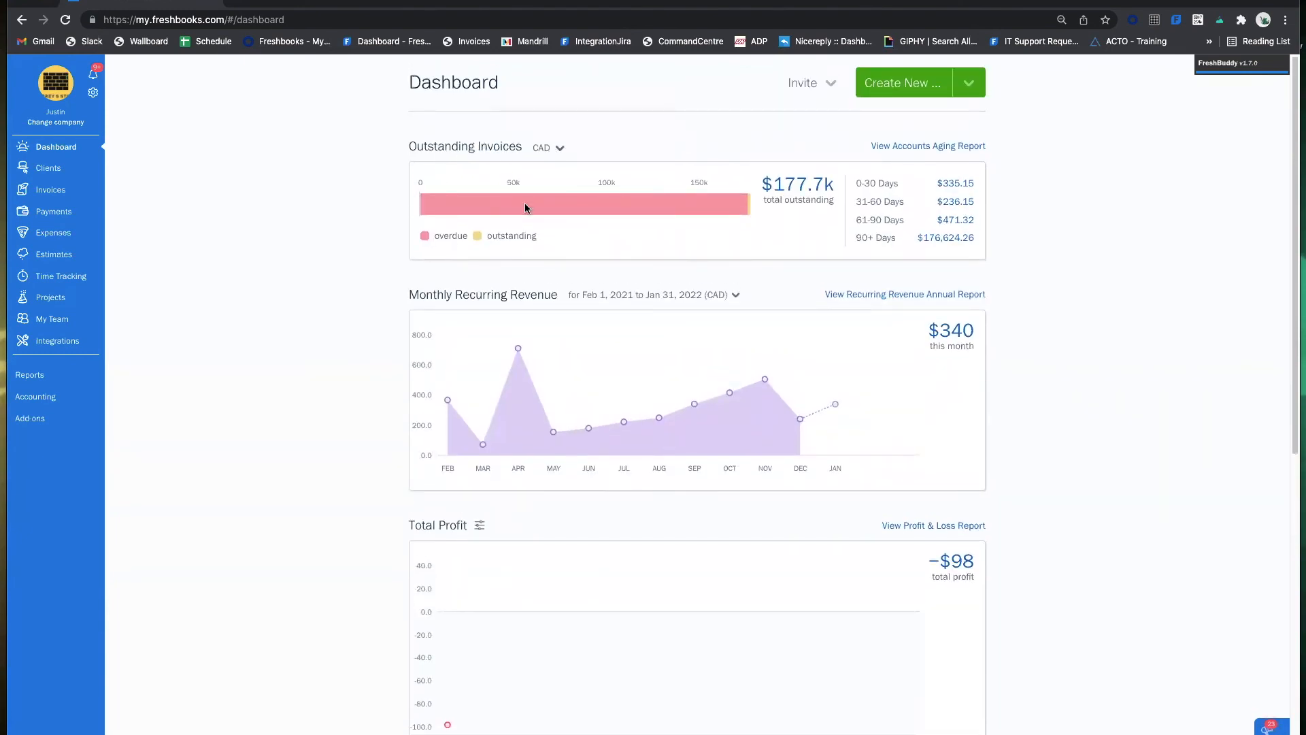
left_click(480, 525)
scroll(474, 483, "down", 2)
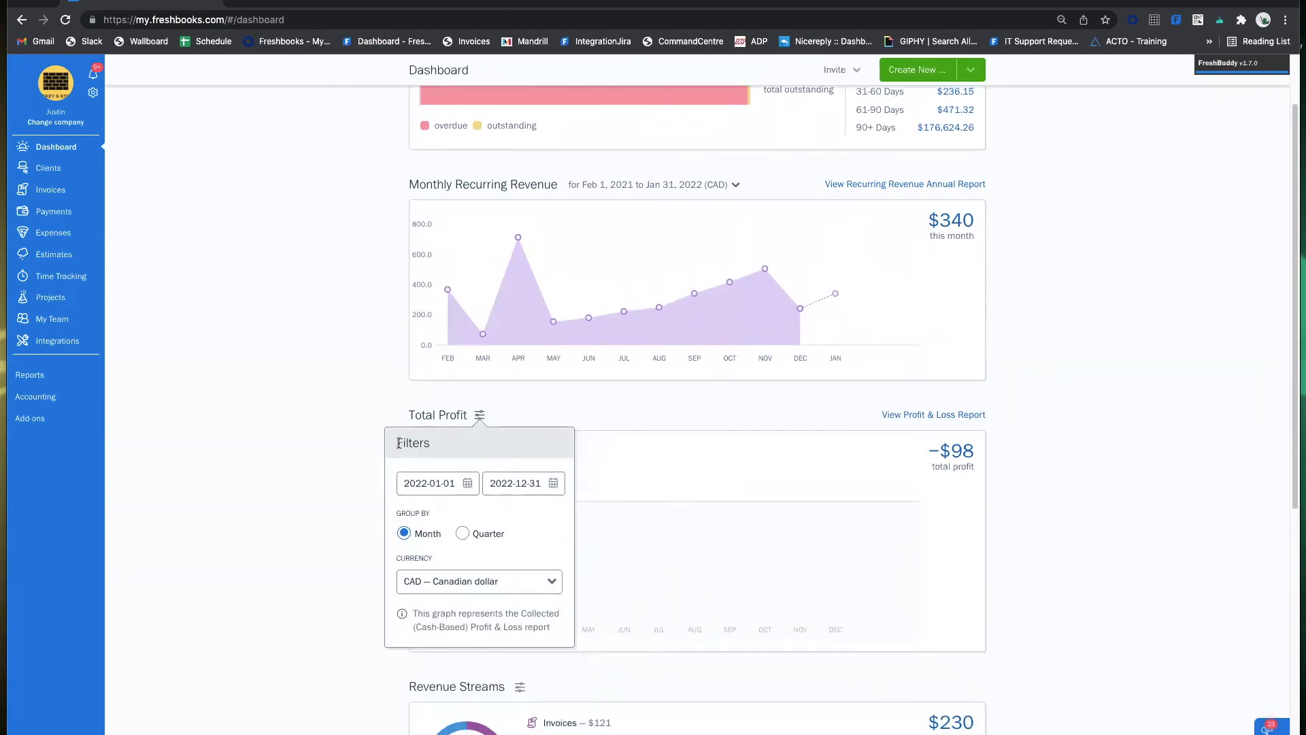
left_click(659, 428)
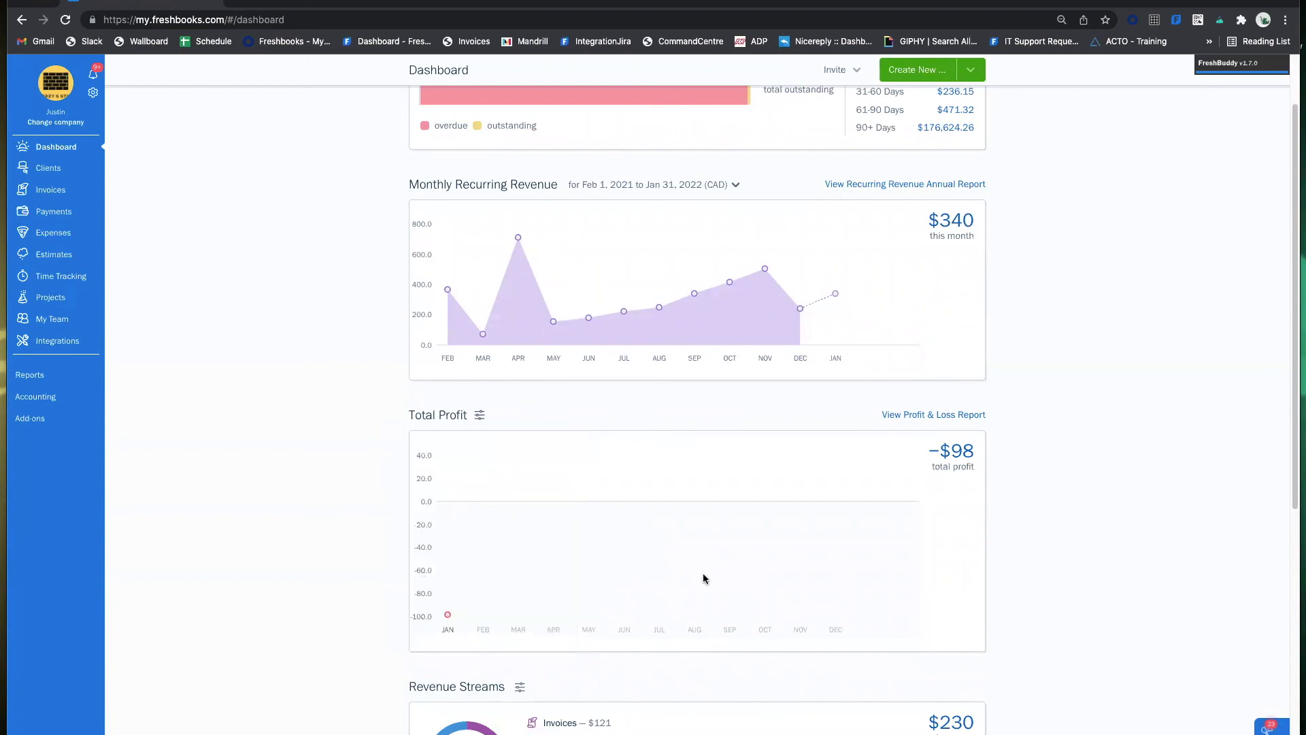
Set the Total Profit chart date range to 2021-01-01 through 2021-12-31.
left_click(479, 416)
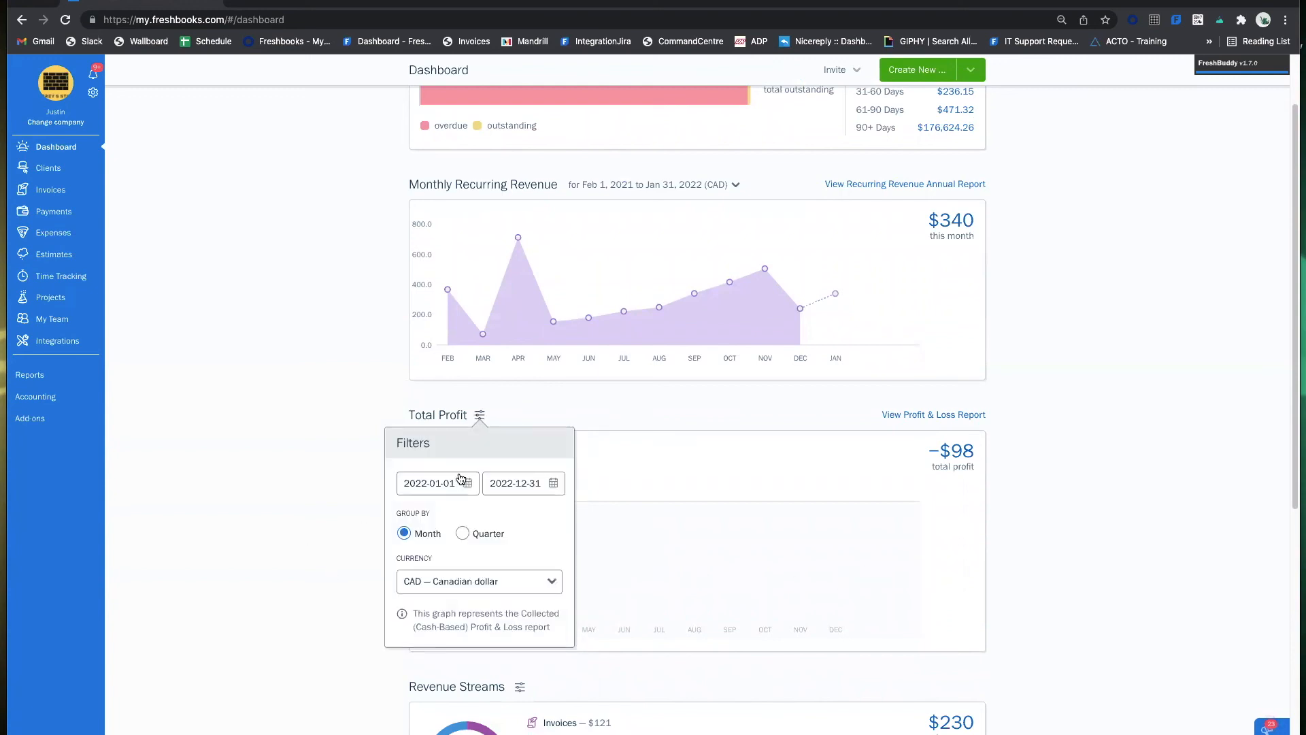
left_click(452, 482)
left_click(455, 514)
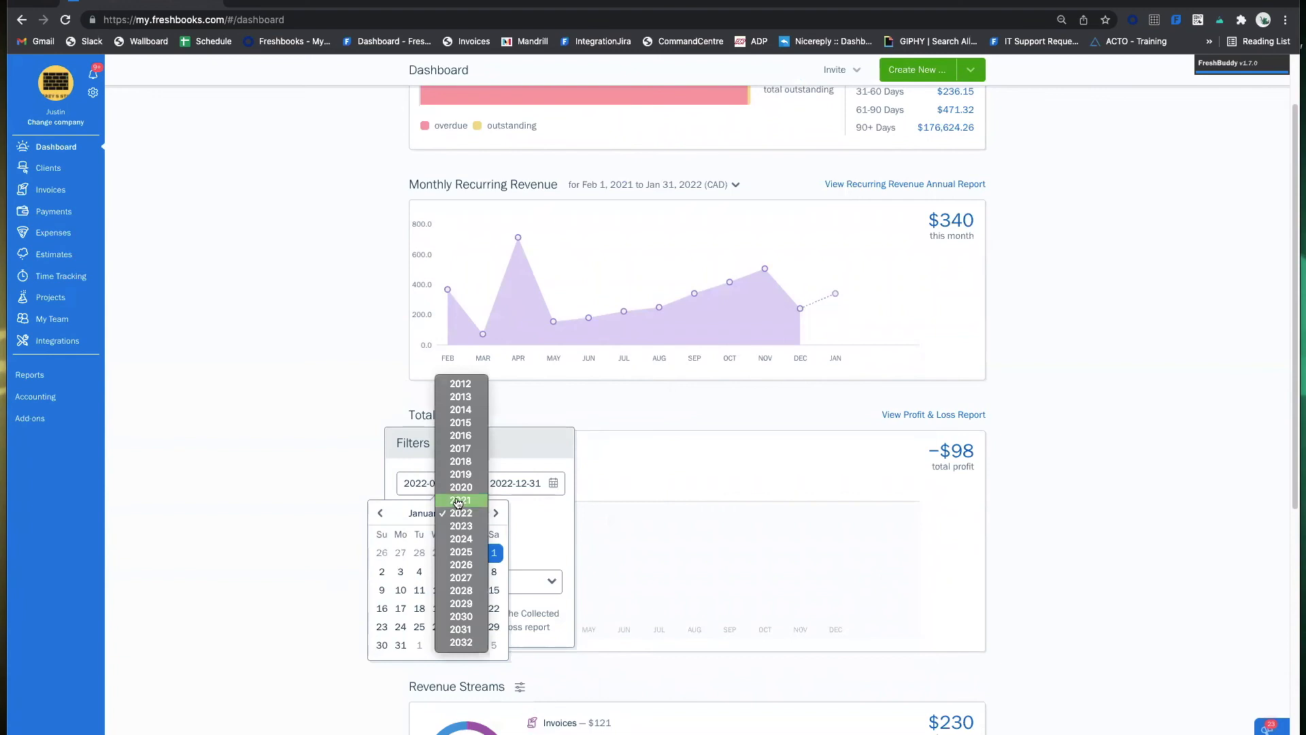
left_click(456, 501)
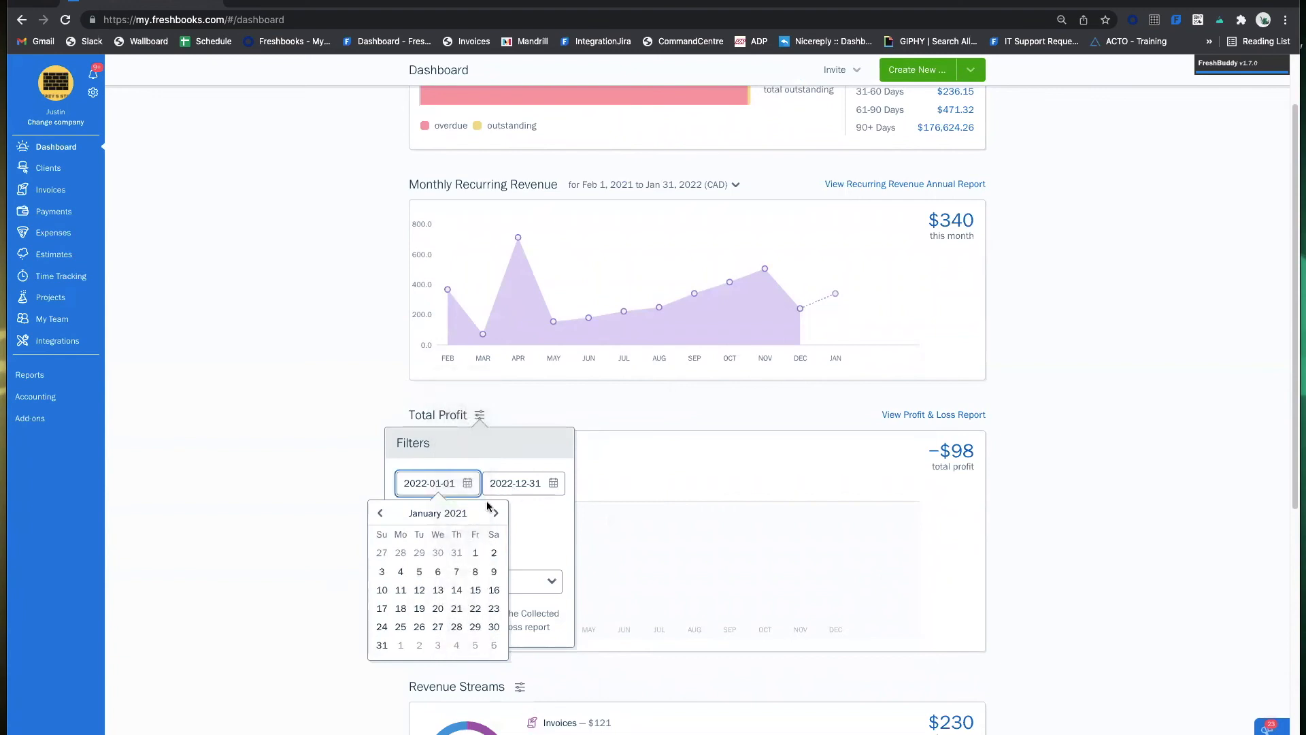
left_click(474, 552)
left_click(517, 483)
left_click(551, 513)
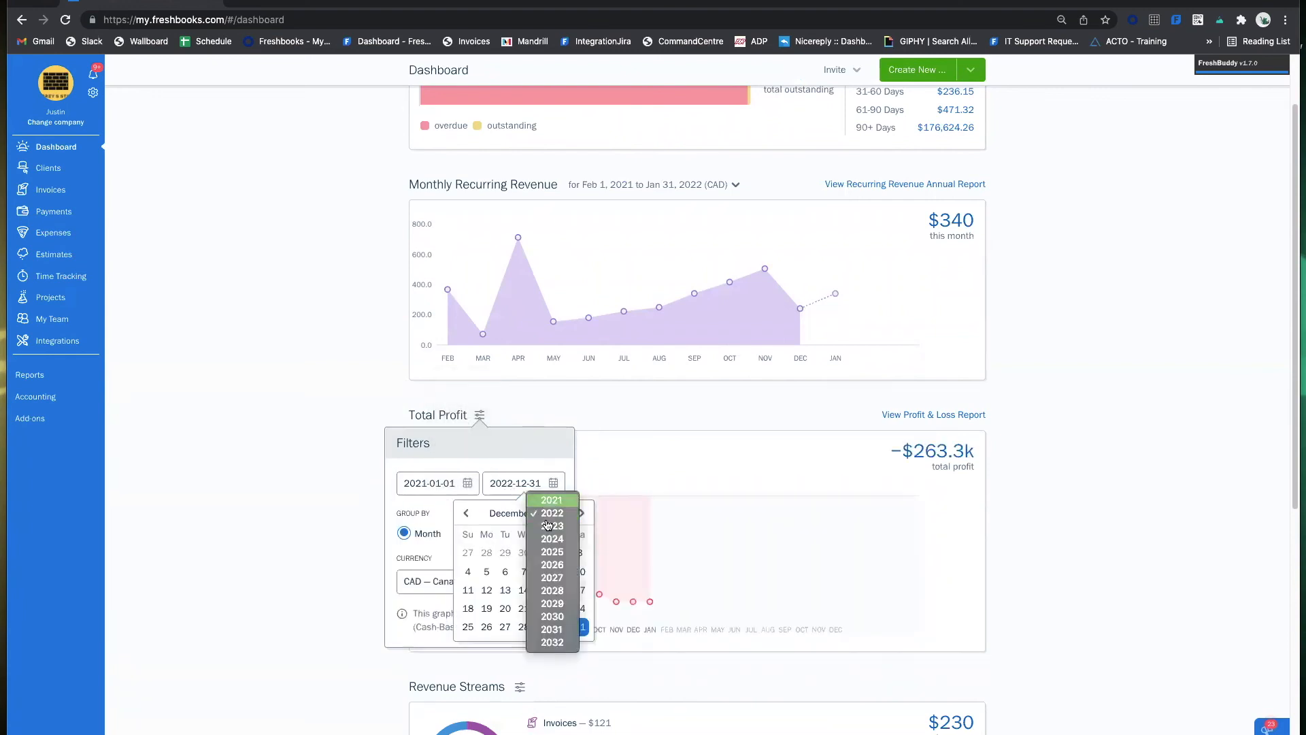
left_click(551, 501)
left_click(562, 627)
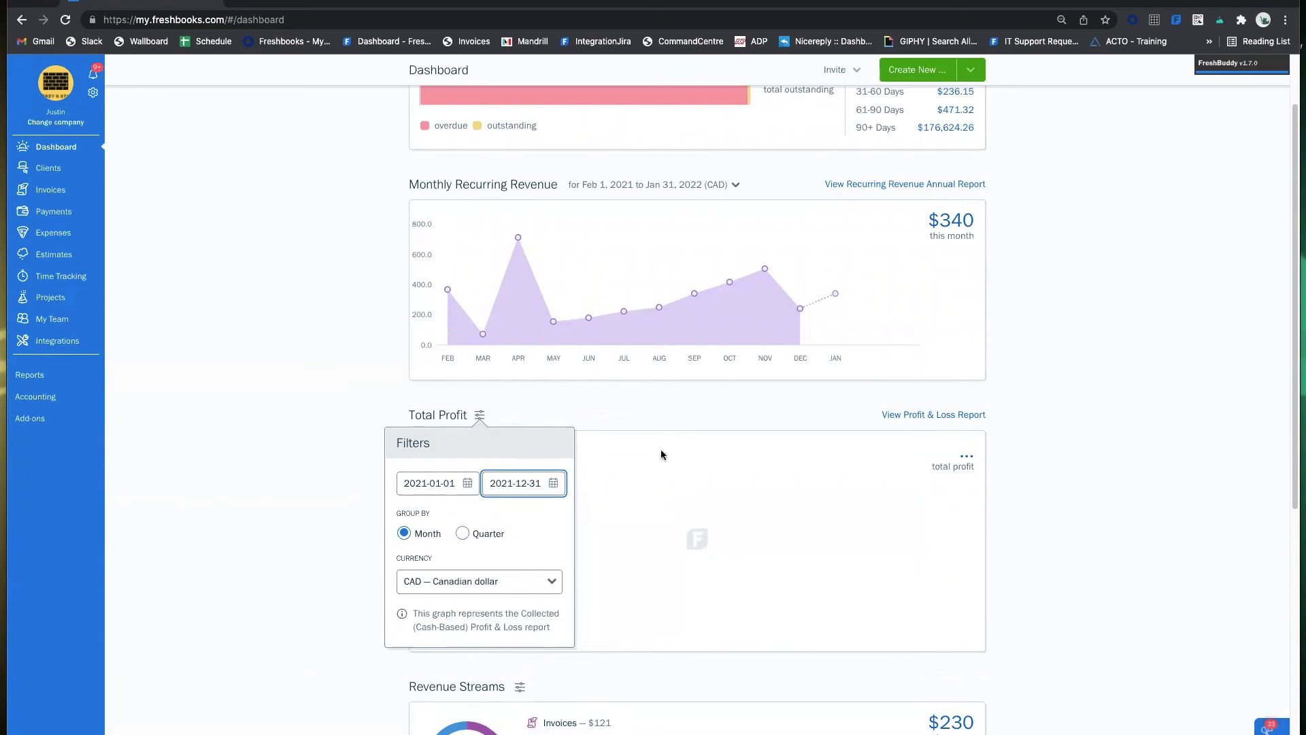
left_click(672, 425)
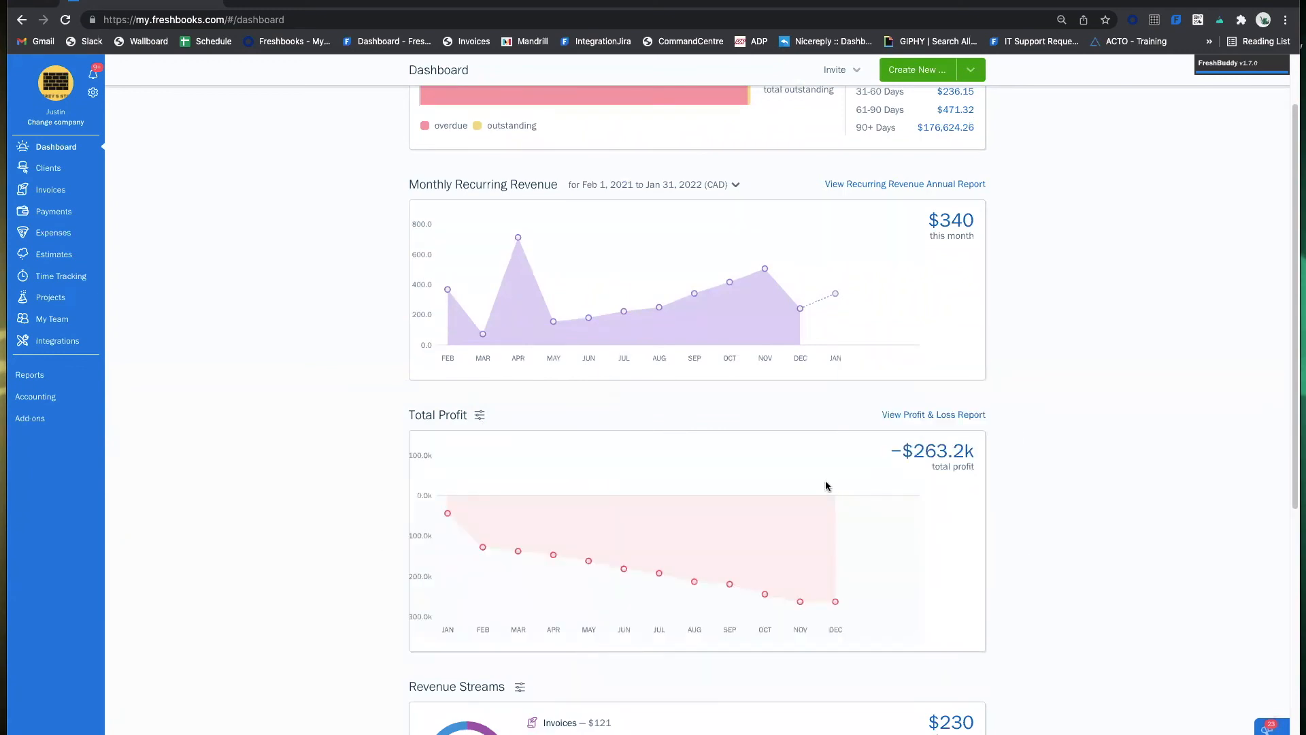
scroll(556, 372, "up", 2)
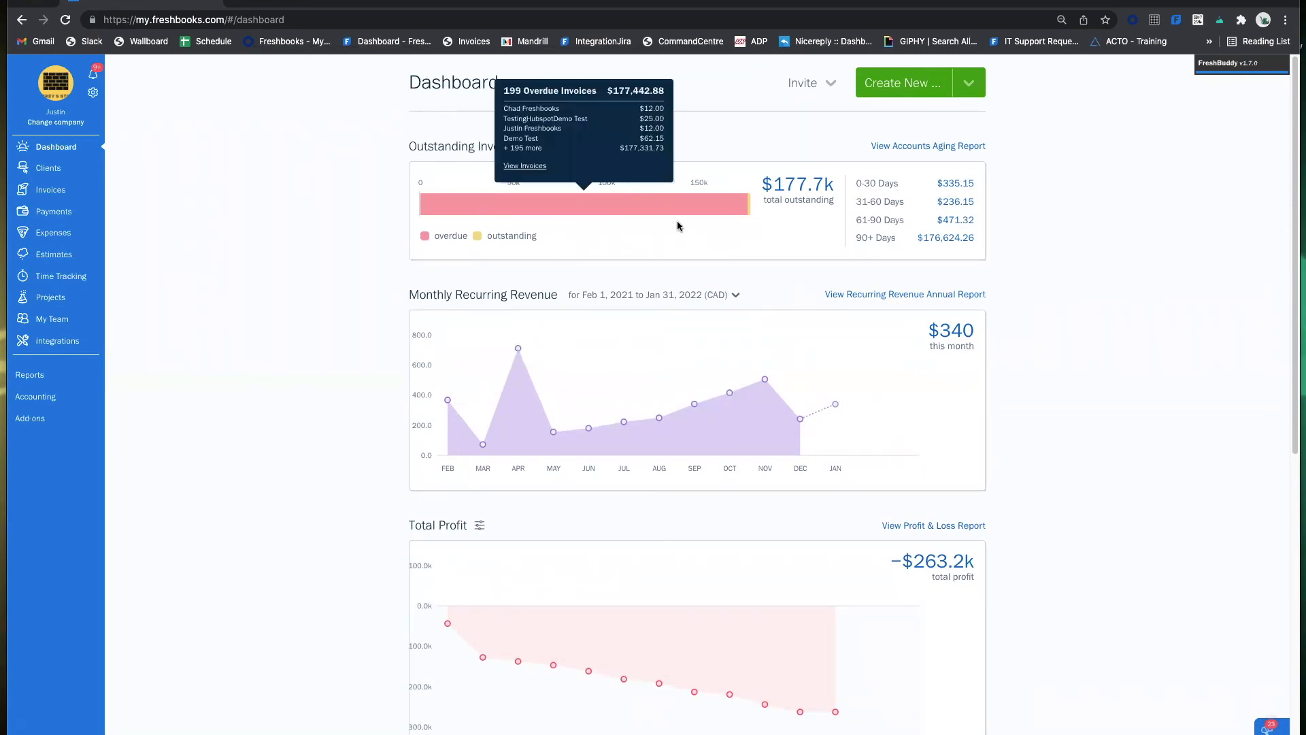
left_click(968, 84)
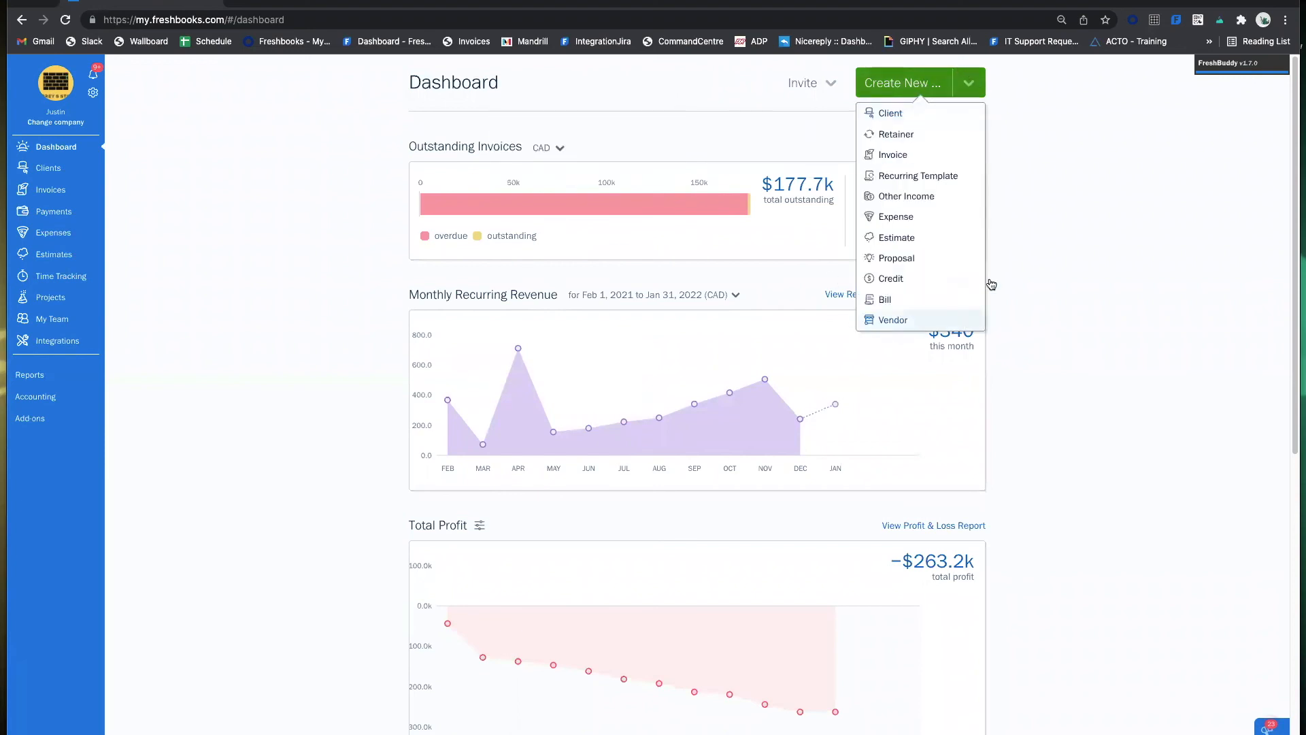
left_click(915, 116)
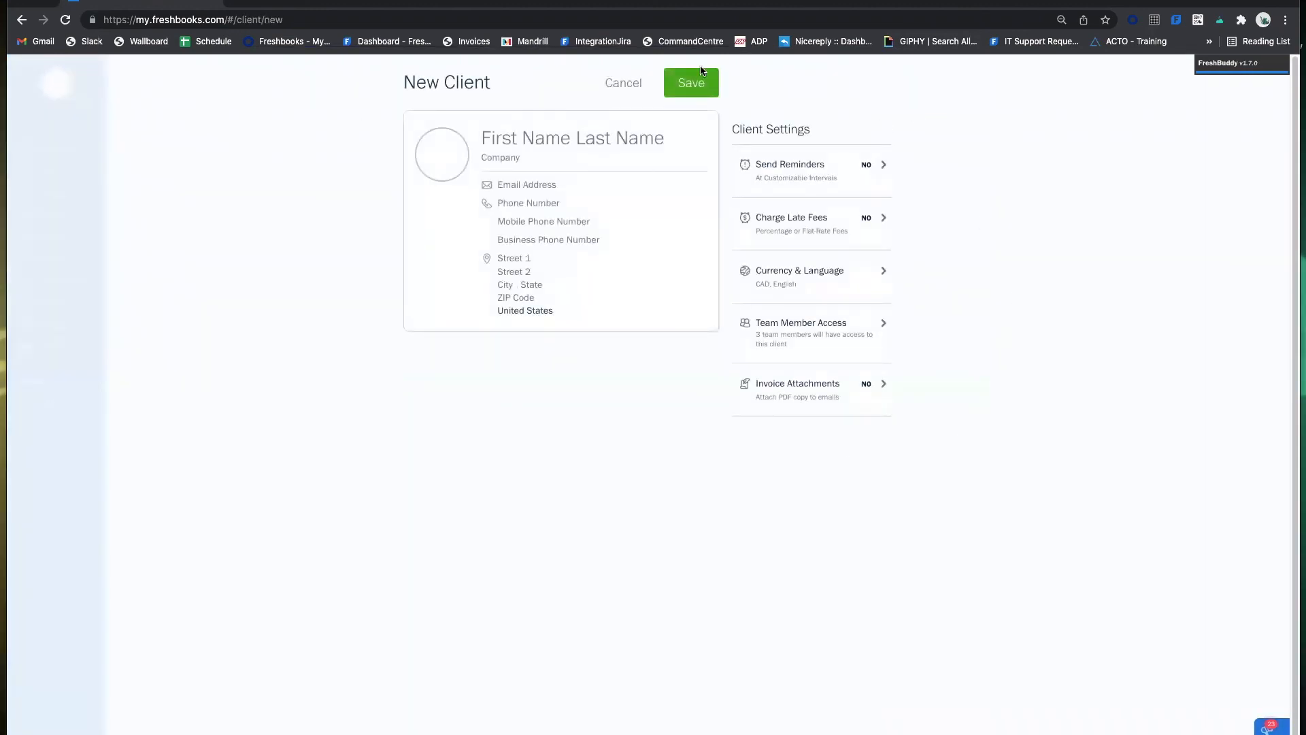
left_click(622, 96)
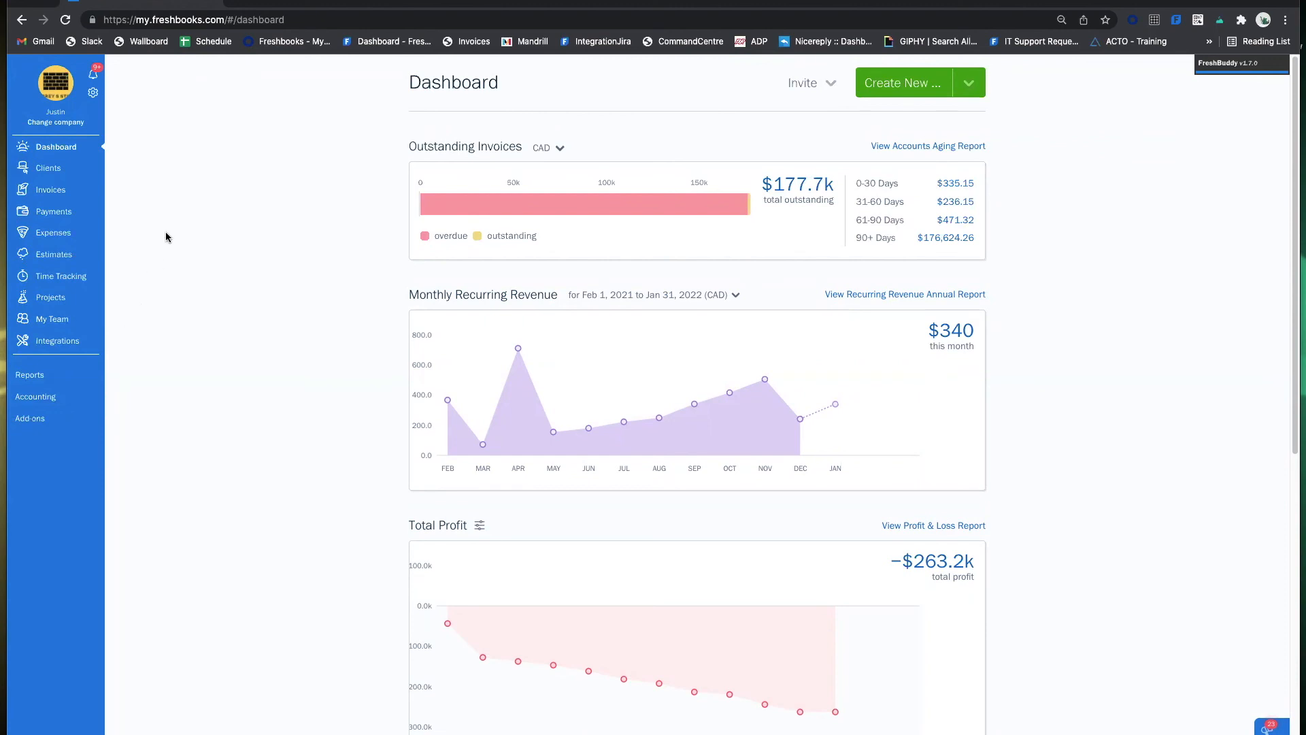
scroll(178, 207, "down", 1)
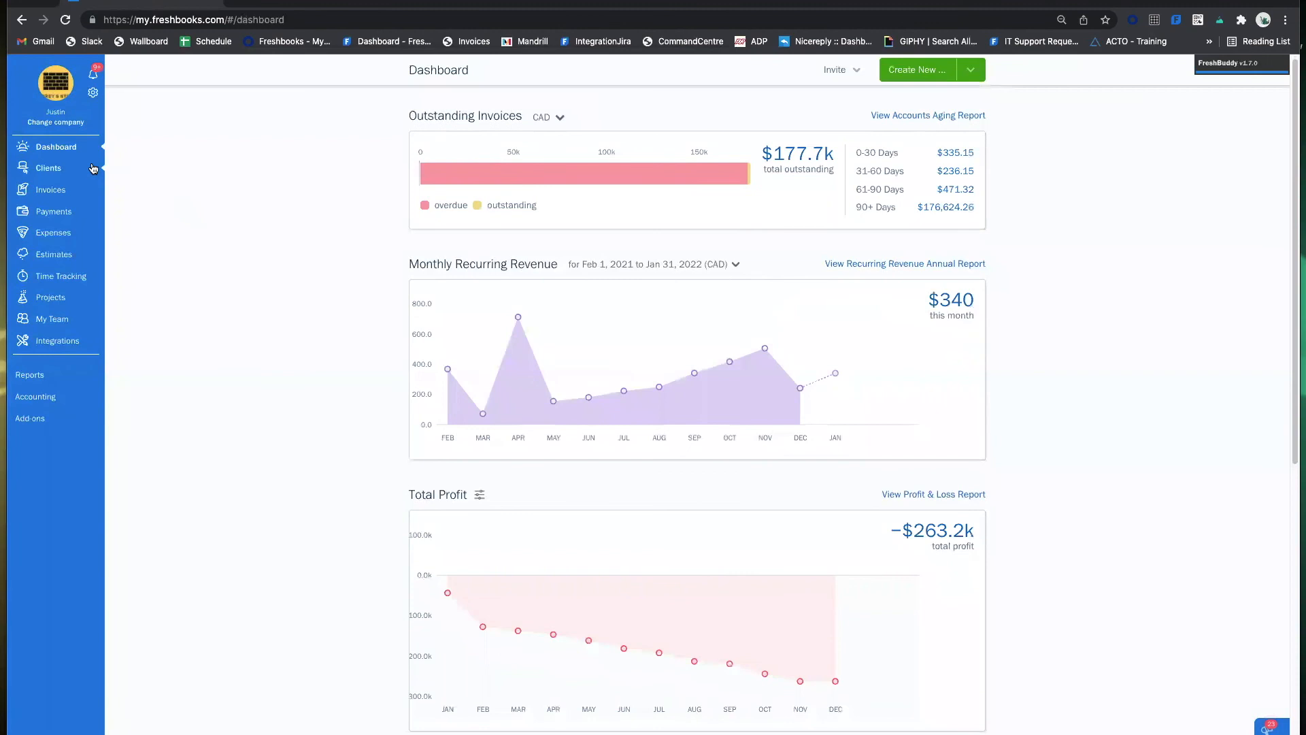
Go to Clients, look through the client list, and start a New Client form.
left_click(72, 167)
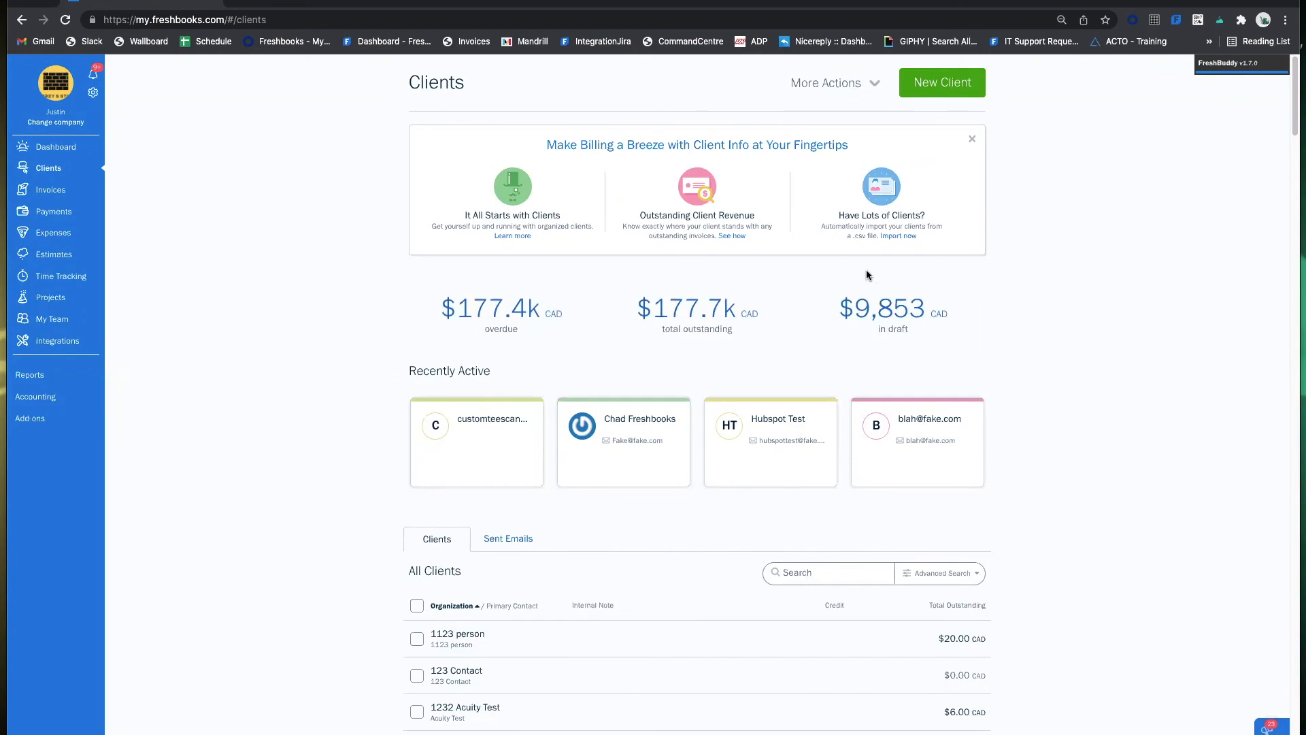
scroll(981, 248, "down", 3)
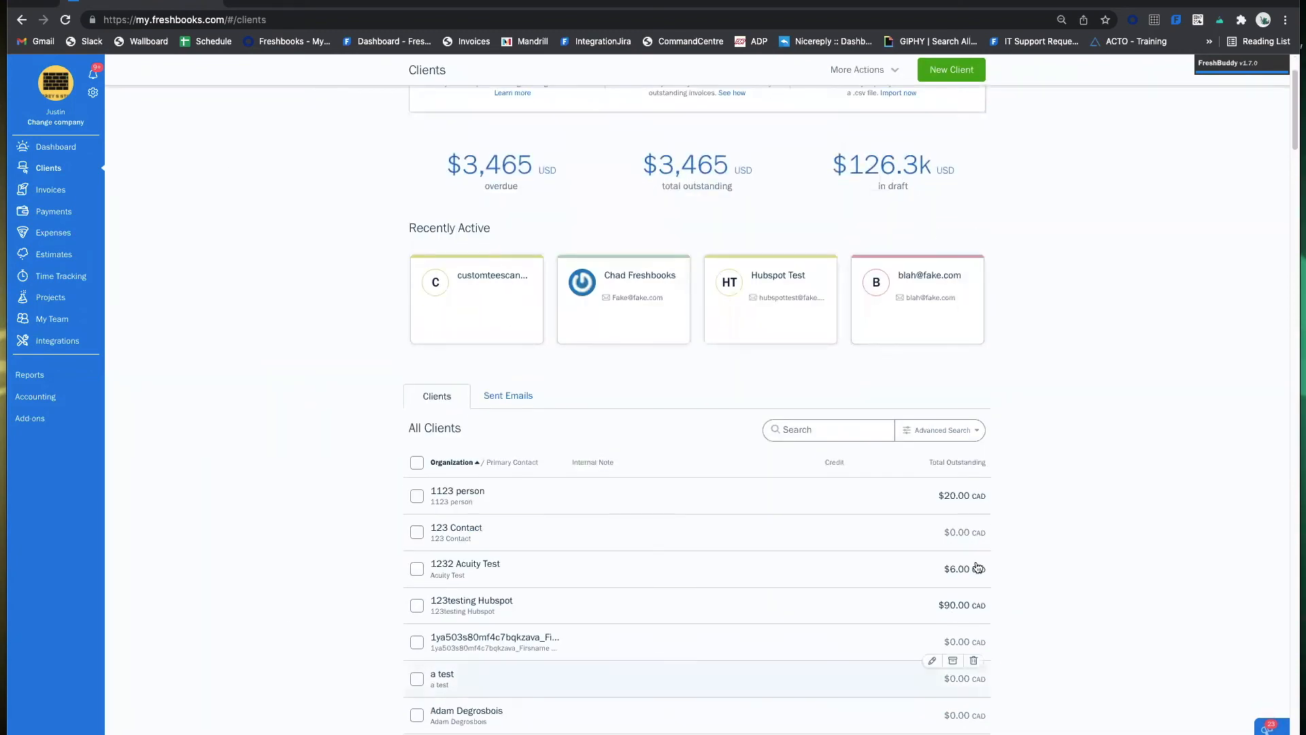
scroll(915, 452, "up", 3)
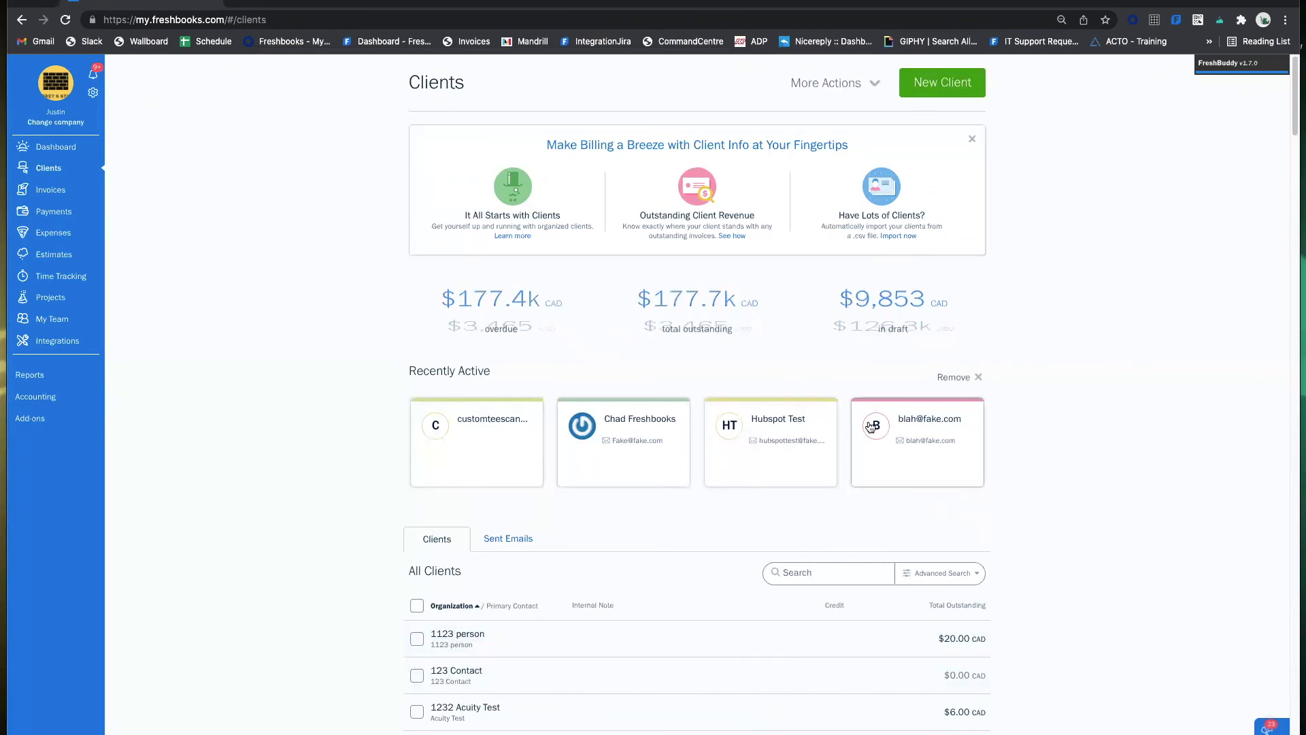
left_click(953, 84)
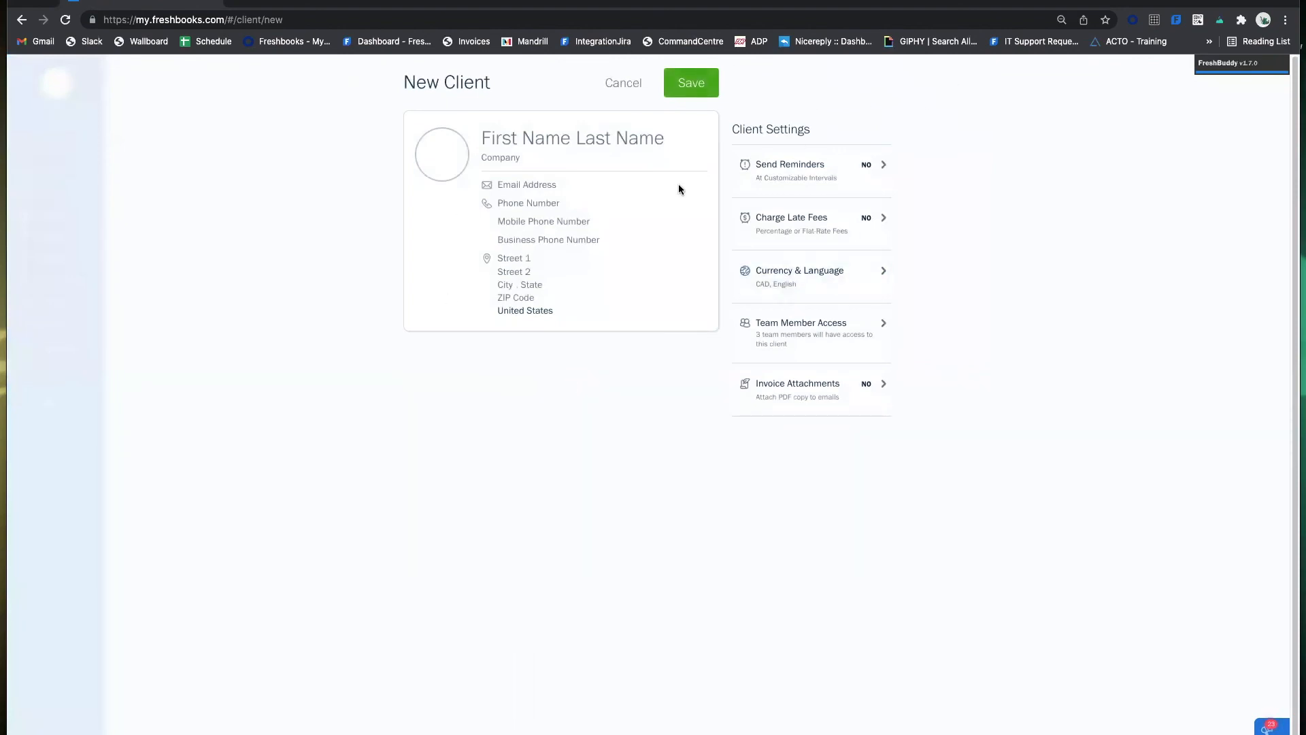
left_click(542, 138)
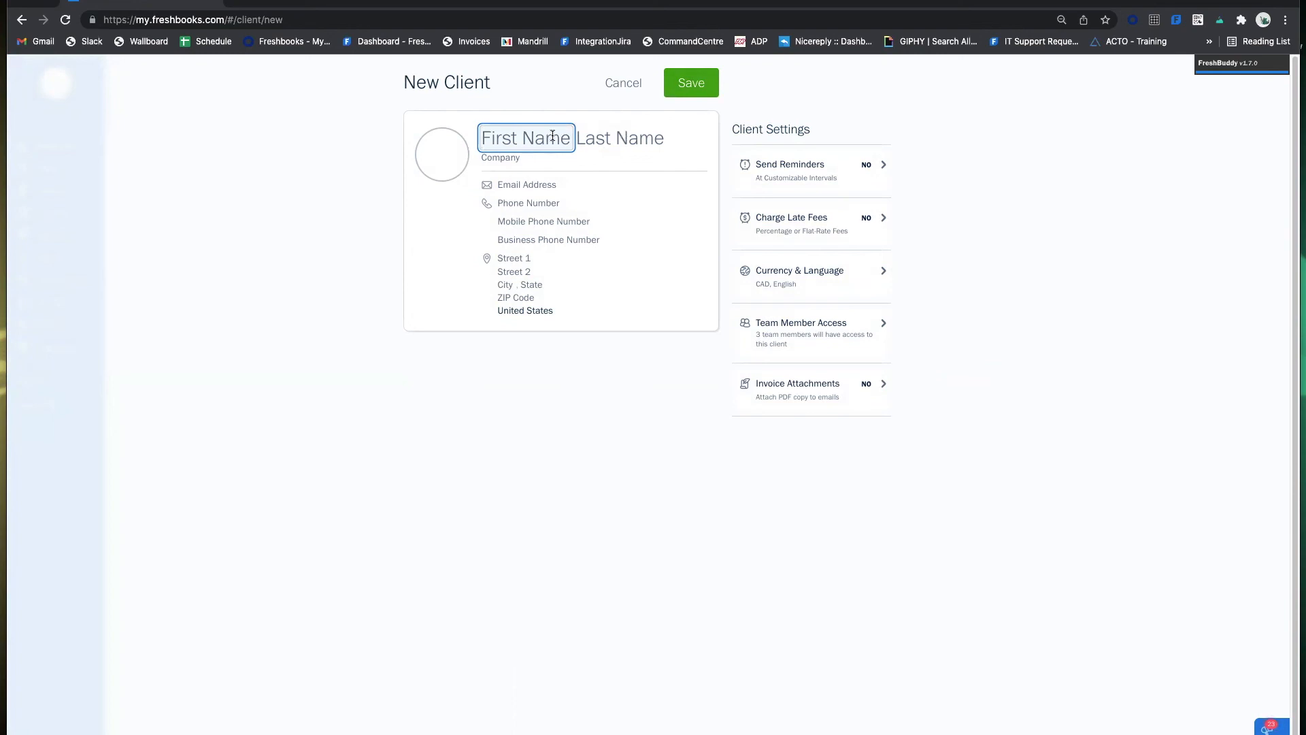
left_click(619, 134)
left_click(532, 153)
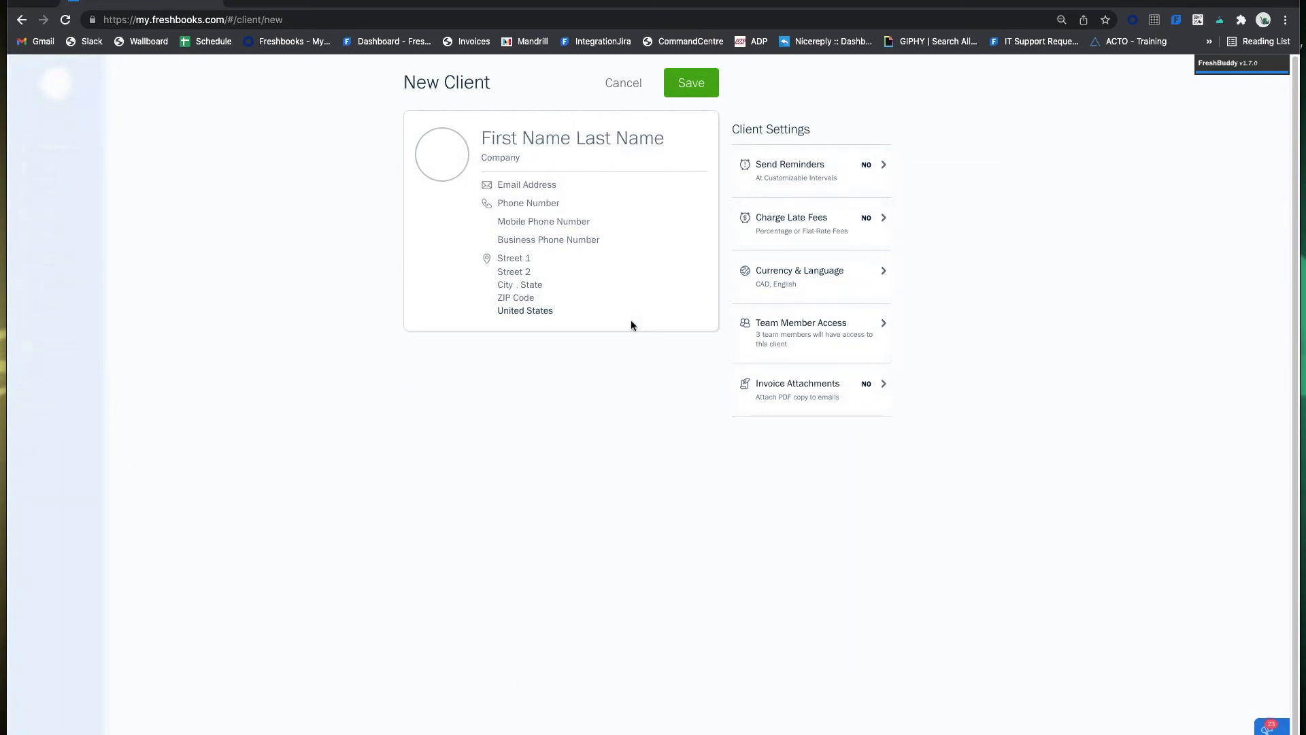
Enter the new client's first and last name, correcting the last name's digit placement.
left_click(545, 133)
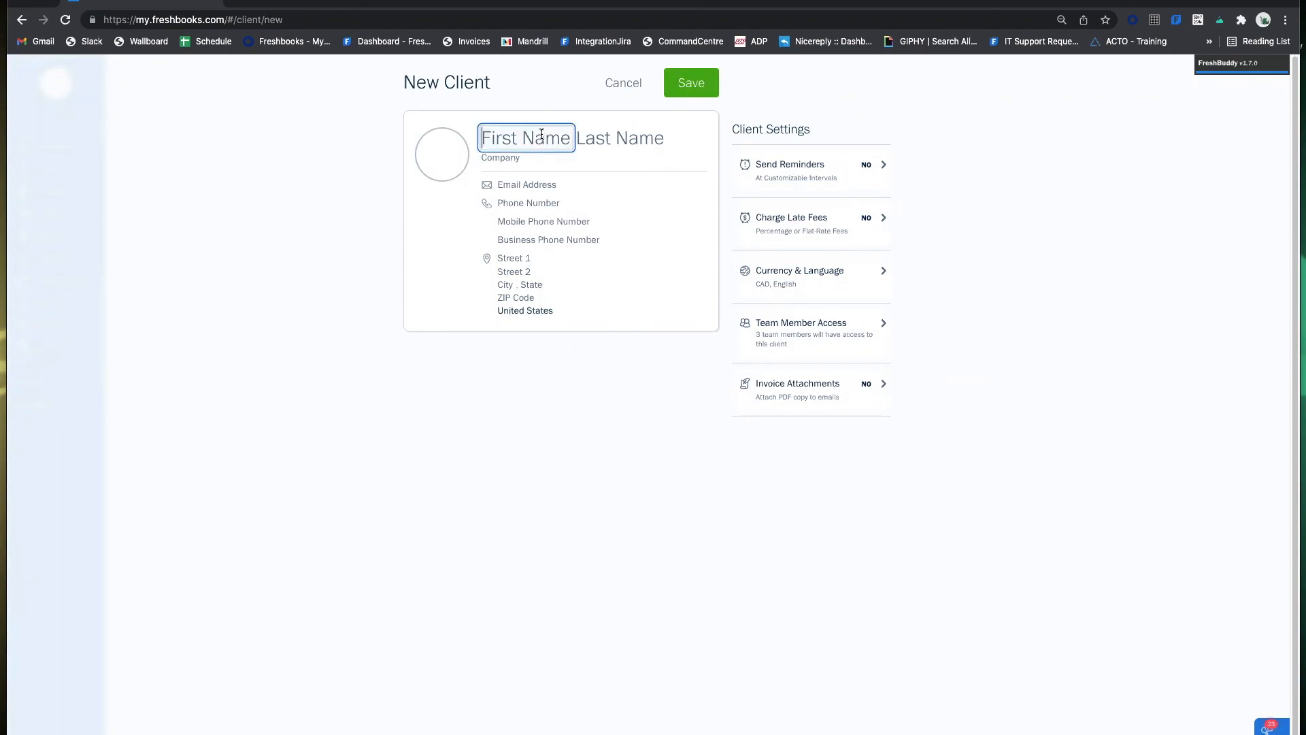
type("Konrad")
key("Tab")
type("Fresh")
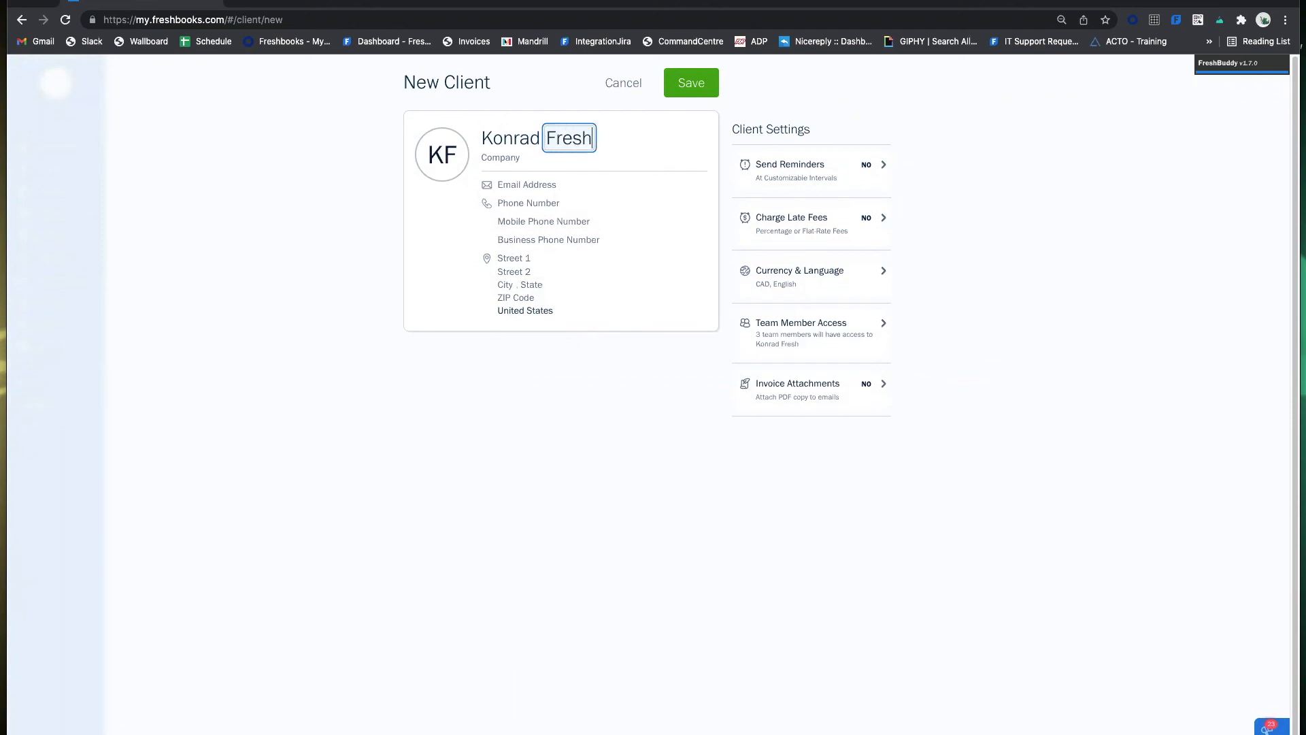
type("books3")
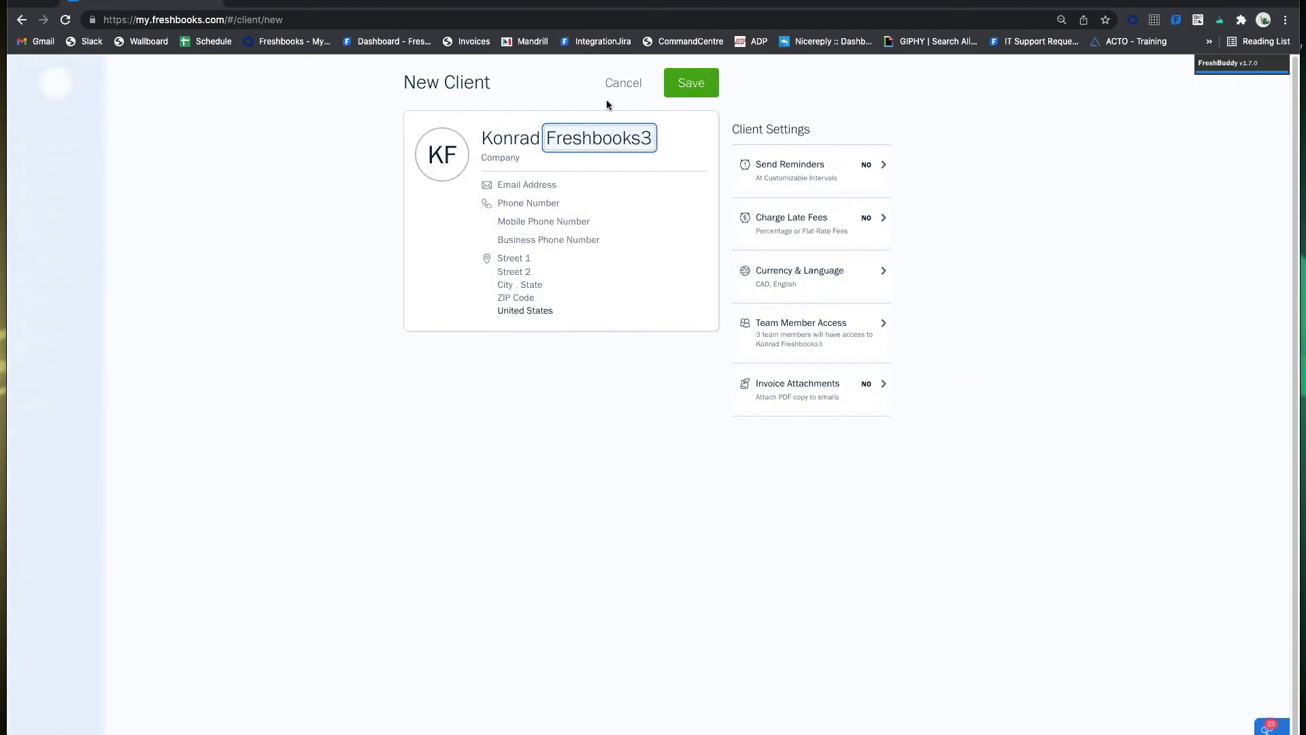
key("BackSpace")
key("Home")
type("3")
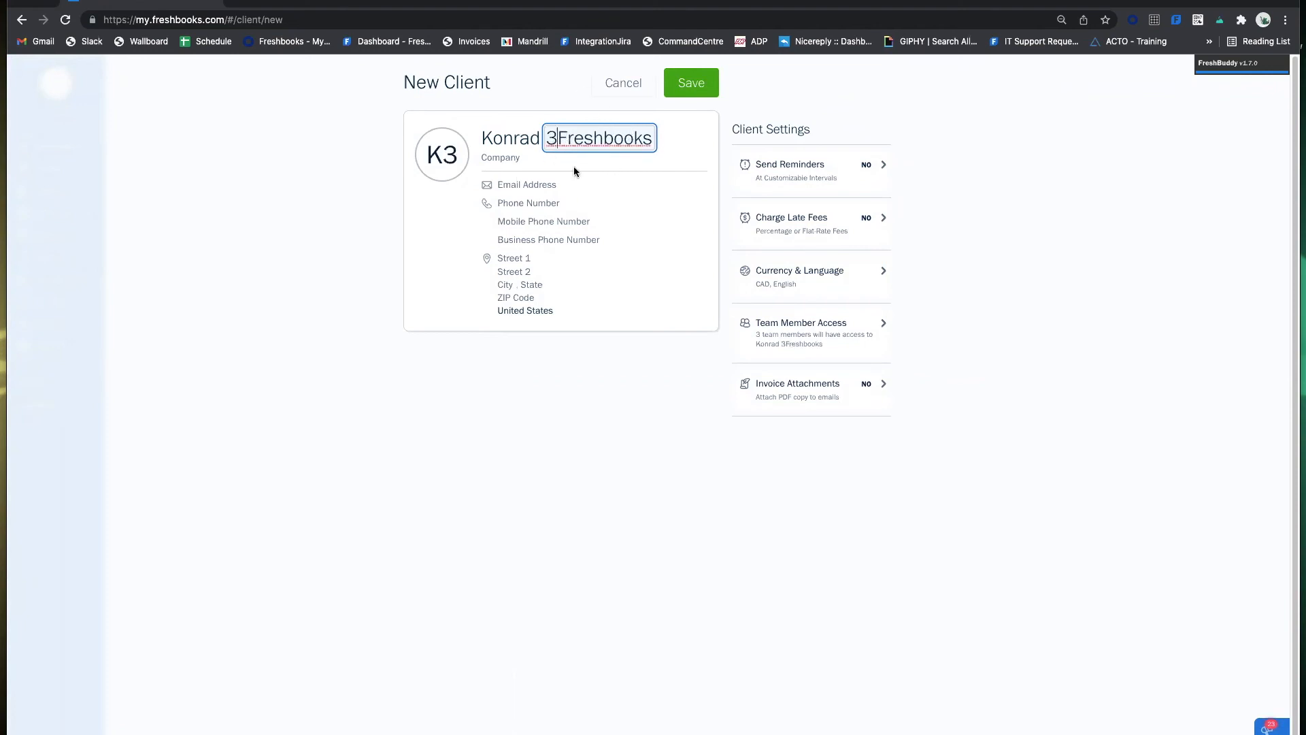
Enter the client's e-mail address and try saving the client.
left_click(541, 185)
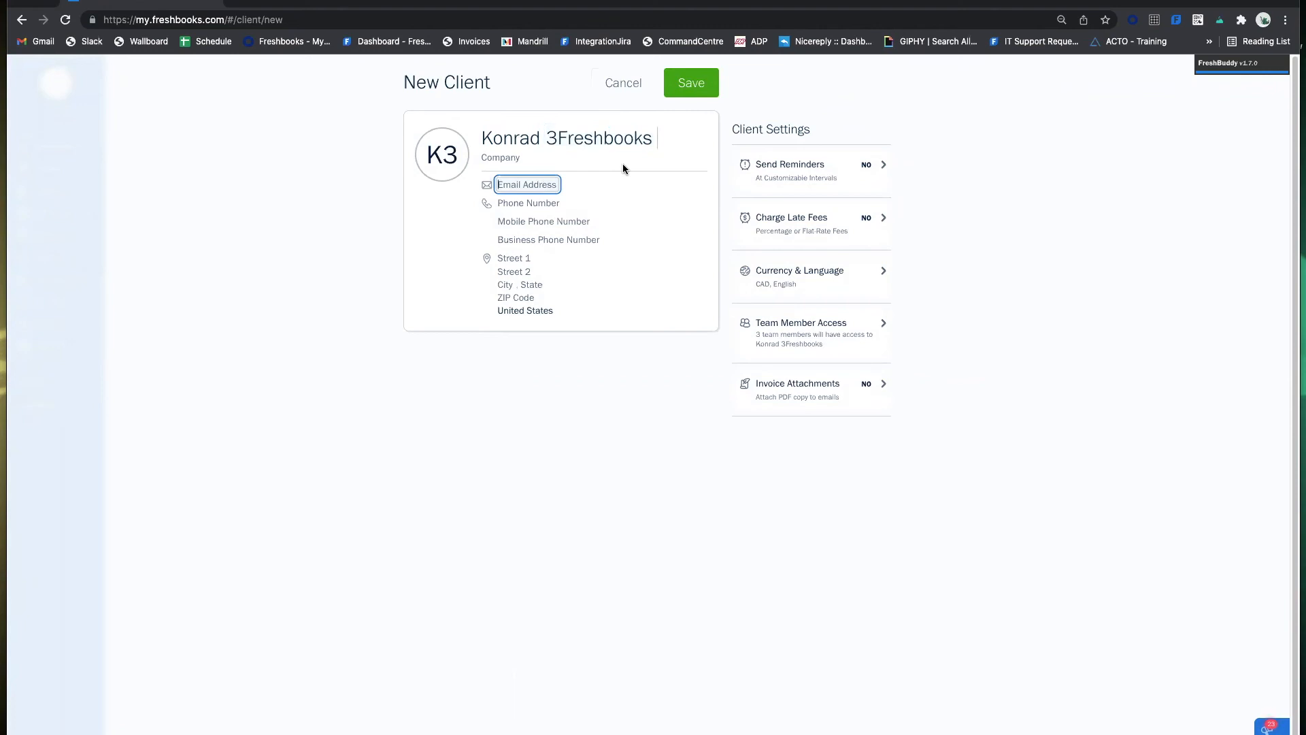
type("Fake@#")
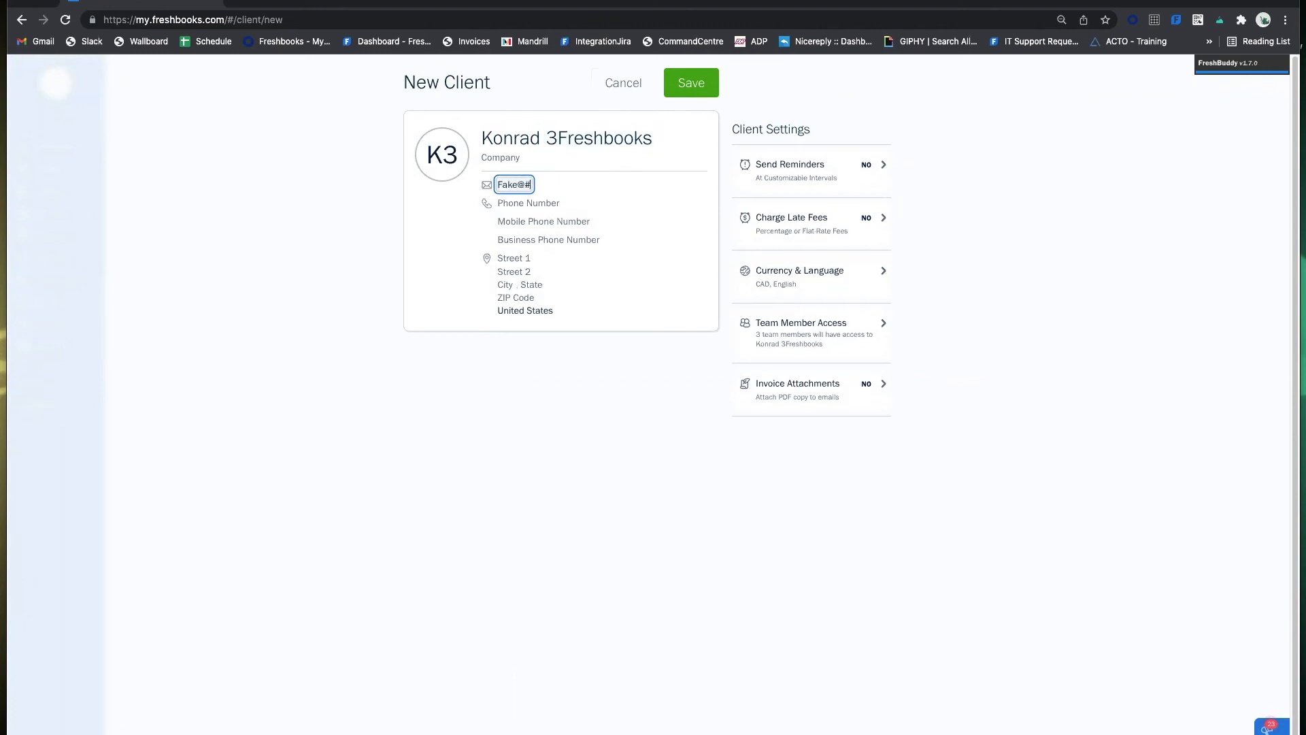
key("BackSpace")
type("email.com")
left_click(401, 235)
left_click(691, 82)
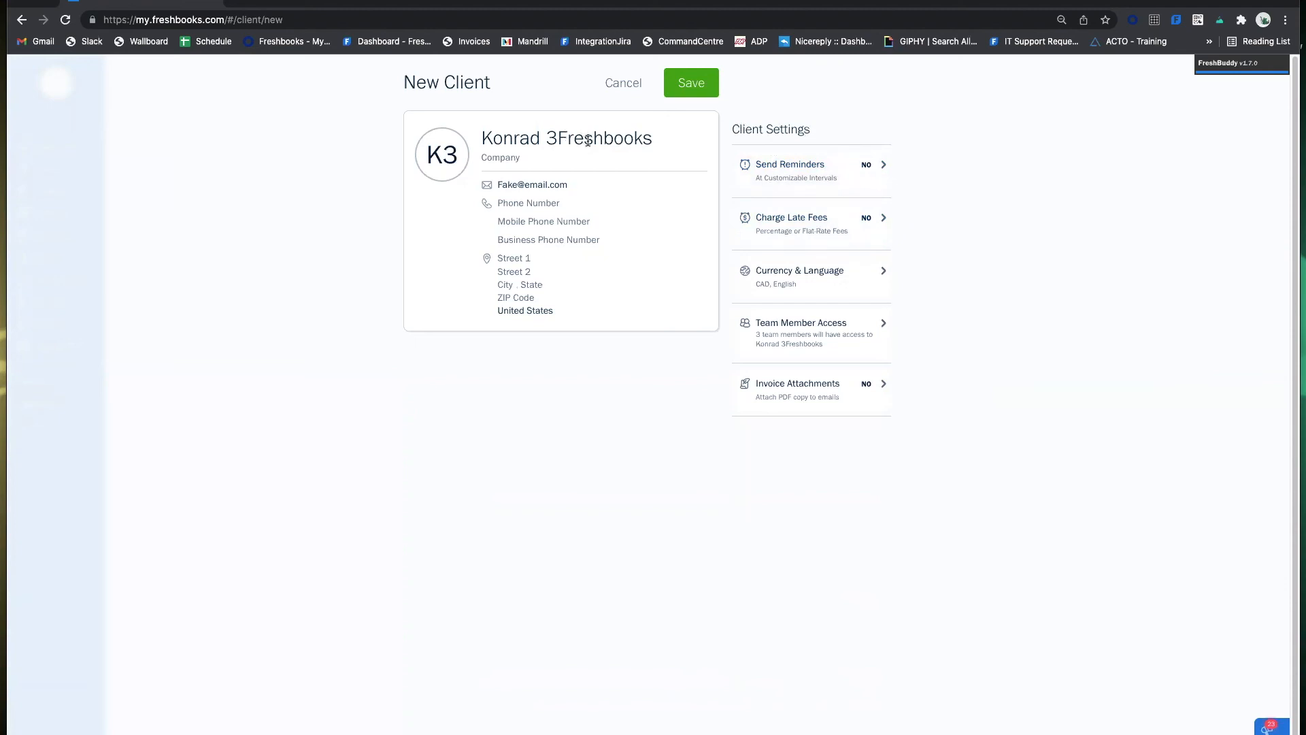
Turn on automatic payment reminders at 5 days before and 15 days after the due date.
left_click(837, 177)
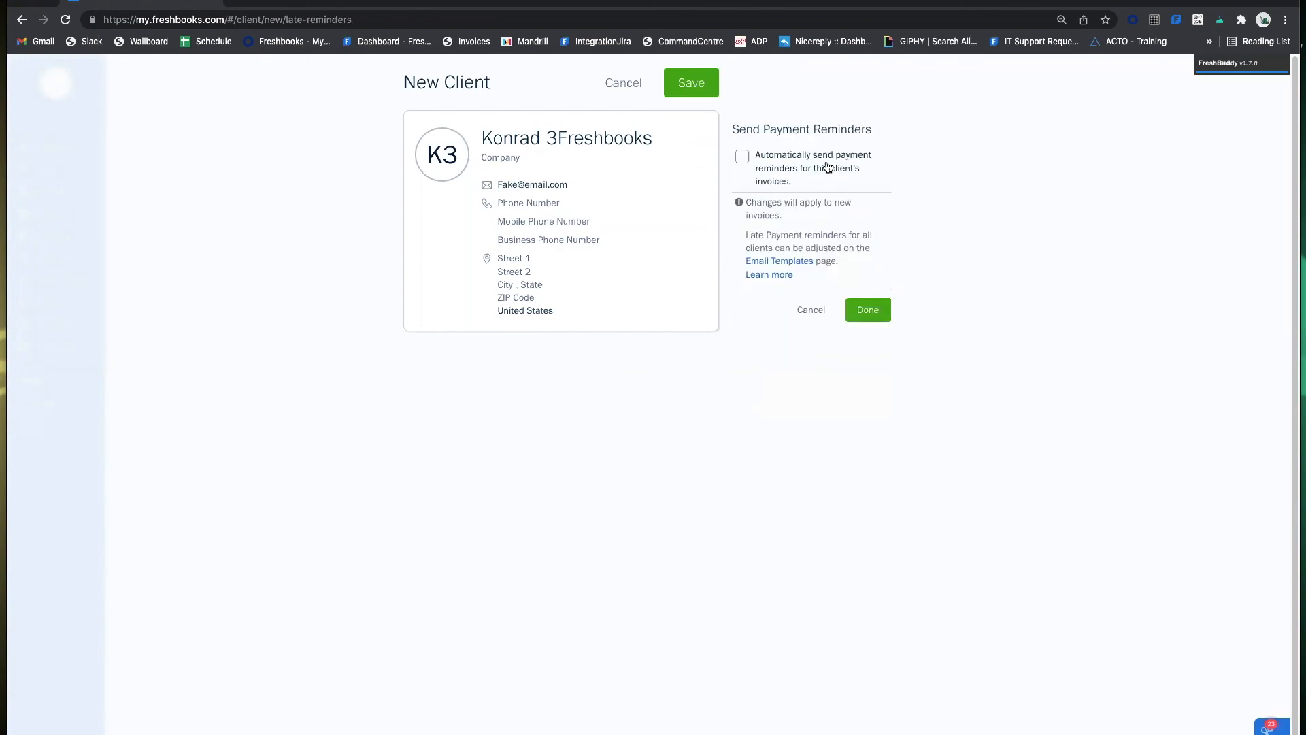
left_click(827, 168)
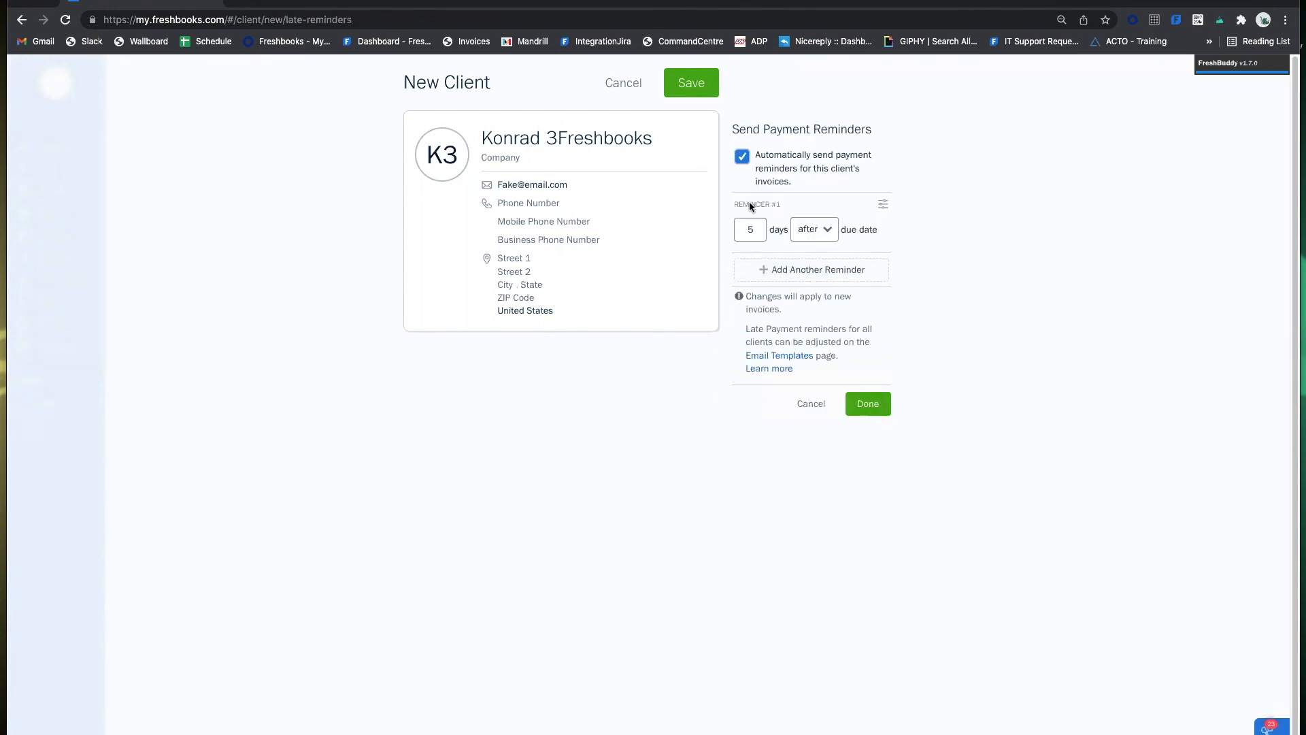
left_click(824, 270)
left_click(825, 330)
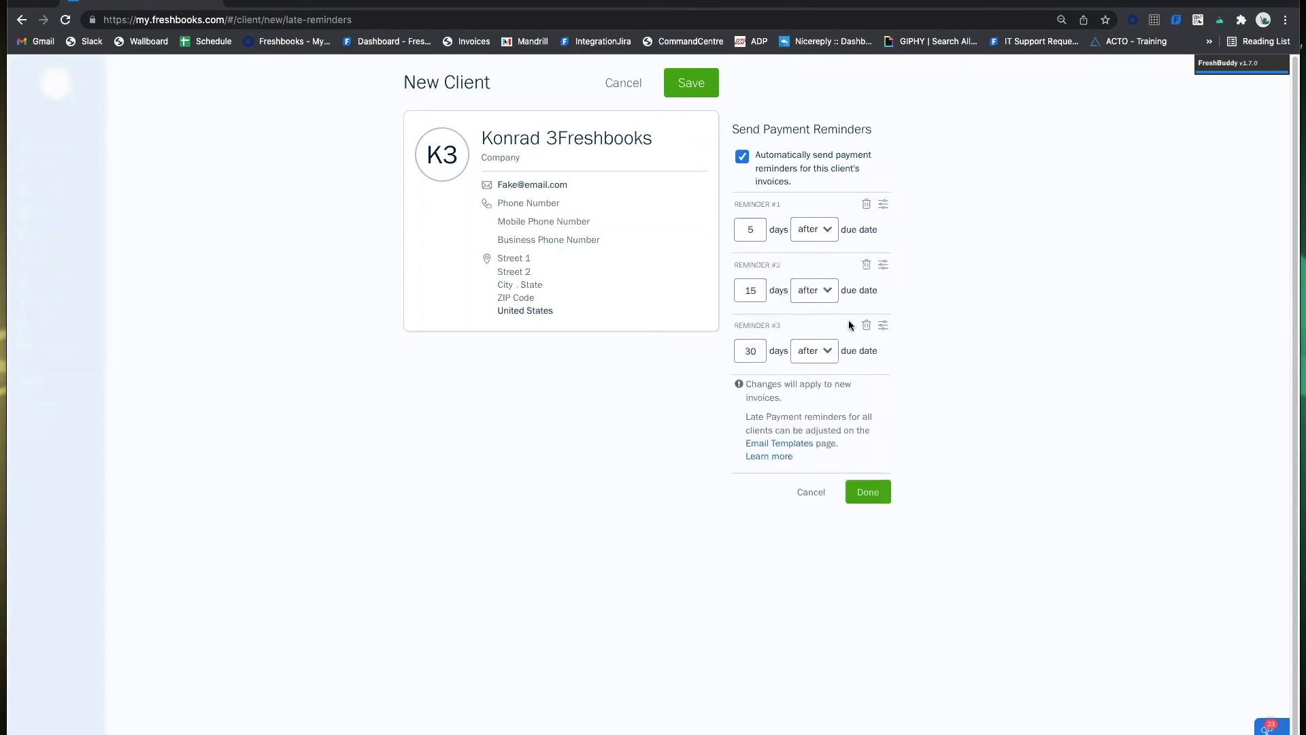
left_click(825, 229)
left_click(842, 257)
left_click(819, 230)
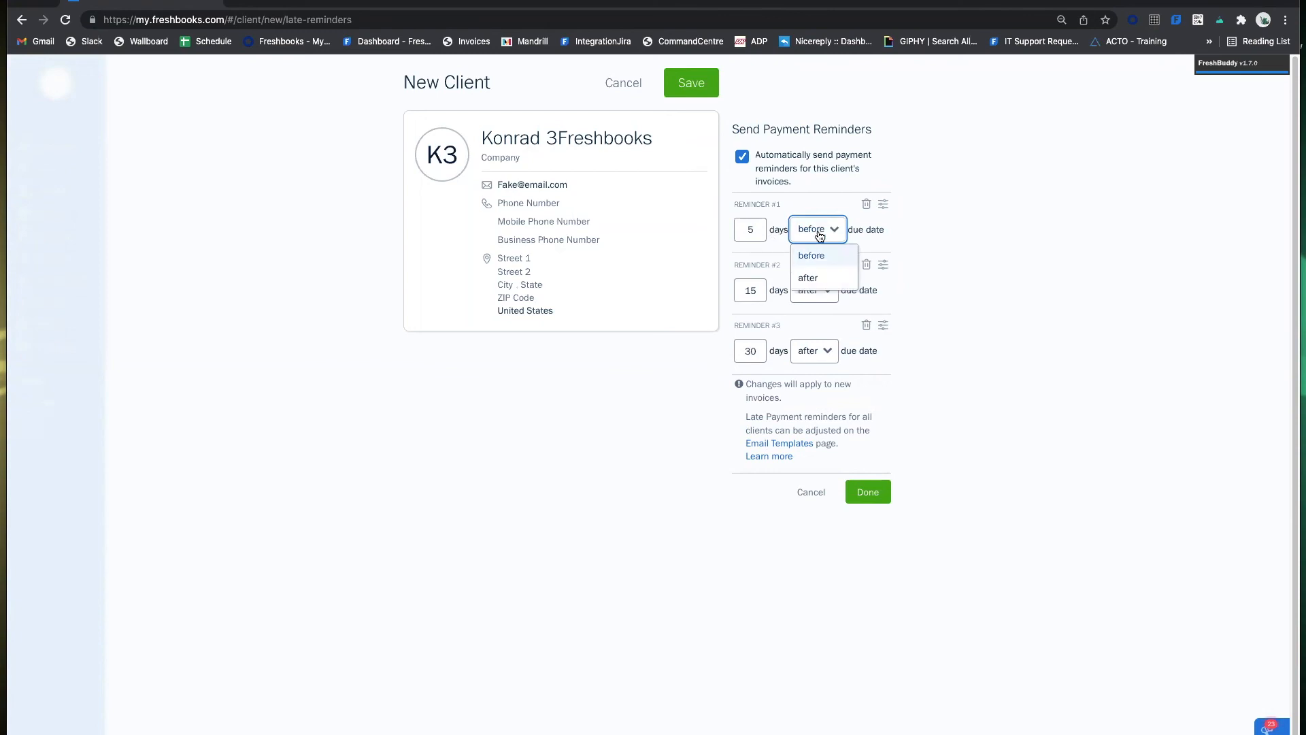
left_click(827, 187)
left_click(826, 190)
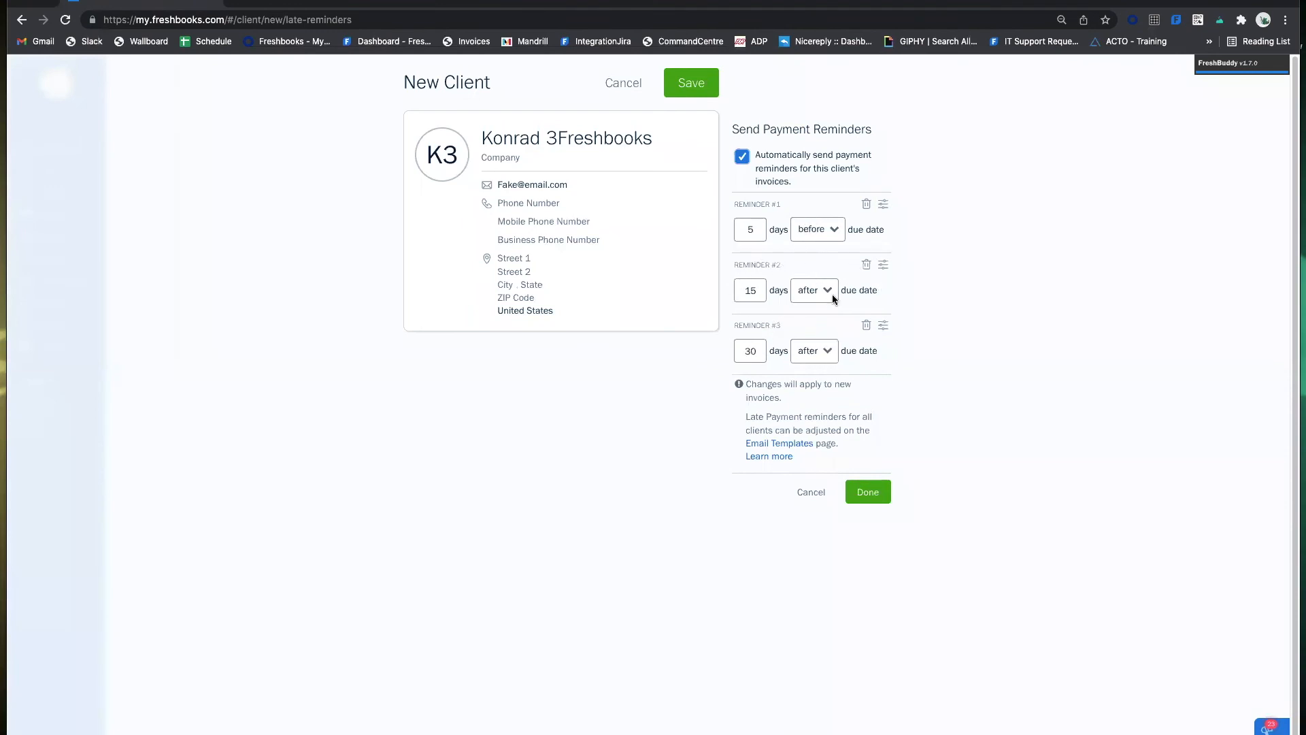
left_click(865, 326)
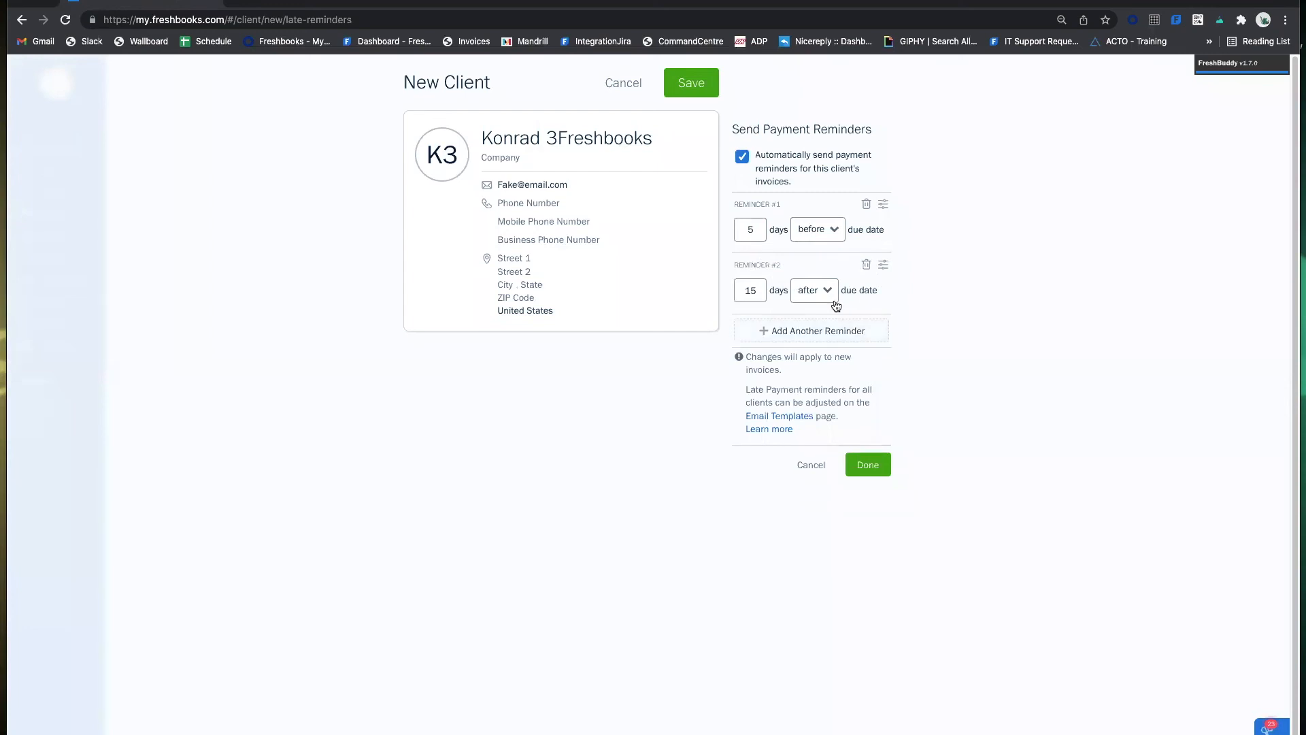
left_click(869, 465)
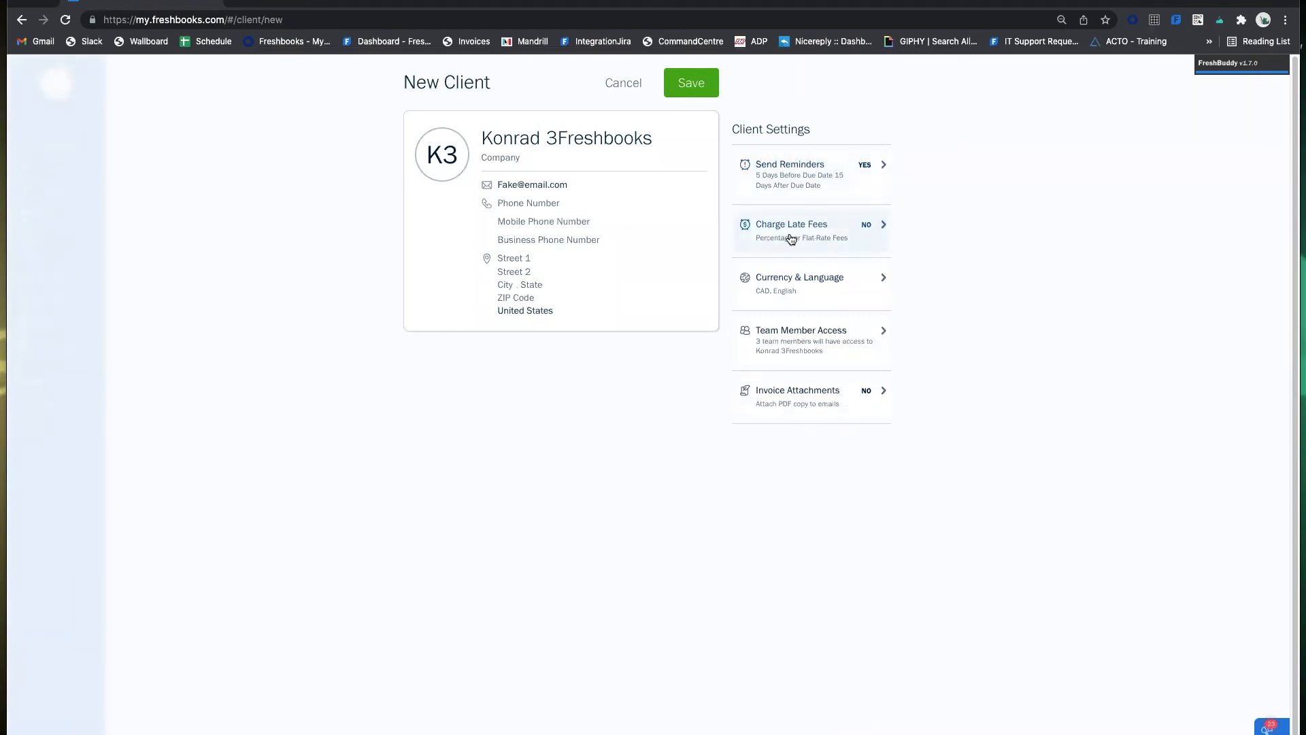
Turn on automatic late fees as a $5.00 flat fee, 30 days after the due date.
left_click(845, 233)
left_click(800, 169)
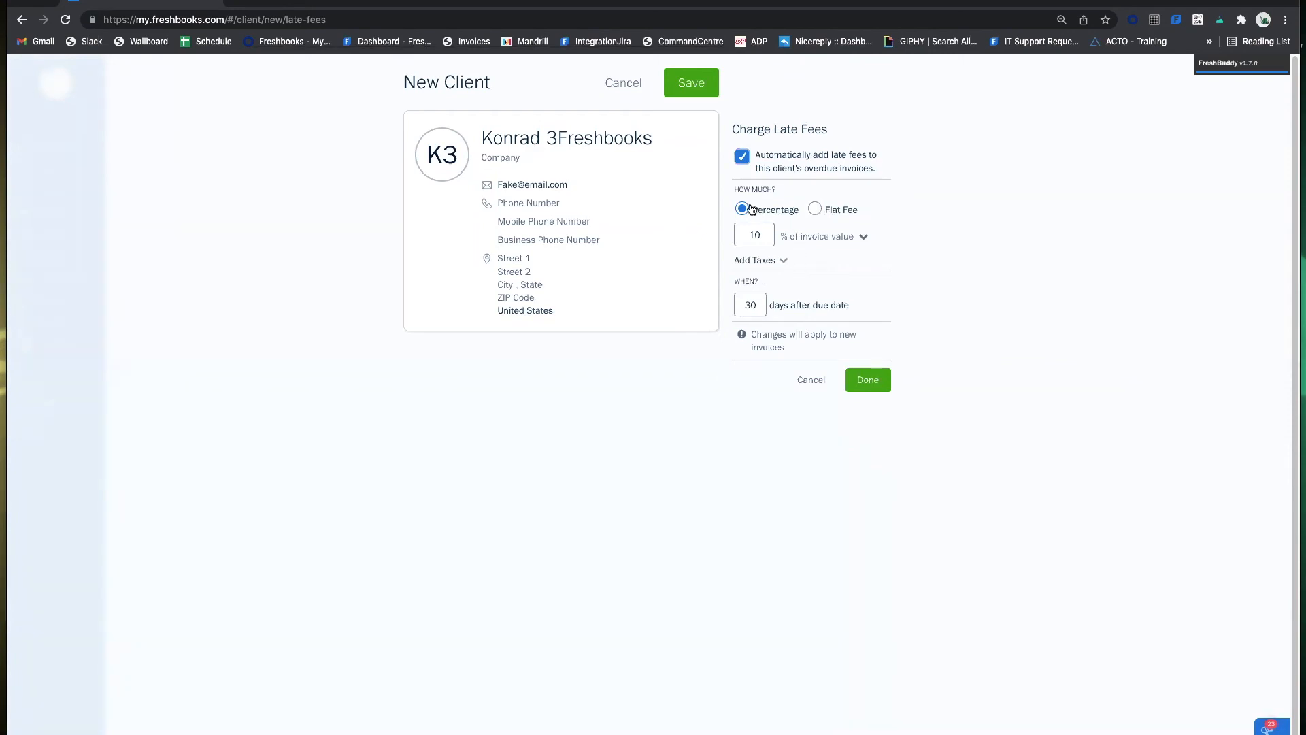
left_click(815, 209)
left_click(789, 211)
left_click(824, 210)
type("5.00")
left_click(882, 255)
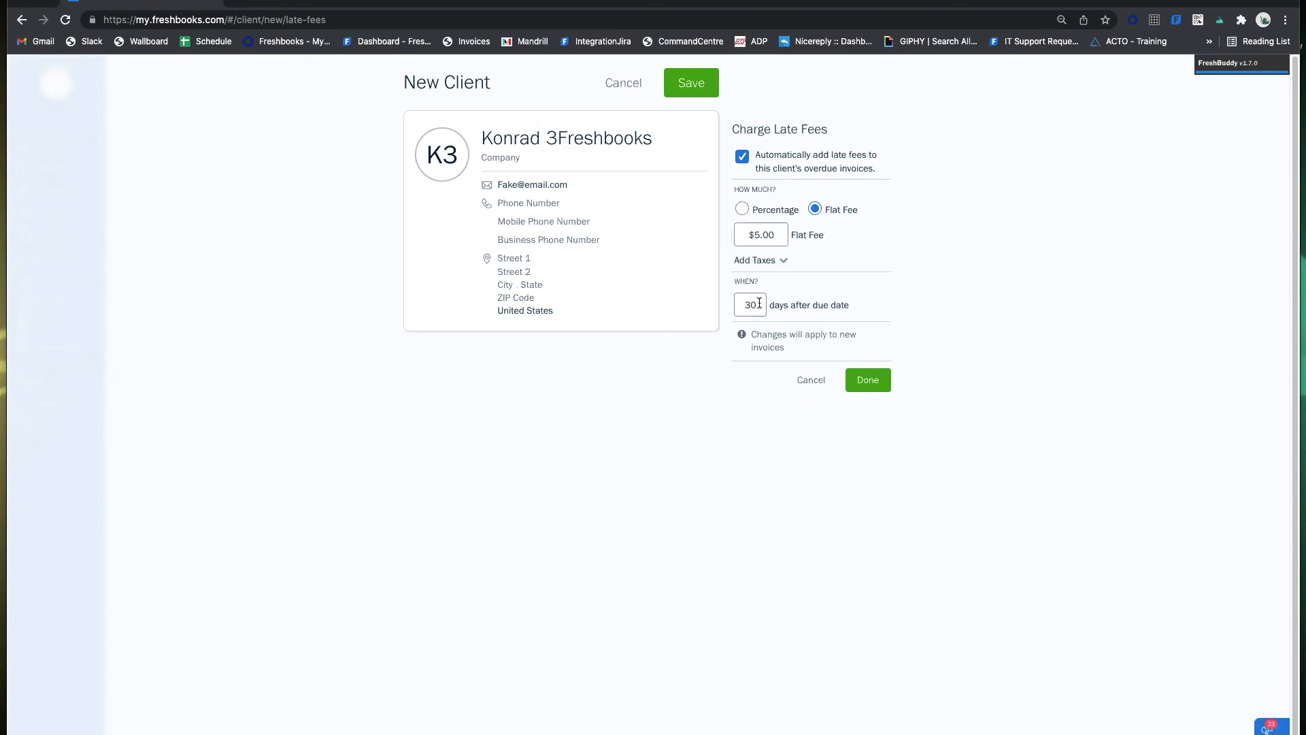
left_click(879, 376)
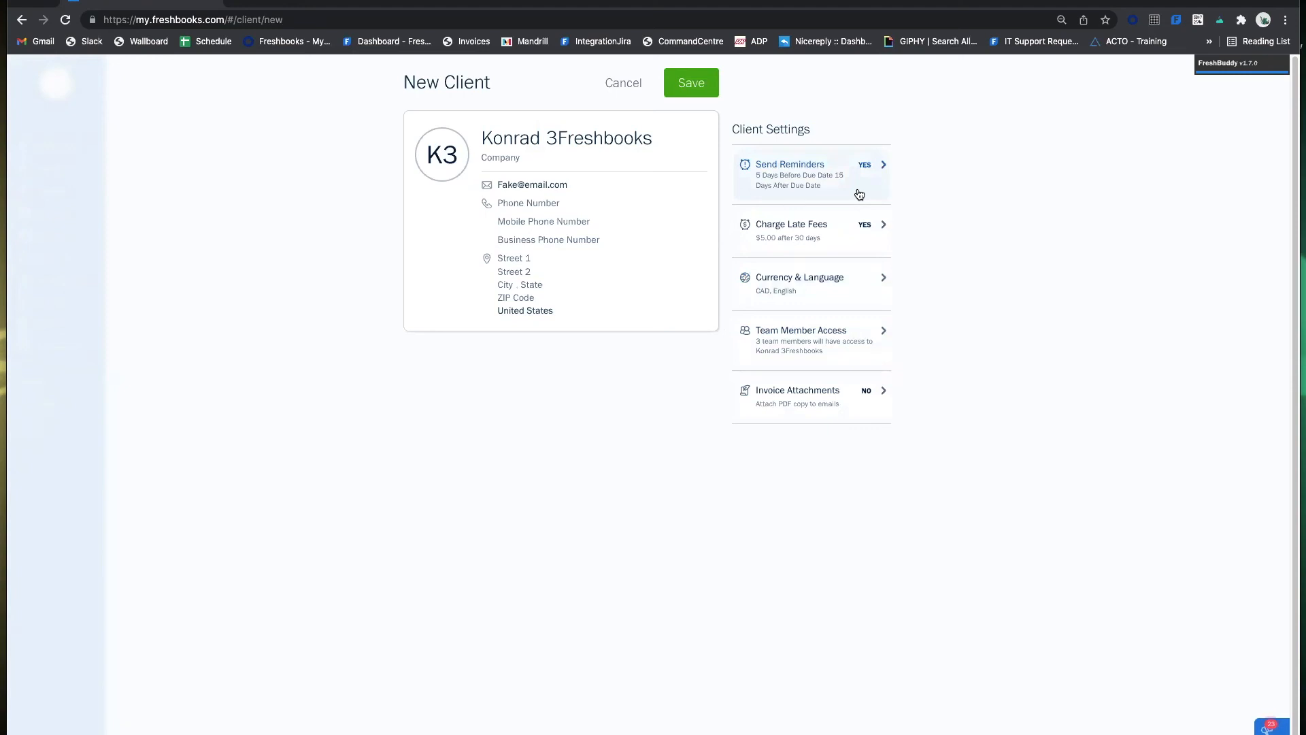
left_click(859, 182)
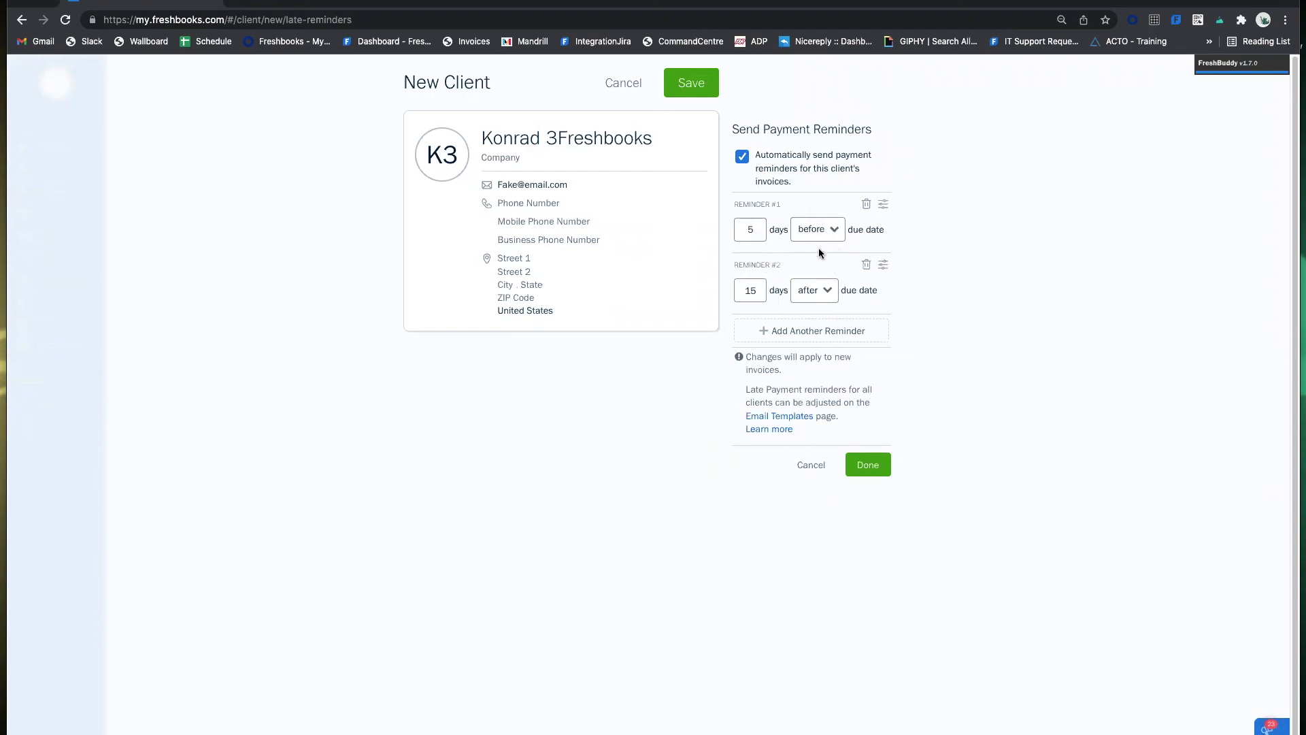
left_click(811, 466)
left_click(799, 234)
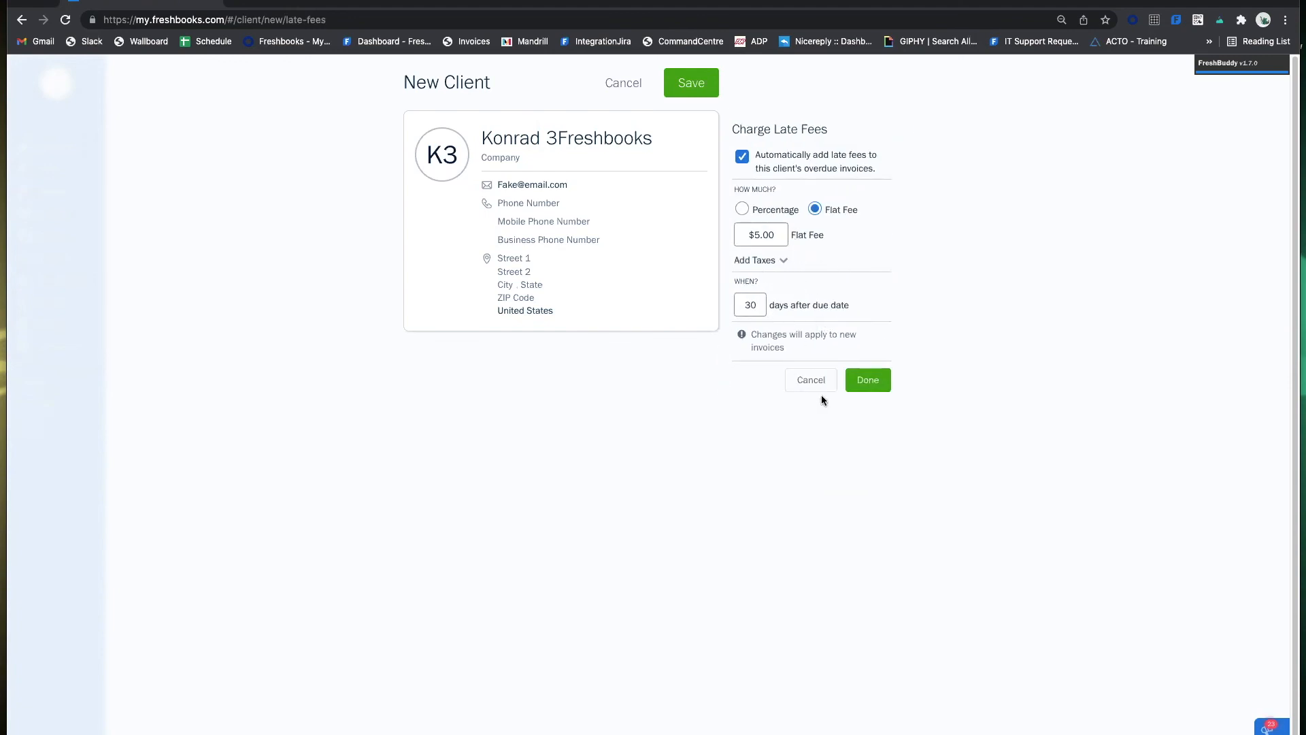
left_click(867, 379)
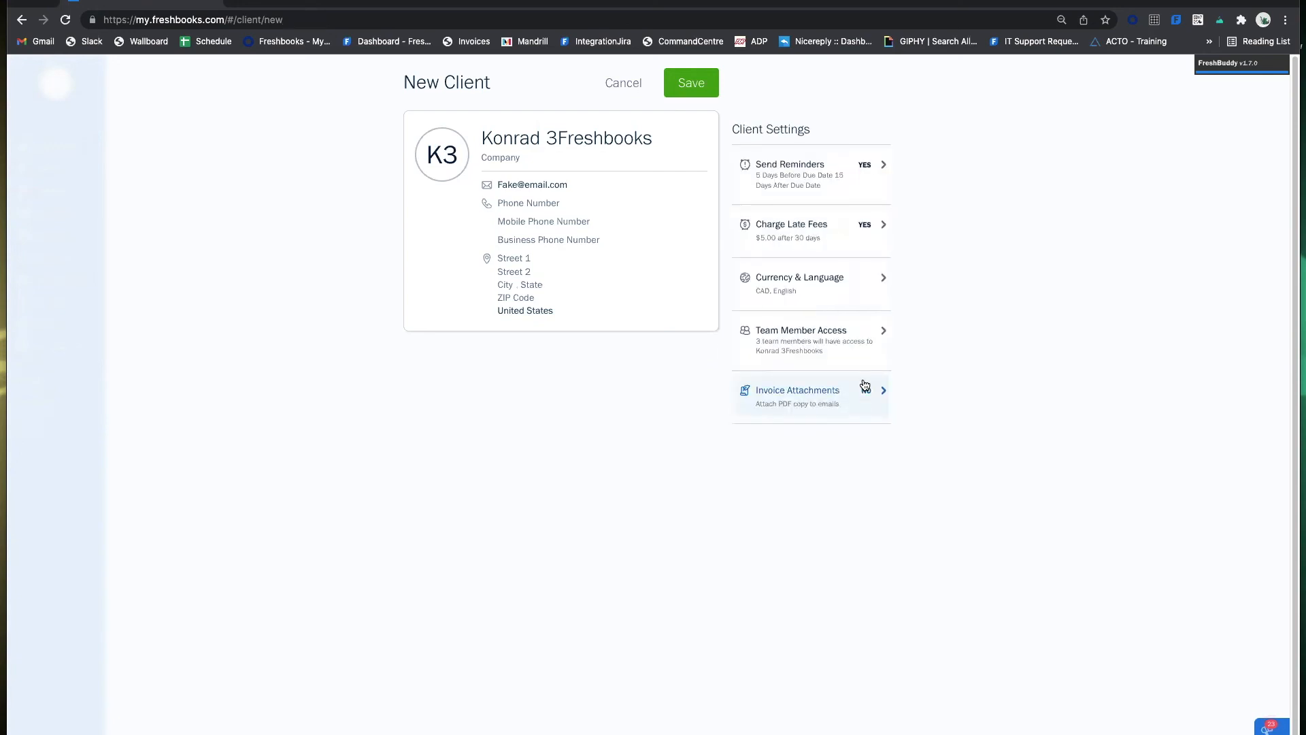
left_click(811, 285)
left_click(831, 178)
left_click(831, 198)
left_click(837, 222)
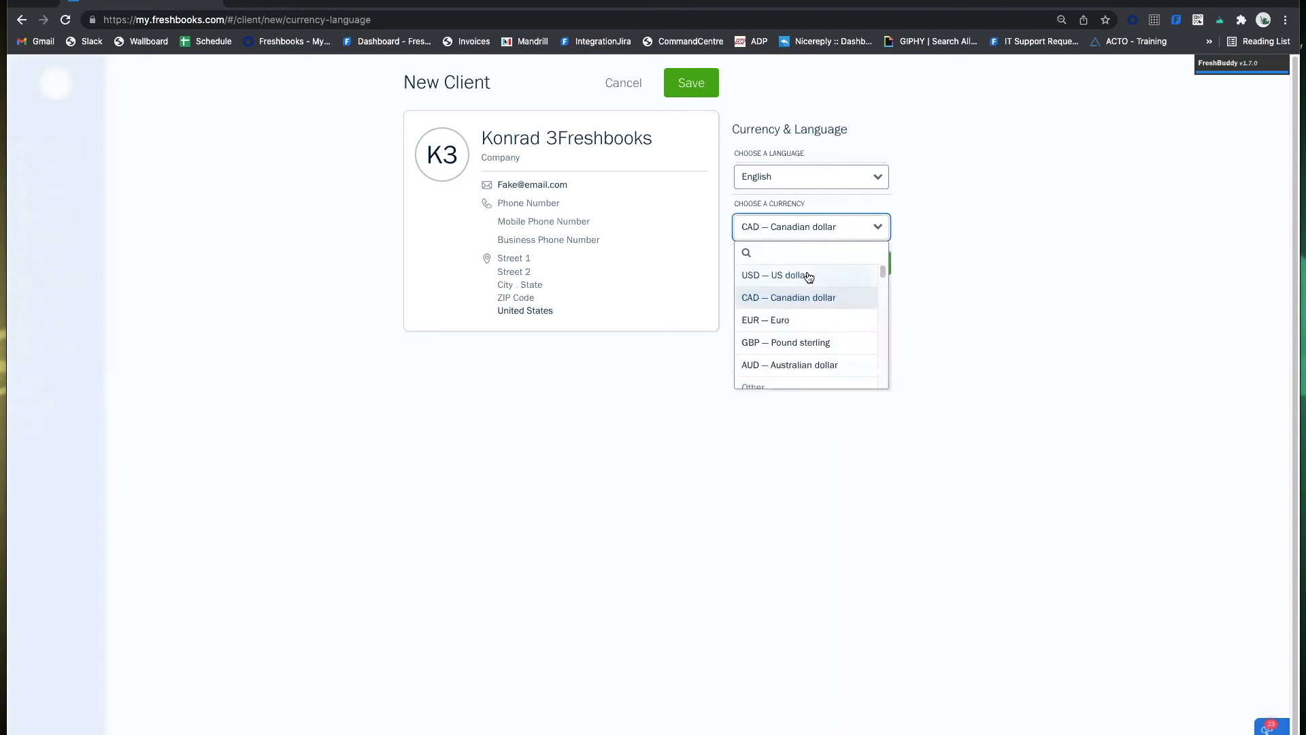
left_click(807, 275)
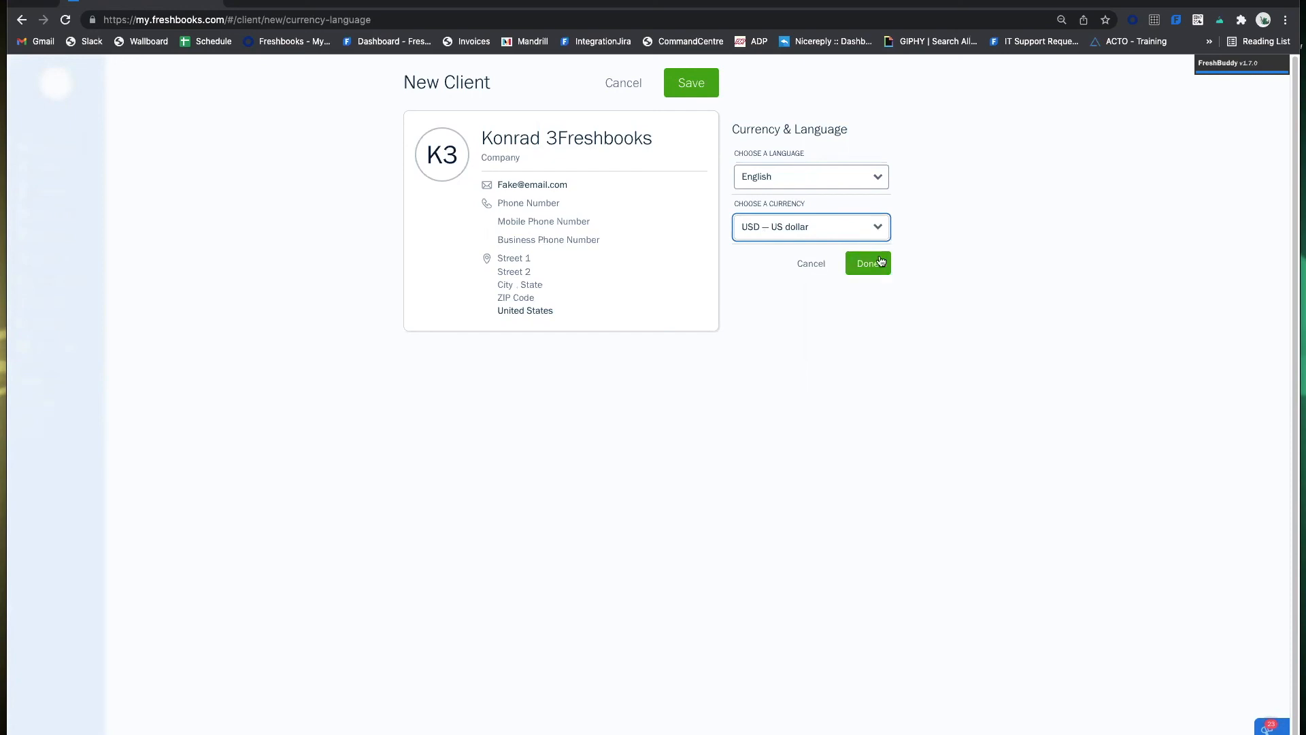
left_click(846, 234)
left_click(833, 296)
left_click(872, 271)
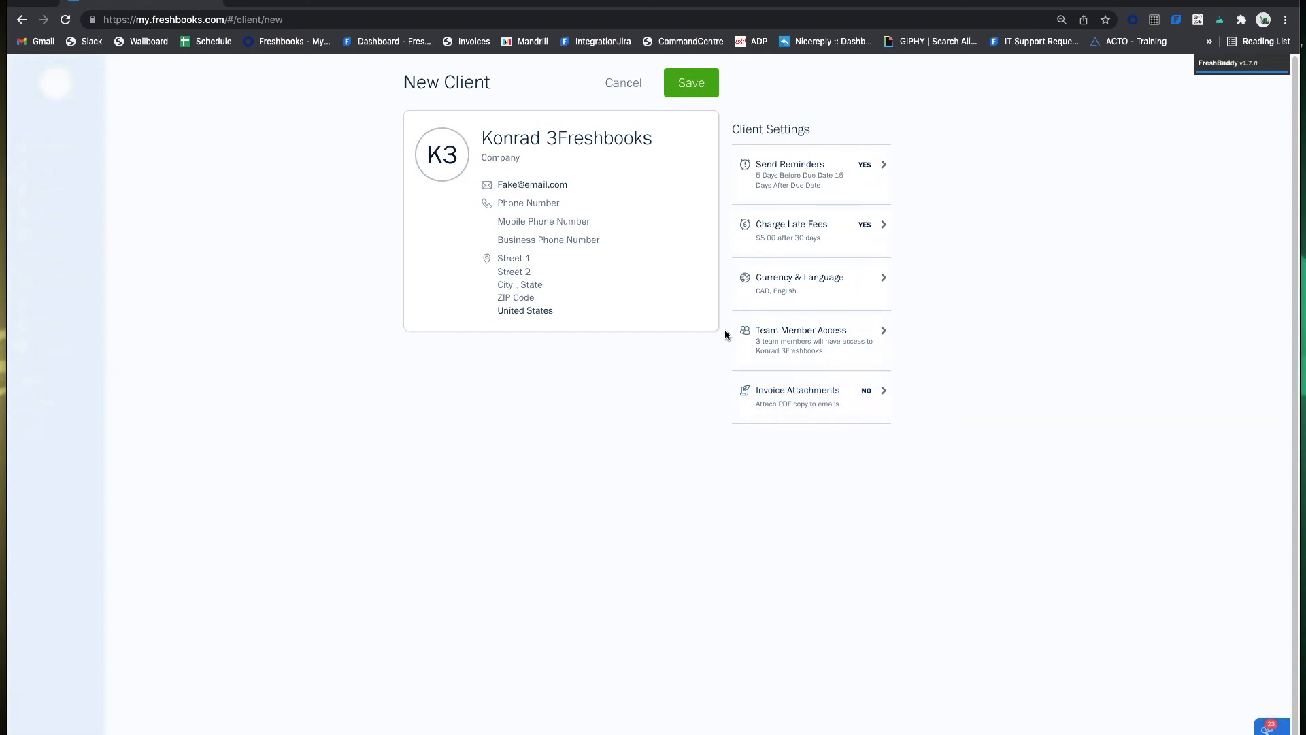
Enable attaching a PDF copy to invoice e-mails and save the new client.
left_click(795, 395)
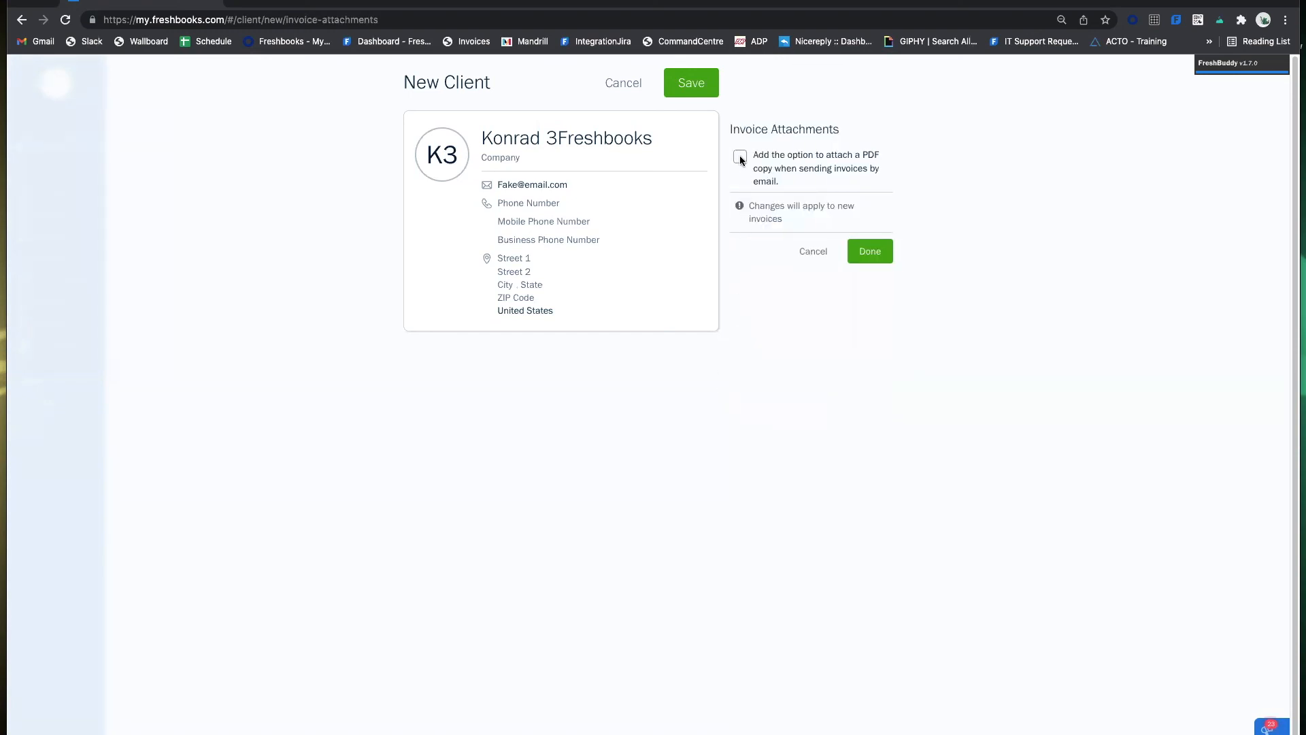
left_click(869, 253)
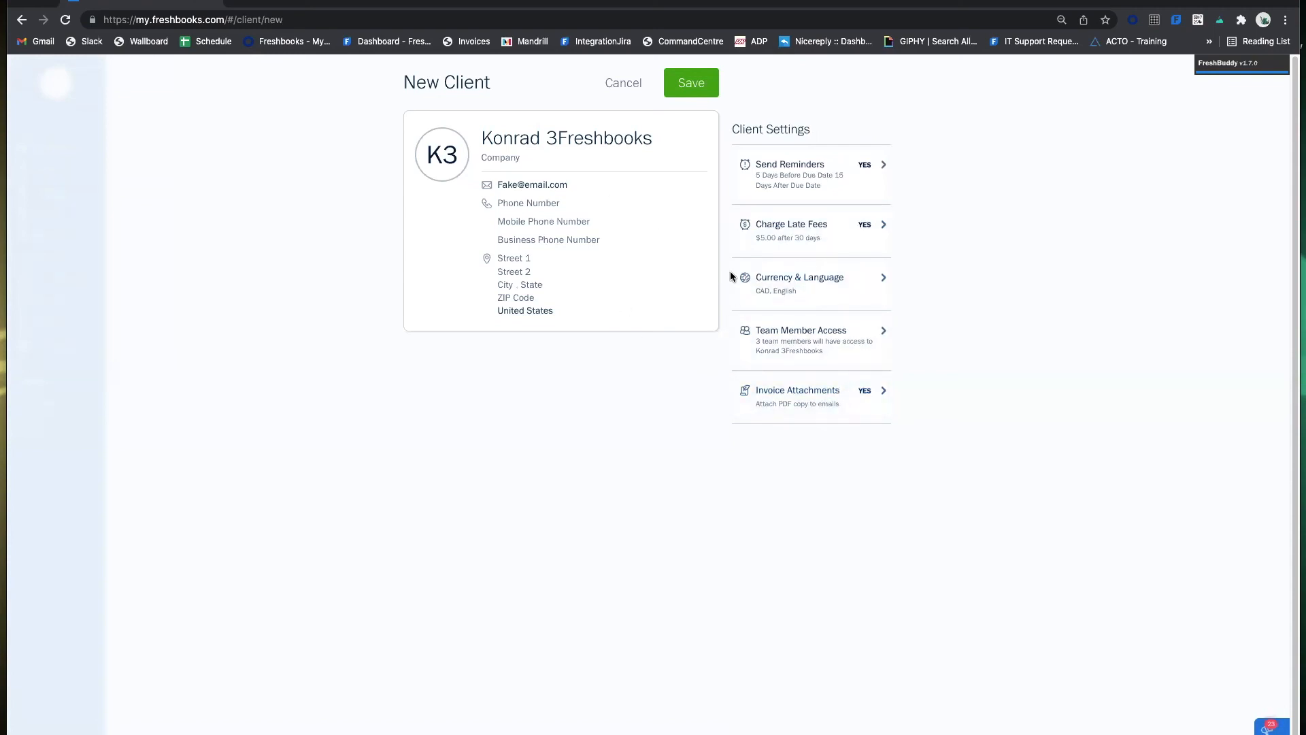
left_click(855, 400)
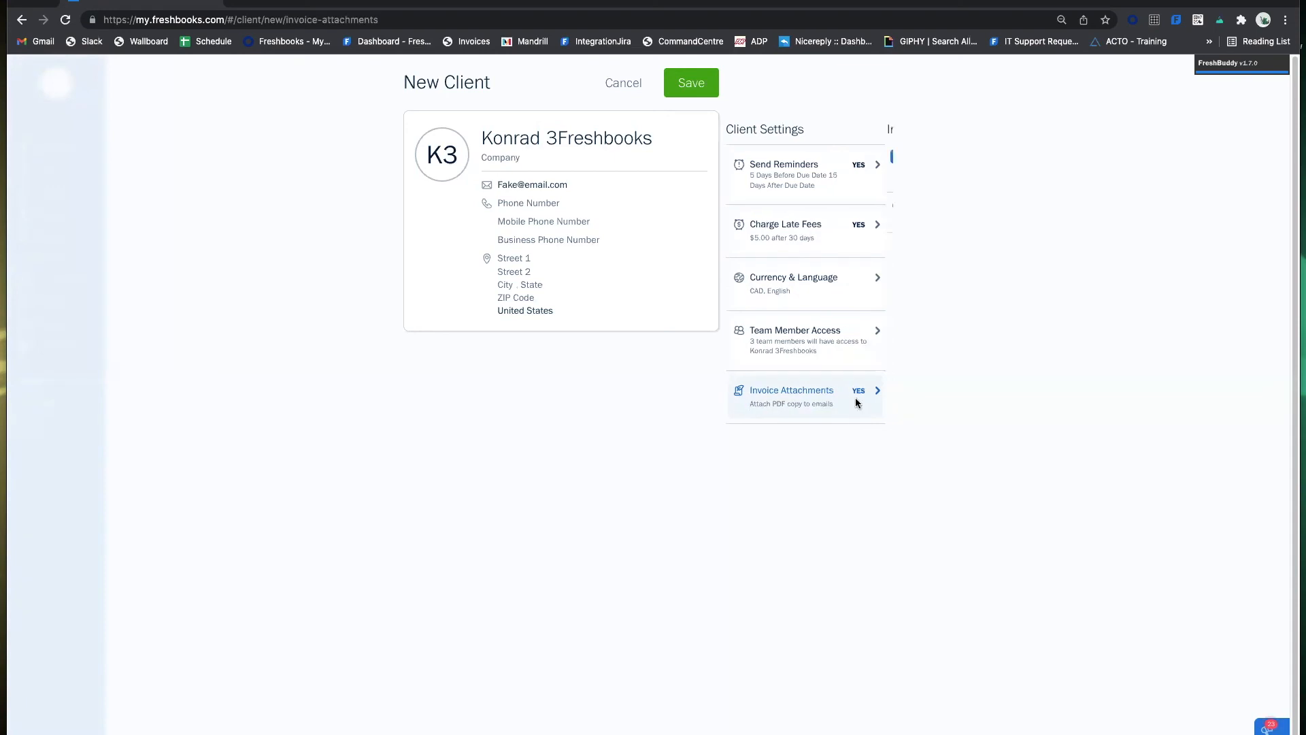
left_click(873, 251)
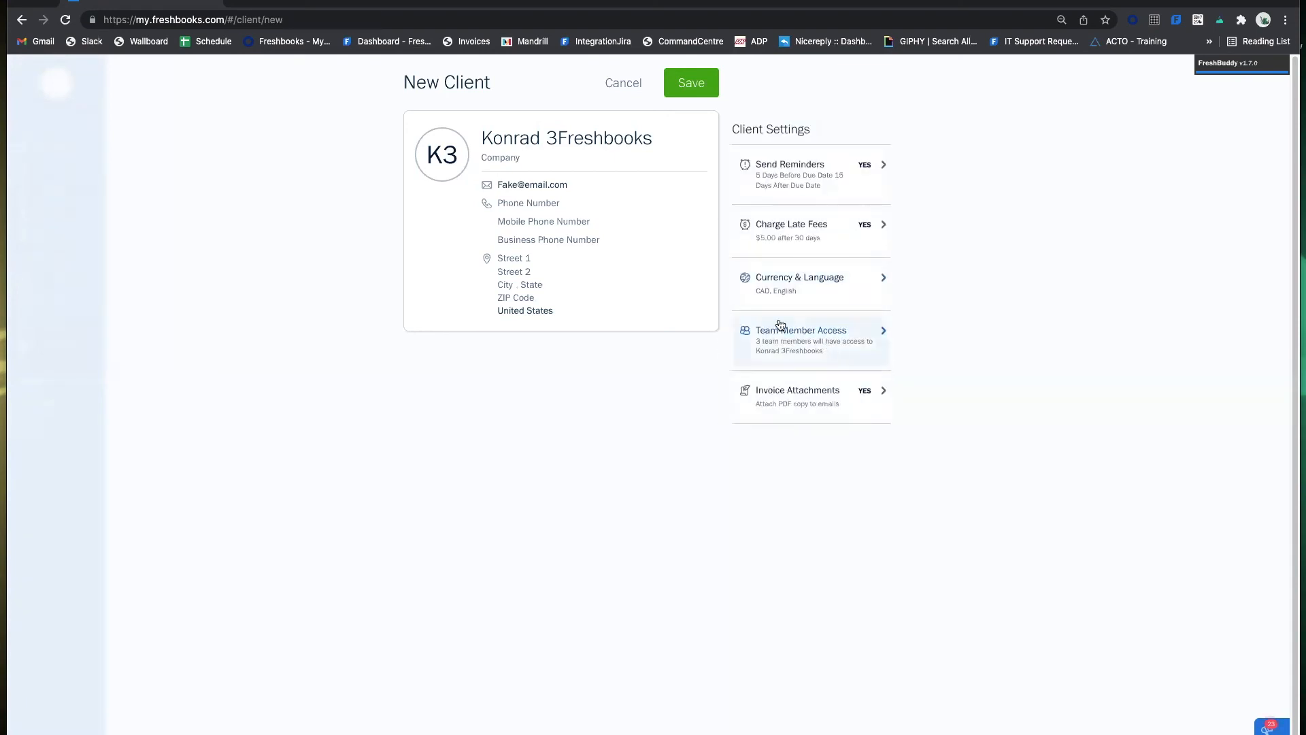
left_click(694, 85)
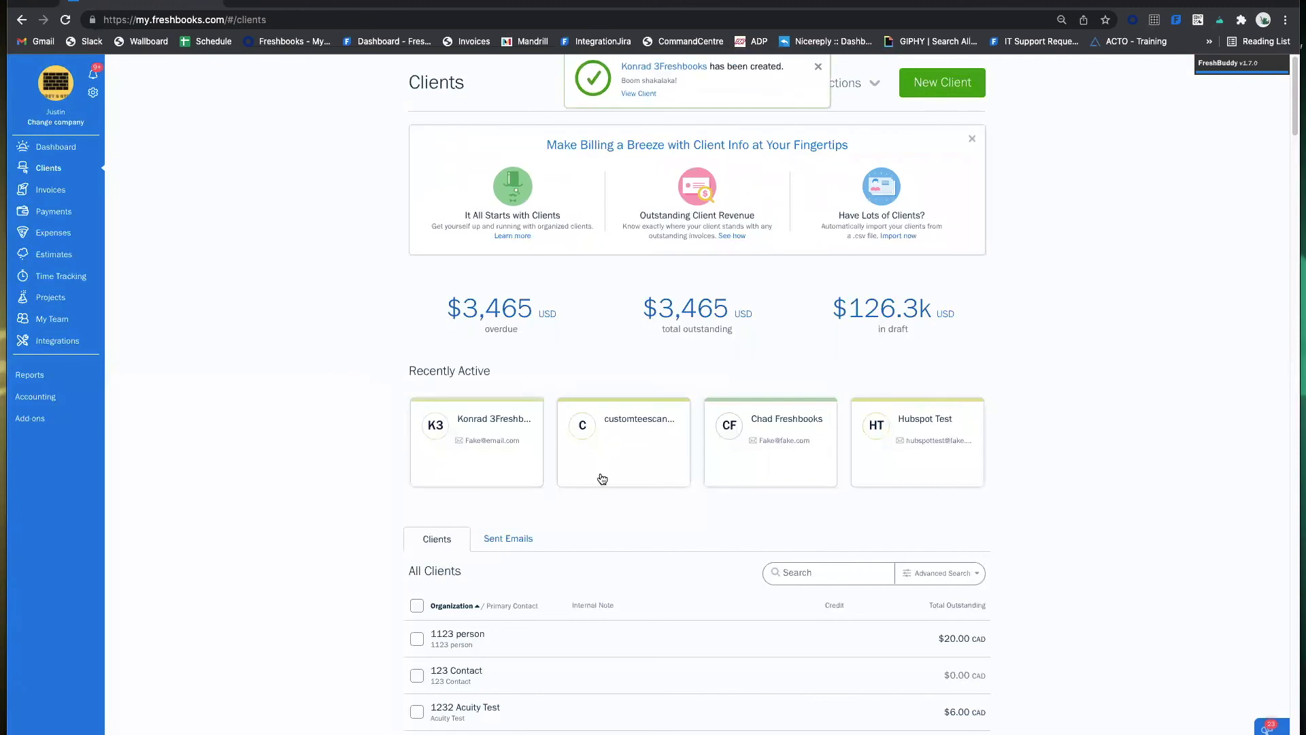
Scroll down the Clients page to the All Clients table.
scroll(826, 351, "down", 3)
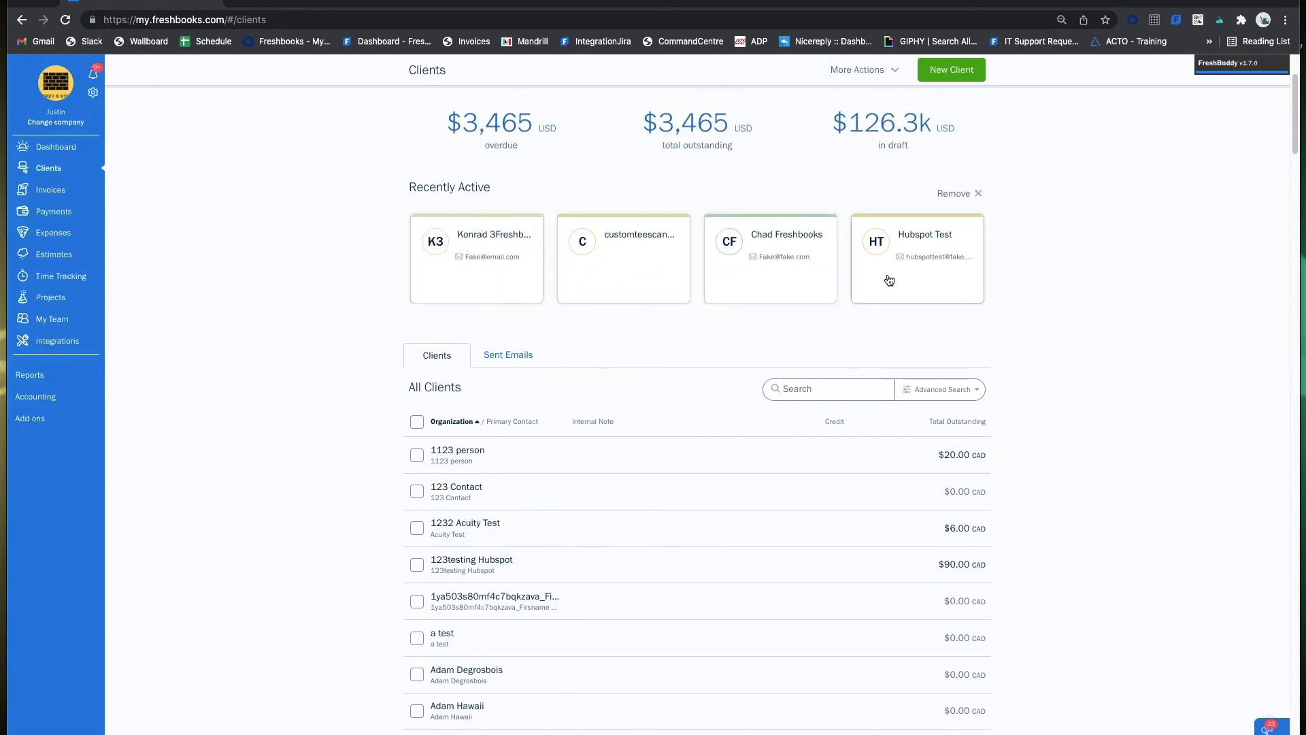
mouse_move(960, 199)
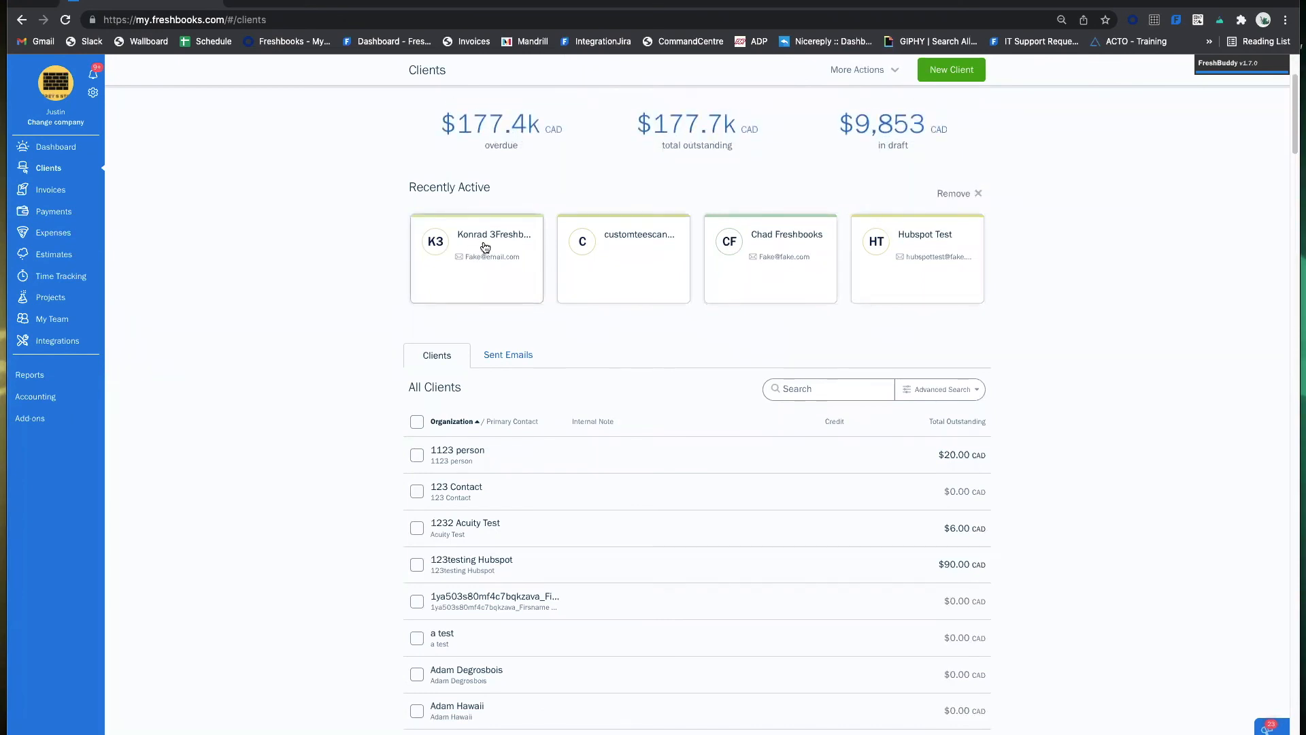
scroll(528, 236, "down", 3)
scroll(561, 228, "down", 3)
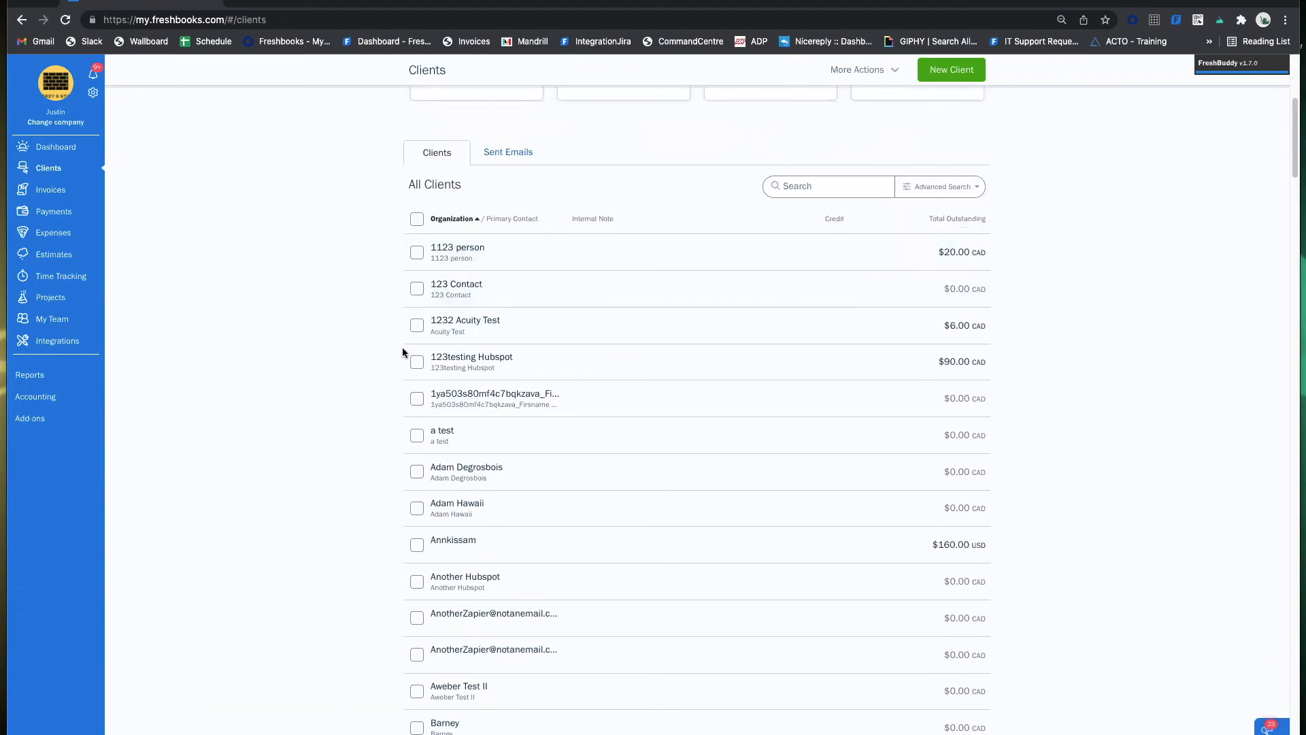
Search the clients for the new client by name, then clear the search to list everyone.
left_click(795, 188)
type("konrad")
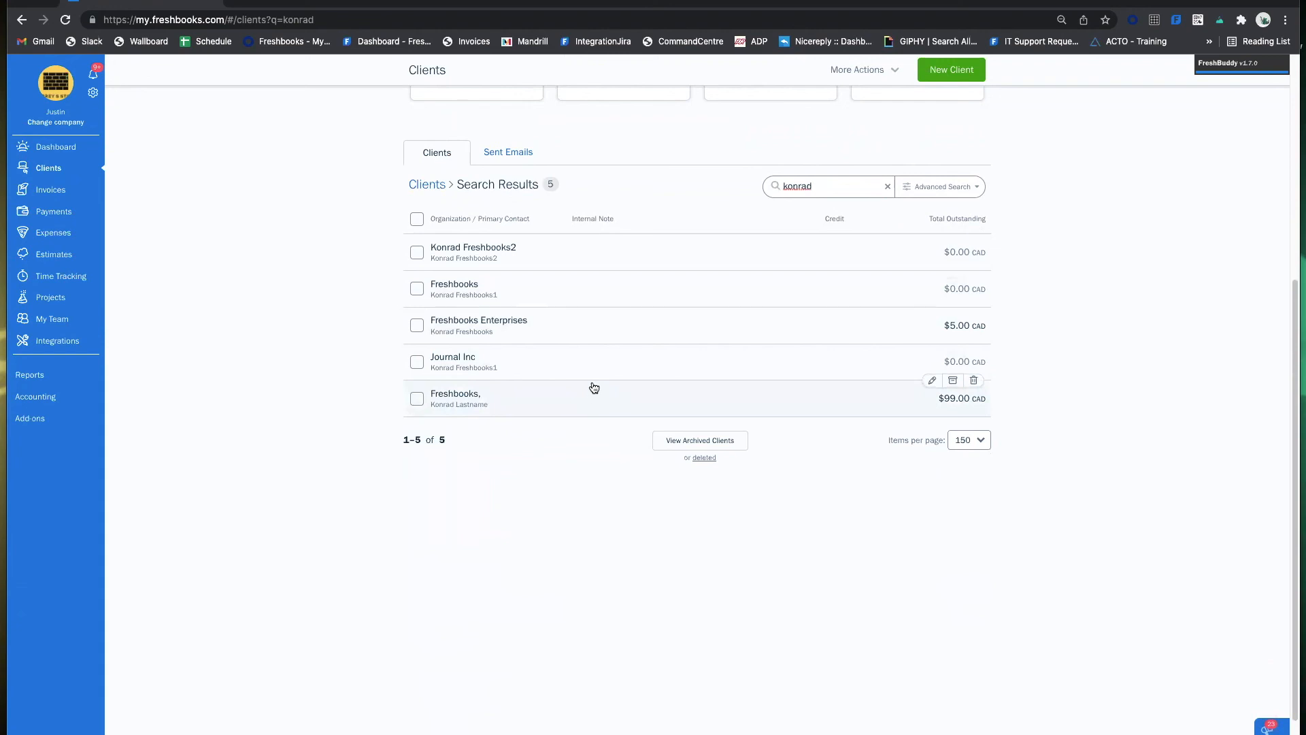
scroll(596, 401, "up", 2)
scroll(593, 363, "up", 1)
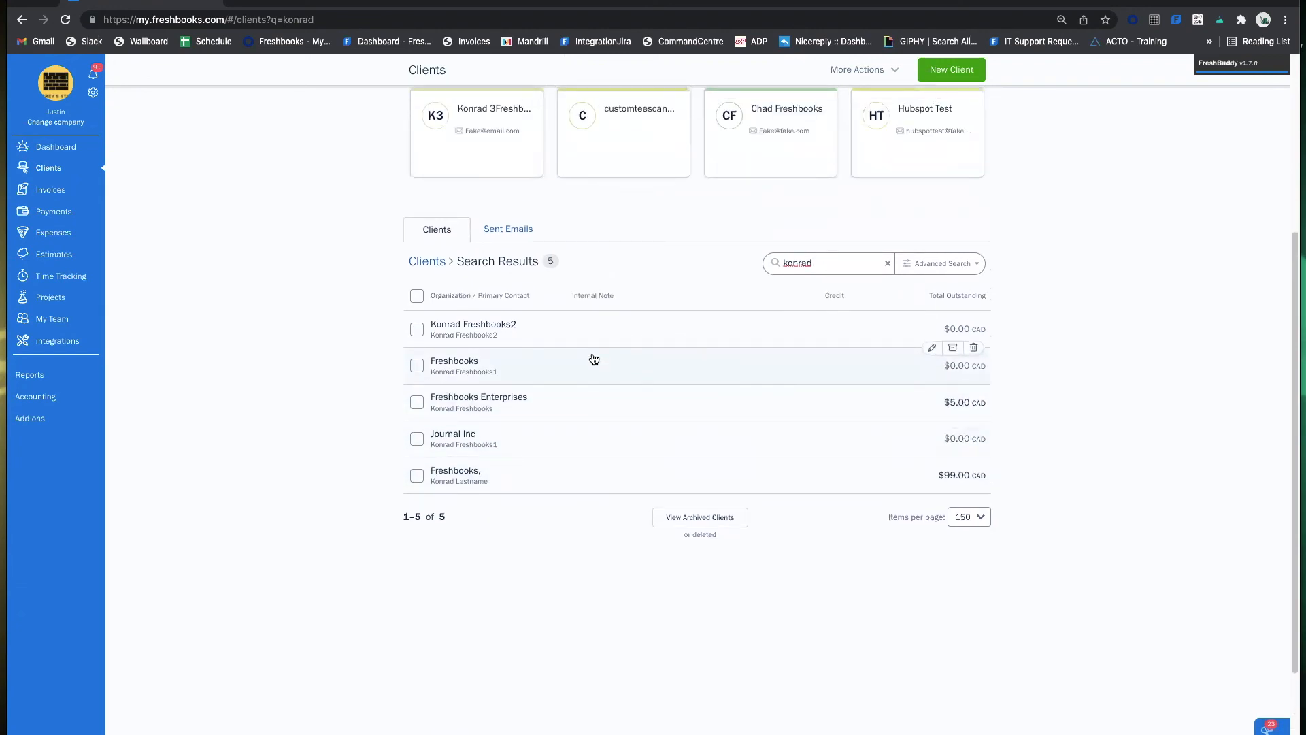
left_click_drag(828, 257, 709, 263)
key("BackSpace")
type("3f")
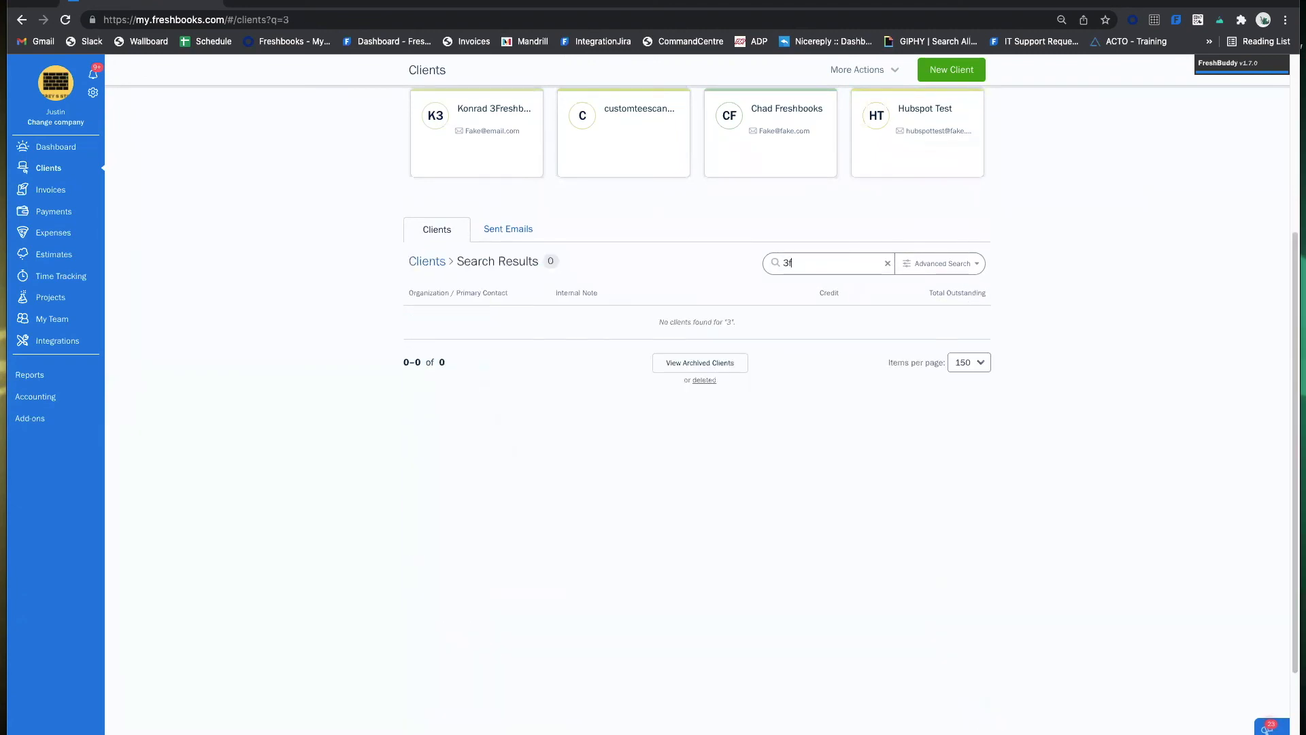
type("reshbooks")
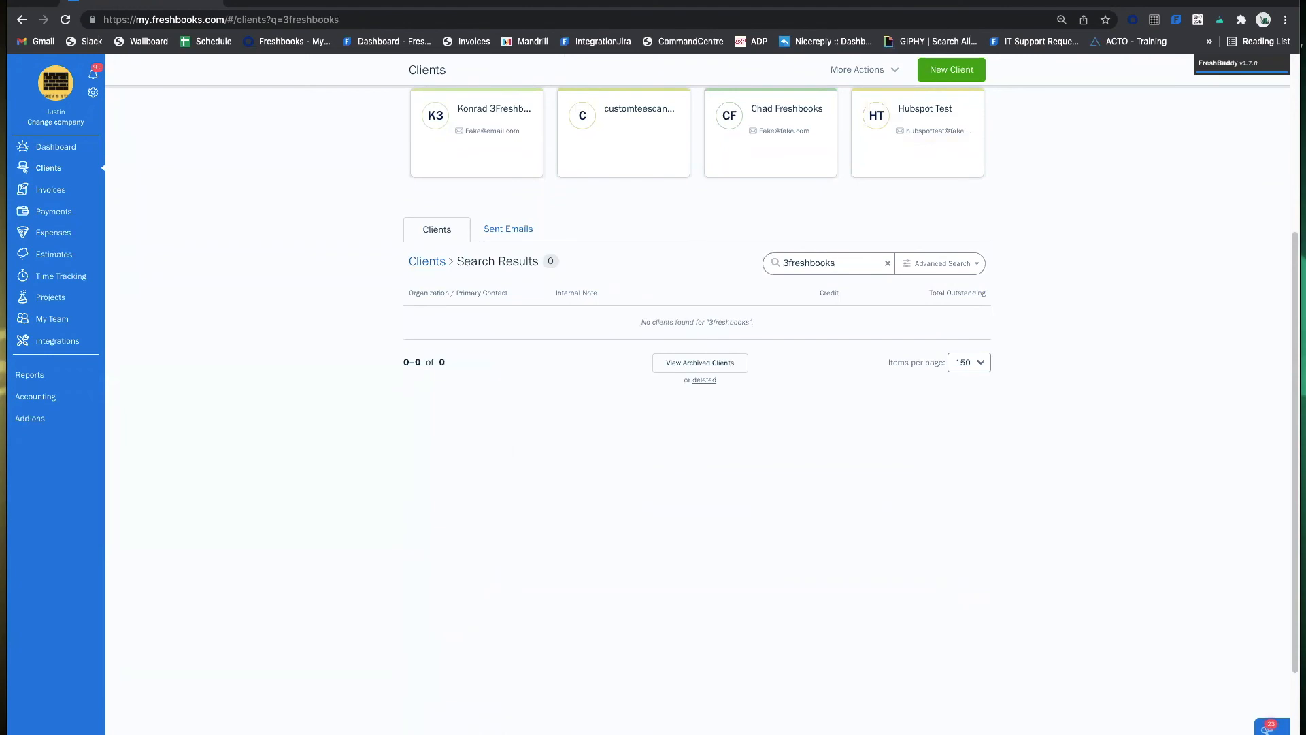
key("BackSpace")
key("BackSpace")
key("BackSpace")
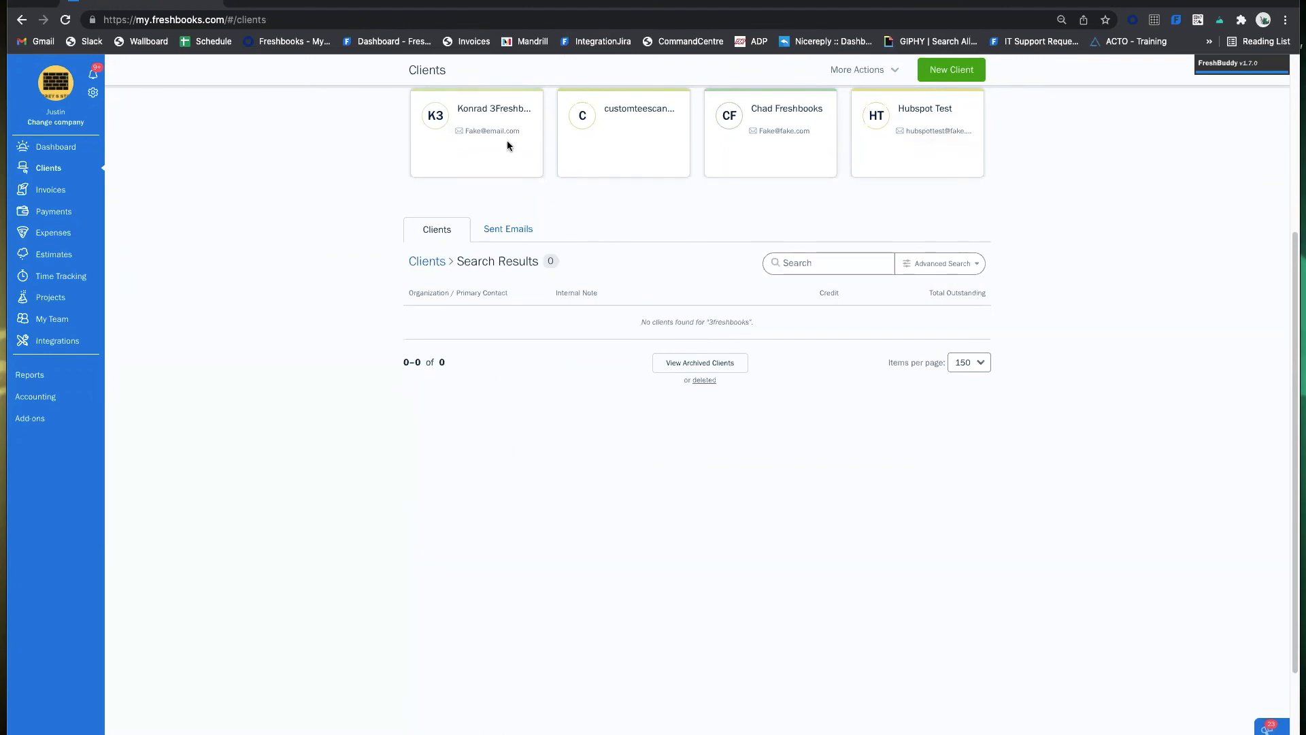
left_click(843, 261)
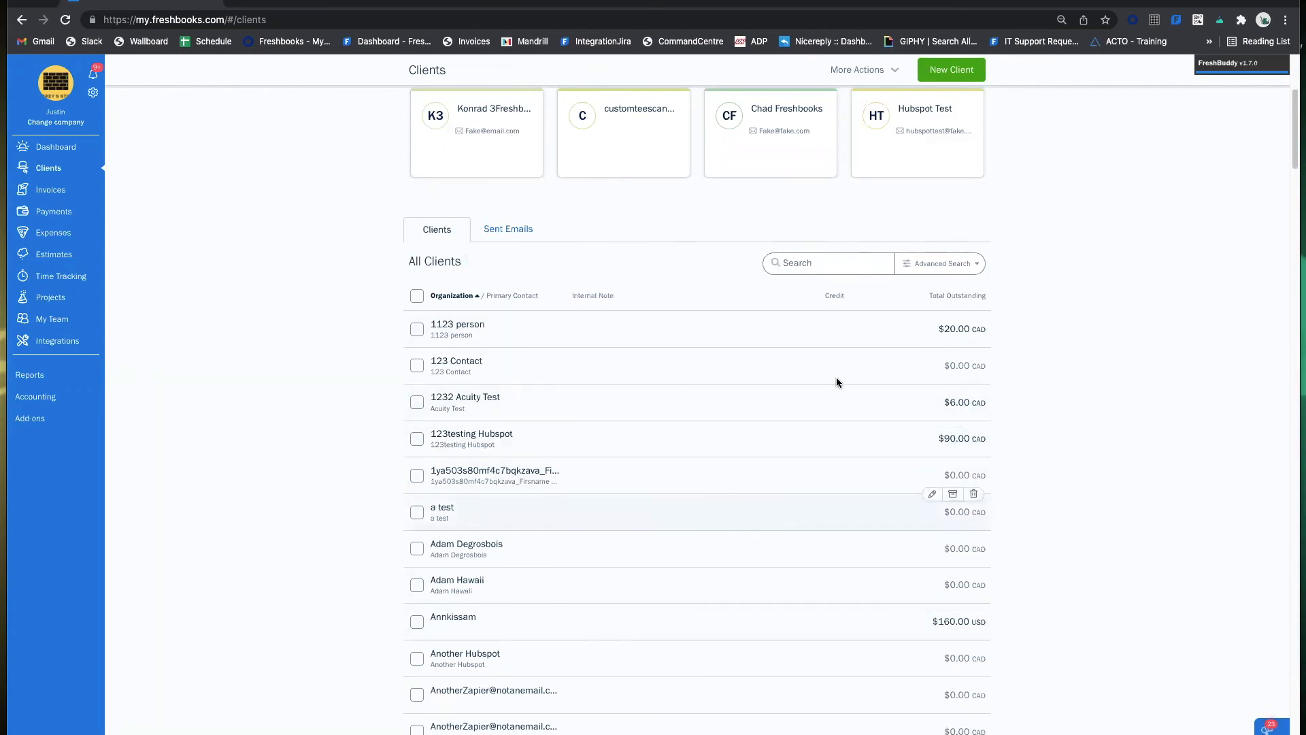
Try the Advanced Search organization, contact and e-mail fields, then close it unused.
left_click(940, 263)
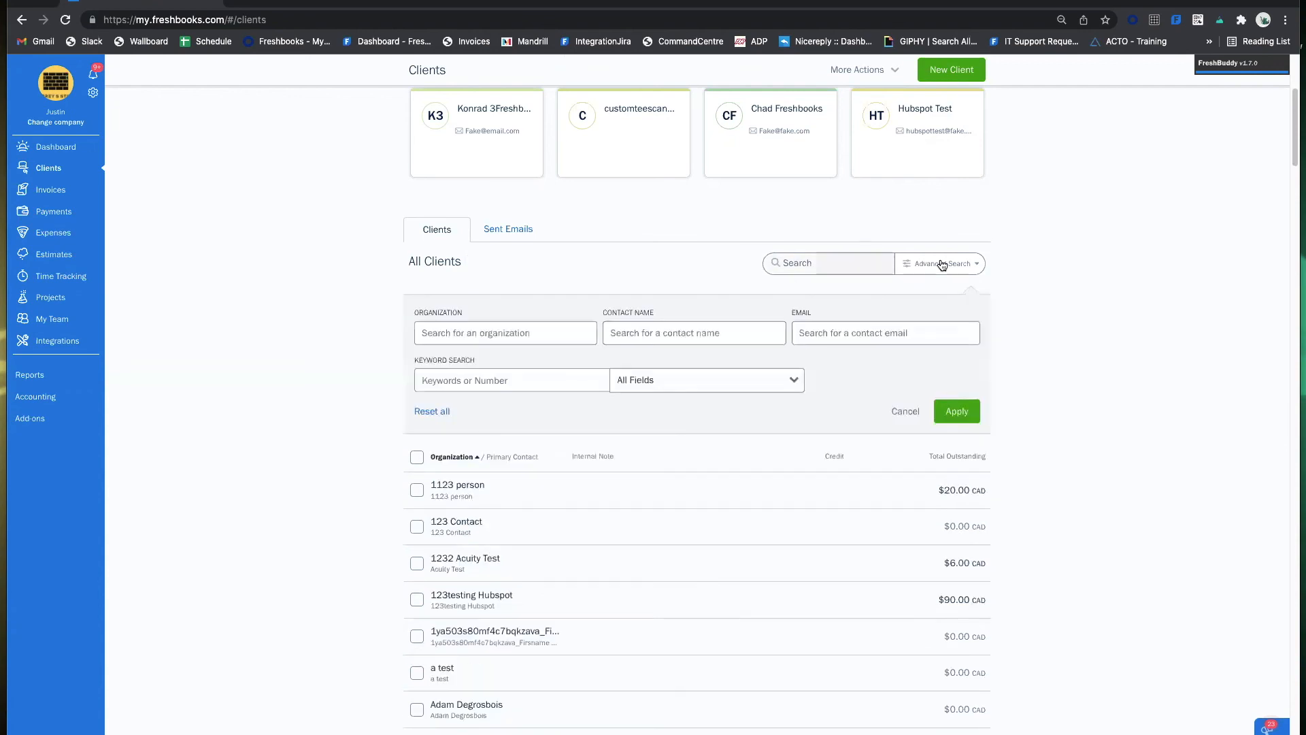
left_click(515, 331)
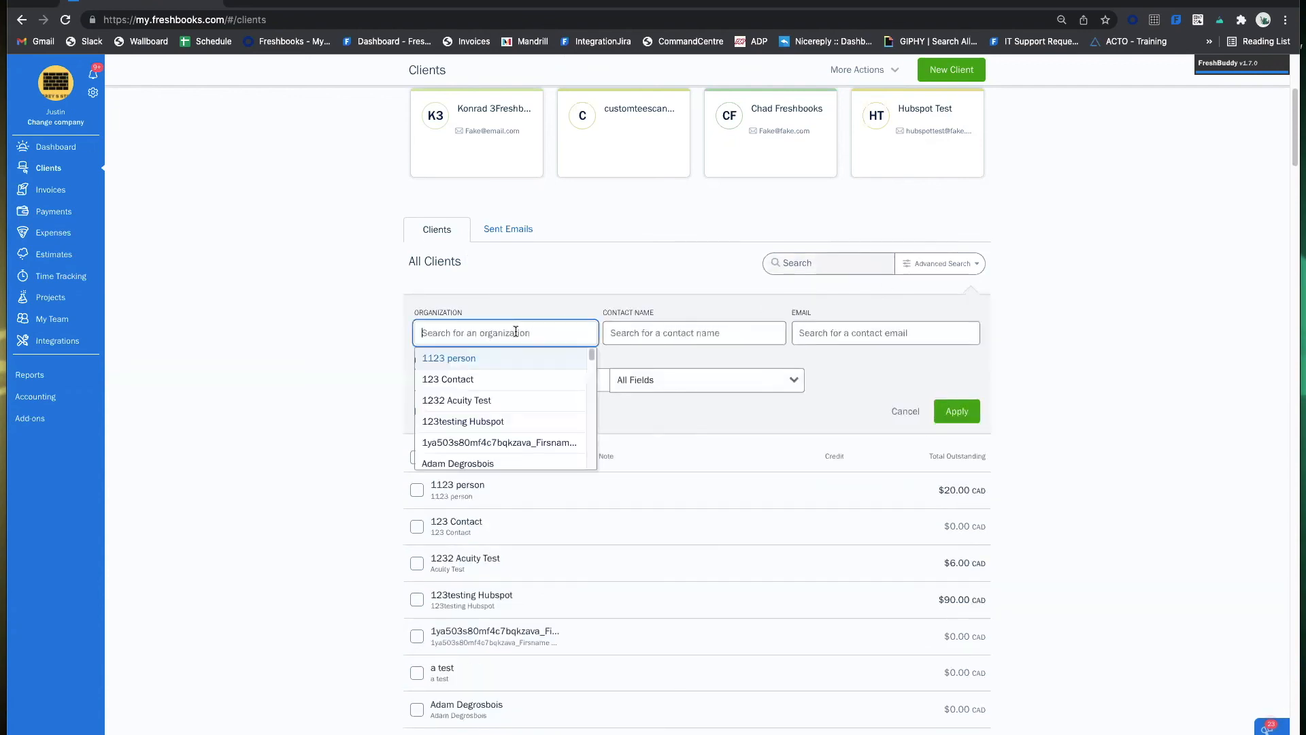
left_click(710, 334)
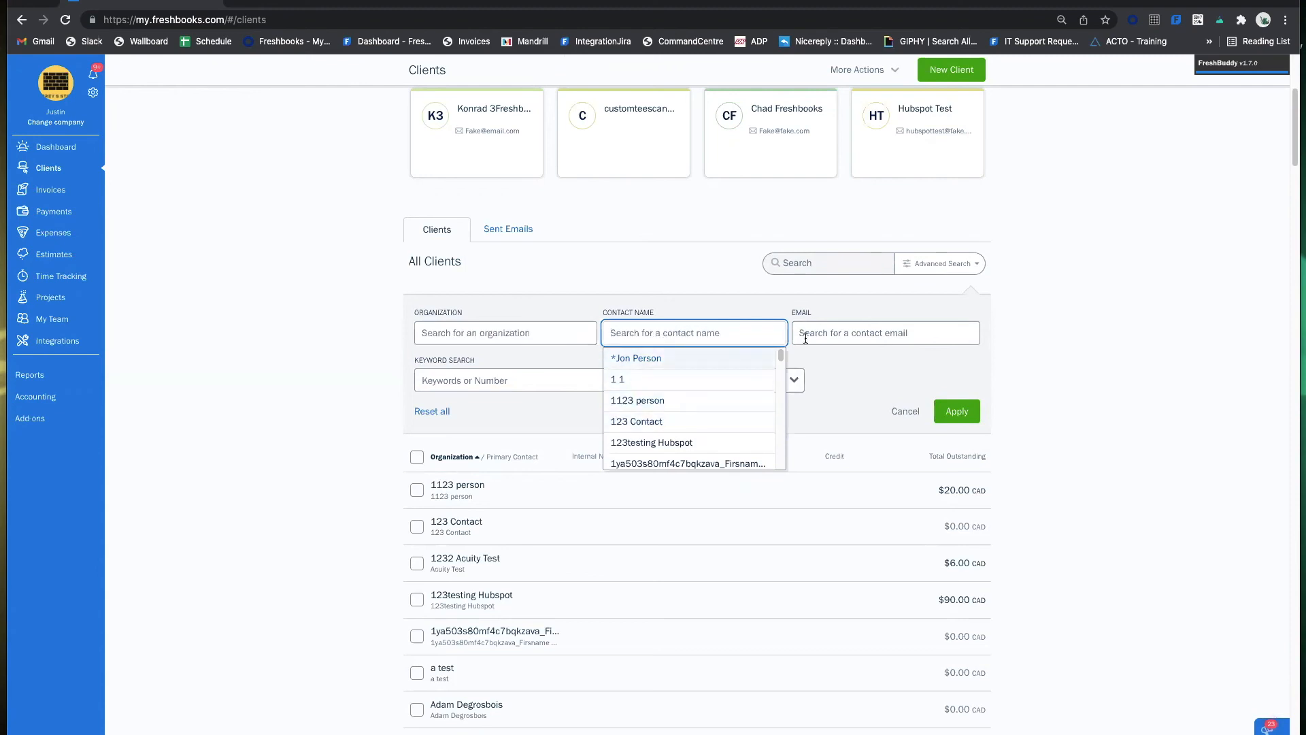
left_click(834, 334)
left_click(596, 295)
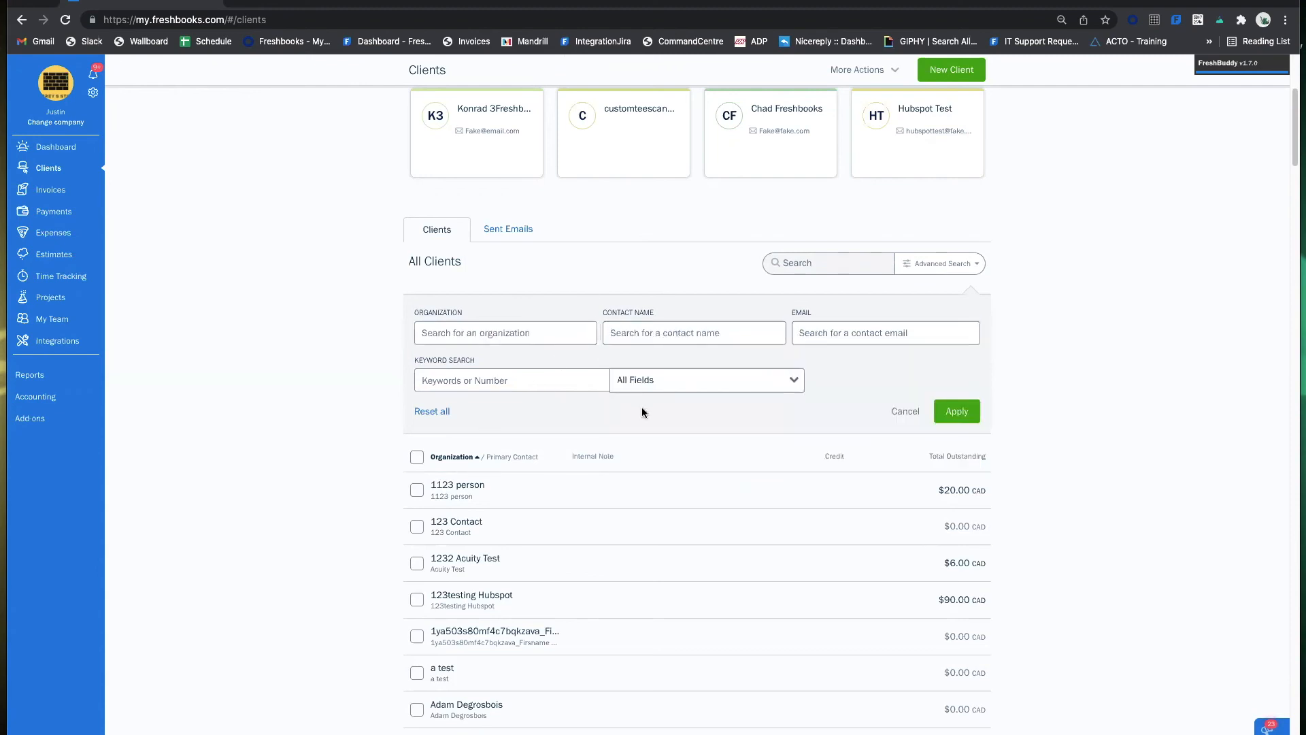
left_click(905, 411)
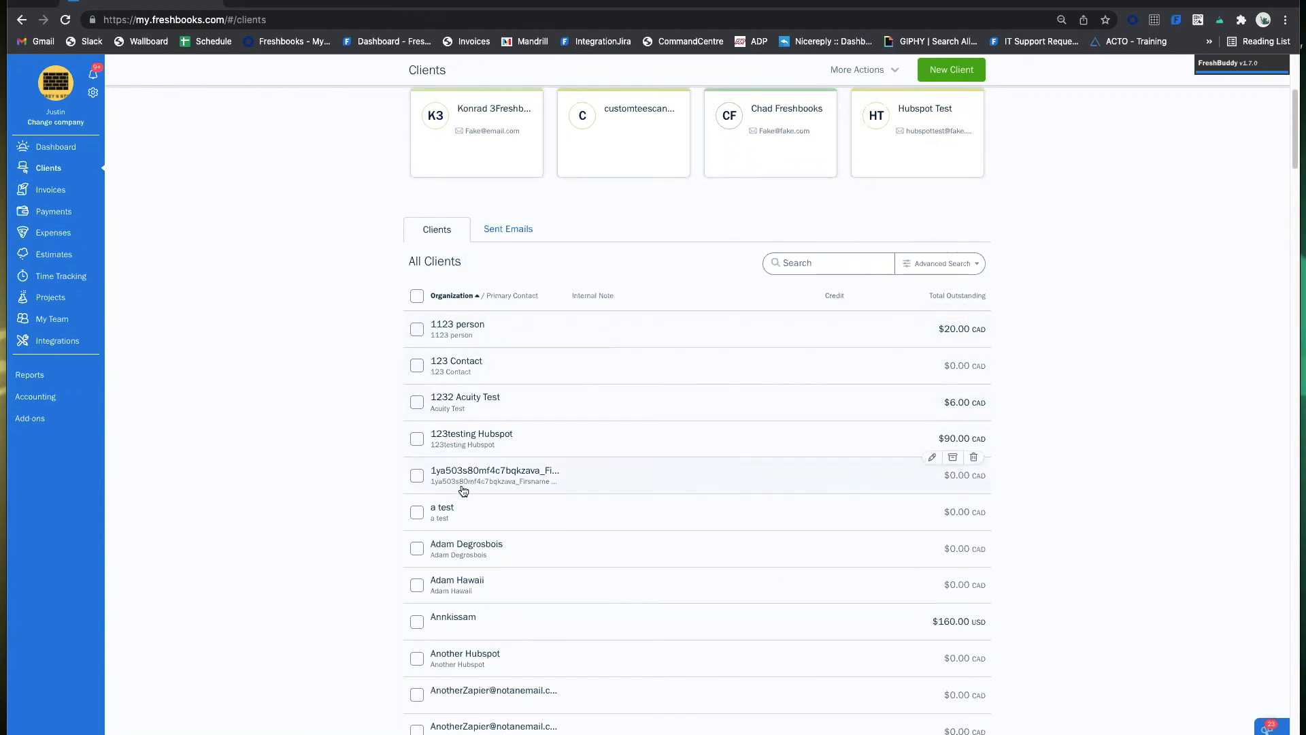
Scroll through the Clients list to find the new client's card.
scroll(483, 585, "down", 4)
scroll(497, 595, "down", 1)
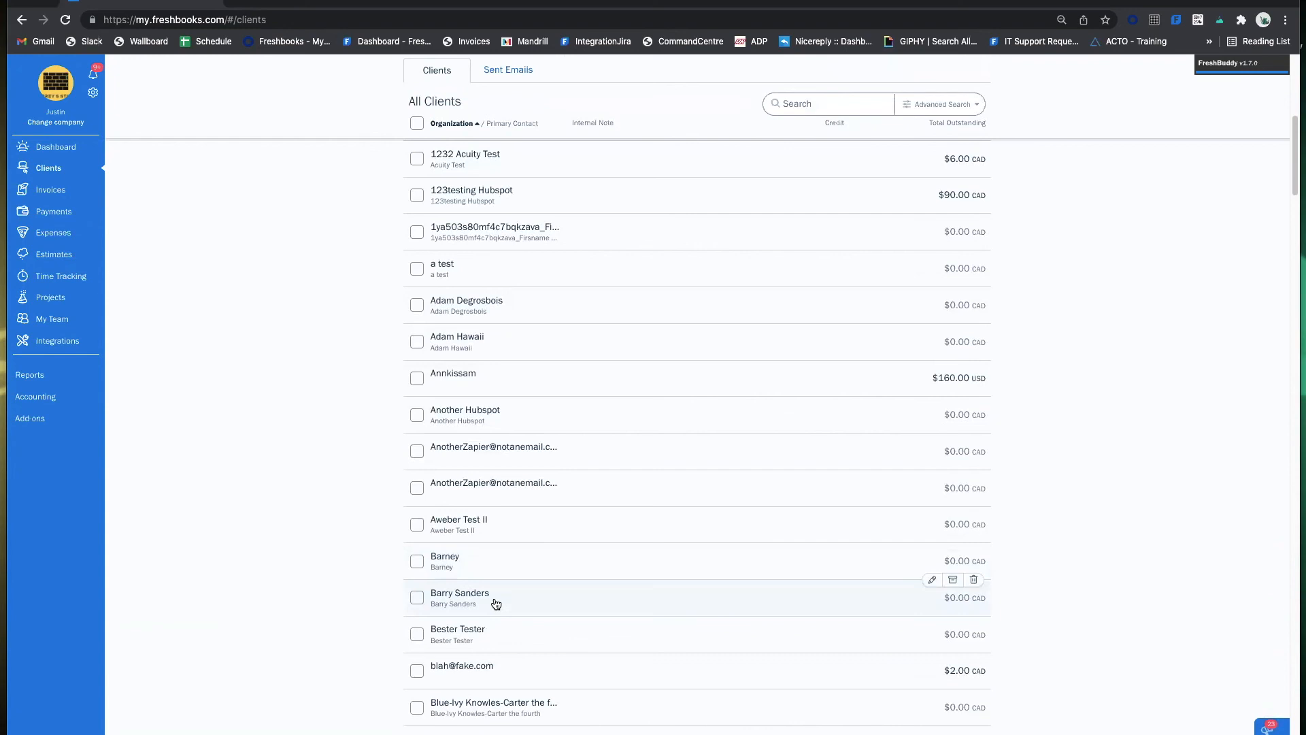
scroll(496, 592, "up", 10)
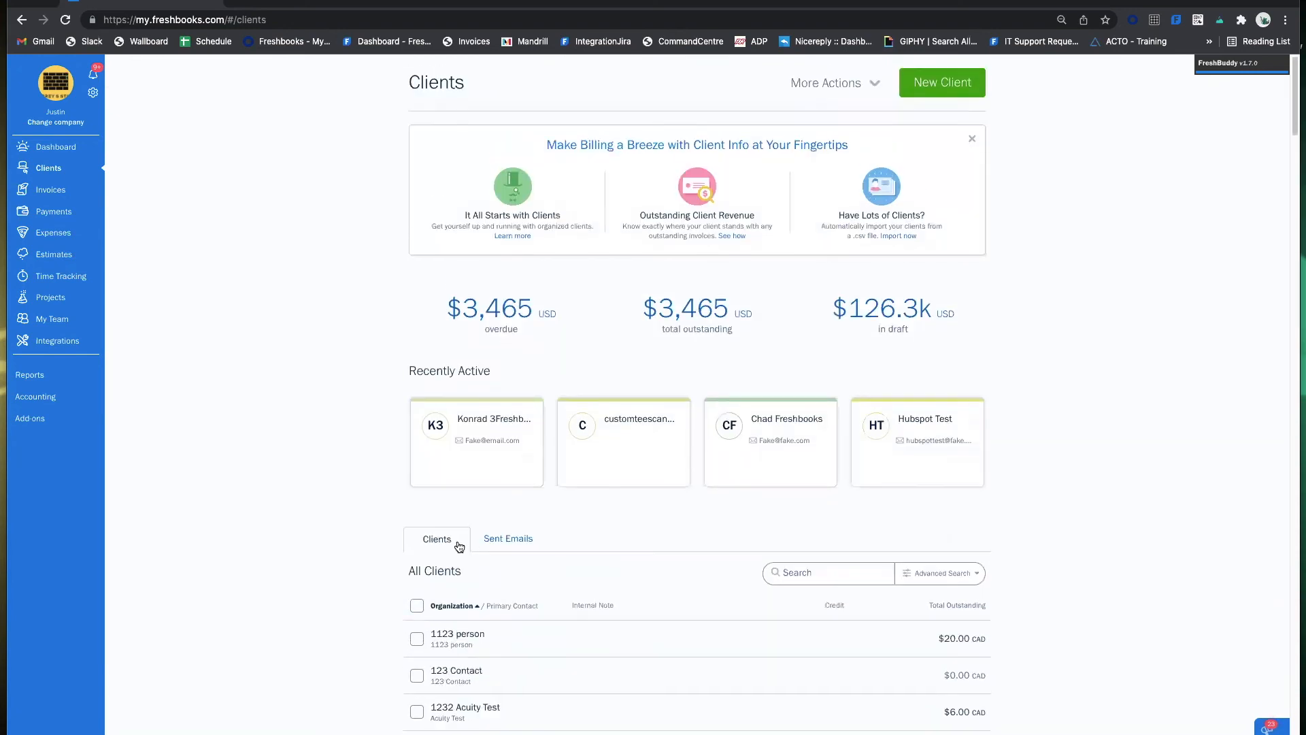
scroll(459, 546, "down", 1)
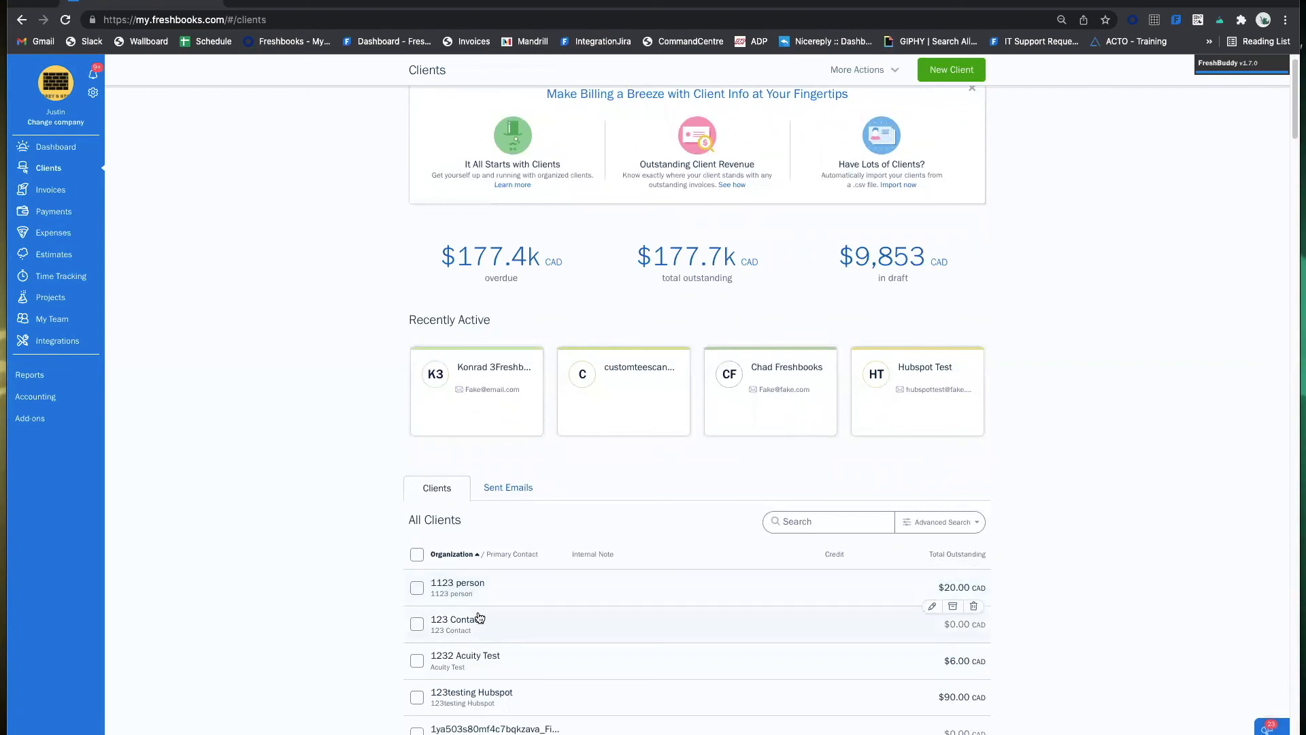
scroll(480, 653, "down", 2)
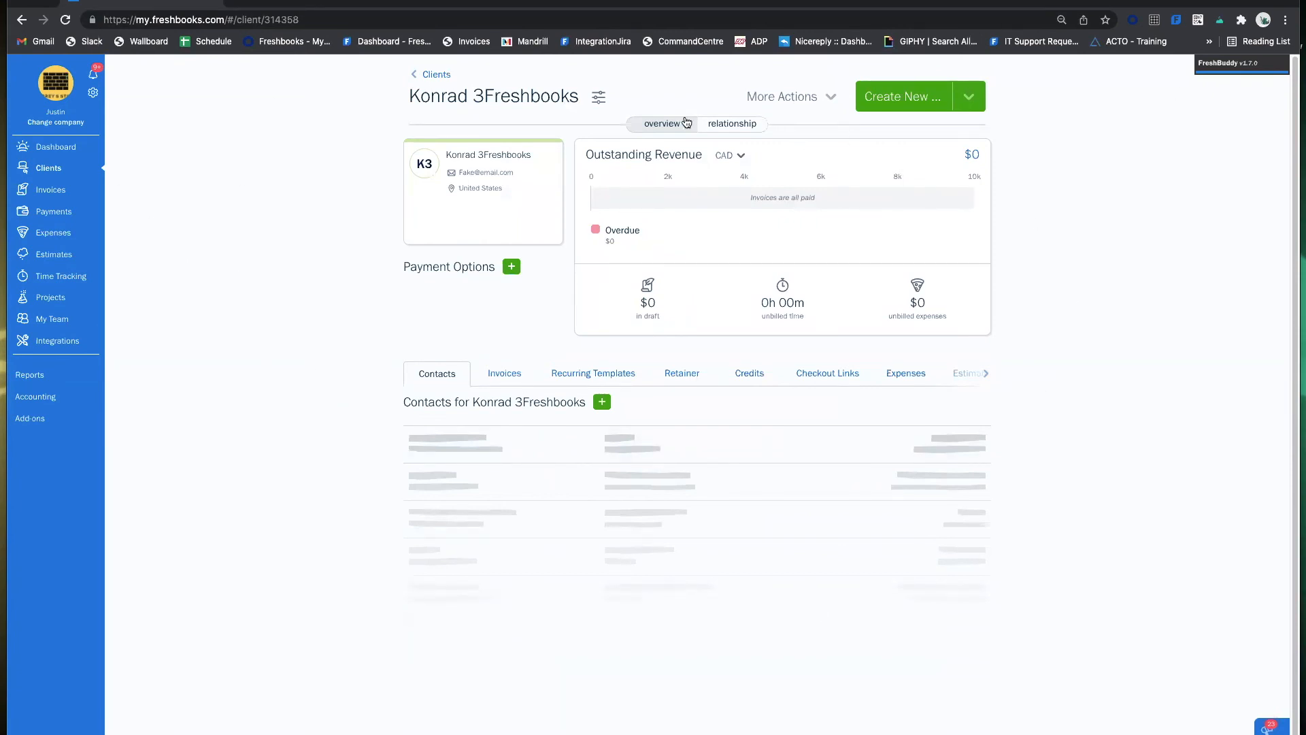
Add and save a secondary contact with first name, last name and e-mail for this client.
left_click(602, 404)
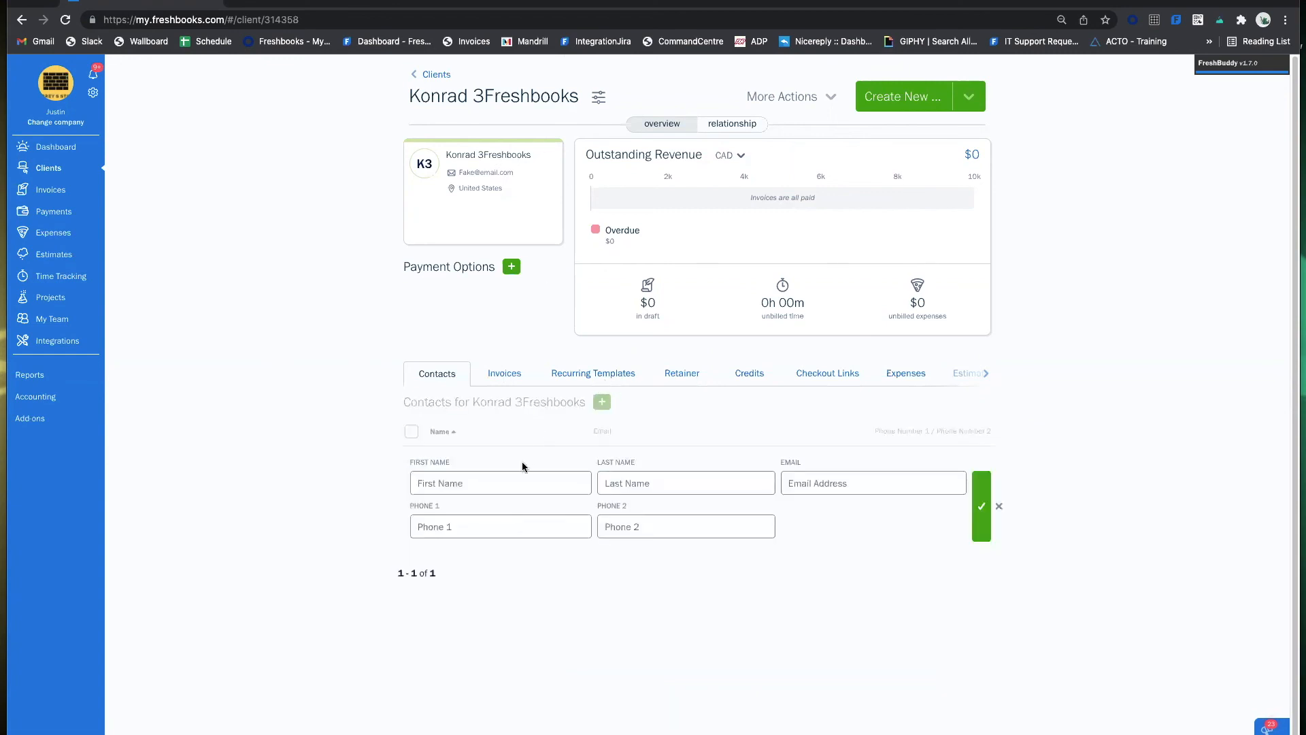
left_click(517, 481)
type("Secrat")
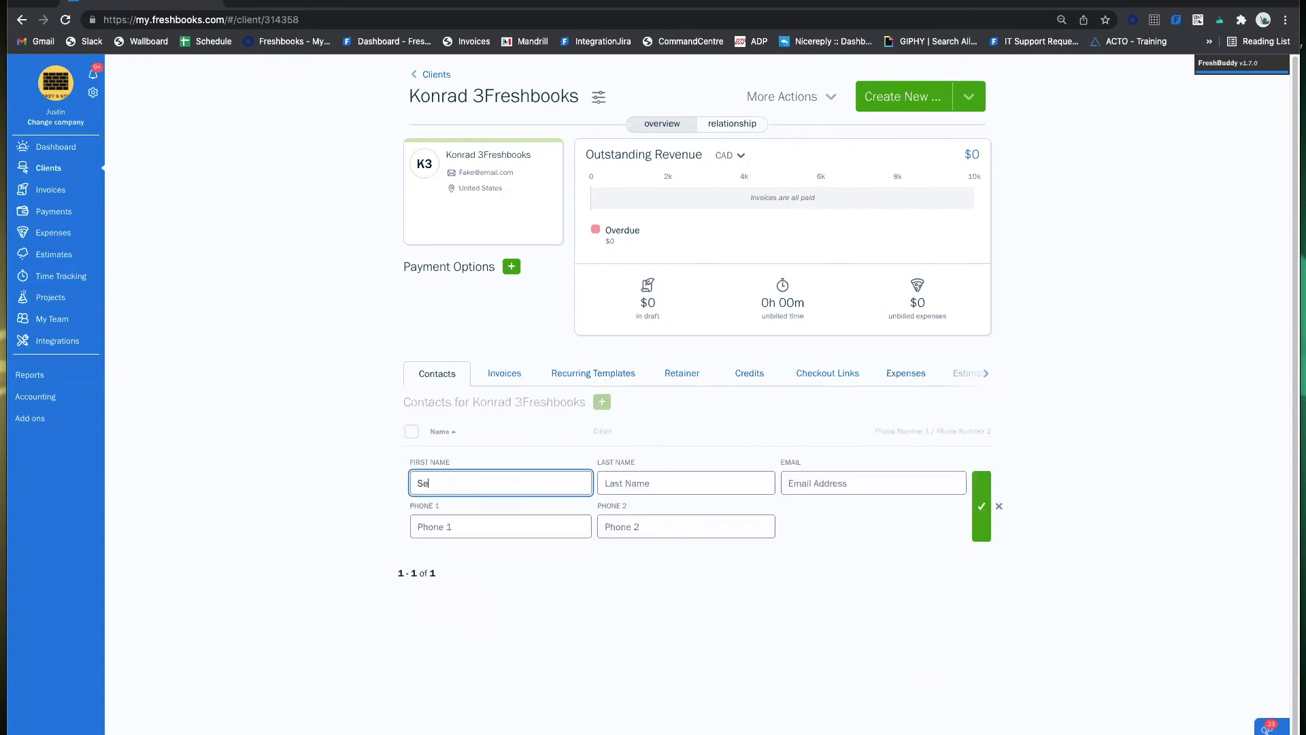
key("BackSpace")
key("BackSpace")
key("BackSpace")
key("BackSpace")
type("As")
key("Tab")
type("p")
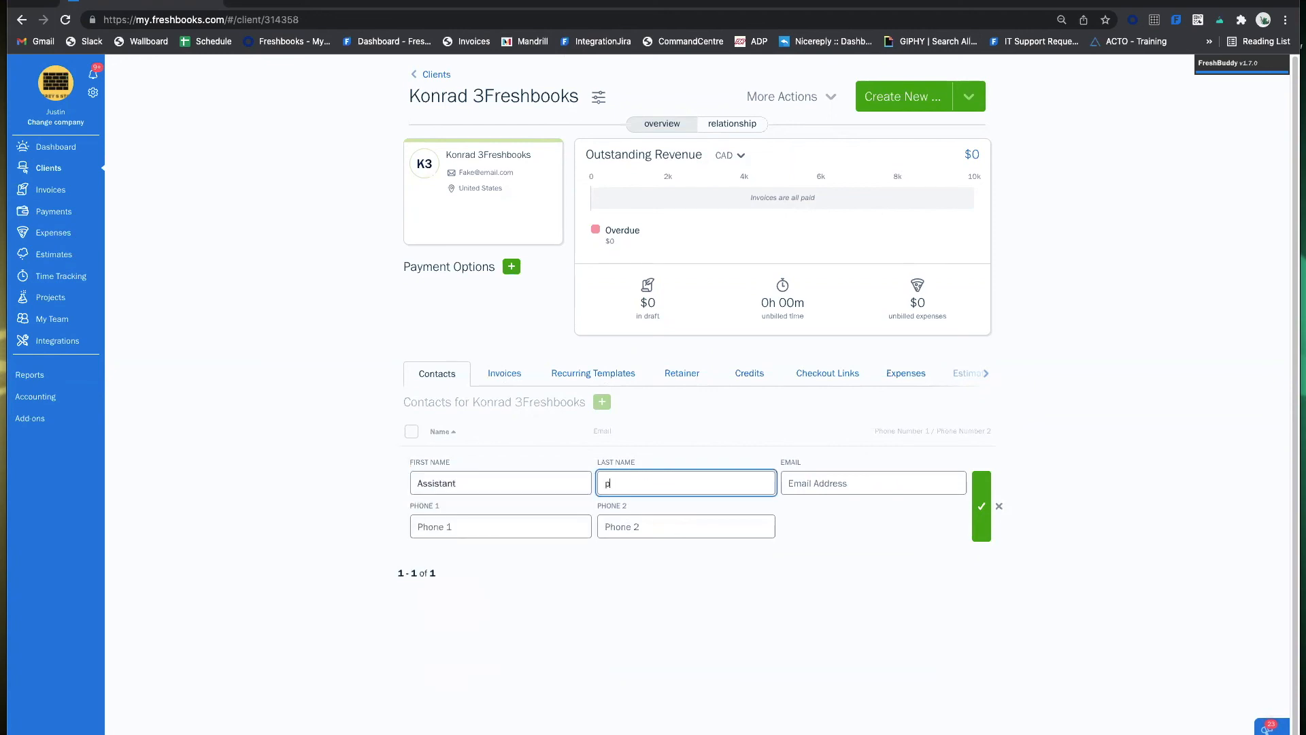
key("Tab")
type("fake")
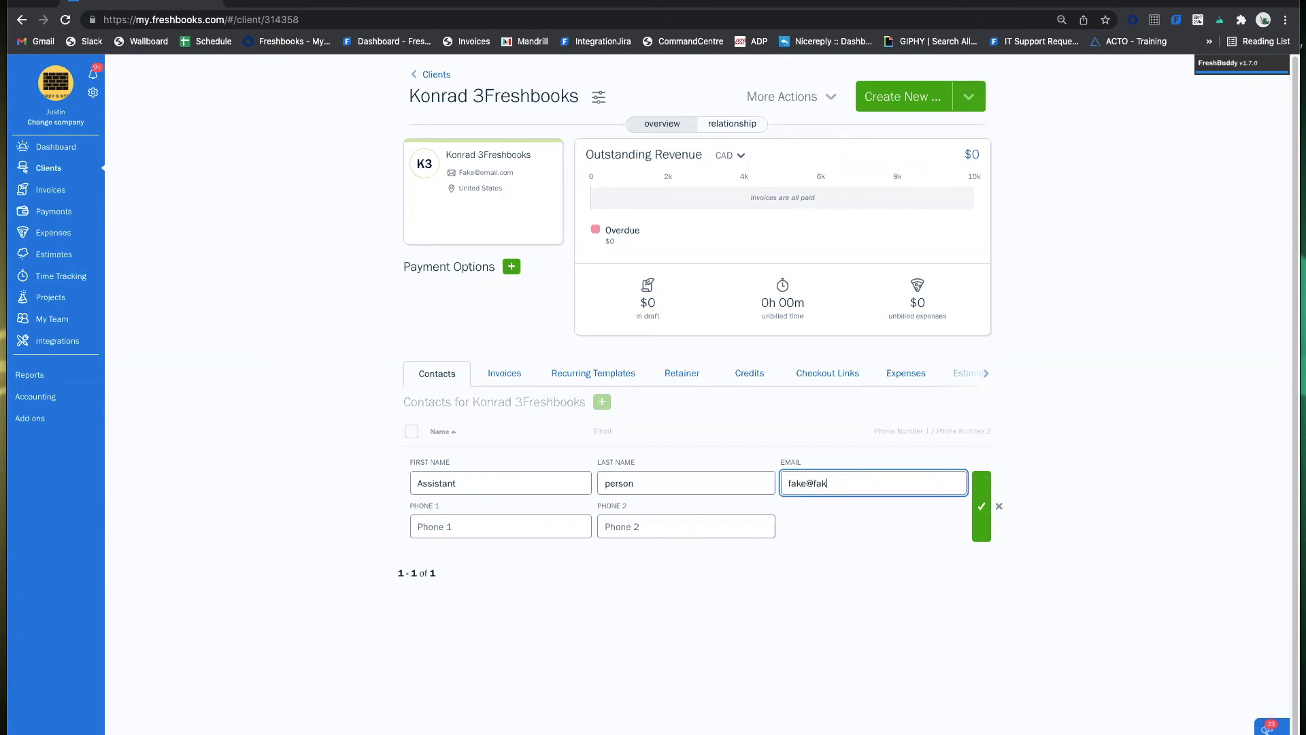
left_click(980, 507)
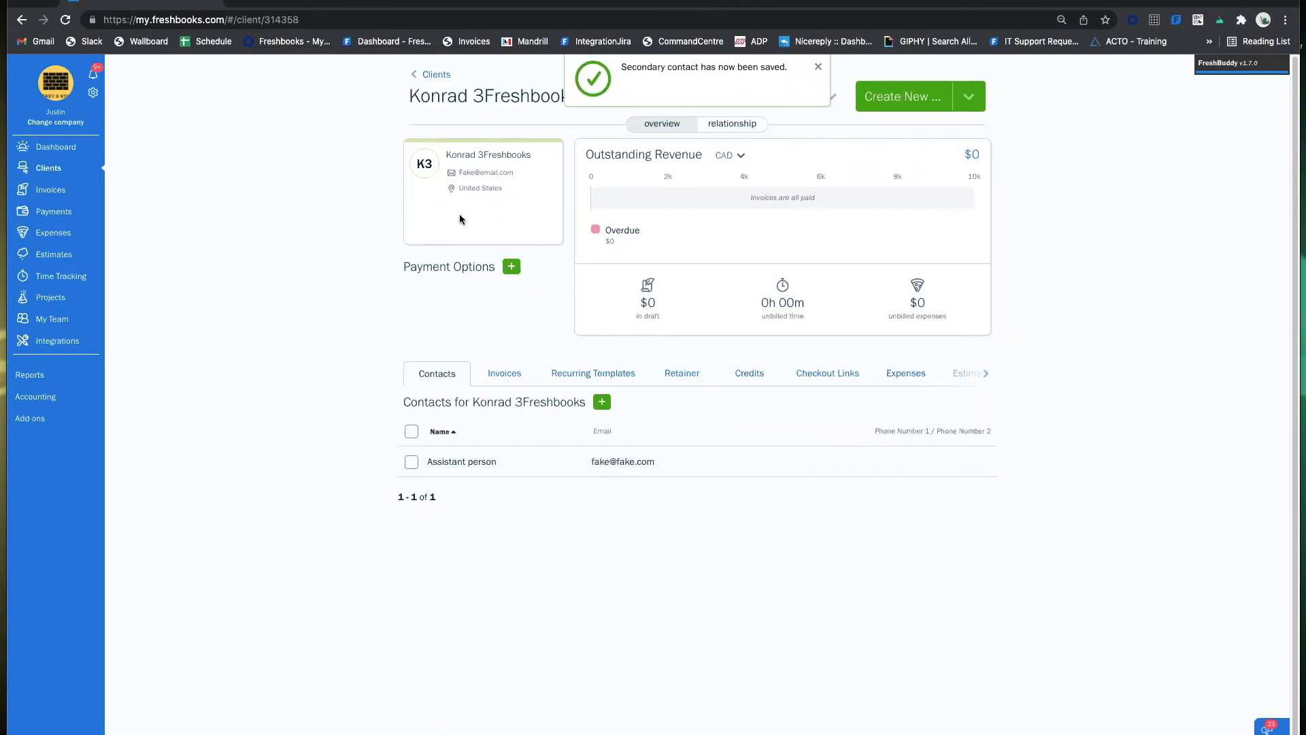
left_click(818, 66)
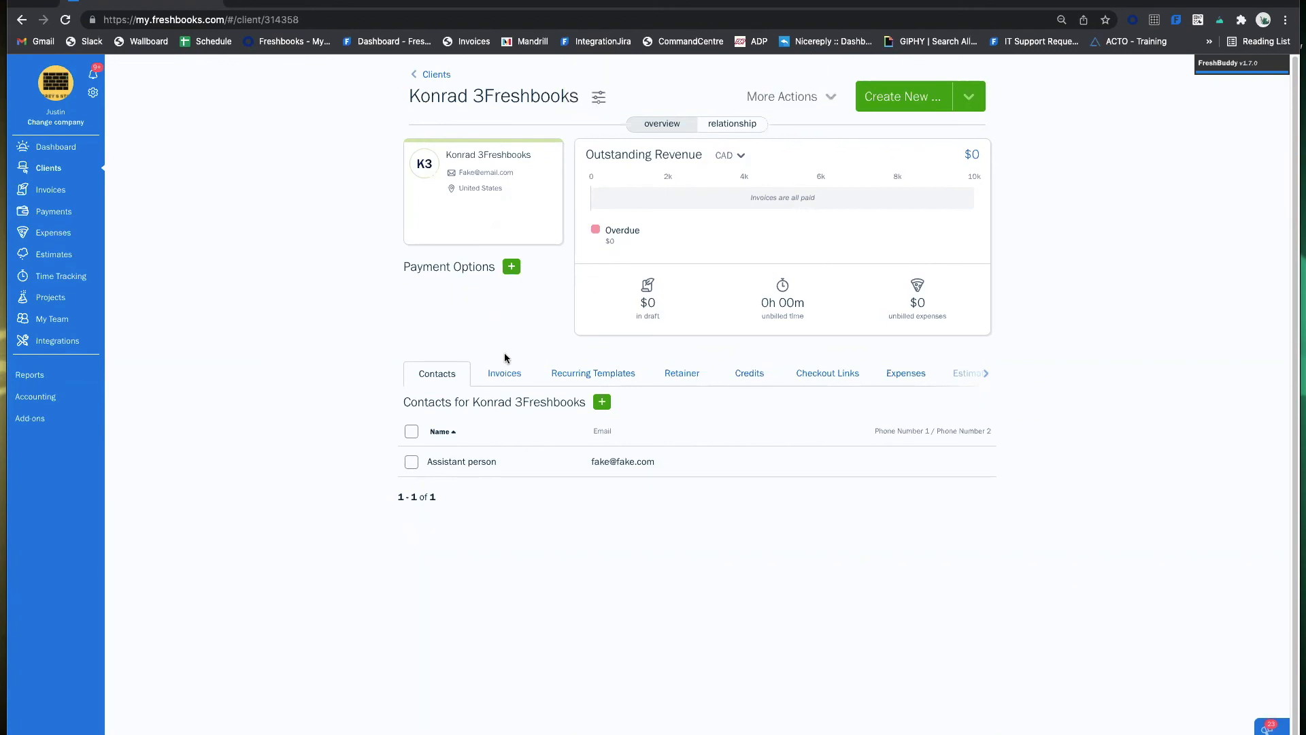
Switch the client page from Invoices to the Expenses tab, showing $0 unbilled and $0 draft.
left_click(504, 374)
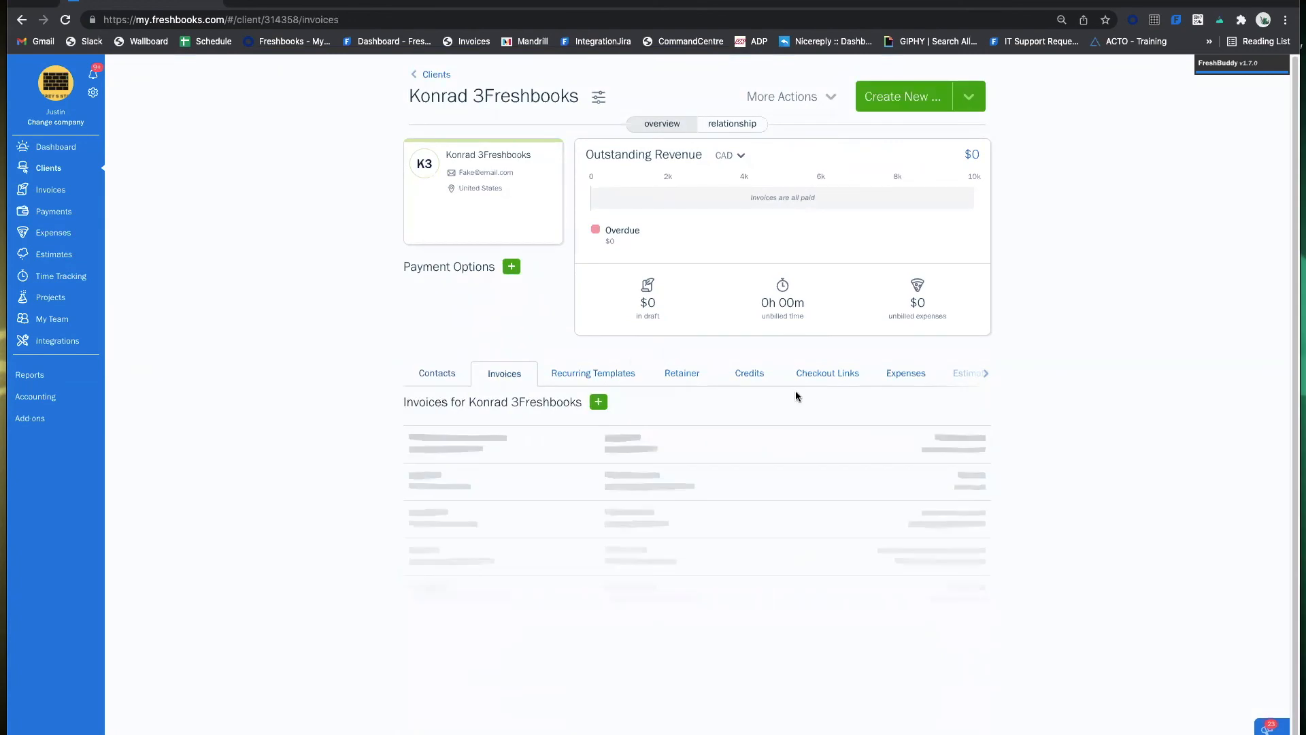
left_click(903, 374)
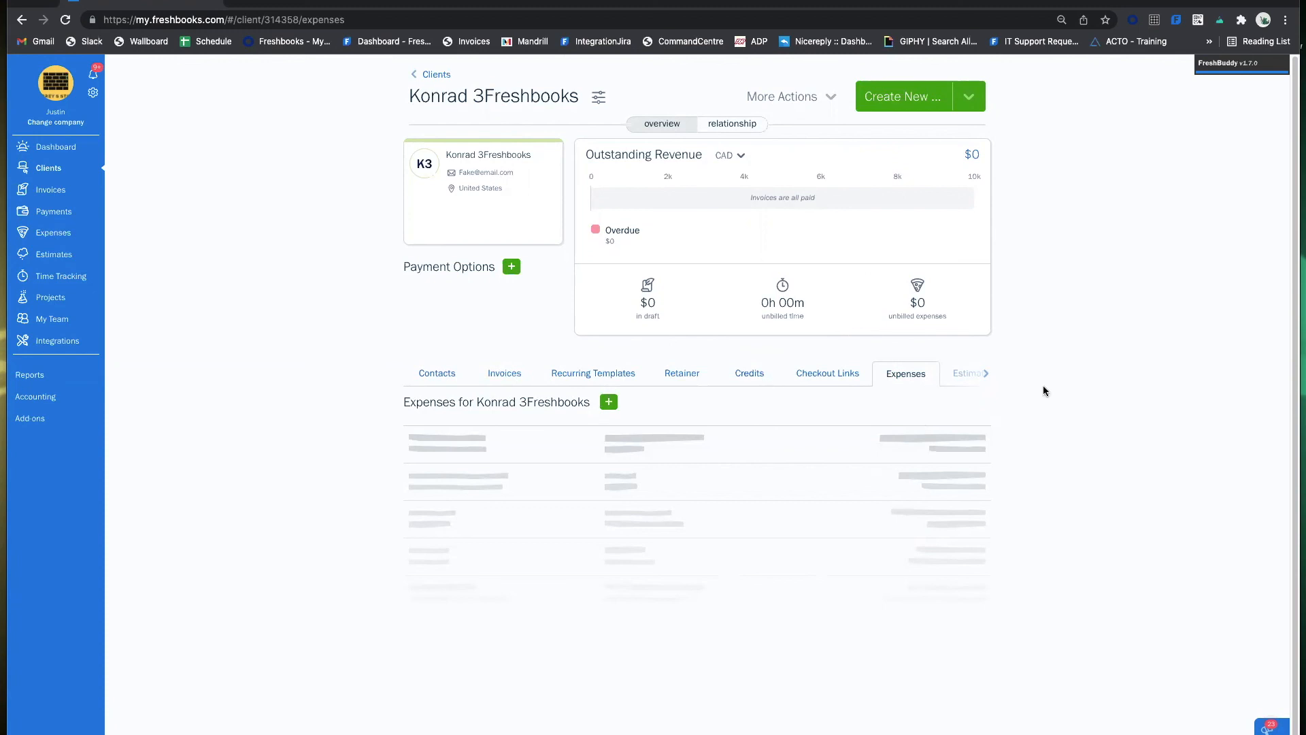
left_click(980, 375)
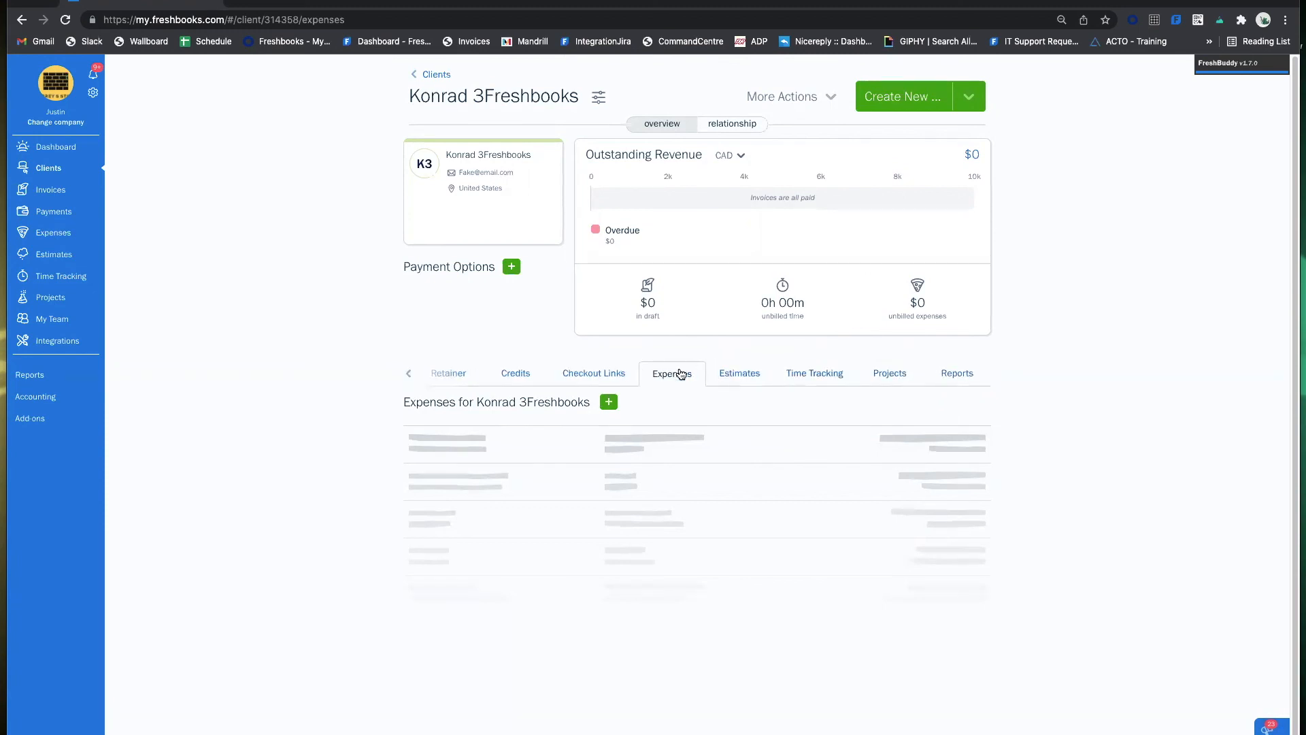
left_click(408, 377)
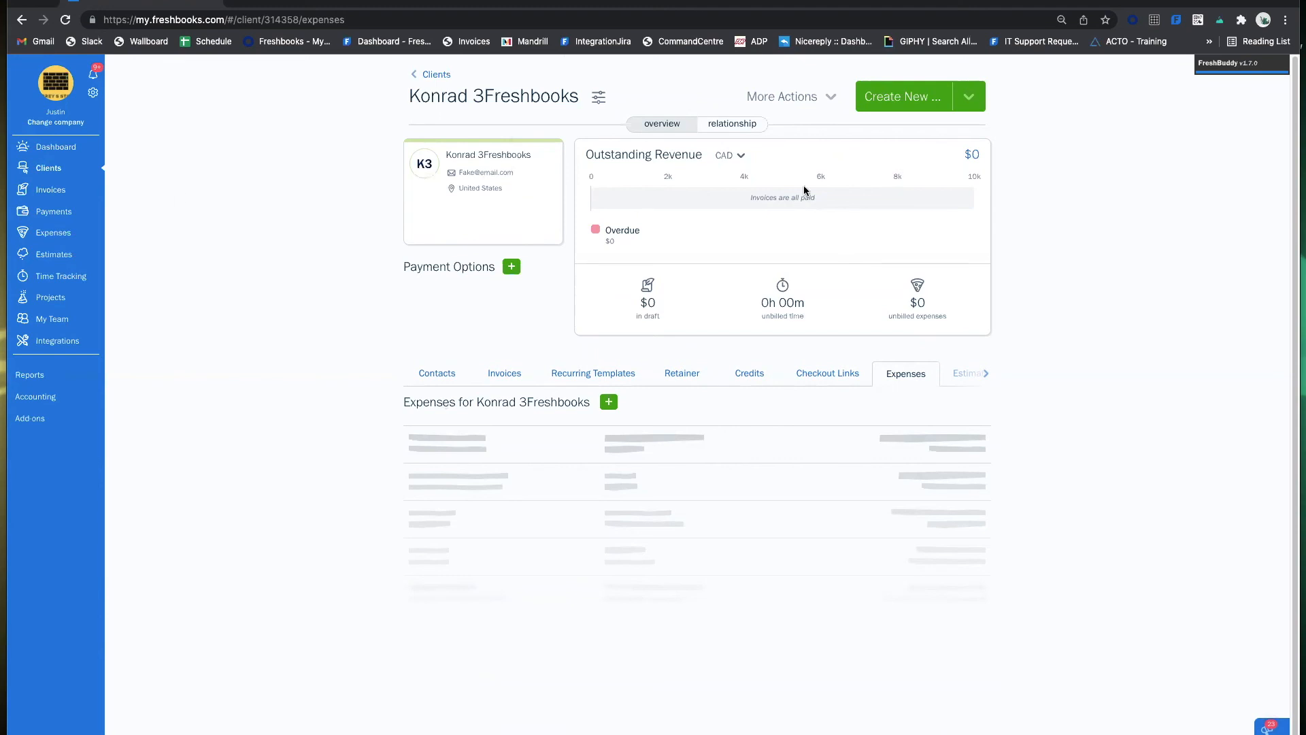
left_click(969, 100)
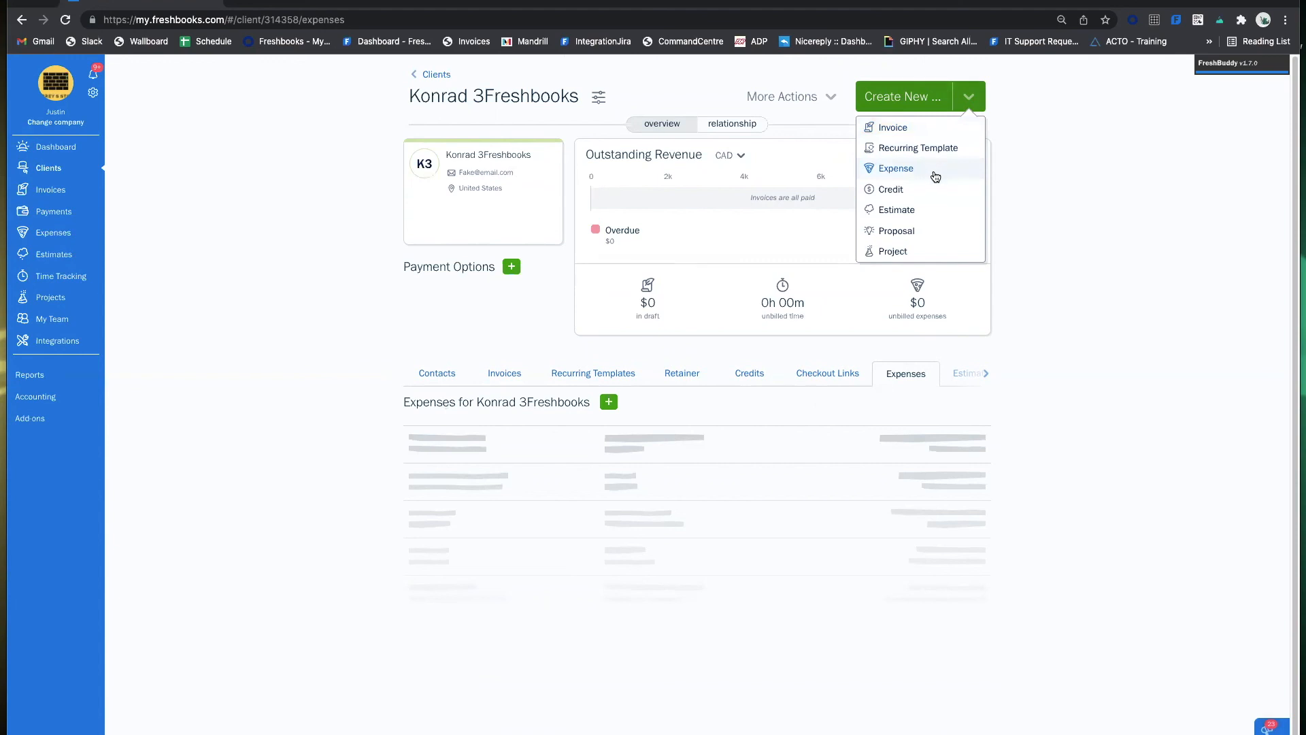
left_click(986, 87)
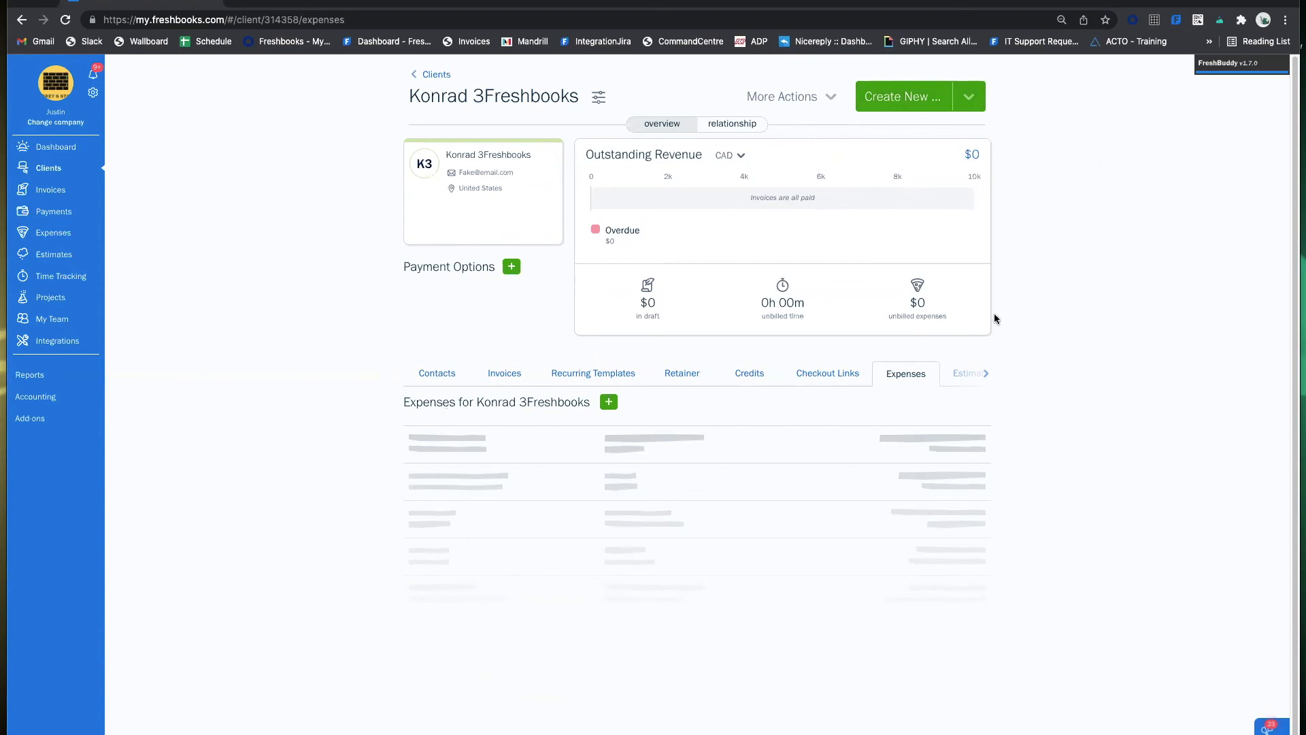
left_click(816, 100)
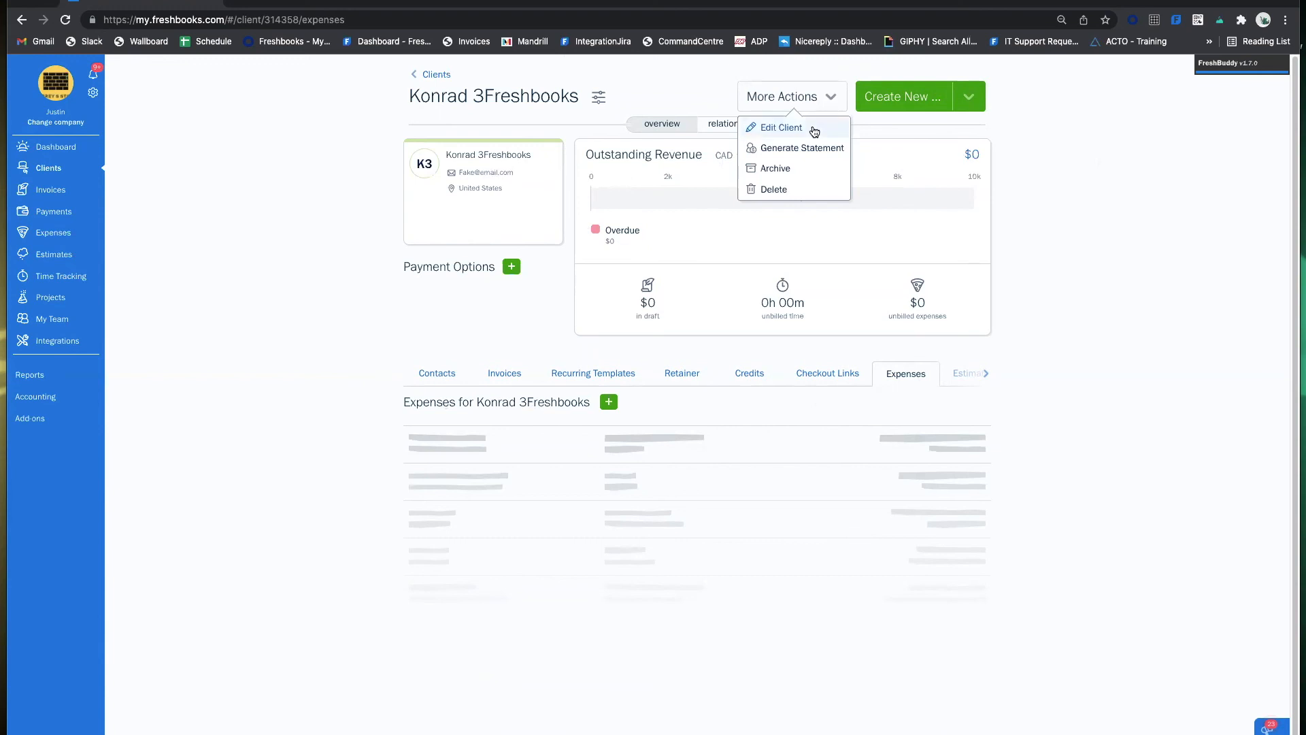
left_click(817, 130)
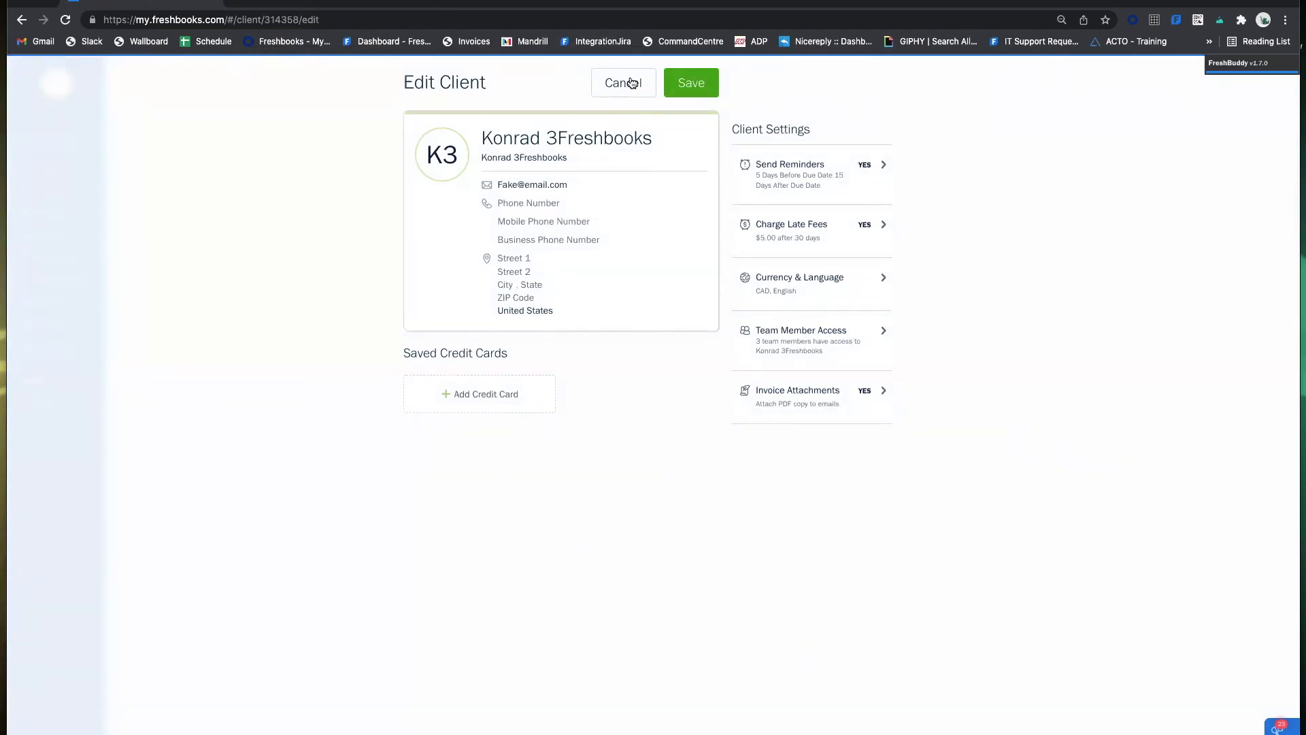
left_click(632, 82)
left_click(803, 106)
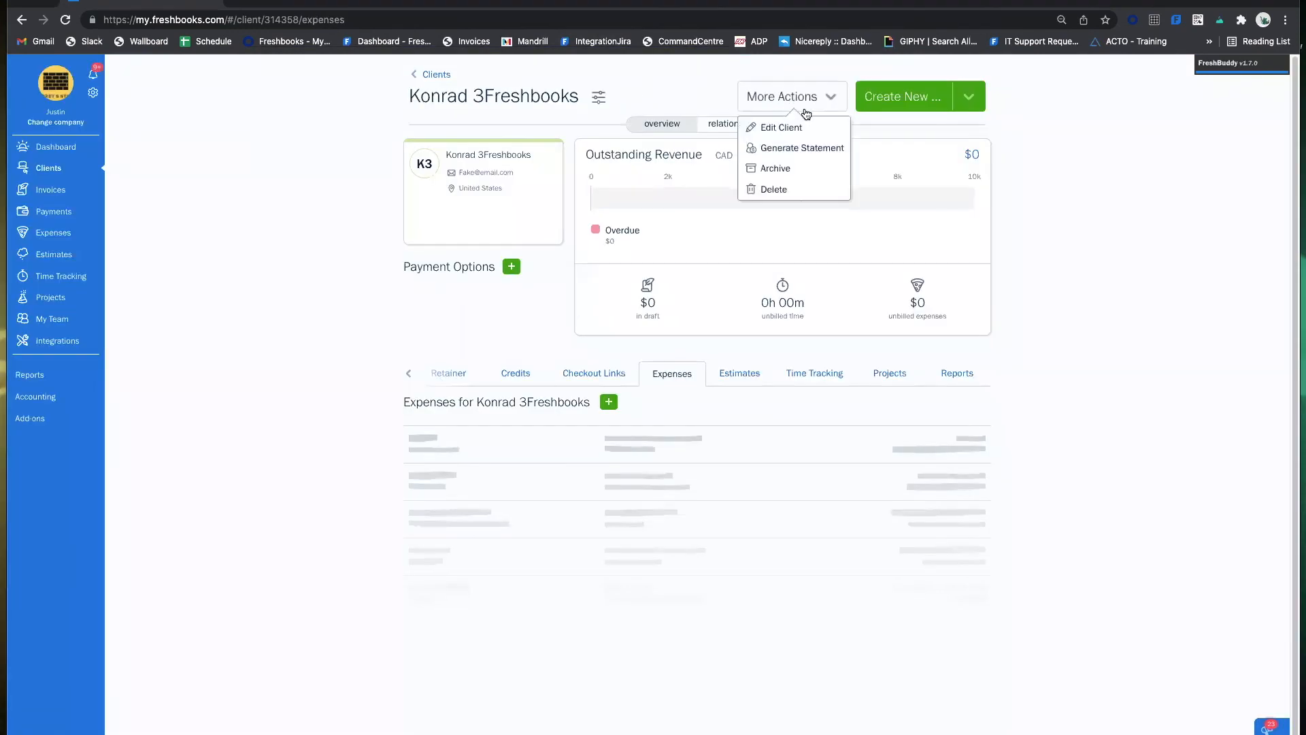
left_click(811, 148)
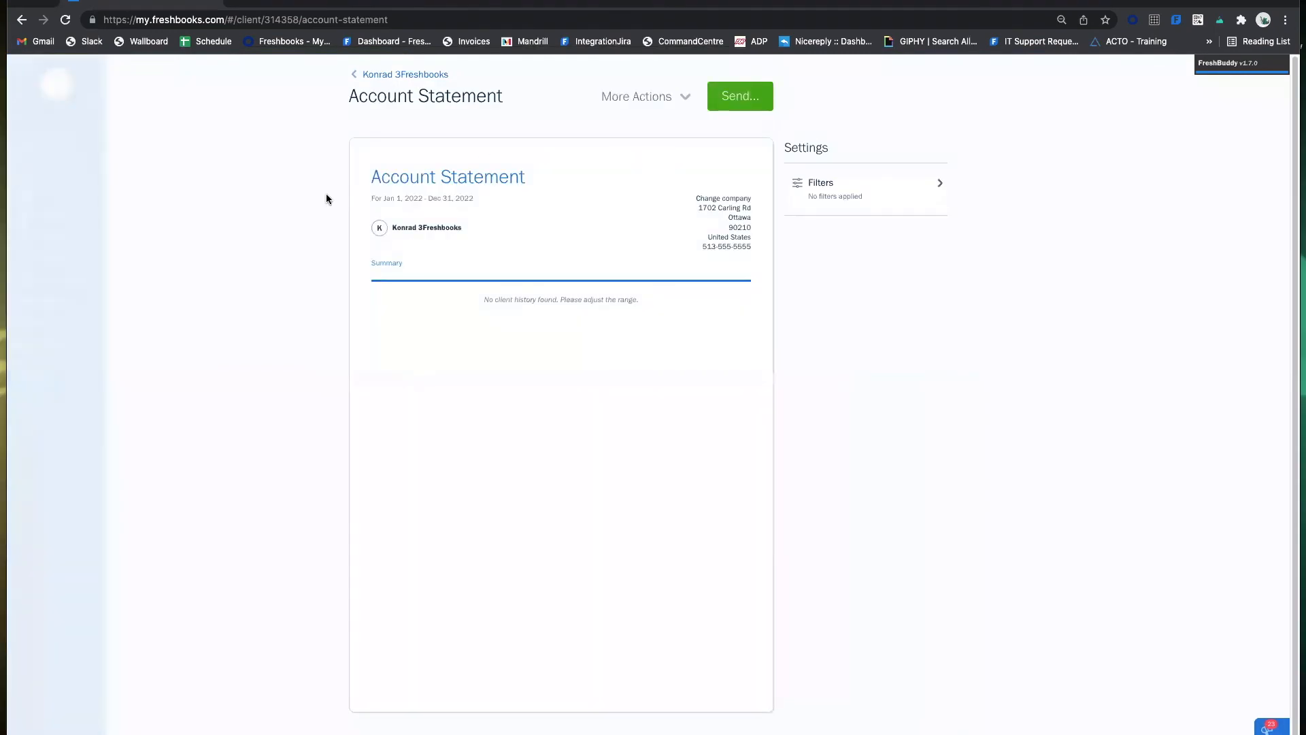
left_click(418, 83)
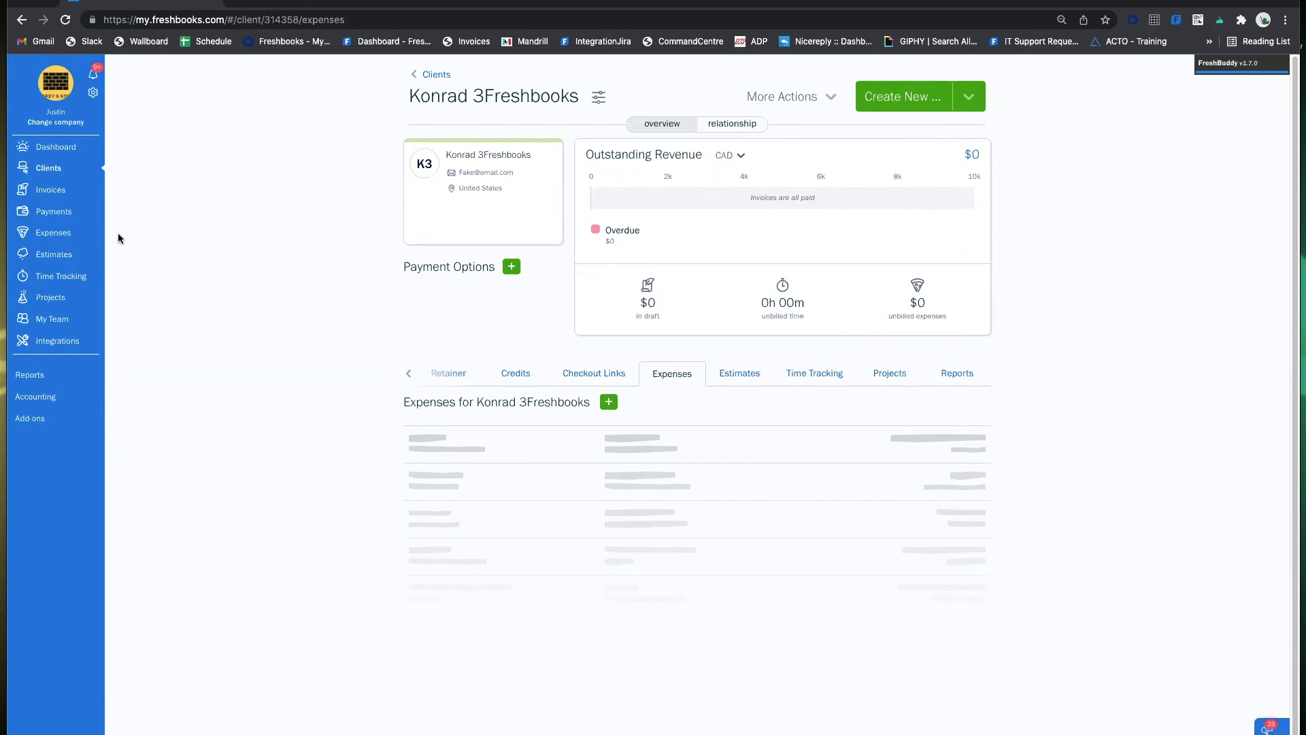
left_click(61, 233)
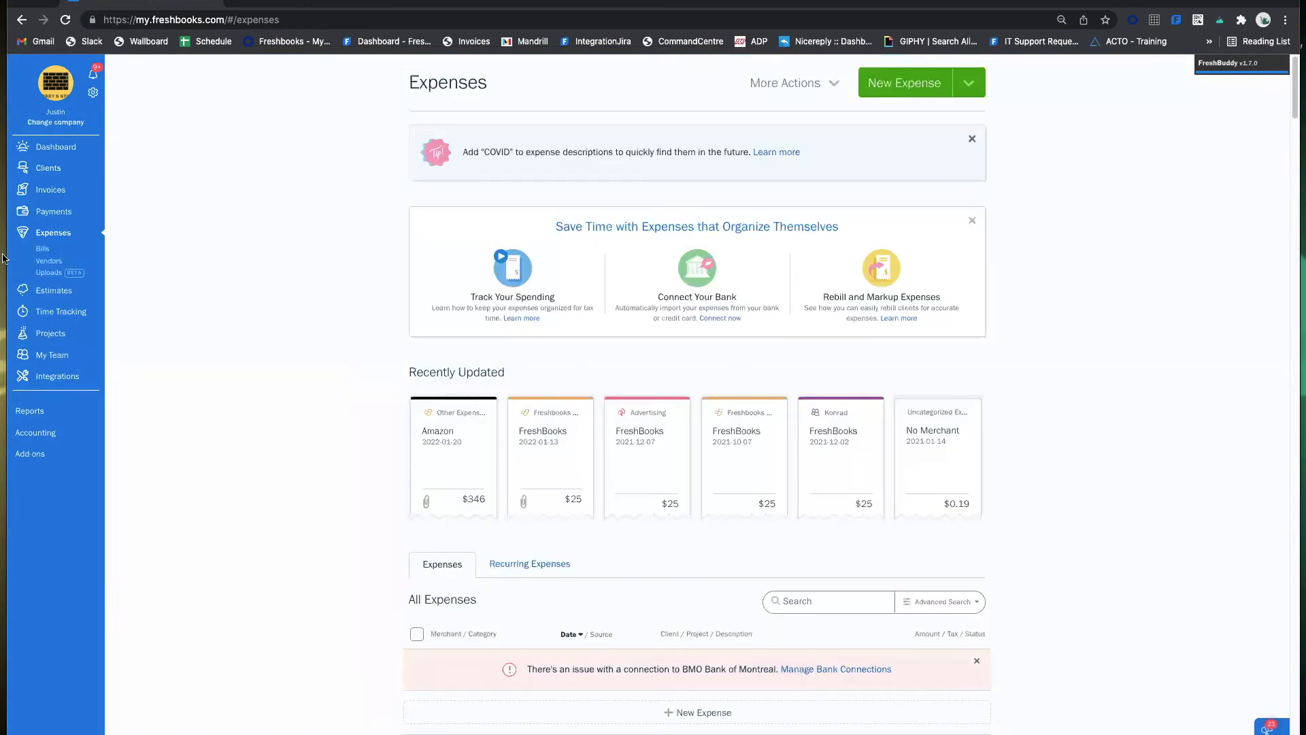
scroll(344, 264, "down", 6)
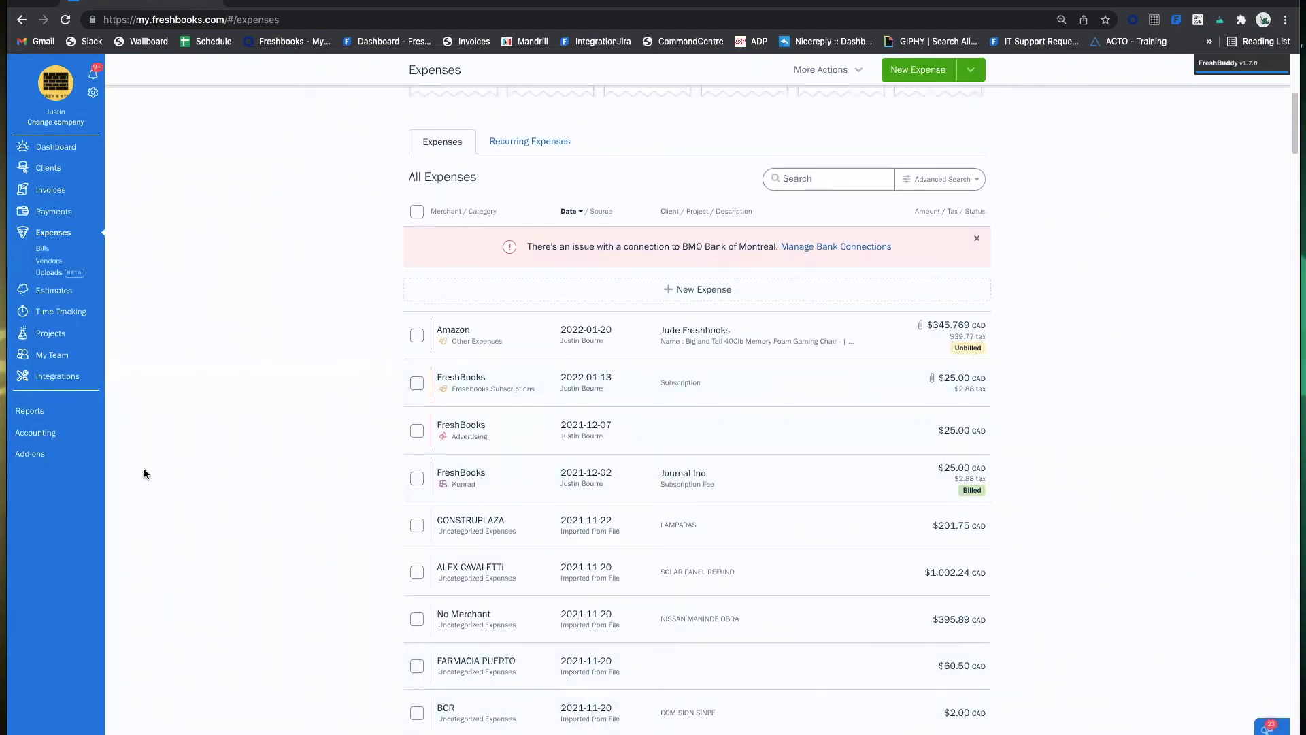
scroll(733, 432, "up", 3)
scroll(734, 432, "up", 2)
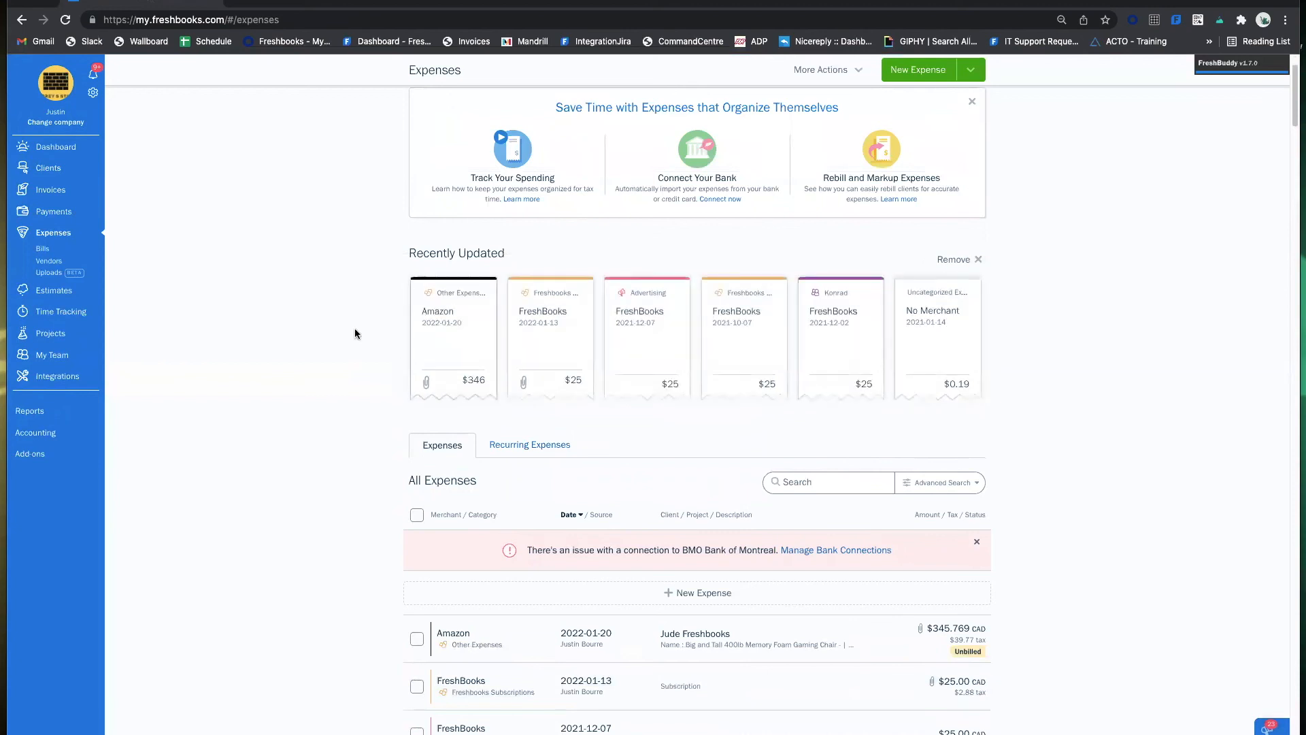
scroll(816, 374, "up", 2)
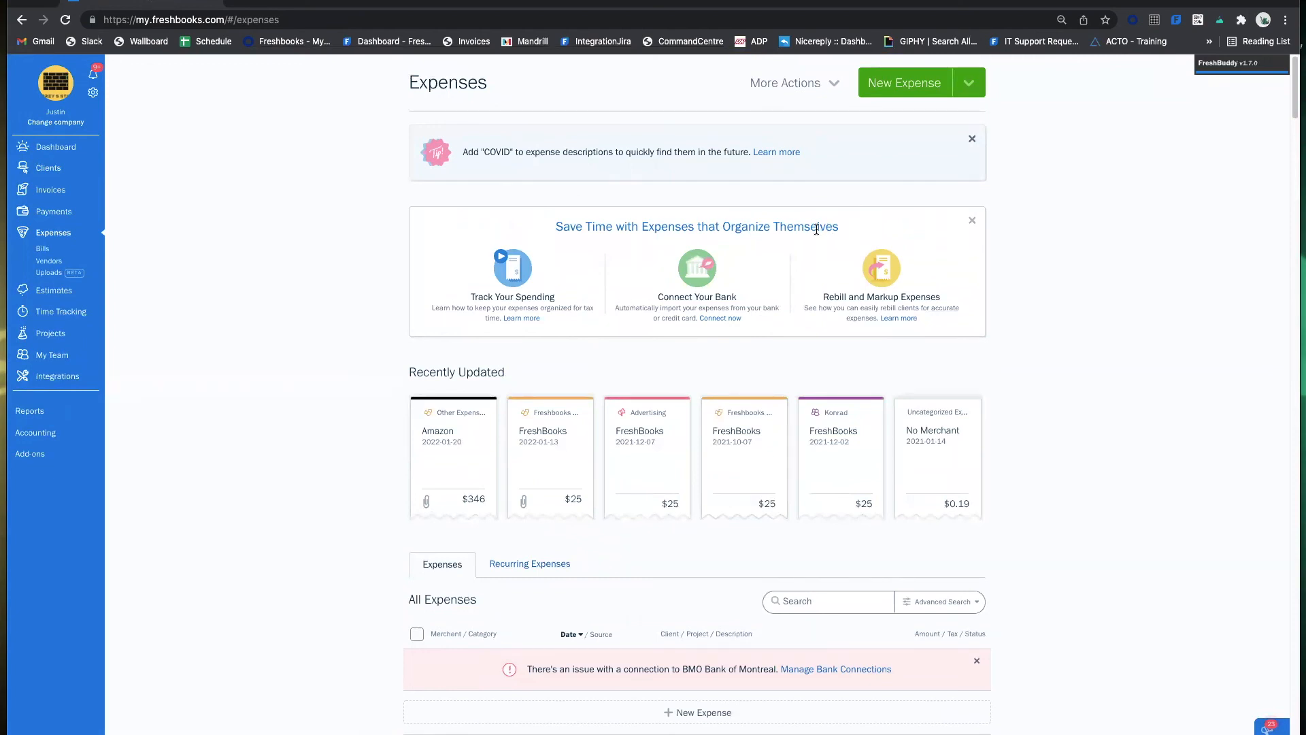
left_click(927, 88)
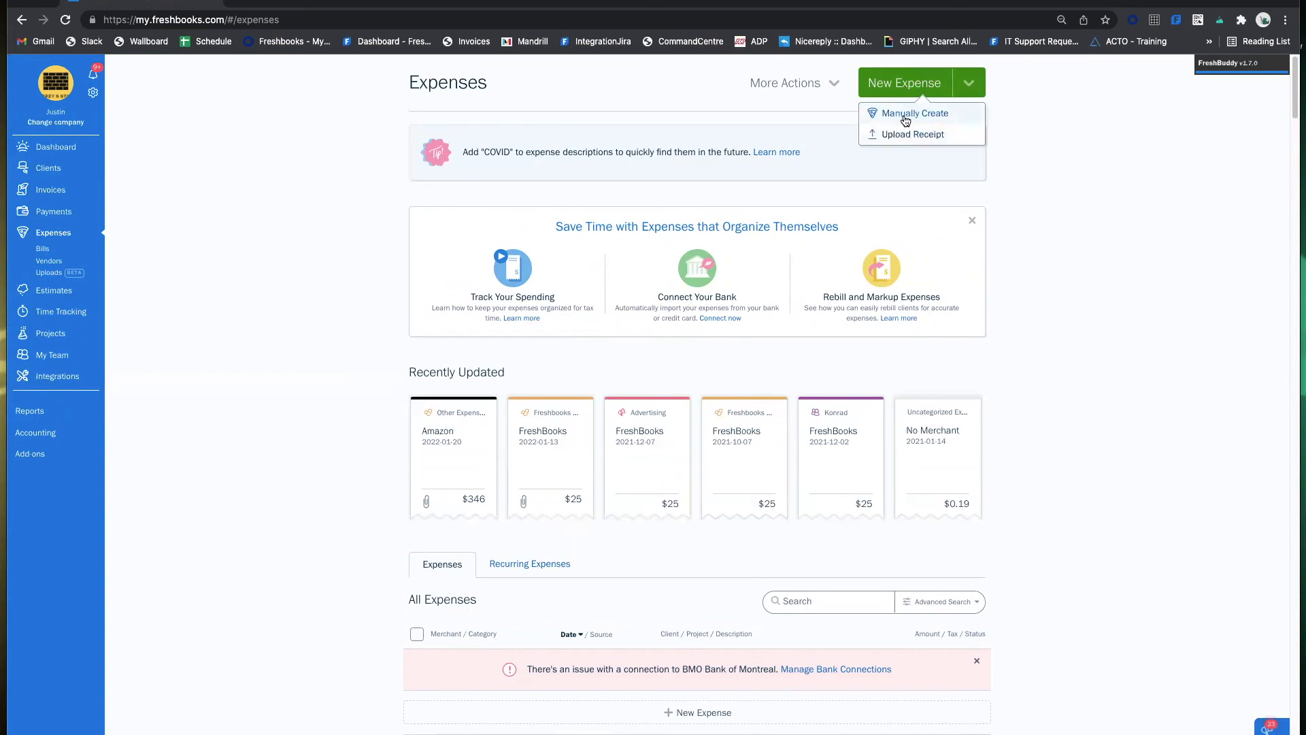
left_click(938, 137)
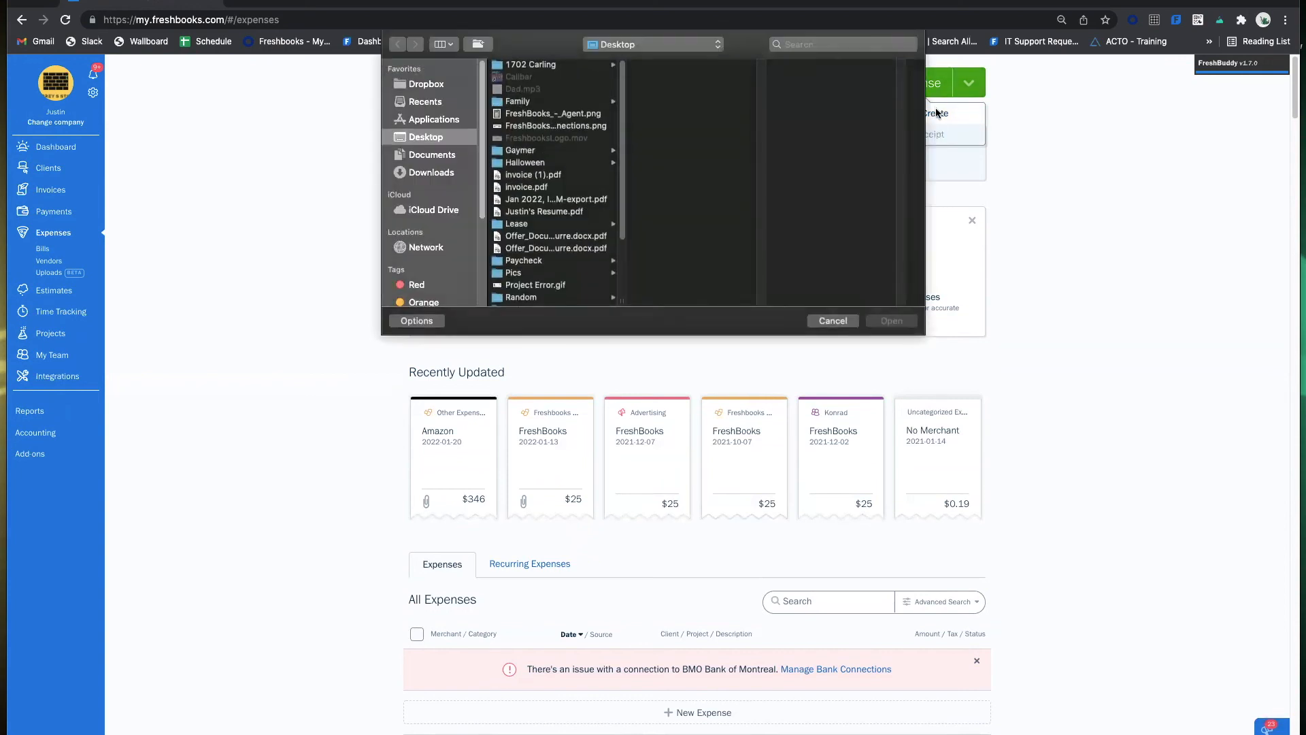
left_click(846, 324)
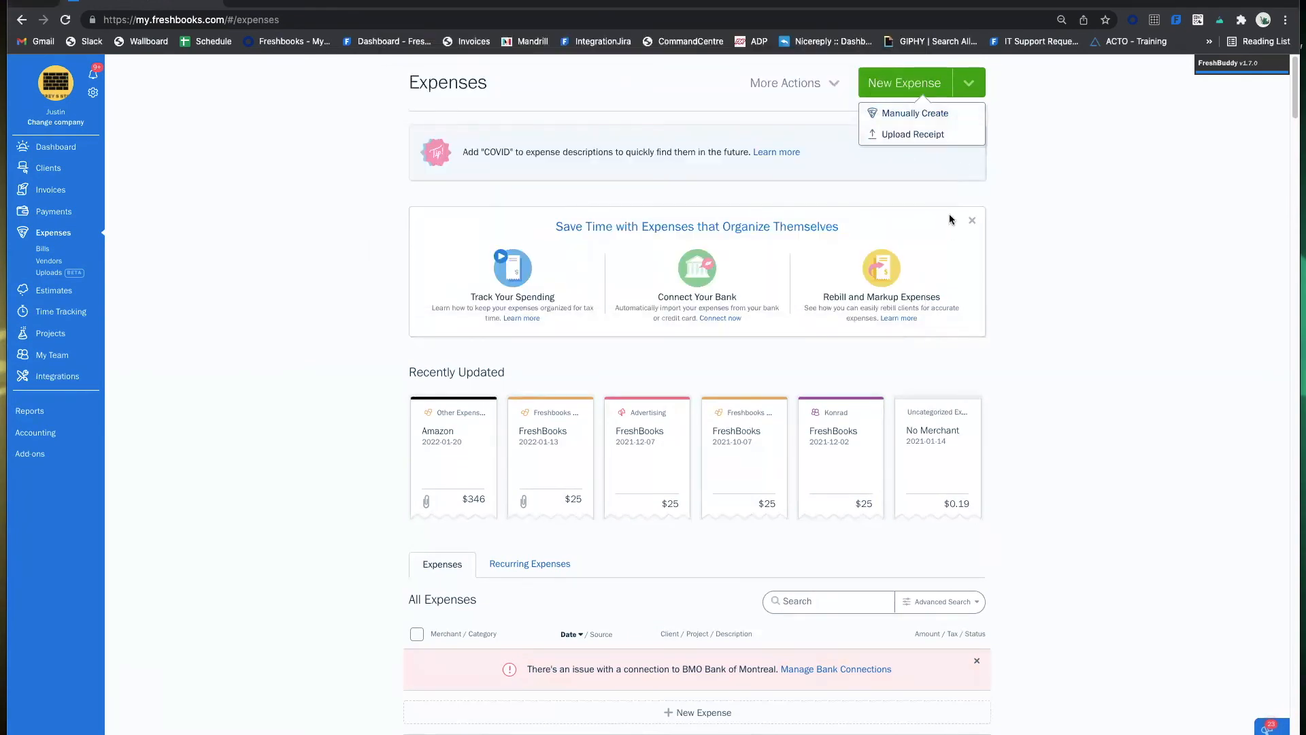
scroll(950, 219, "down", 5)
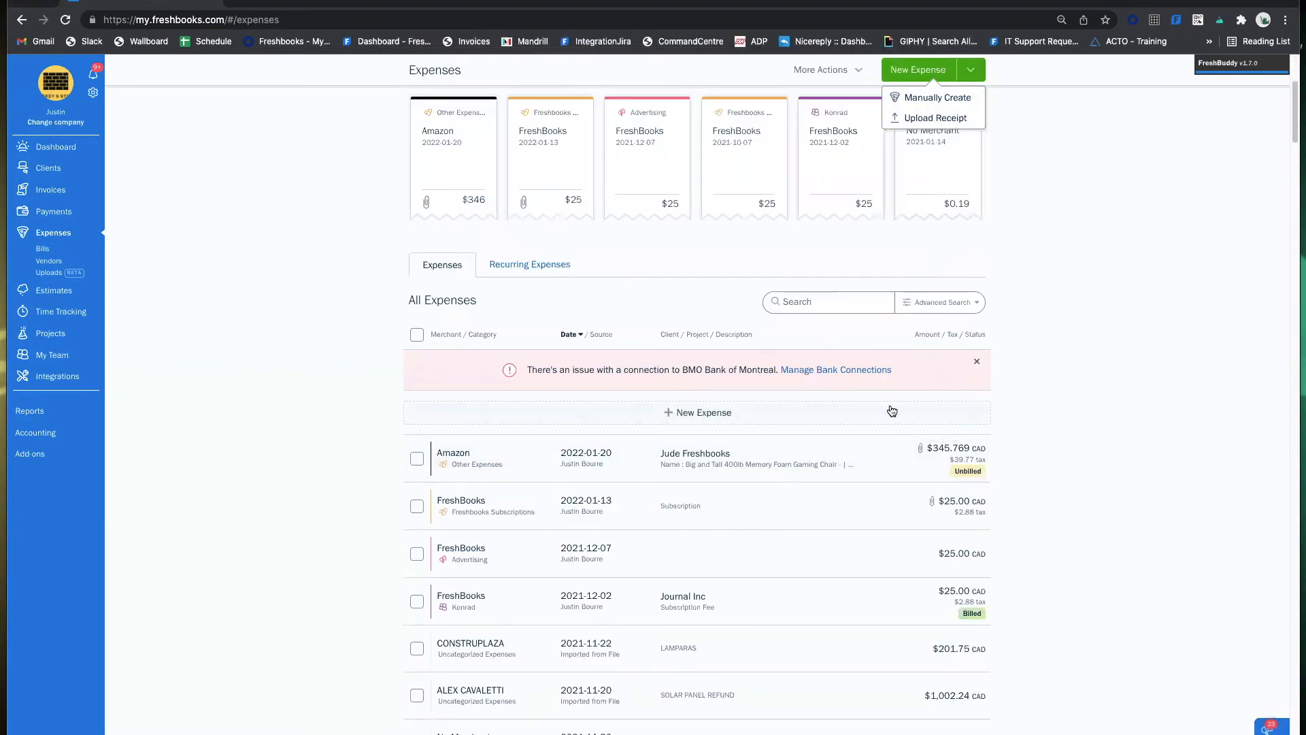
scroll(892, 411, "up", 5)
left_click(1060, 151)
left_click(933, 82)
left_click(1048, 138)
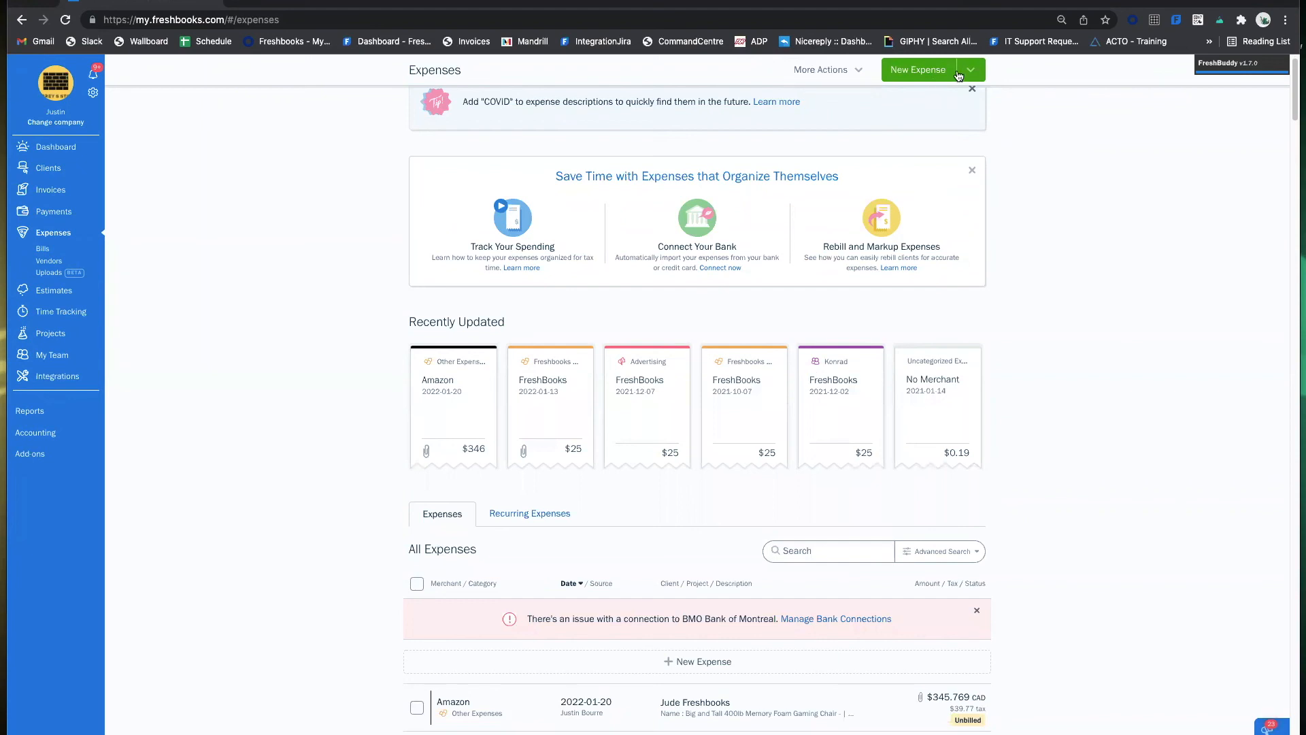
mouse_move(831, 80)
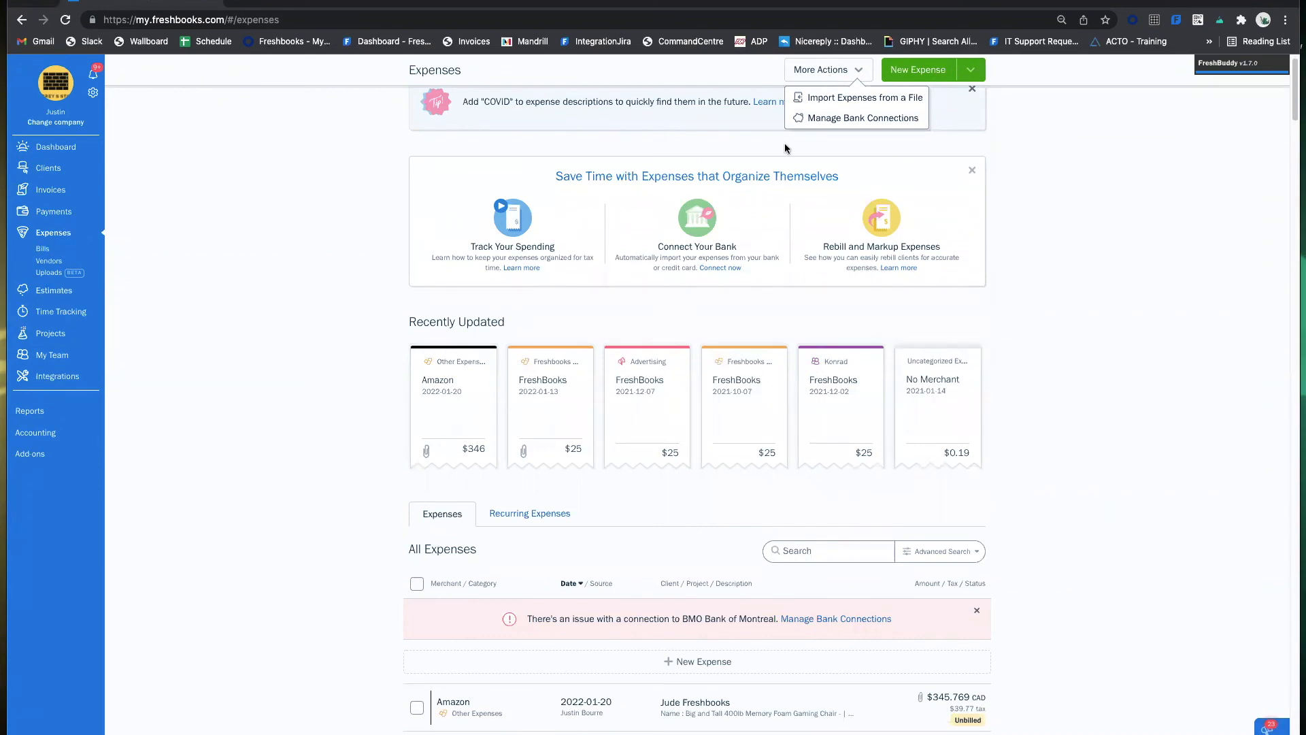
left_click(855, 77)
left_click(856, 77)
left_click(847, 97)
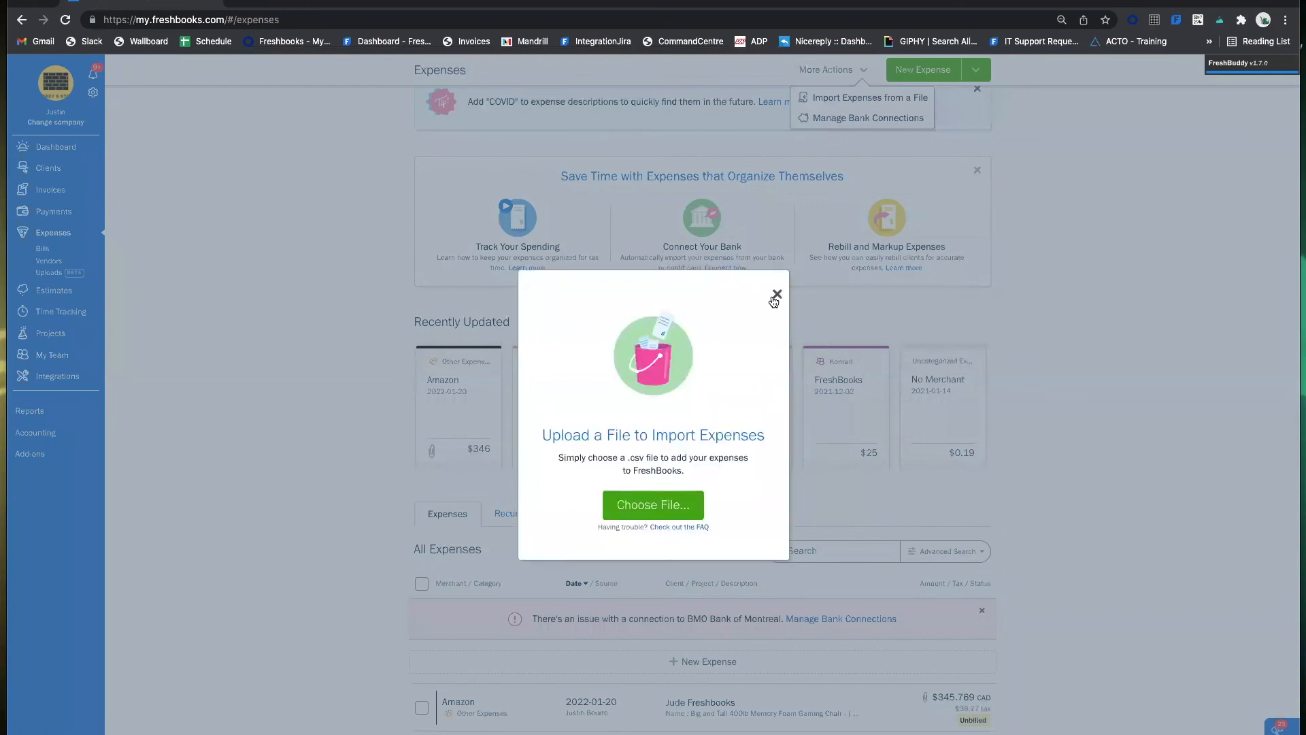
left_click(776, 293)
scroll(670, 456, "down", 2)
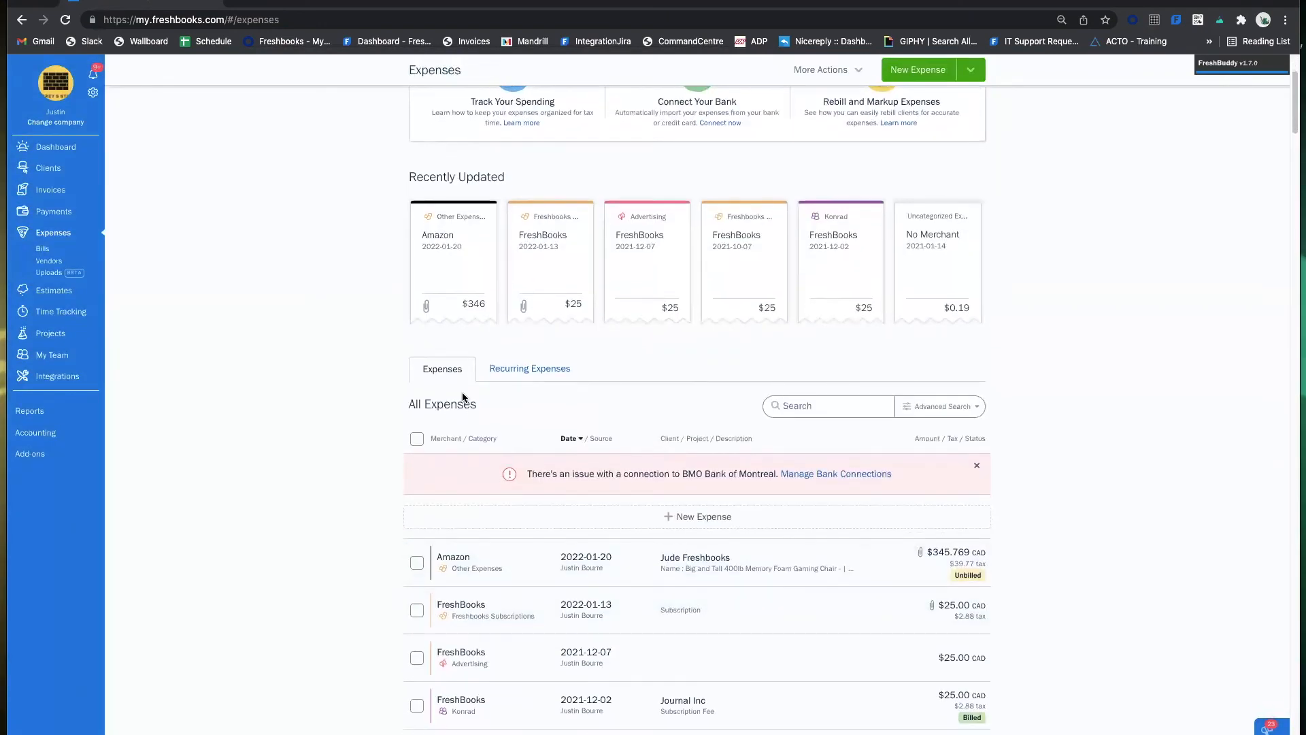
scroll(514, 386, "up", 3)
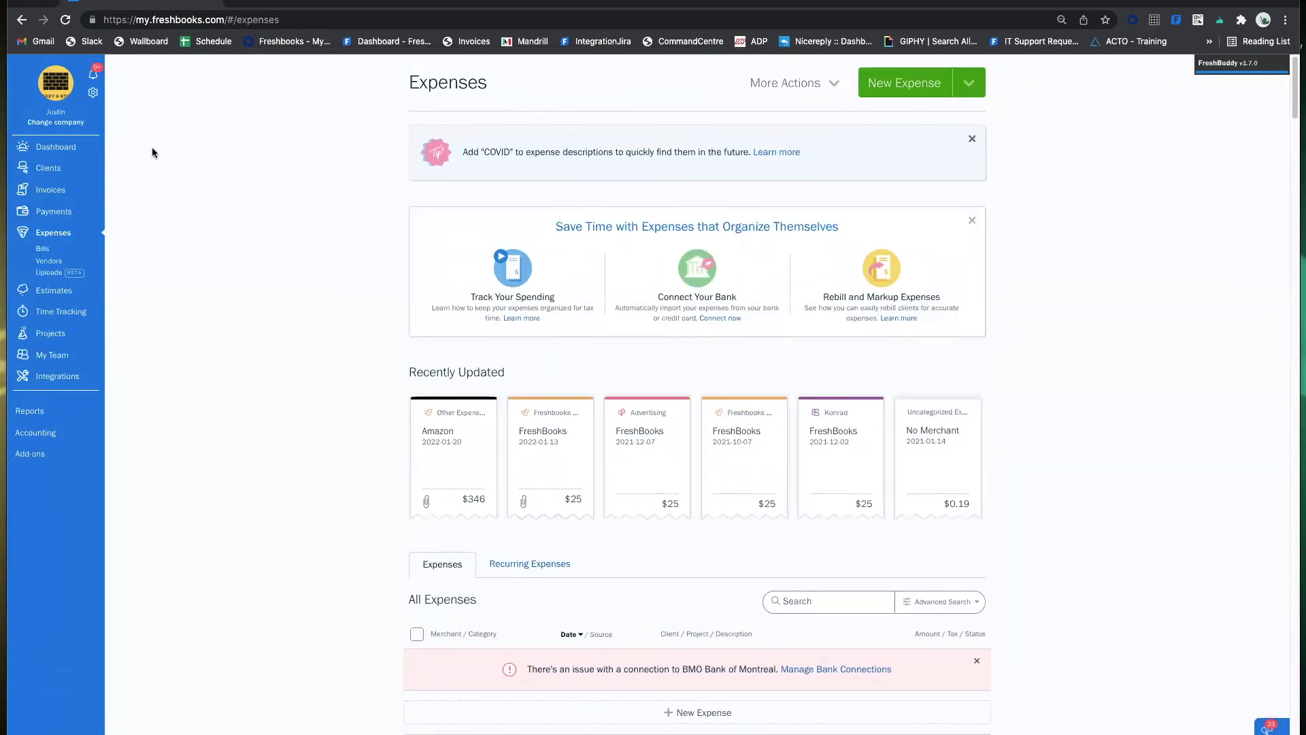
left_click(91, 96)
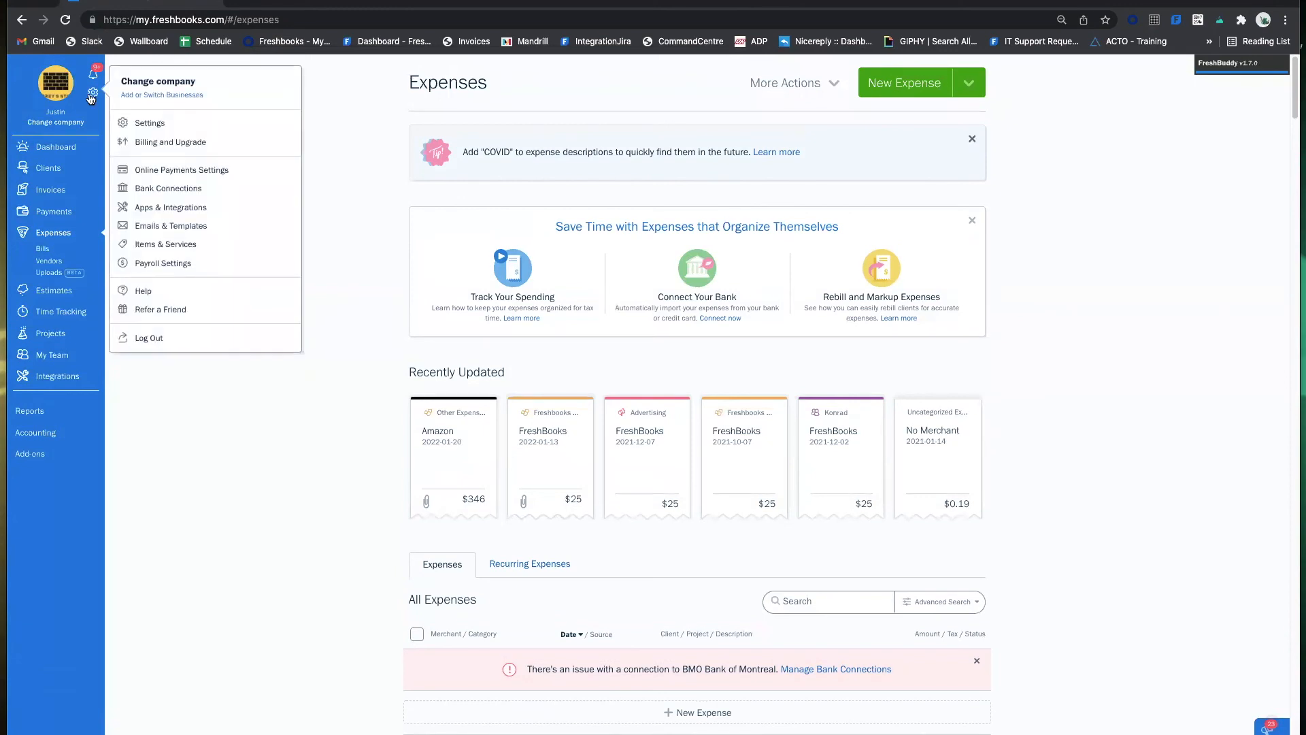
left_click(168, 187)
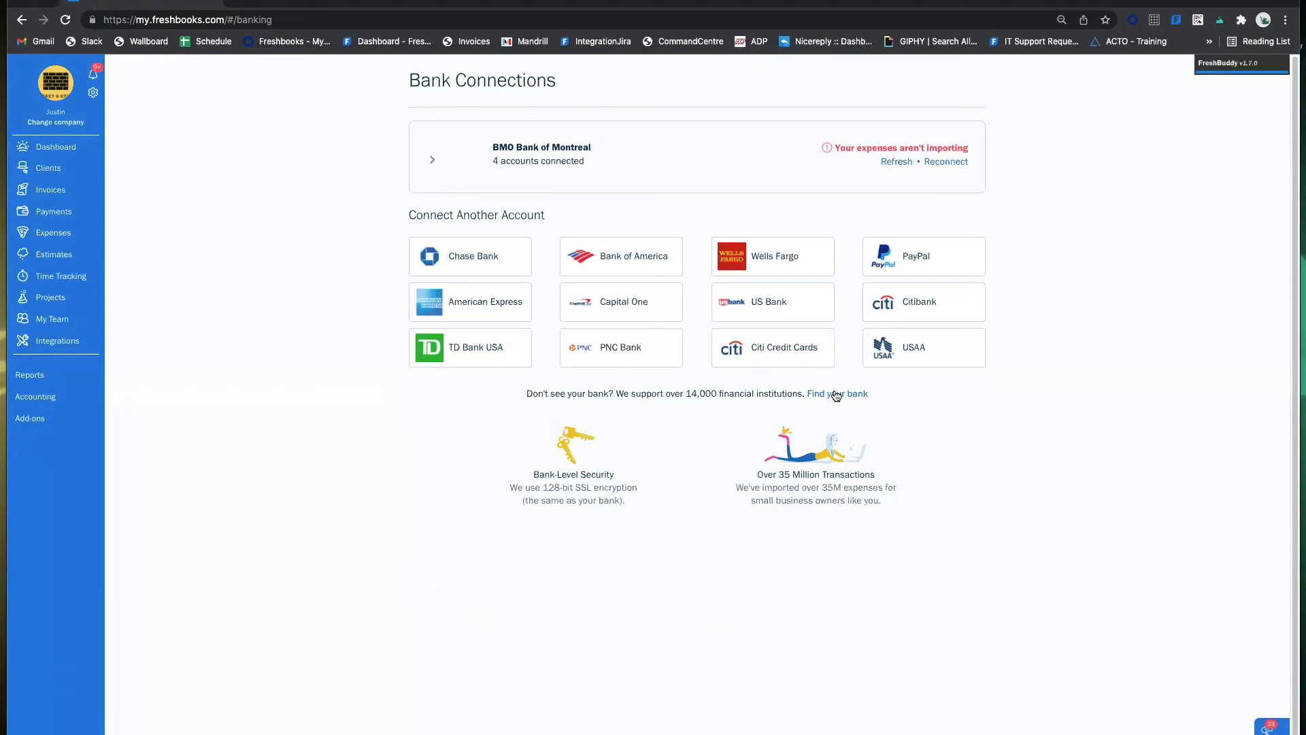
left_click(837, 393)
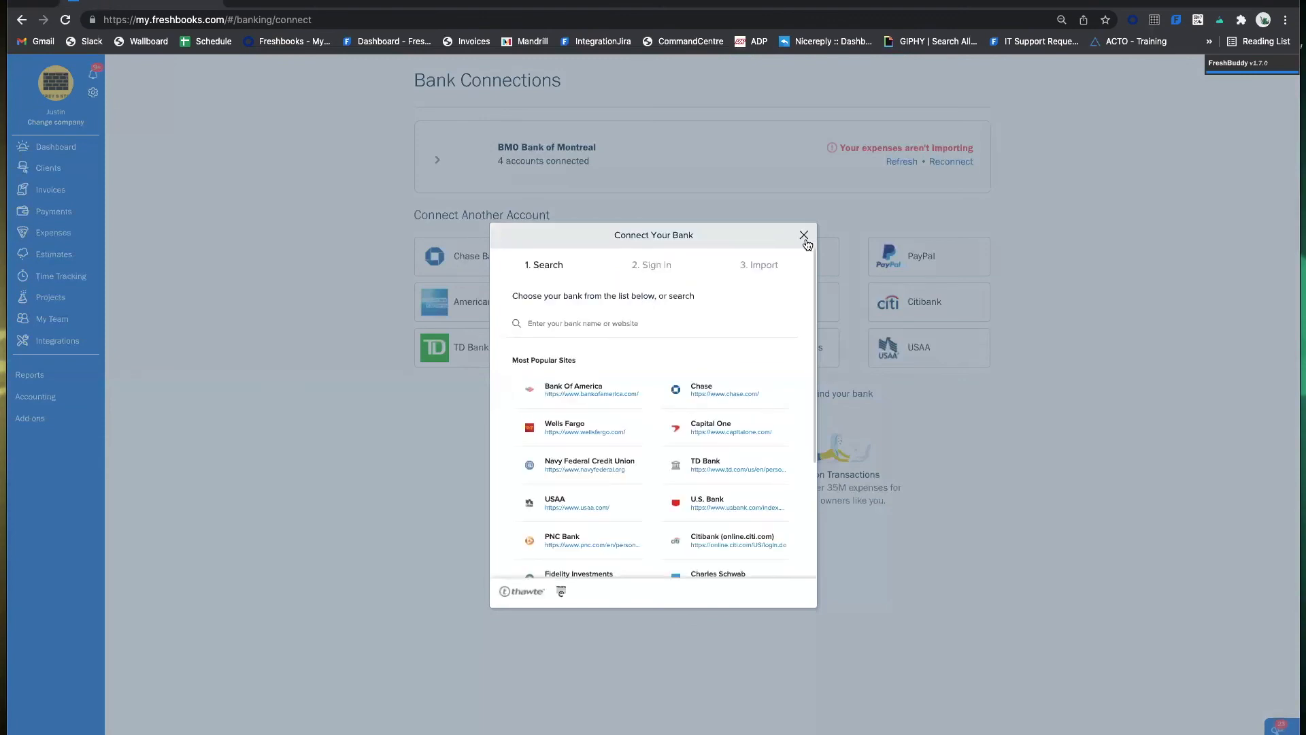
left_click(806, 240)
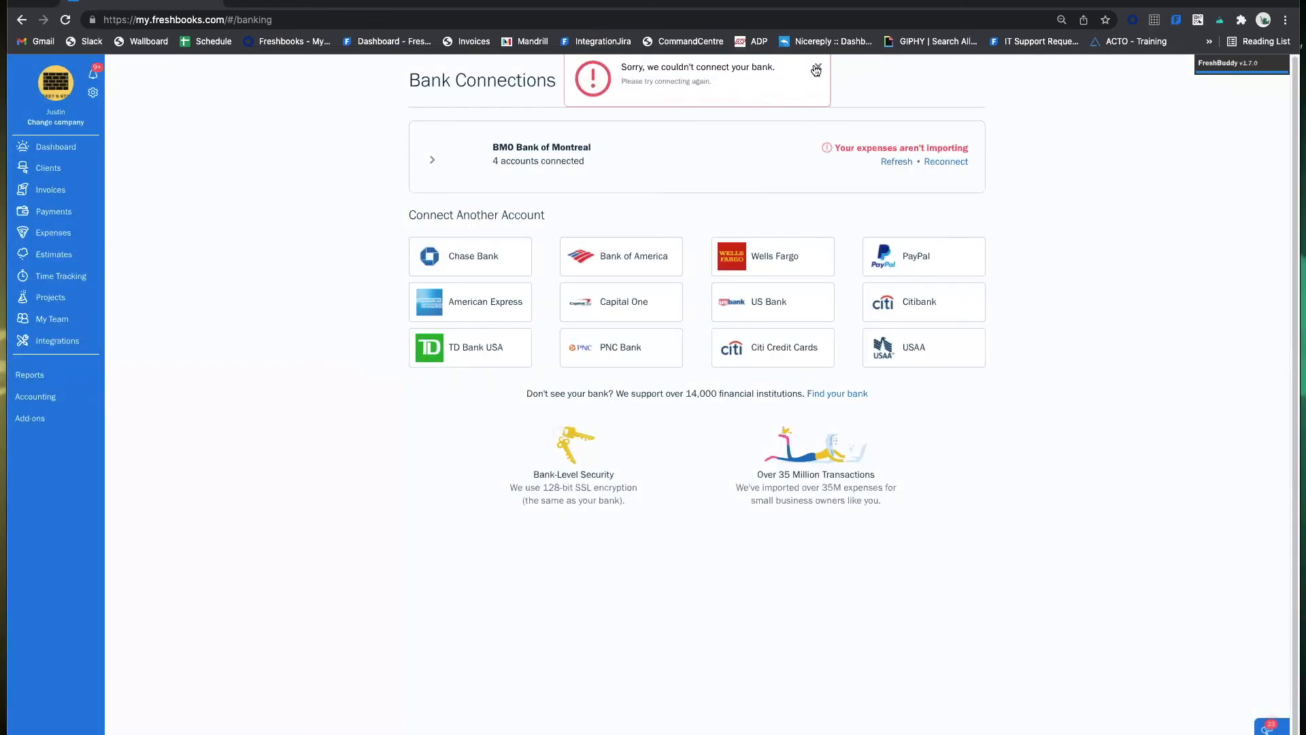
left_click(816, 69)
left_click(512, 148)
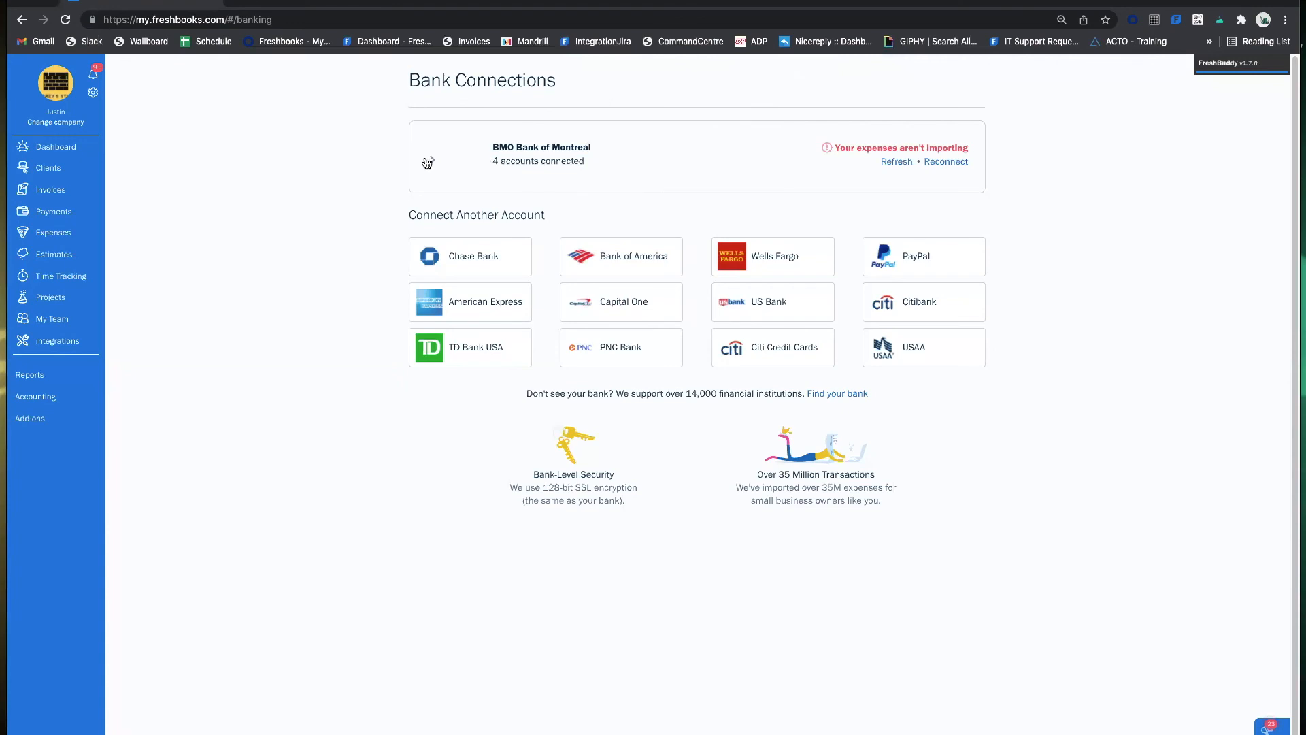
left_click(74, 238)
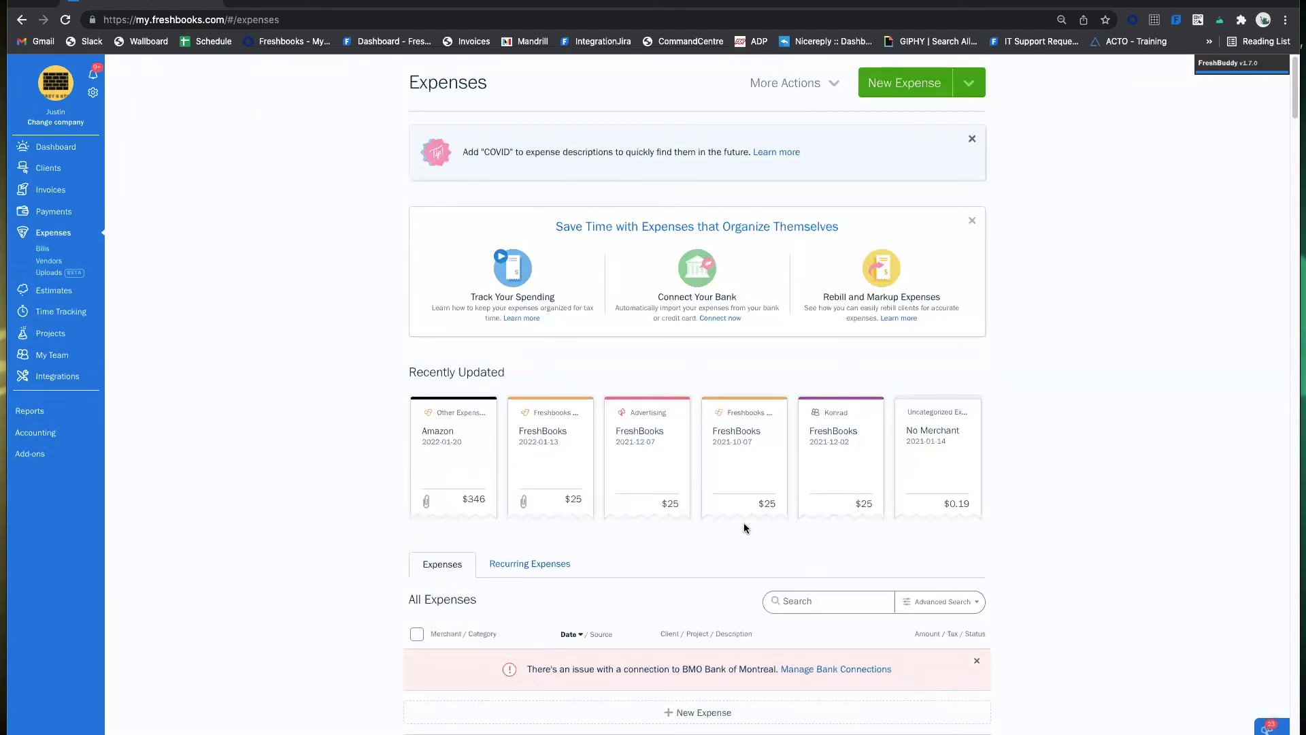
Choose Manually Create from the New Expense dropdown on the Expenses page.
scroll(666, 612, "down", 5)
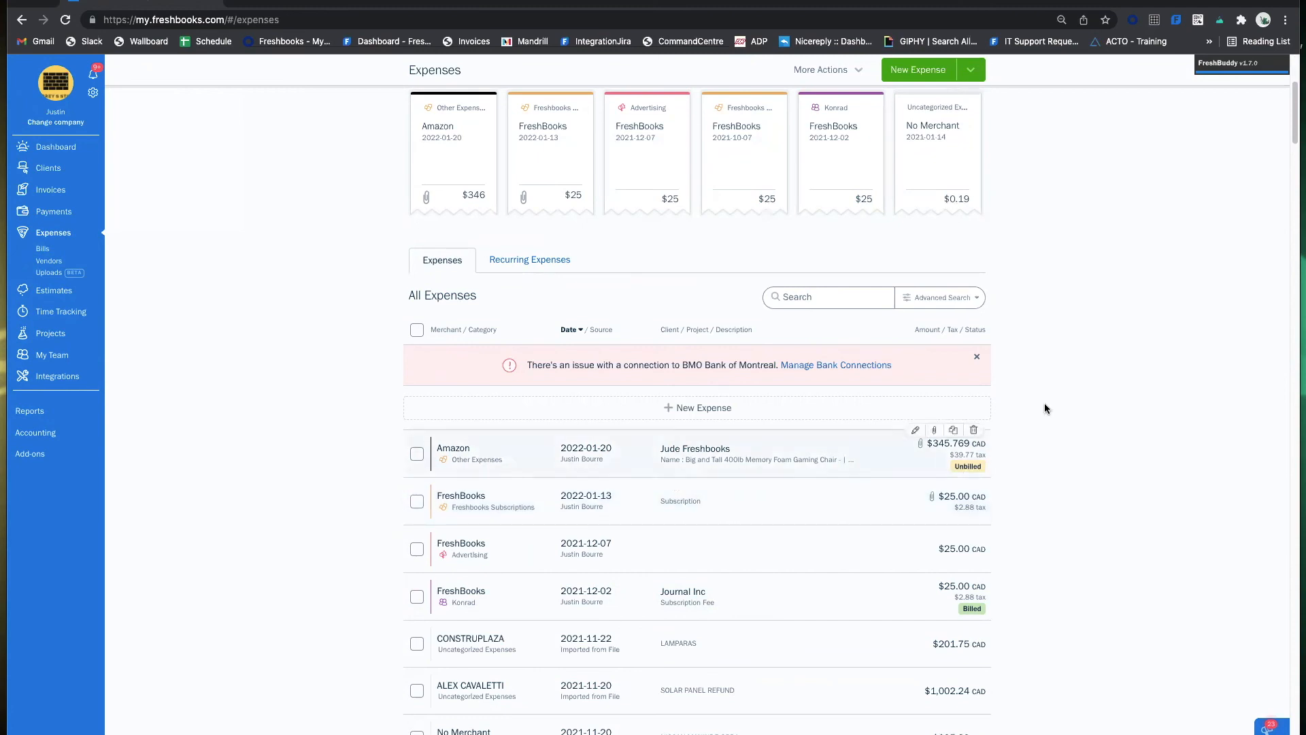
scroll(687, 354, "up", 5)
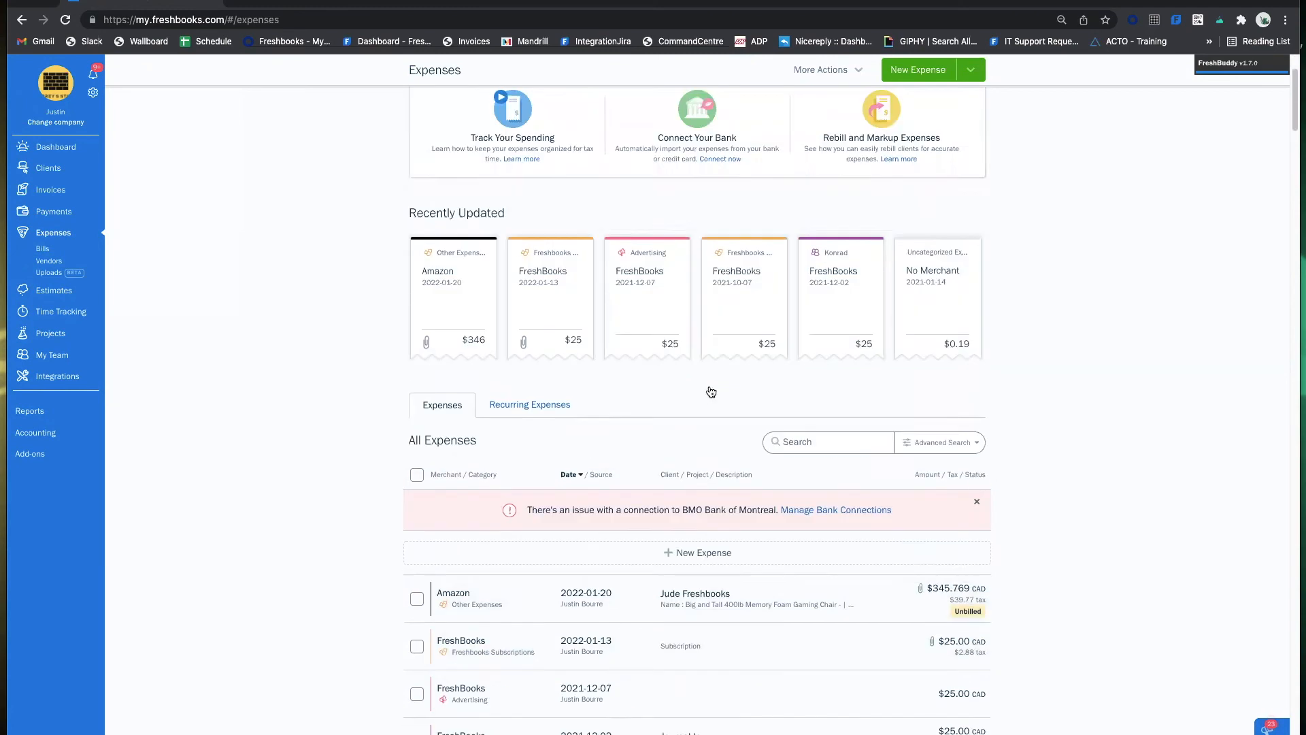
left_click(909, 85)
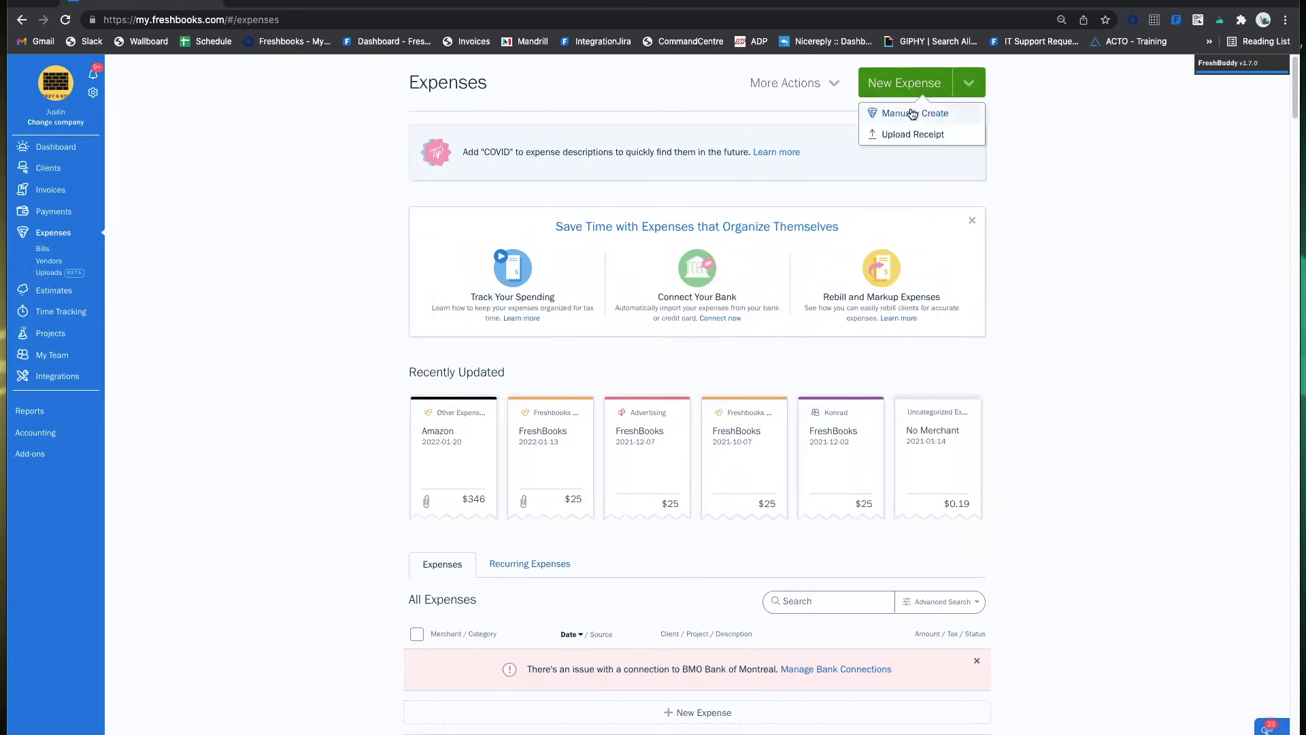
left_click(912, 113)
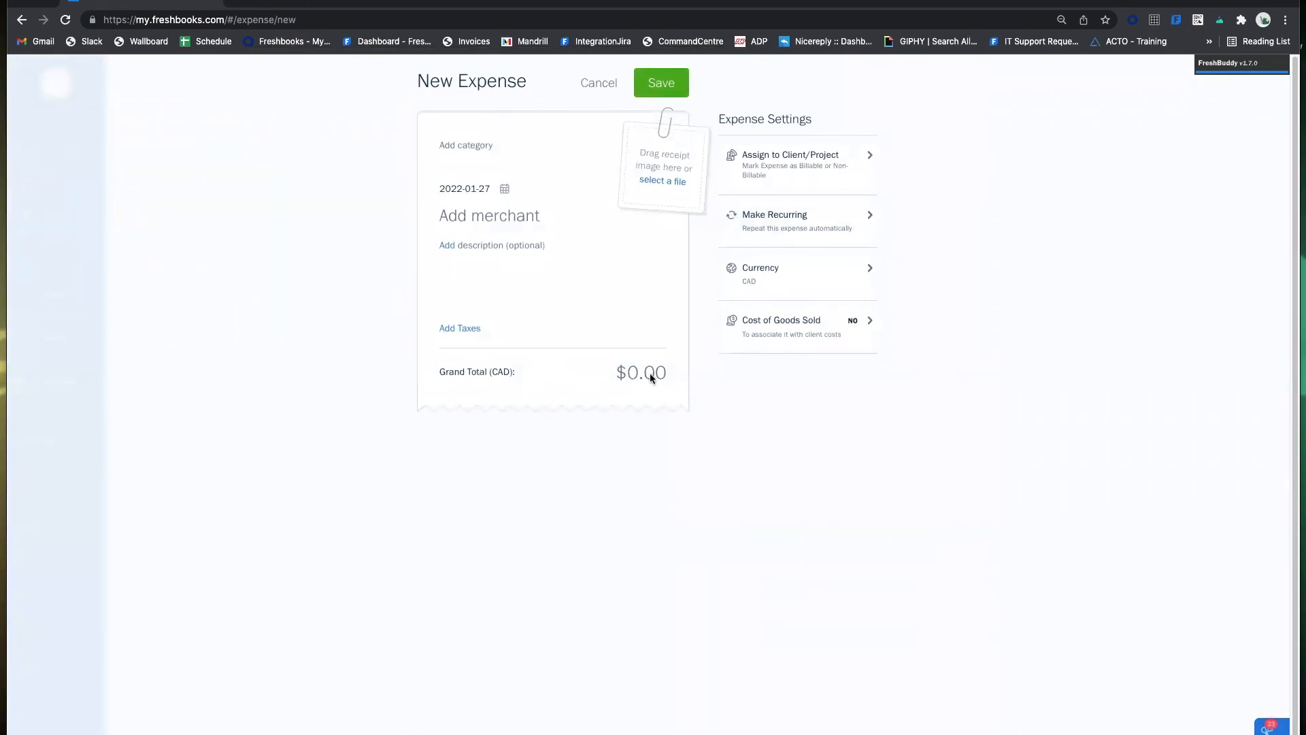
Set the expense merchant to FreshBooks and the grand total to $25.00.
left_click(527, 222)
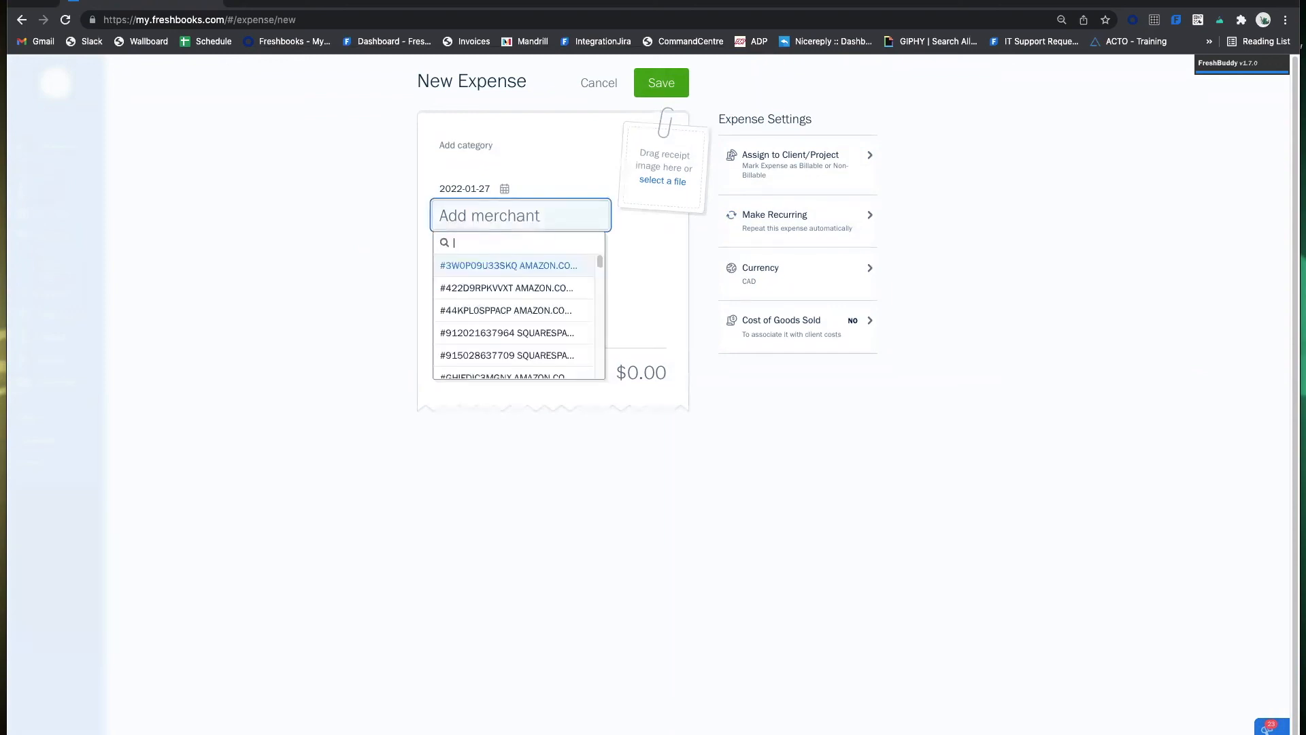
type("shbook")
key("BackSpace")
key("BackSpace")
key("BackSpace")
key("BackSpace")
key("BackSpace")
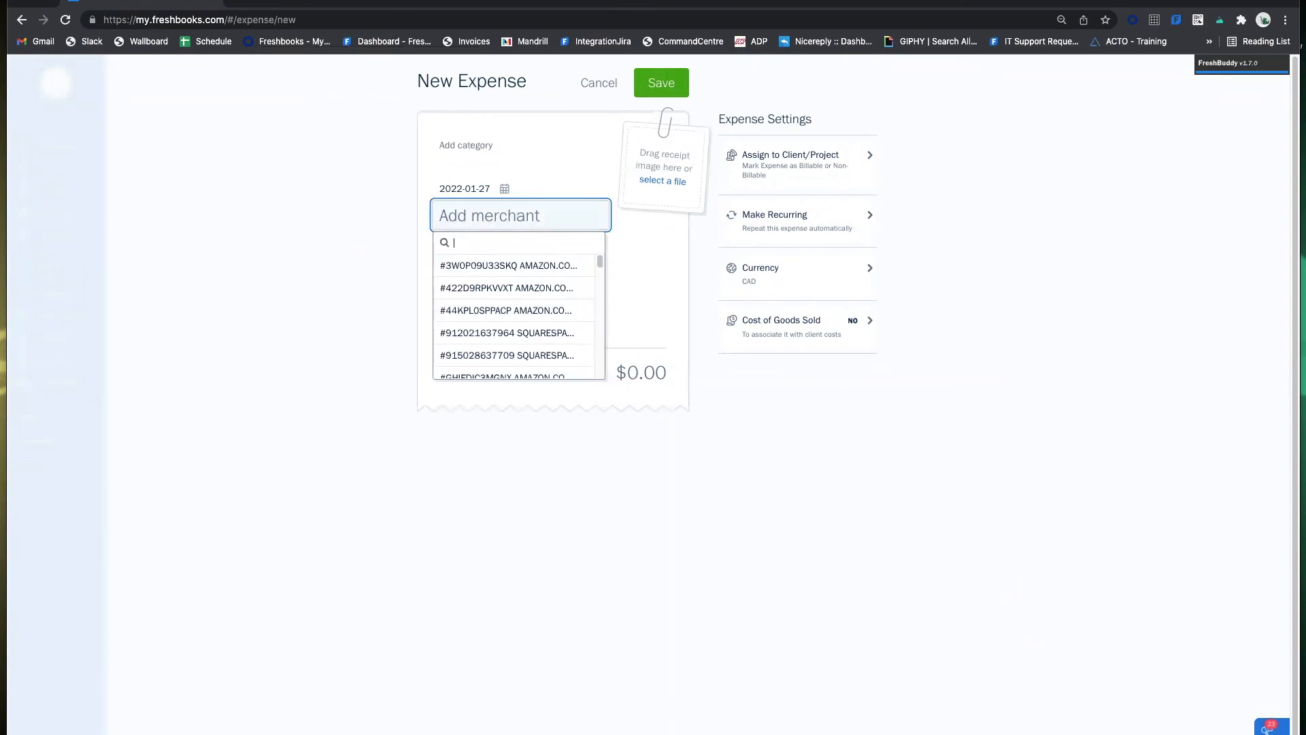
type("Freshbooks")
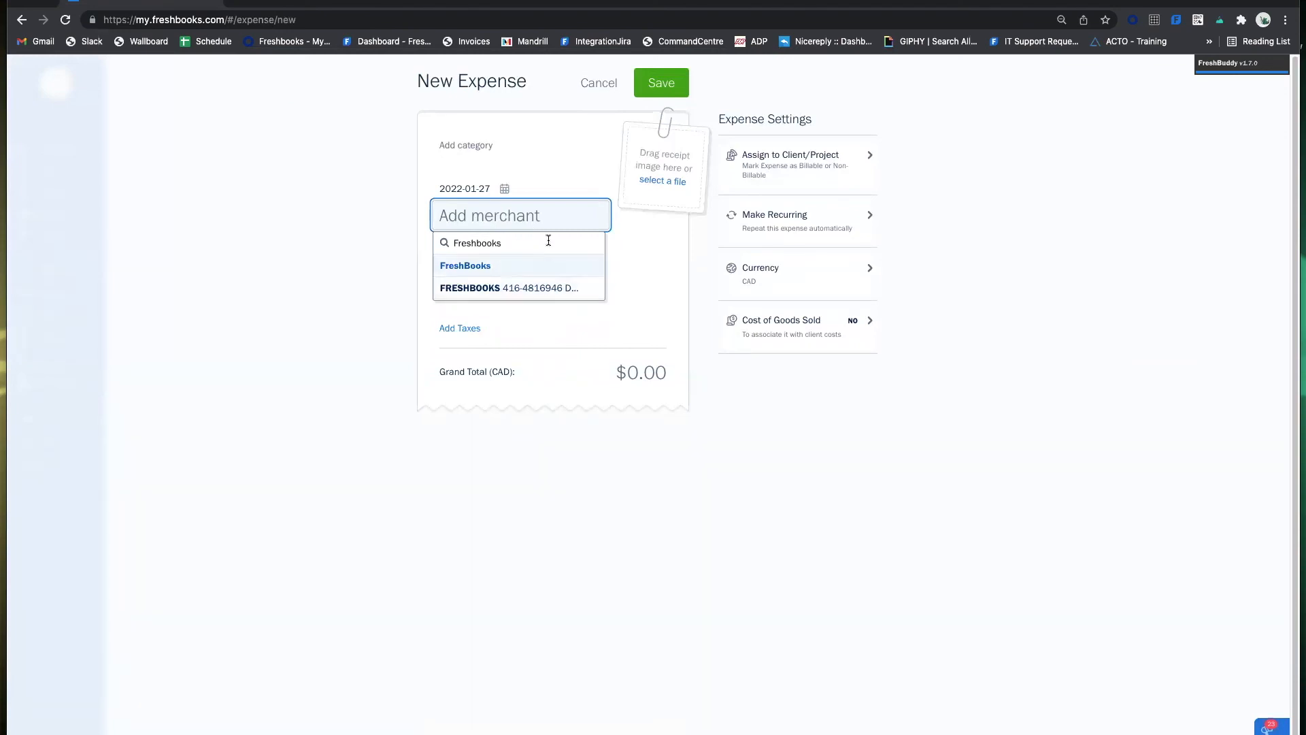
left_click(528, 266)
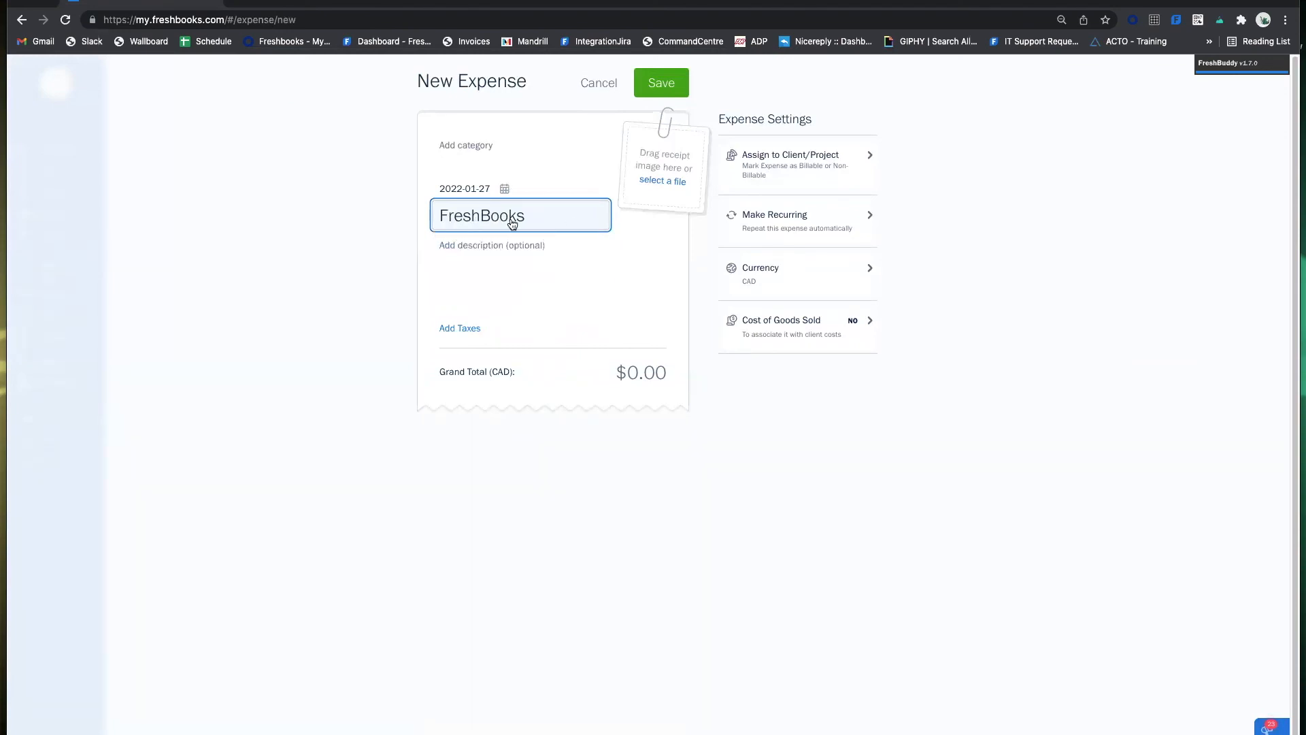
left_click(647, 370)
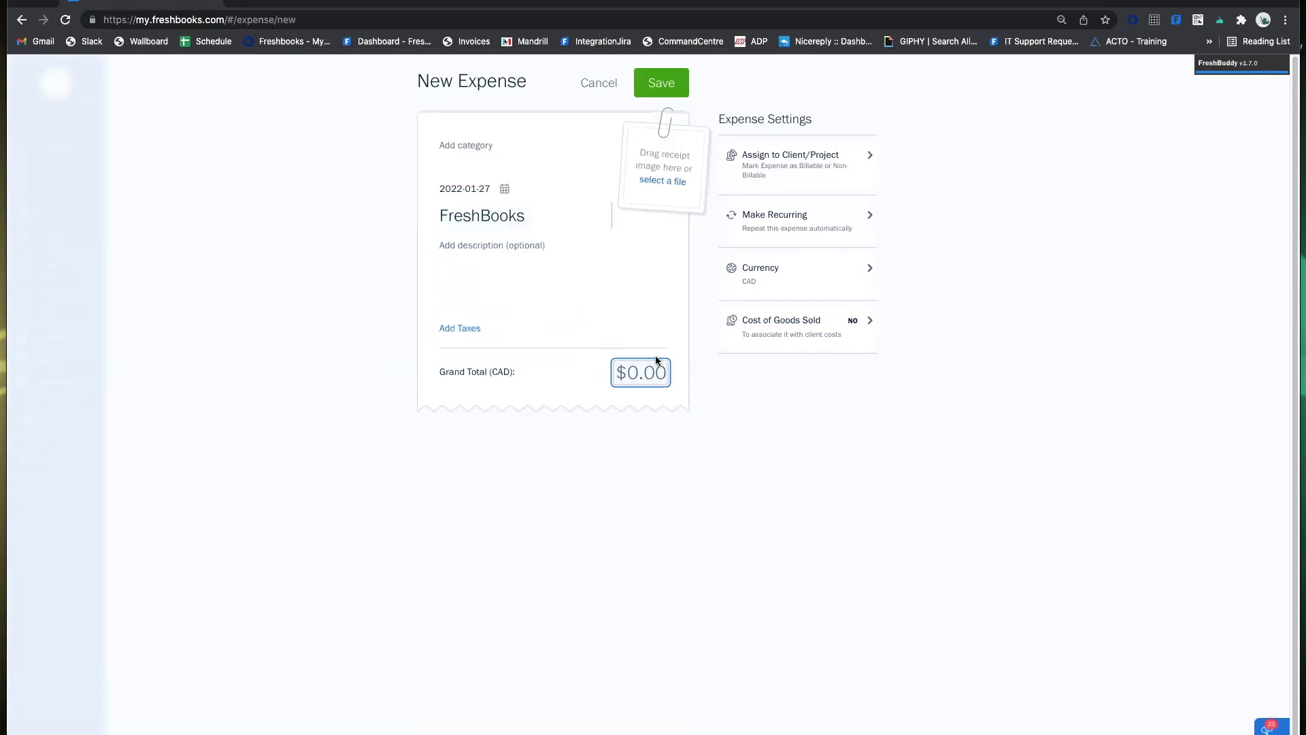
type("25")
left_click(727, 444)
Search the expense categories for 'subscription', then for 'freshbooks subscription 1'.
left_click(469, 151)
scroll(533, 252, "down", 8)
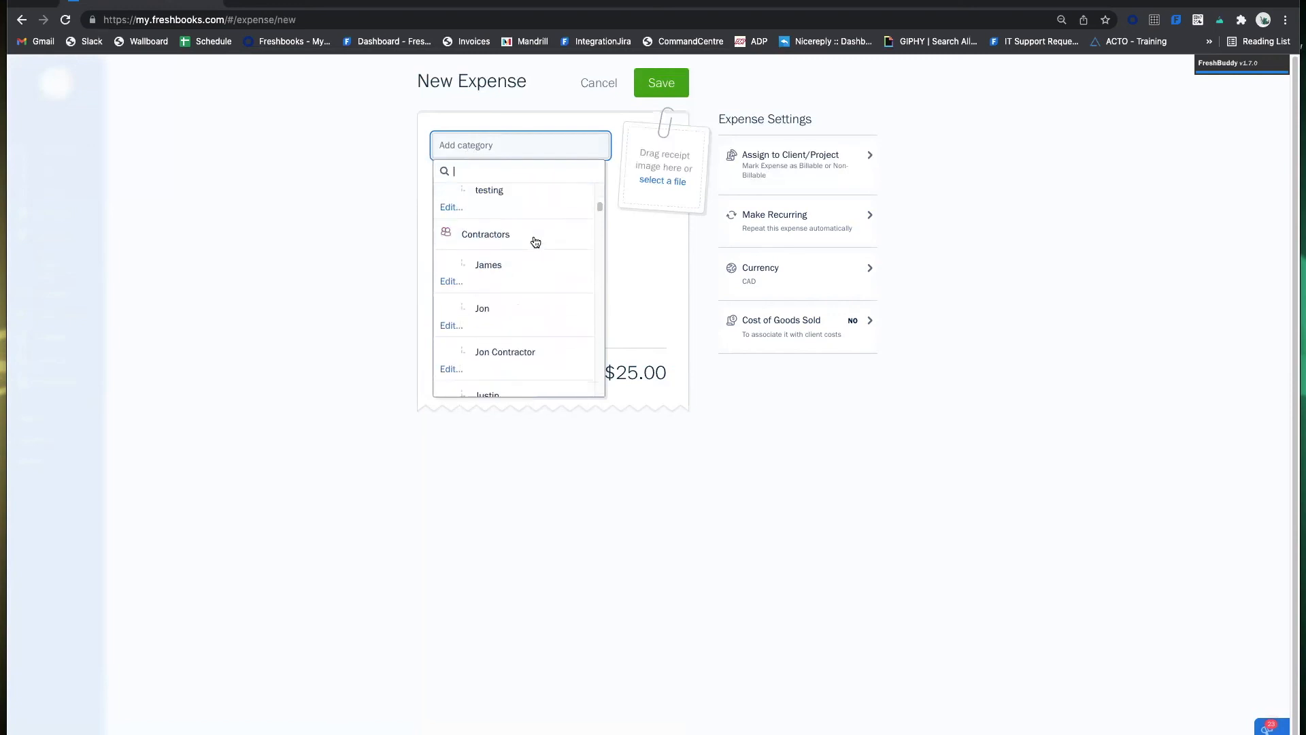
scroll(533, 256, "down", 4)
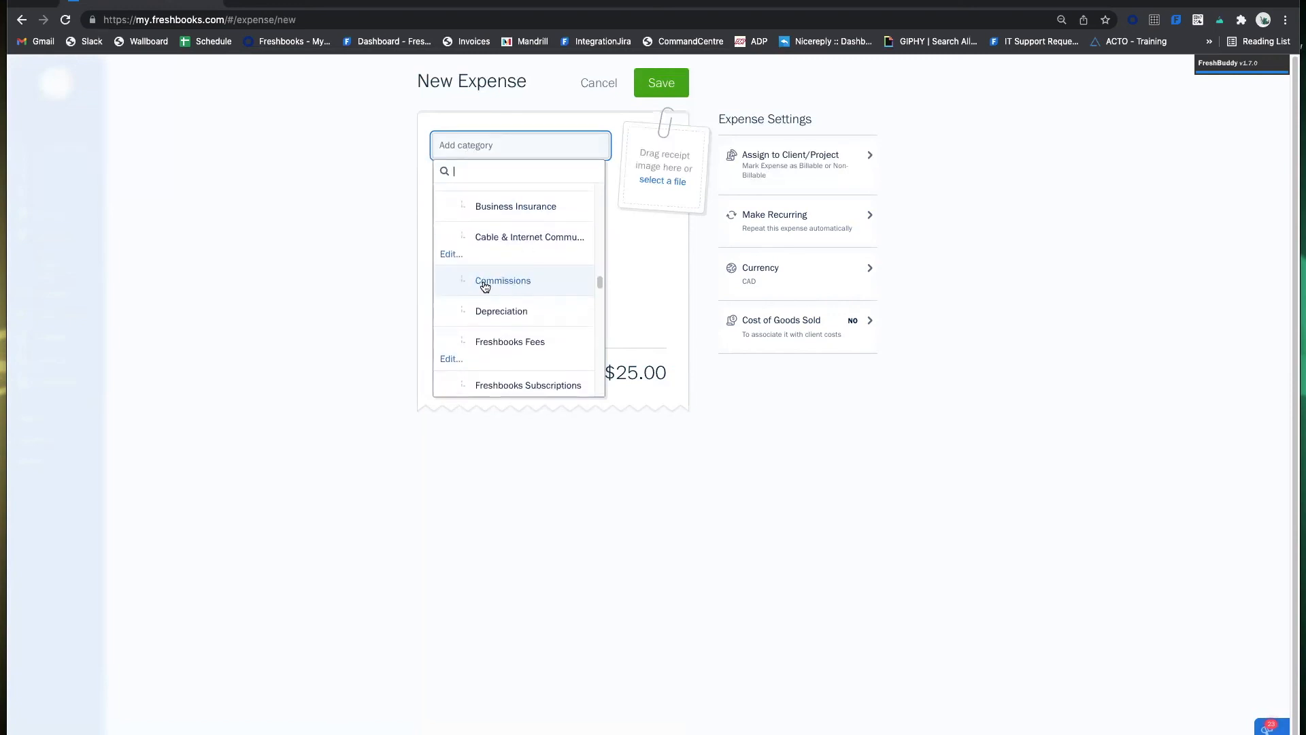
scroll(531, 312, "up", 12)
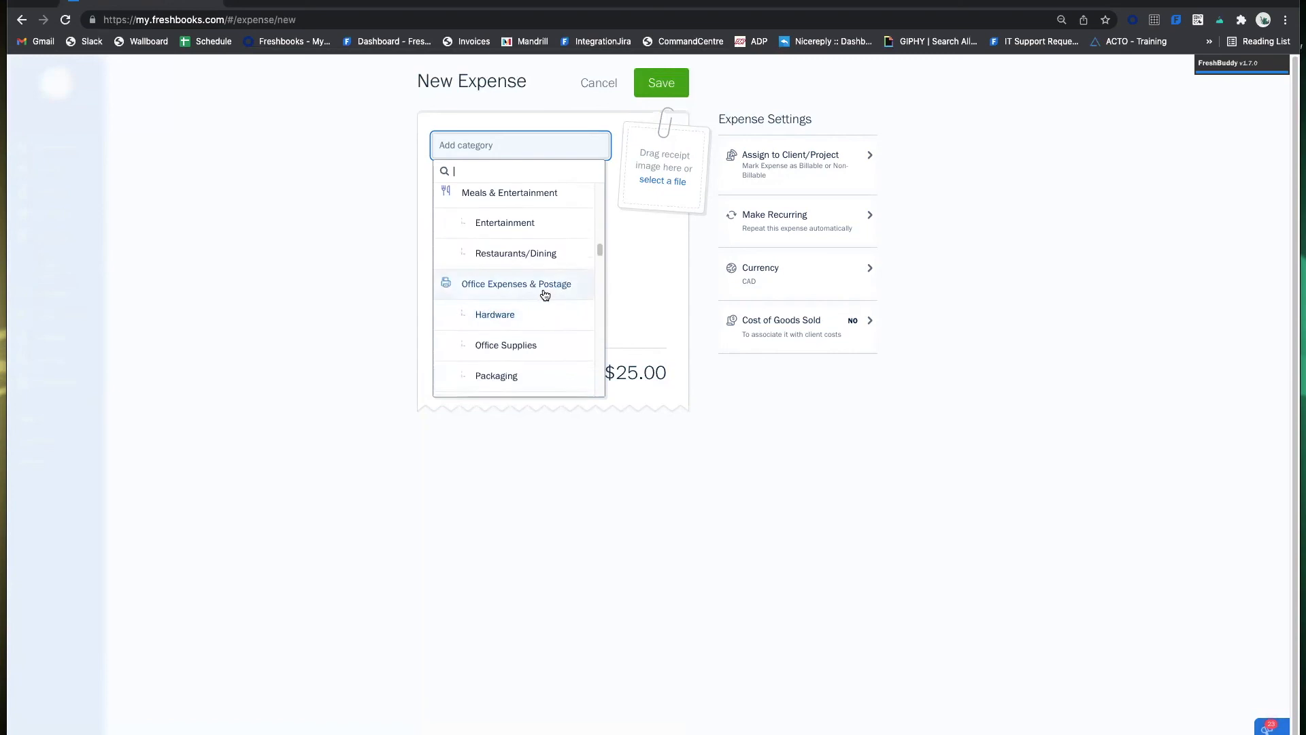
type("subscr")
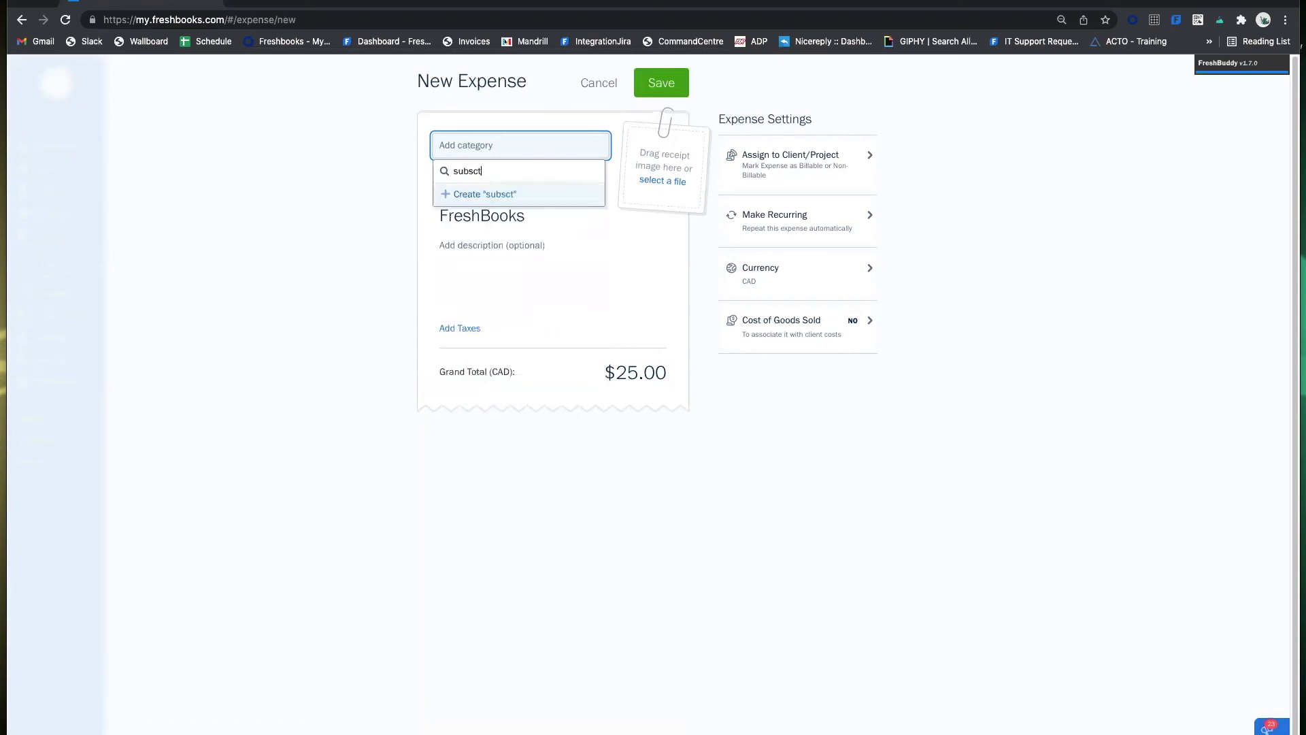
type("iption")
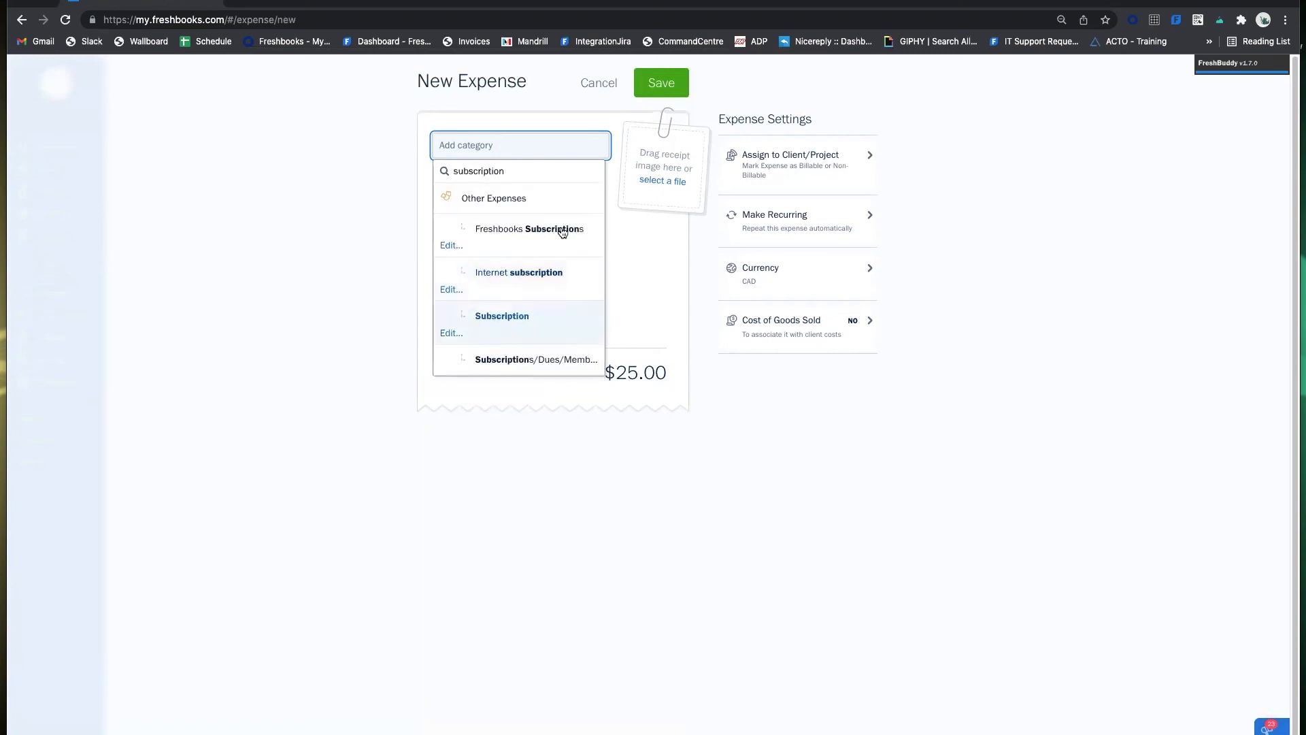
scroll(575, 300, "down", 1)
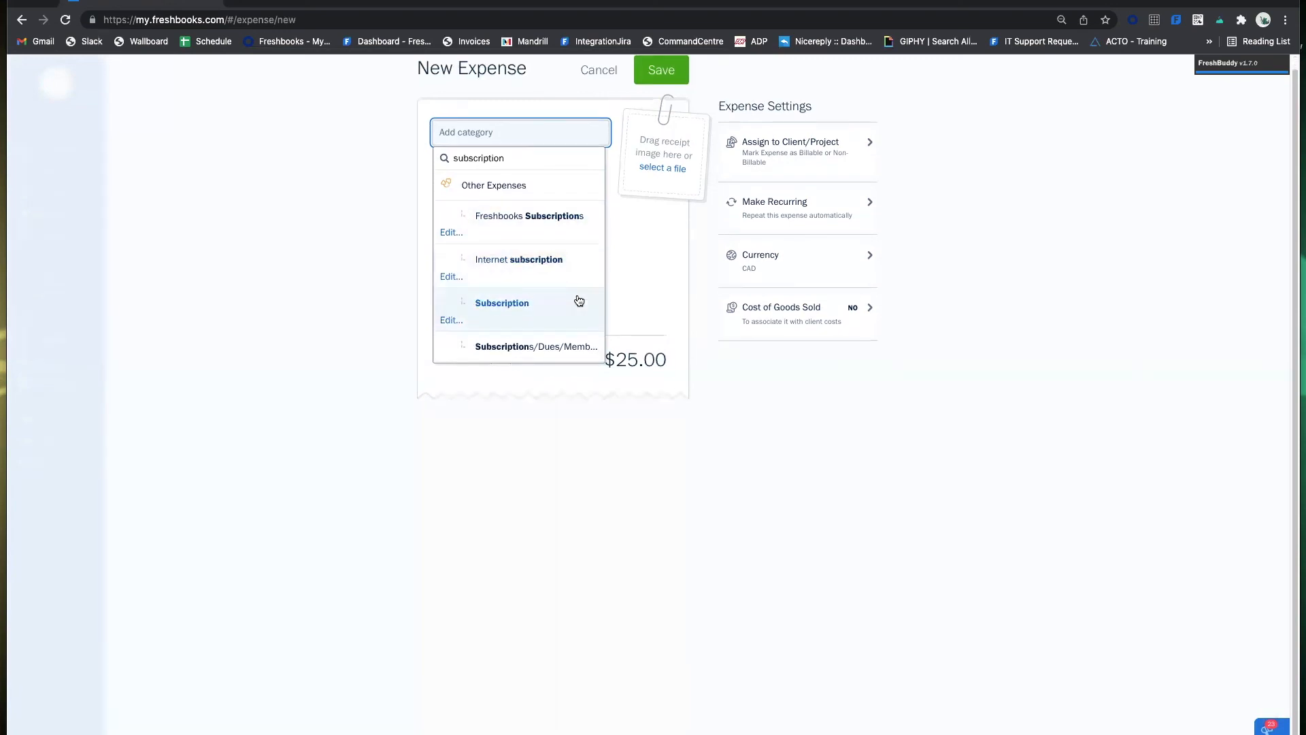
scroll(555, 225, "up", 1)
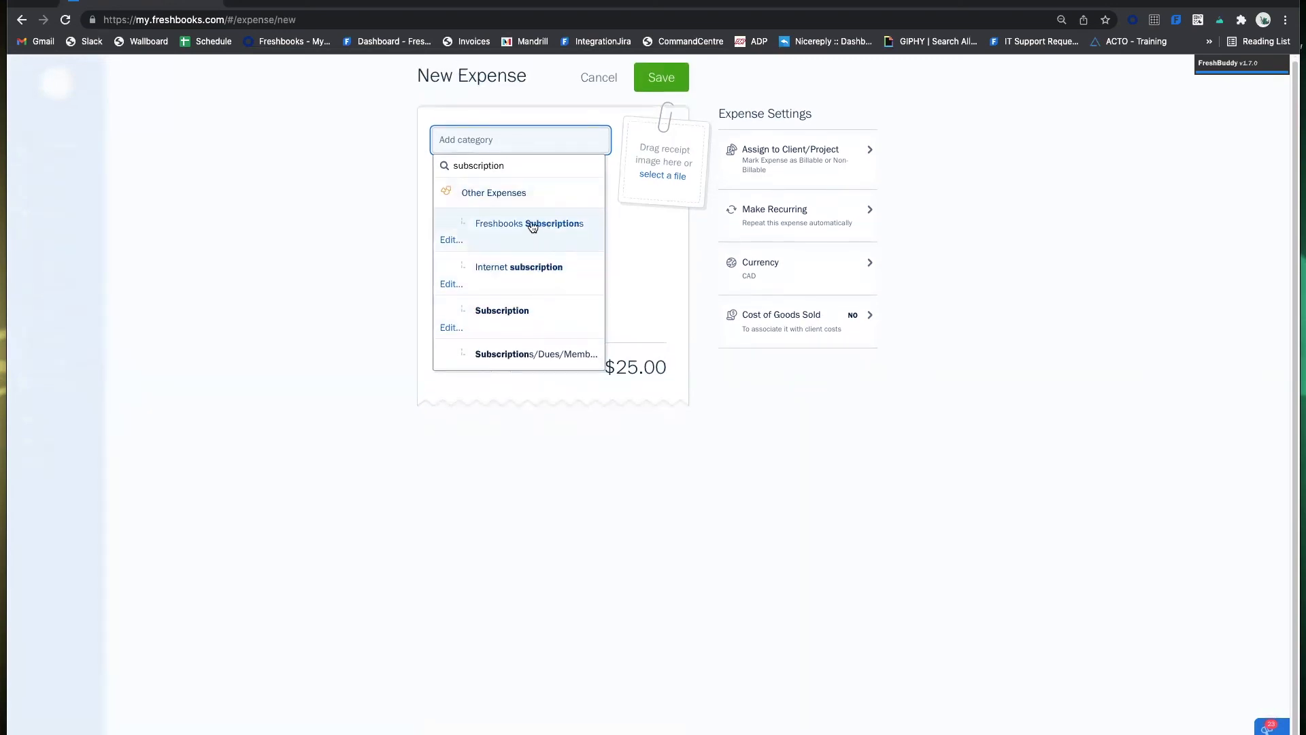
left_click(393, 153)
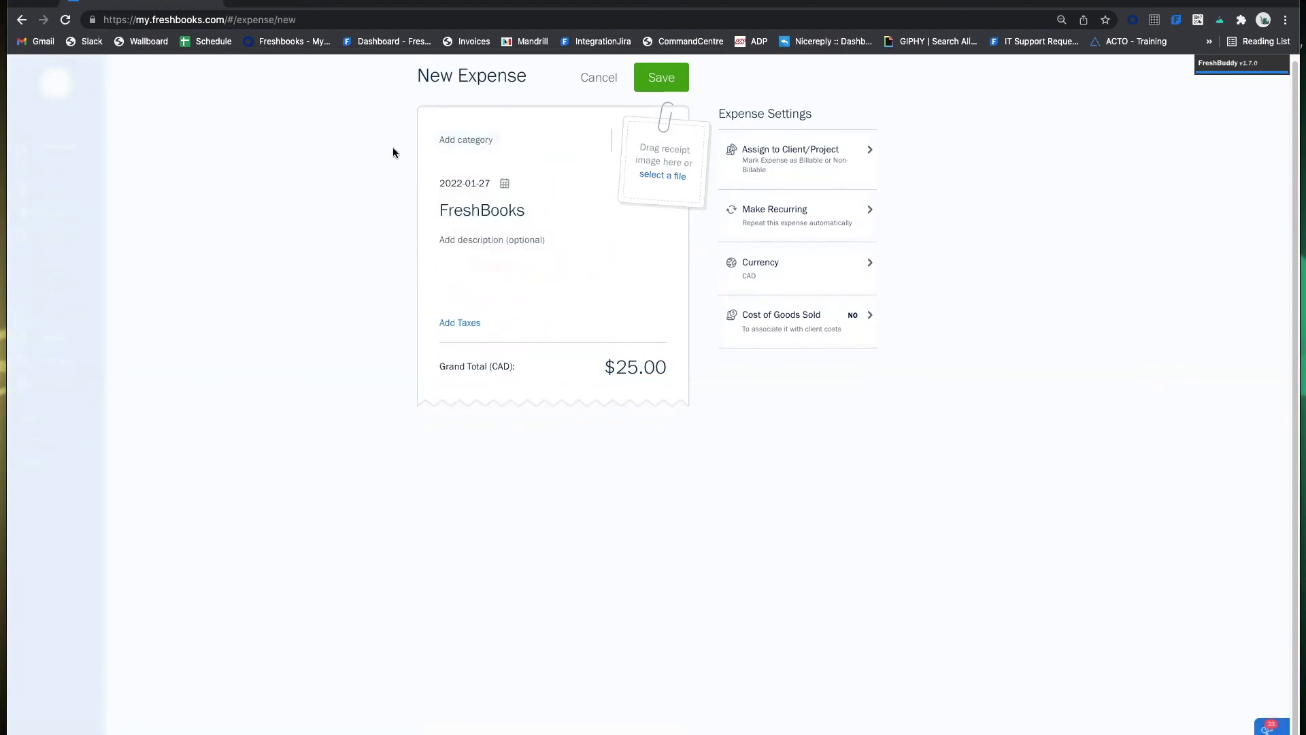
left_click(499, 139)
type("freshbo")
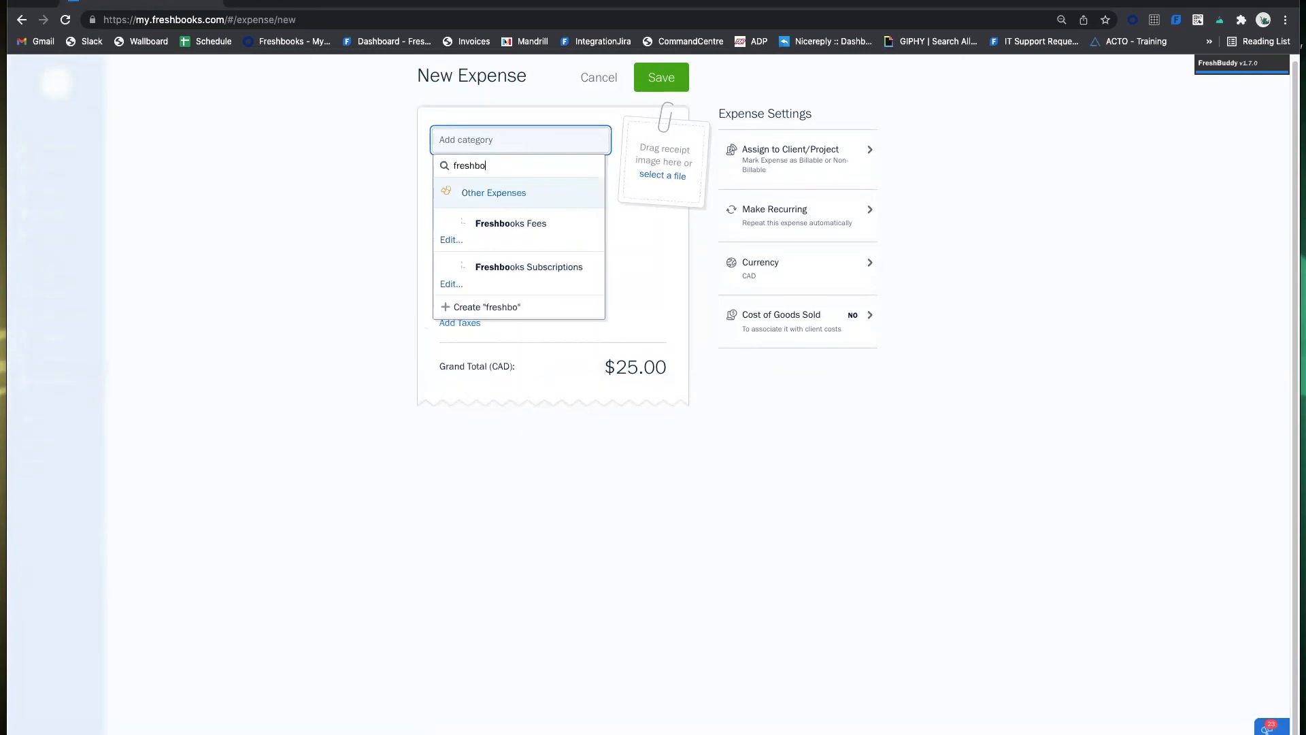
type("oks subscription 1")
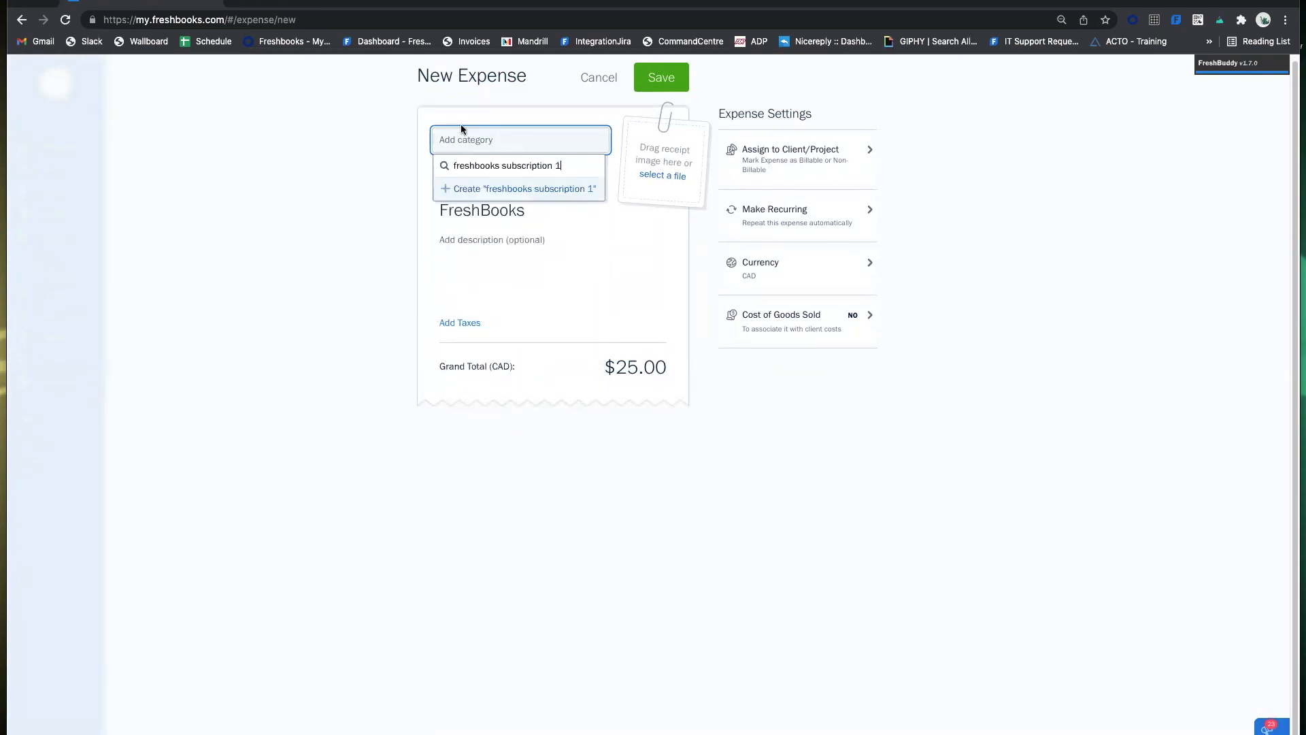
left_click(507, 190)
left_click(642, 437)
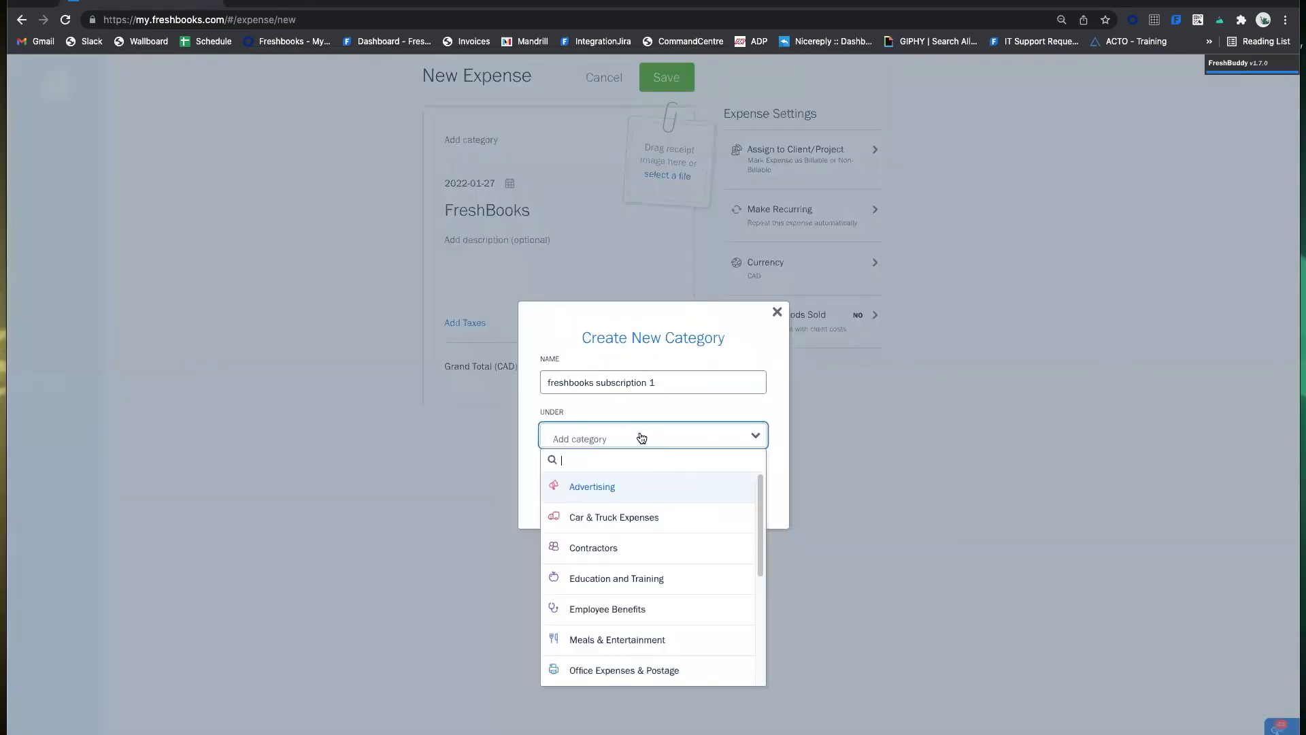
scroll(650, 508, "down", 5)
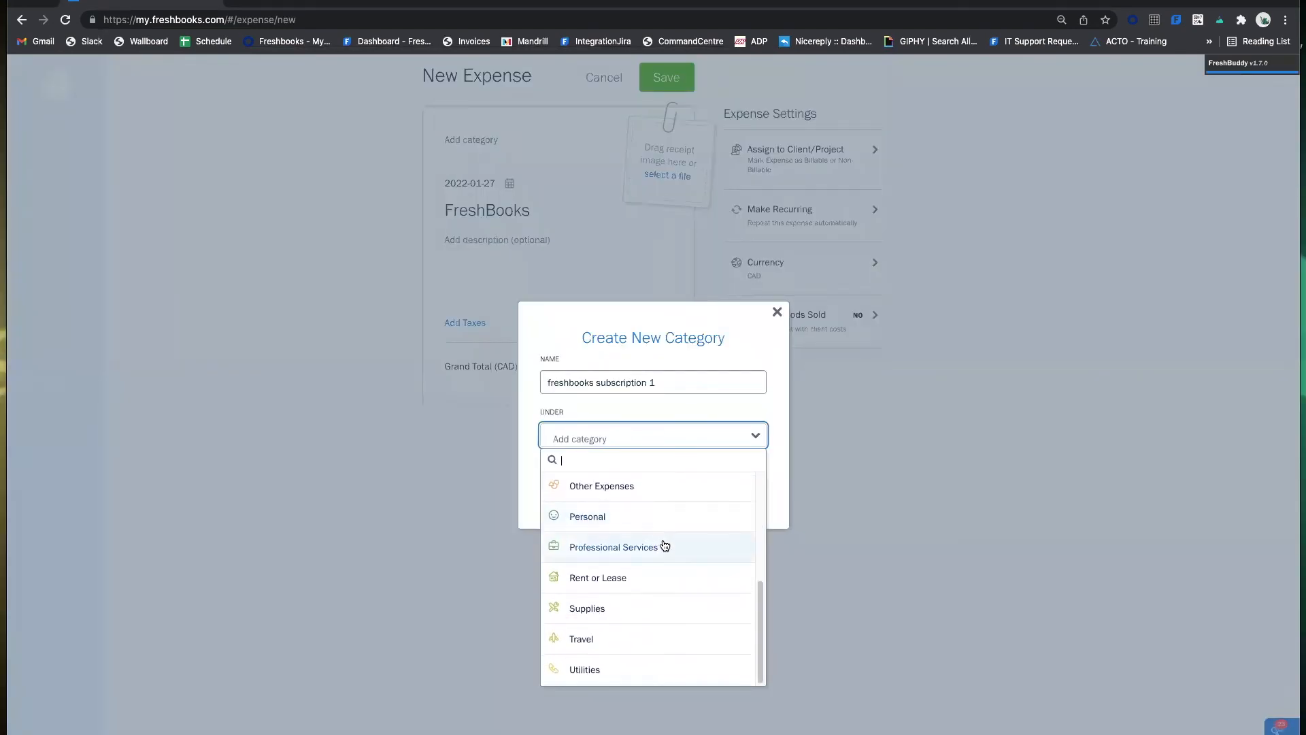
scroll(659, 493, "up", 2)
left_click(629, 597)
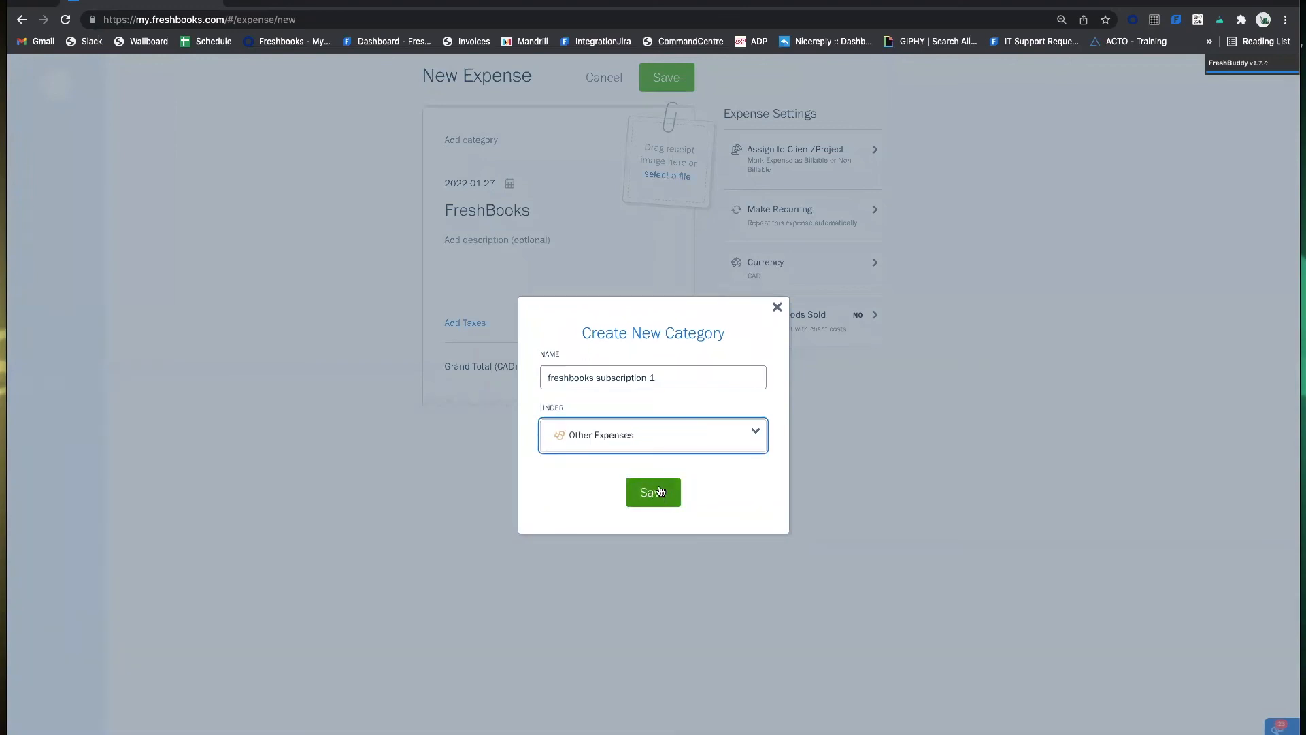
left_click(777, 313)
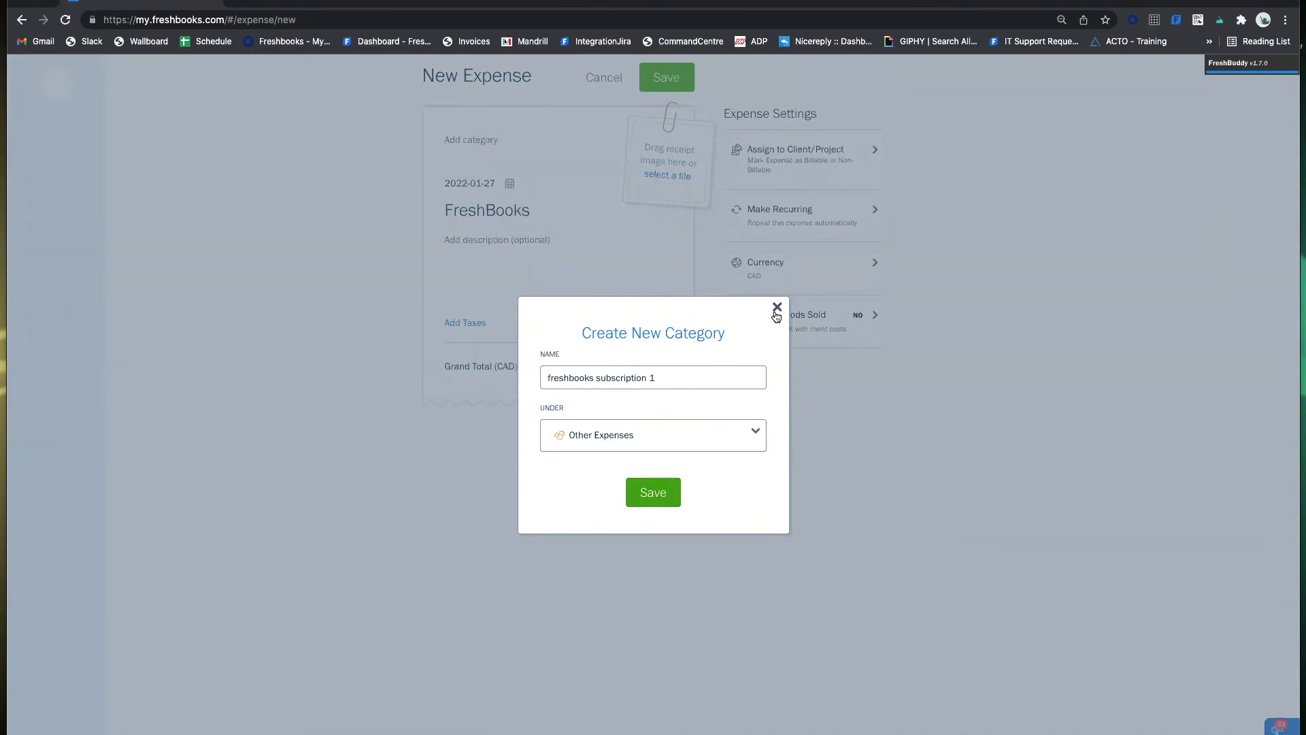
left_click(528, 159)
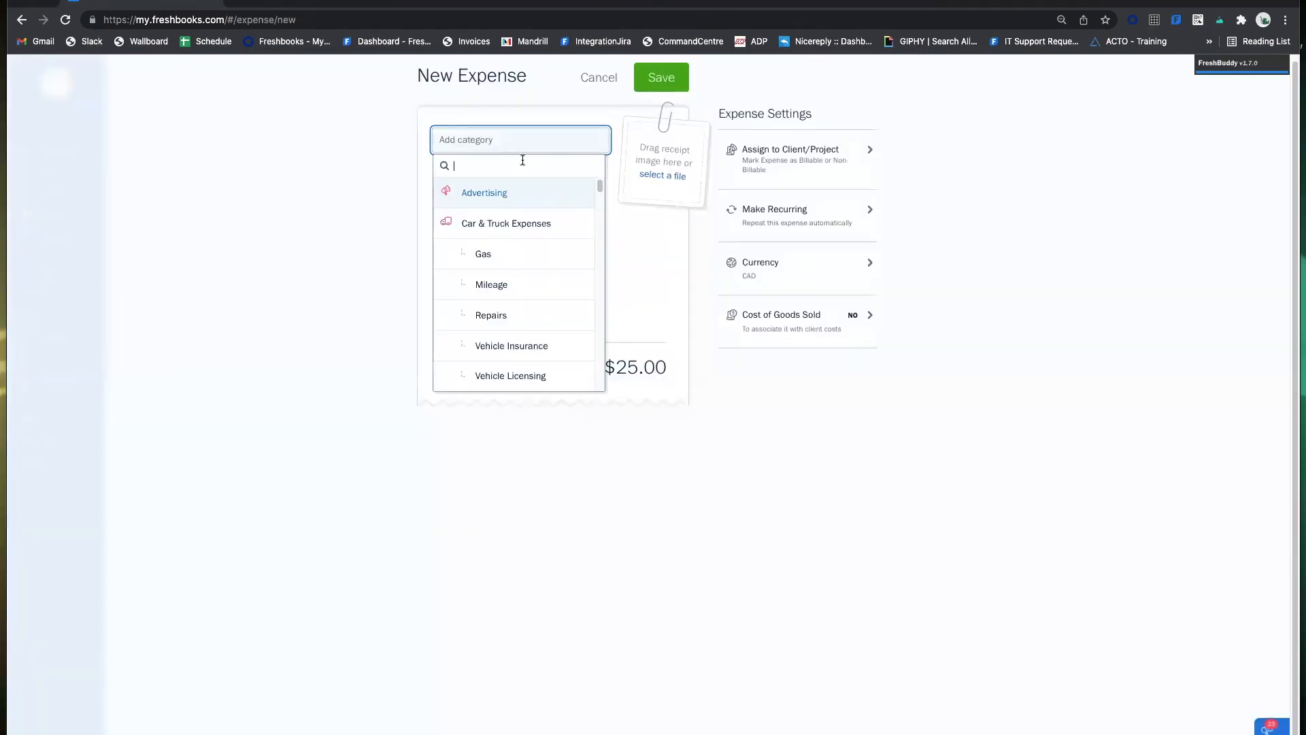
Pick Other Expenses via a 'subscription' category search, then start a new category named 'juslin'.
type("subscription")
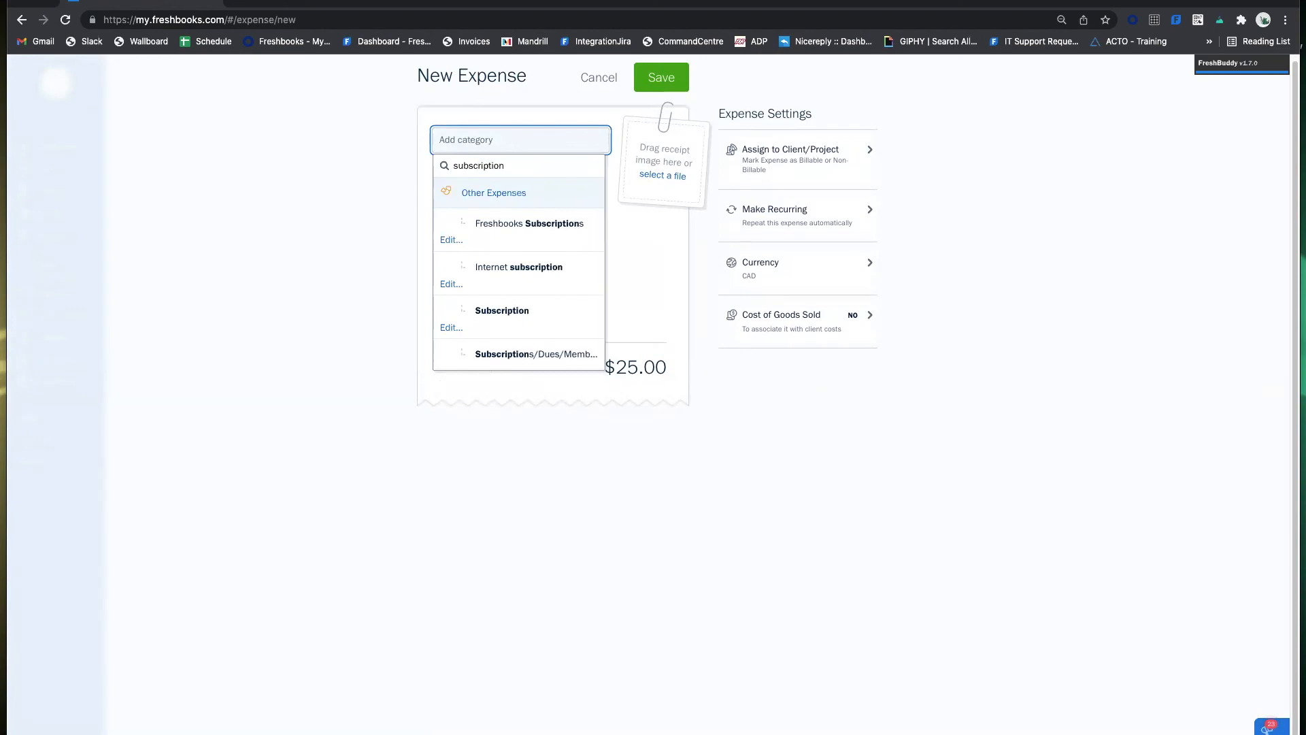
key("Return")
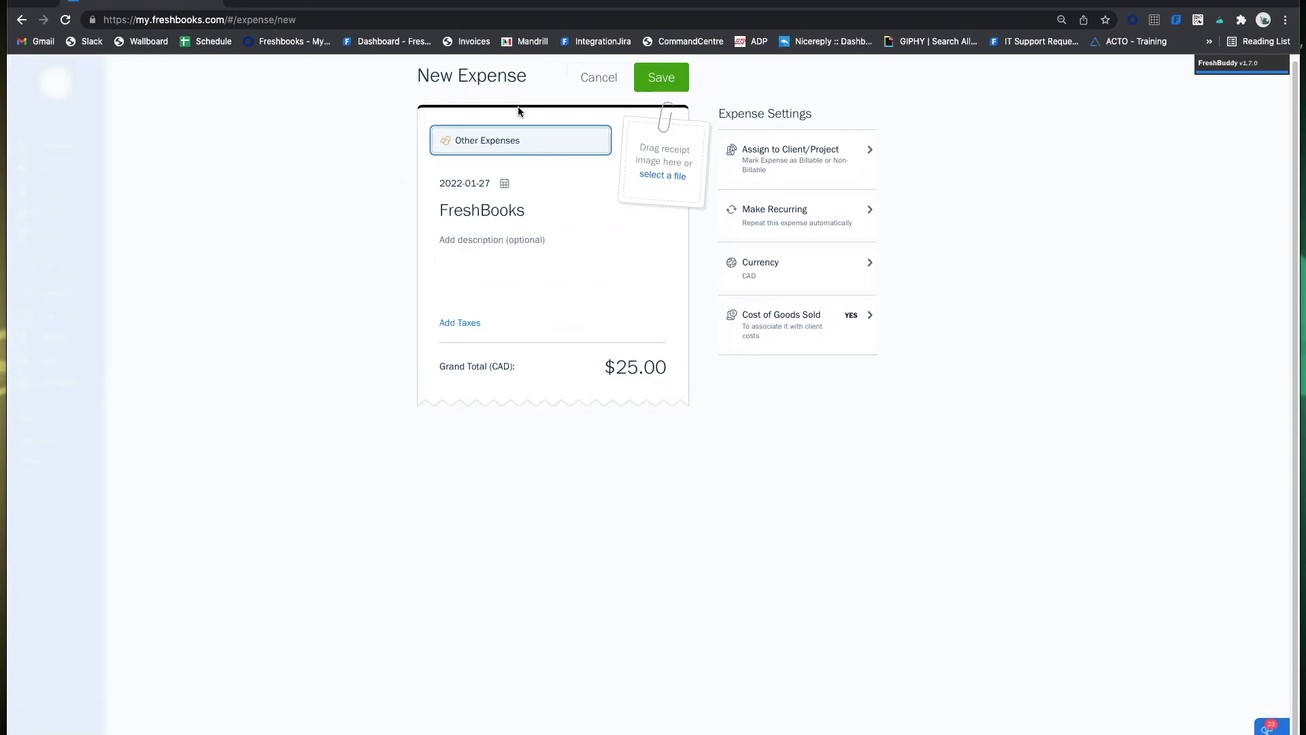
left_click(514, 142)
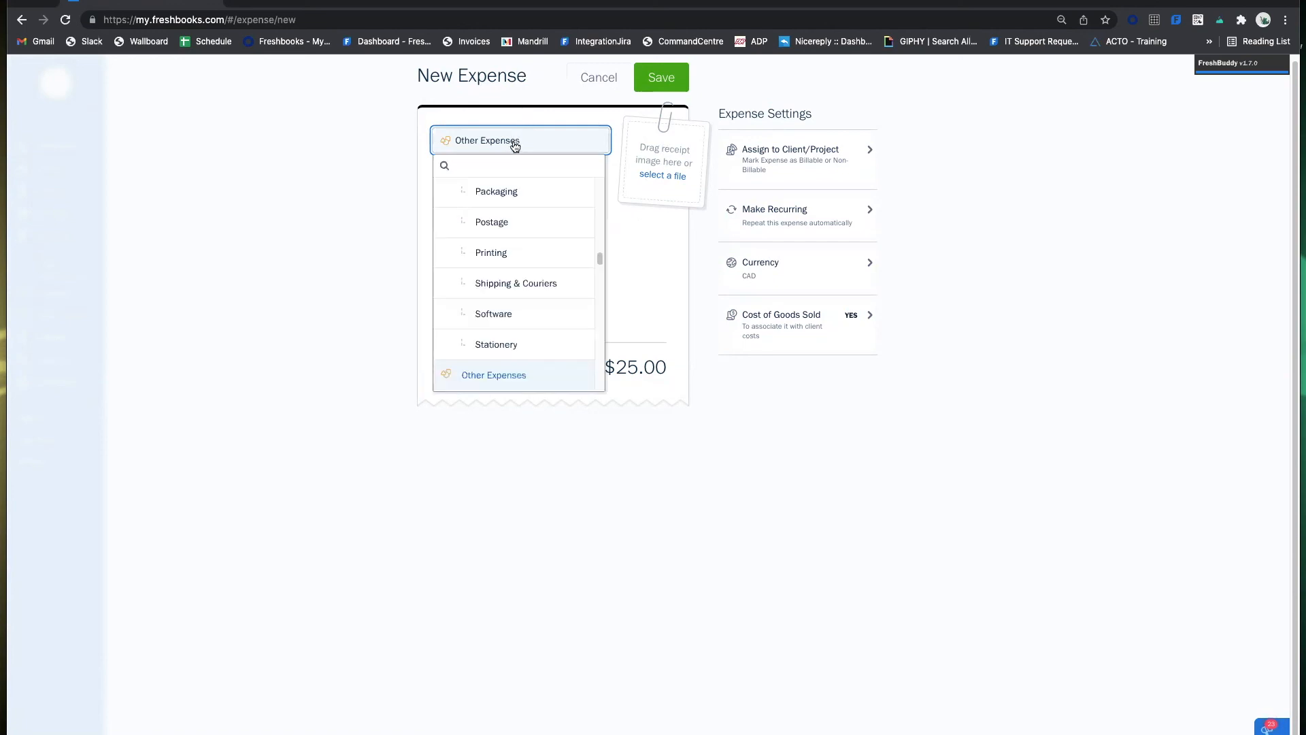
type("jus")
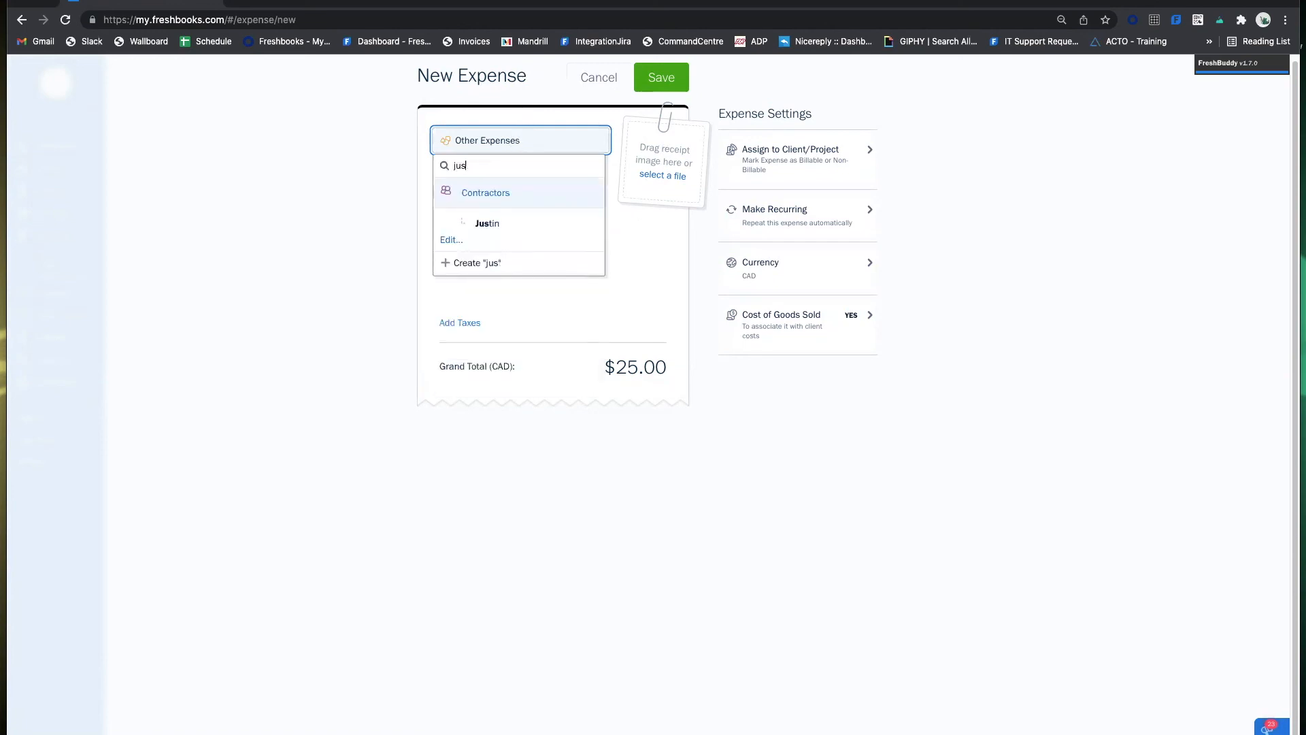
type("lin")
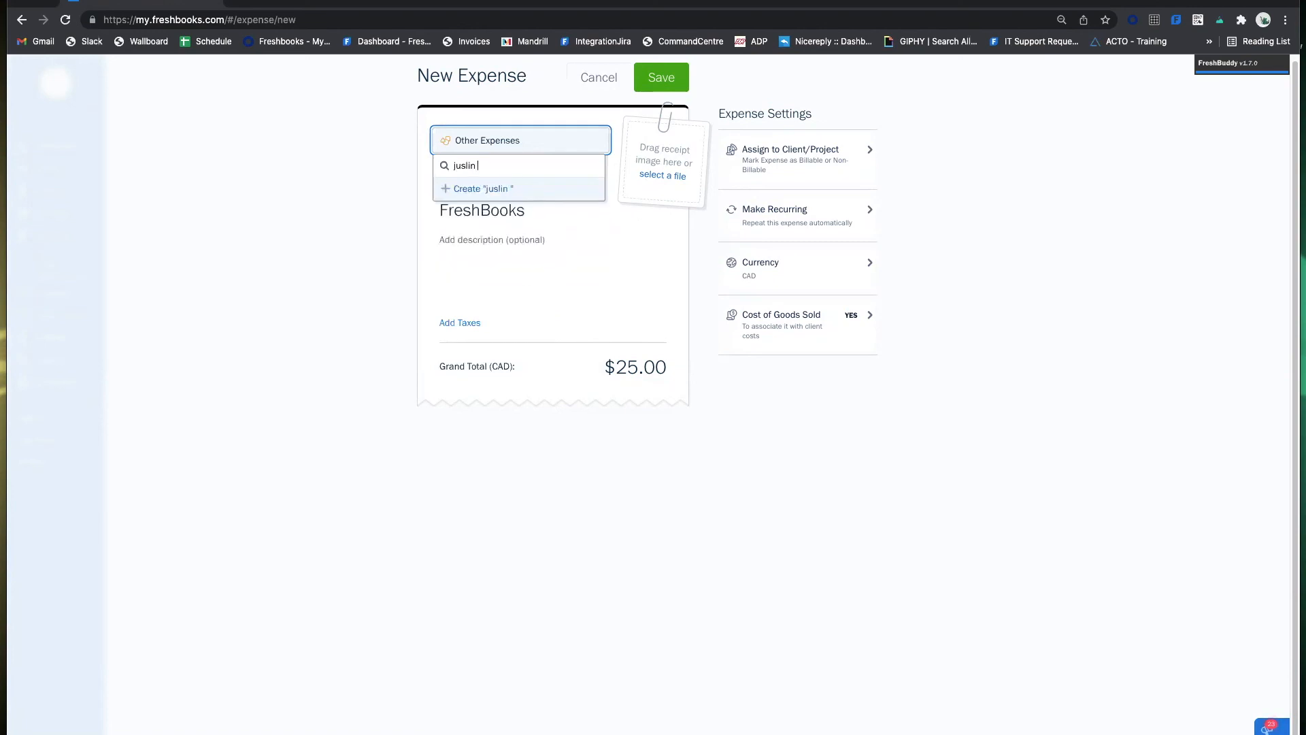
left_click(496, 189)
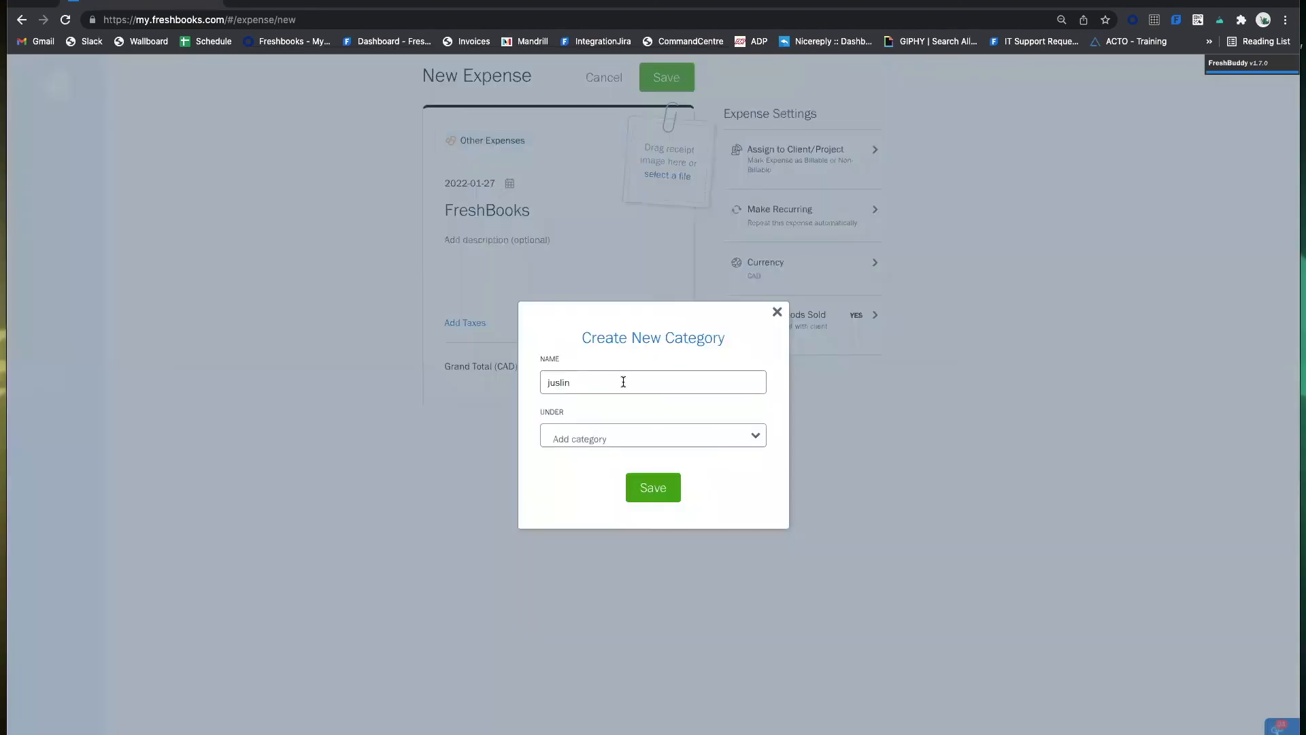
left_click(620, 441)
type("contrac")
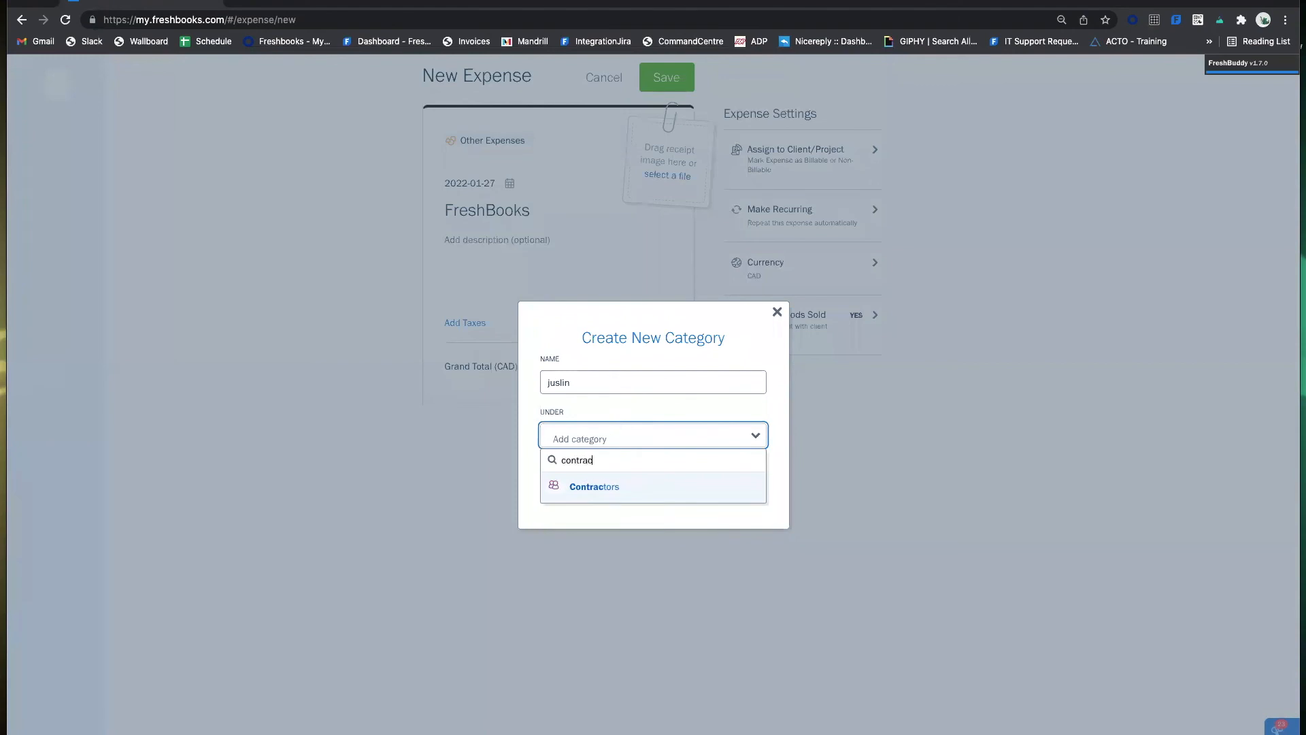
left_click(674, 487)
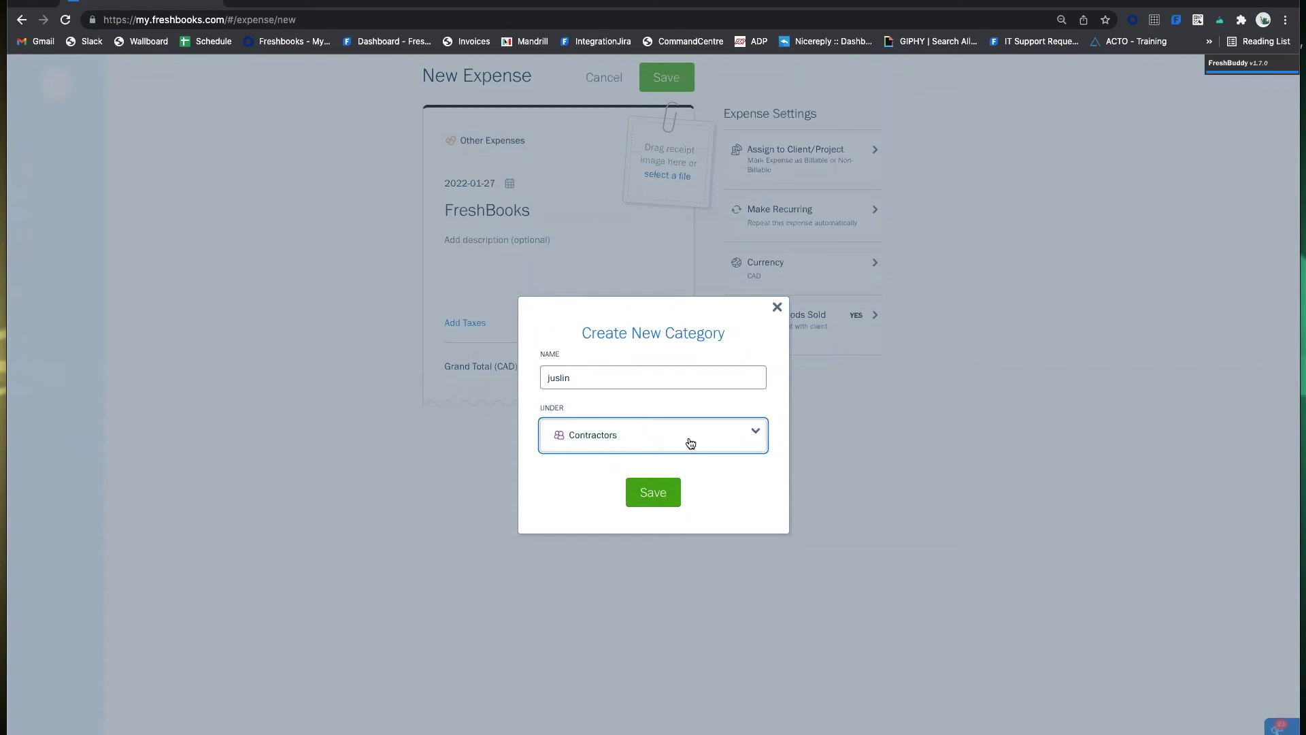
Discard the unsaved 'juslin' category, keep Other Expenses, and enter the description 'Subscription'.
left_click(776, 308)
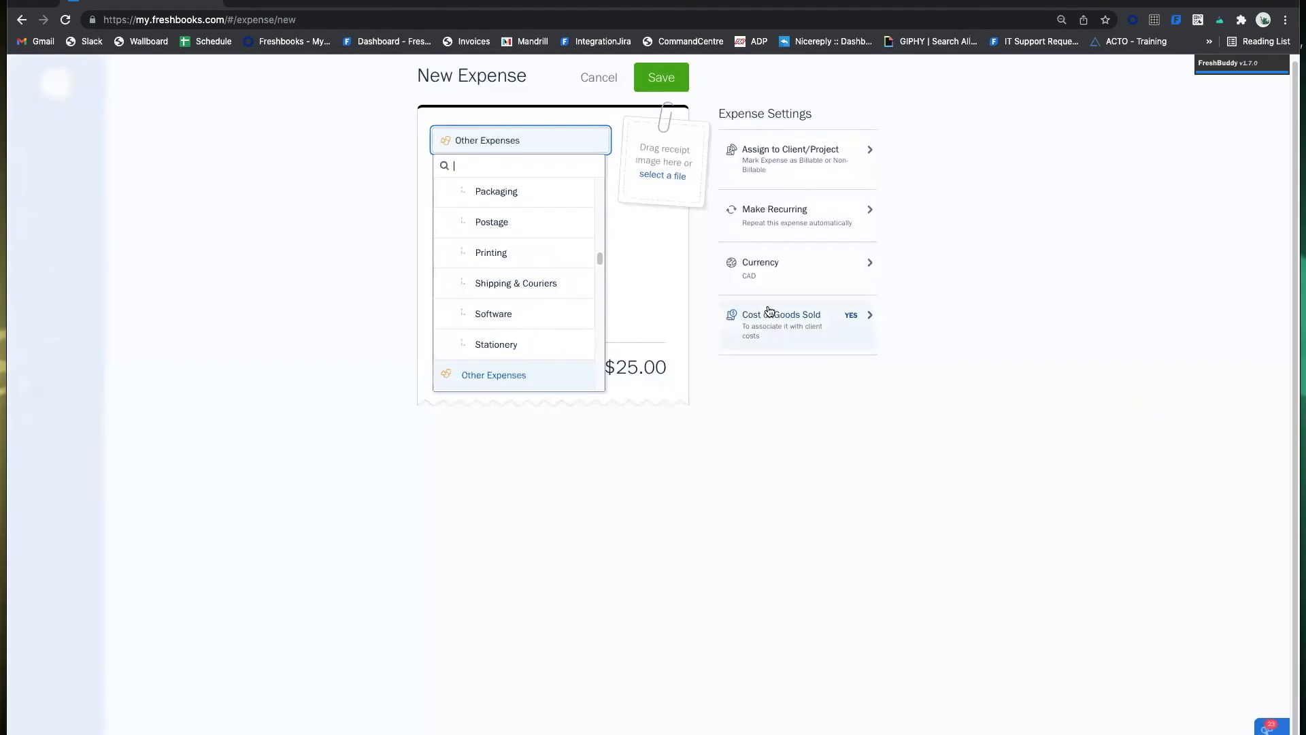
left_click(646, 269)
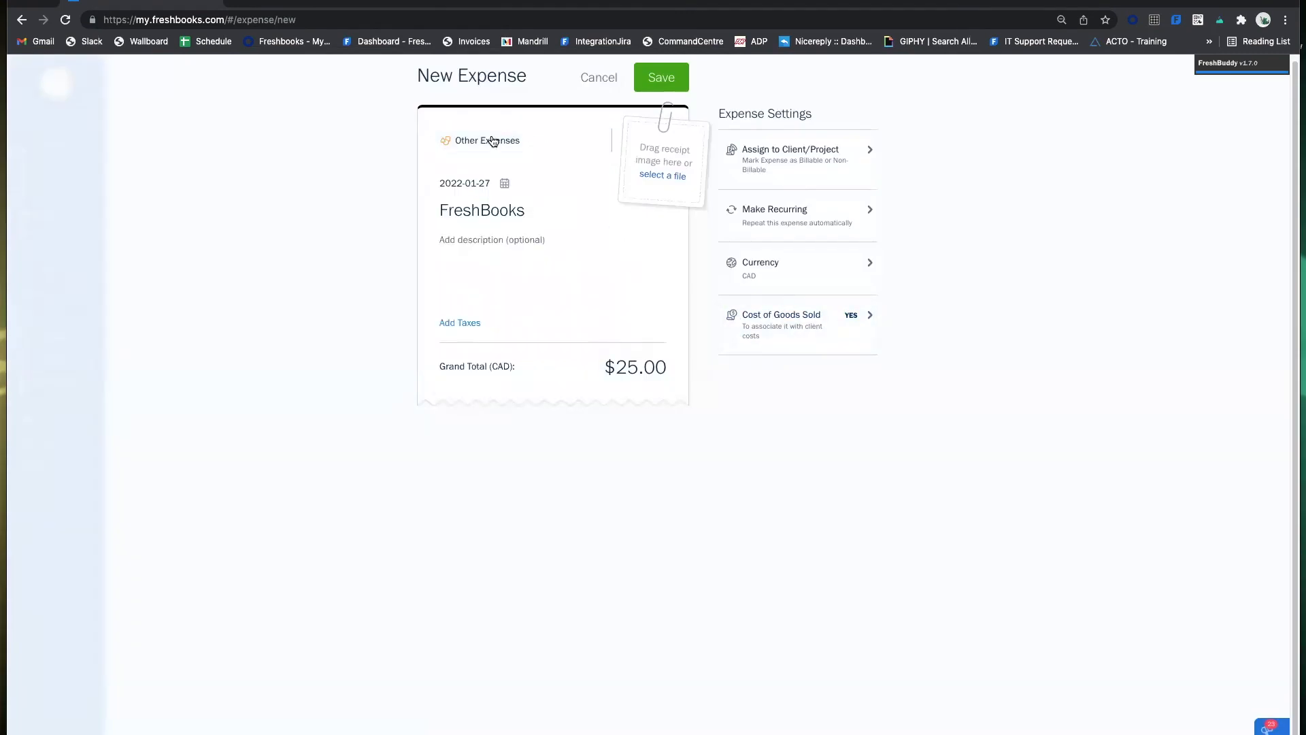
left_click(490, 240)
type("Subscription")
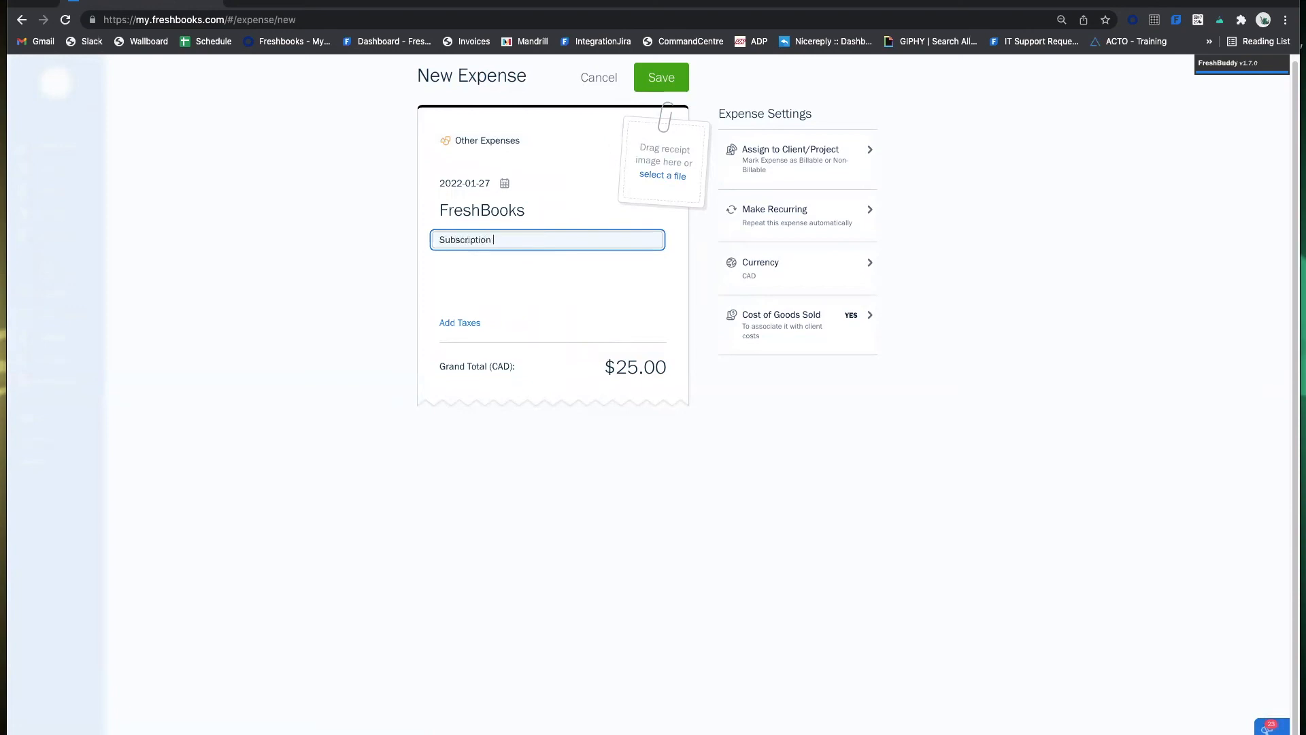
left_click(571, 249)
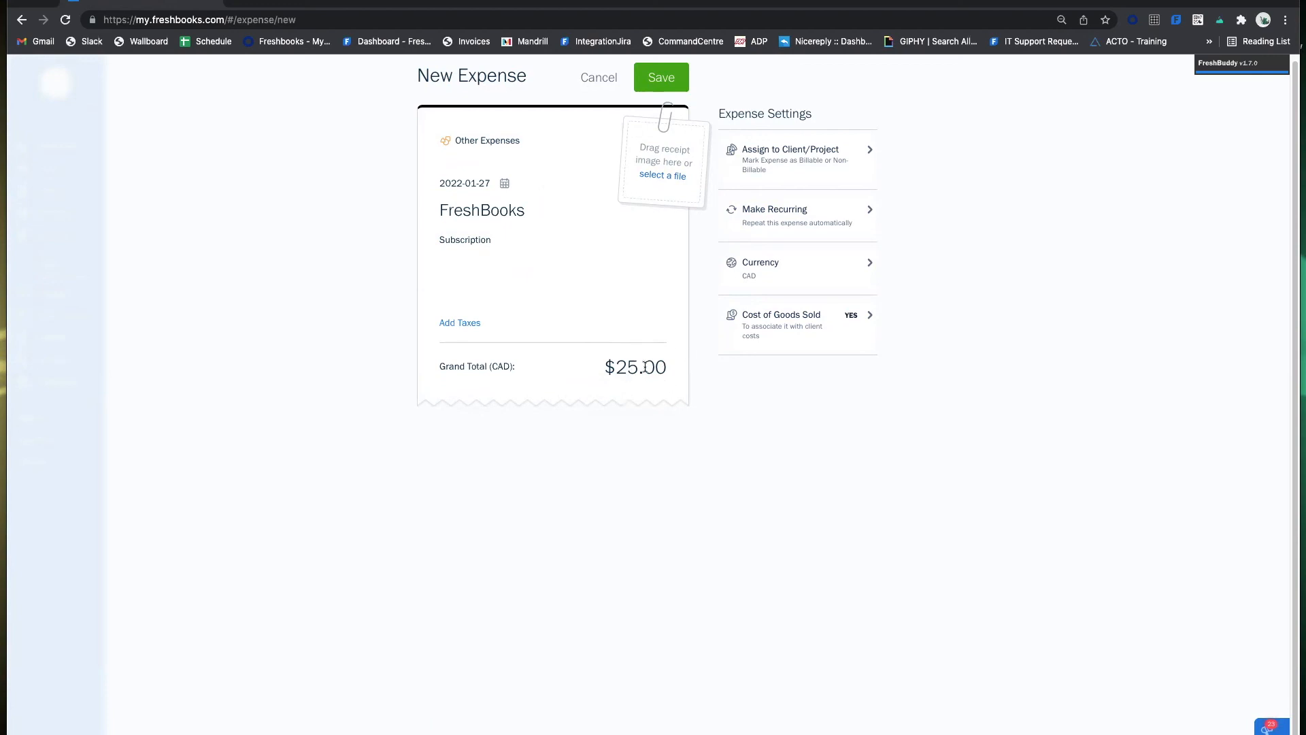
left_click(469, 329)
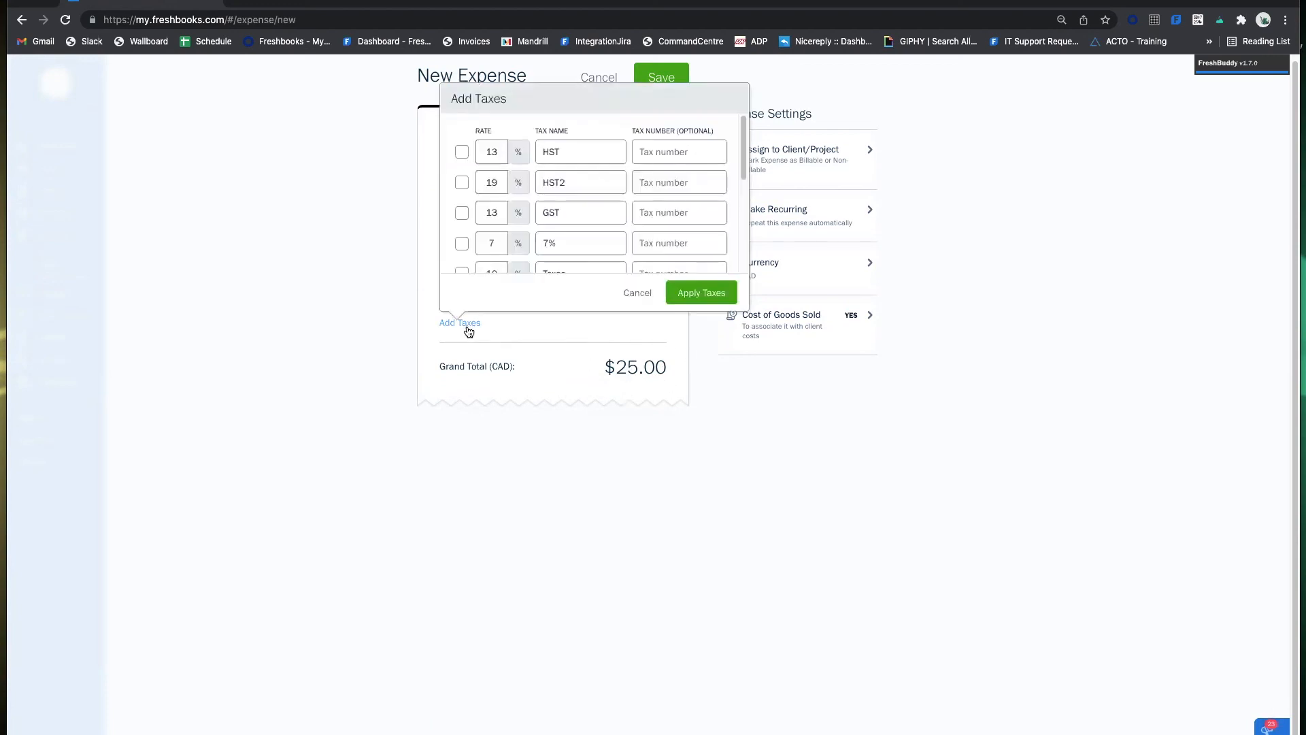
scroll(599, 219, "down", 3)
scroll(599, 219, "up", 3)
scroll(598, 175, "down", 3)
scroll(599, 204, "up", 3)
scroll(626, 218, "down", 5)
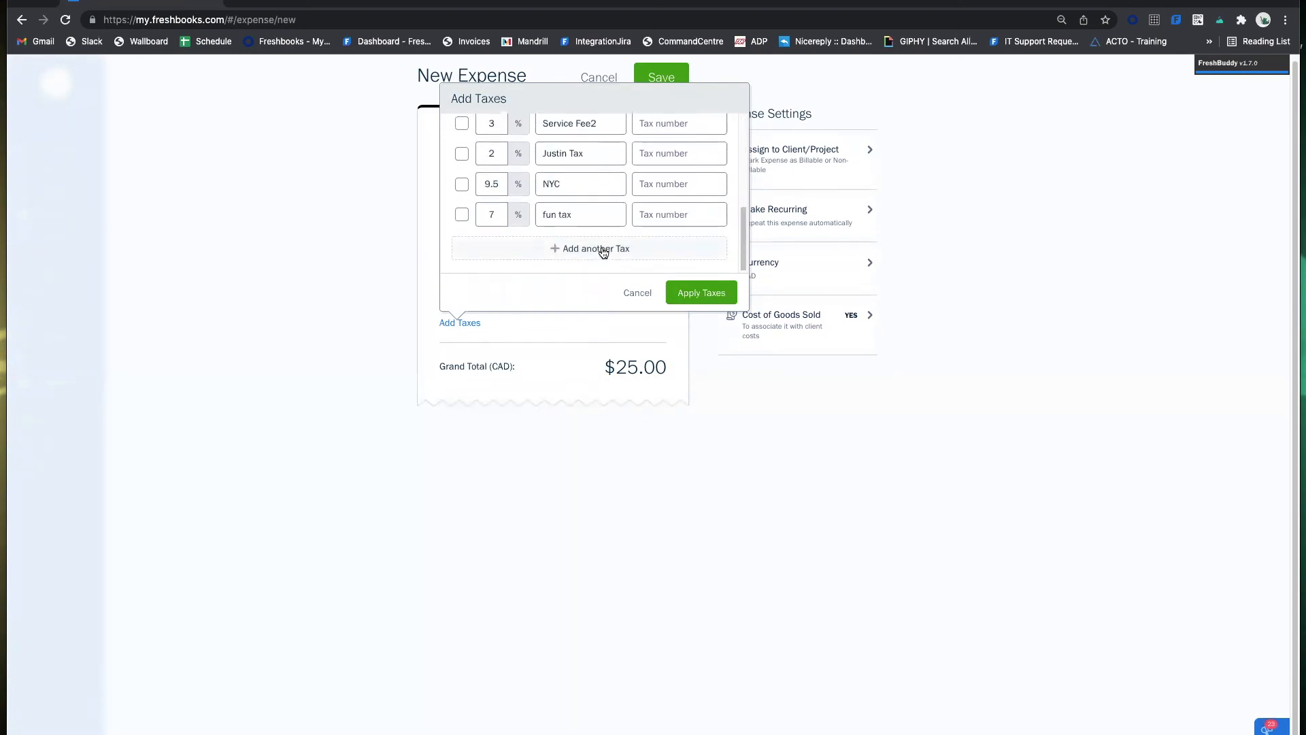
left_click(601, 251)
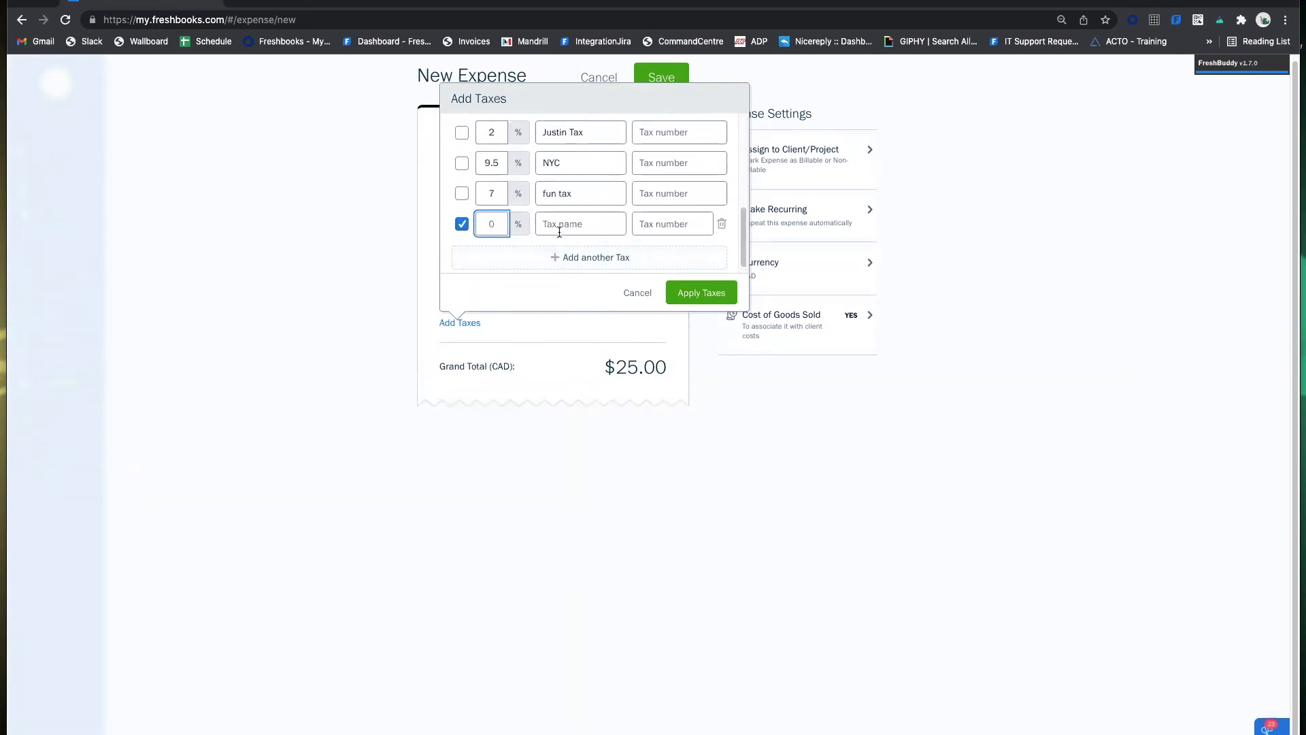
type("13")
left_click(580, 222)
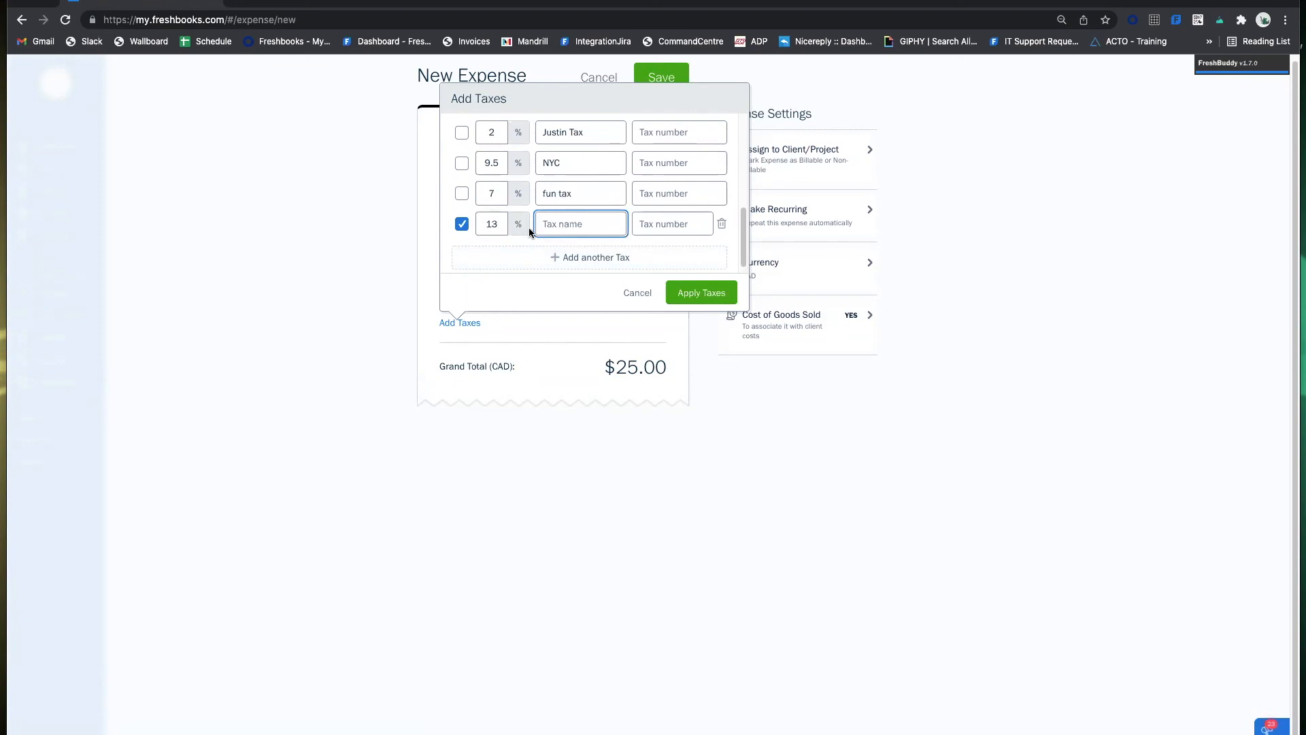
left_click(721, 223)
scroll(530, 211, "up", 5)
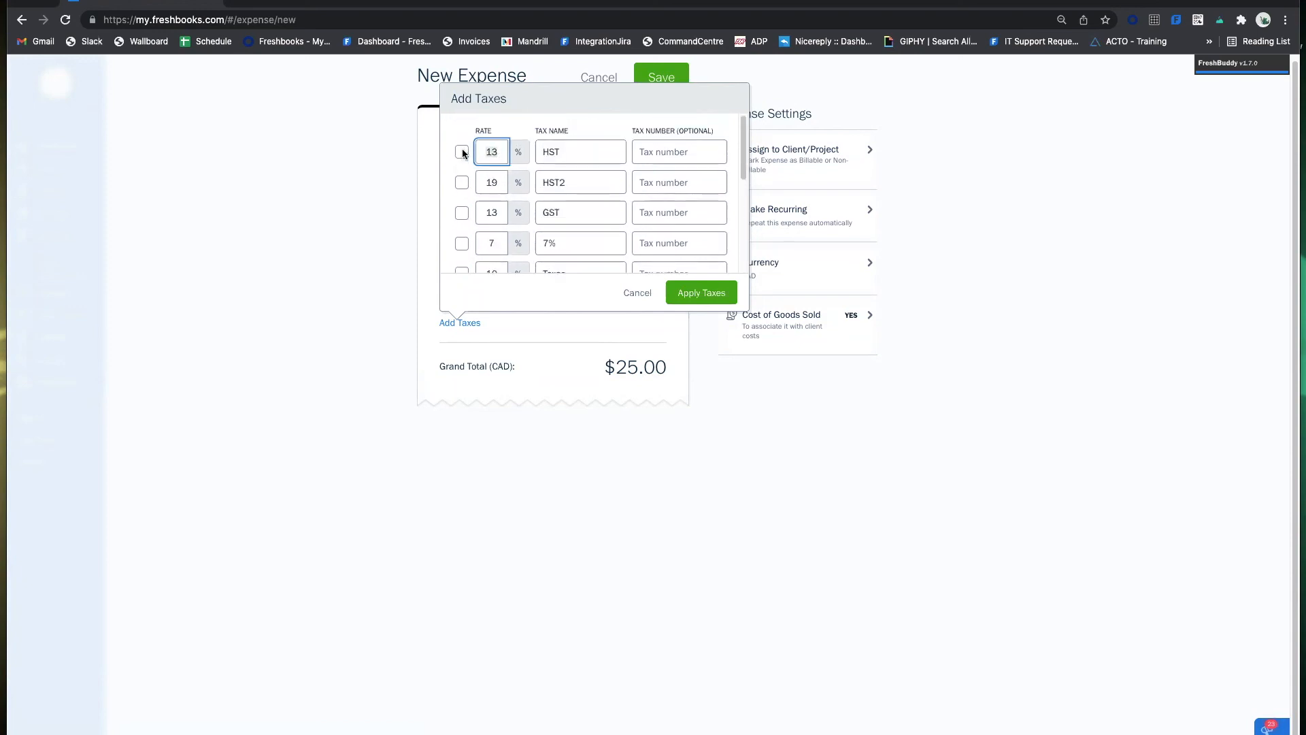
type("15")
left_click(638, 291)
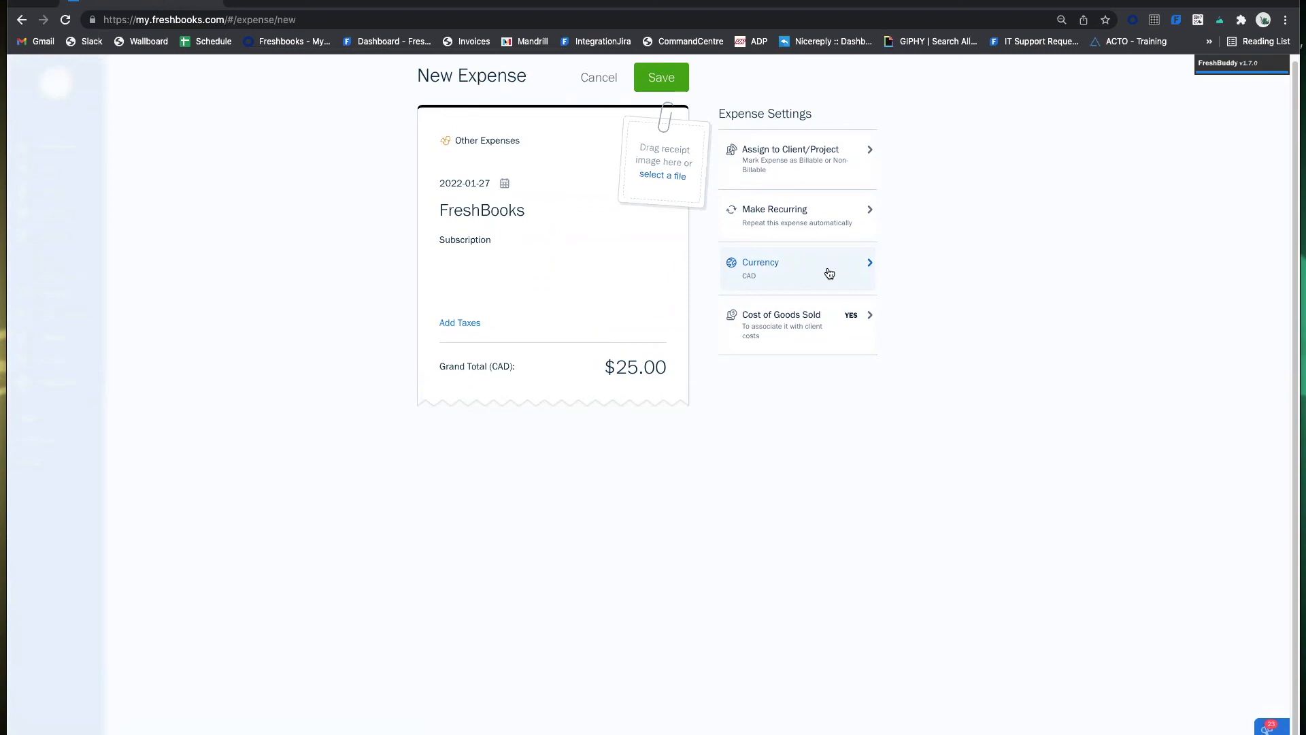
Leave the currency as CAD and uncheck Mark expense as Cost of Goods Sold.
left_click(791, 263)
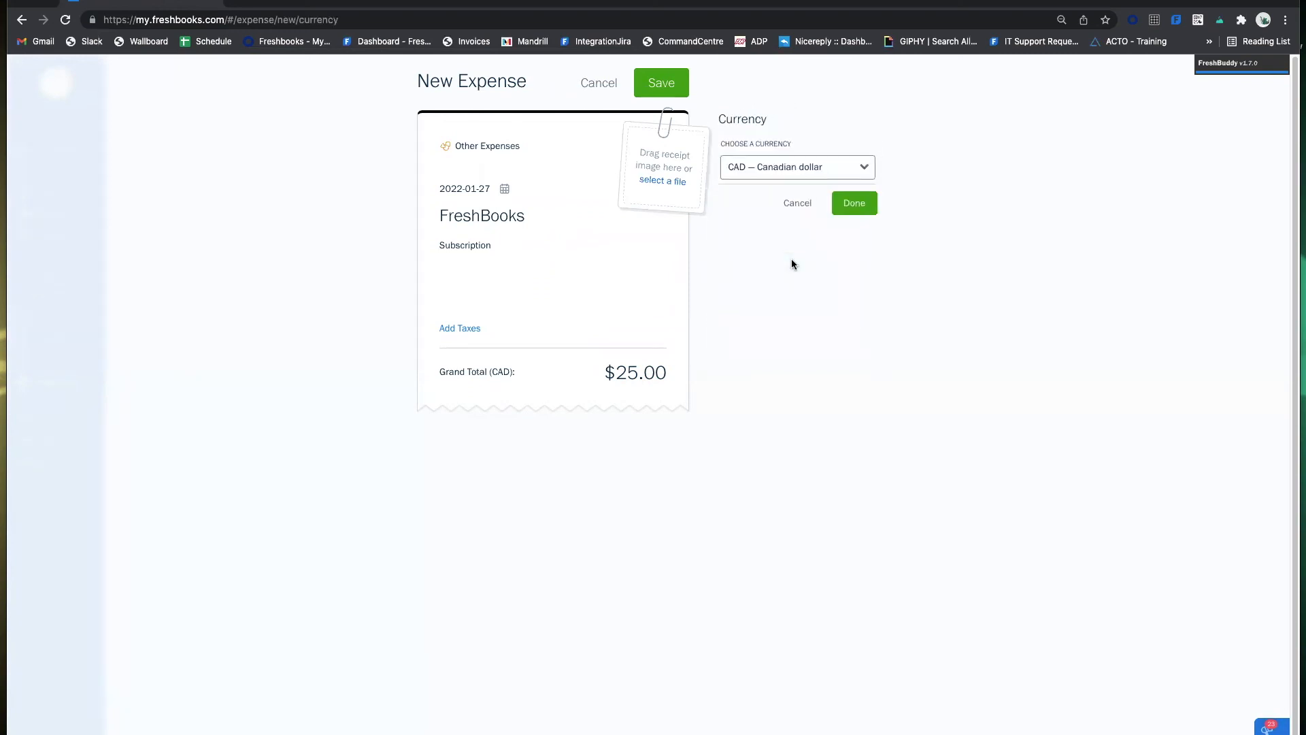
left_click(779, 168)
left_click(861, 165)
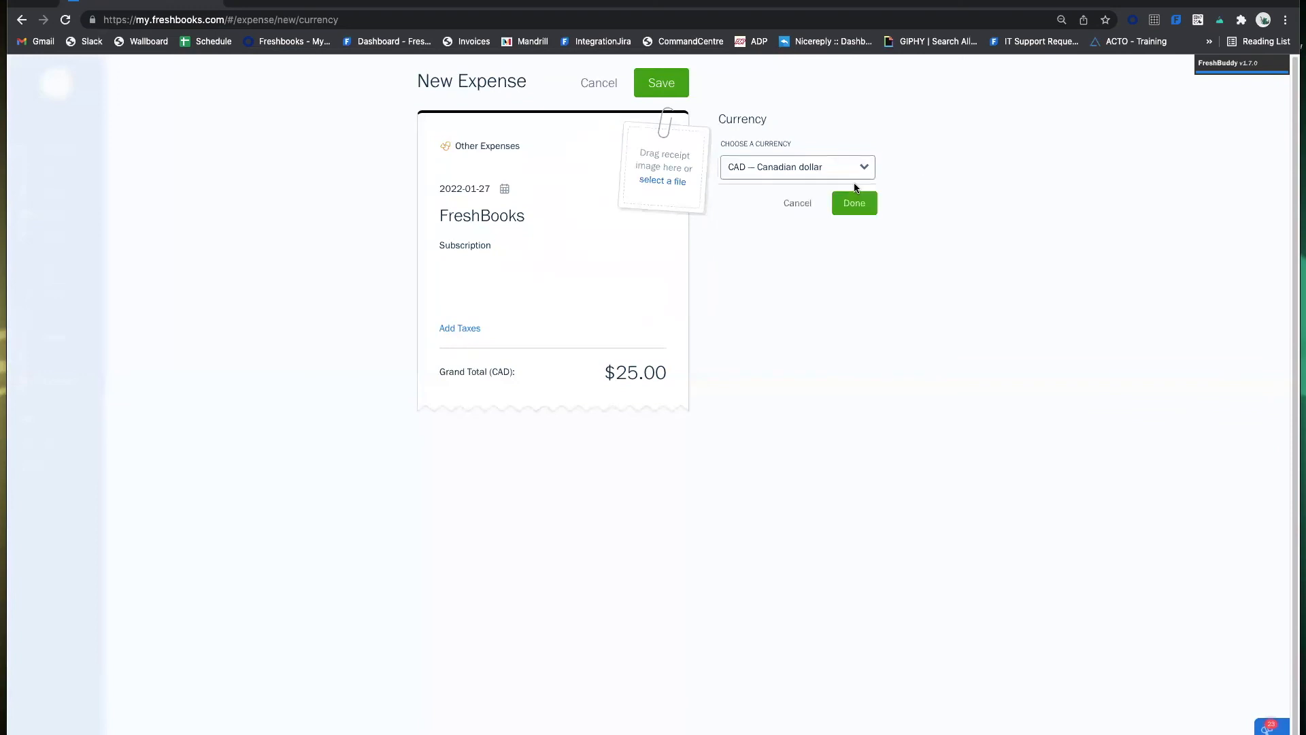
left_click(797, 206)
left_click(842, 341)
left_click(726, 148)
left_click(851, 224)
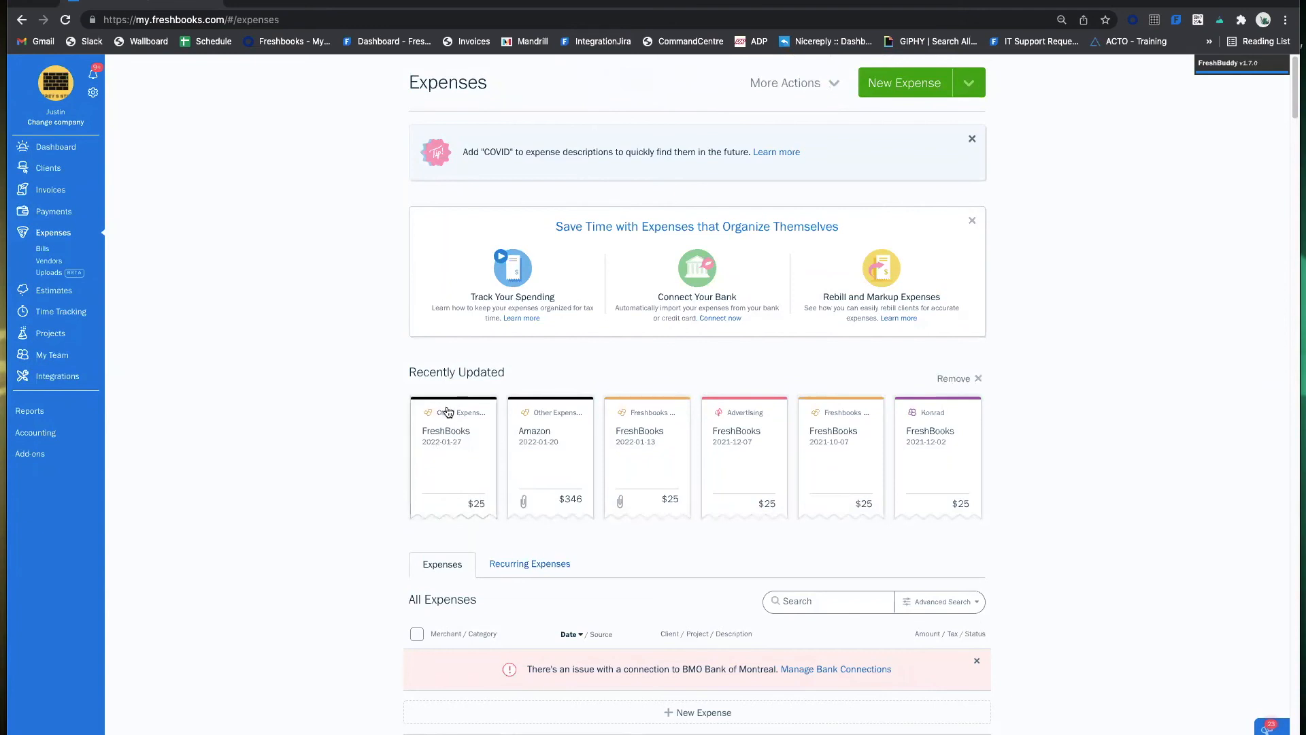
scroll(447, 412, "down", 4)
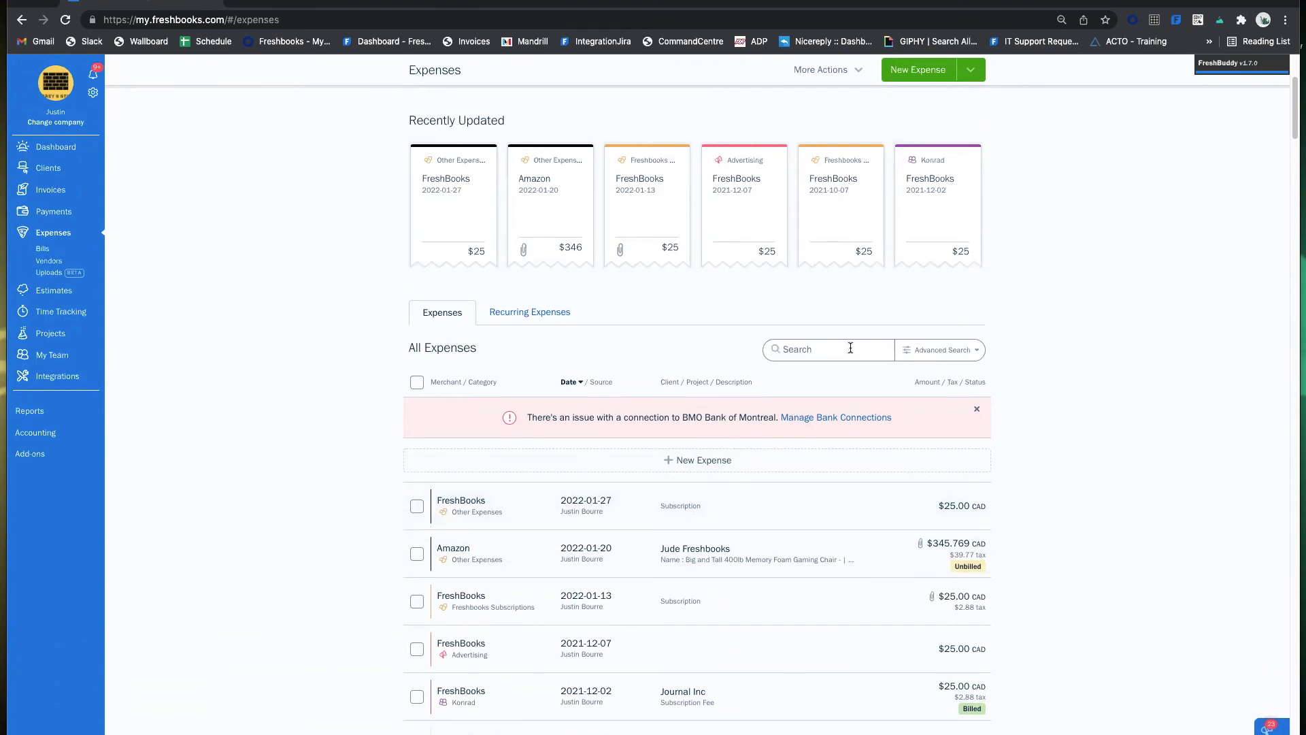
type("freshbooks")
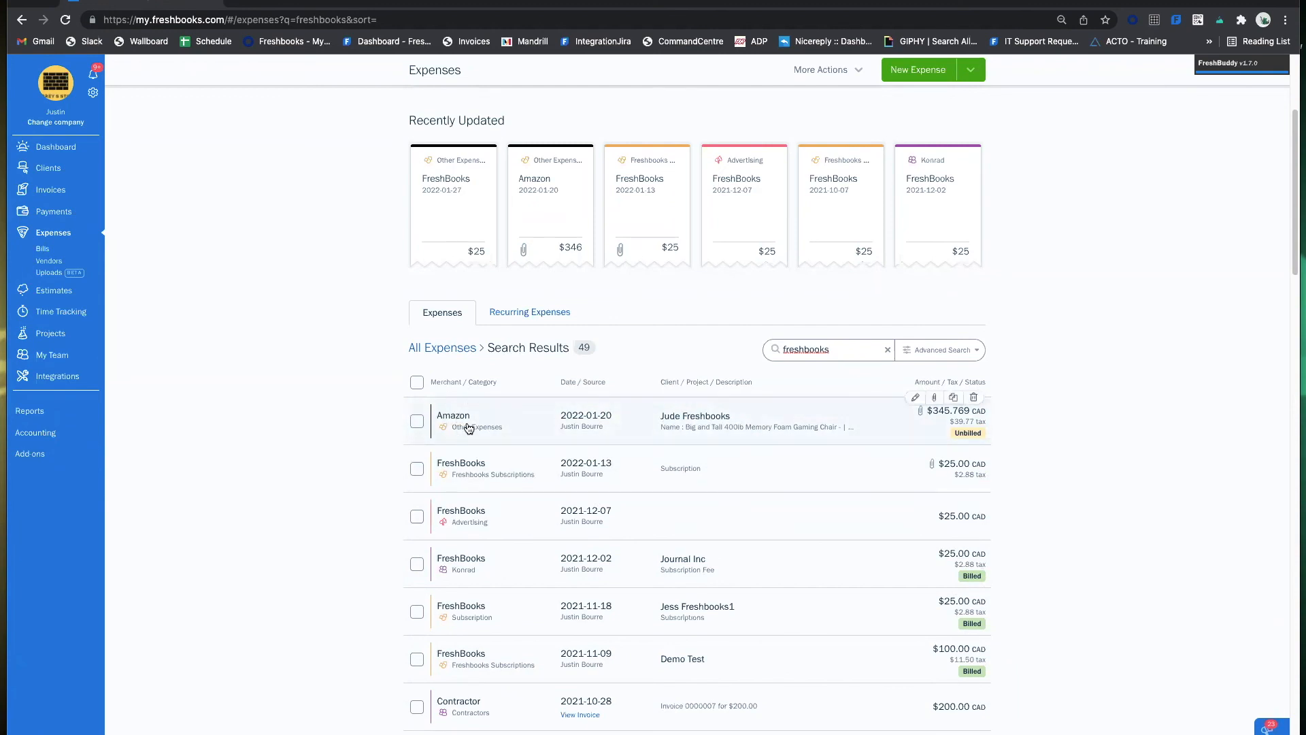
left_click_drag(859, 349, 697, 351)
key("BackSpace")
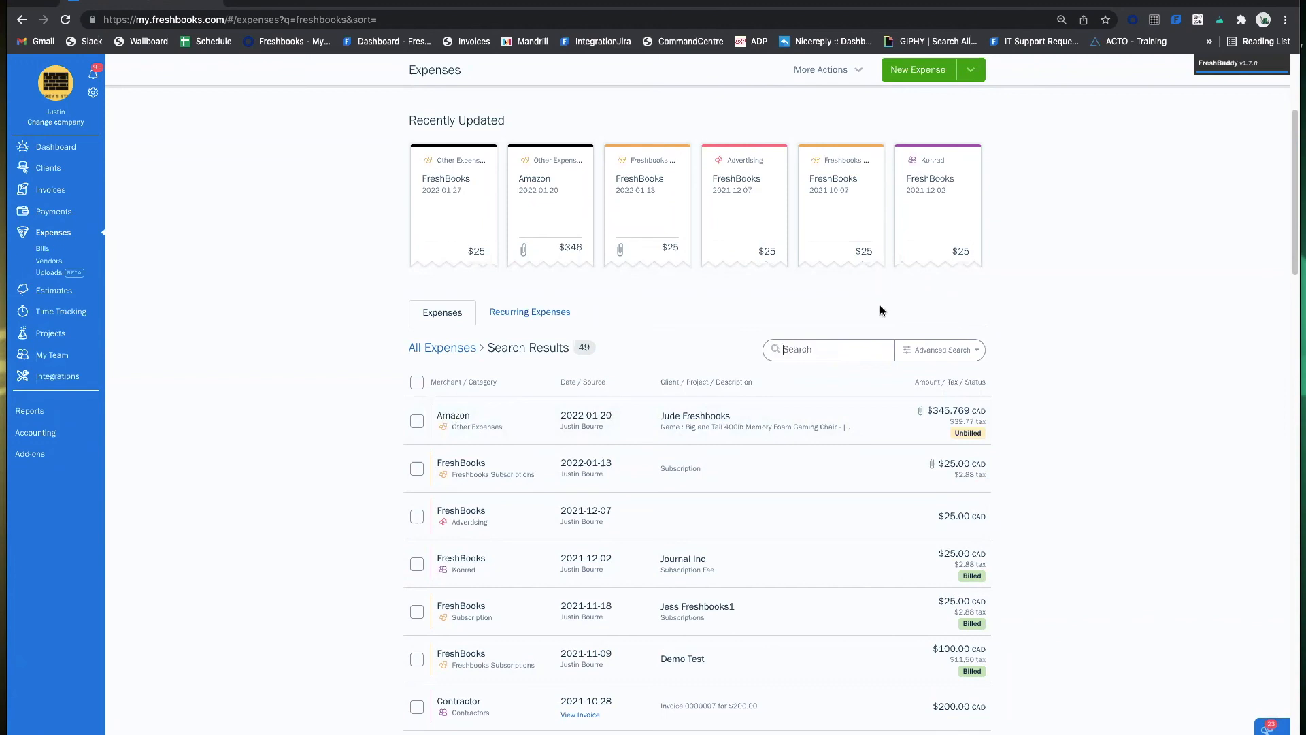
Filter expenses by the Justin category, then clear that filter and reopen Advanced Search.
left_click(940, 356)
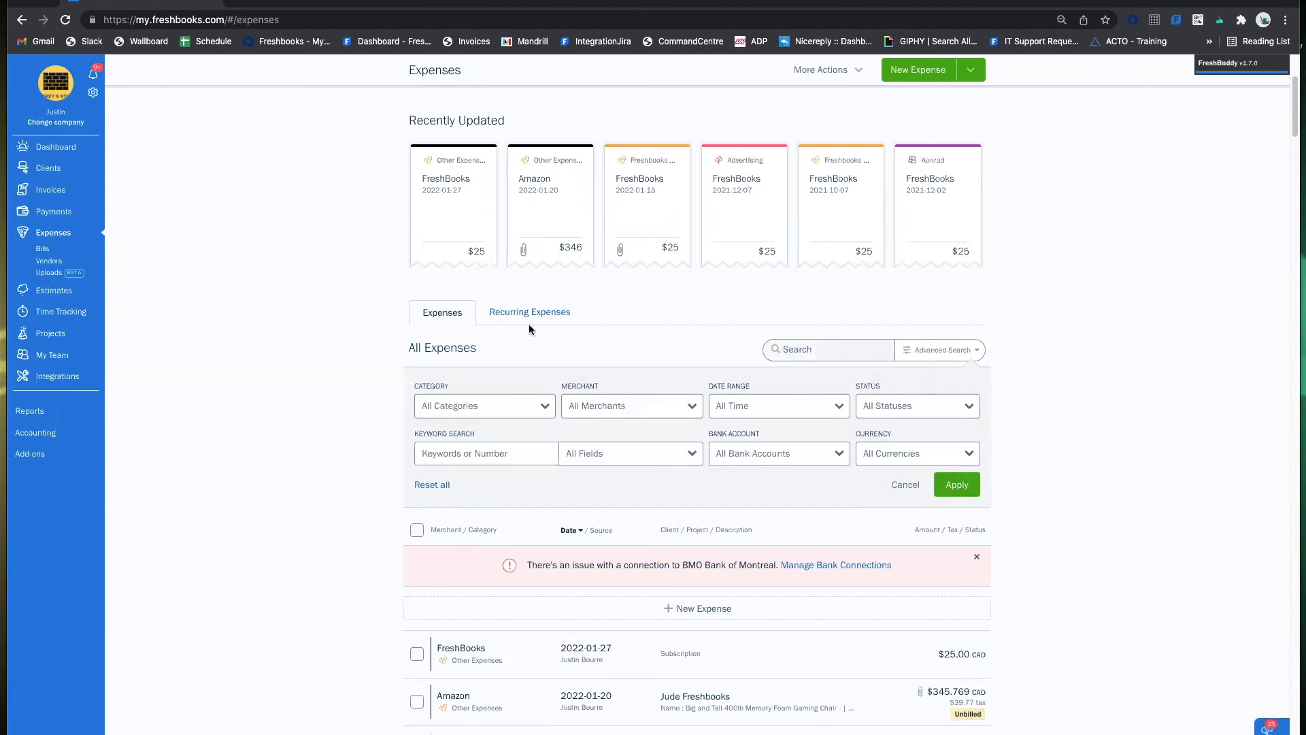
left_click(427, 405)
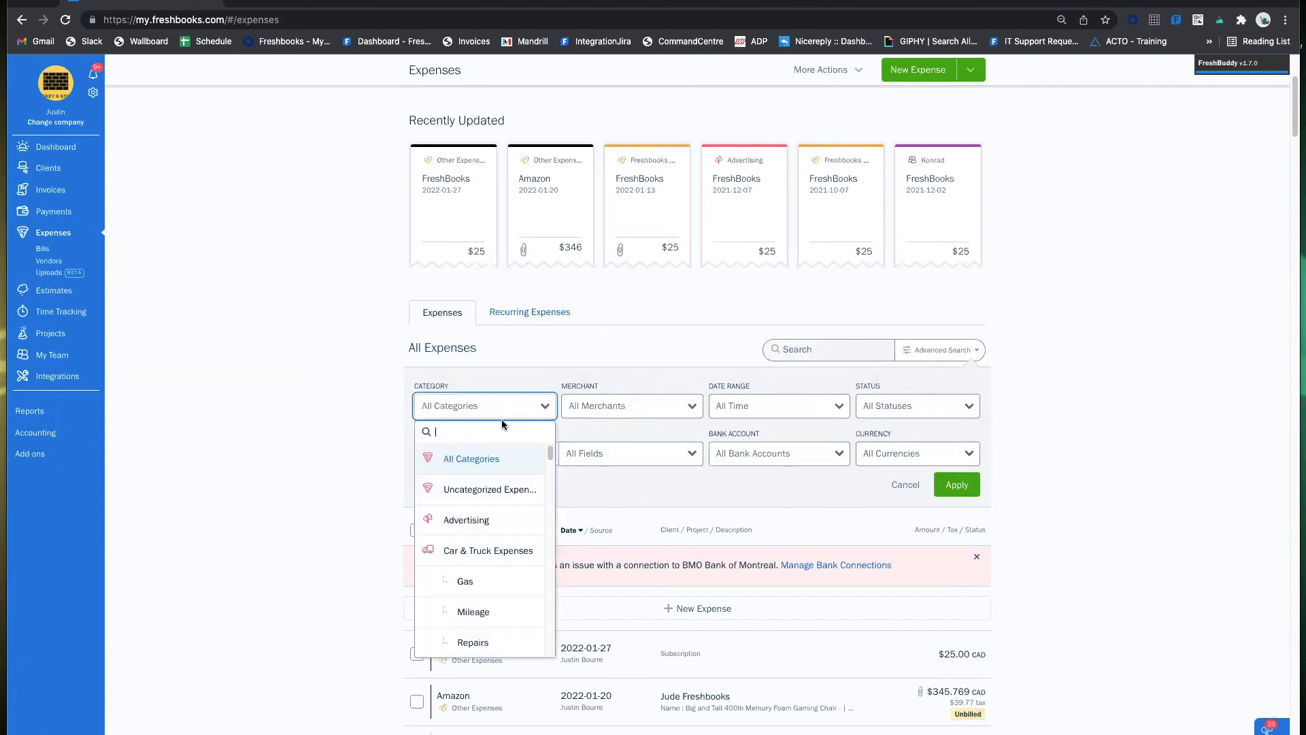
scroll(519, 481, "down", 5)
scroll(517, 482, "down", 10)
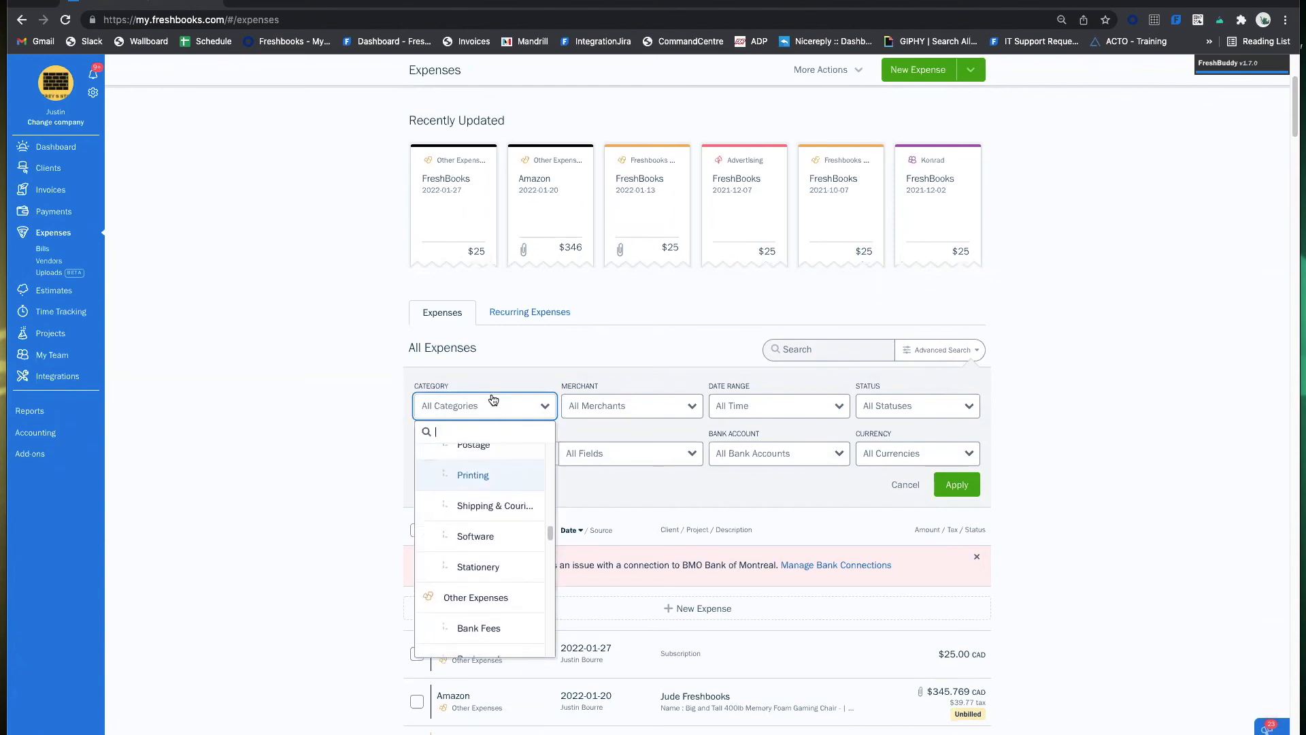
type("justin")
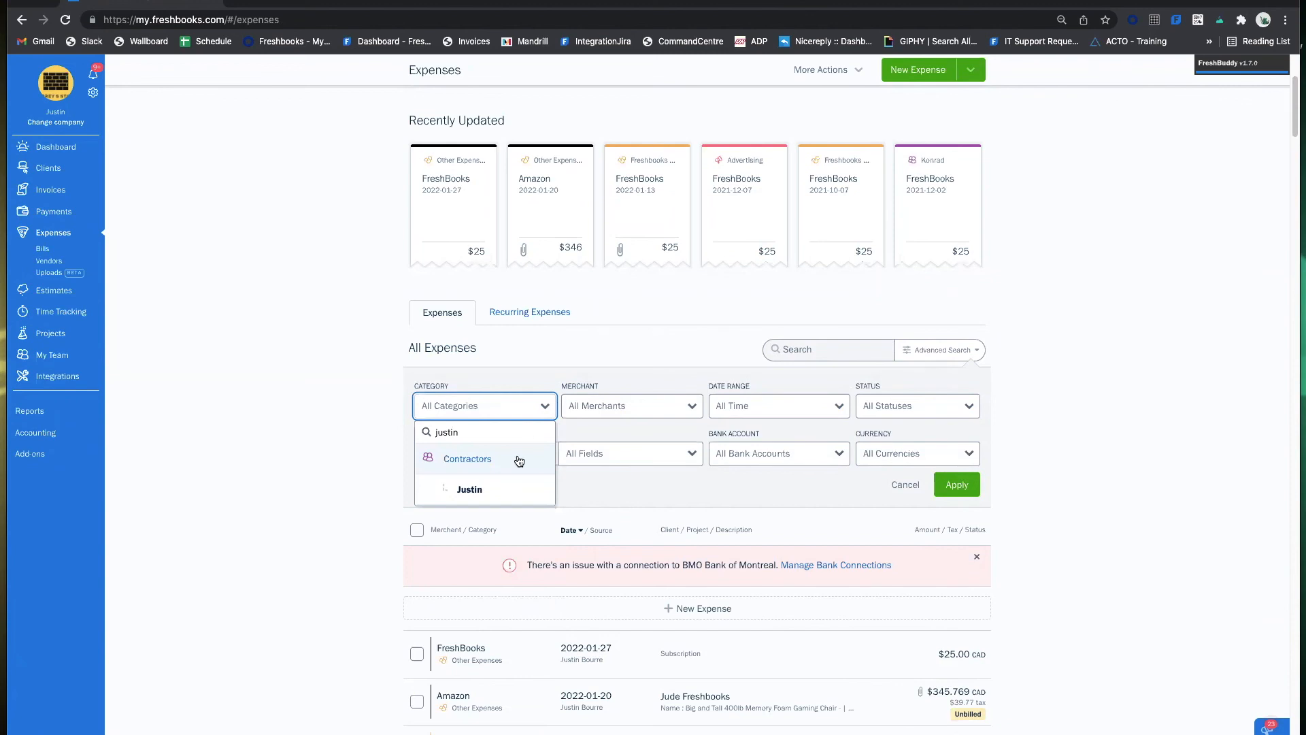
left_click(501, 489)
left_click(957, 485)
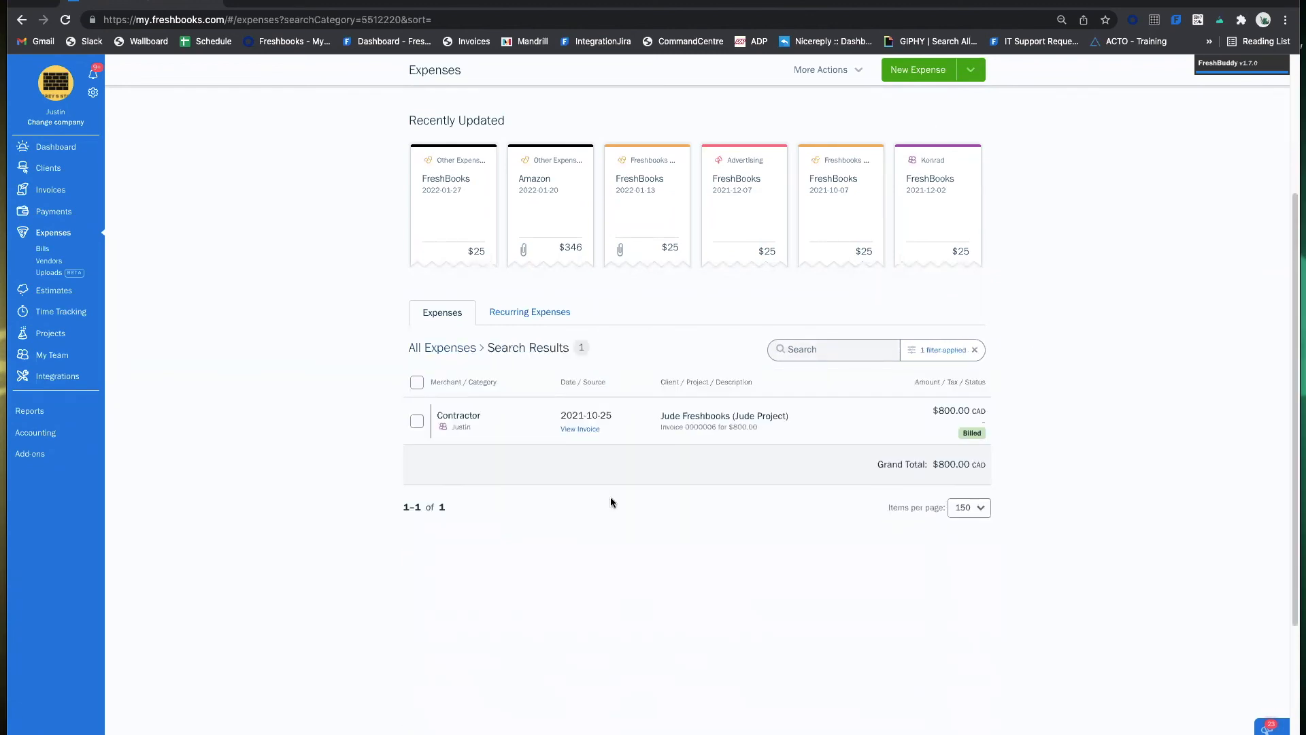
left_click(975, 347)
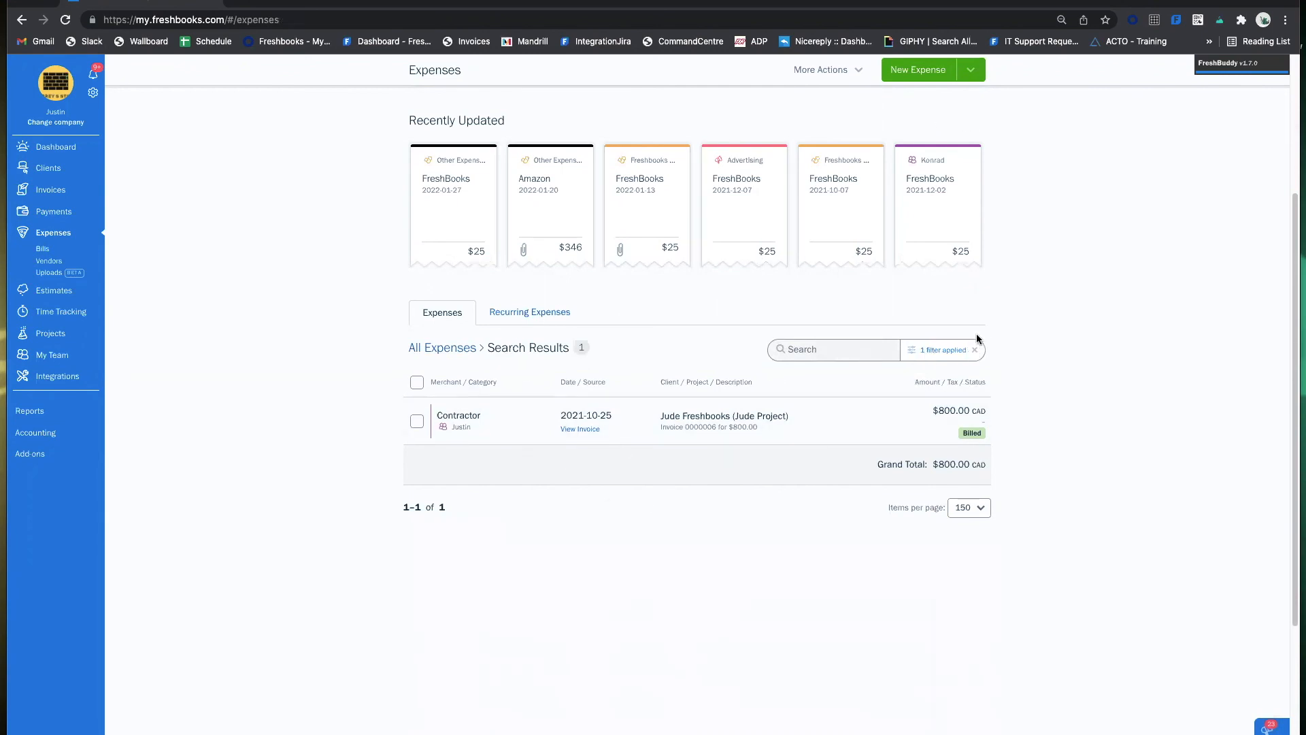
left_click(942, 351)
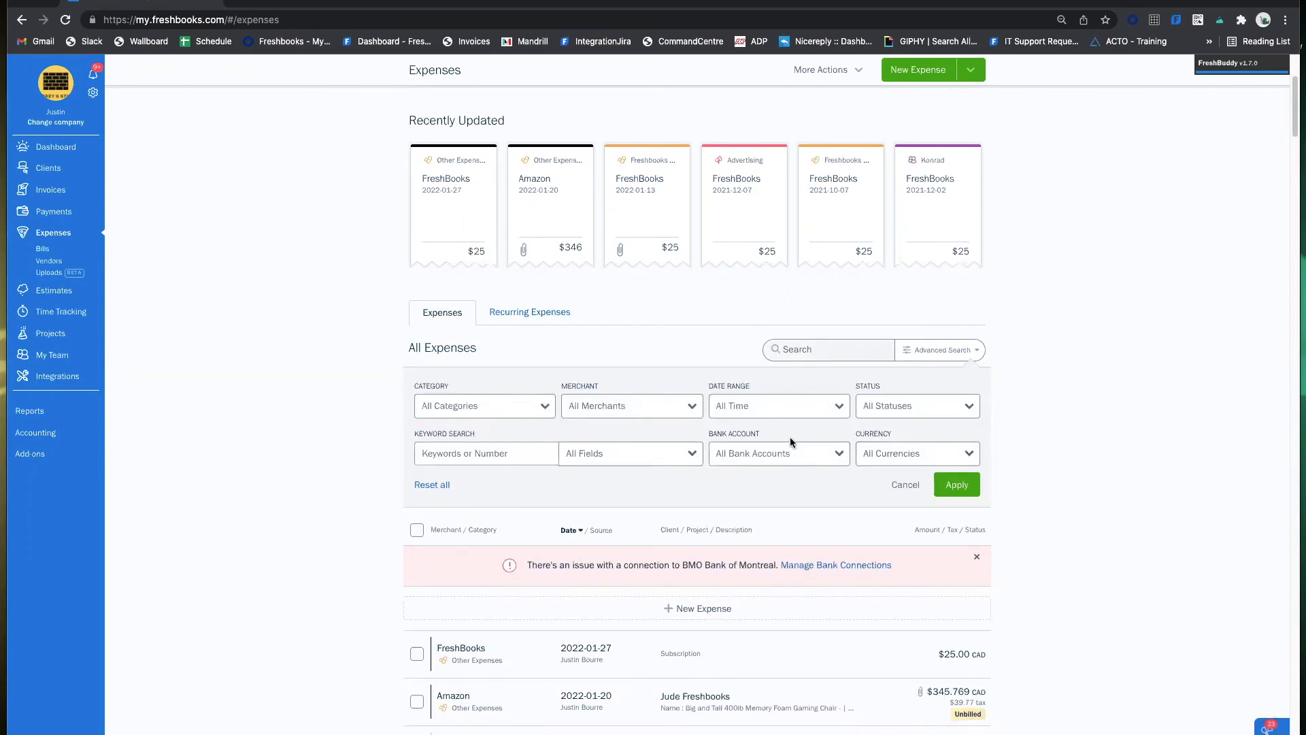
Filter expenses by the Chequing bank account, then clear that filter and reopen the search.
left_click(786, 462)
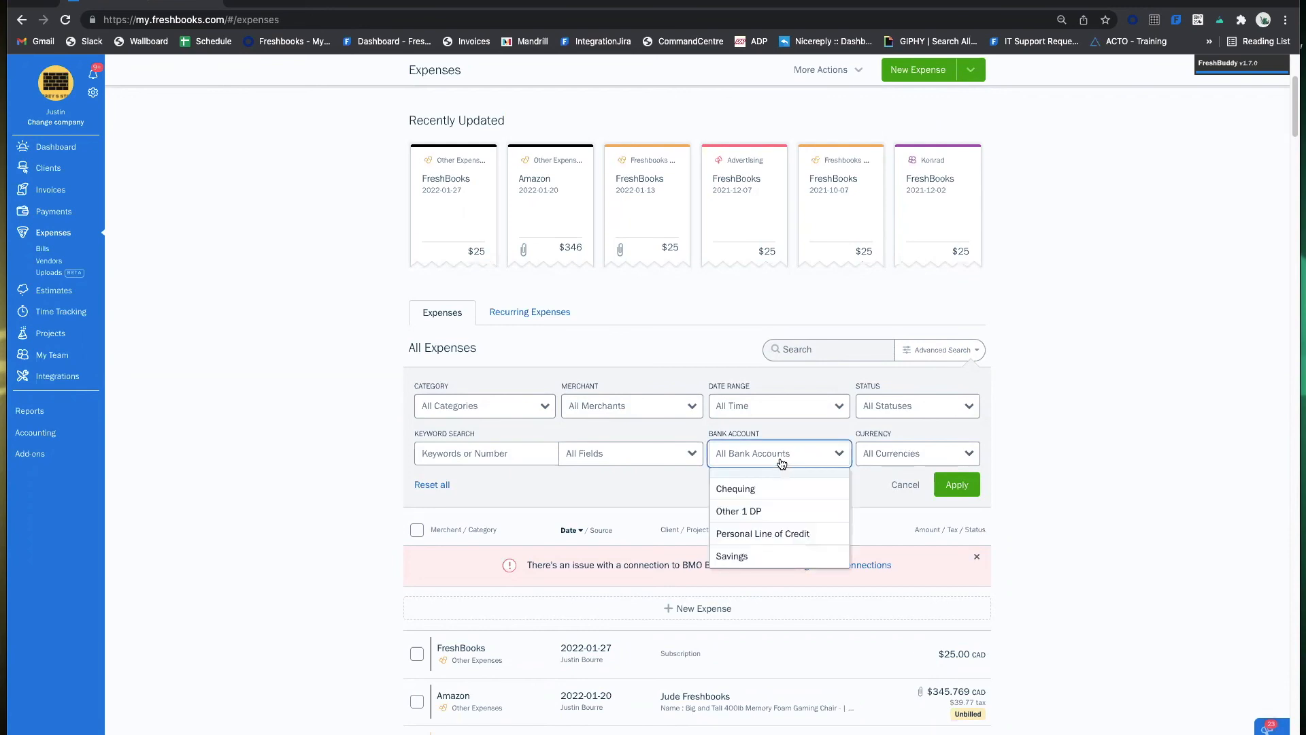
left_click(803, 488)
left_click(937, 484)
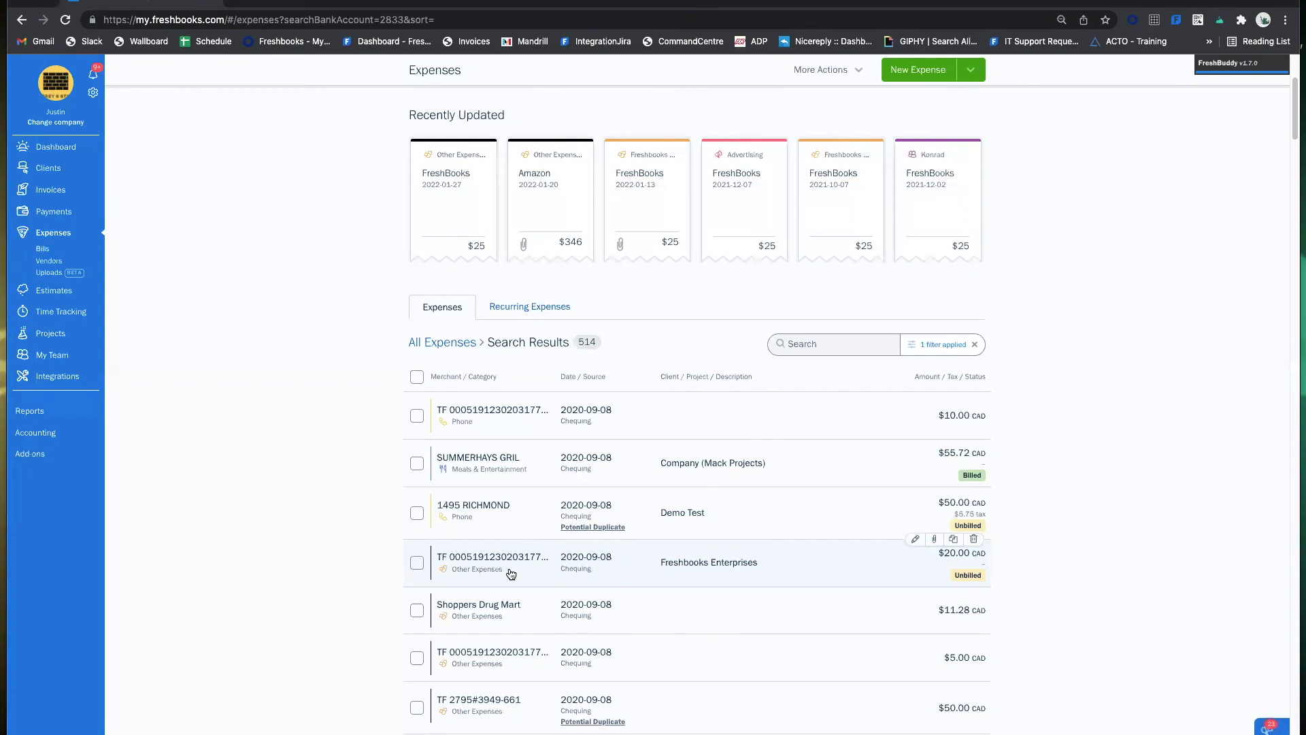
scroll(828, 429, "down", 1)
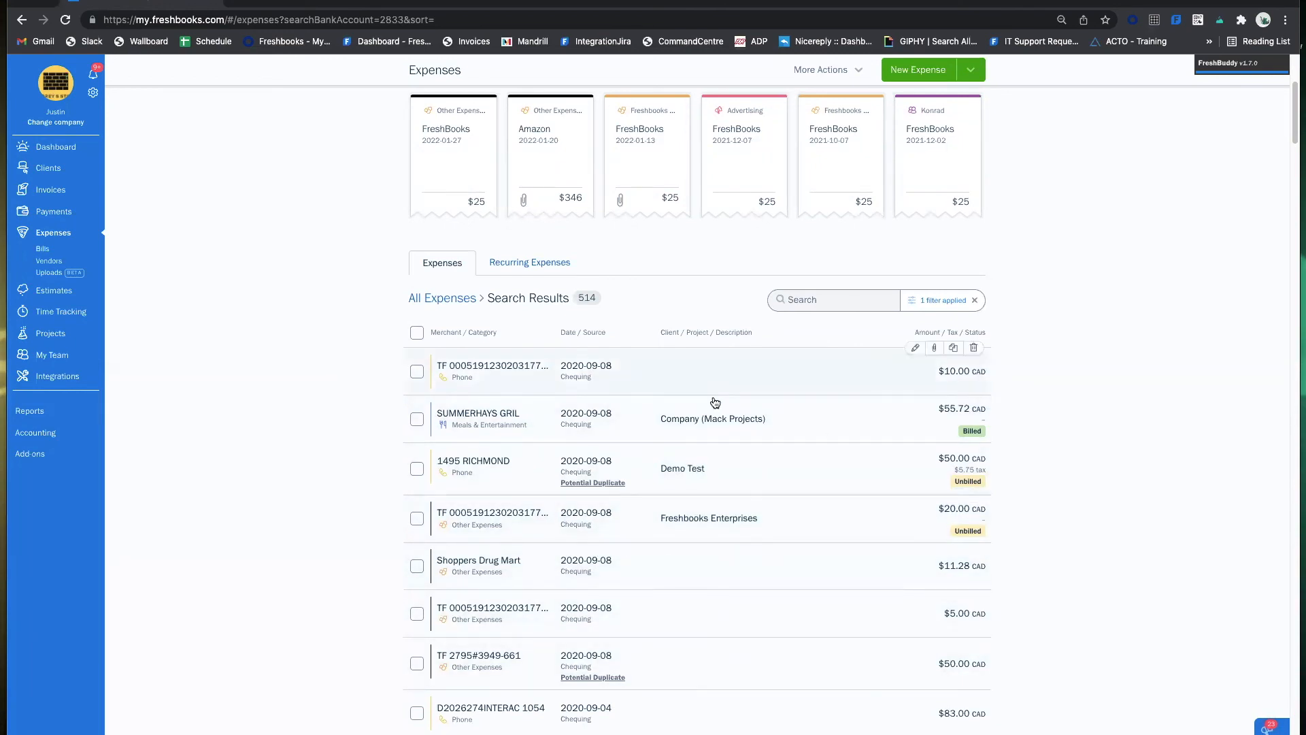
left_click(975, 302)
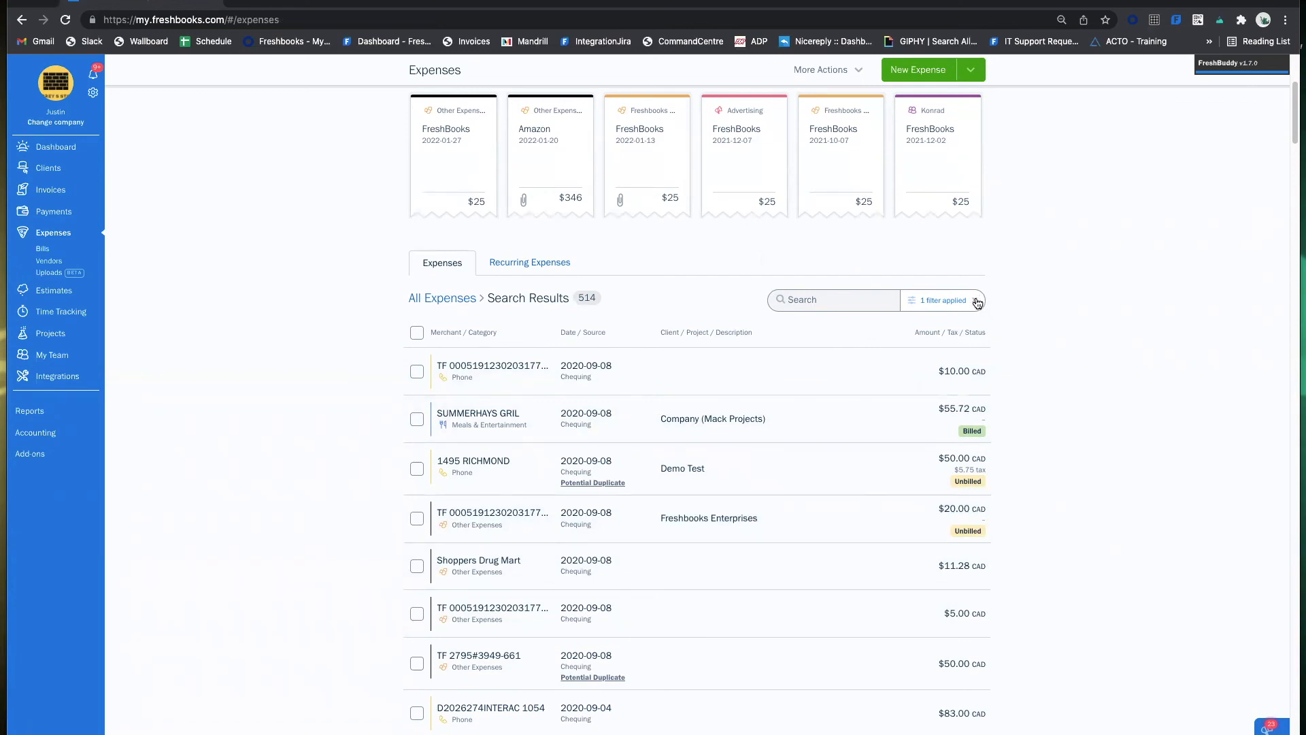
left_click(949, 306)
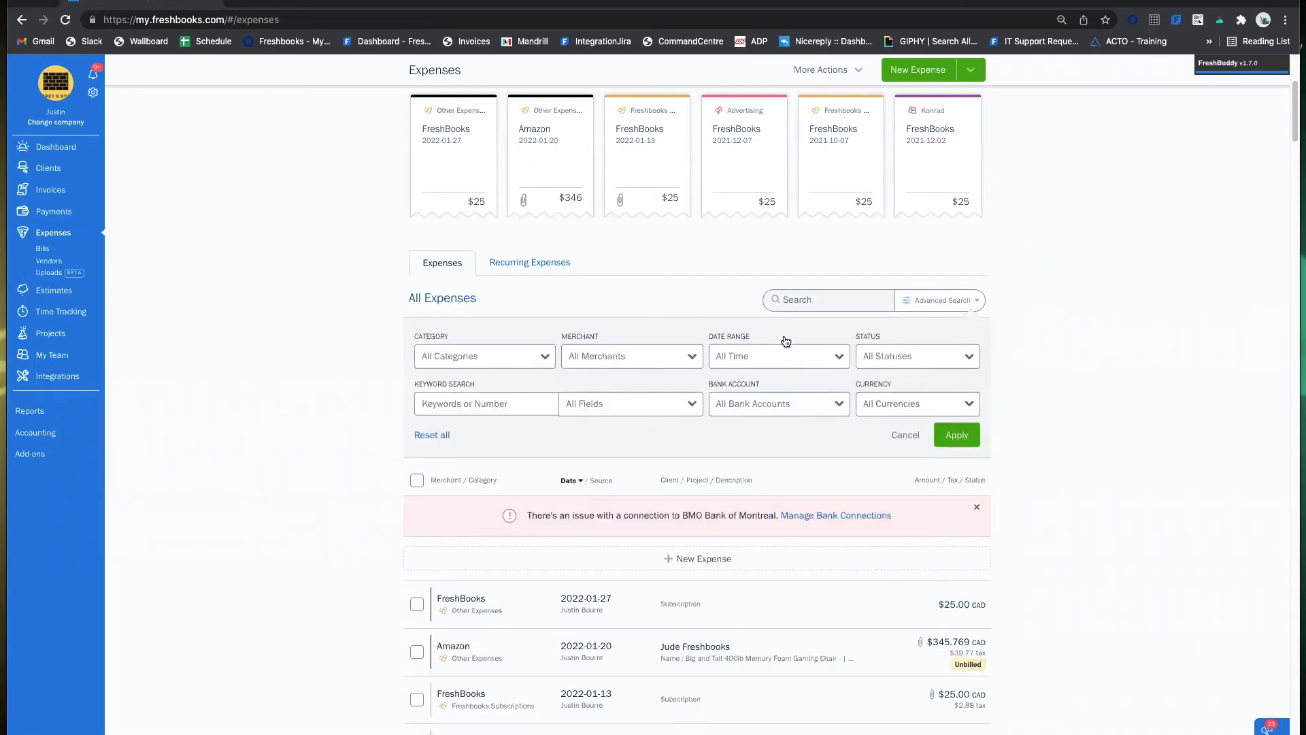
left_click(905, 435)
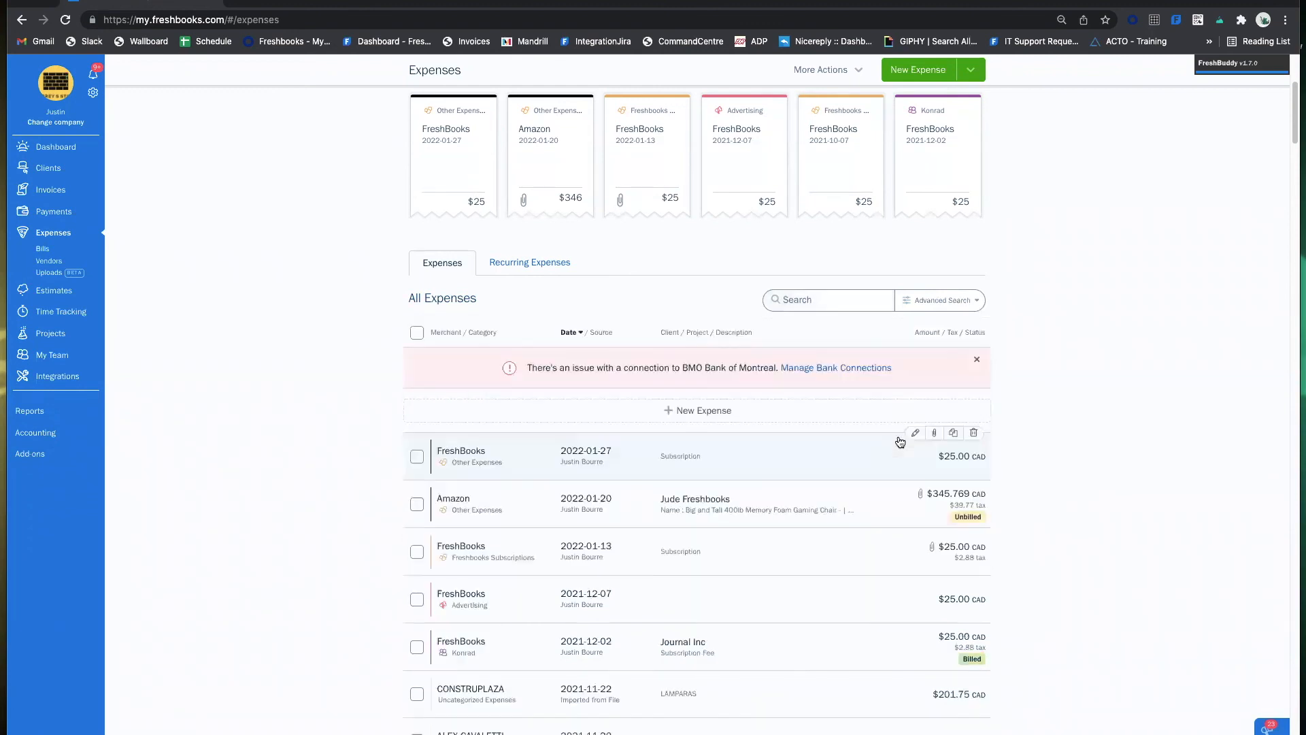
scroll(1005, 447, "down", 5)
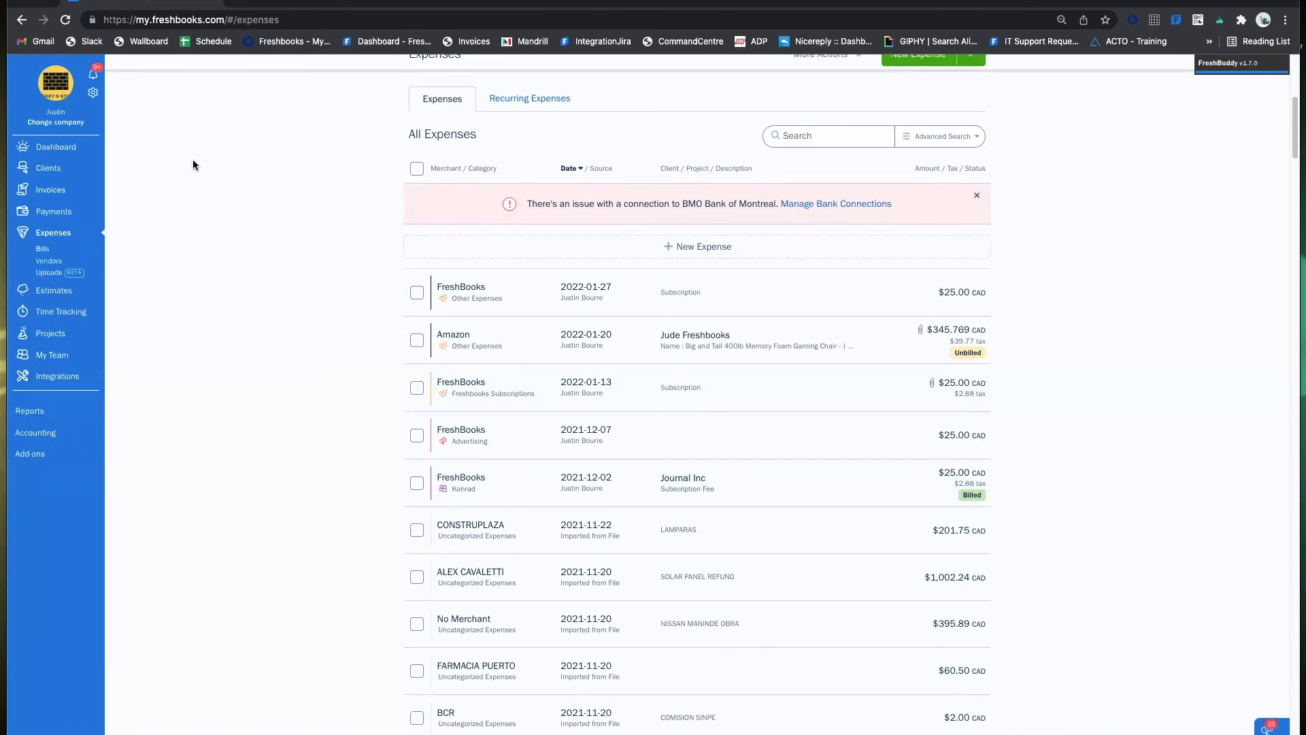
left_click(94, 94)
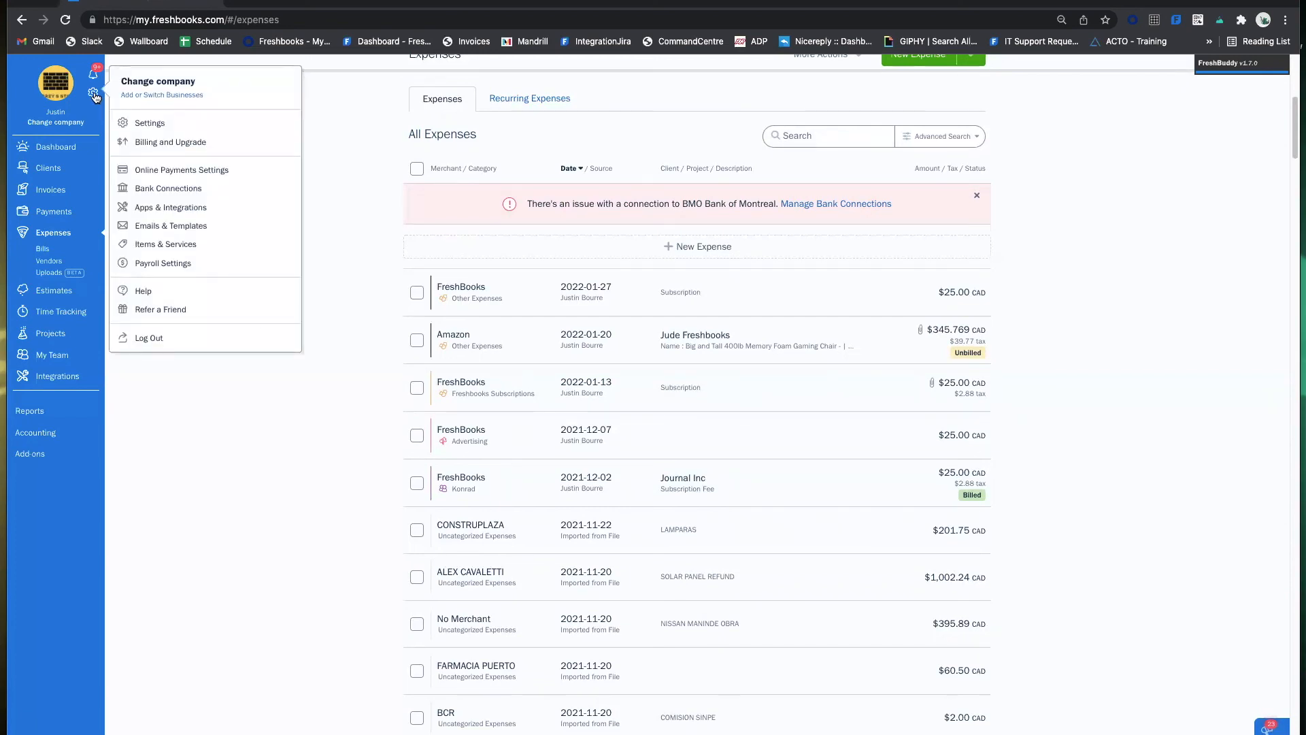
left_click(181, 170)
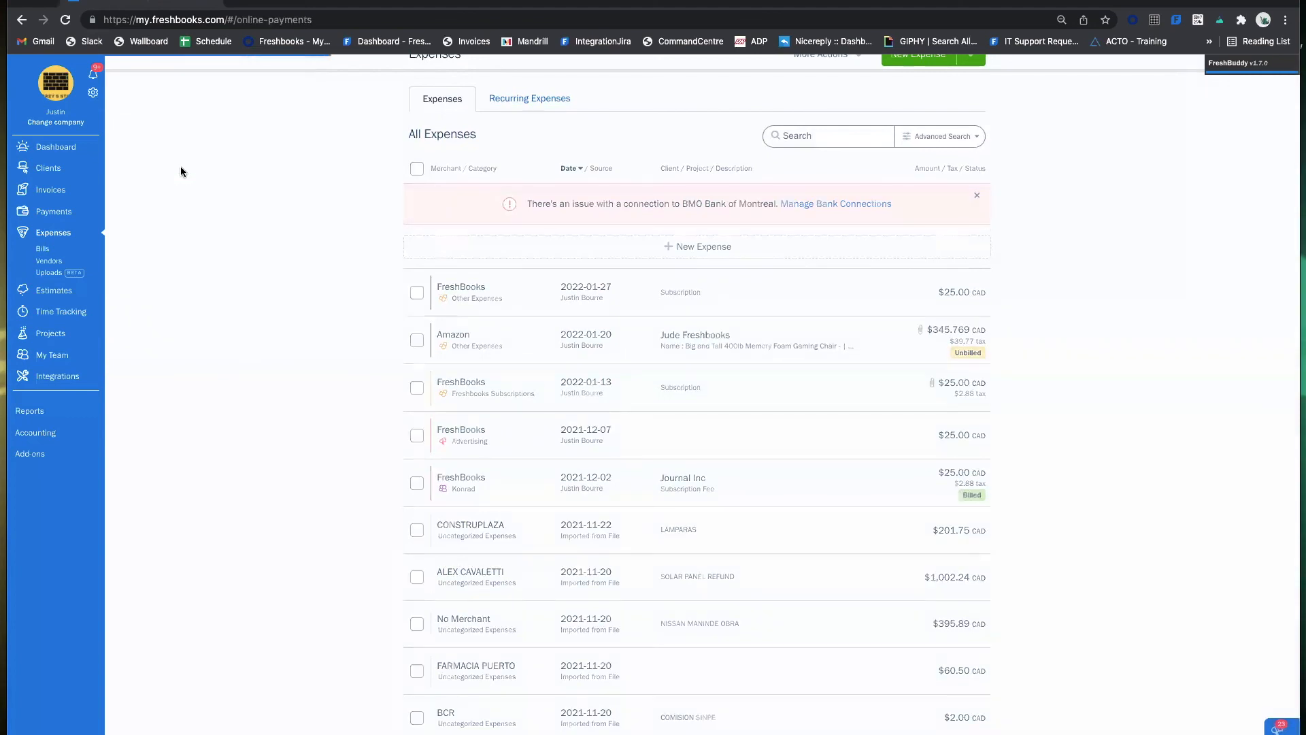
left_click(638, 109)
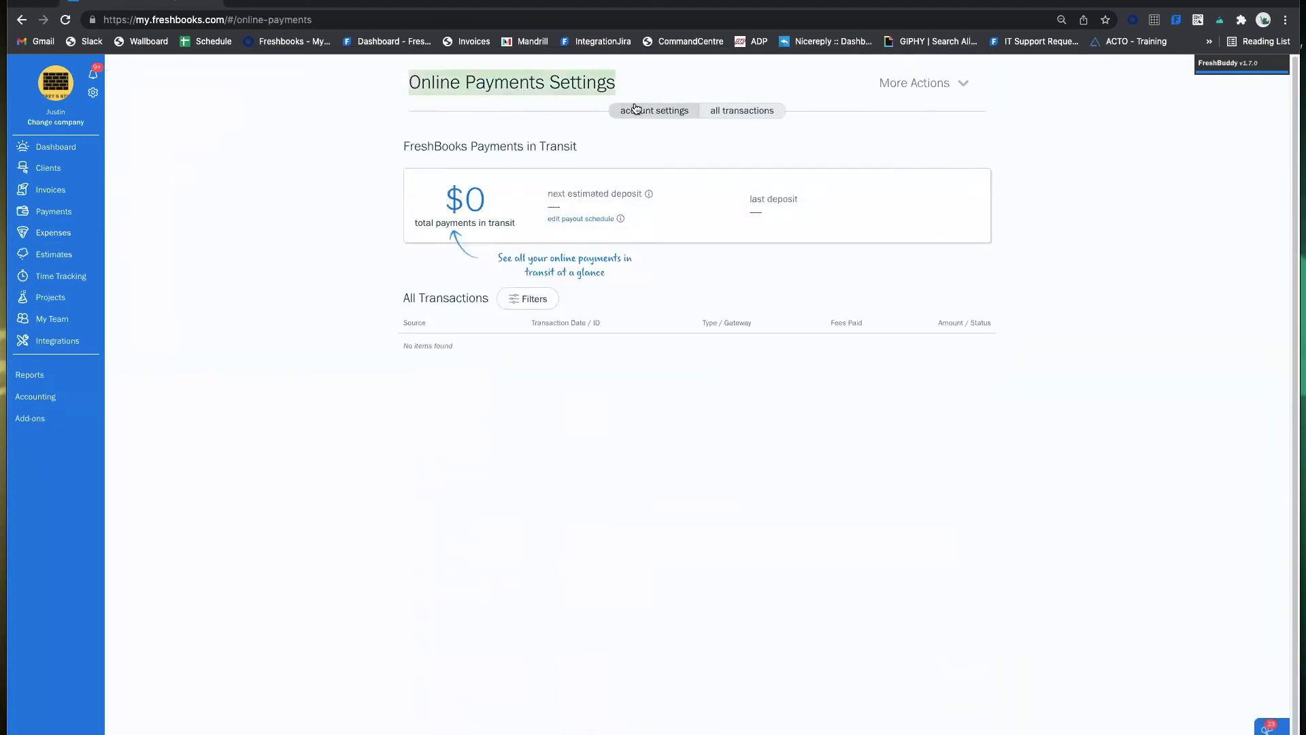
scroll(630, 100, "down", 2)
scroll(696, 297, "down", 3)
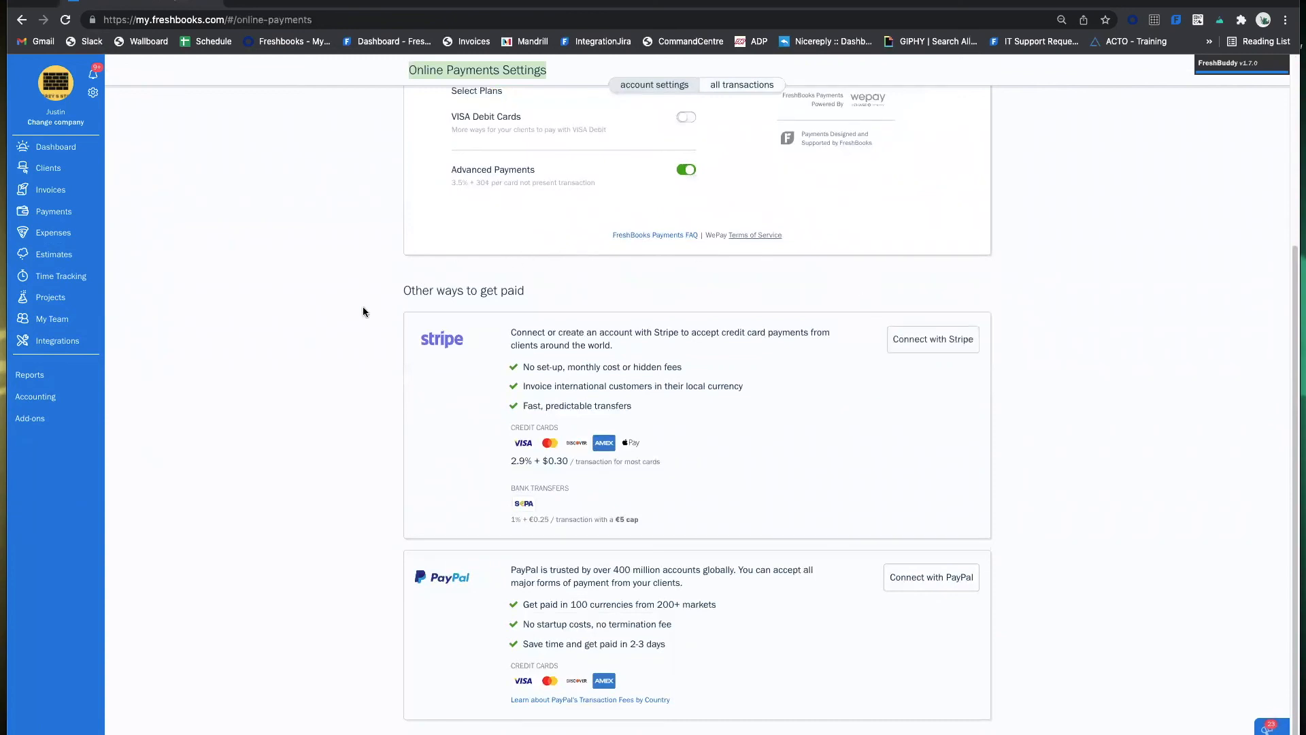
scroll(786, 183, "up", 4)
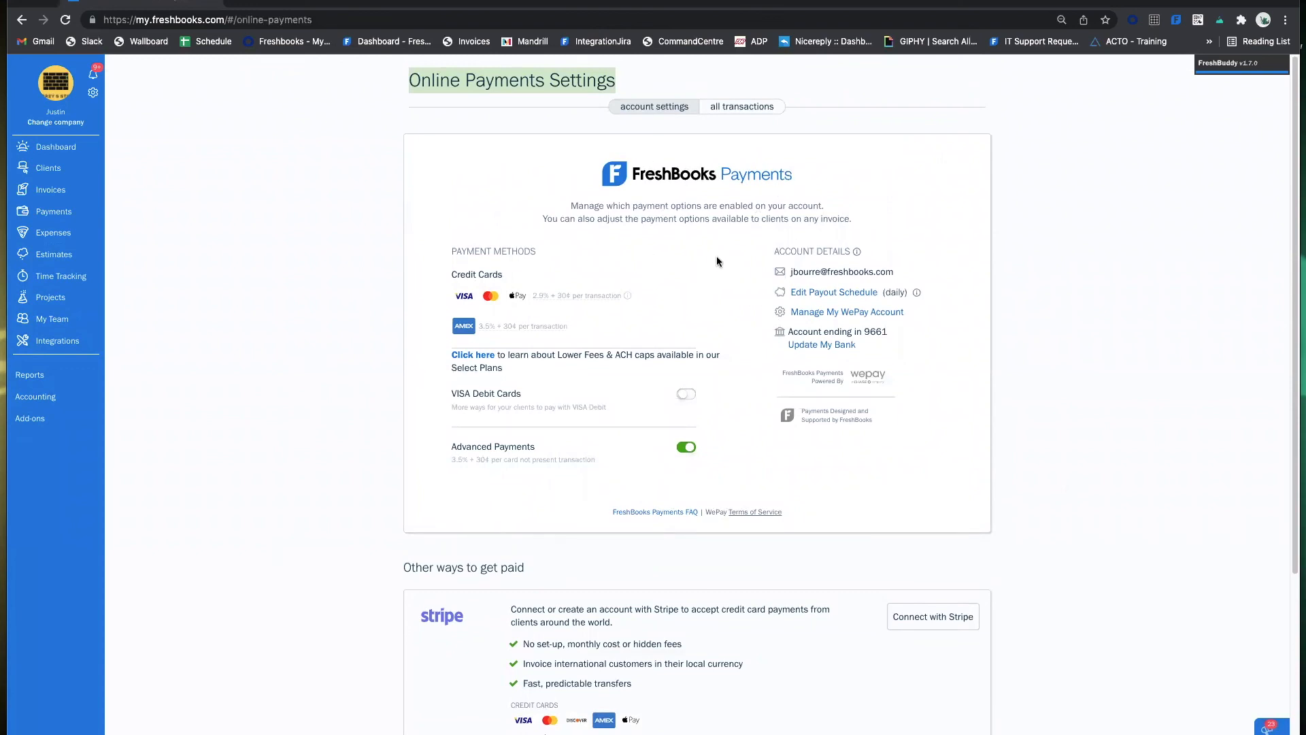
scroll(717, 259, "down", 4)
scroll(720, 283, "up", 4)
scroll(776, 279, "down", 4)
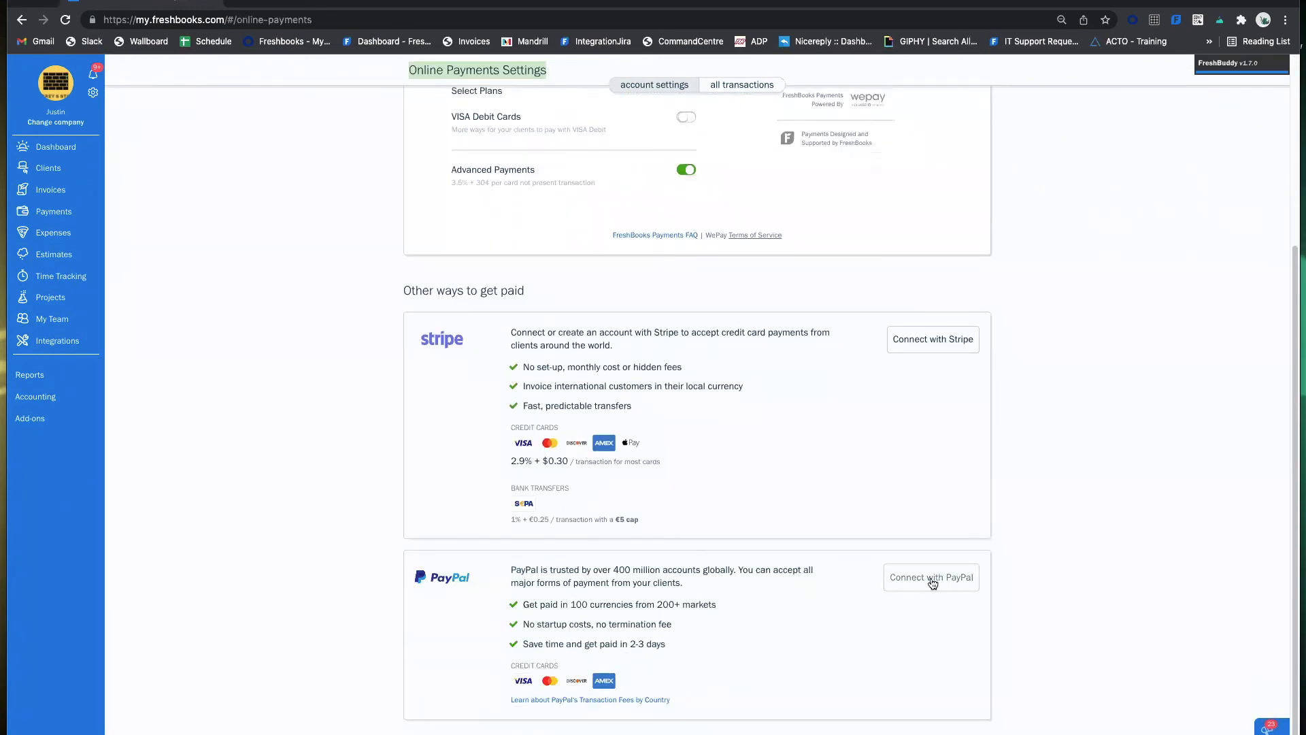
scroll(929, 319, "up", 4)
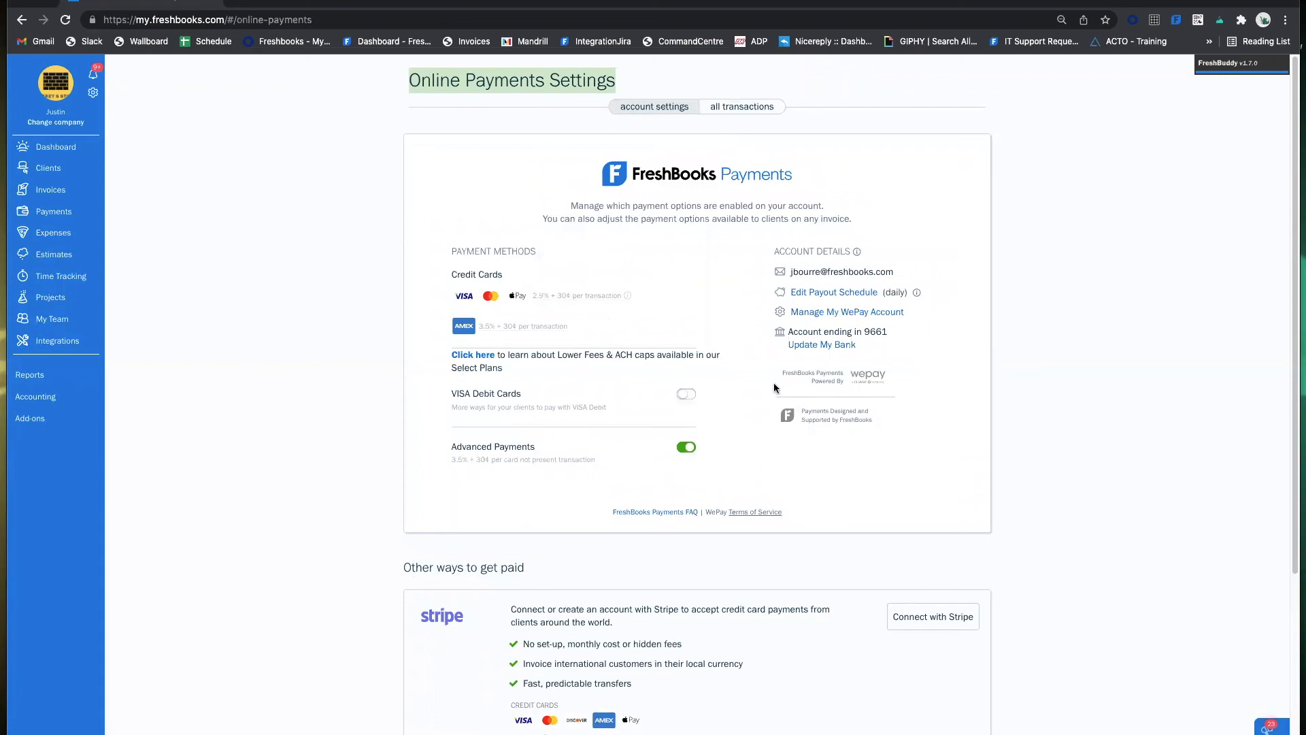
scroll(686, 463, "down", 3)
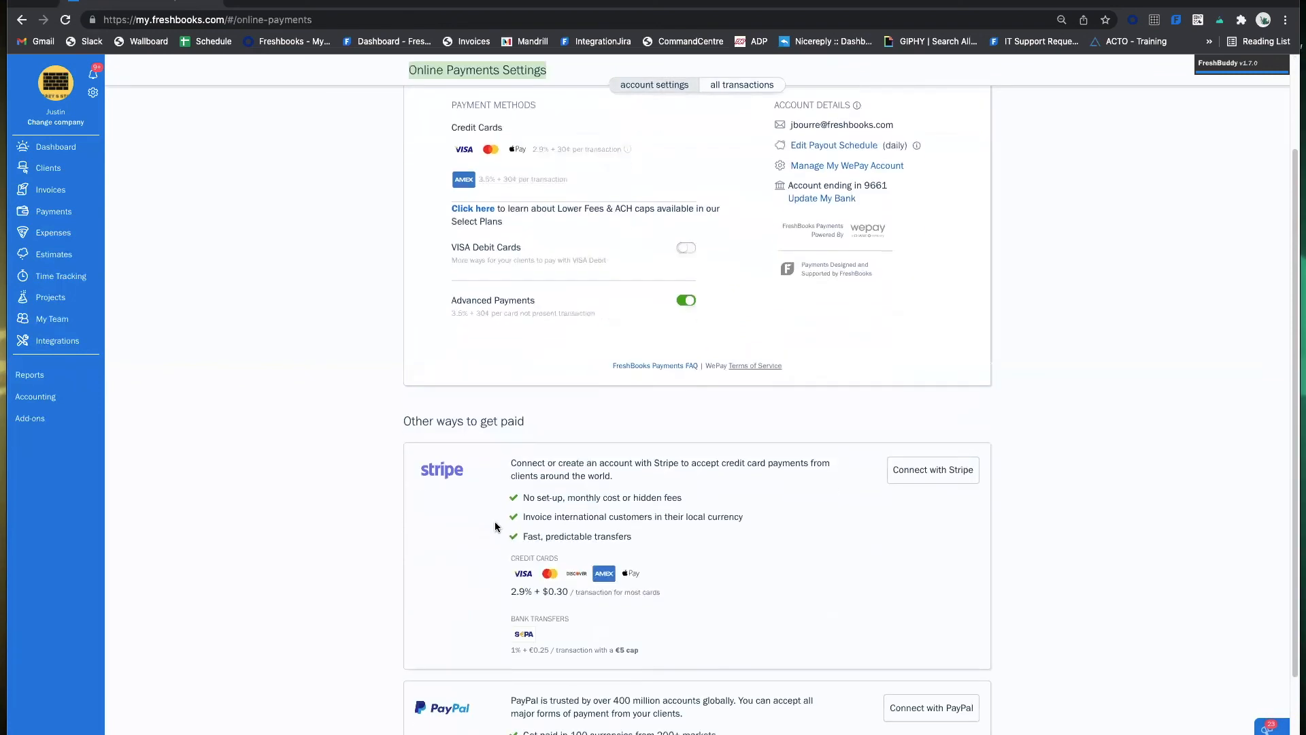
scroll(873, 487, "up", 3)
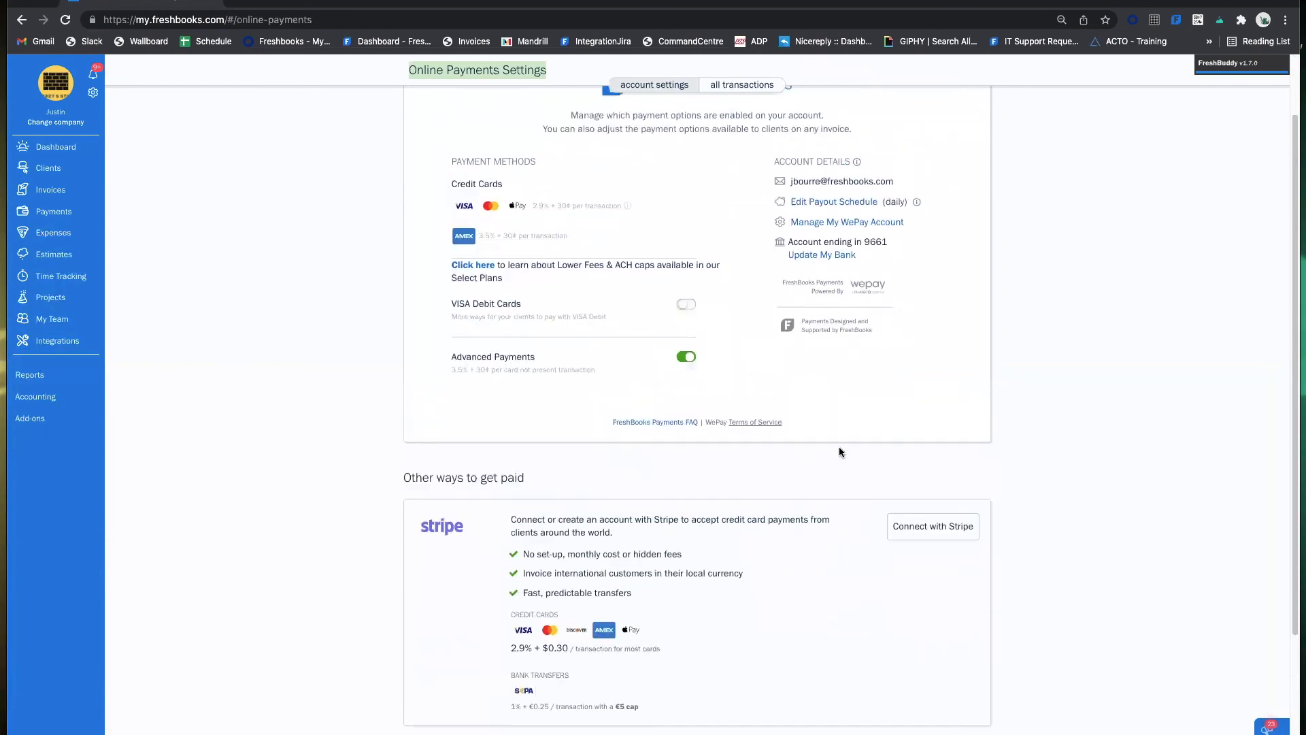
double_click(885, 331)
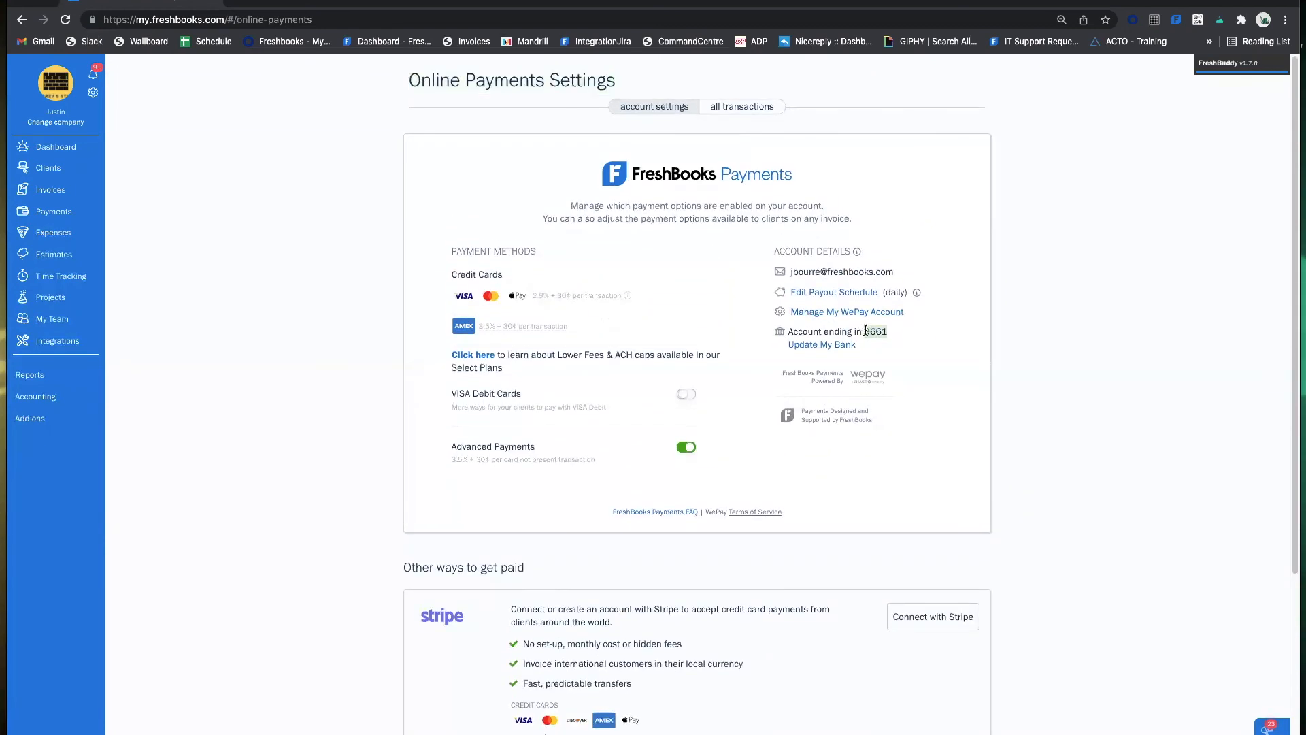
left_click(929, 356)
scroll(702, 340, "down", 3)
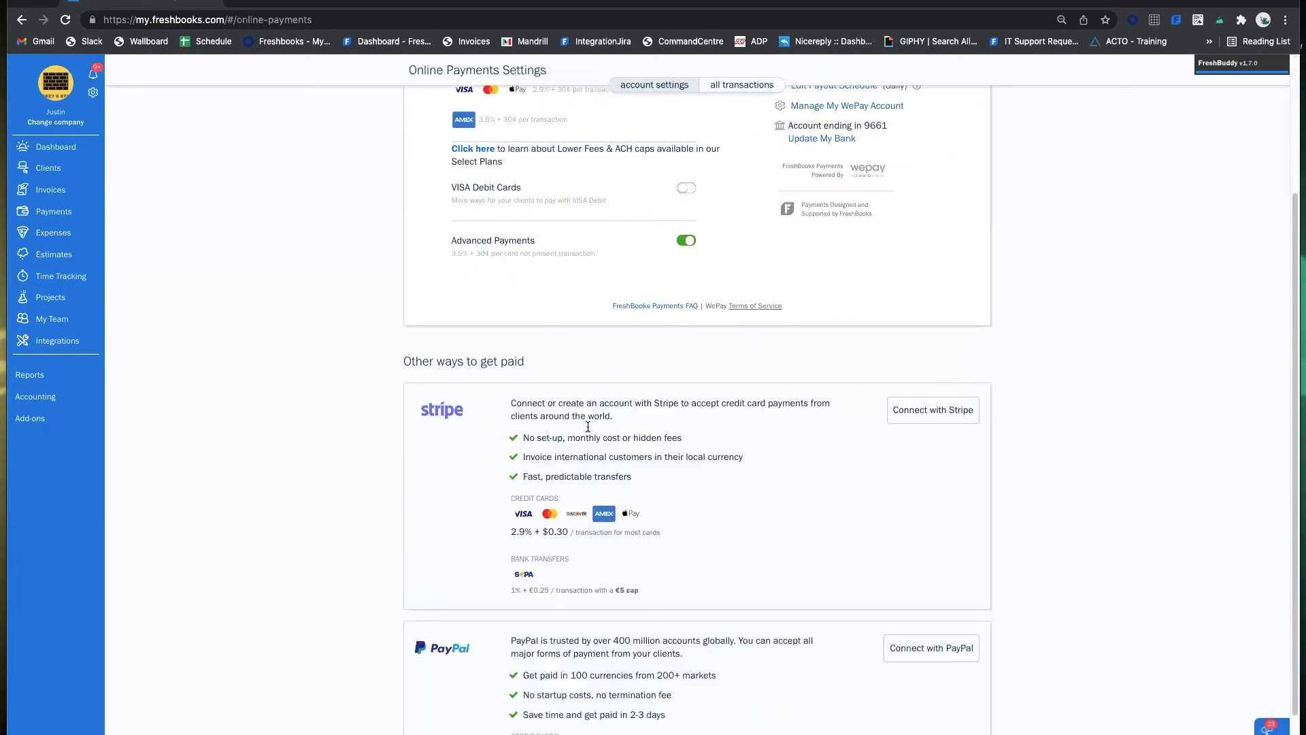
scroll(602, 428, "up", 3)
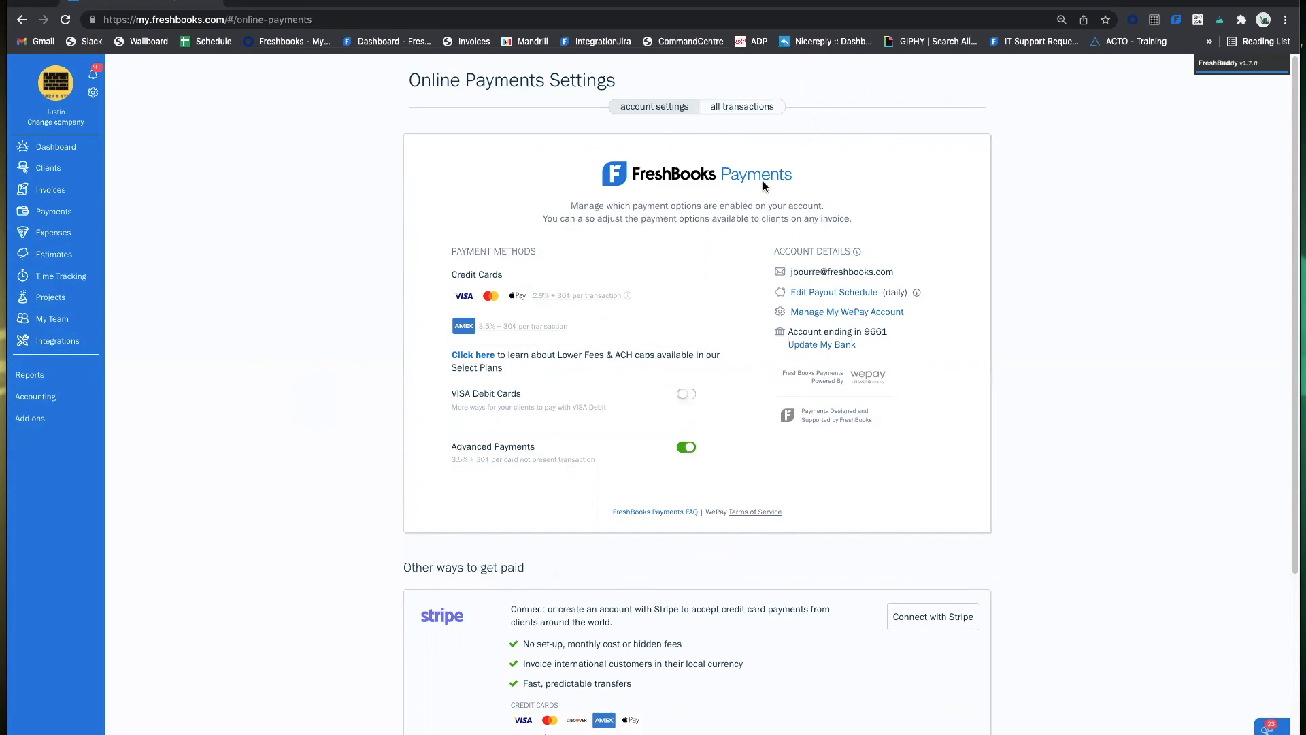
scroll(762, 226, "down", 4)
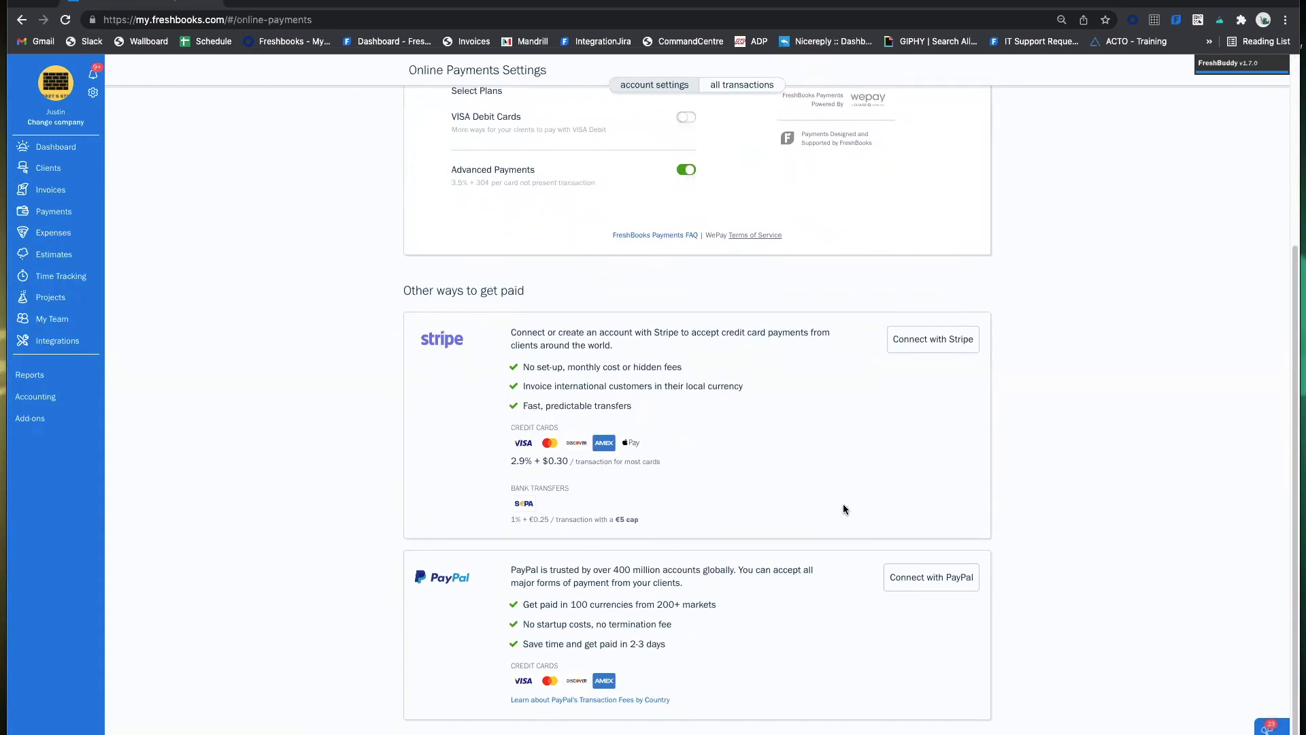
scroll(623, 390, "up", 4)
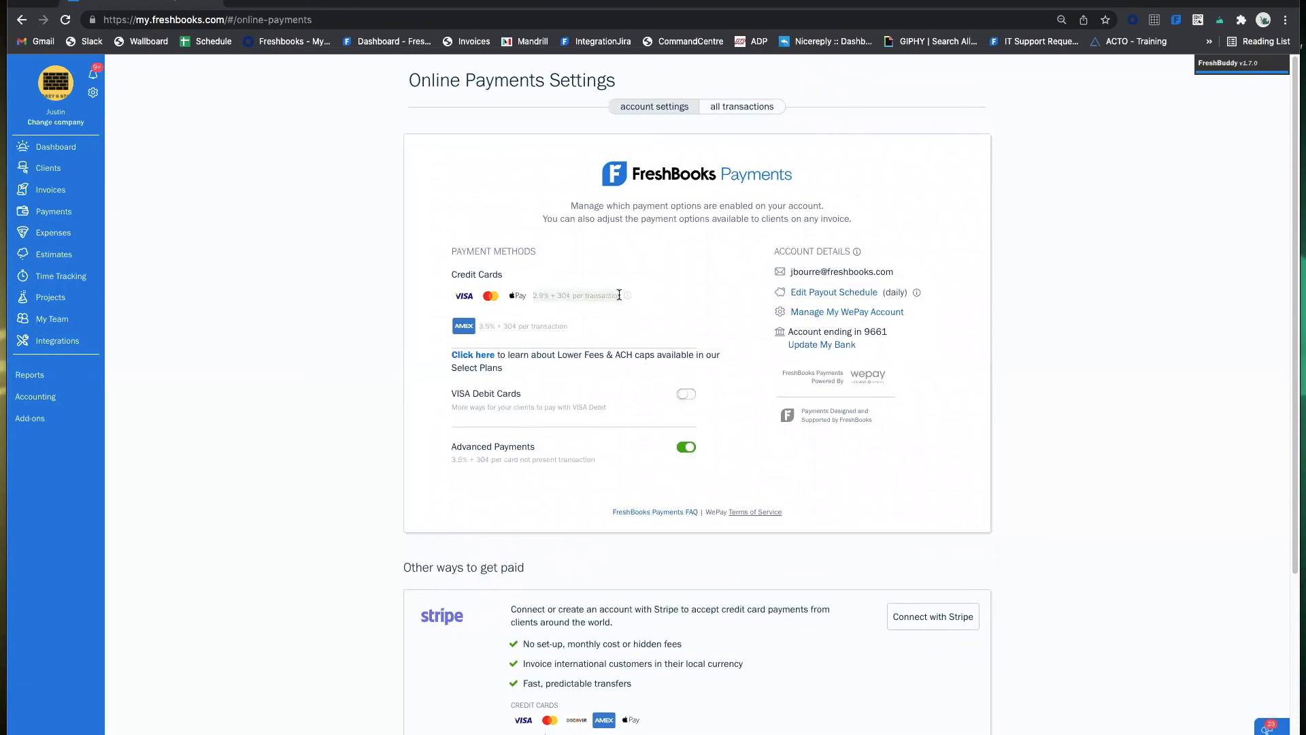
mouse_move(624, 298)
scroll(585, 332, "down", 4)
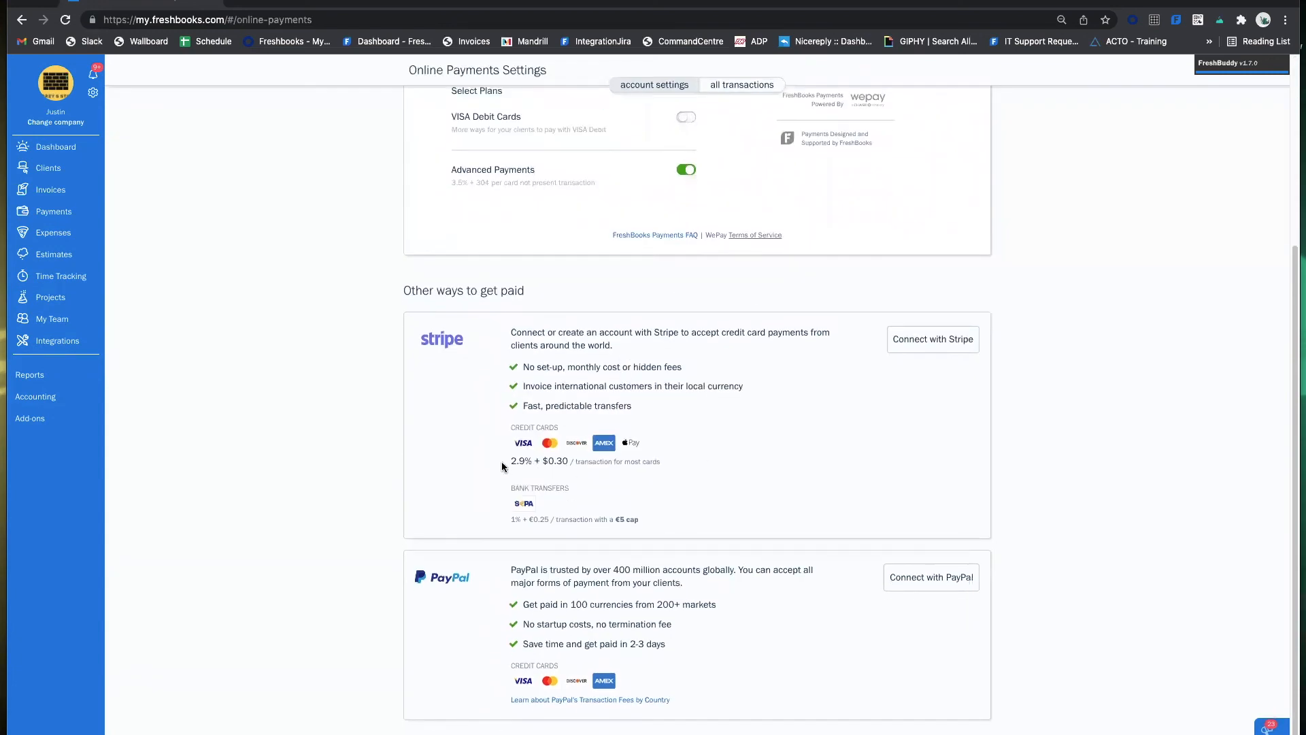
triple_click(516, 461)
scroll(559, 528, "up", 2)
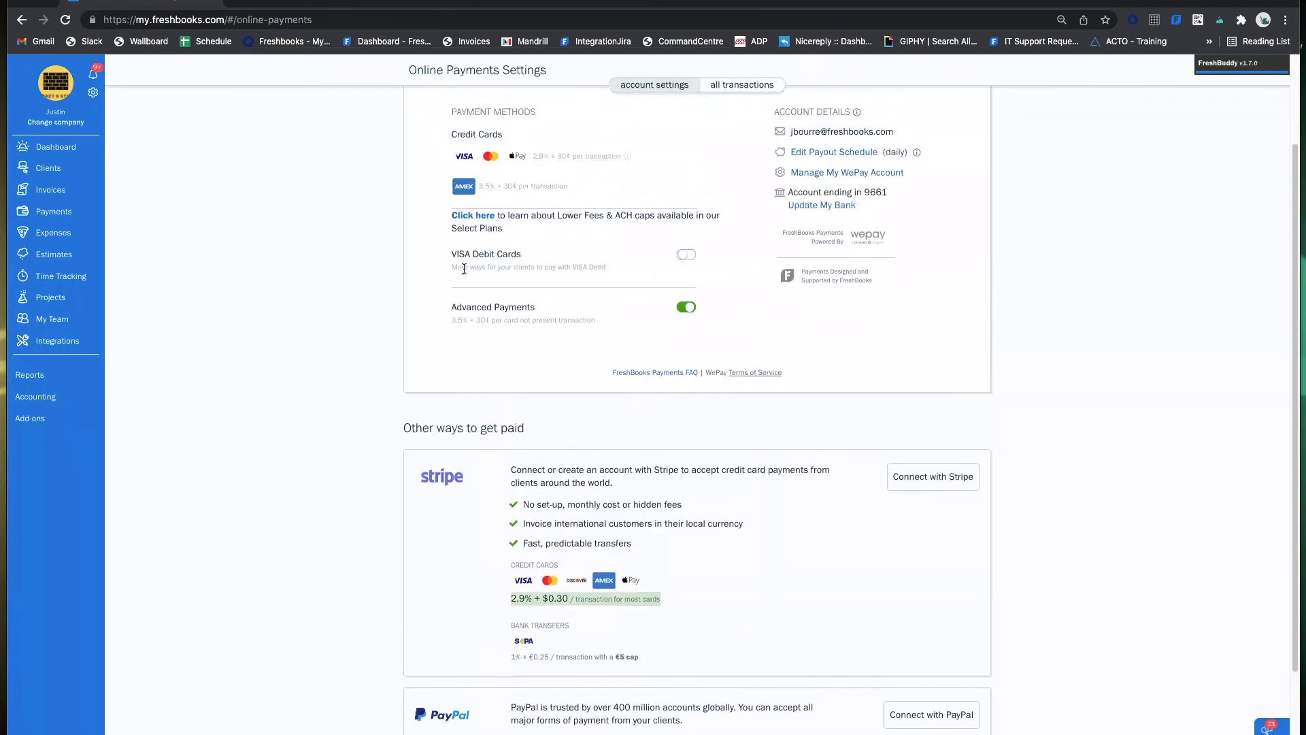
scroll(607, 435, "down", 2)
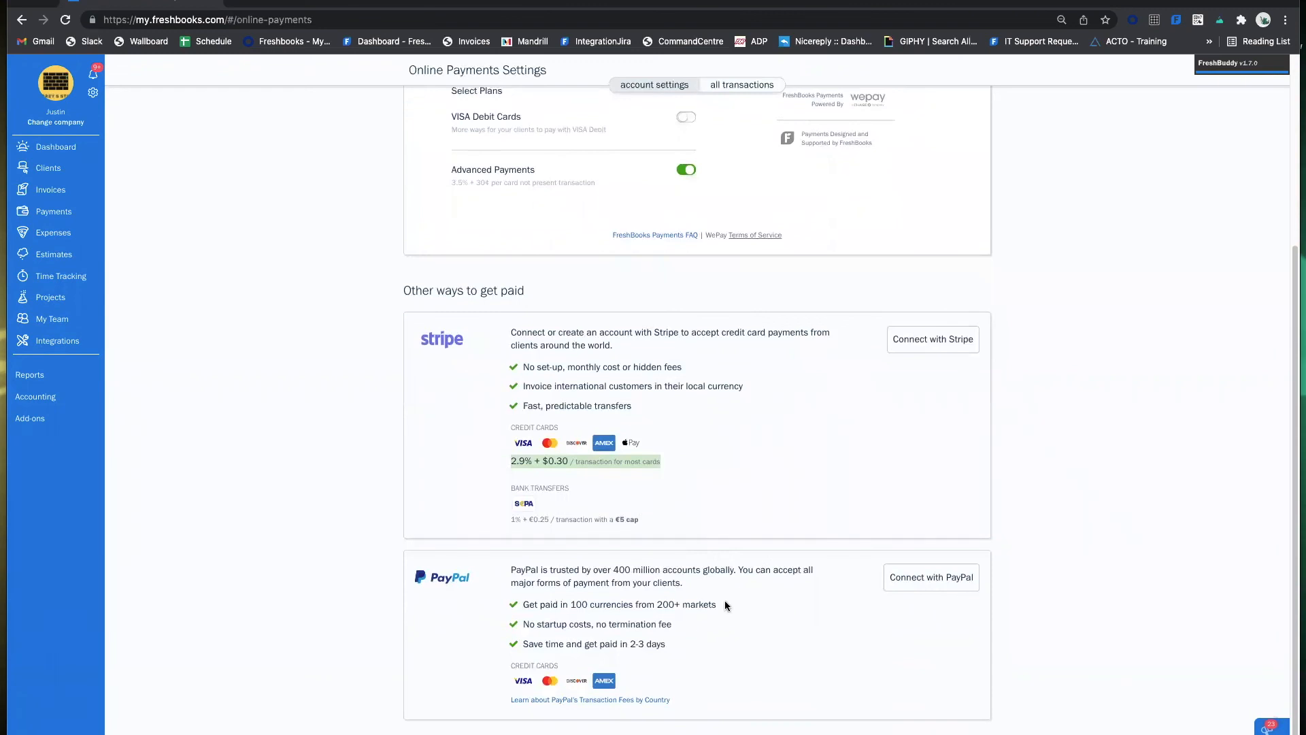
scroll(643, 511, "up", 4)
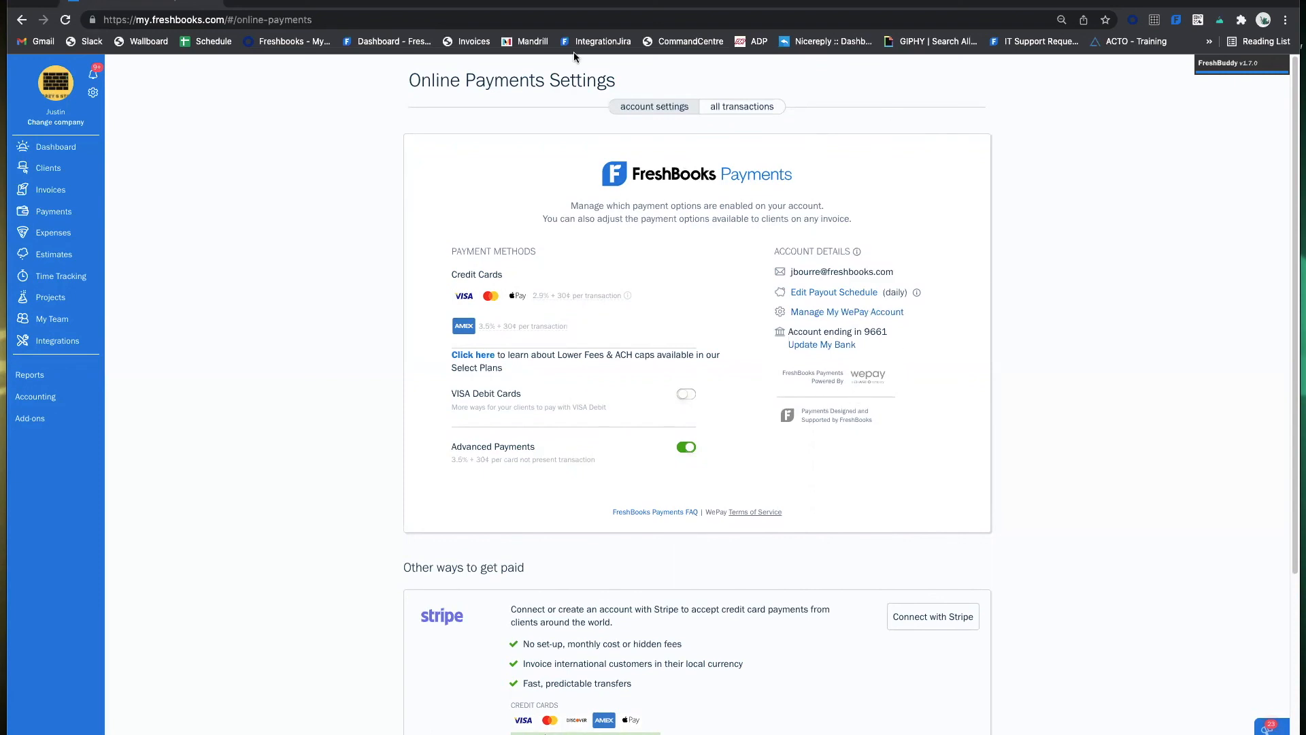
Go to Invoices from the sidebar and scroll through the outstanding totals and invoice list.
left_click(45, 187)
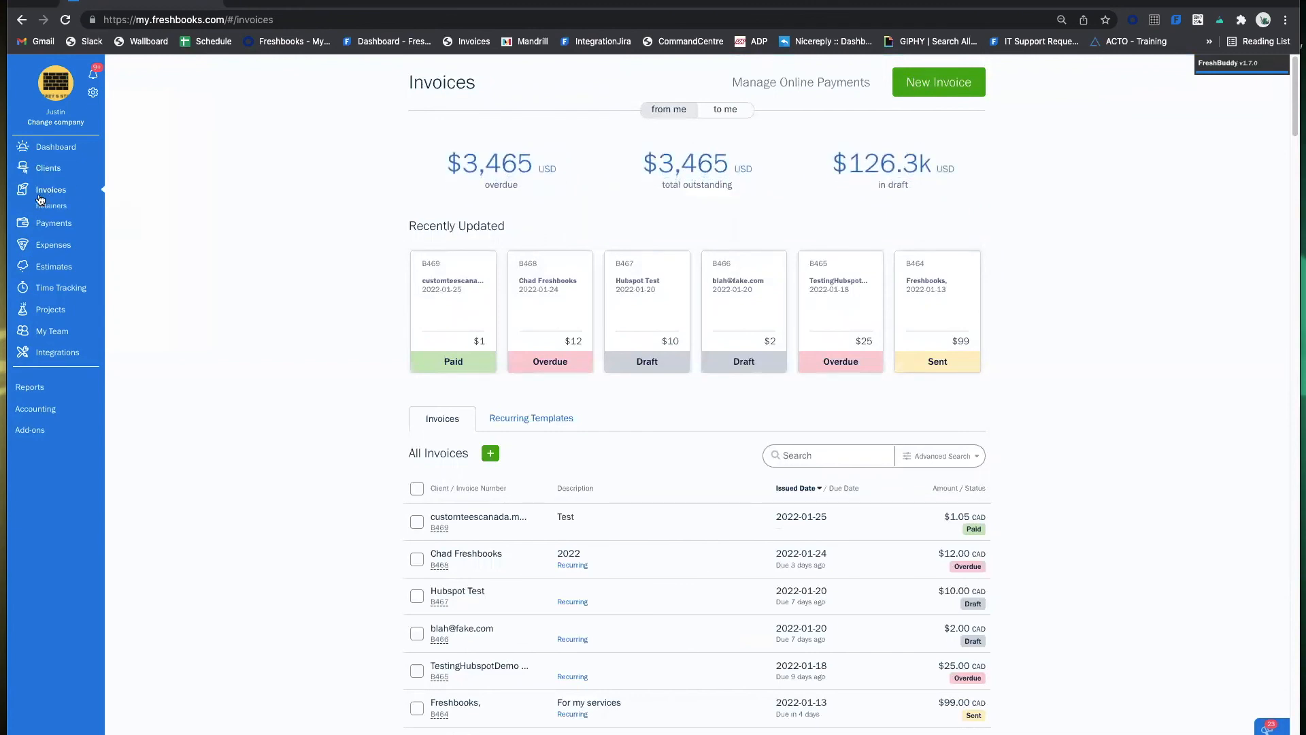
scroll(642, 392, "down", 2)
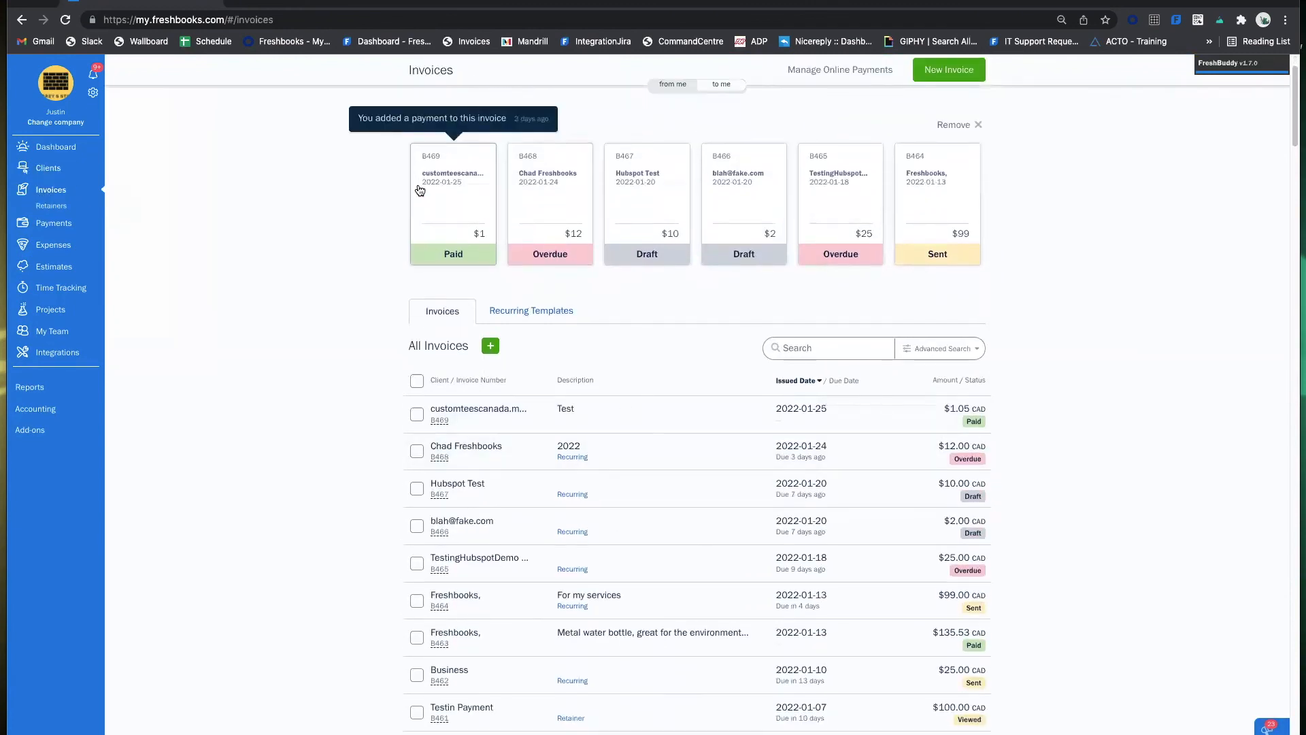
scroll(874, 244, "down", 3)
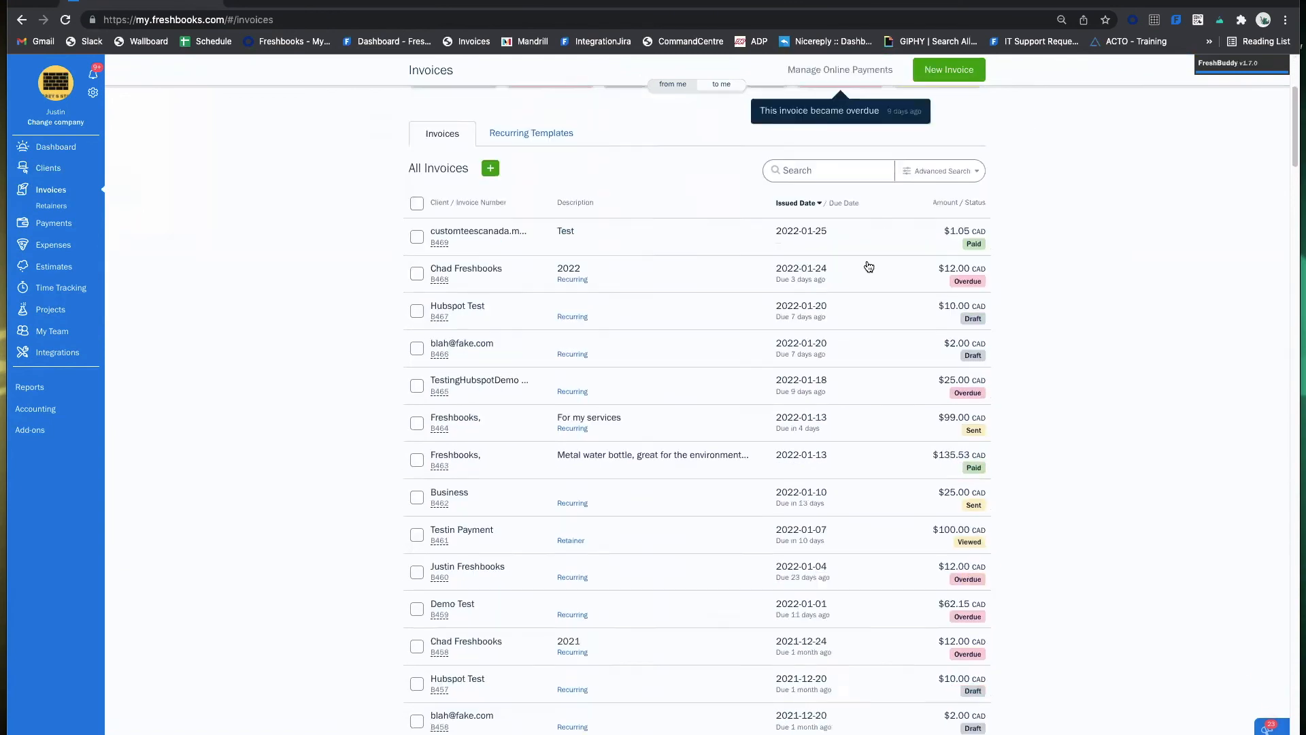
scroll(704, 437, "up", 5)
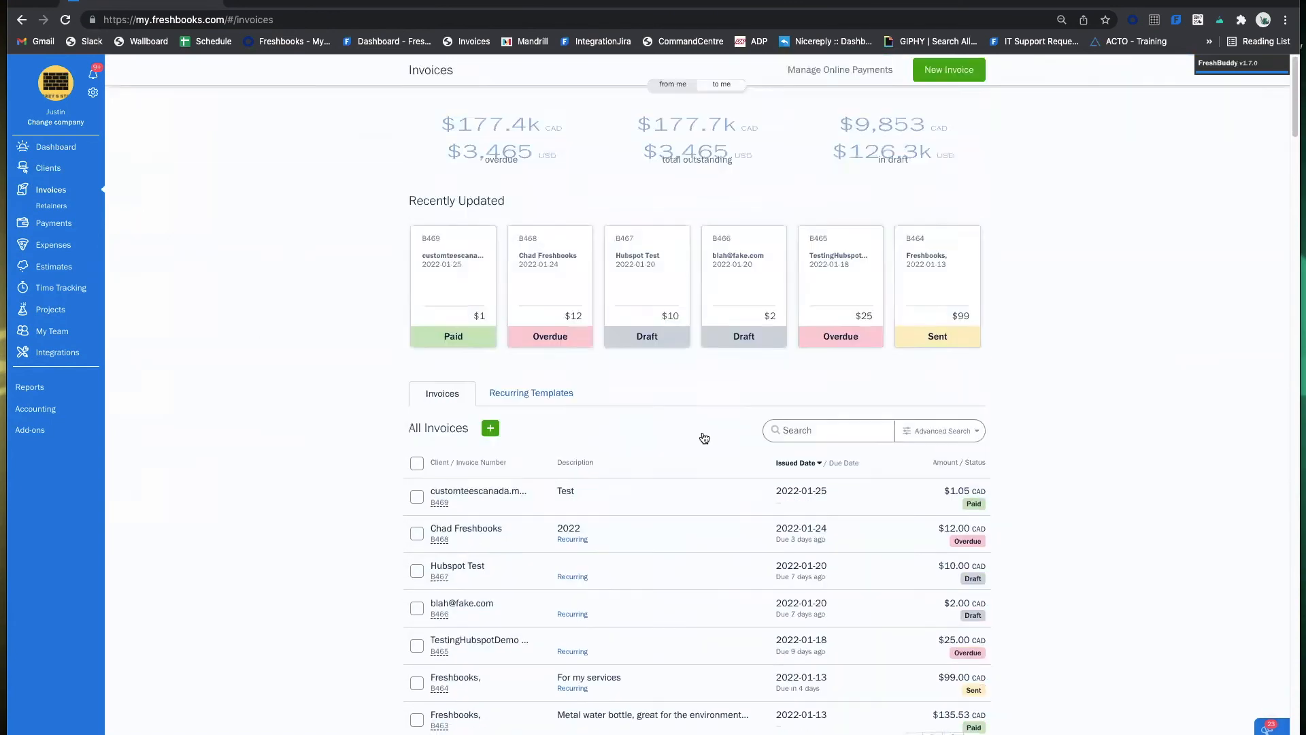
Create a new invoice, change the phone number's last four digits to 1111, and bill the existing test client.
left_click(950, 92)
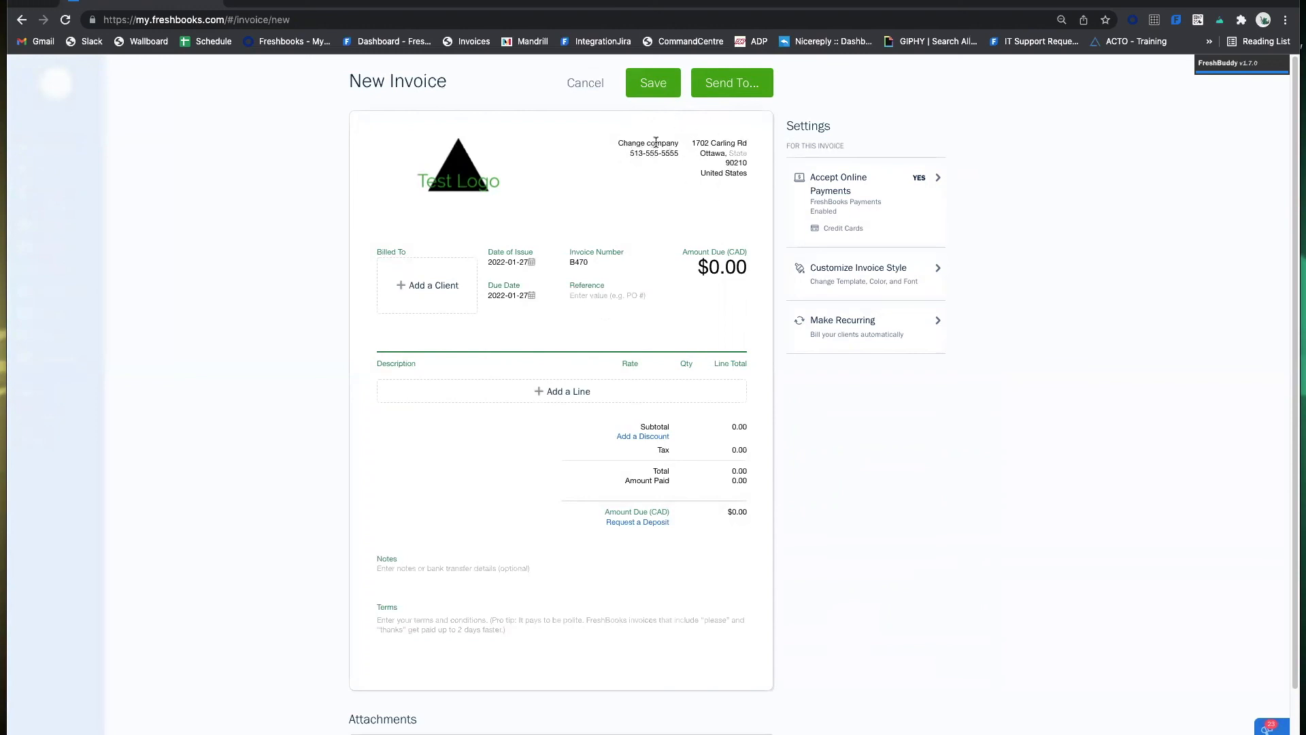
left_click(676, 151)
key("BackSpace")
key("BackSpace")
key("BackSpace")
key("BackSpace")
type("1111")
left_click(684, 182)
left_click(424, 291)
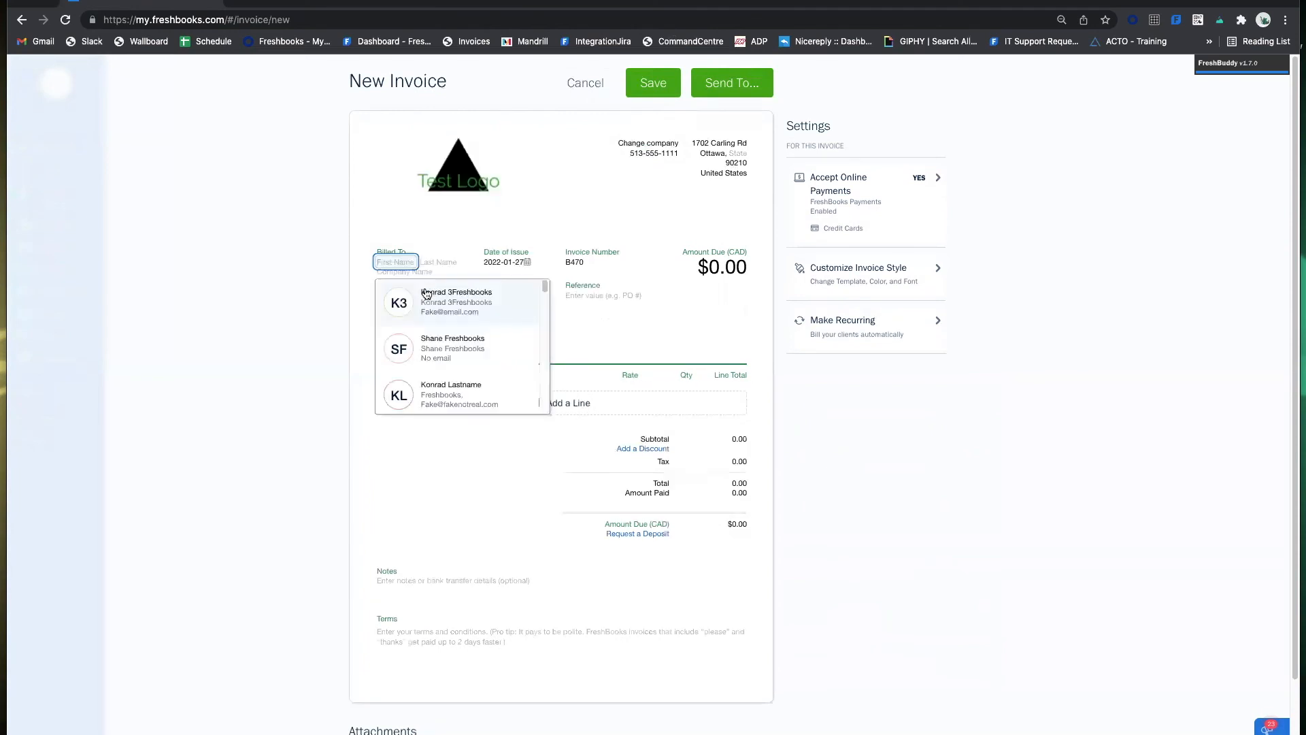
left_click(486, 302)
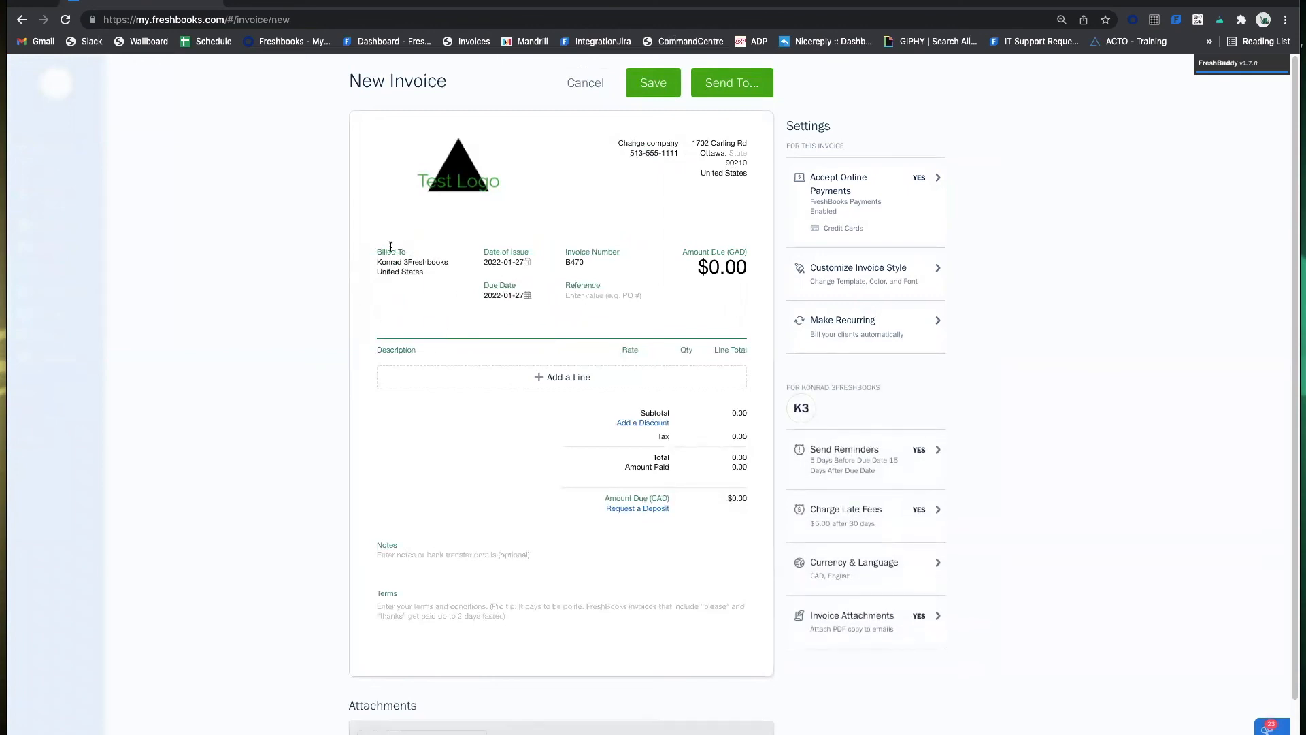
left_click(432, 275)
left_click(440, 313)
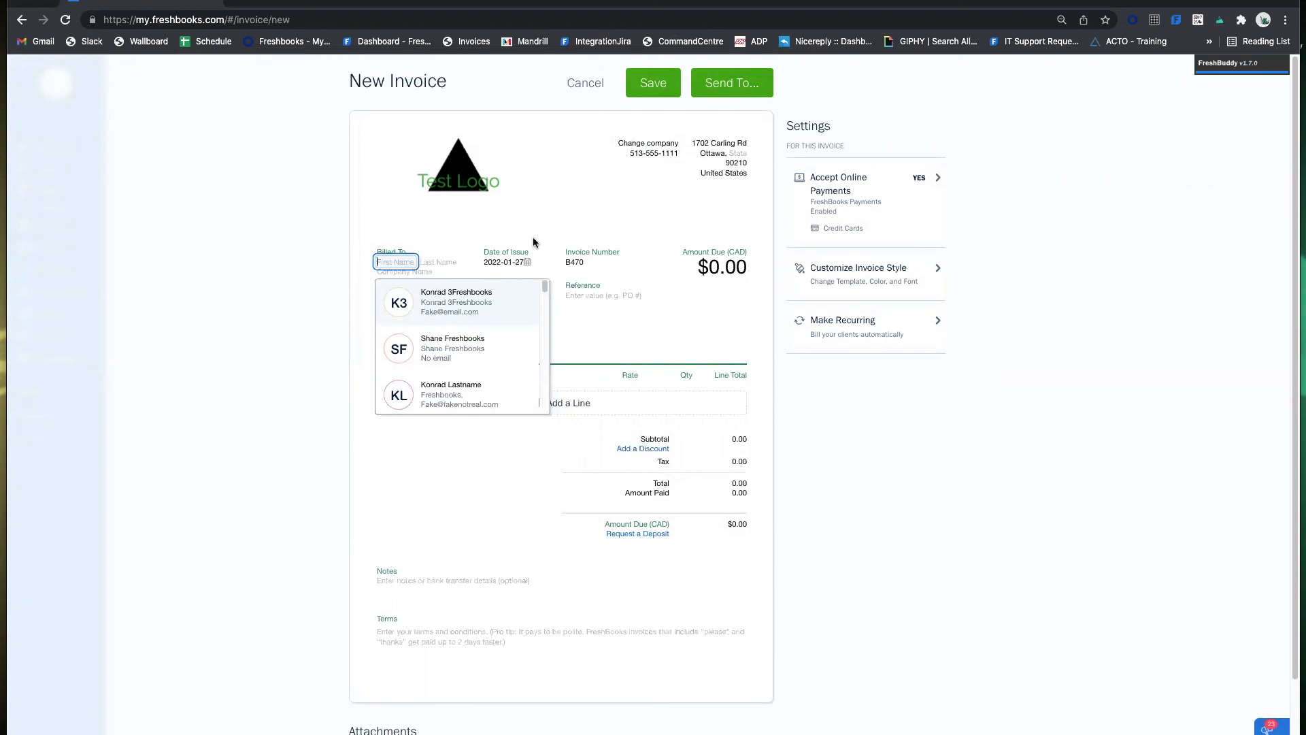
type("Justin")
key("Tab")
type("3Freshbooks")
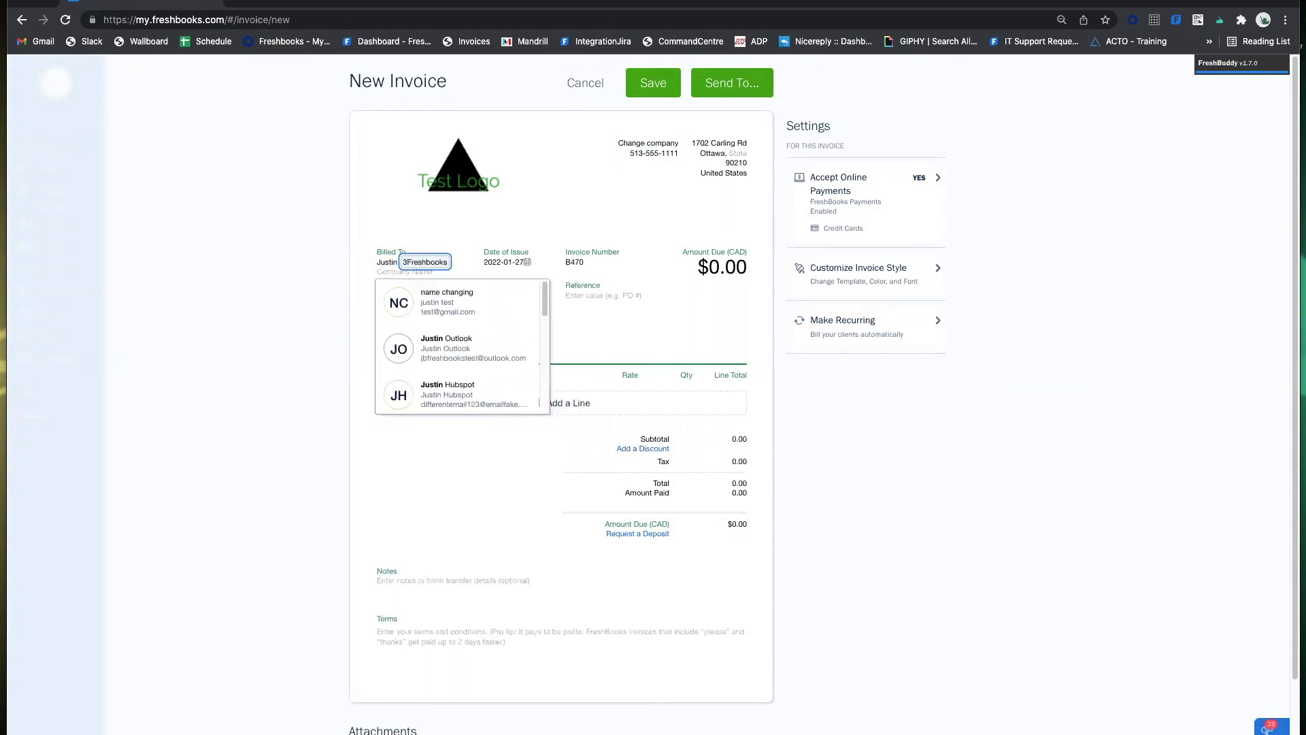
left_click(339, 276)
left_click(406, 276)
left_click(418, 282)
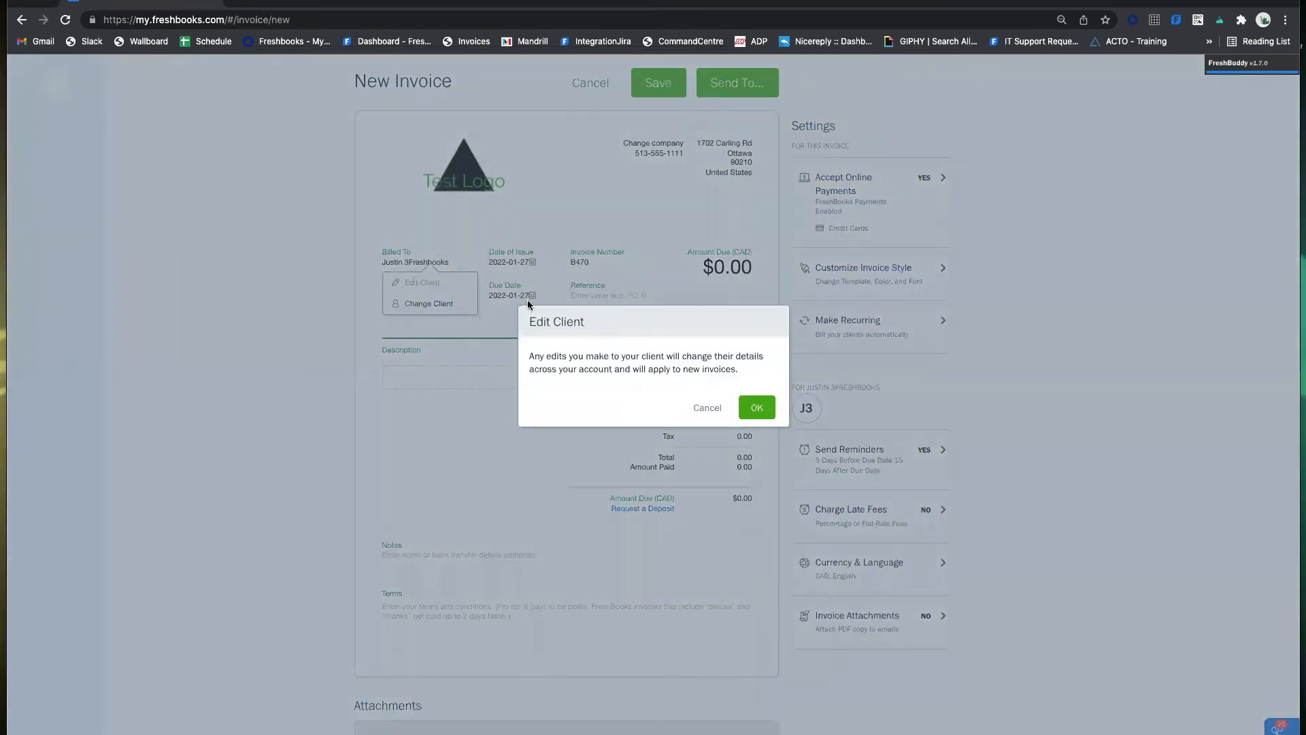
left_click(757, 408)
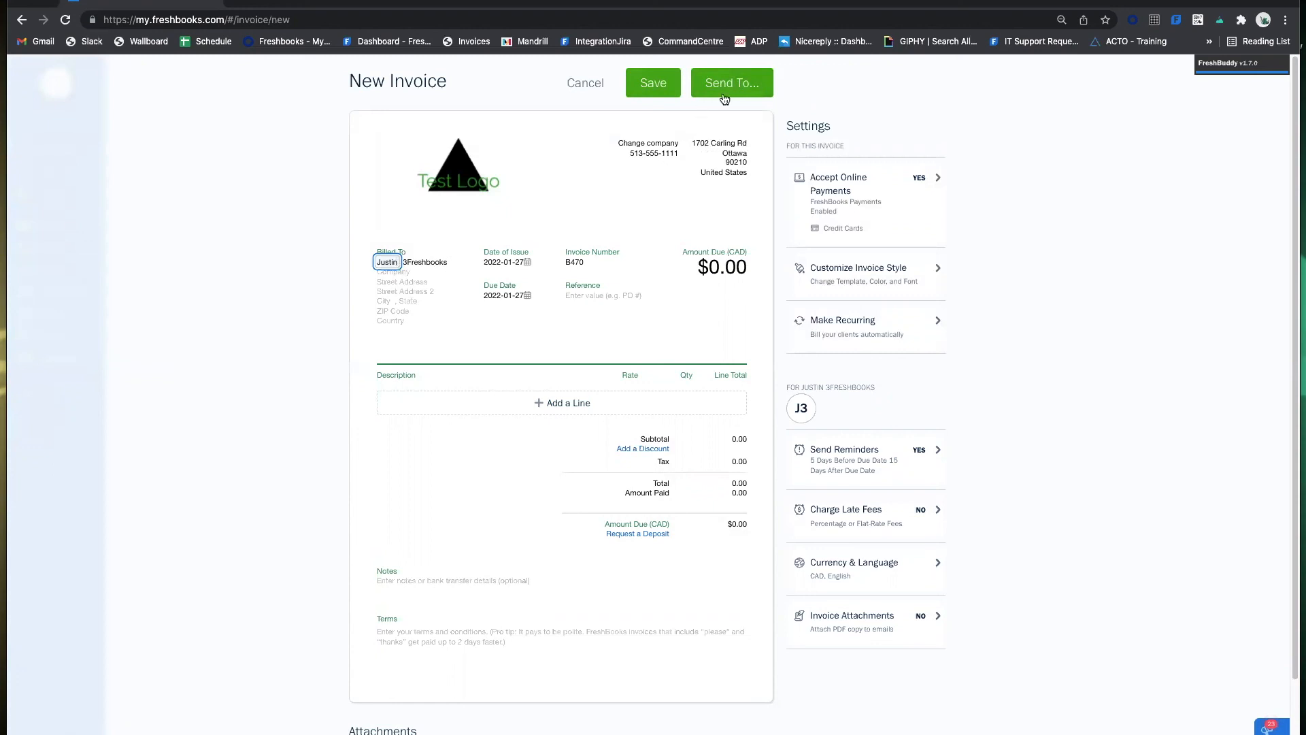
key("BackSpace")
key("BackSpace")
key("BackSpace")
key("BackSpace")
key("BackSpace")
key("BackSpace")
double_click(440, 262)
key("BackSpace")
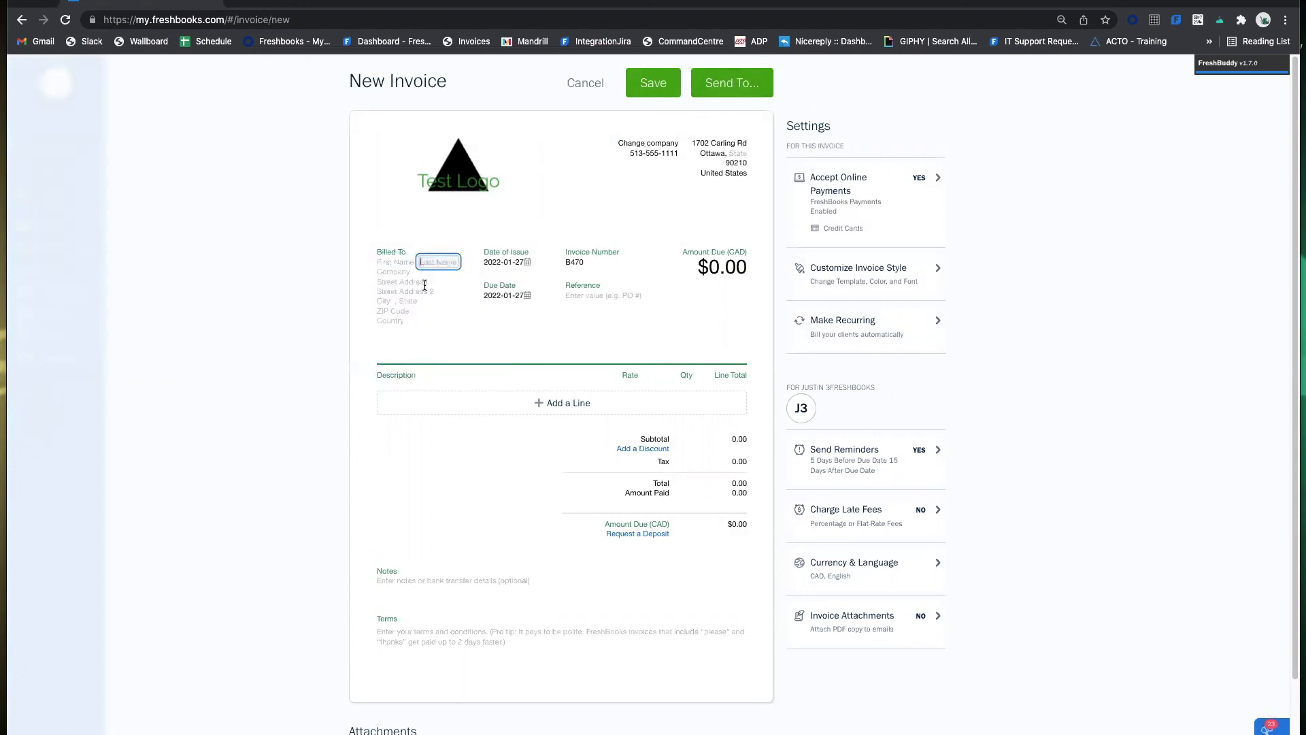
left_click(452, 323)
left_click(411, 282)
key("Escape")
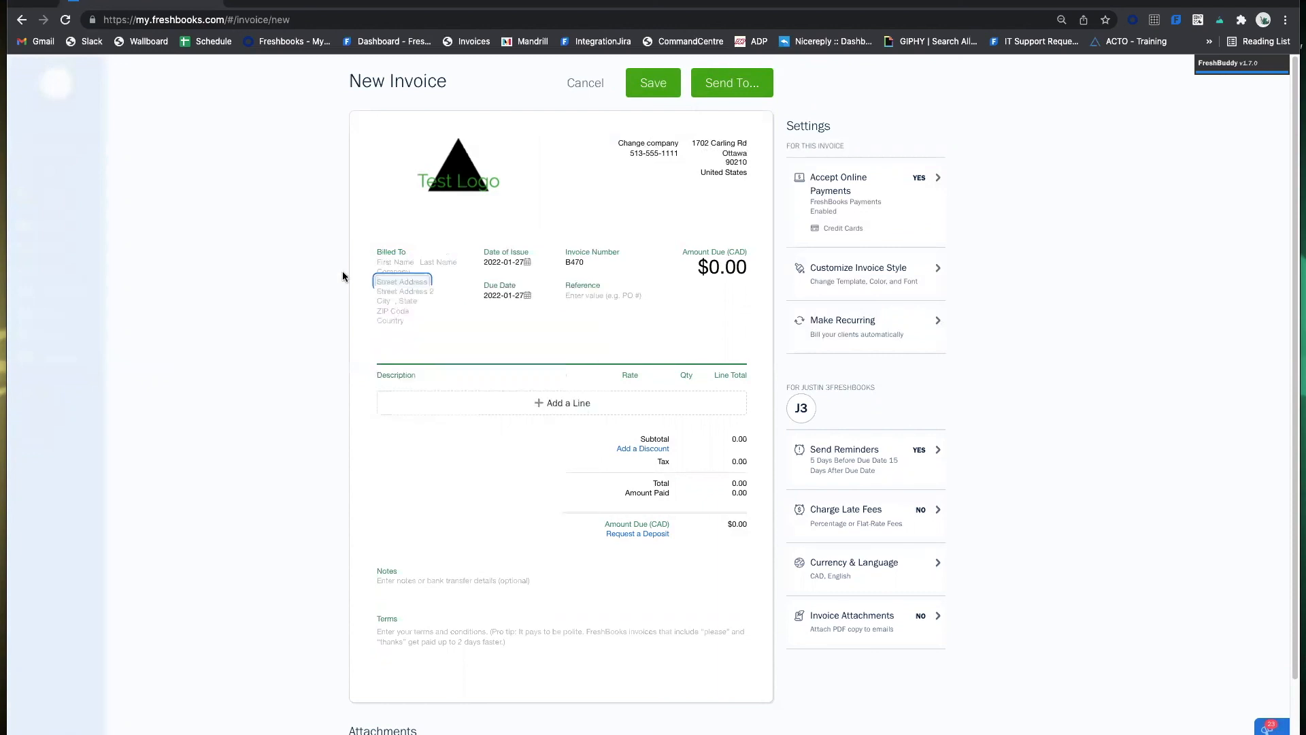
left_click(343, 276)
left_click(431, 284)
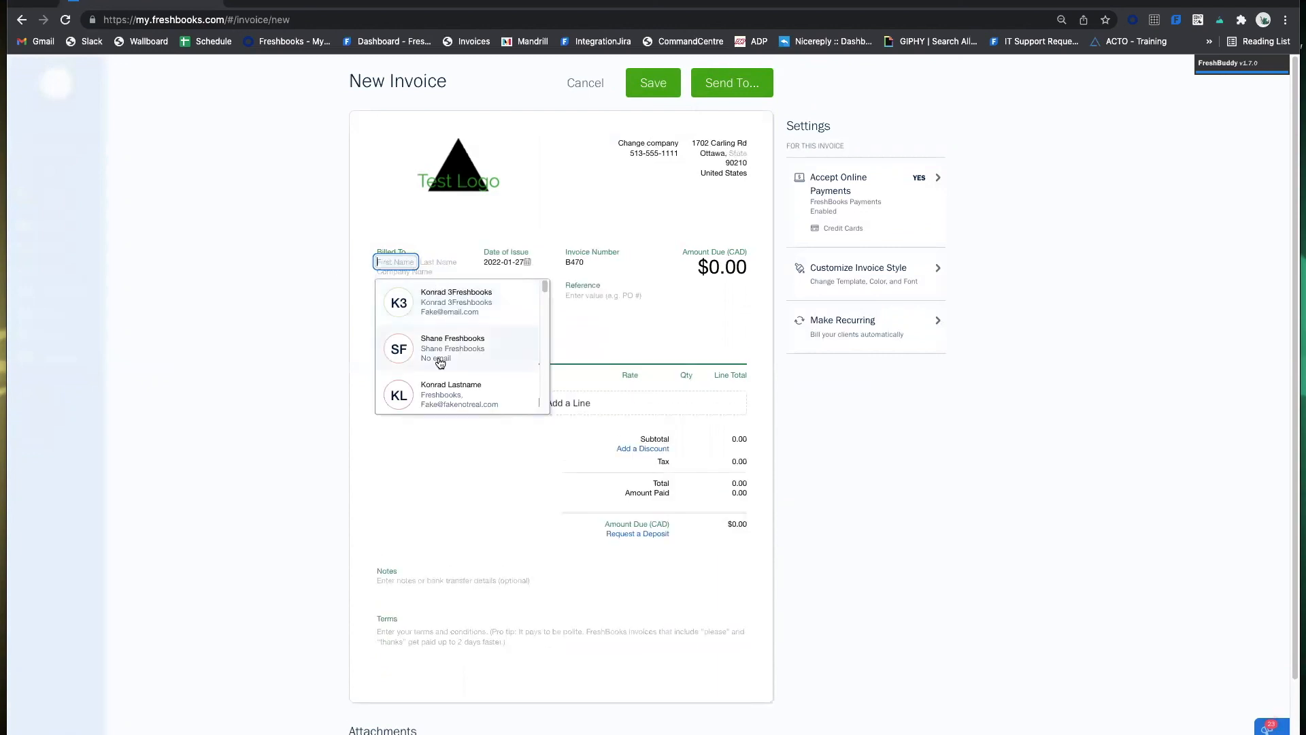
left_click(455, 310)
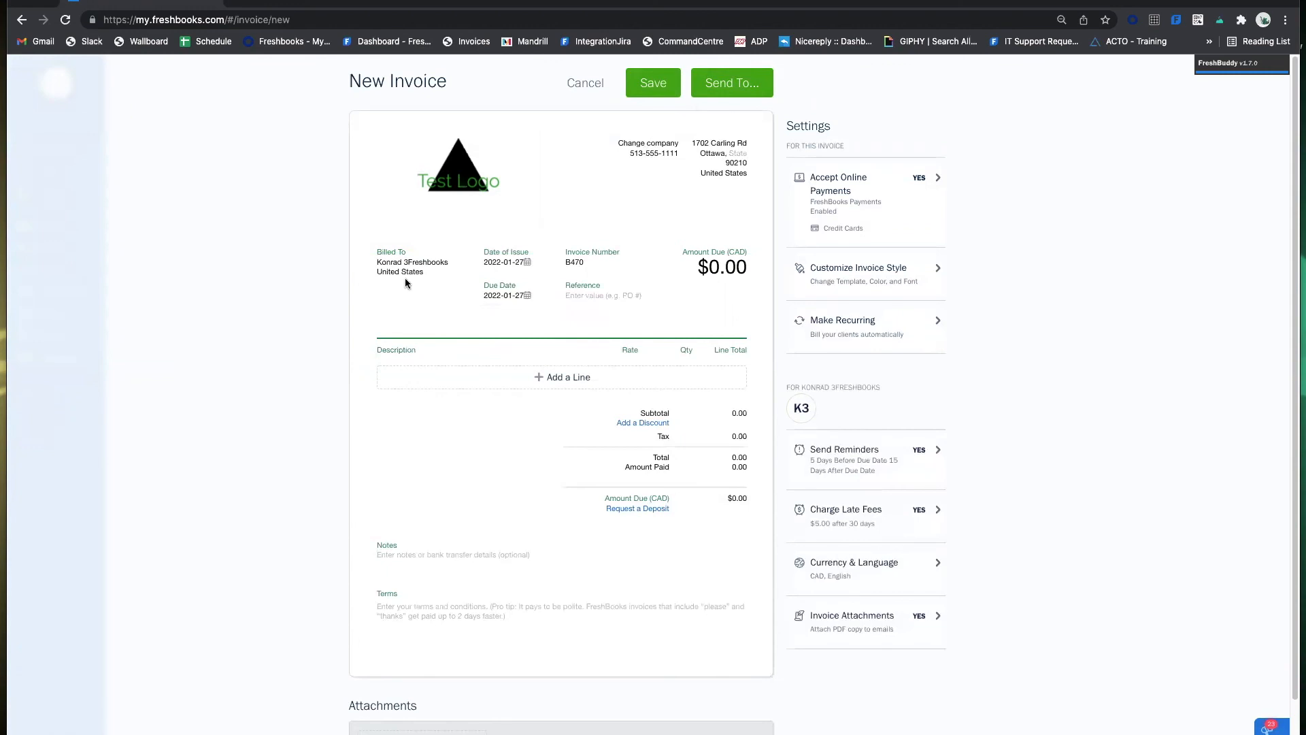
Glance at the Date of Issue calendar, then bring up the Due Date choices for invoice B470.
left_click(507, 264)
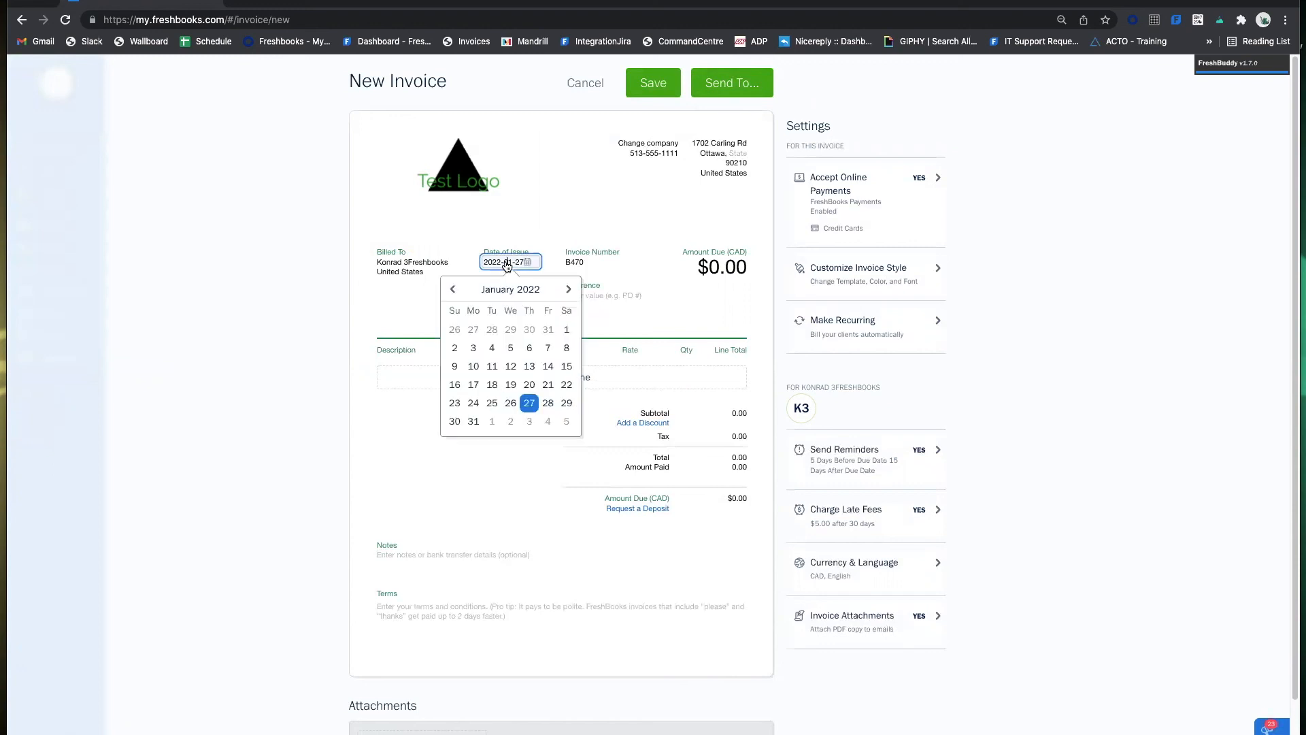
left_click(553, 211)
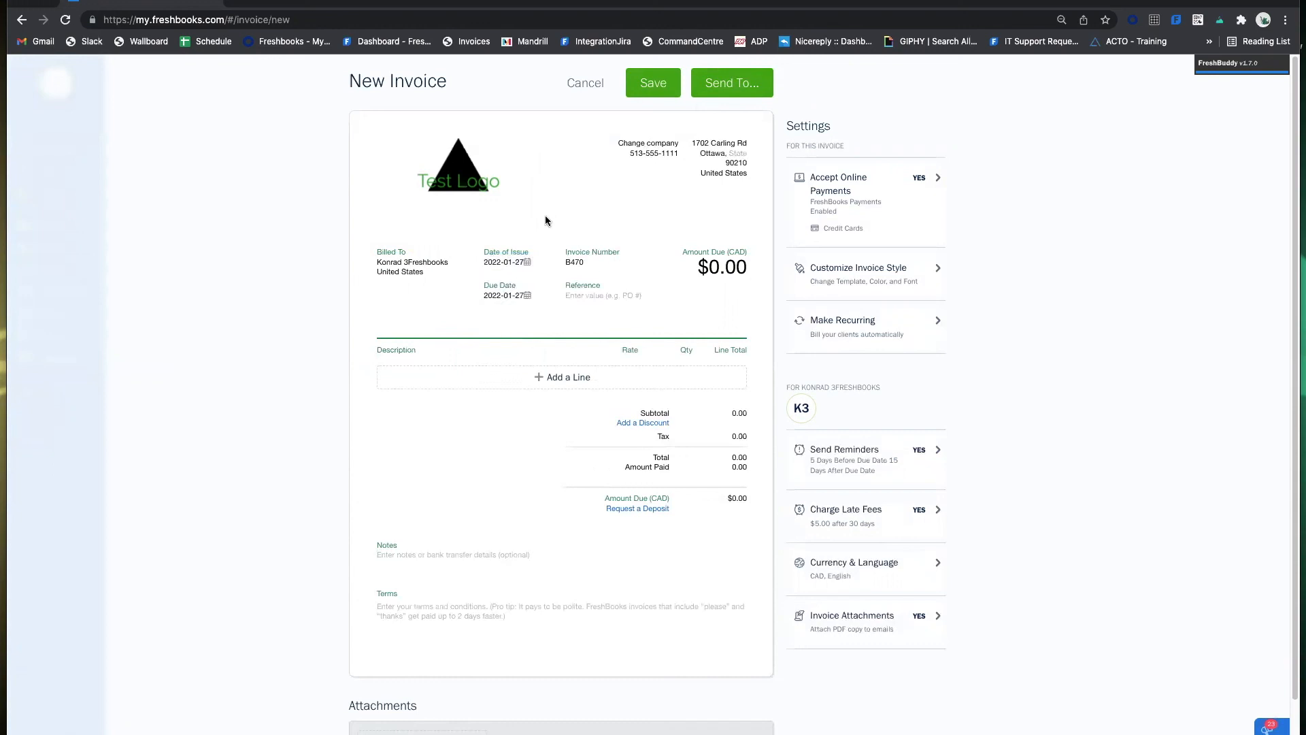
left_click(515, 298)
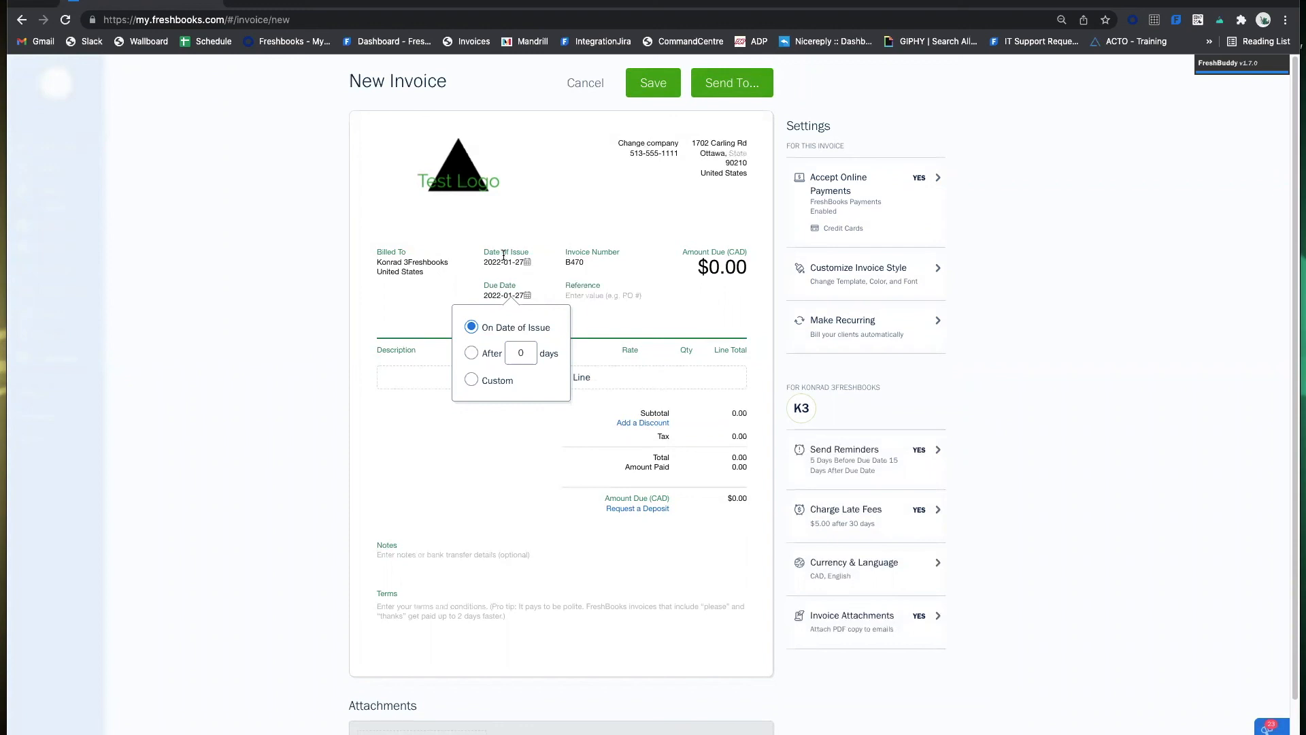
Try making the invoice due 15 days after its issue date.
left_click(471, 352)
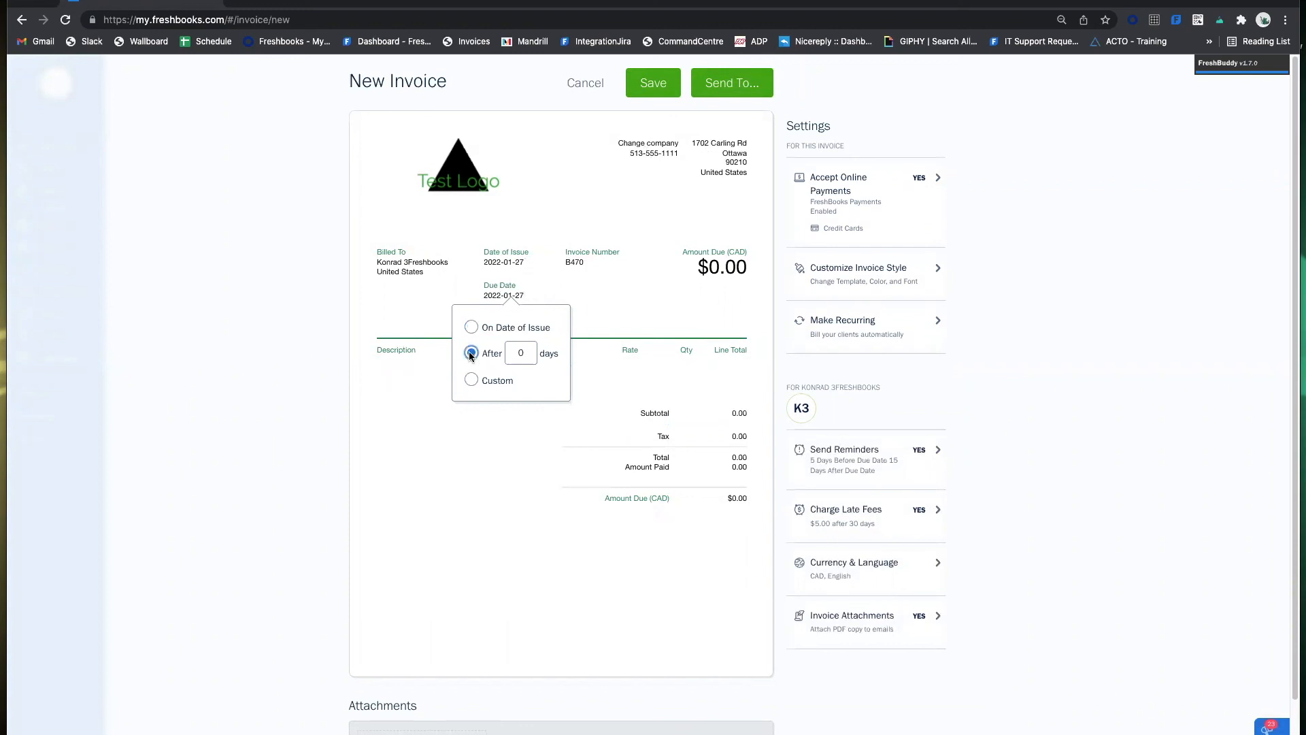
left_click(526, 352)
type("15")
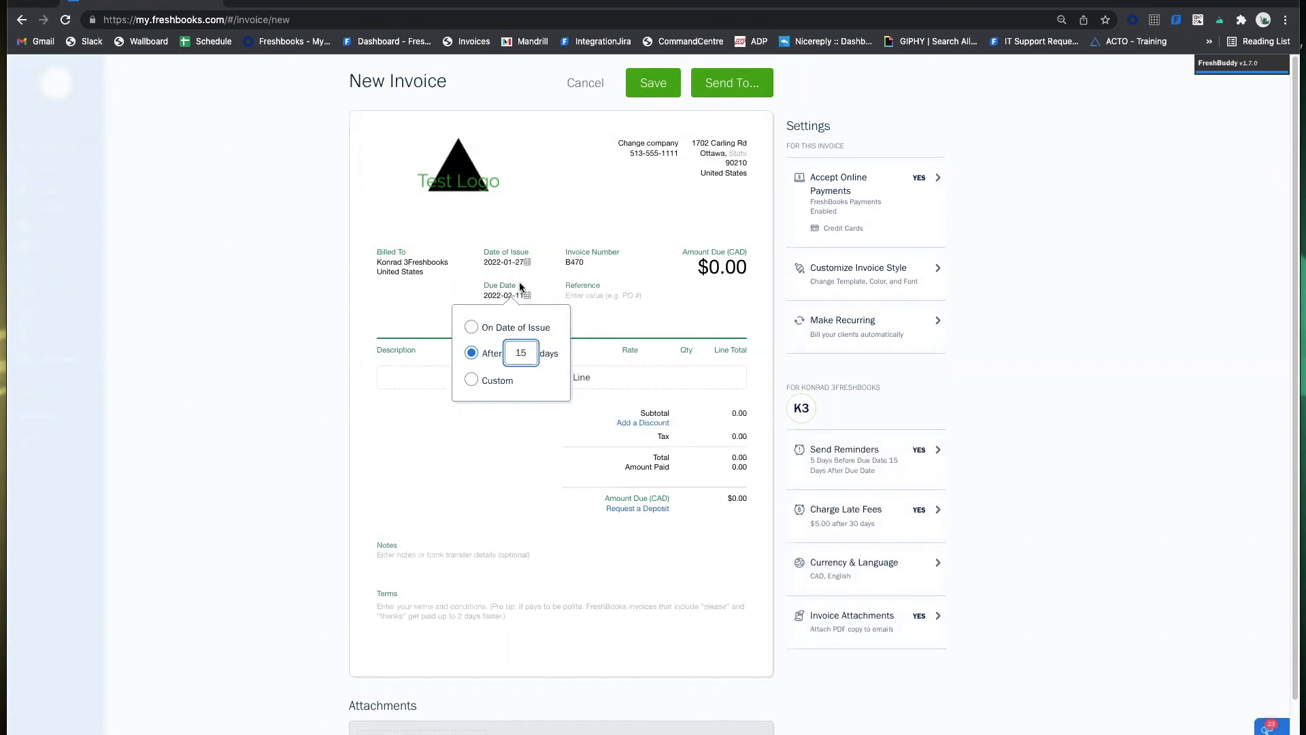
left_click(593, 323)
left_click(508, 297)
left_click(525, 342)
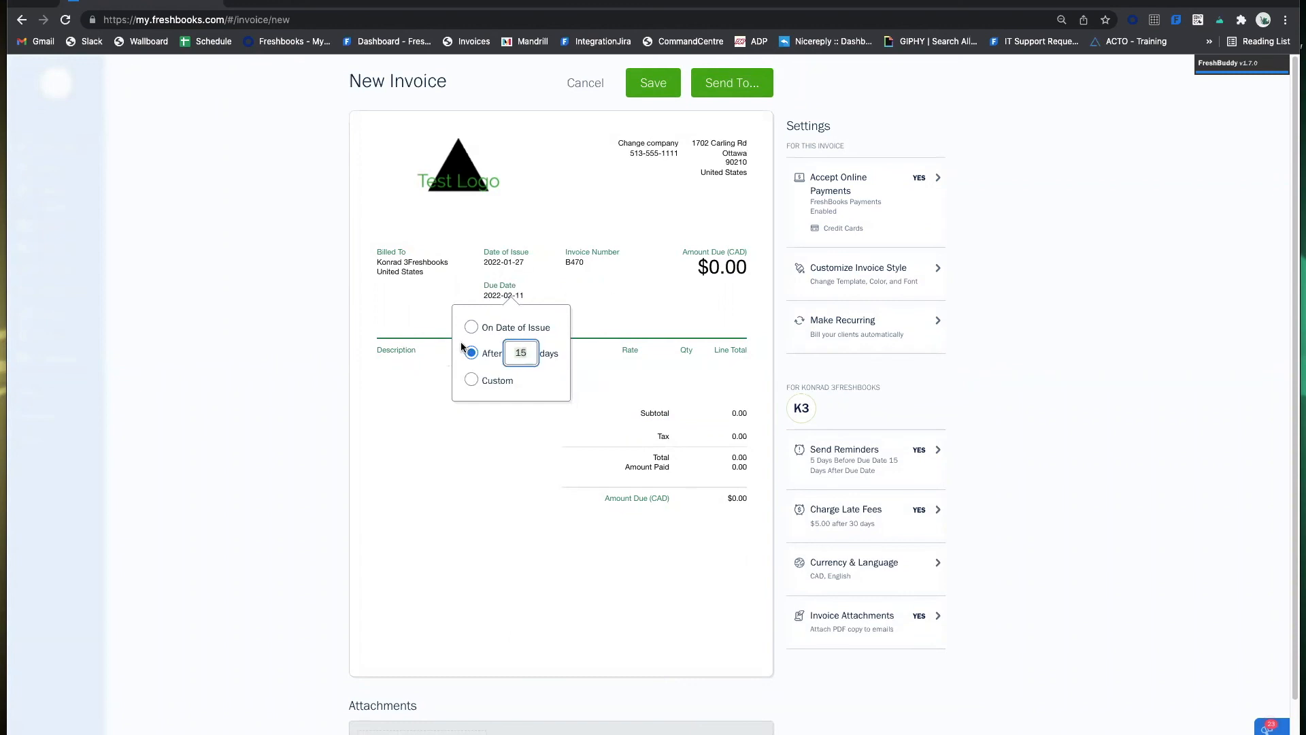
left_click(395, 335)
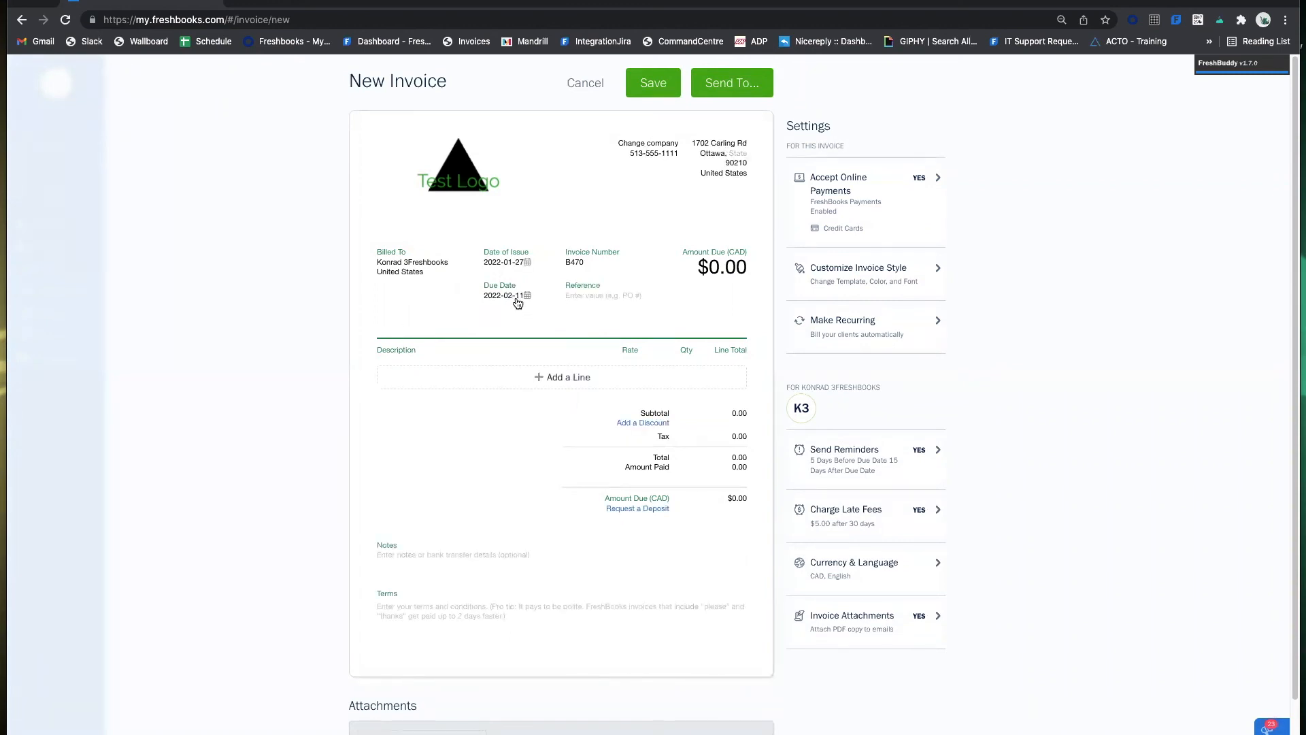
Try a custom due date of 2022-01-31 instead.
left_click(517, 299)
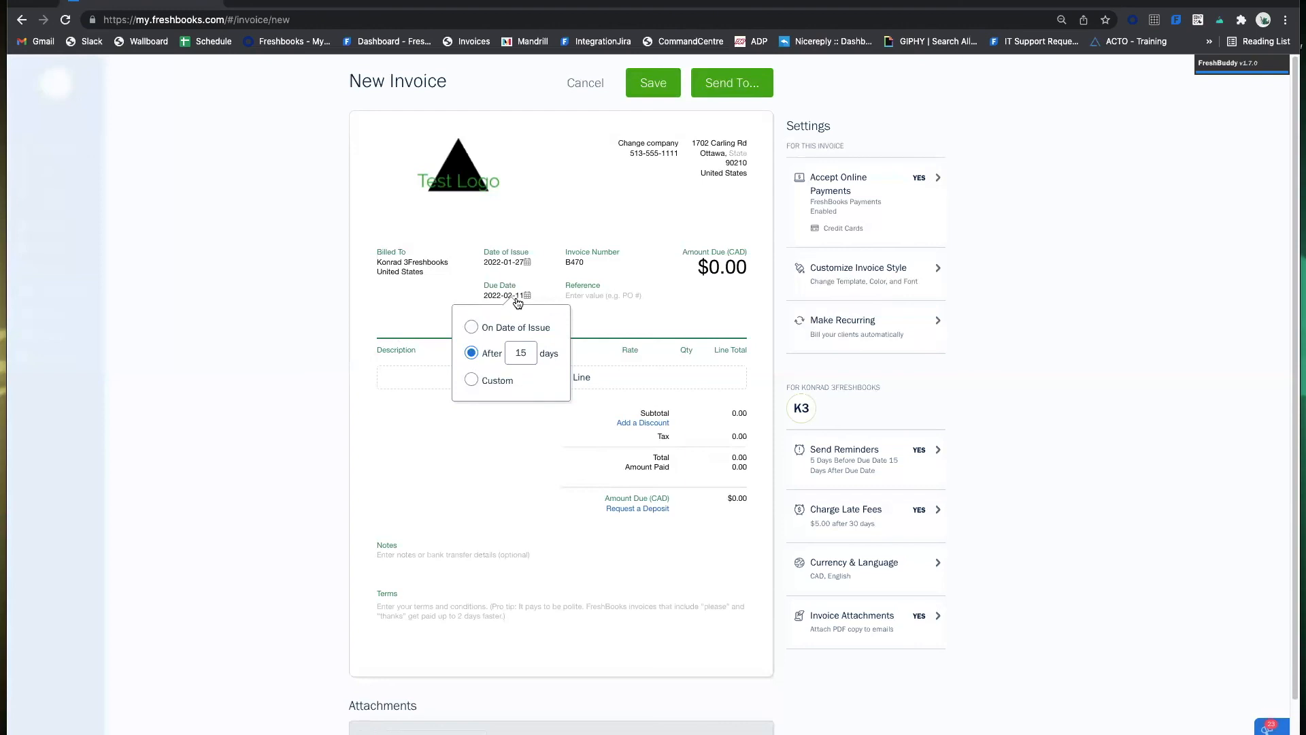
left_click(507, 381)
left_click(510, 399)
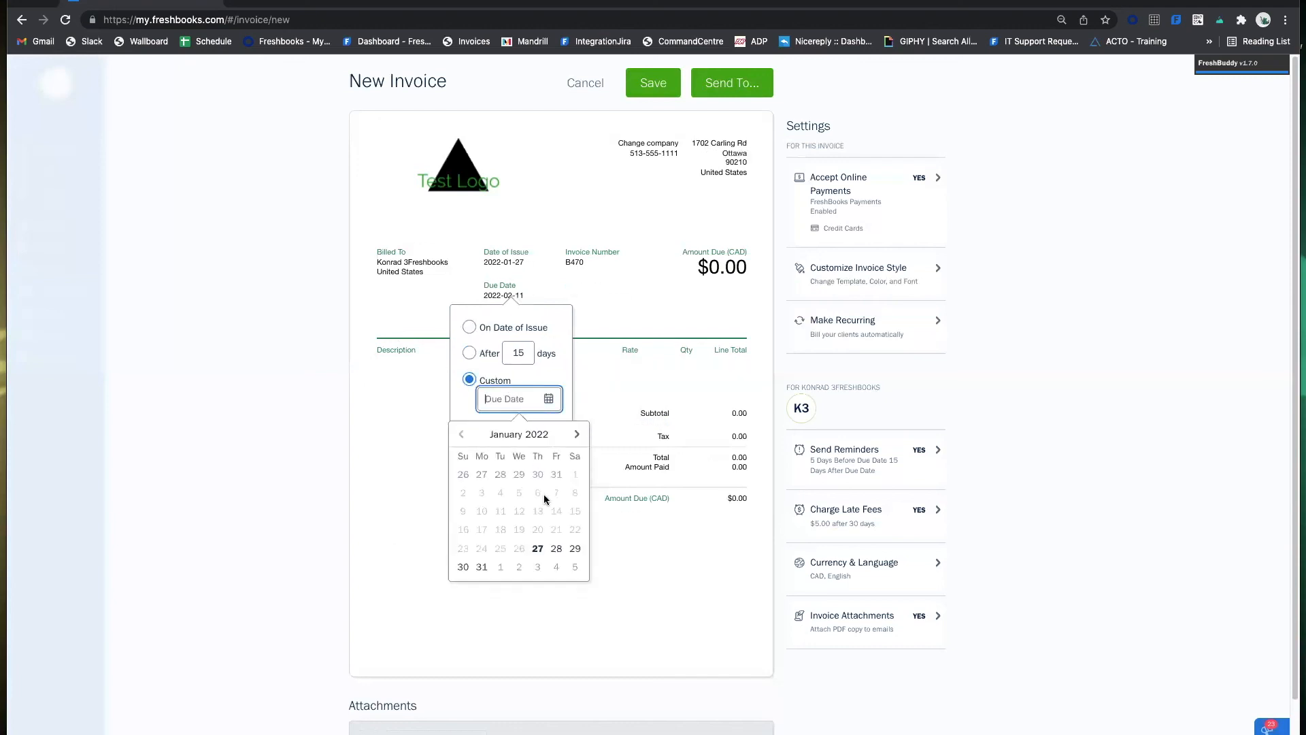
left_click(482, 567)
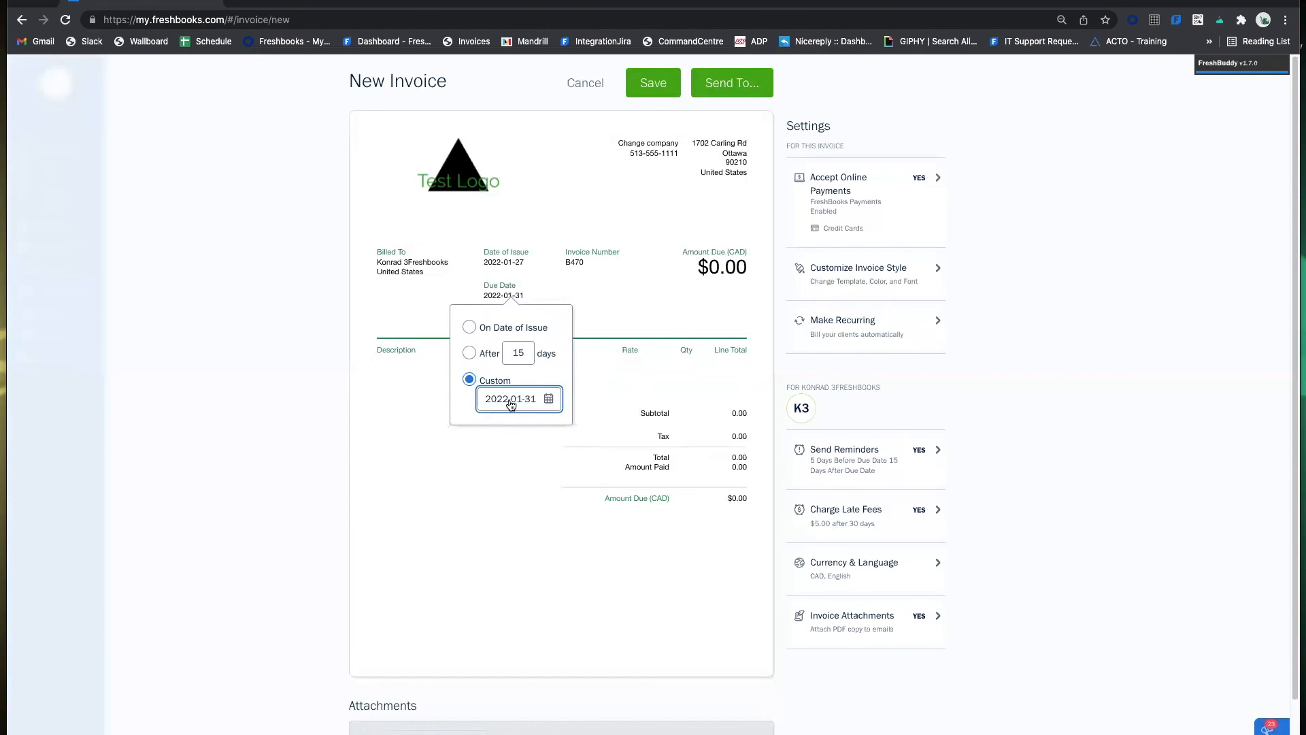
left_click(510, 294)
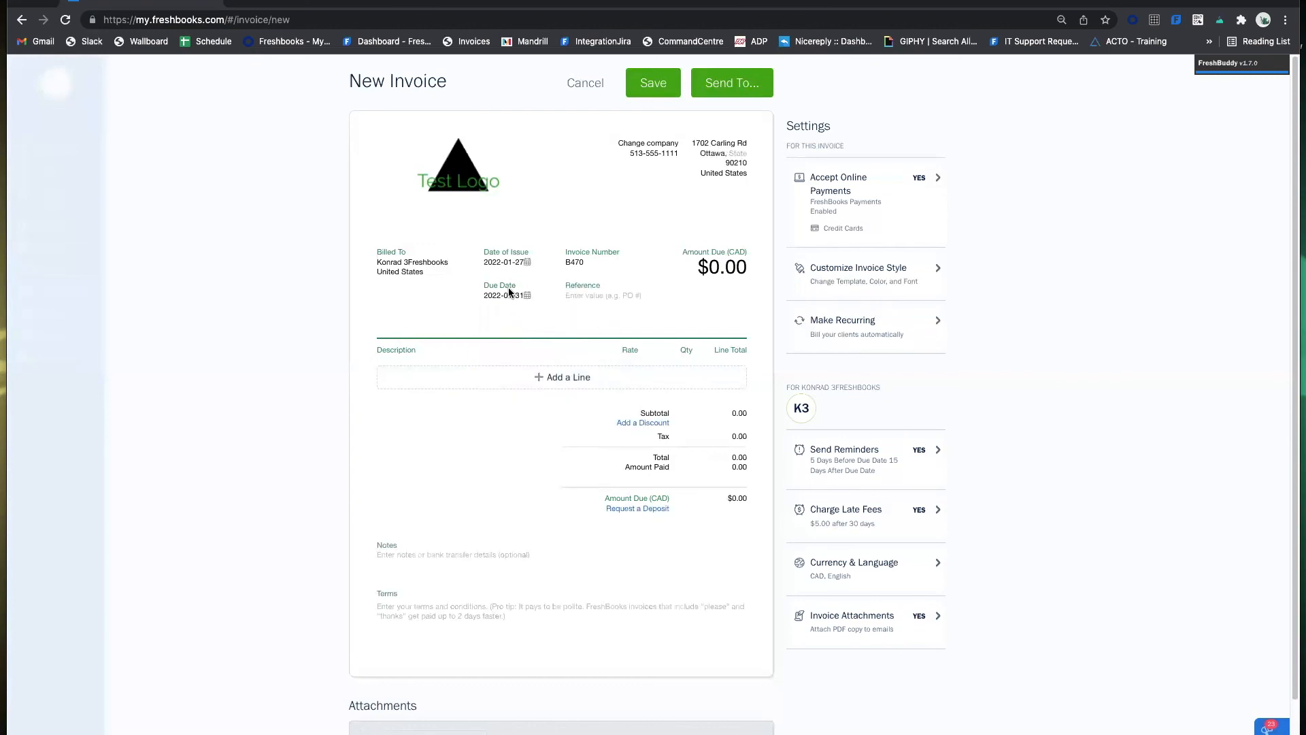
left_click(510, 294)
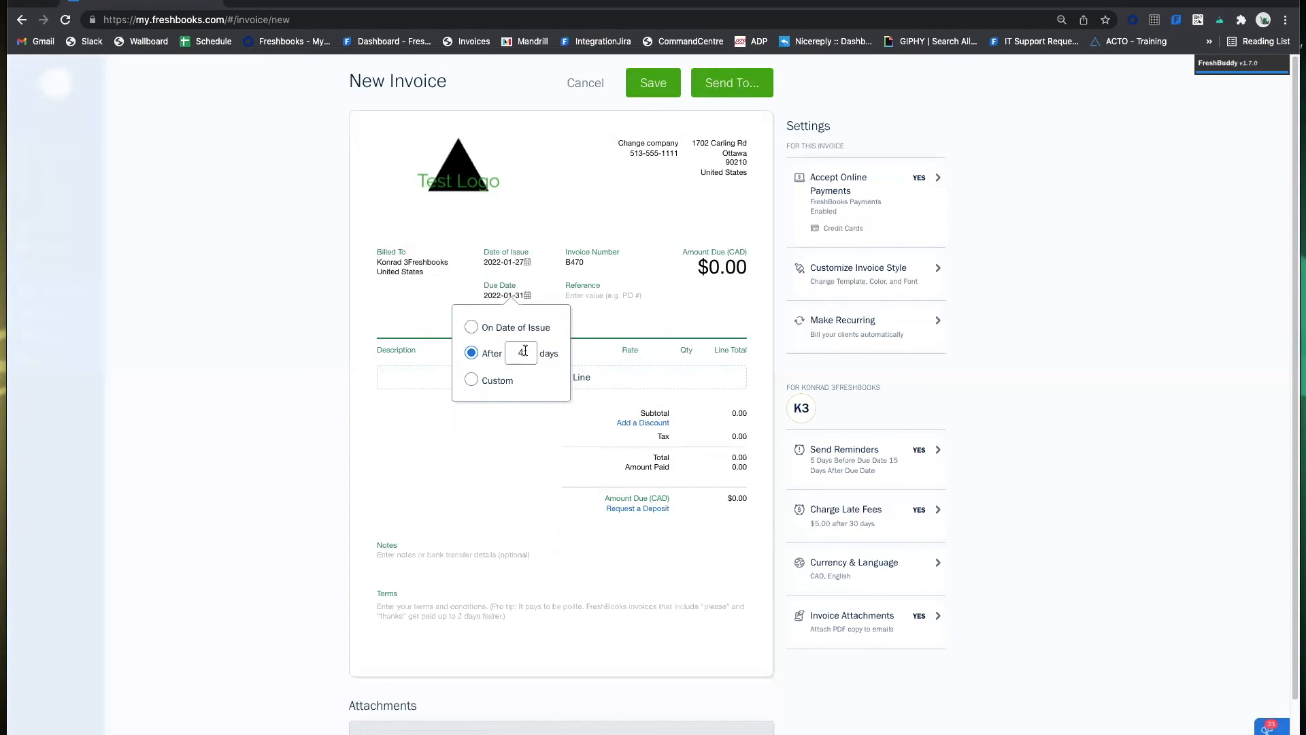
left_click(495, 379)
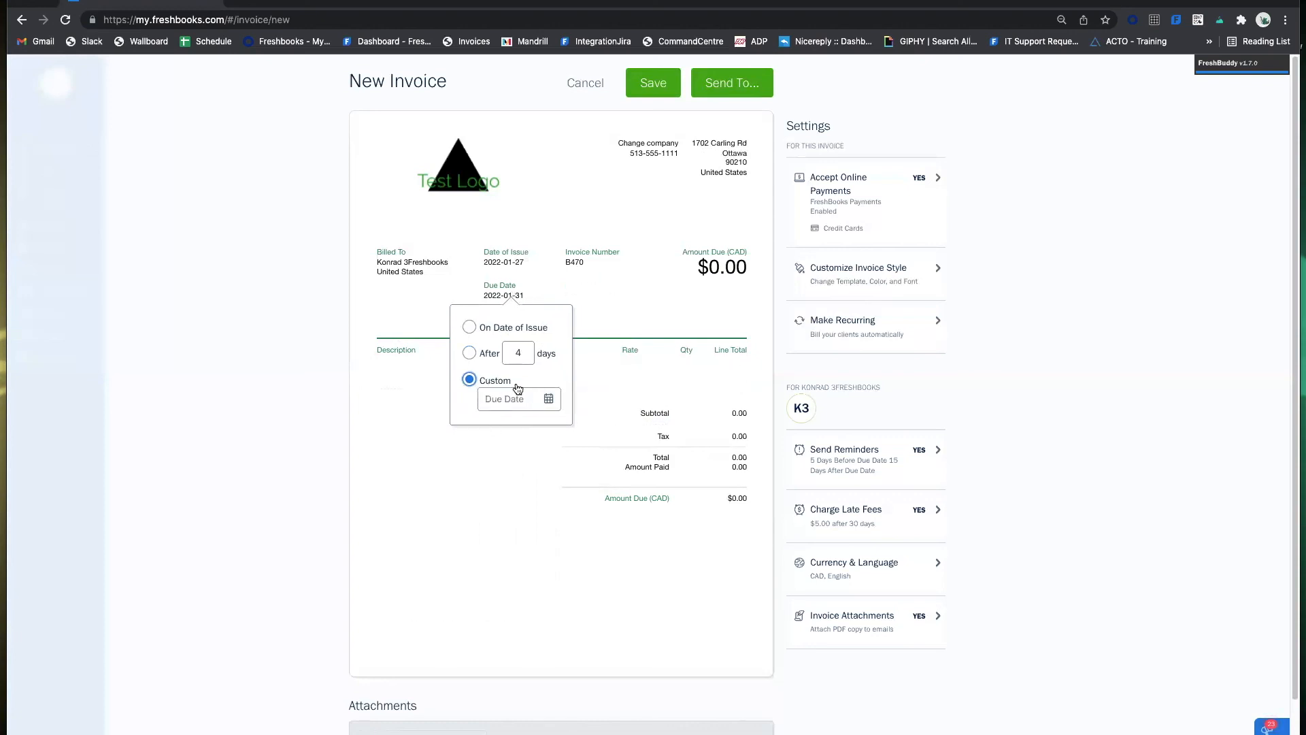
Switch back to due 15 days after issue, making the due date 2022-02-11.
left_click(469, 353)
left_click(520, 353)
type("15")
key("BackSpace")
key("BackSpace")
key("BackSpace")
type("15")
left_click(692, 314)
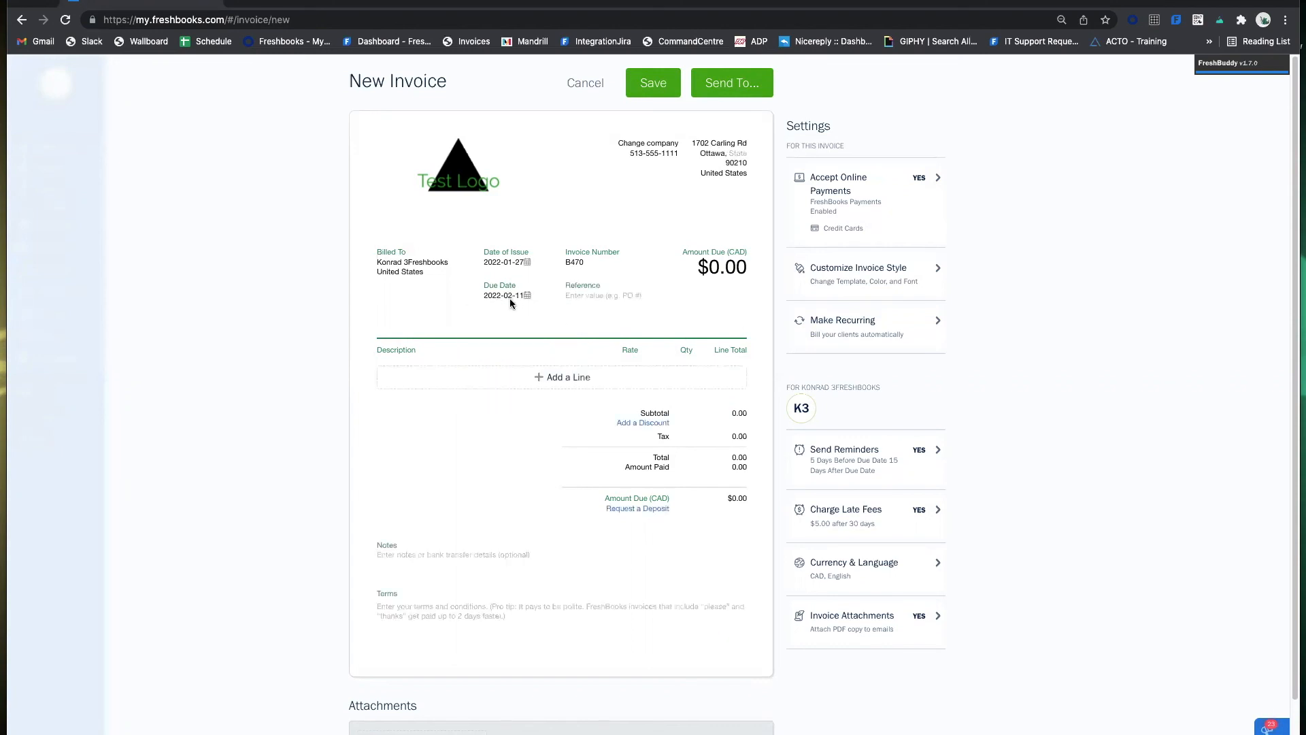
left_click(582, 259)
left_click(630, 309)
left_click(620, 296)
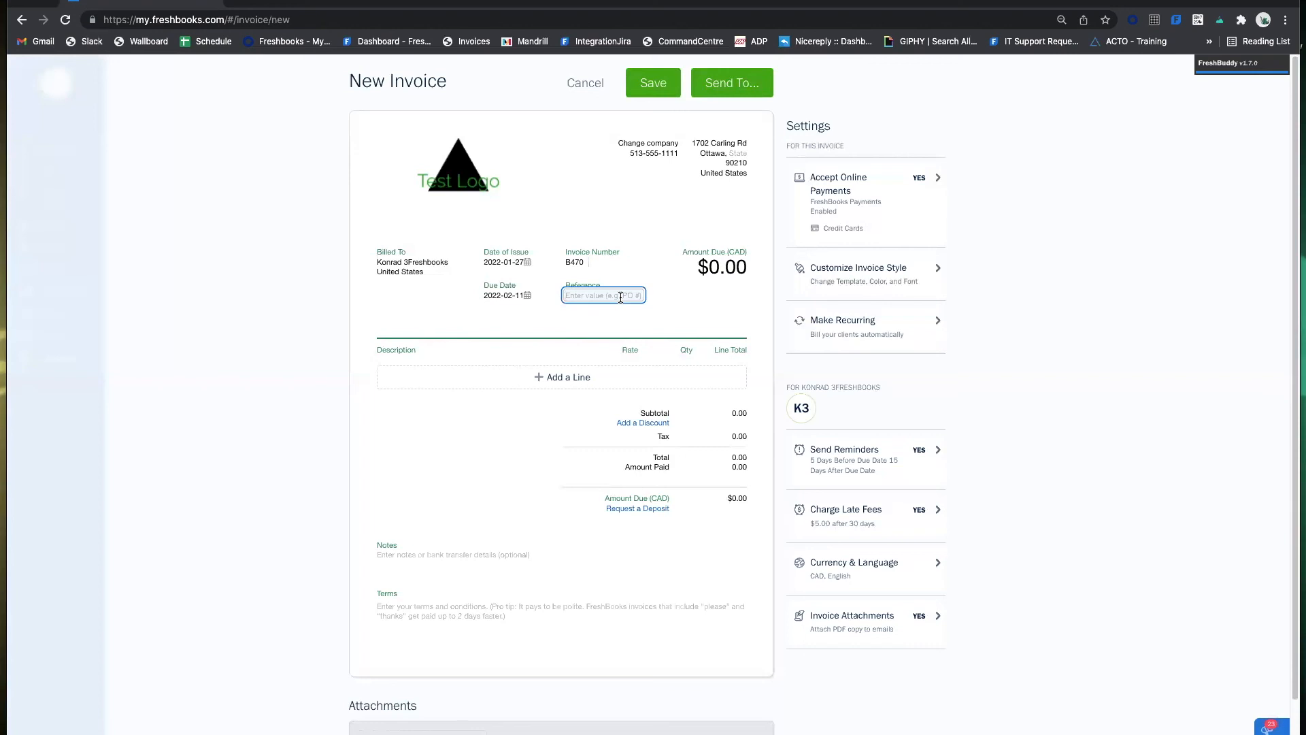
left_click(606, 314)
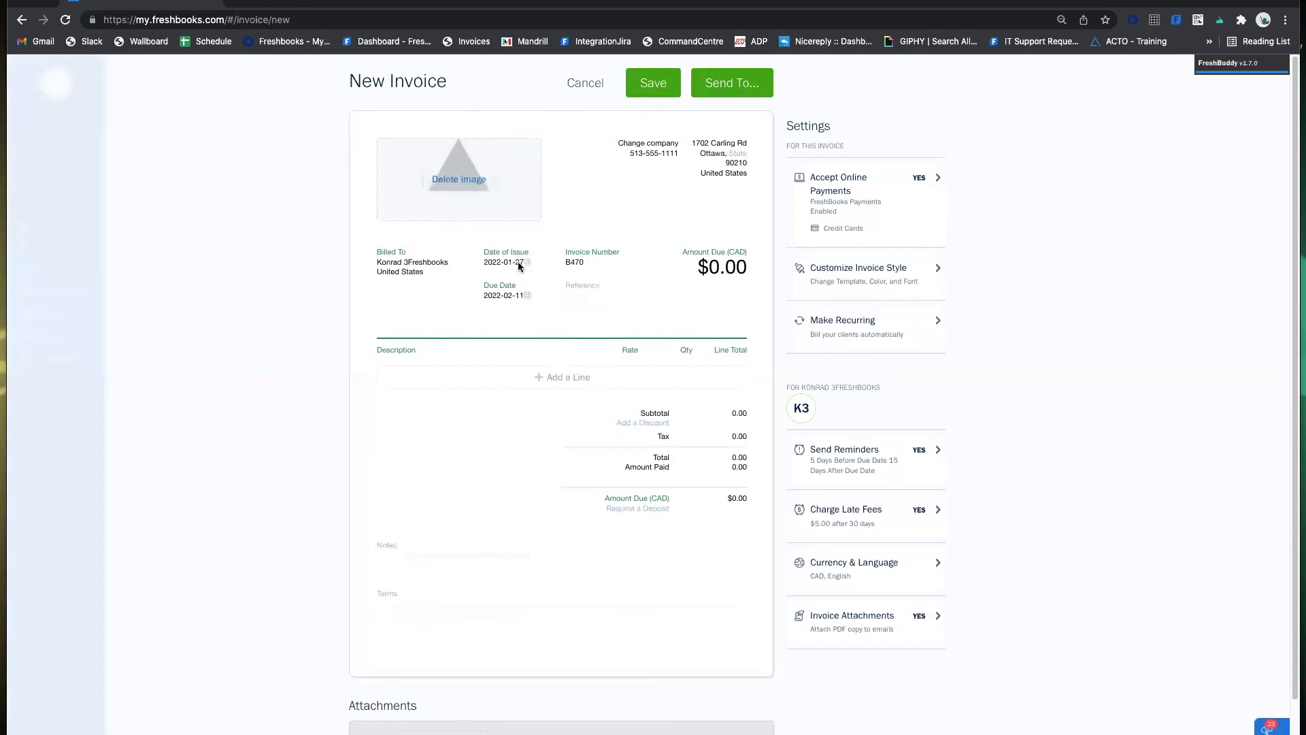
scroll(613, 306, "down", 1)
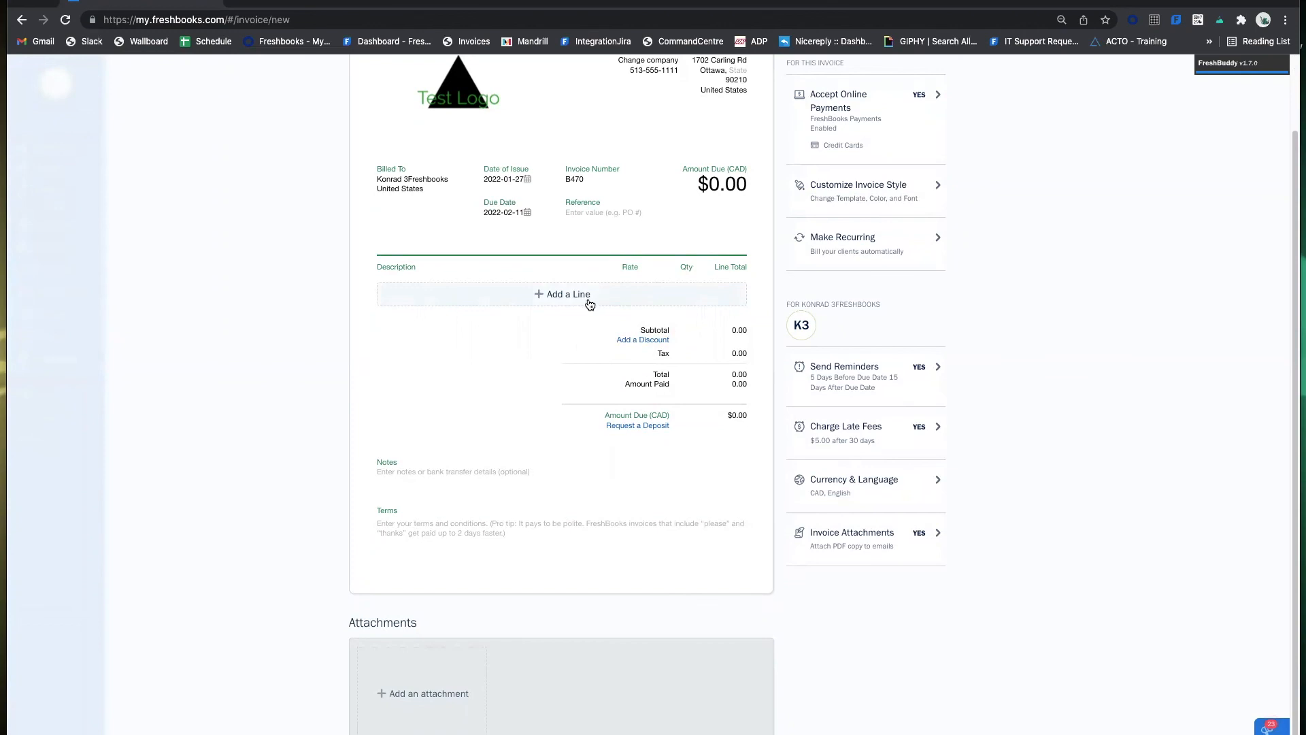
Add a Watches line item described 'Silver. Works Great.'.
left_click(589, 300)
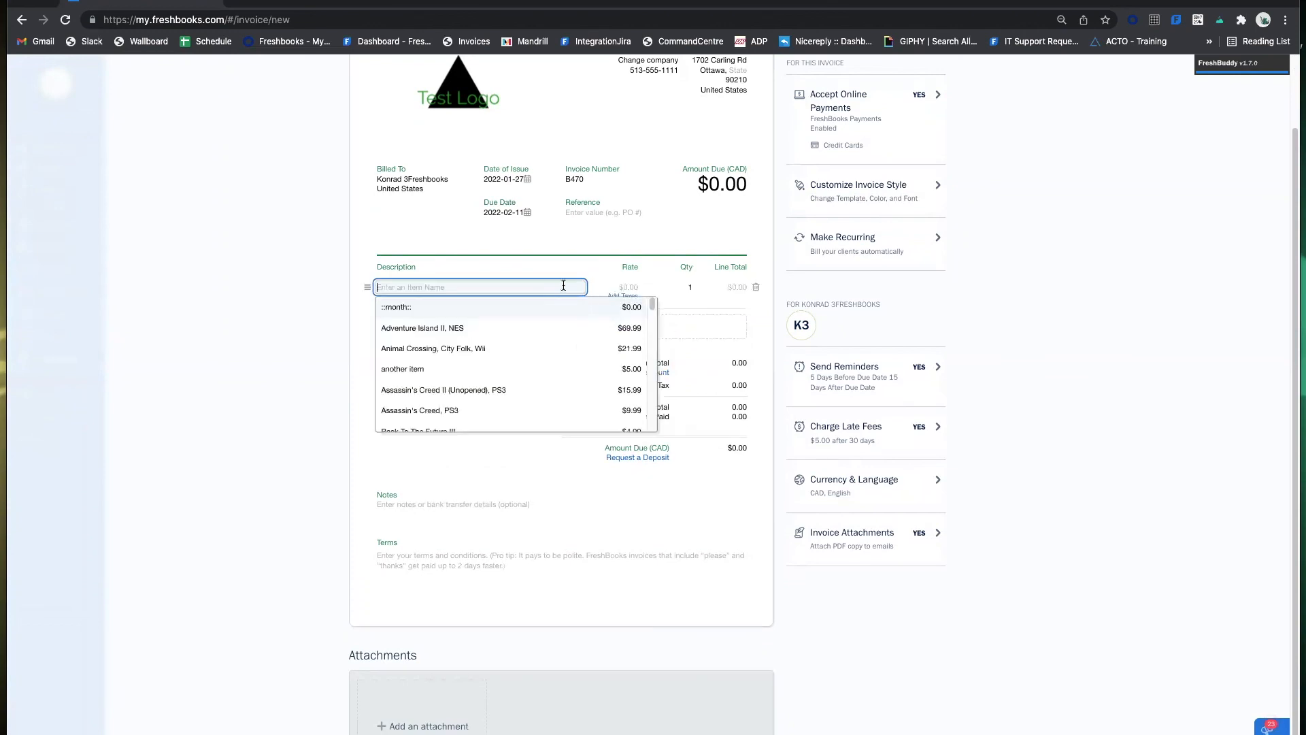
type("Watches")
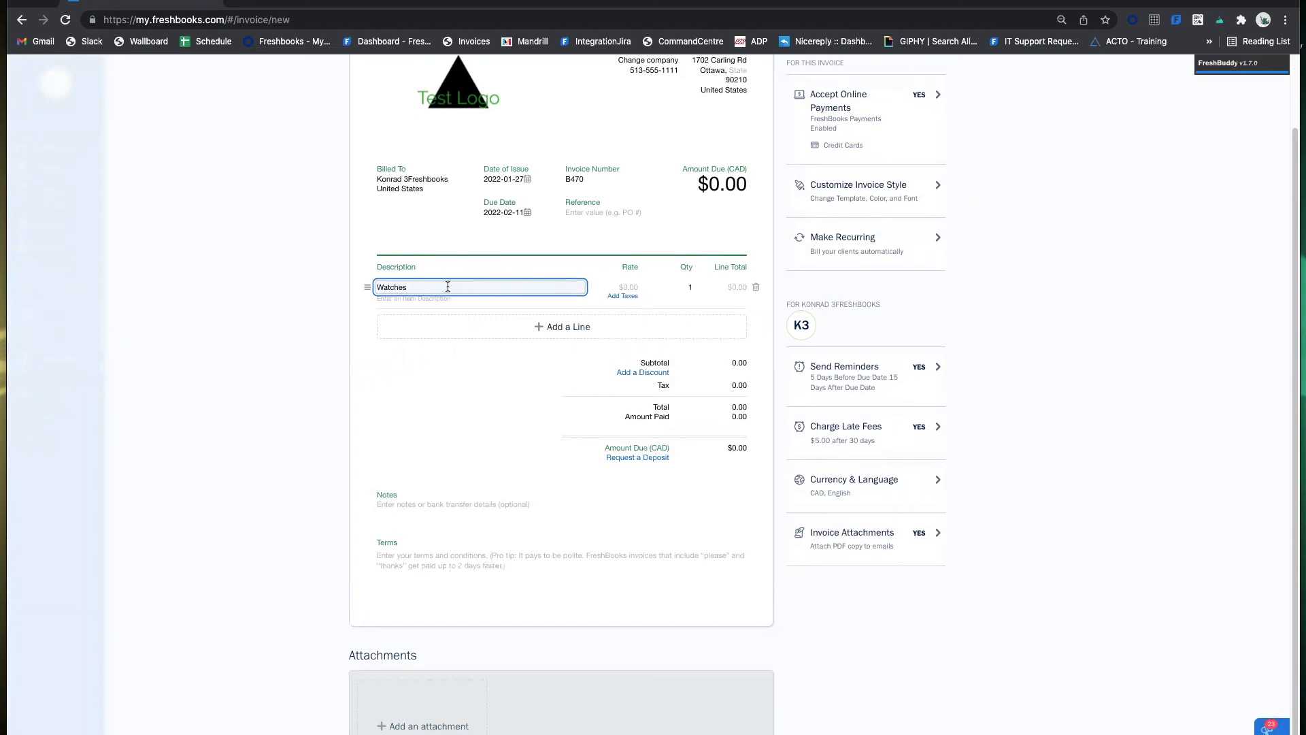
left_click(478, 266)
left_click(406, 298)
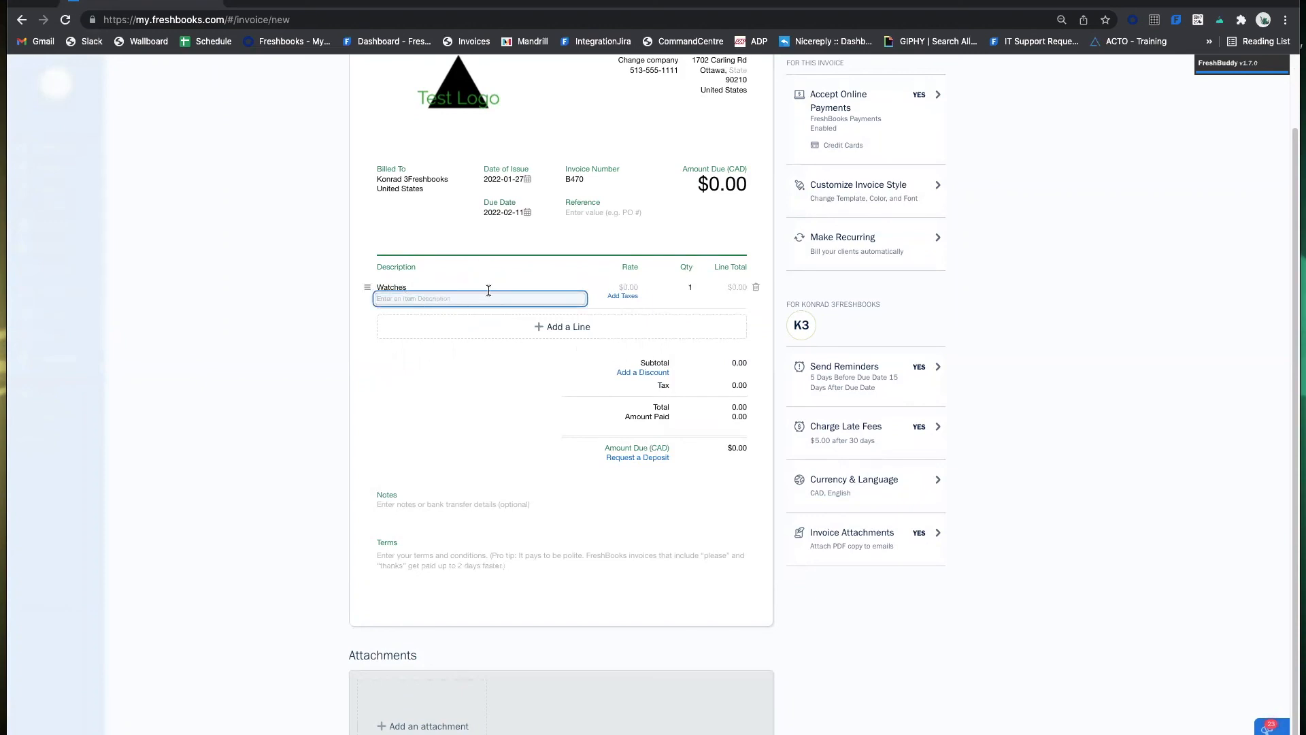
type("Silver, Works Great")
left_click(318, 313)
left_click(413, 288)
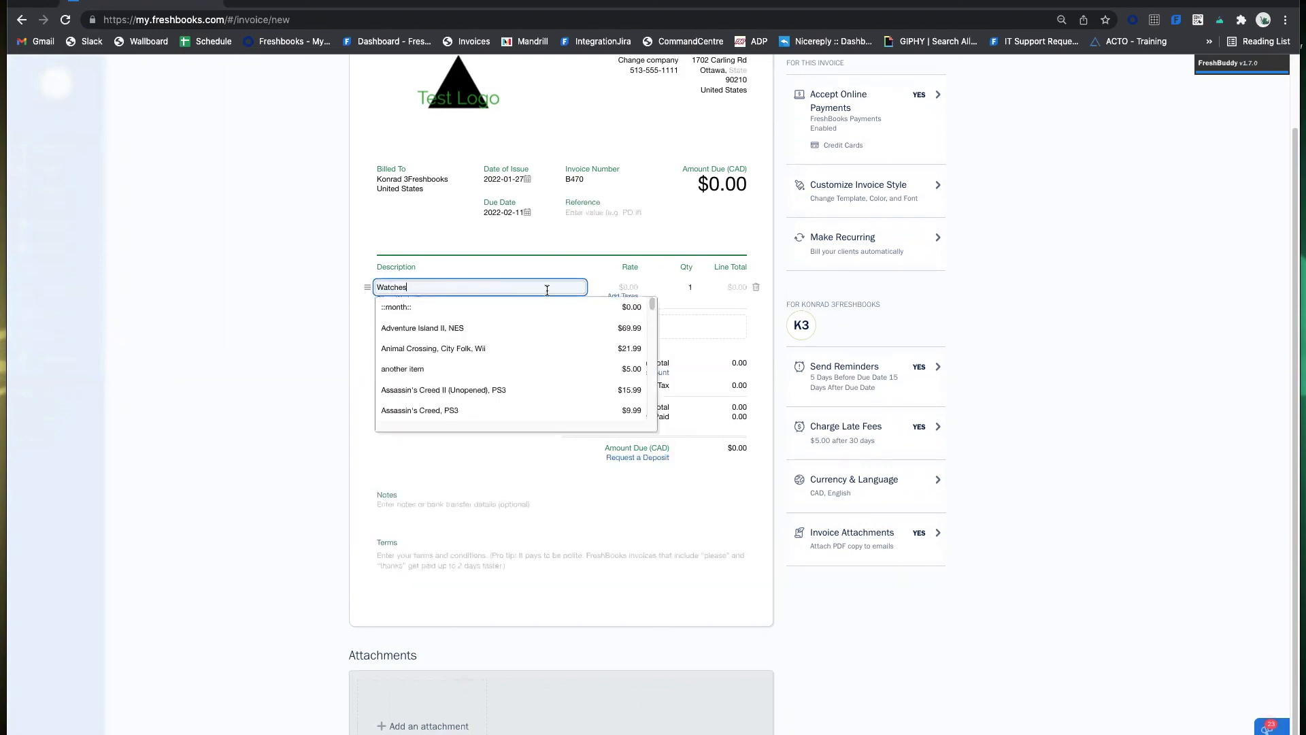
left_click(283, 326)
left_click(426, 298)
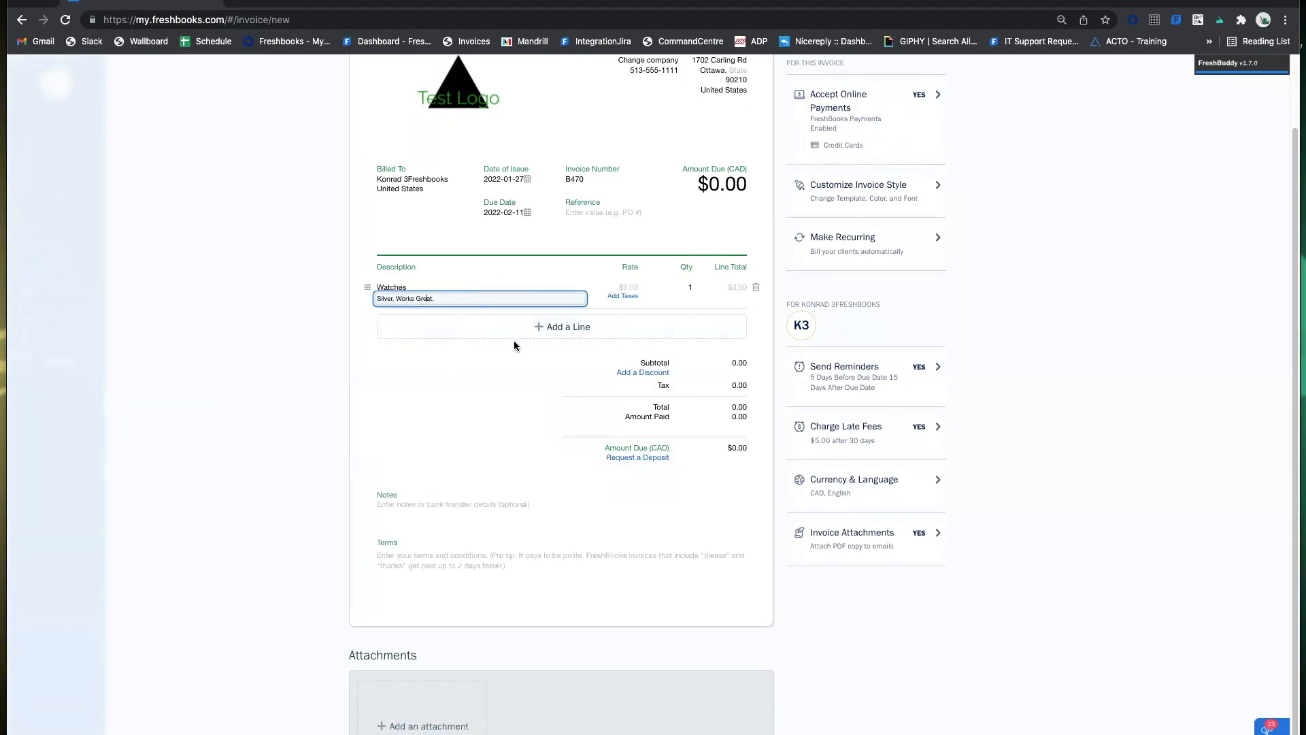
left_click(531, 285)
Give the Watches line a $99.99 rate and quantity 2, totalling $199.98.
left_click(627, 287)
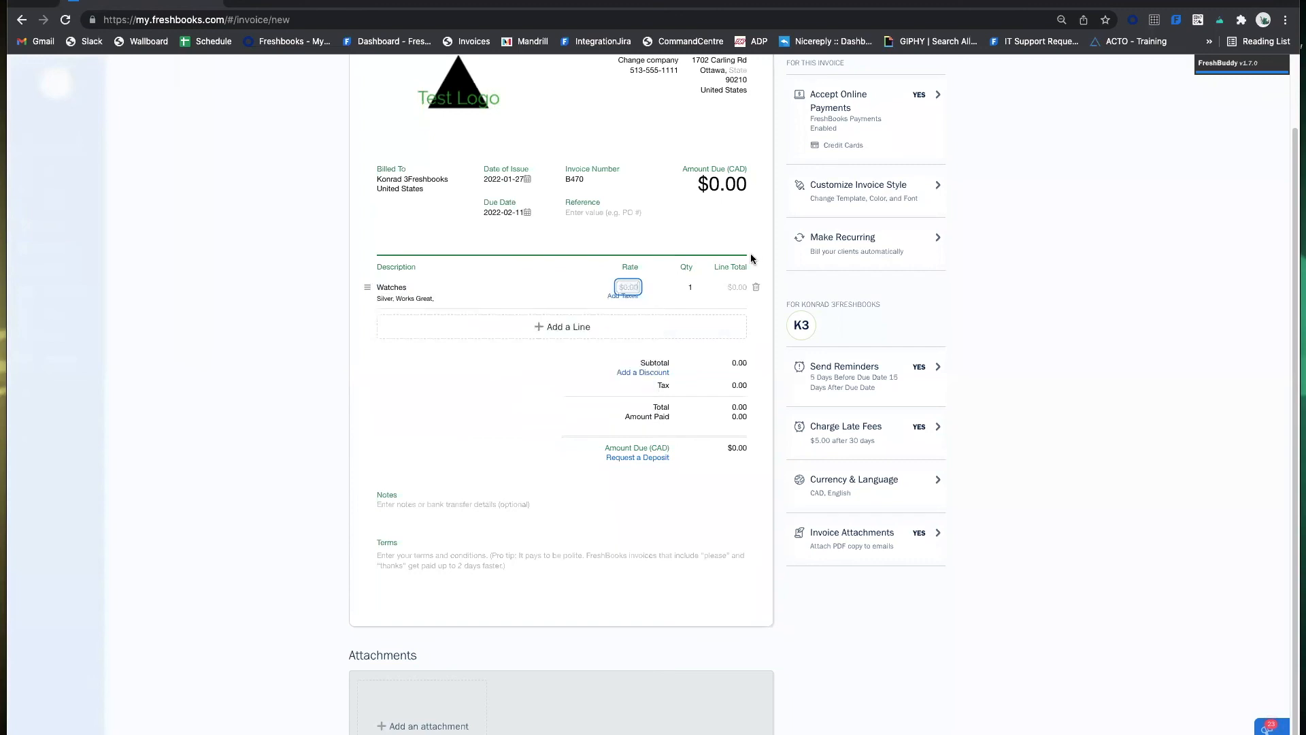
type("99.99")
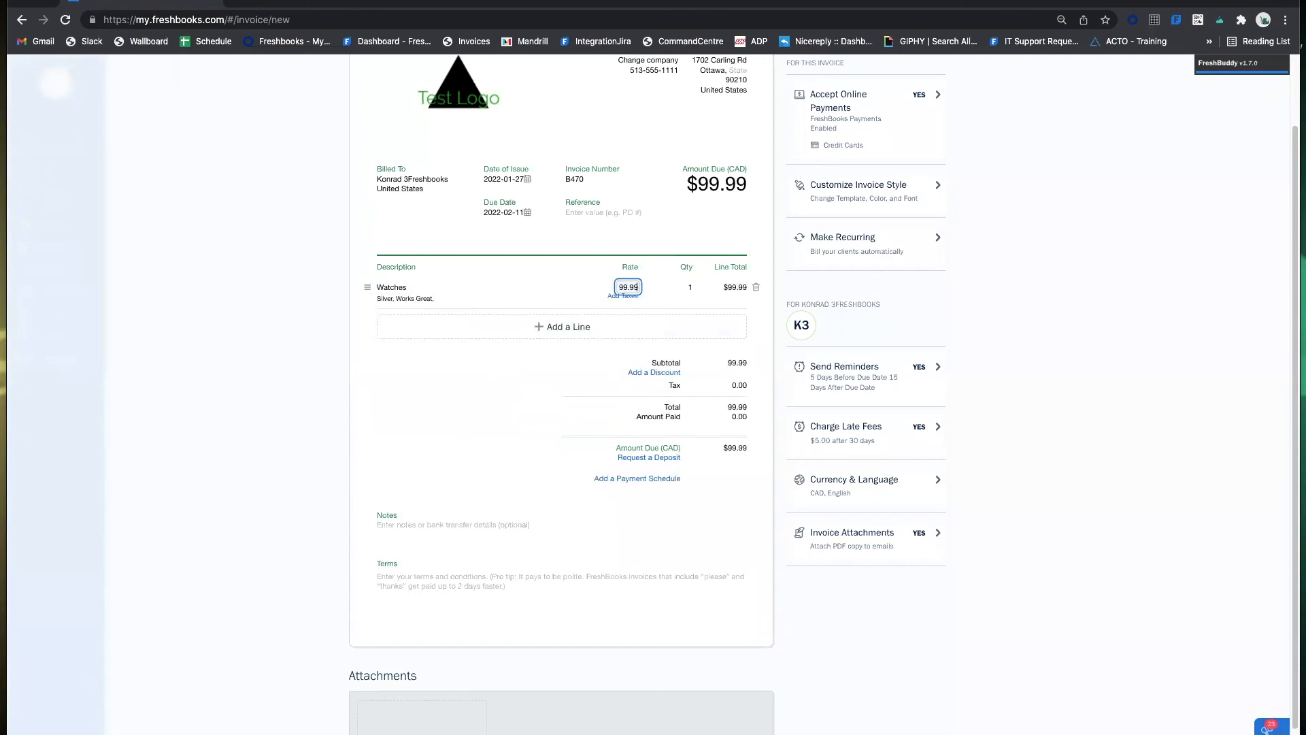
left_click(316, 262)
left_click(684, 288)
type("2")
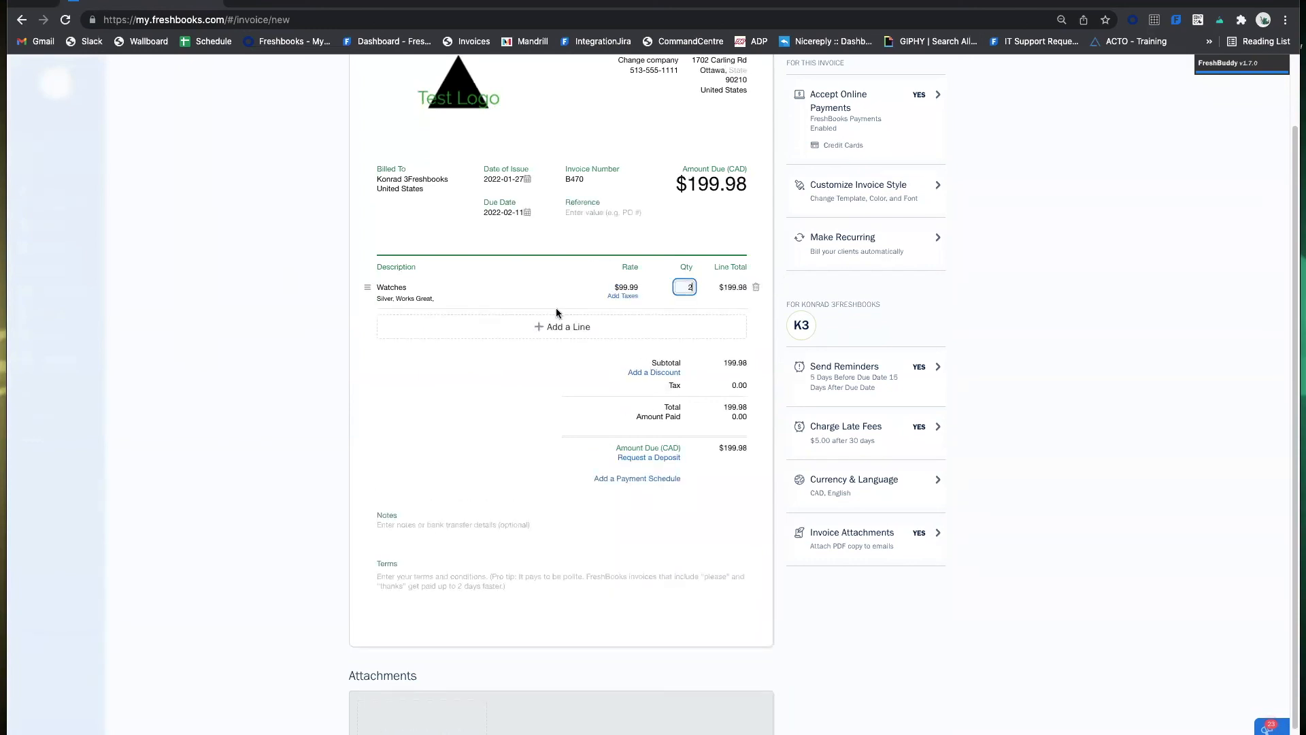
left_click(517, 297)
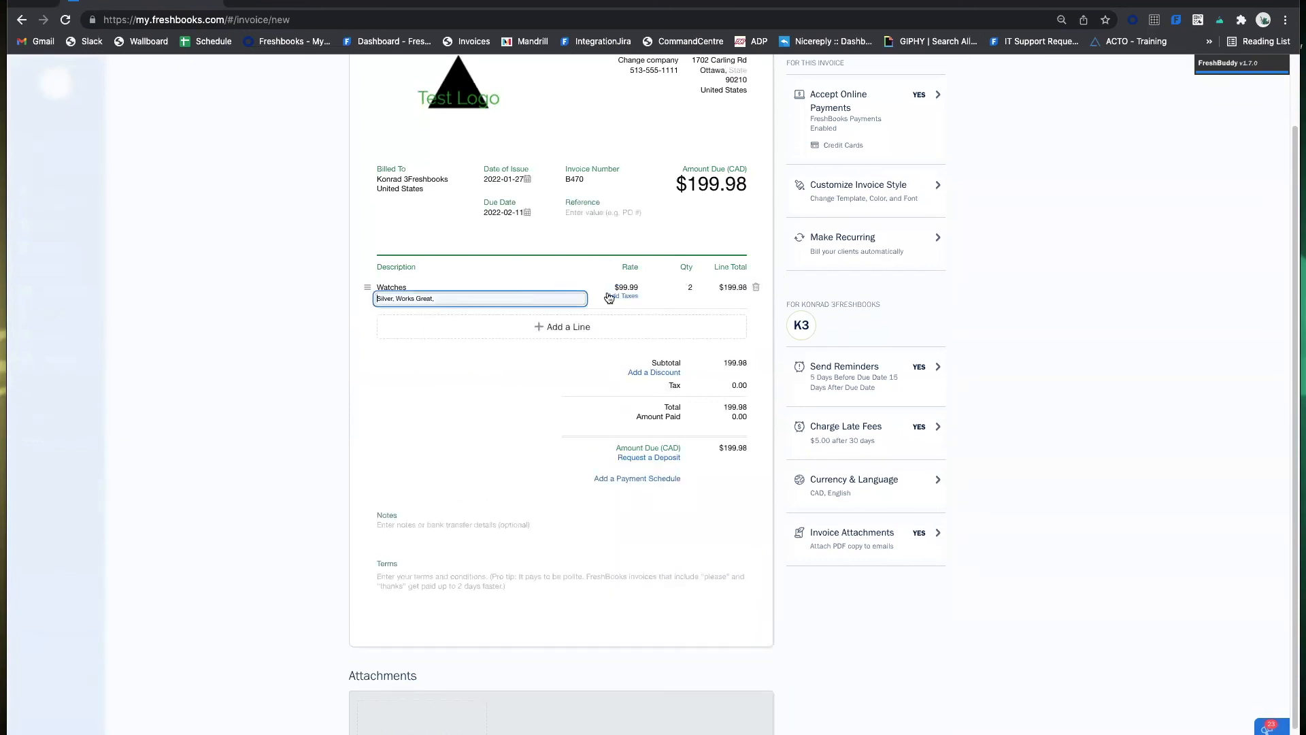
left_click(547, 365)
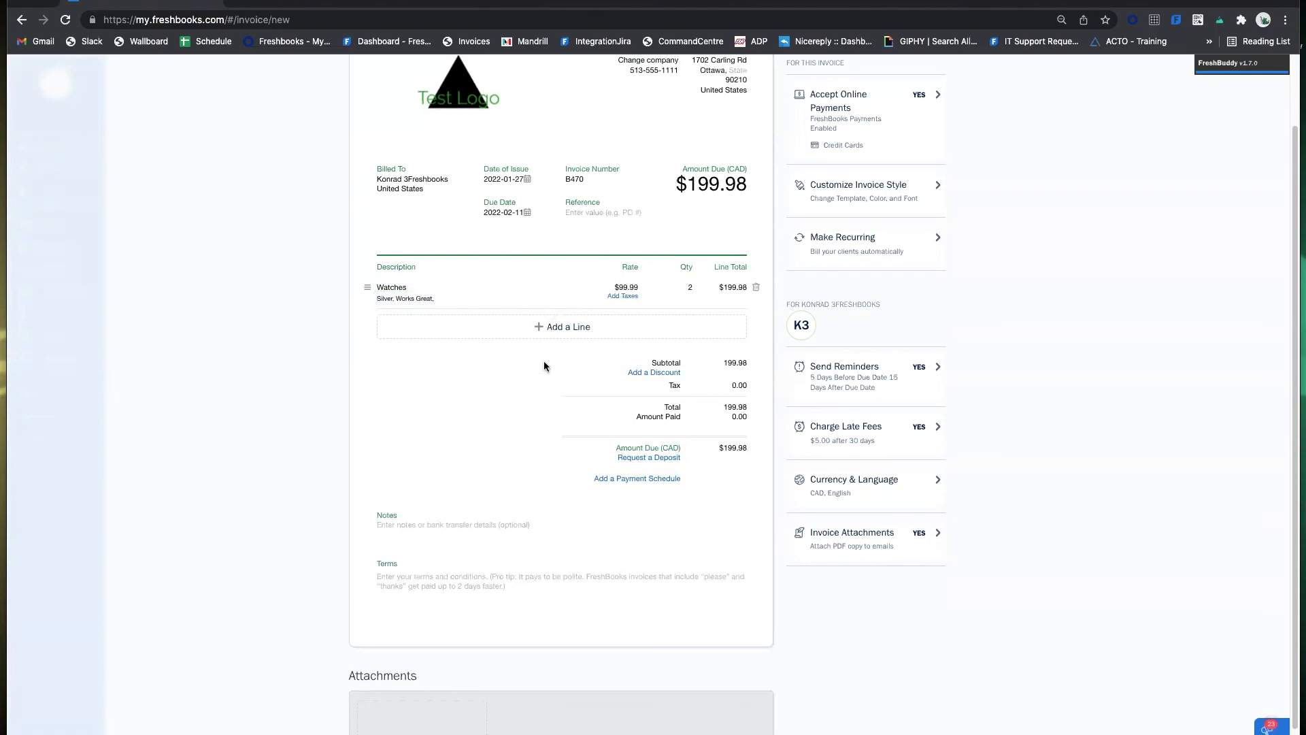
Apply HST 13% to the Watches line, adding $26.00 tax for $225.98 due.
left_click(628, 297)
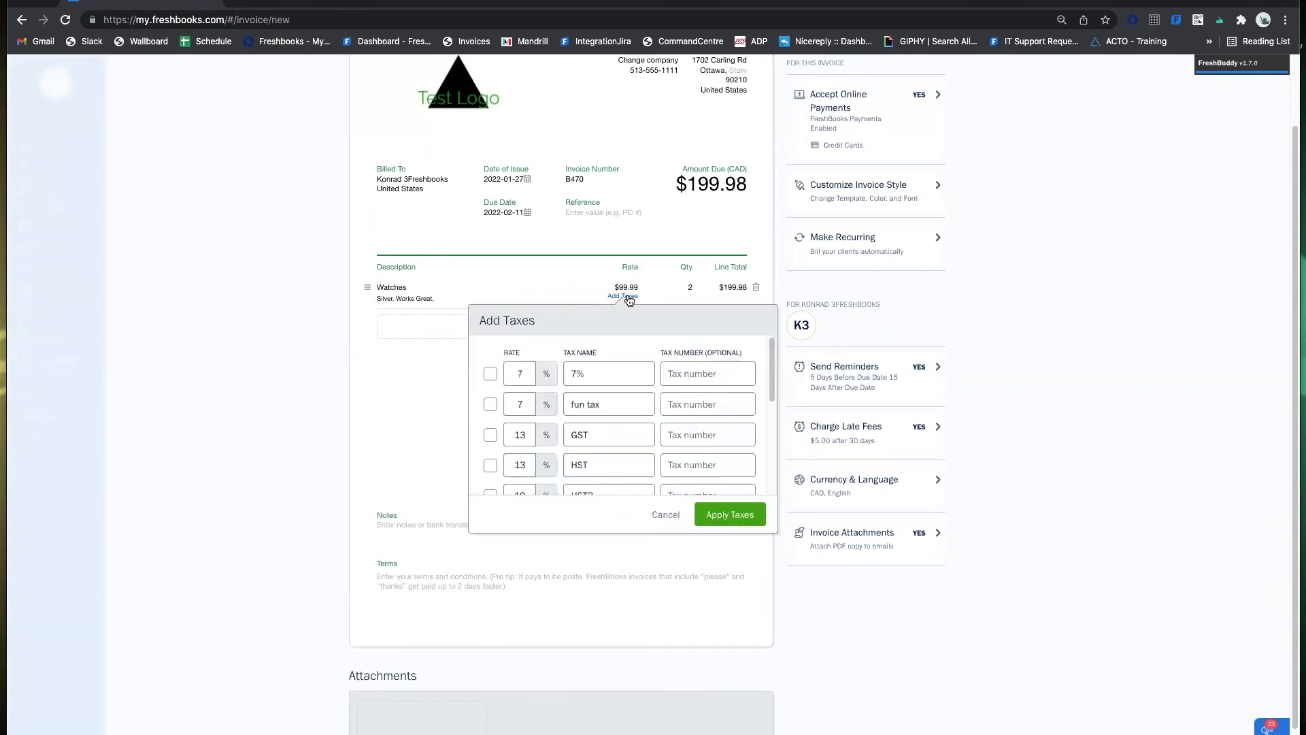
scroll(743, 393, "down", 5)
scroll(745, 399, "up", 5)
scroll(693, 420, "down", 2)
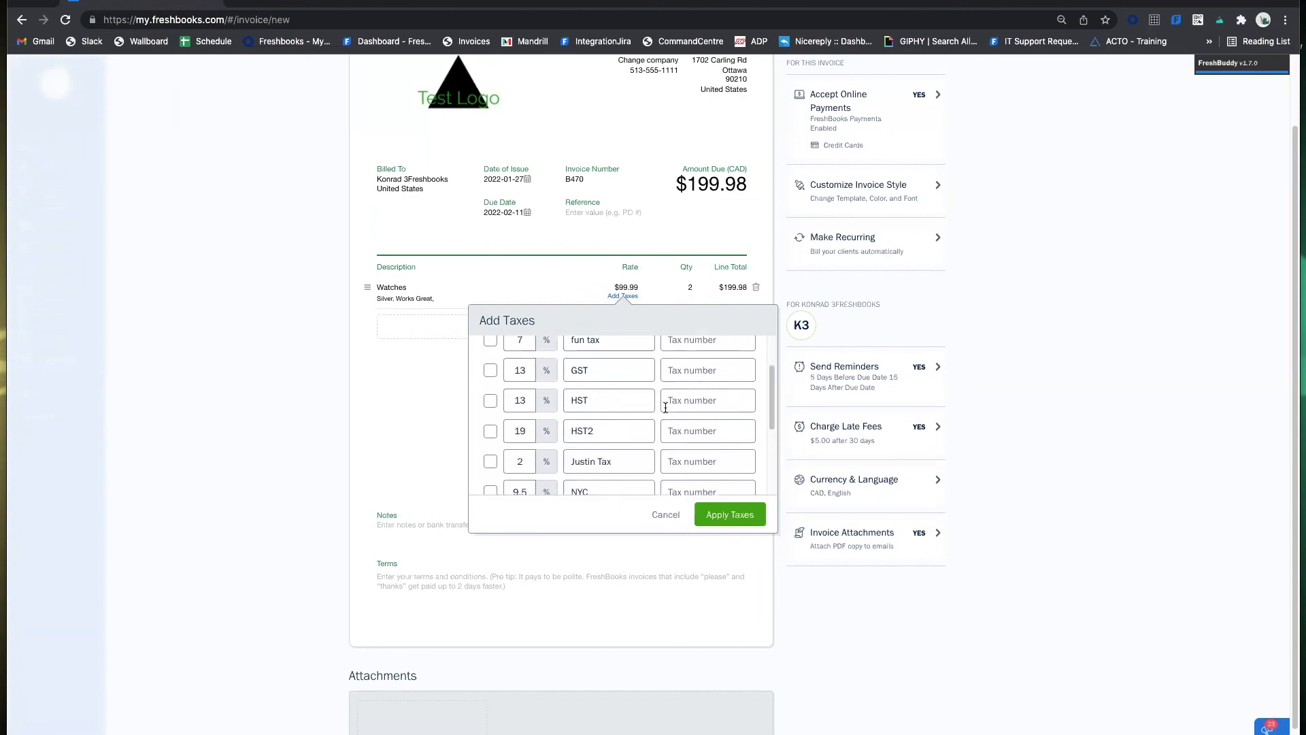
left_click(490, 391)
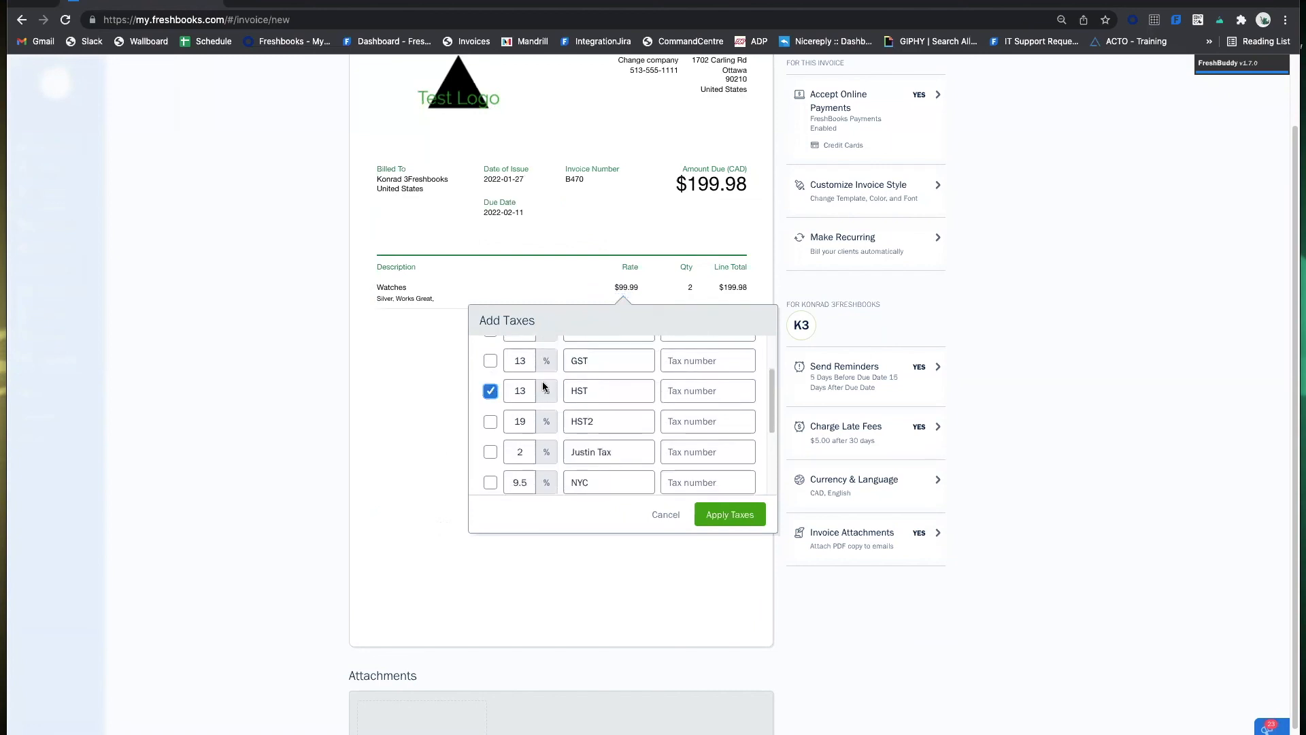
left_click(735, 515)
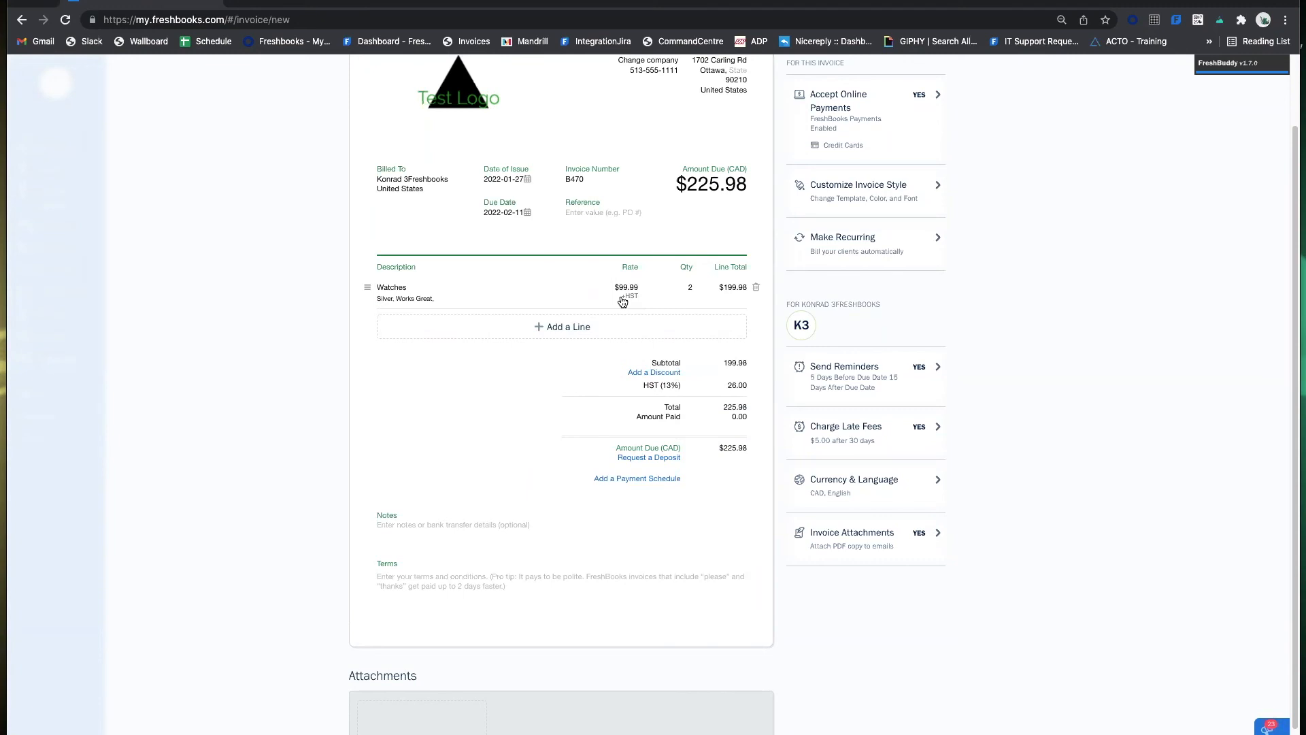
Add a Battery line at $25.00 and dismiss its stock warning, bringing the total to $250.98.
left_click(578, 333)
scroll(517, 393, "down", 5)
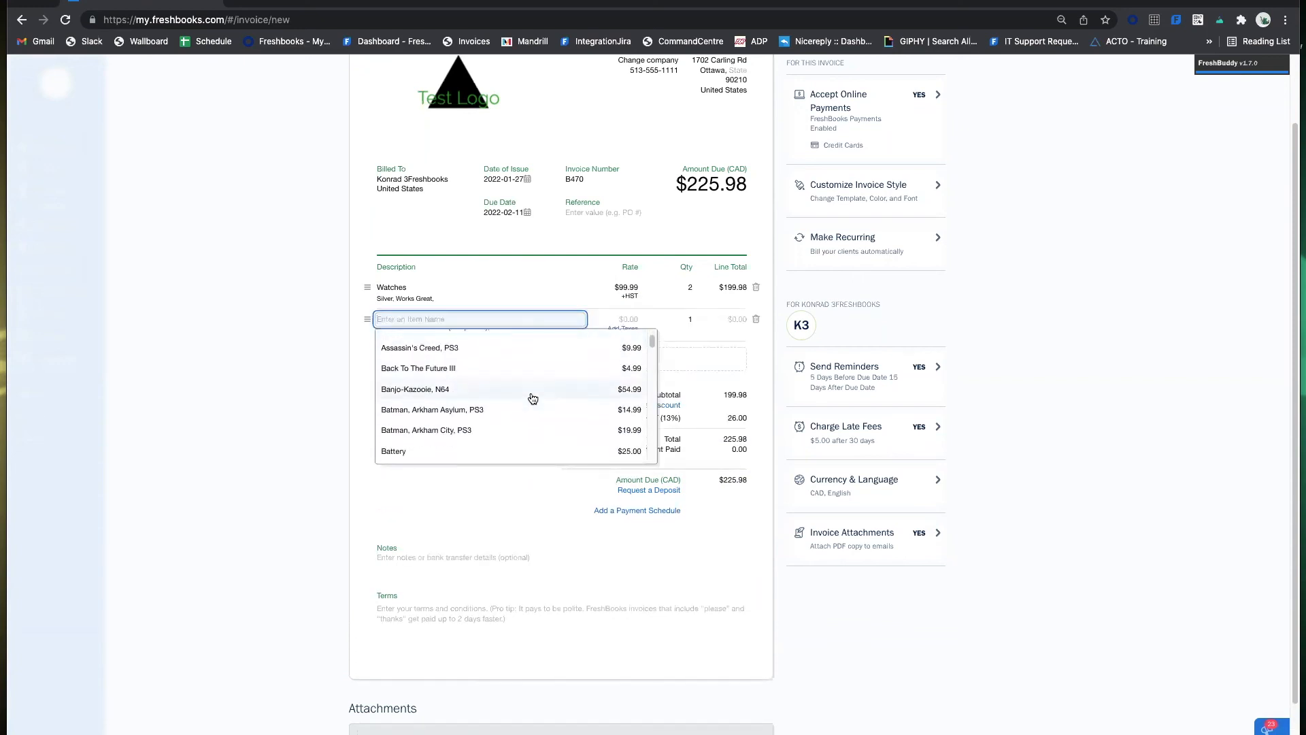
scroll(545, 391, "up", 5)
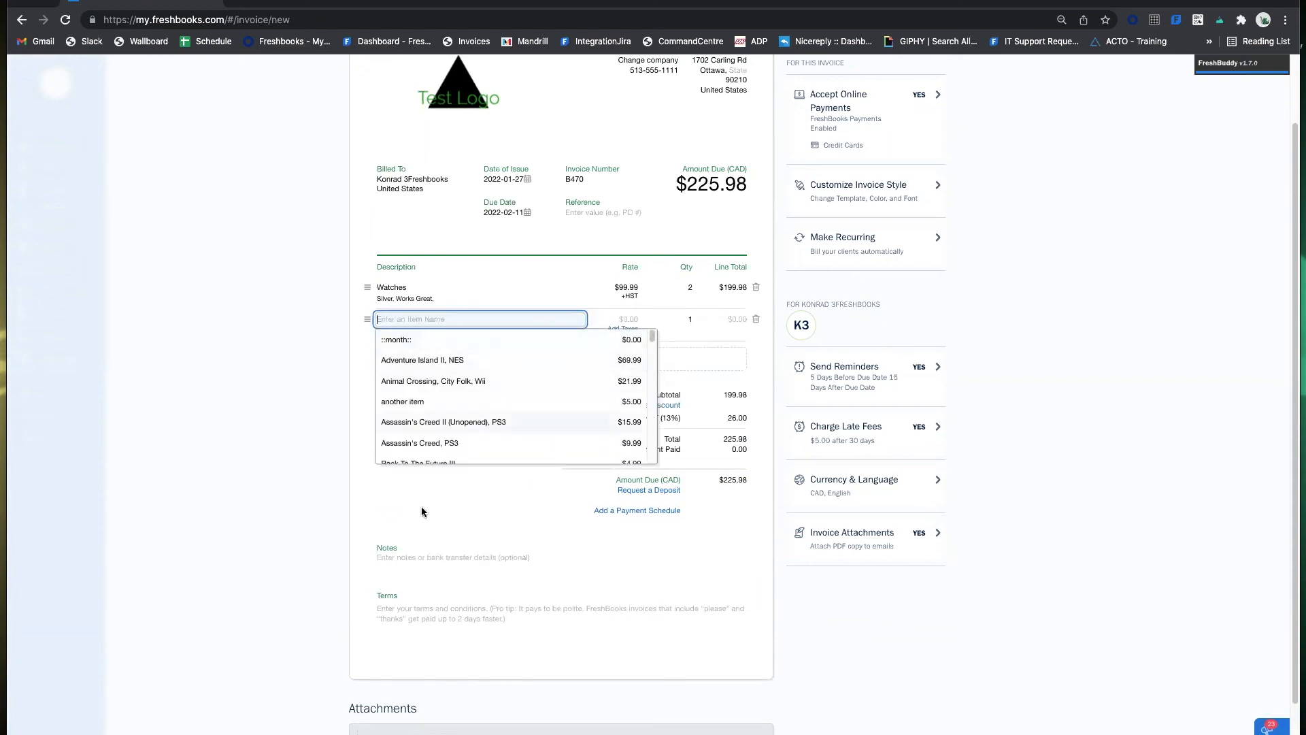
scroll(508, 385, "down", 2)
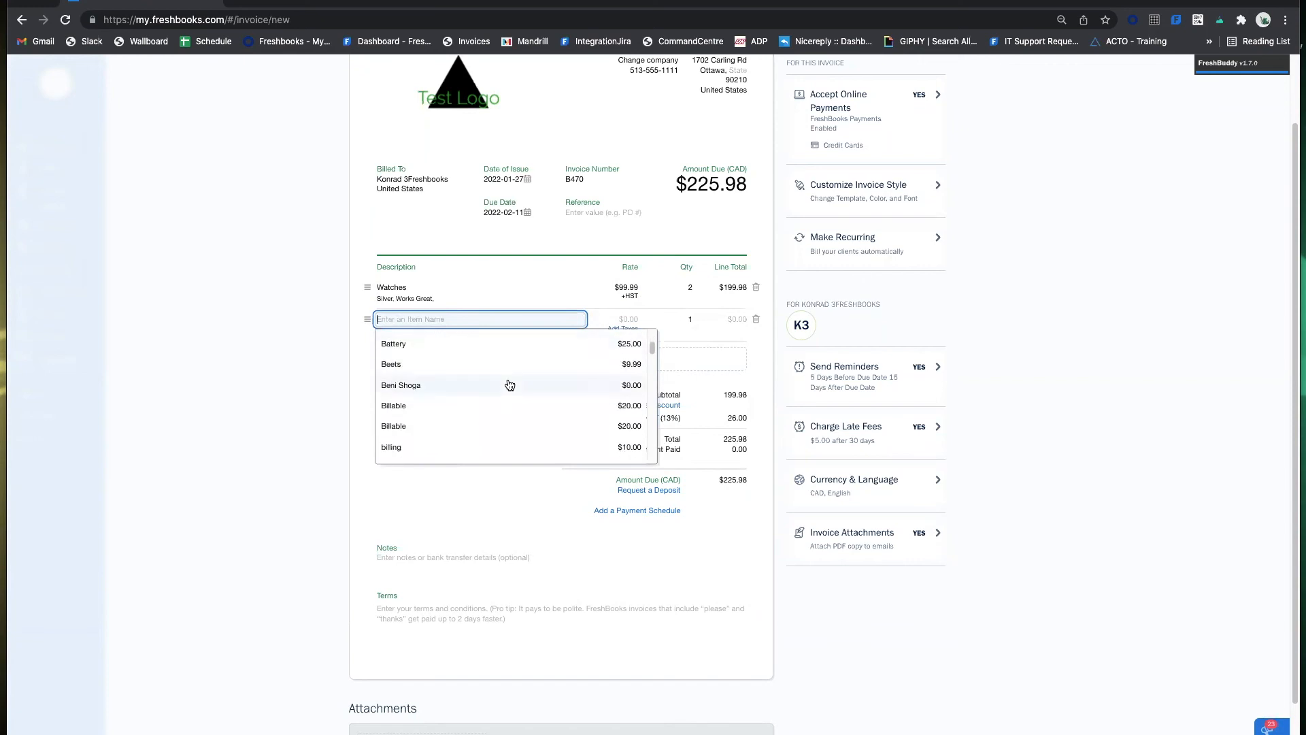
left_click(453, 346)
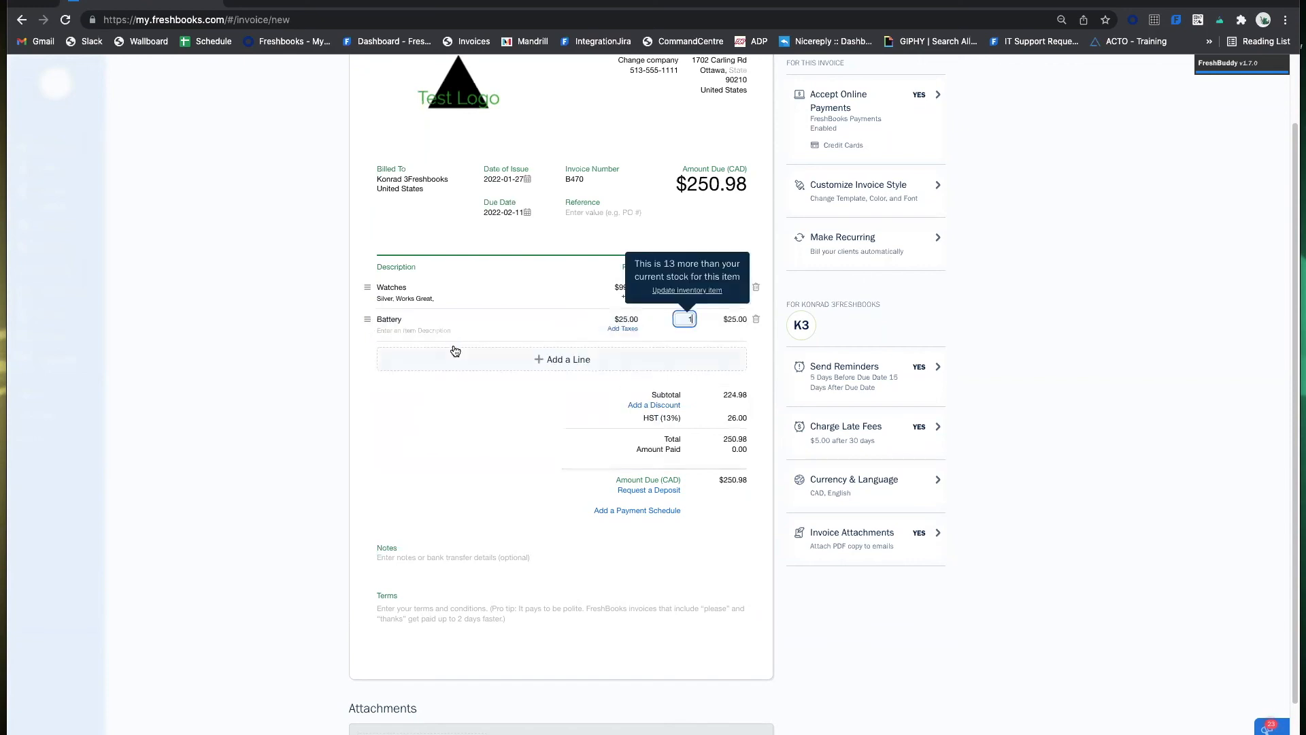
left_click(701, 321)
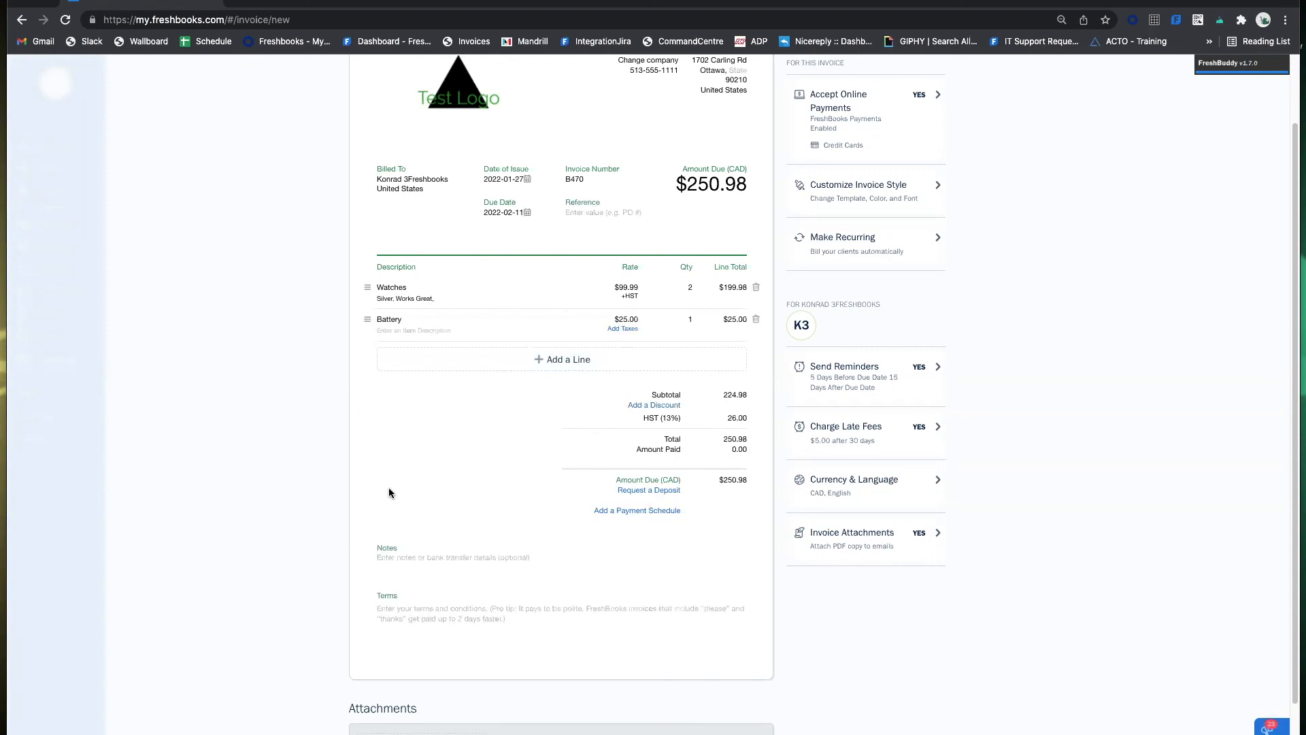
left_click(665, 406)
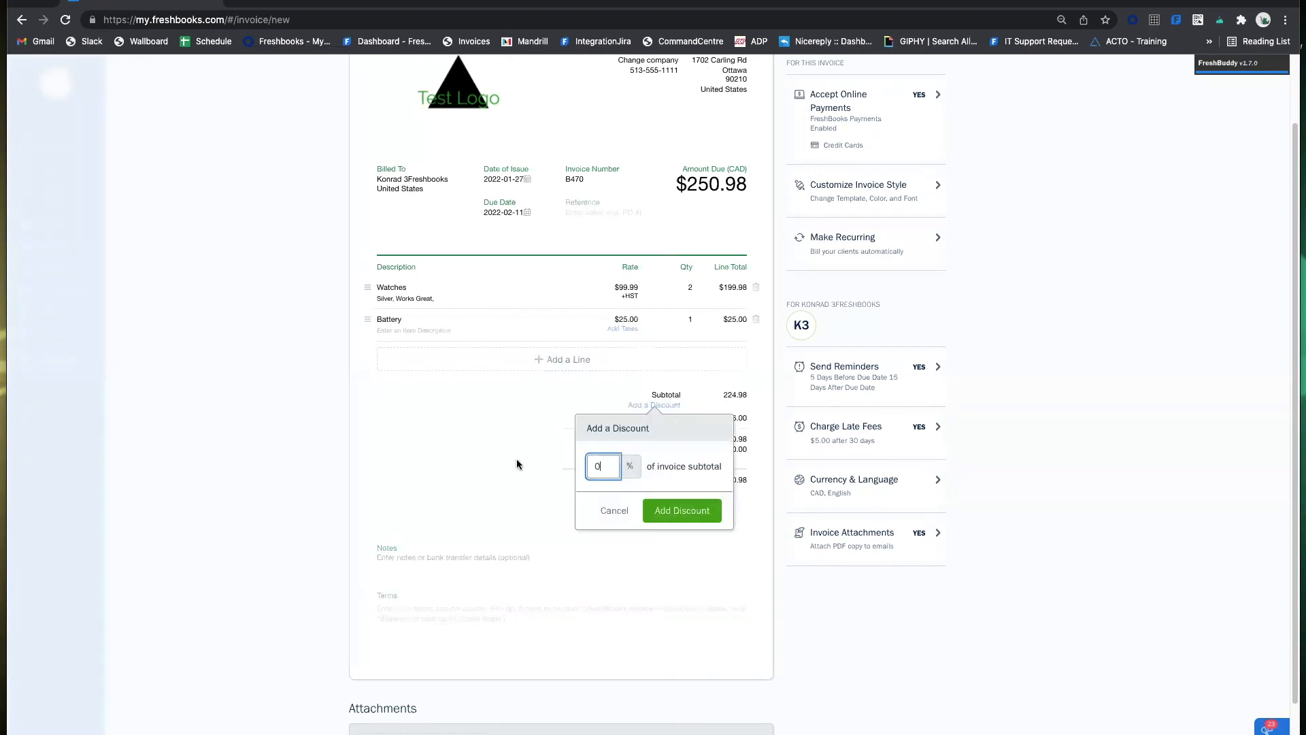
type("10")
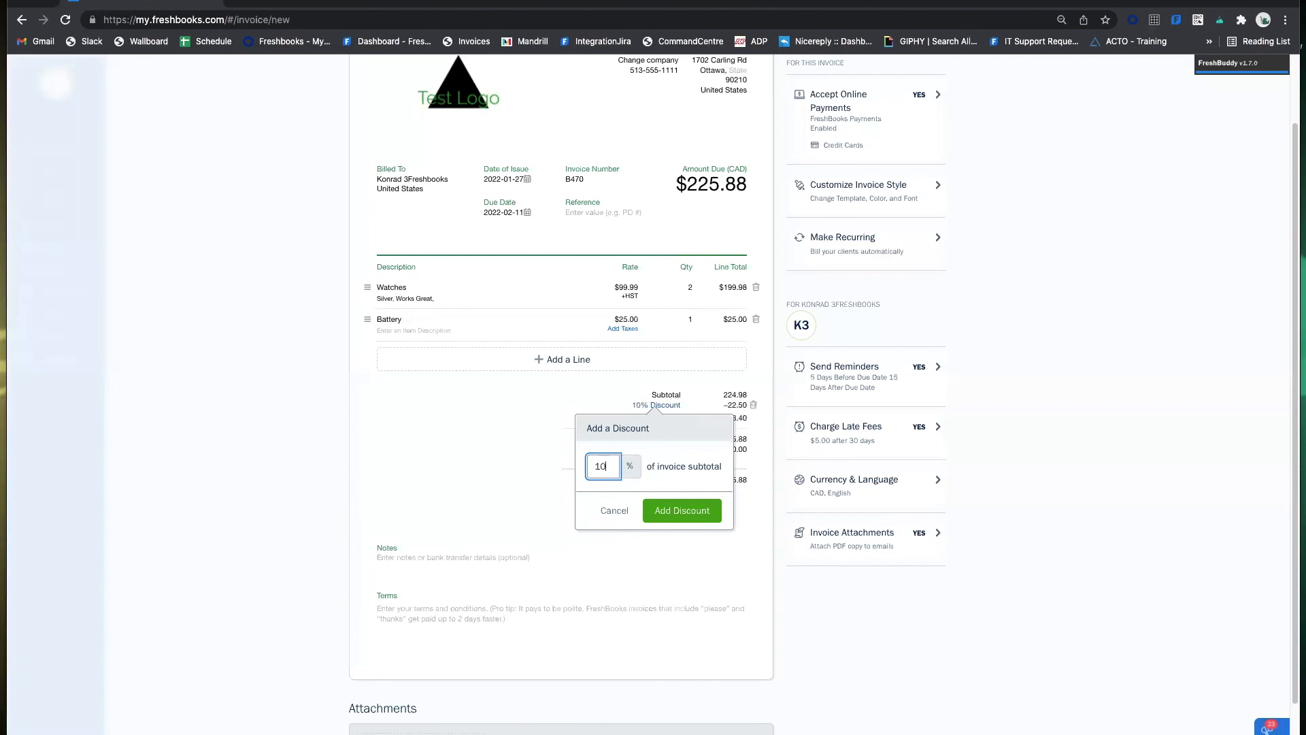
left_click(667, 508)
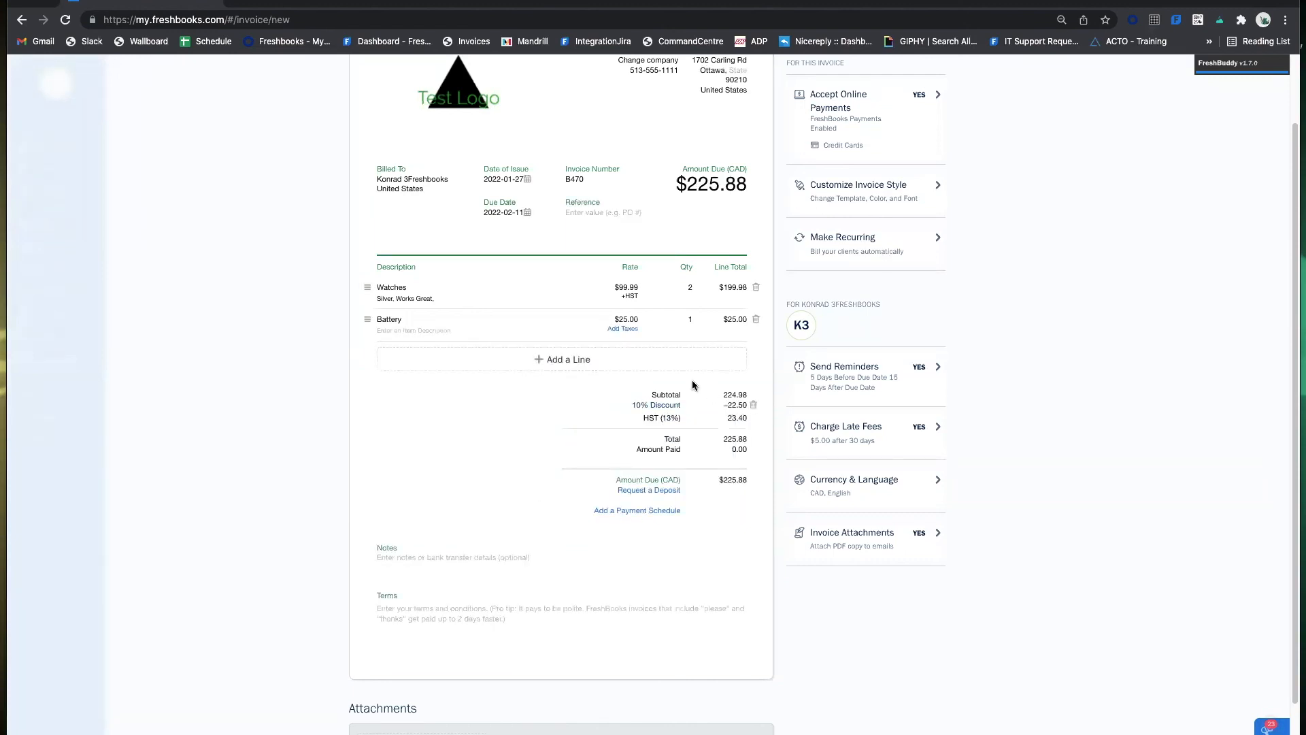
left_click(754, 406)
Try a $100 flat and then a percentage deposit, cancel it, and open Add a Payment Schedule.
left_click(677, 490)
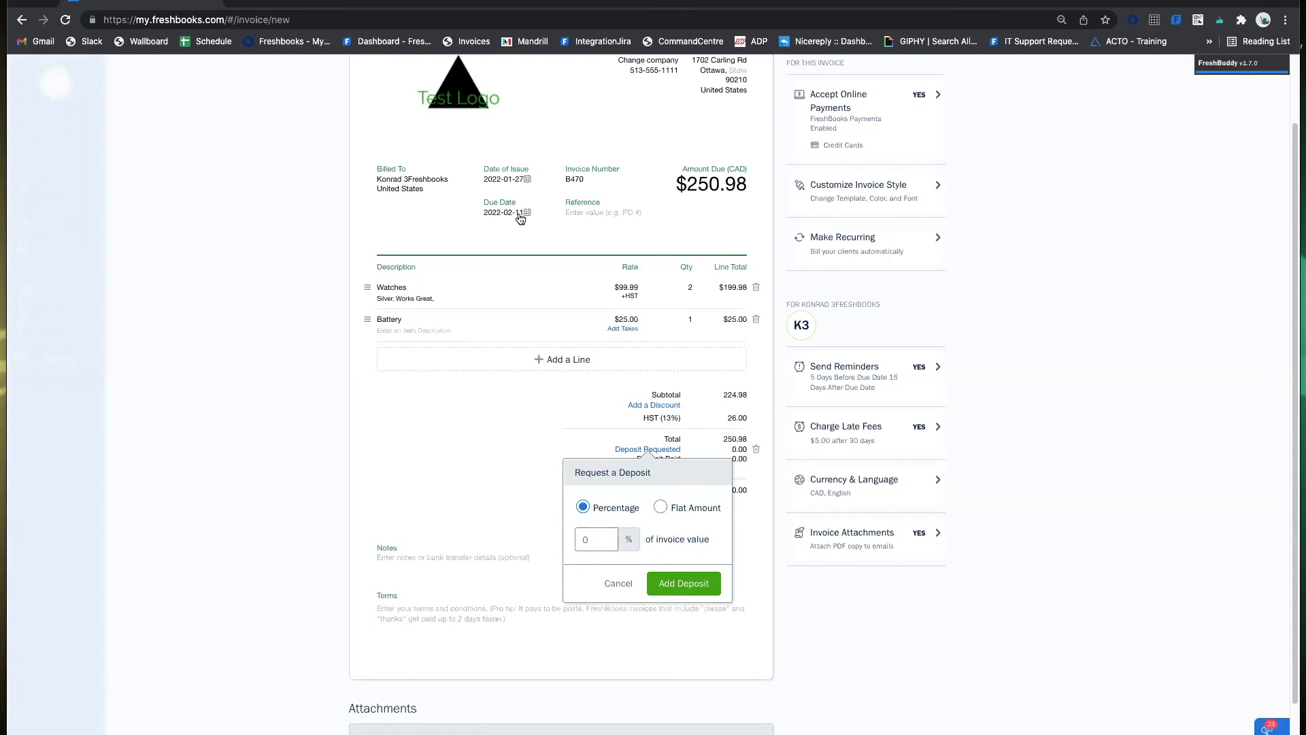
left_click(660, 506)
left_click(591, 537)
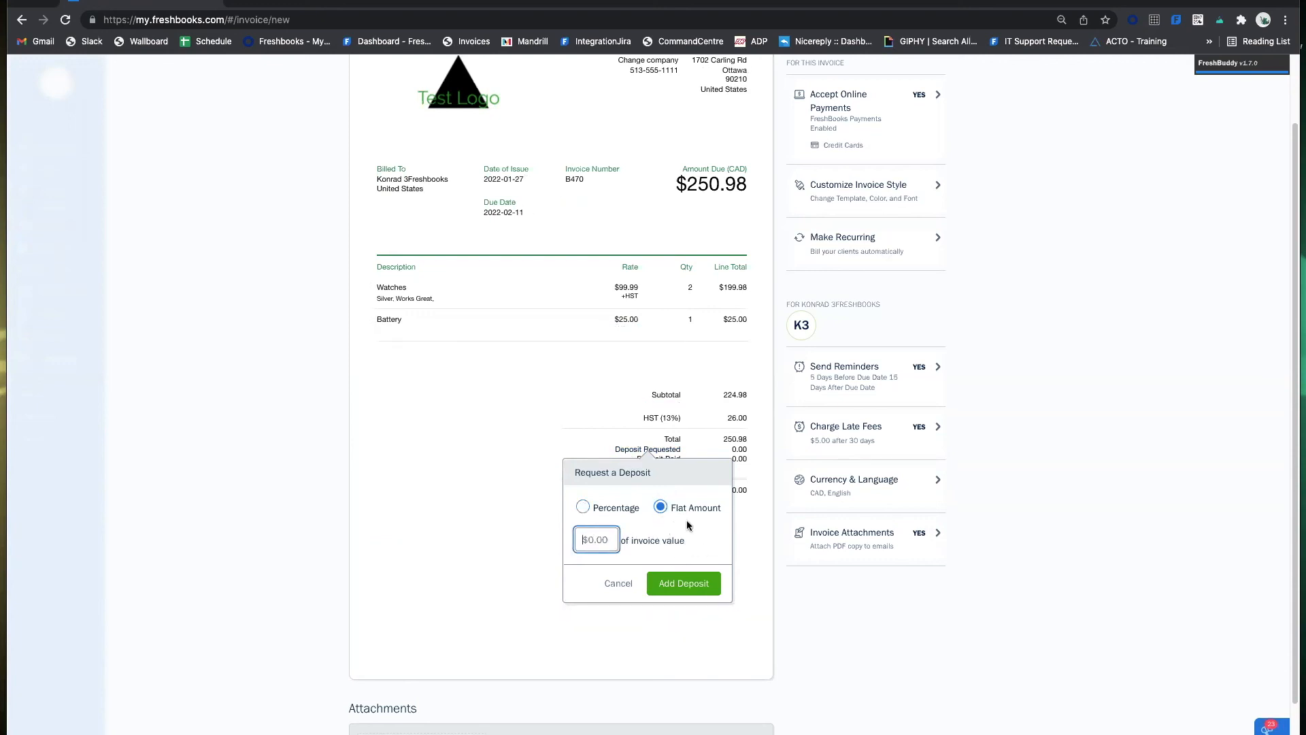
type("100")
left_click(583, 506)
left_click(596, 538)
type("5.")
type("0")
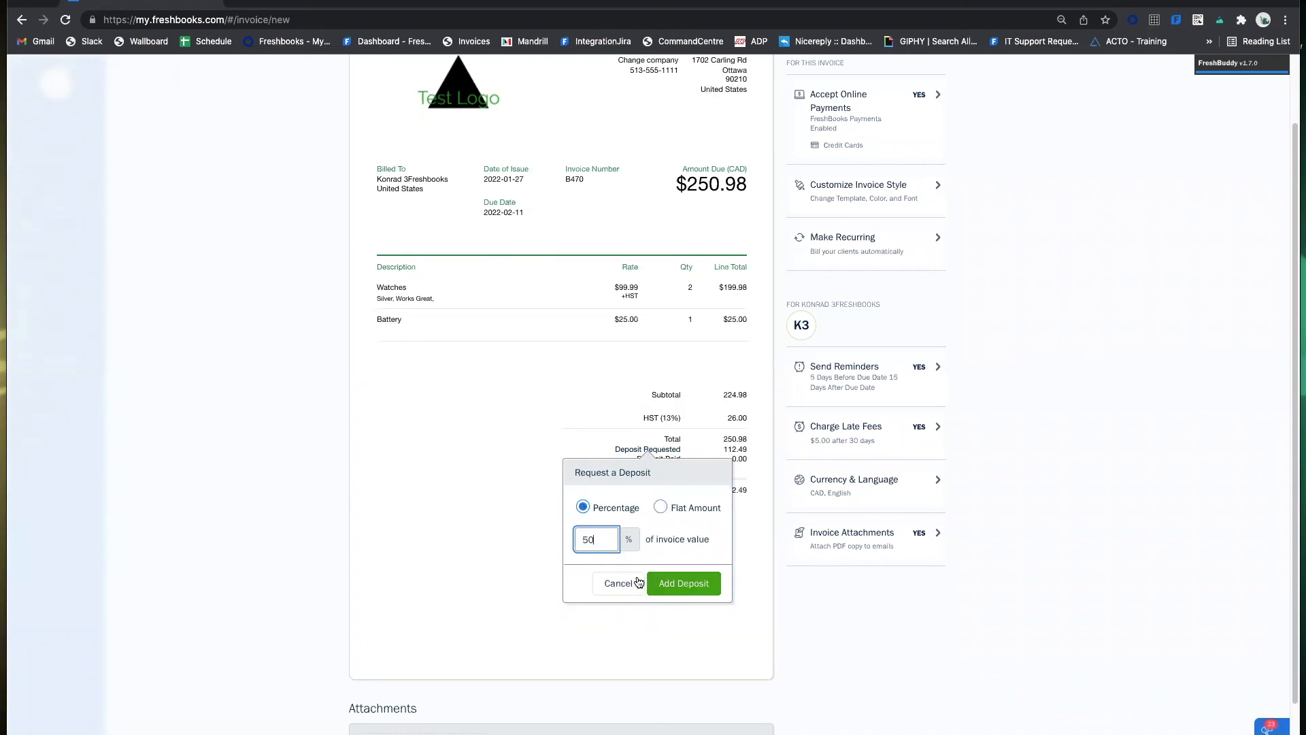
left_click(631, 583)
left_click(657, 511)
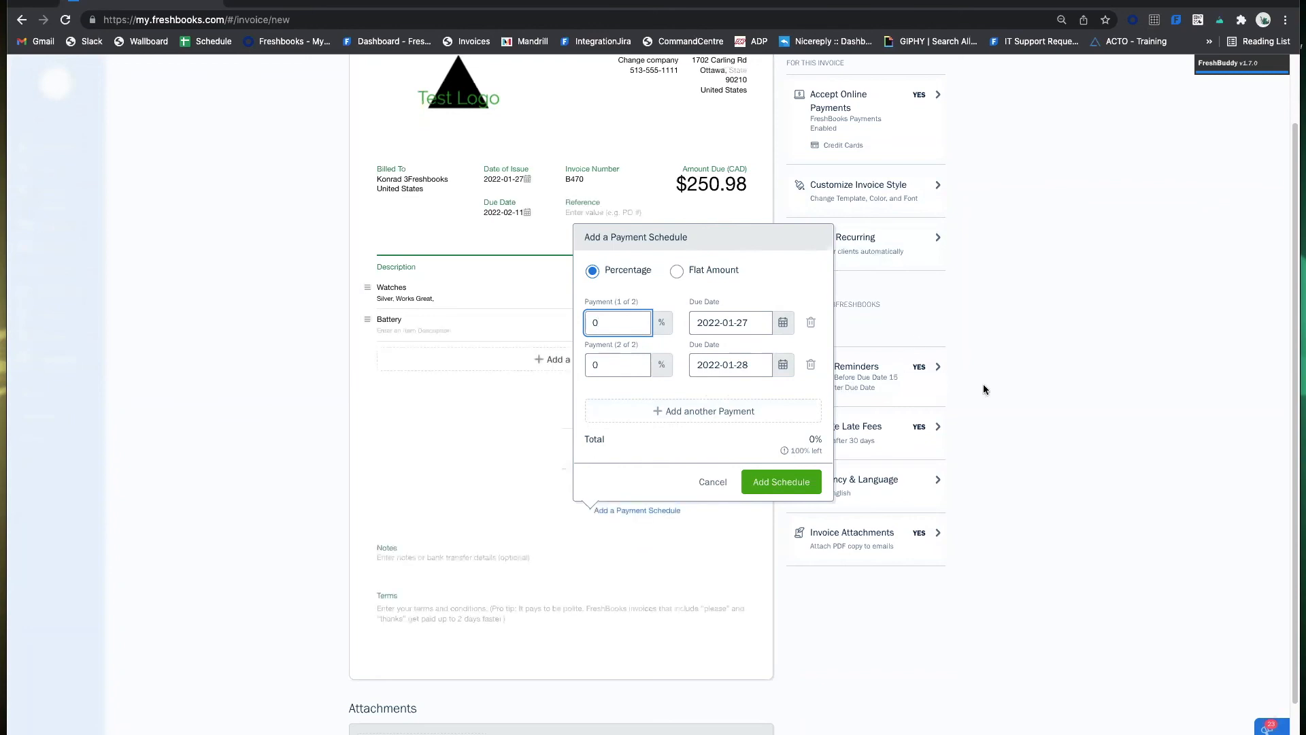
Set flat payments of $100 due January 31 and $150.98 due February 28.
left_click(677, 271)
type("100")
left_click(615, 364)
type("150.98")
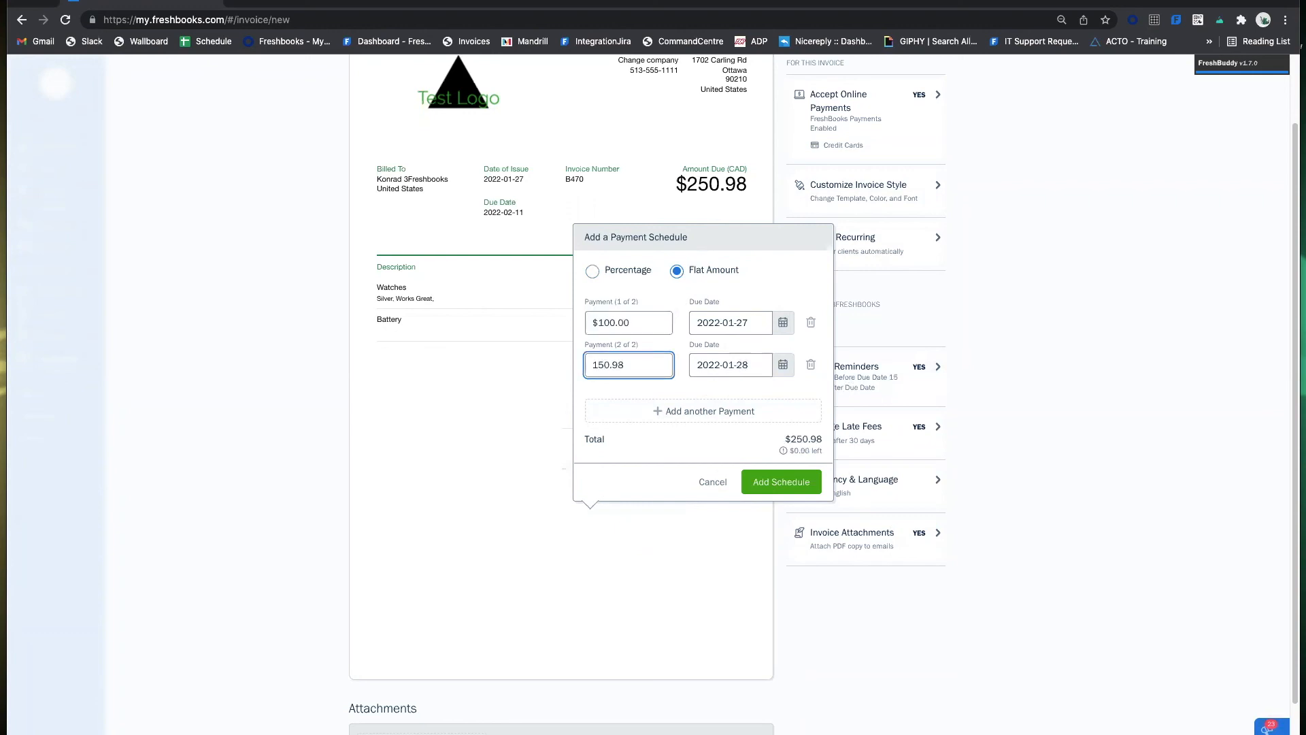
left_click(725, 367)
left_click(788, 401)
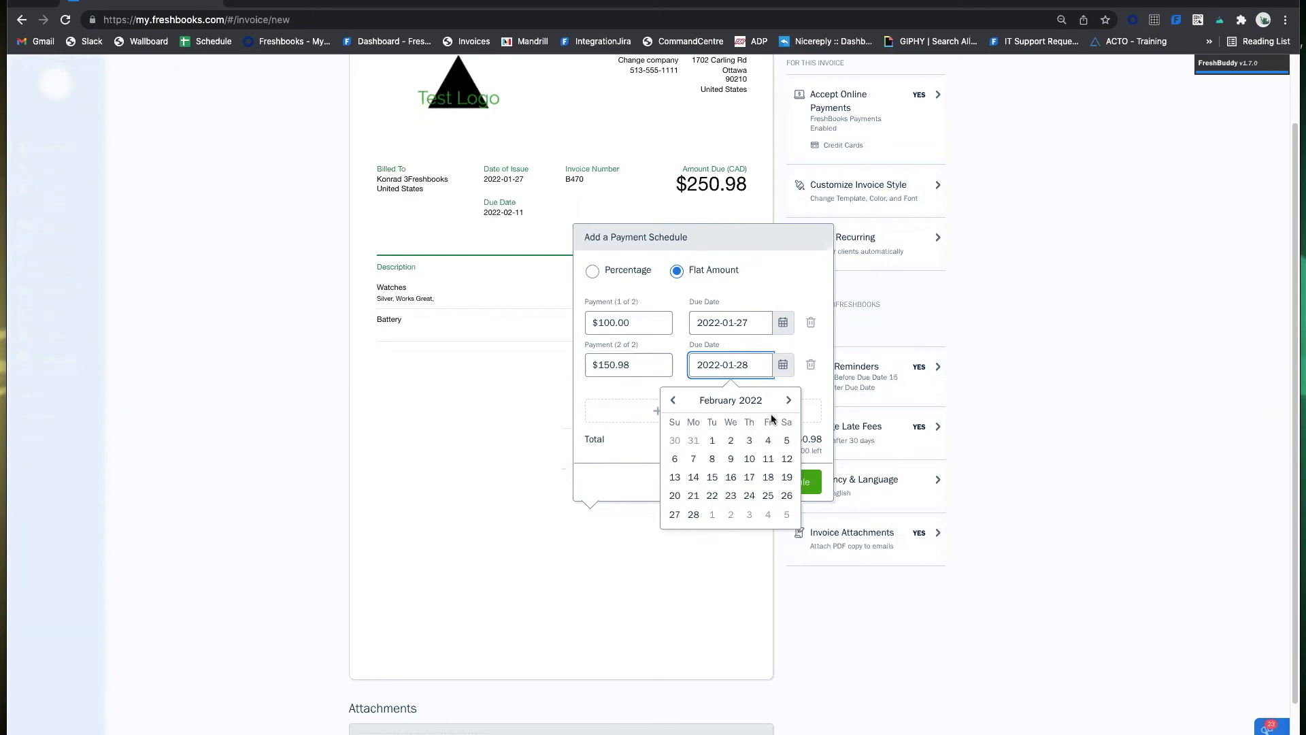
left_click(694, 515)
left_click(757, 330)
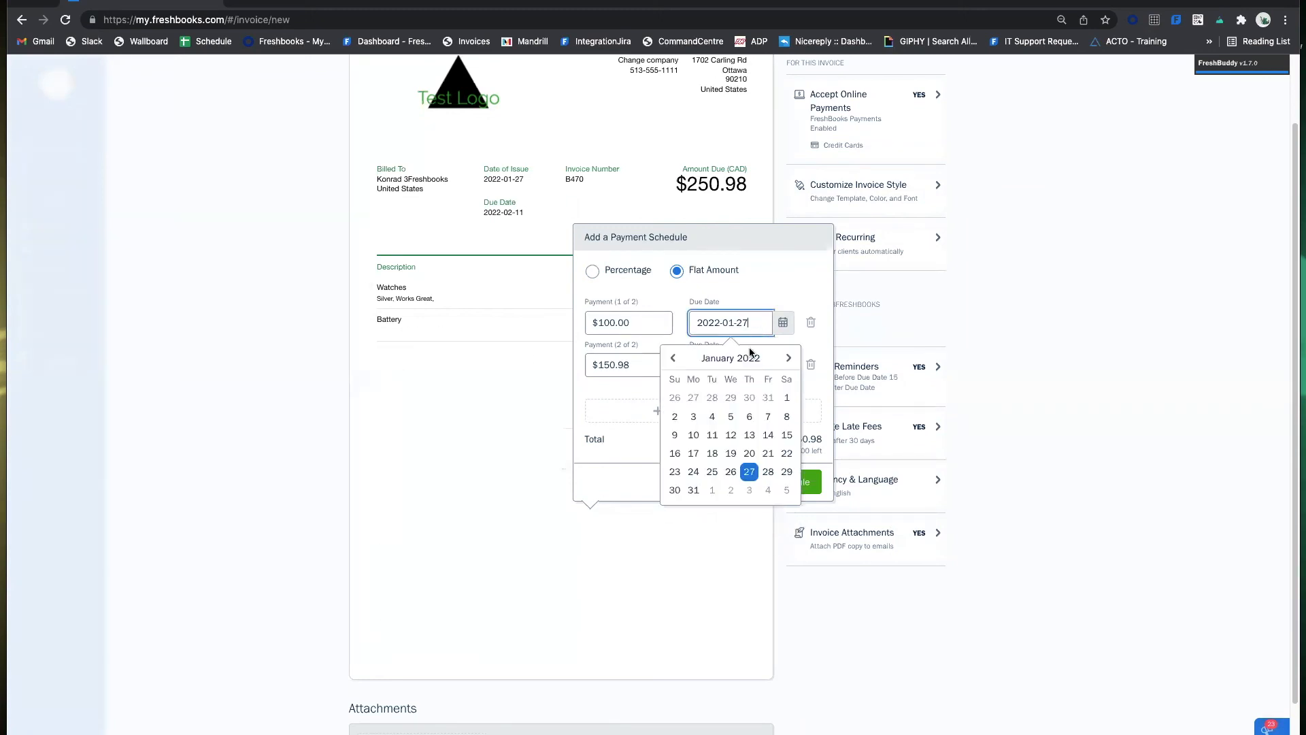
left_click(692, 490)
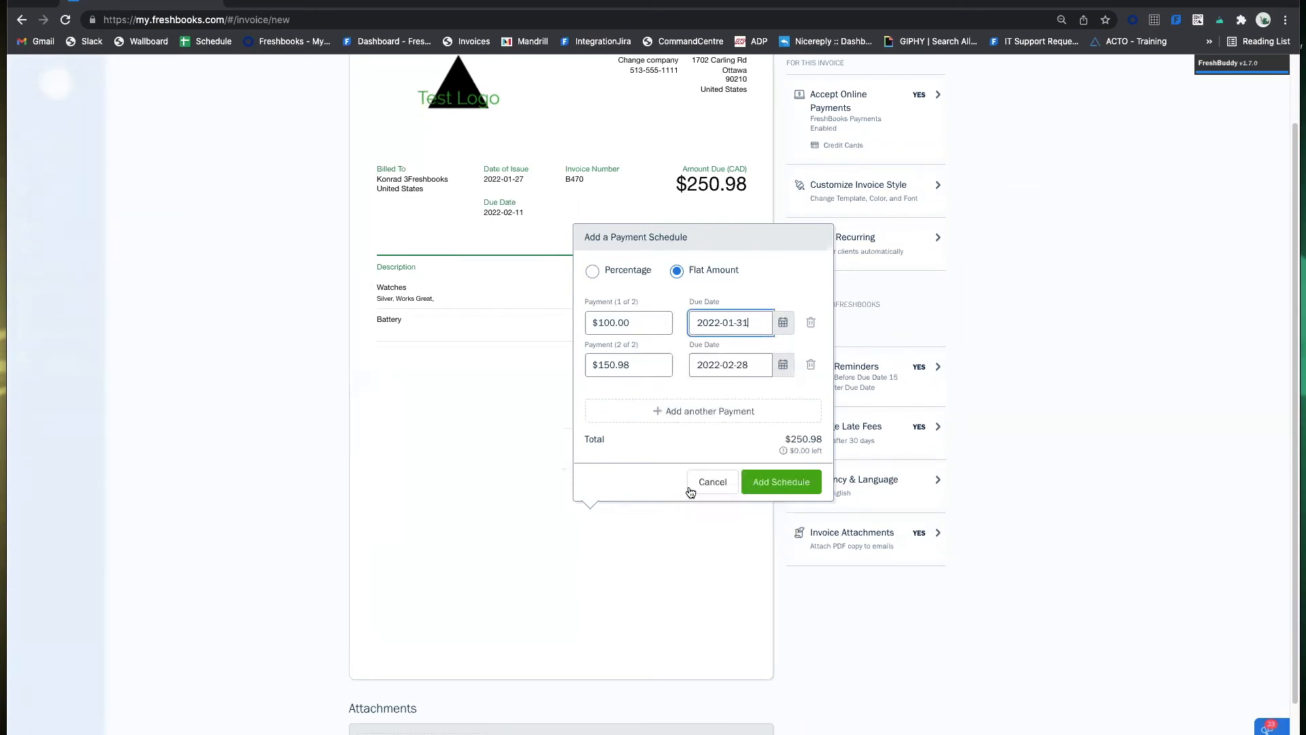
Add several more installments, then cancel the payment schedule without saving it.
left_click(717, 417)
left_click(718, 418)
left_click(718, 418)
left_click(717, 418)
left_click(717, 418)
left_click(718, 418)
left_click(718, 418)
left_click(718, 418)
left_click(717, 417)
left_click(718, 418)
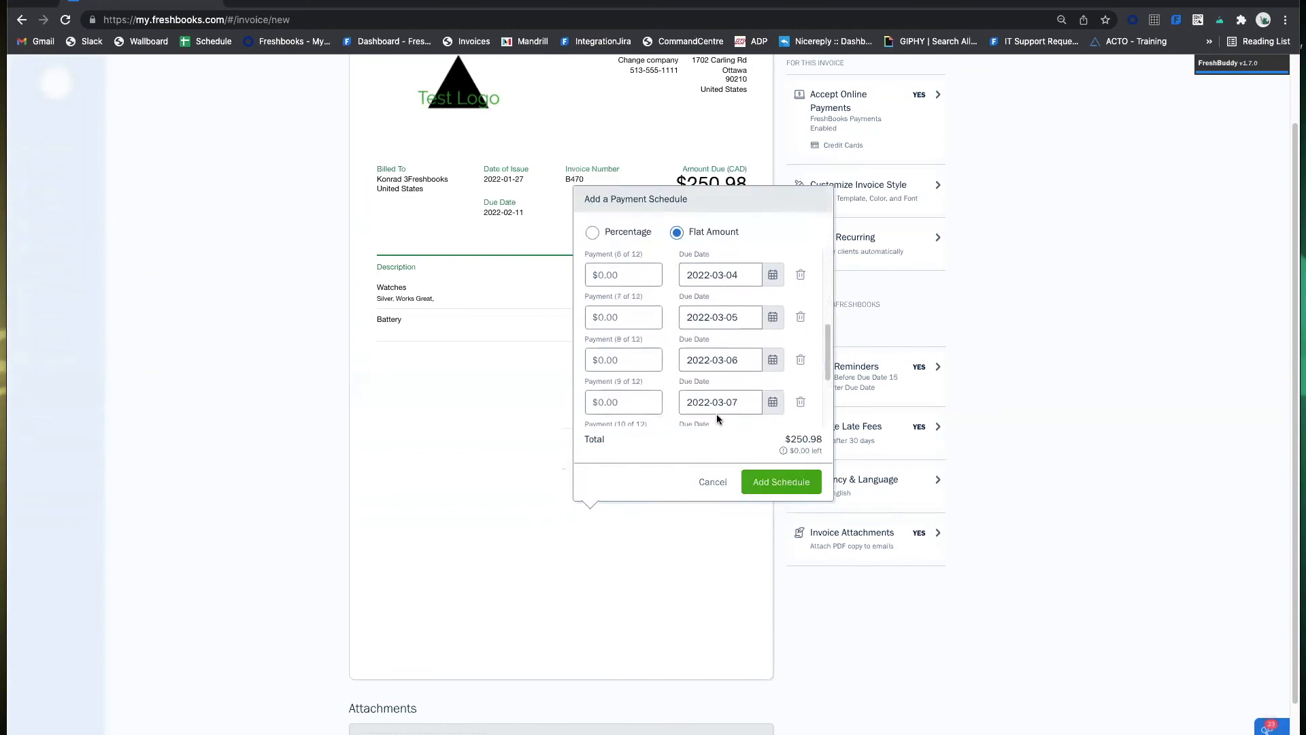
left_click(713, 481)
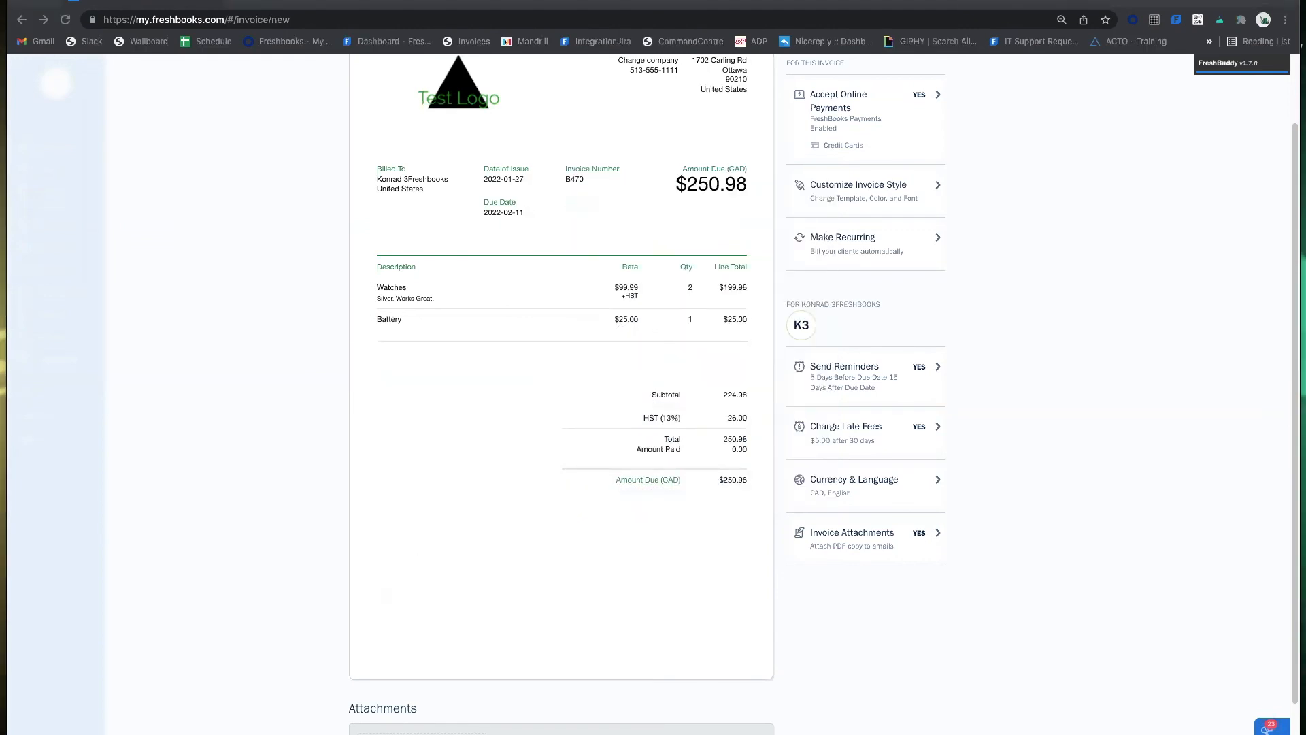
Enter the invoice note 'Specific to this invoice.'.
scroll(462, 437, "down", 2)
left_click(519, 421)
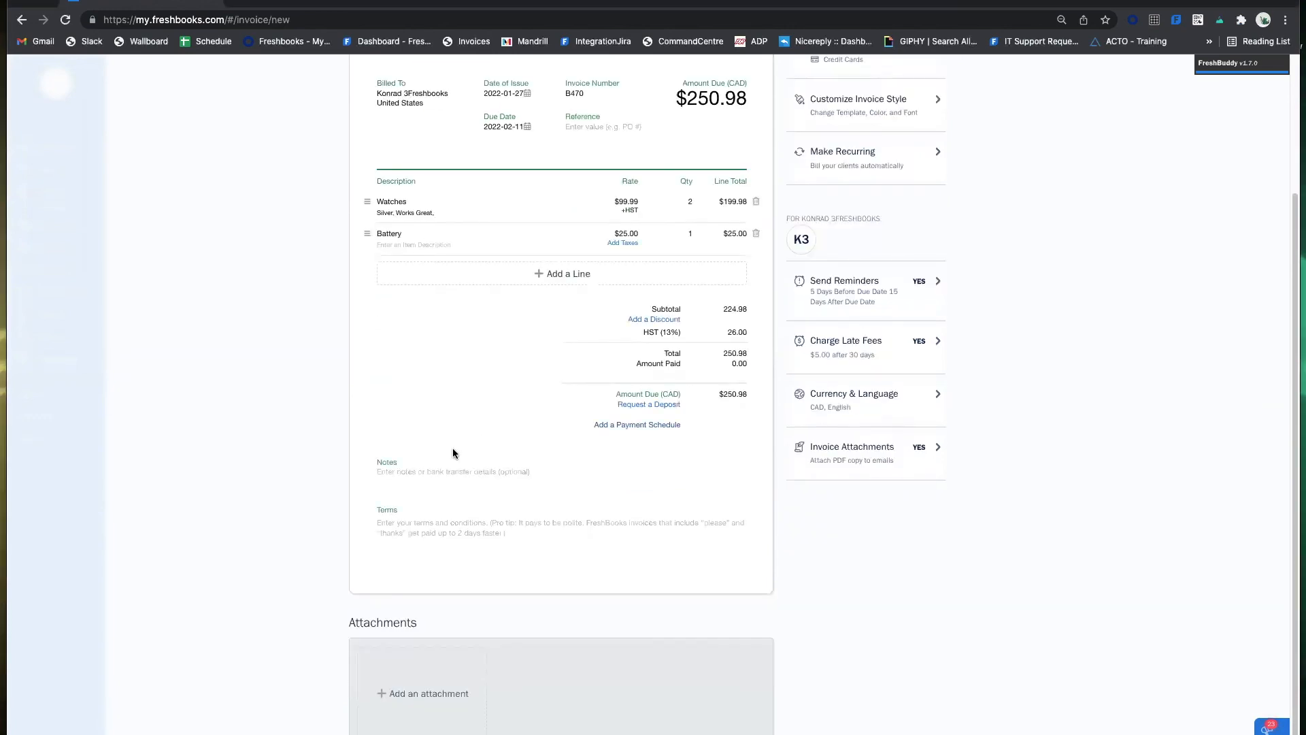
left_click(458, 474)
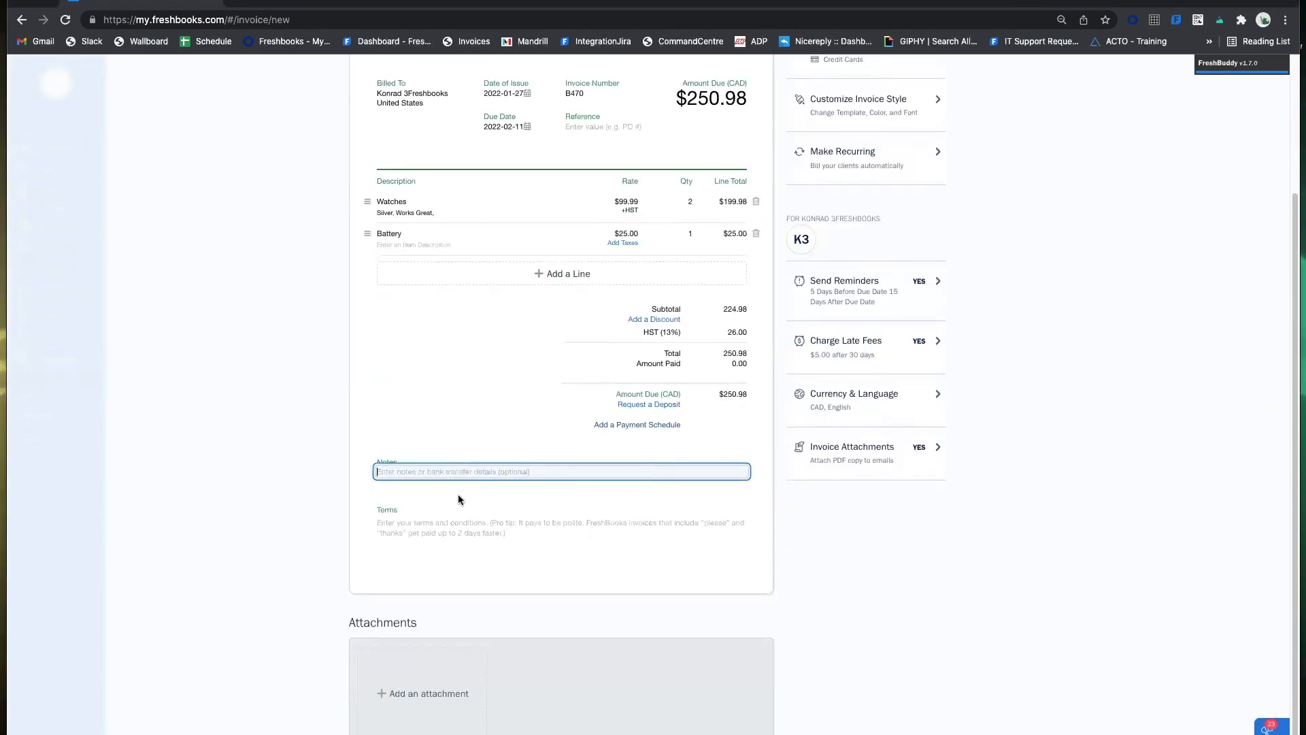
left_click(460, 532)
left_click(464, 473)
type("Specific to this invoice.")
left_click(511, 321)
Enter the terms 'These will follow to the next invoice.'.
scroll(683, 190, "up", 3)
scroll(521, 403, "down", 3)
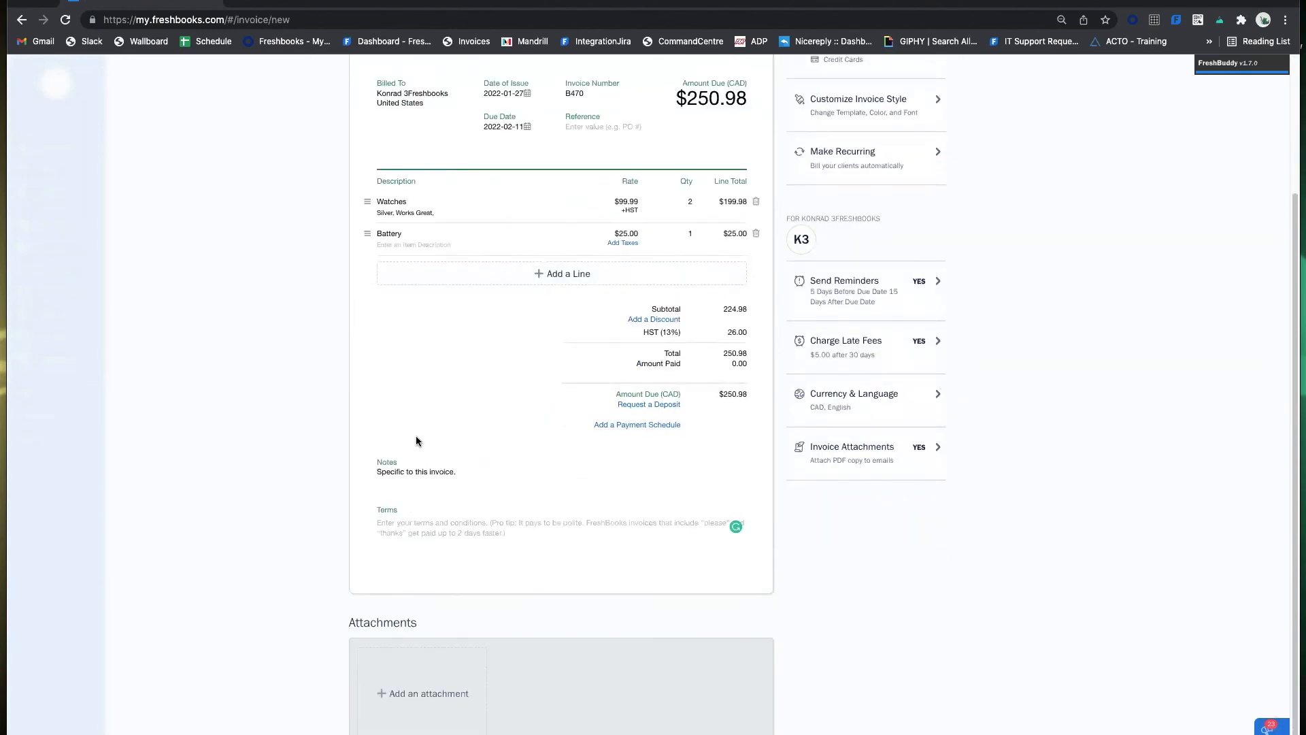
left_click(415, 531)
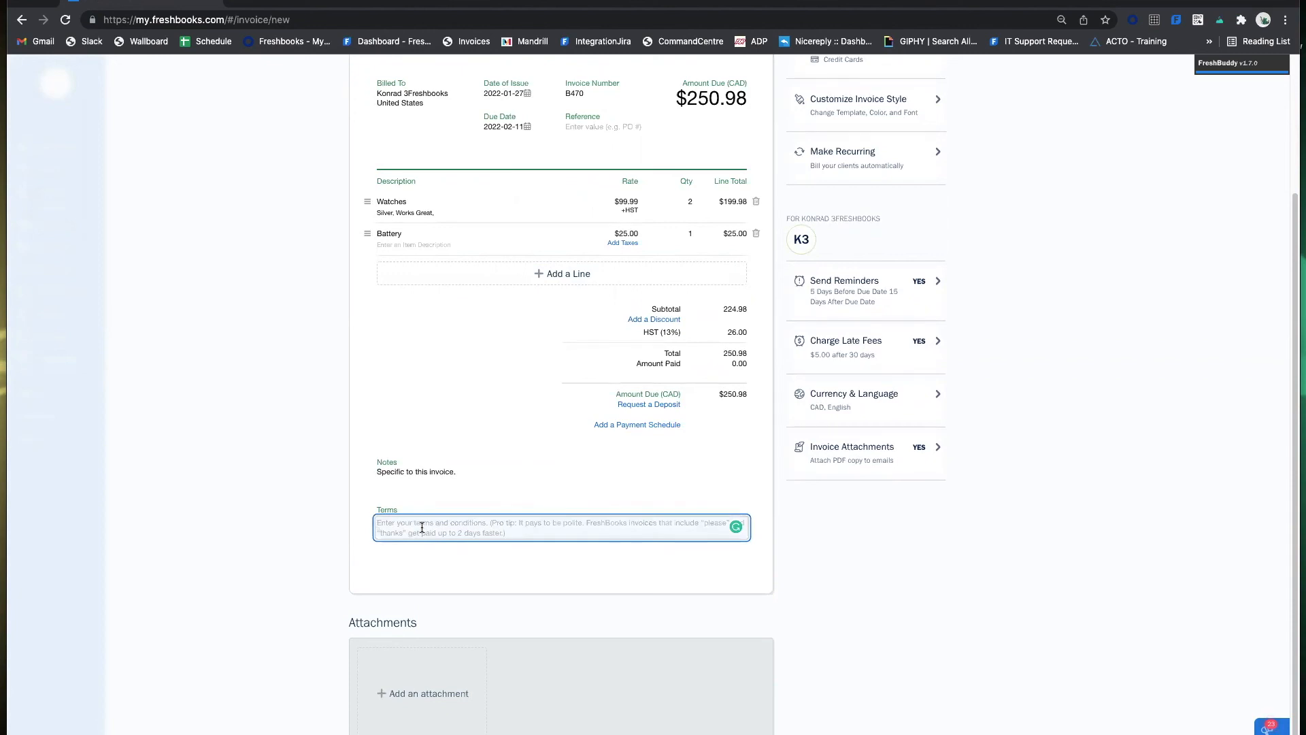
type("These will follow")
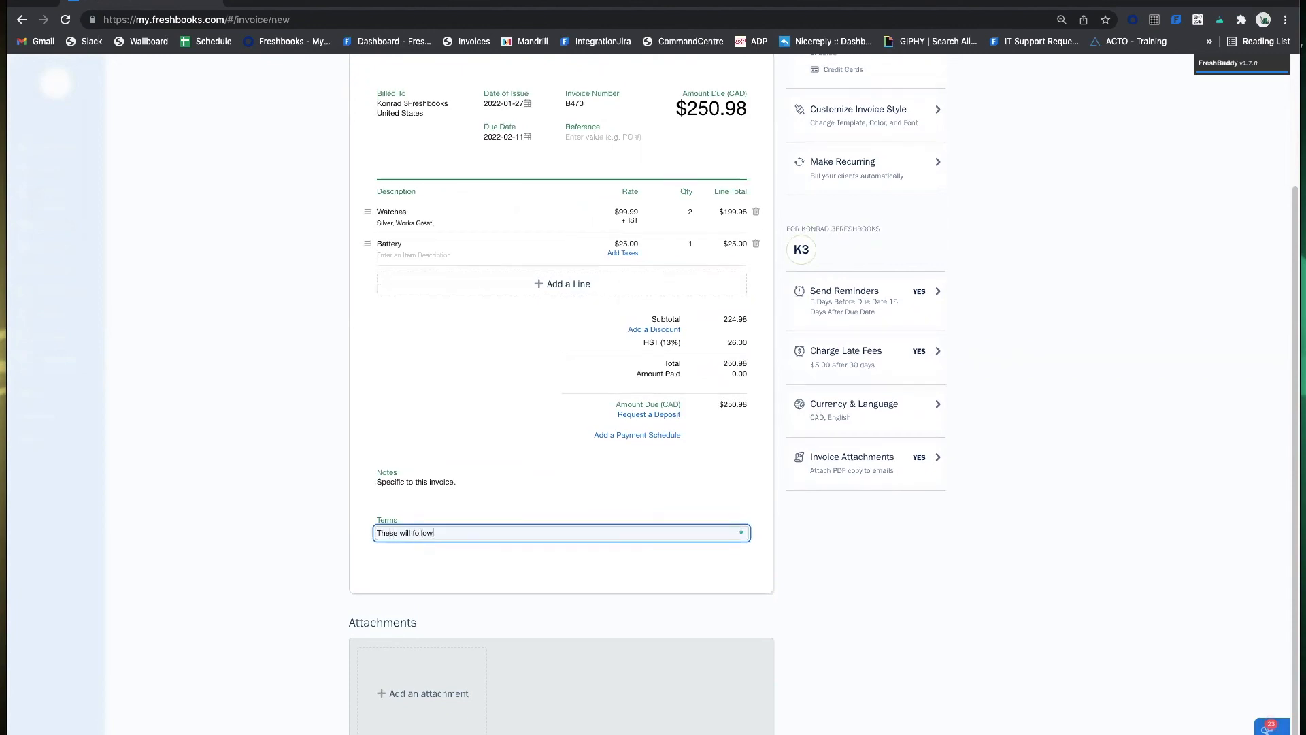
type(" to the next invoice")
left_click(232, 532)
scroll(729, 102, "up", 3)
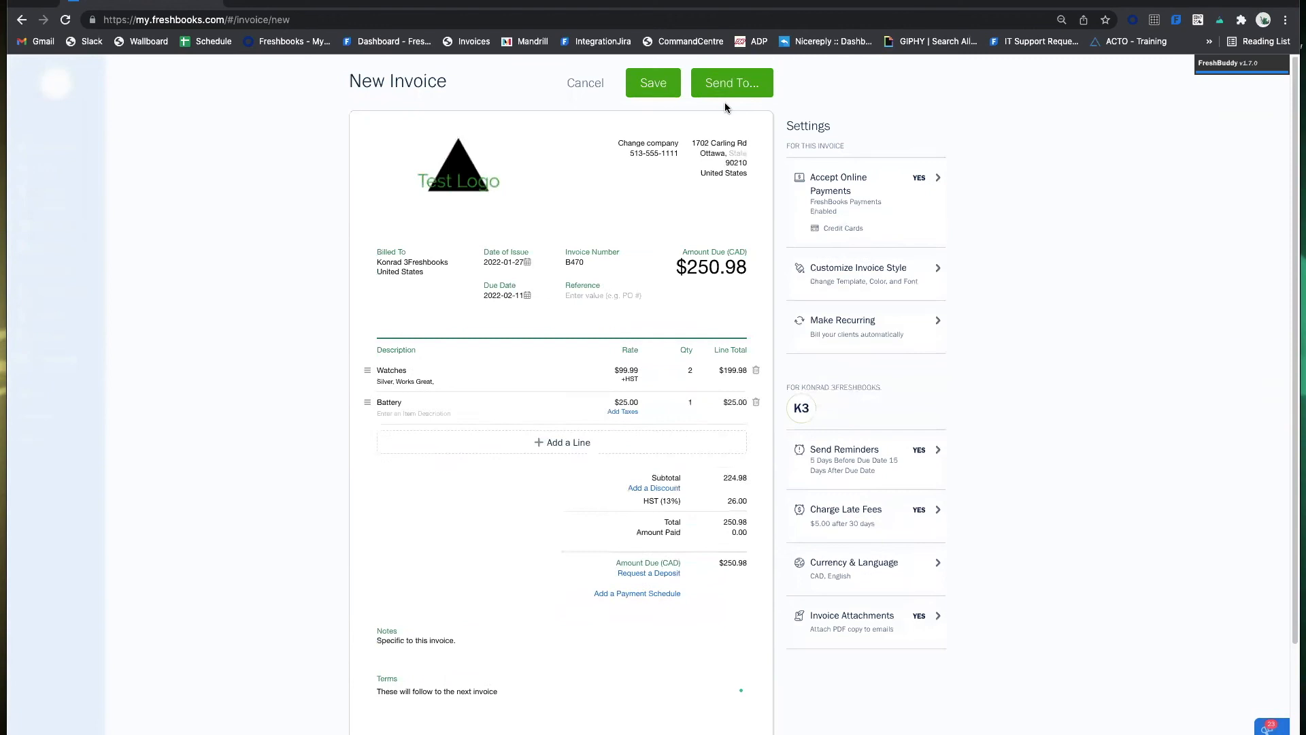
scroll(476, 504, "down", 3)
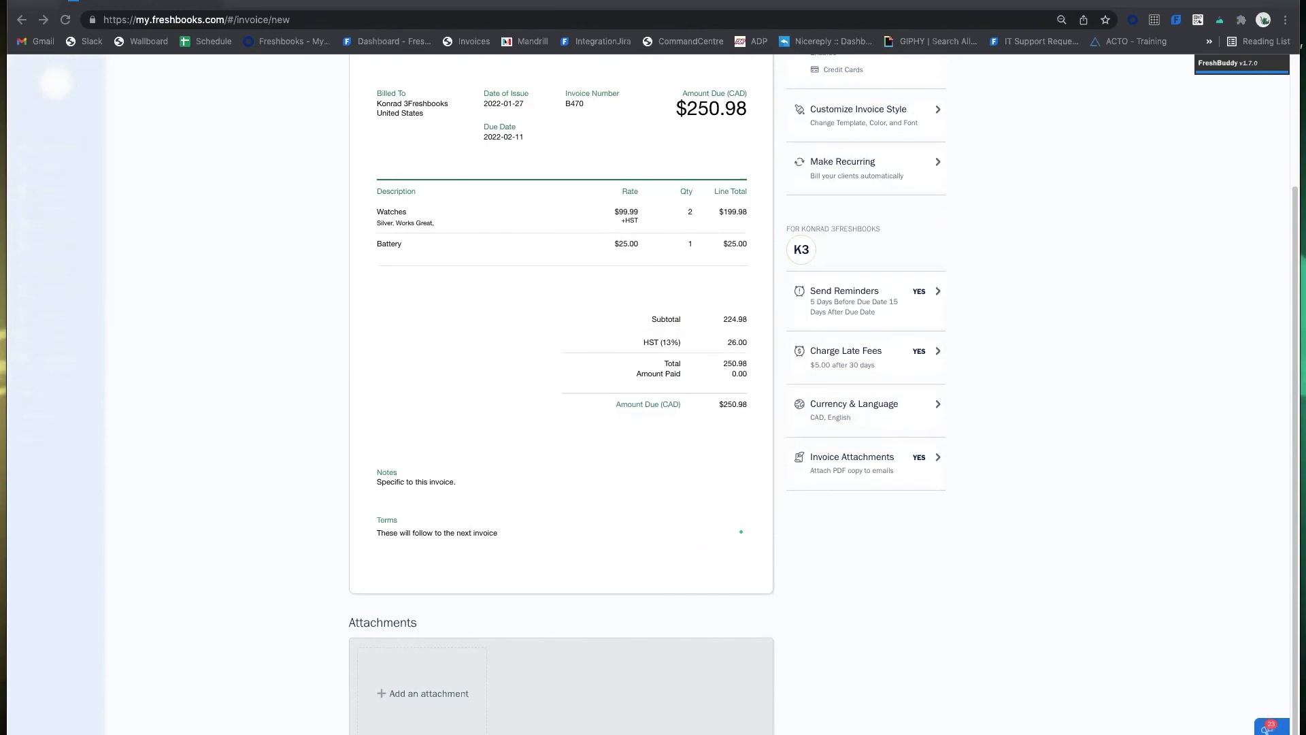
left_click(654, 485)
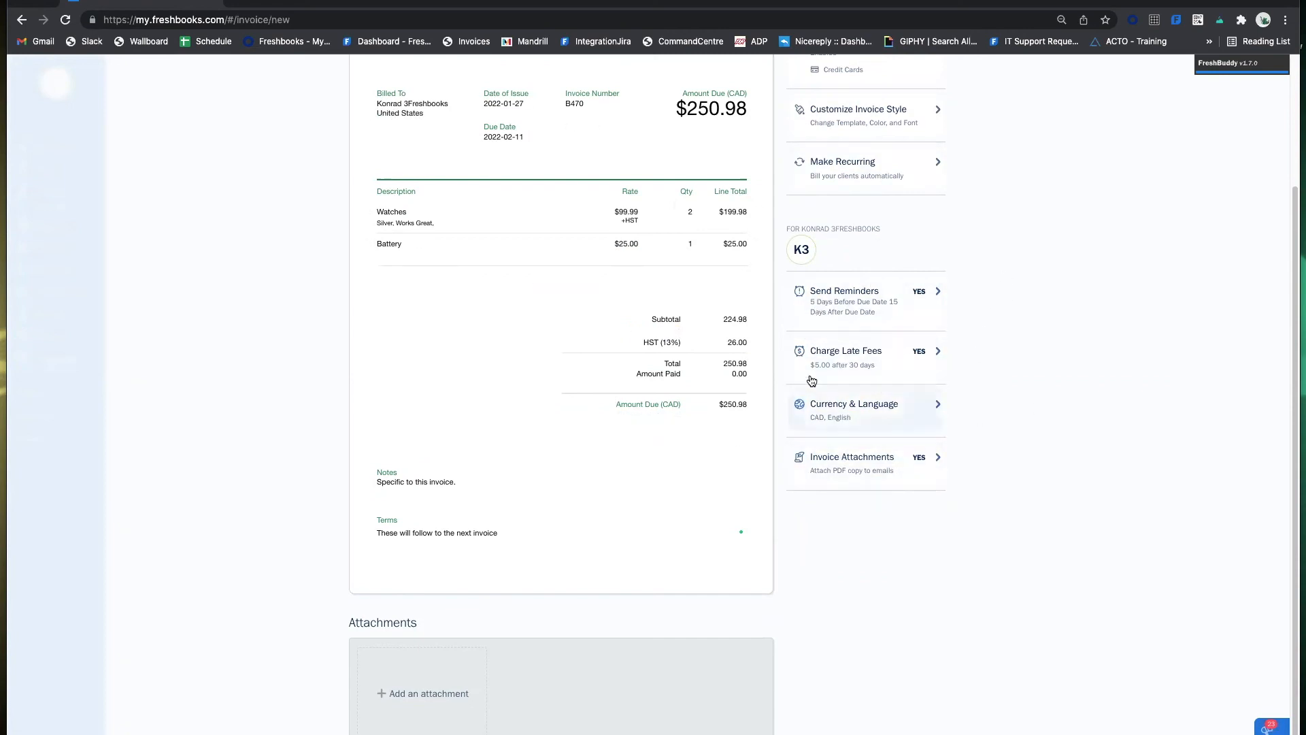
scroll(871, 442, "up", 3)
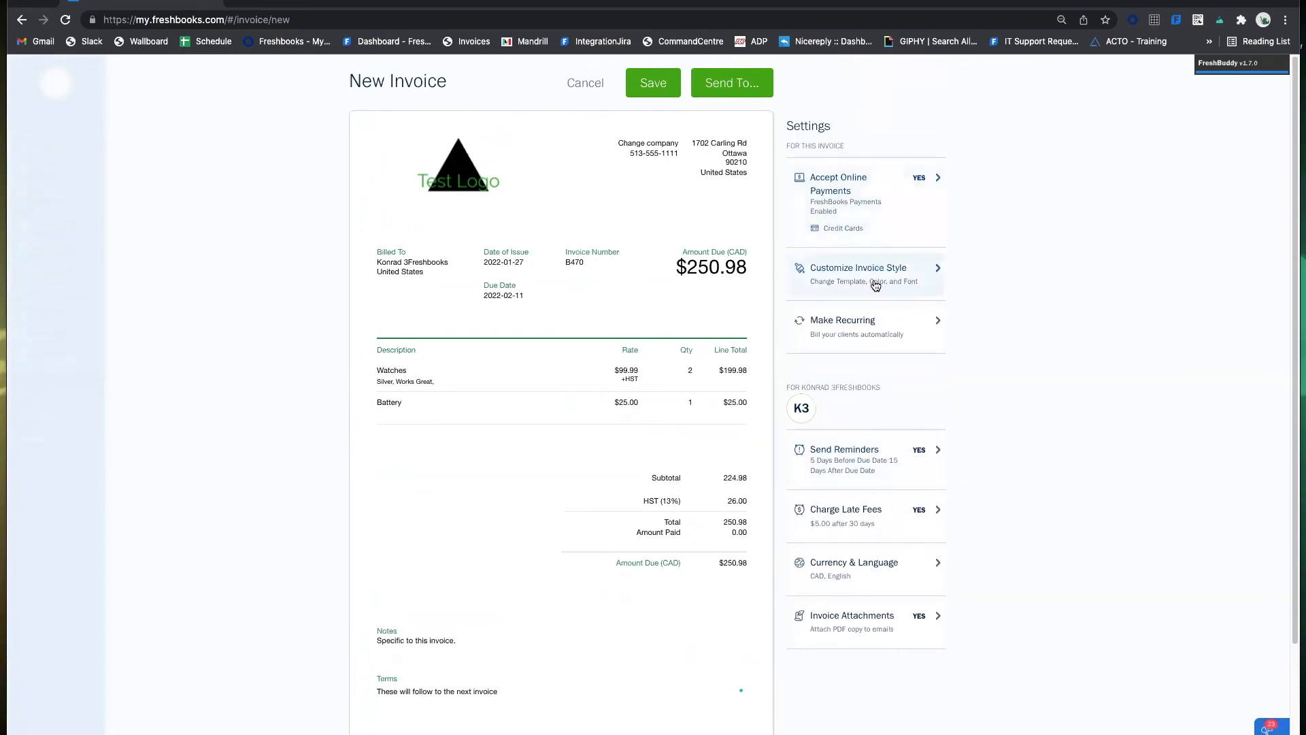
Set a custom black theme colour, keeping the Simple template and Modern (Helvetica) font.
left_click(876, 285)
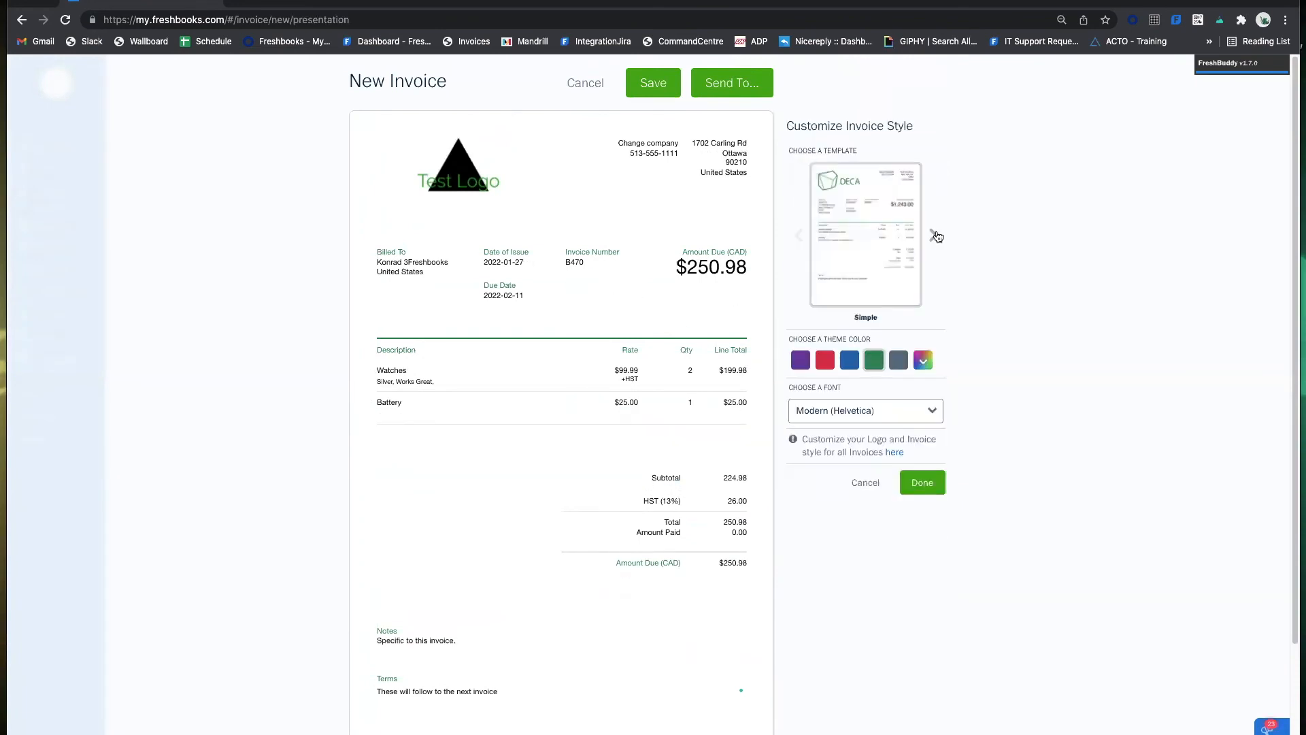
left_click(934, 235)
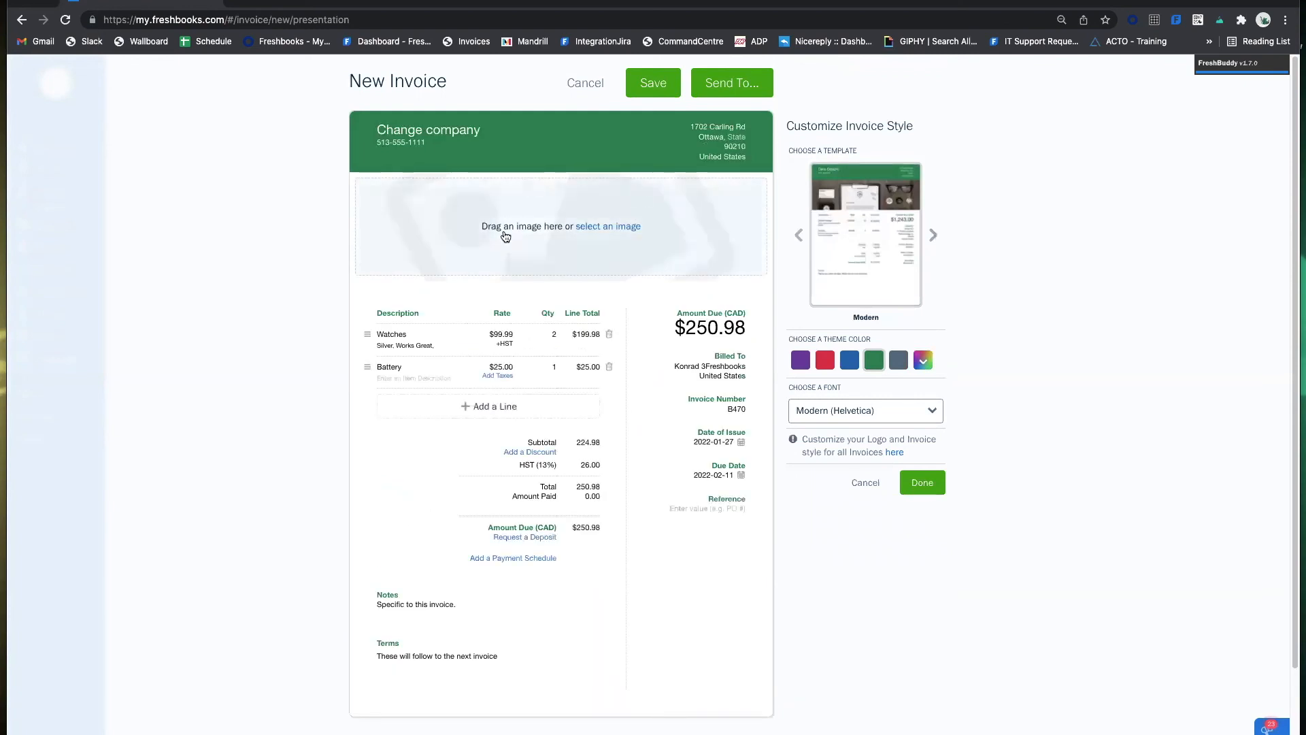
left_click(799, 235)
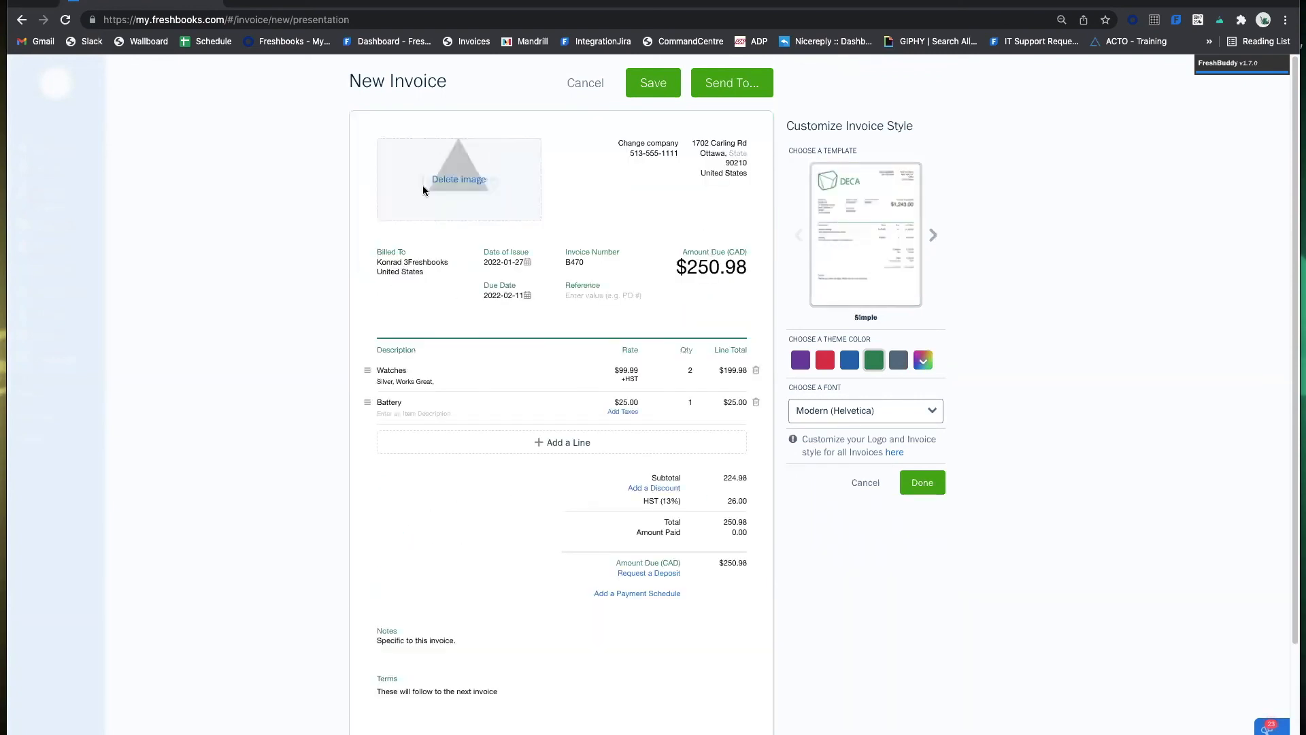
left_click(923, 361)
mouse_move(891, 428)
left_mouse_down()
mouse_move(868, 448)
mouse_move(872, 473)
left_mouse_up()
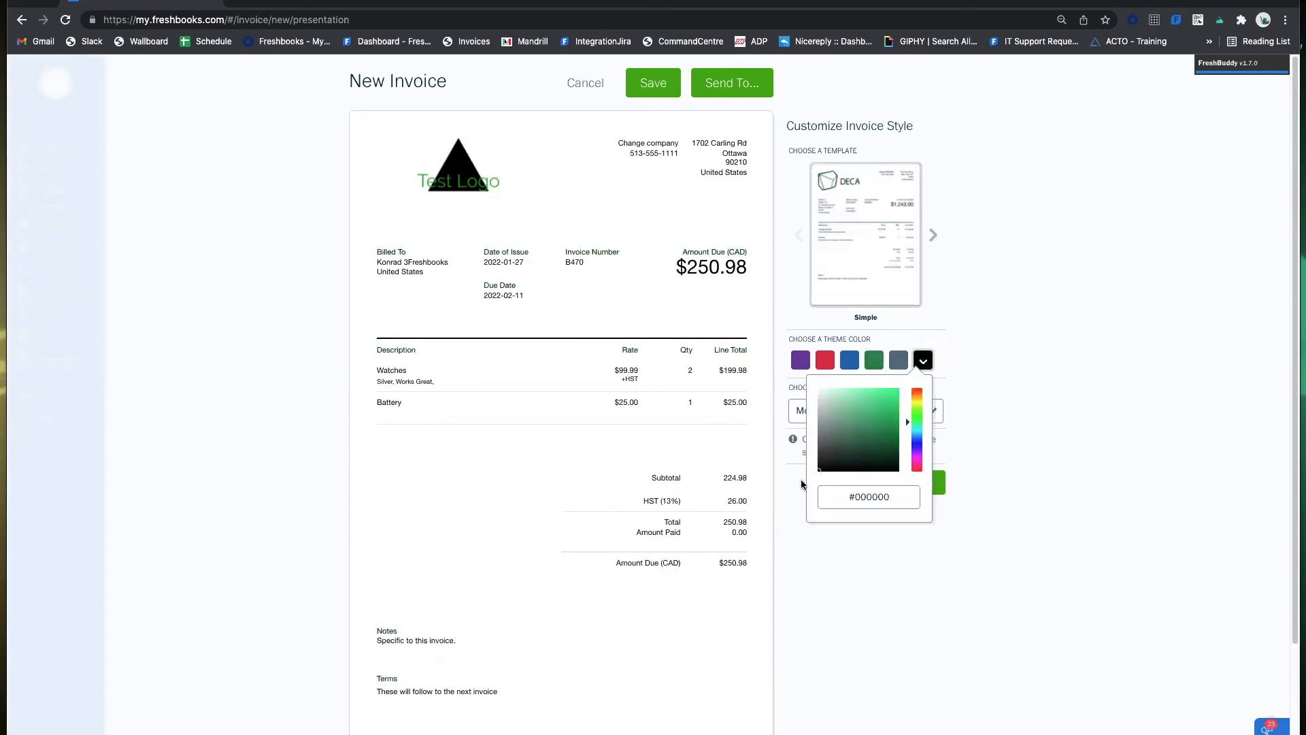
left_click(891, 415)
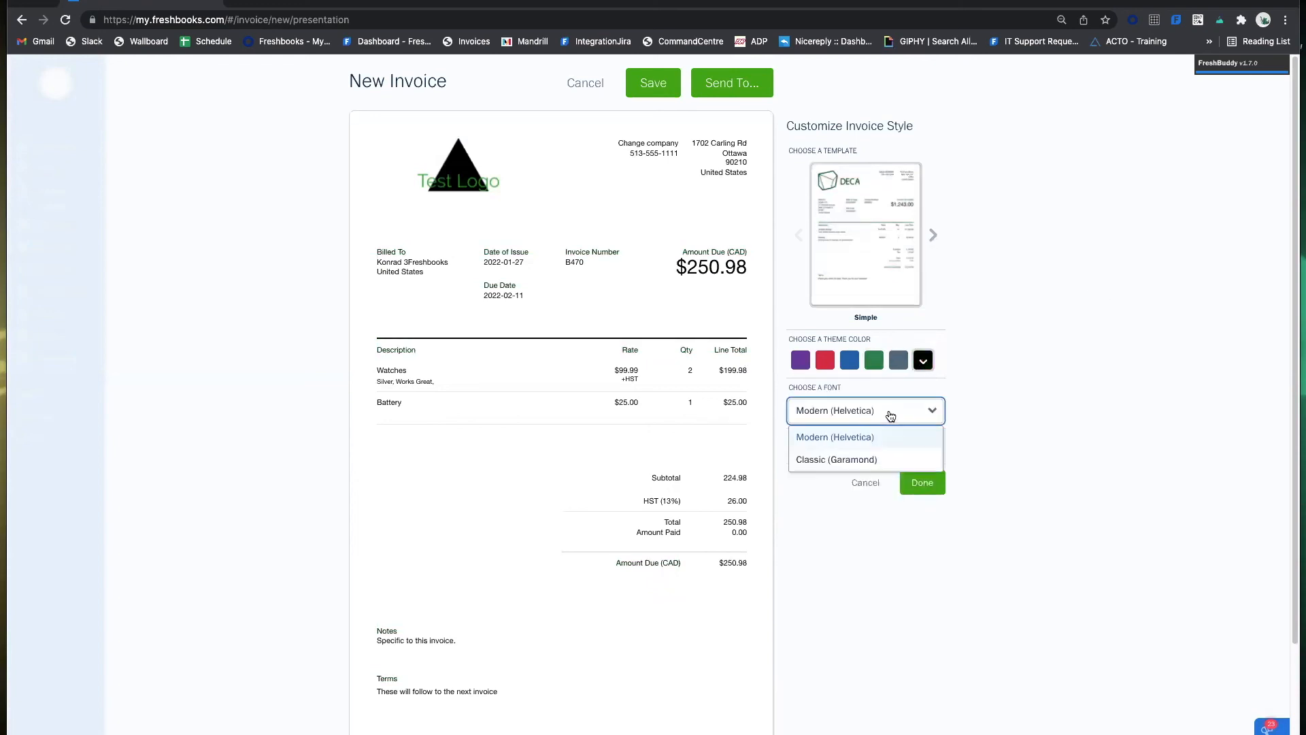
left_click(859, 466)
left_click(895, 416)
left_click(878, 439)
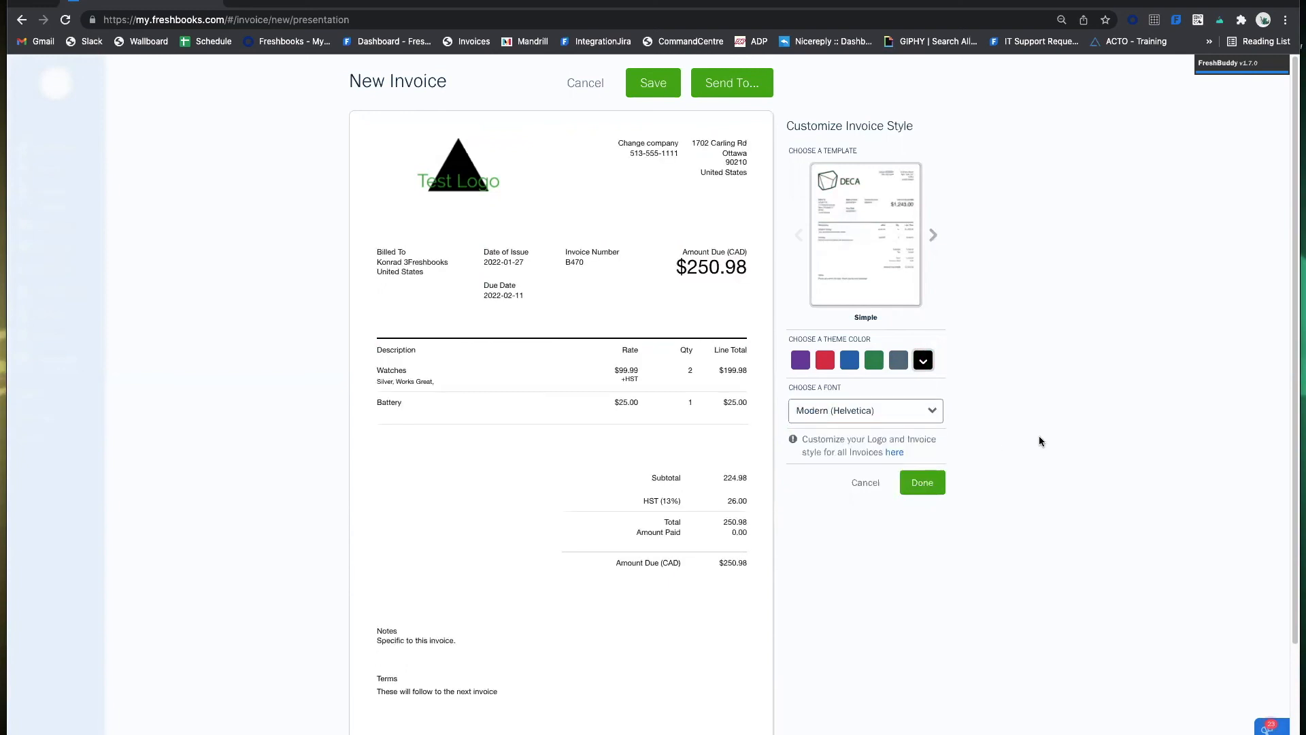
left_click(932, 235)
left_click(799, 235)
left_click(925, 484)
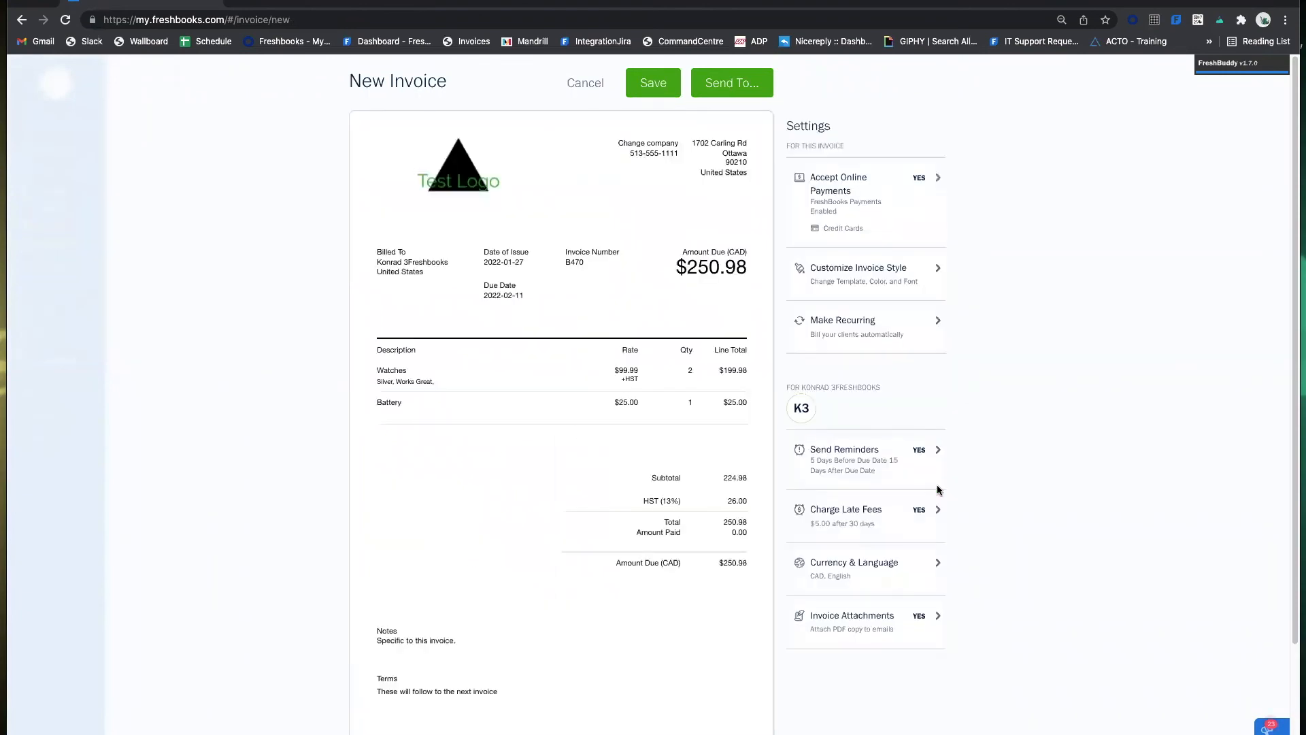
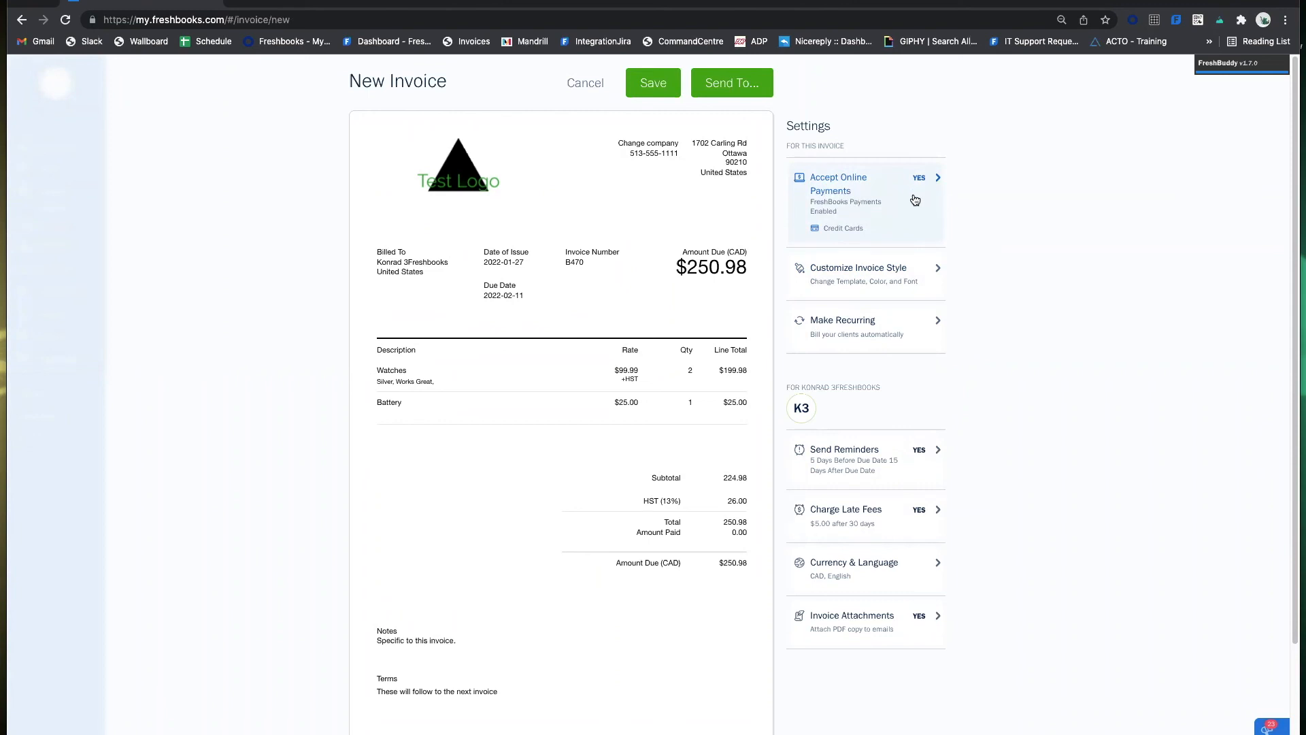
Choose FreshBooks Payments for invoice B470, accepting credit cards and ACH bank transfers.
left_click(912, 198)
left_click(816, 294)
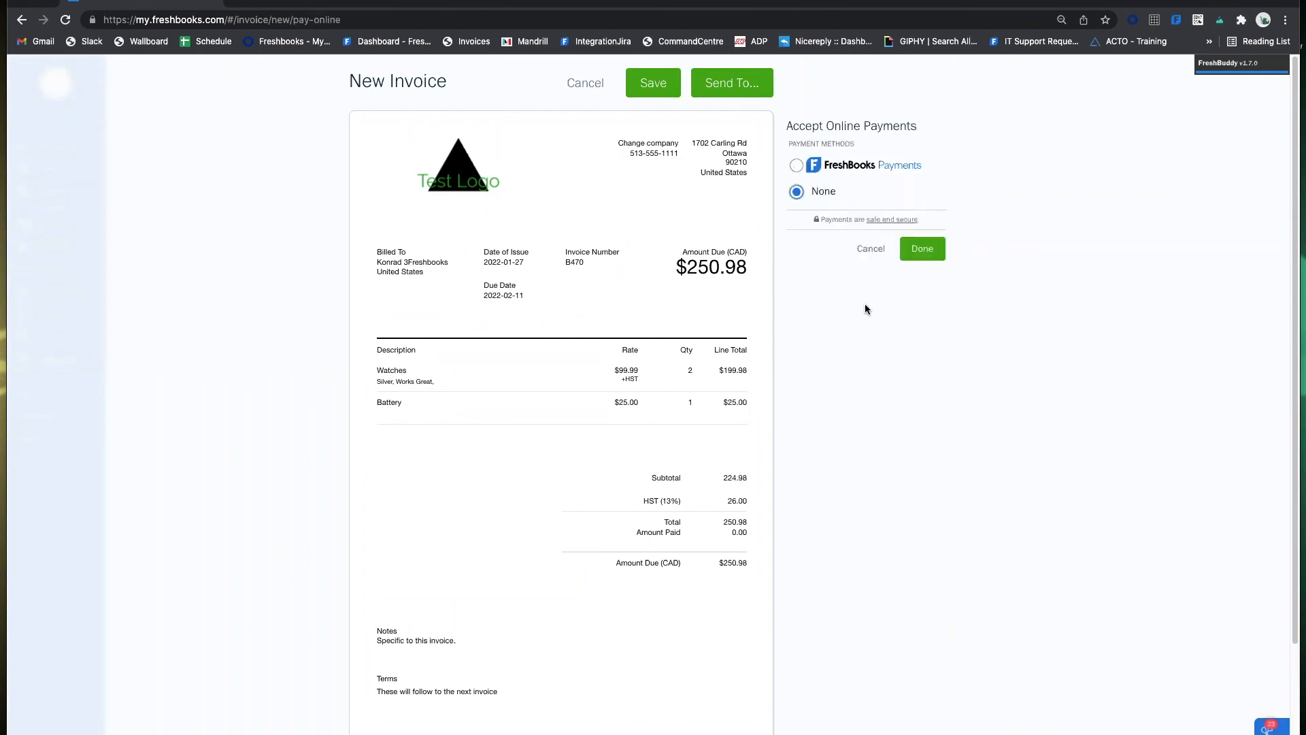
left_click(930, 244)
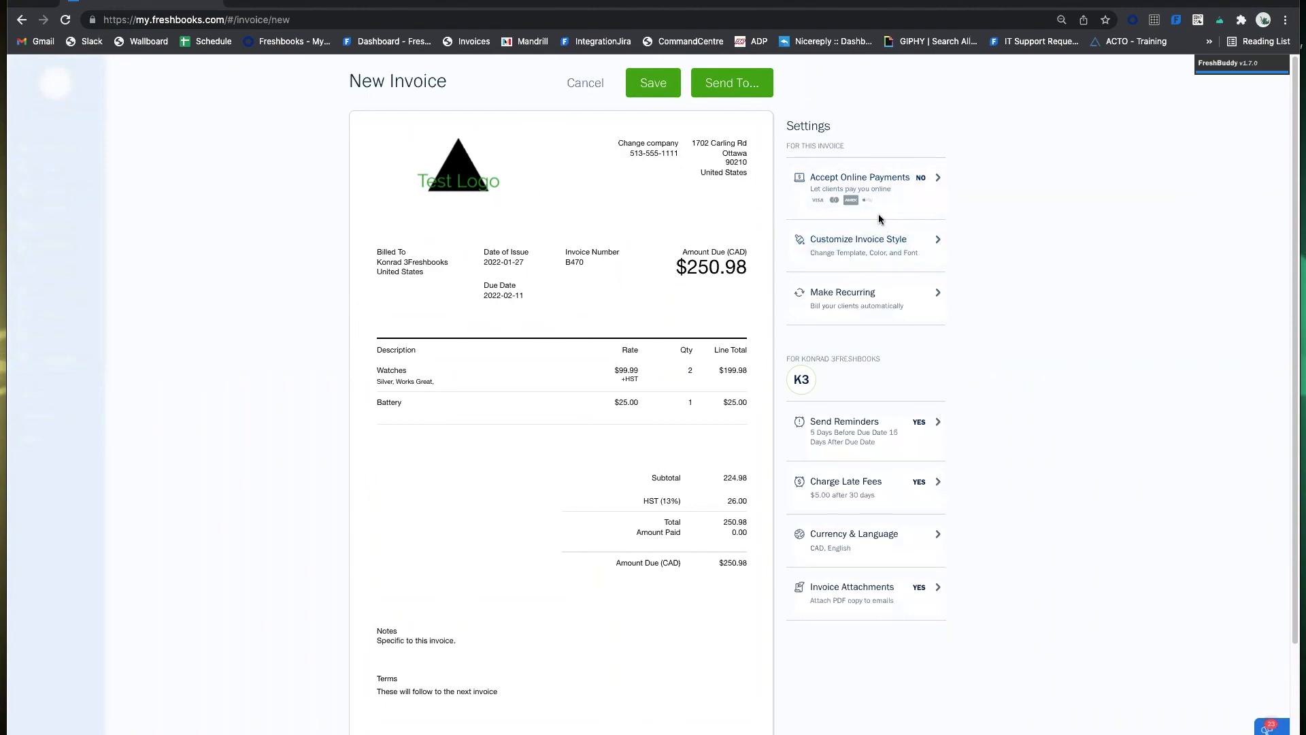
left_click(889, 191)
left_click(821, 171)
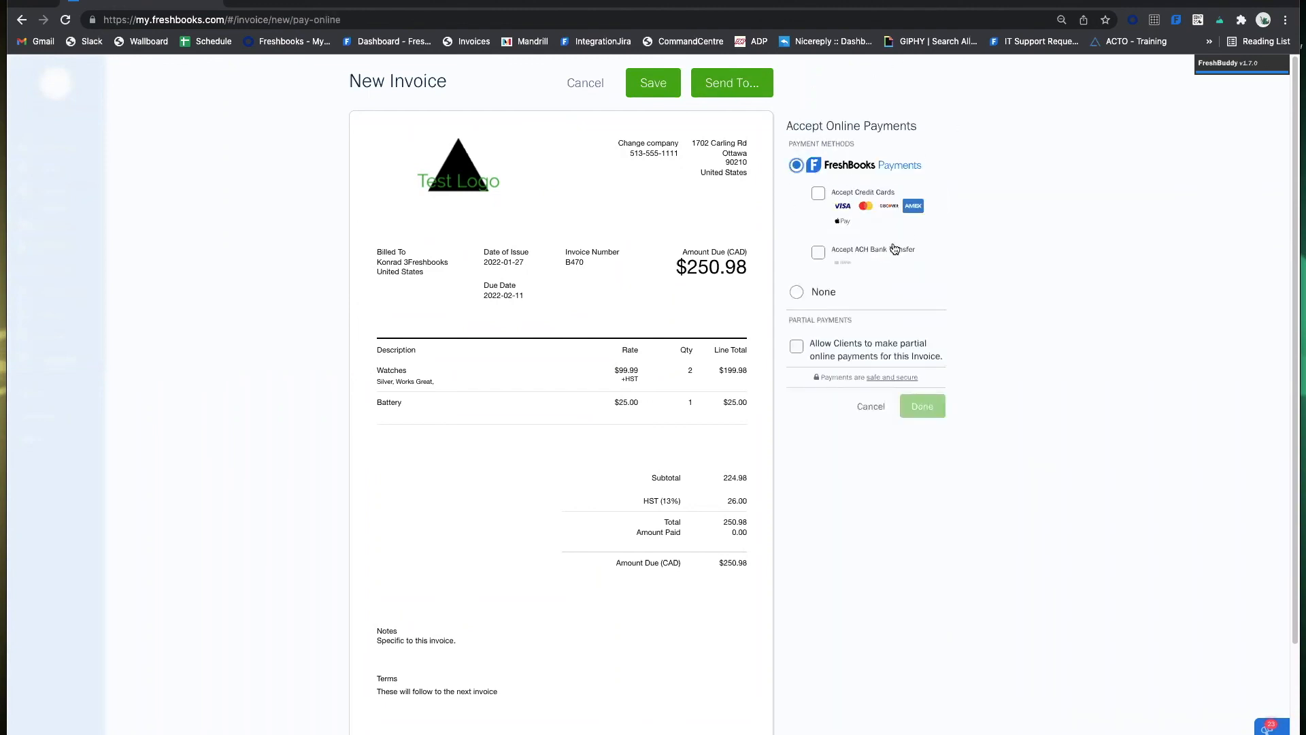
left_click(819, 195)
left_click(820, 252)
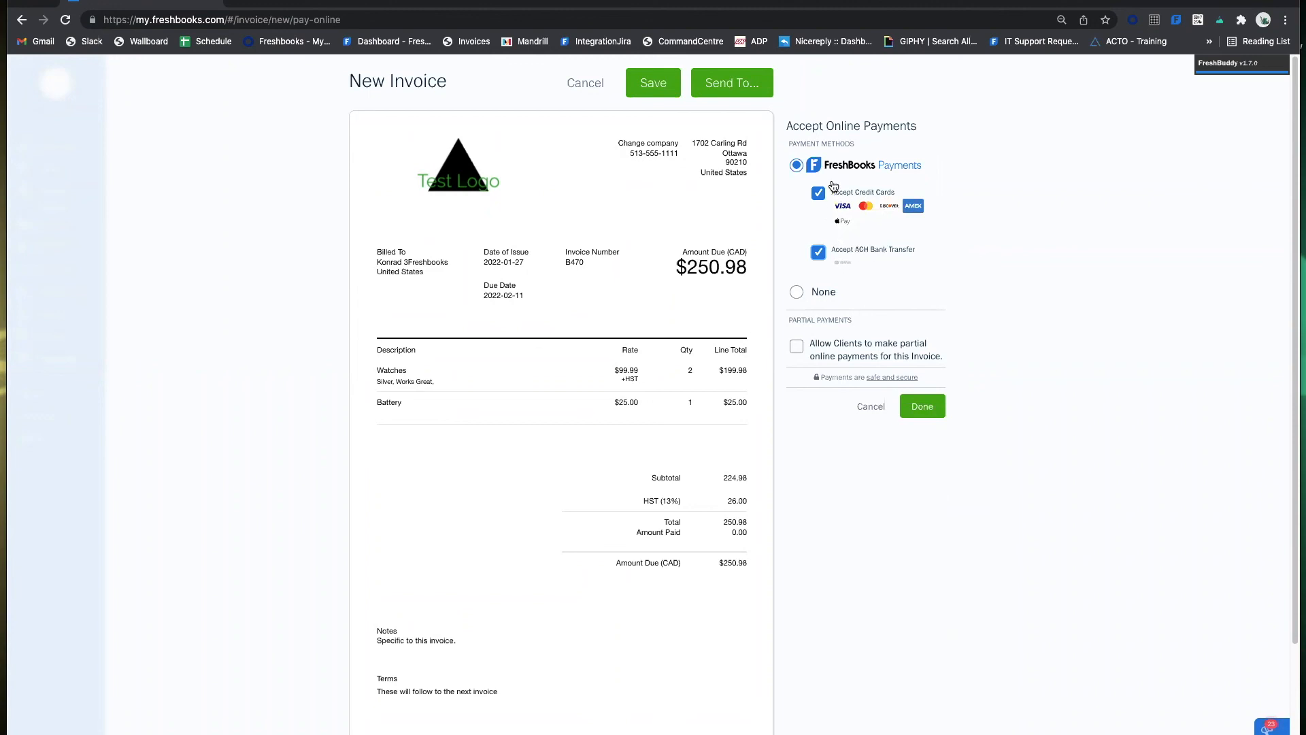
Keep credit cards and ACH ticked, allow partial payments, and save the payment settings.
left_click(819, 198)
left_click(819, 192)
left_click(819, 254)
left_click(794, 347)
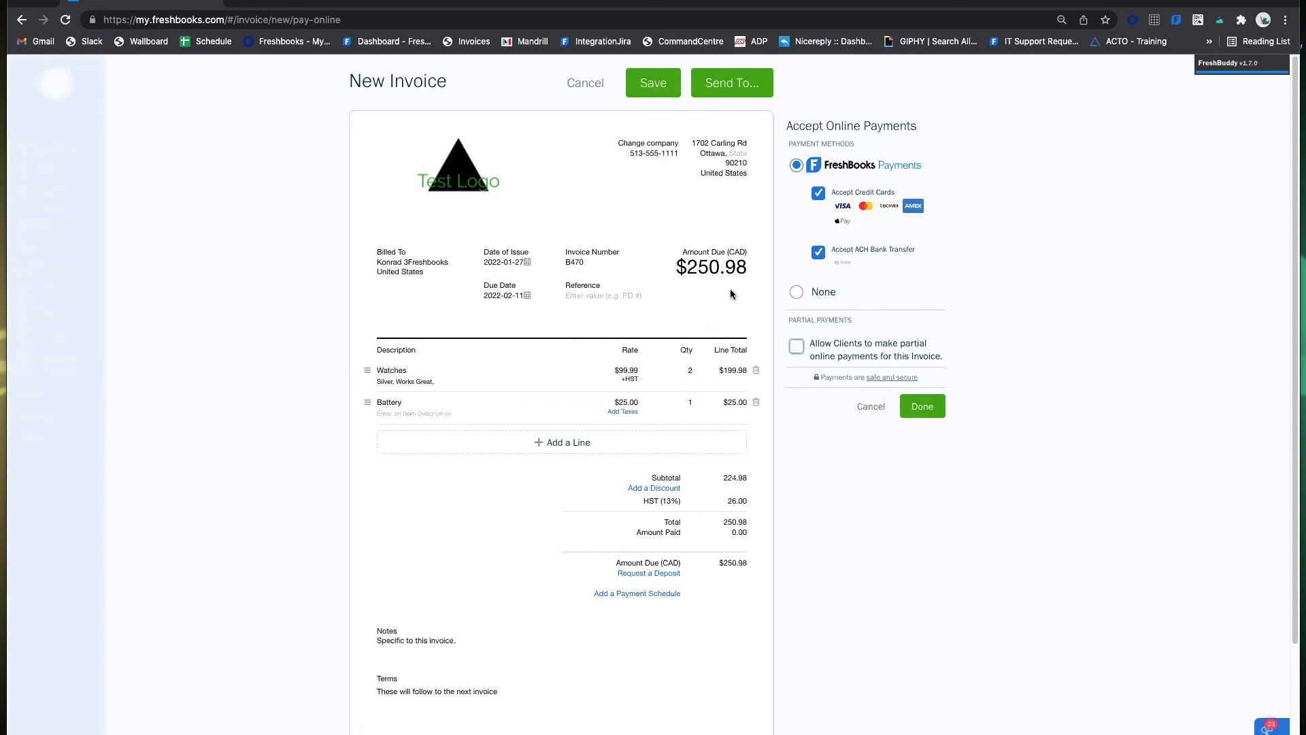
left_click(799, 344)
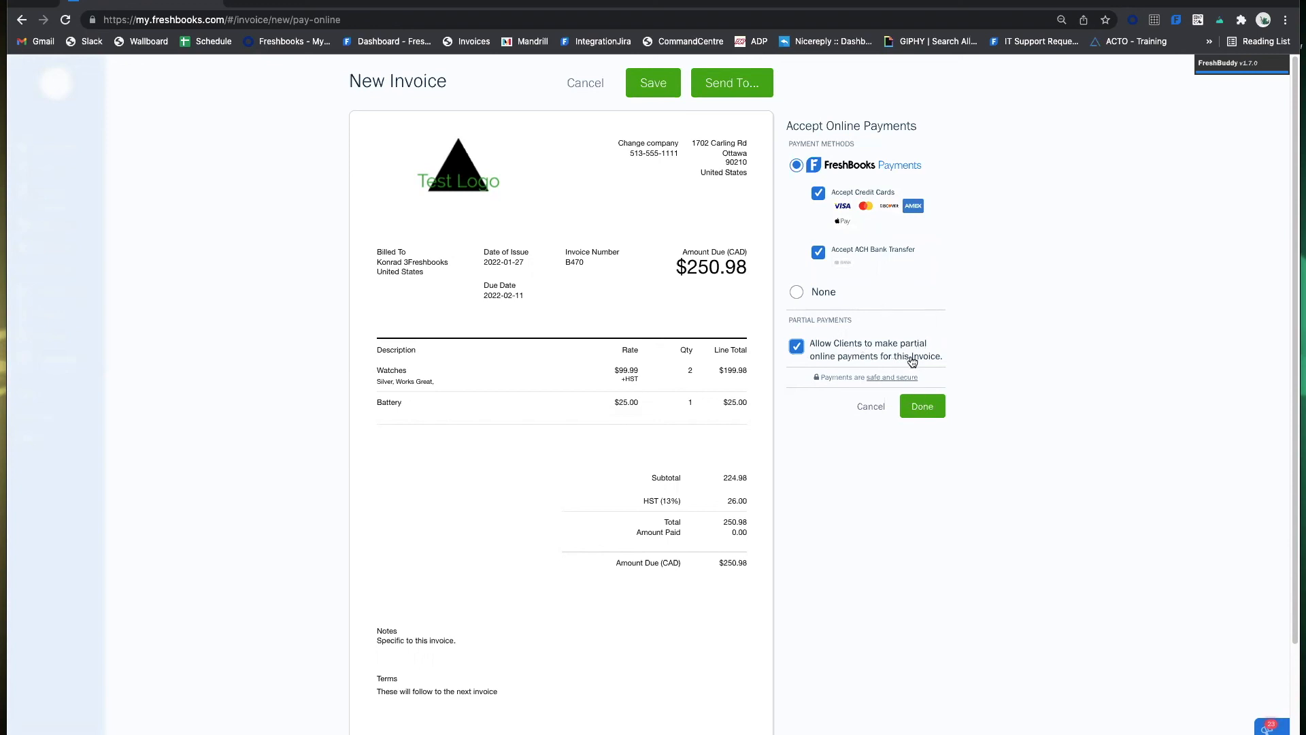
mouse_move(671, 599)
left_click(922, 406)
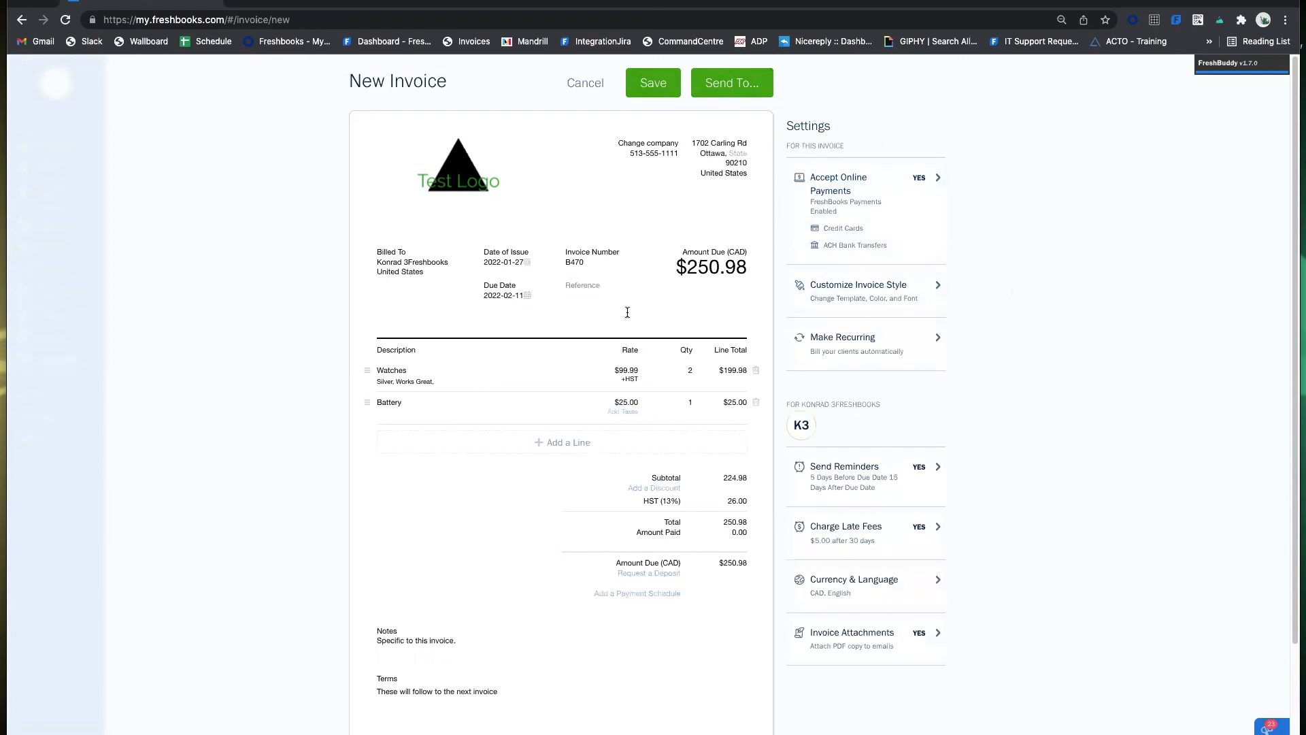
Address invoice B470's email to both of the client's contacts.
left_click(714, 90)
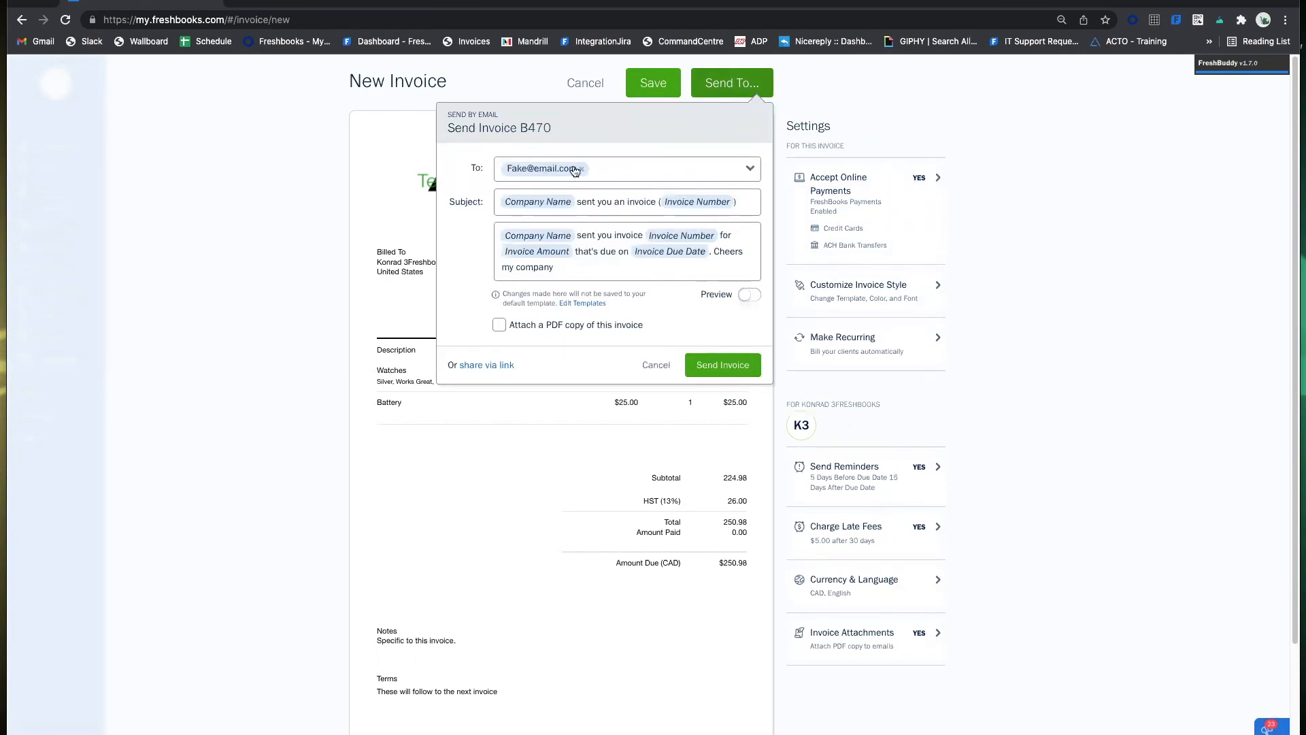
left_click(750, 168)
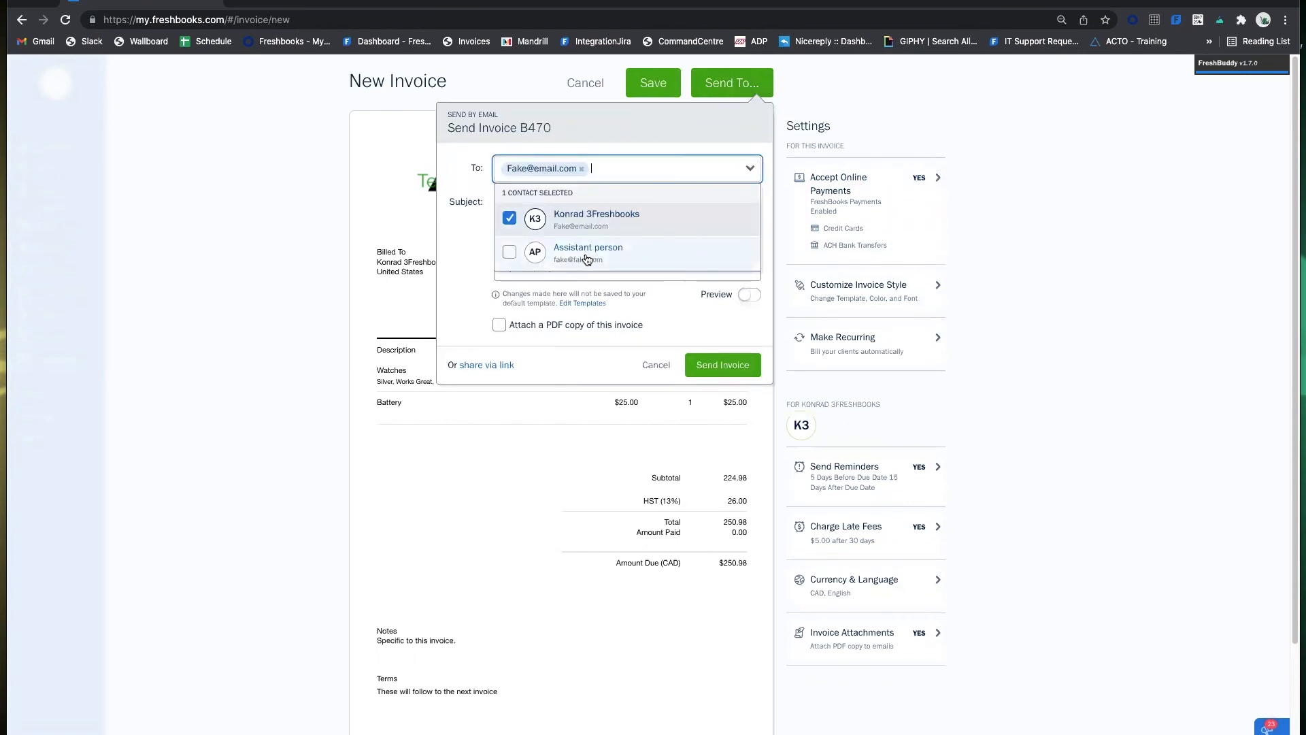
left_click(510, 253)
left_click(641, 128)
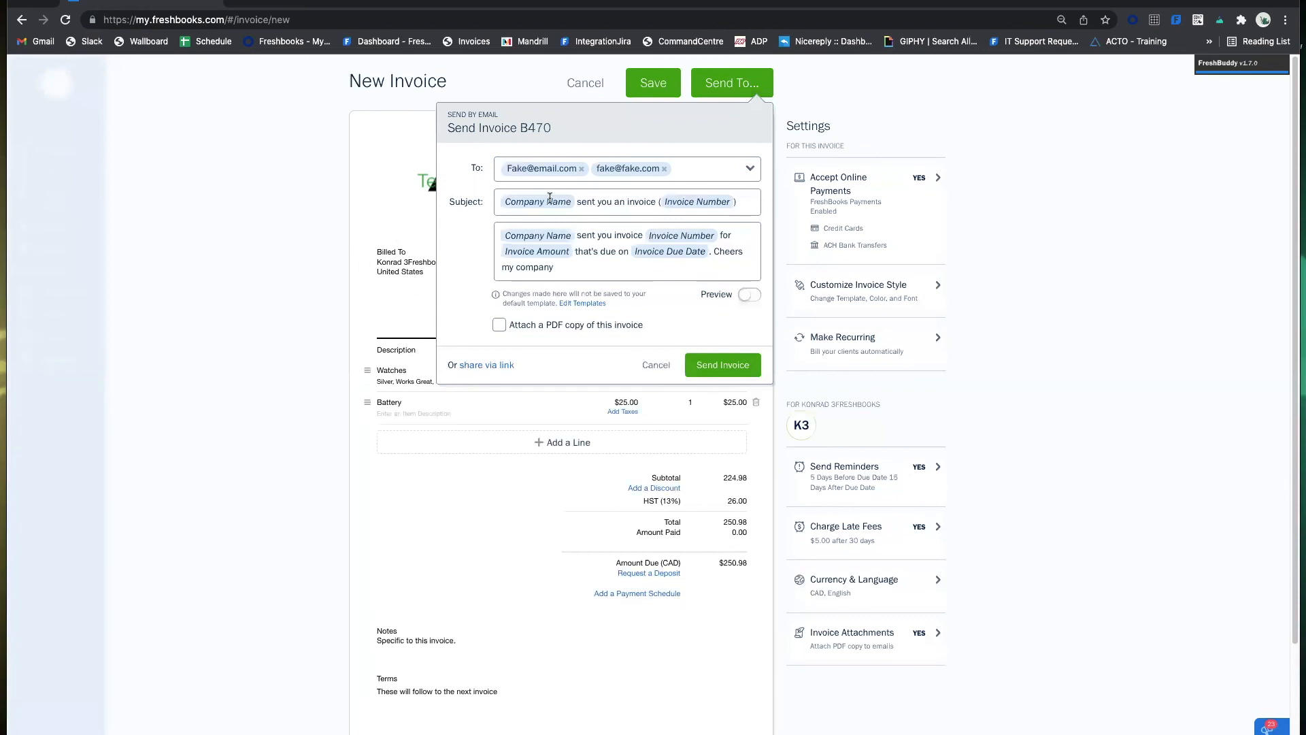
left_click(680, 163)
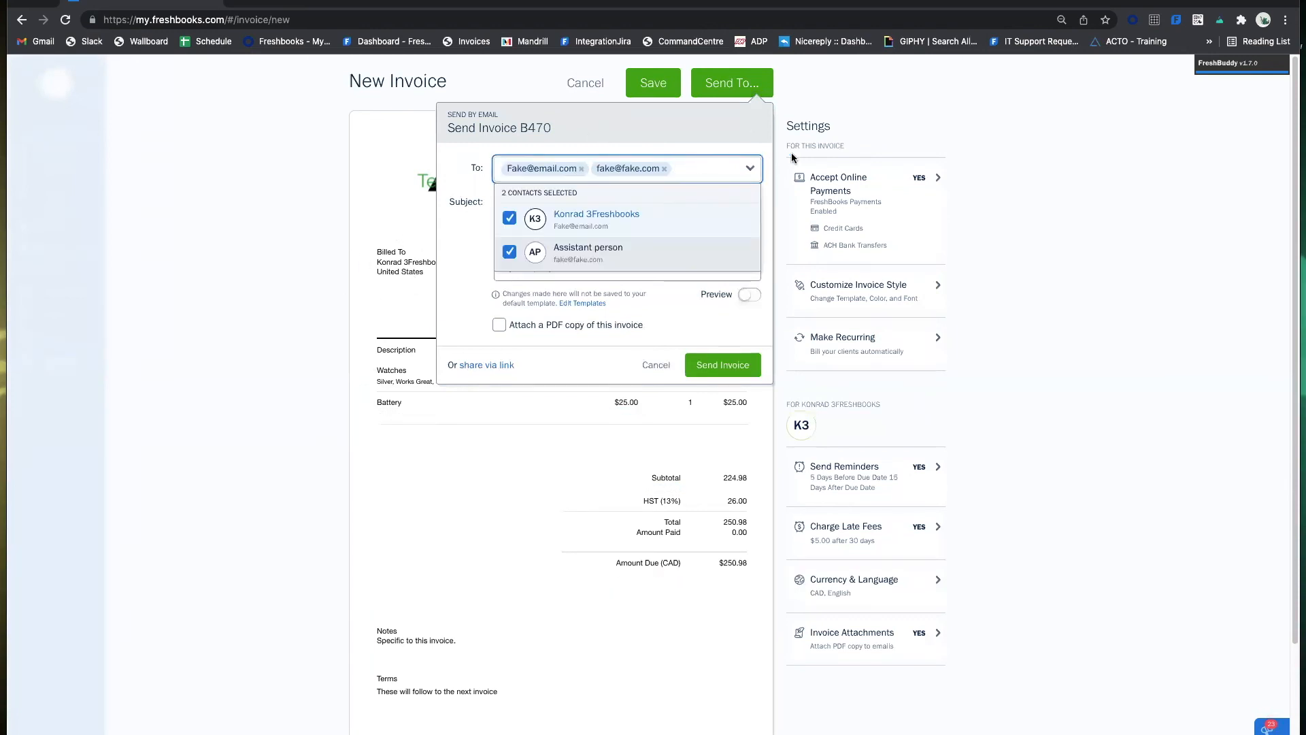
type("star")
key("BackSpace")
key("BackSpace")
key("BackSpace")
key("BackSpace")
key("BackSpace")
left_click(359, 180)
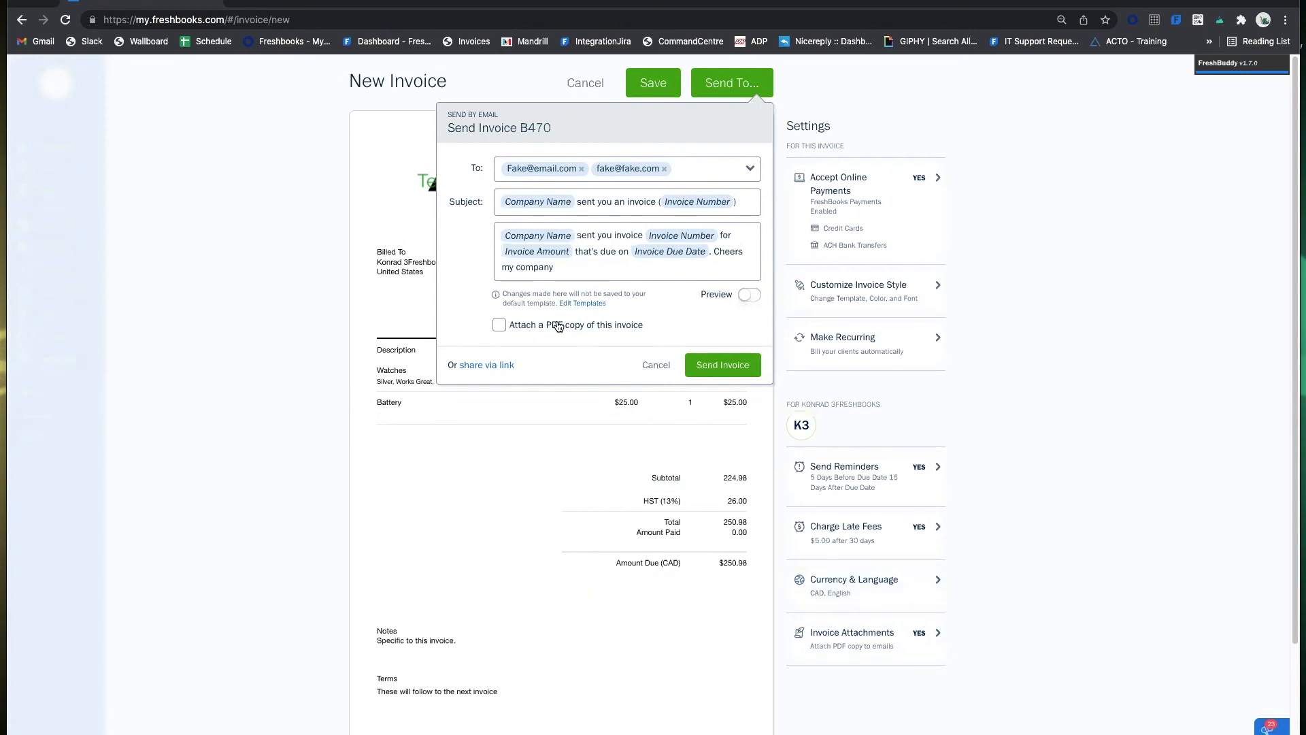
Attach a PDF copy and send invoice B470 to the two recipients.
left_click(500, 326)
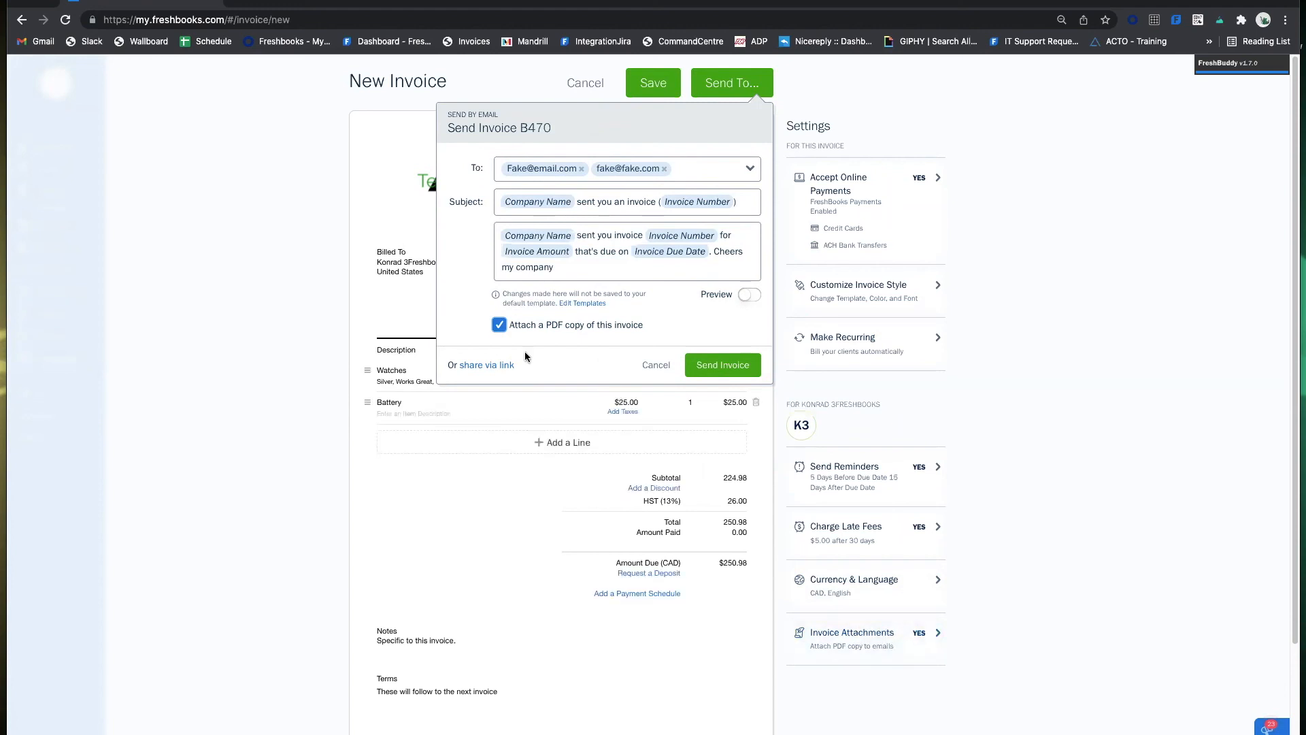
left_click(500, 325)
left_click(500, 326)
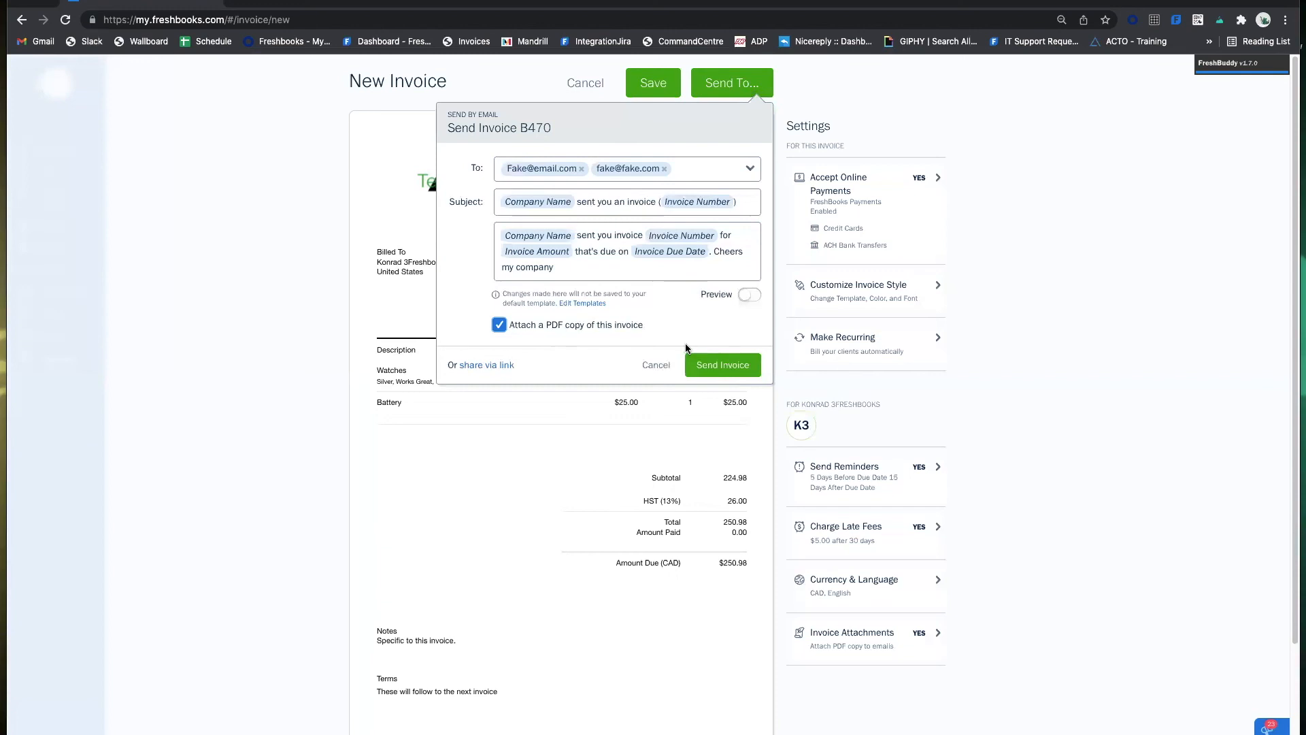
left_click(738, 369)
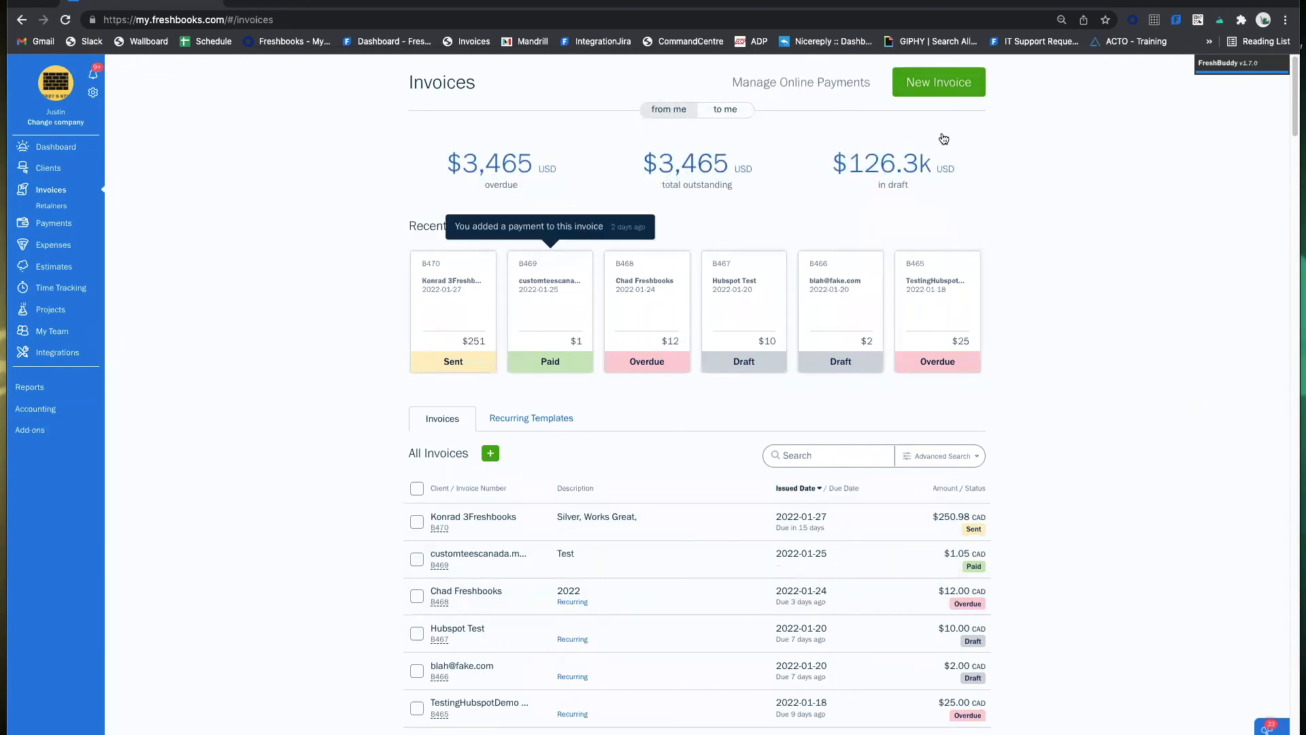
Create new invoice B471 and bring up the Billed To client choice.
left_click(936, 85)
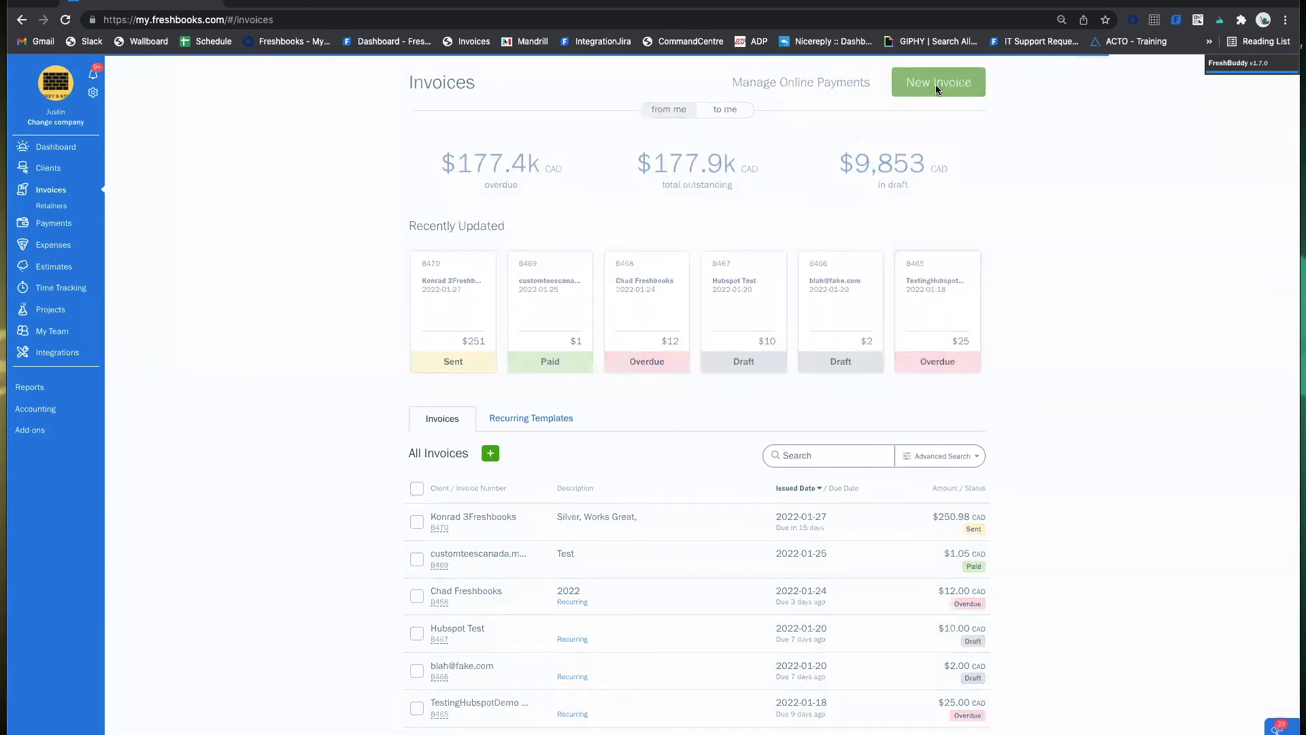
left_click(456, 275)
Bill B471 to the existing client with one Watches line, $99.99 plus 13% HST ($112.99).
left_click(457, 299)
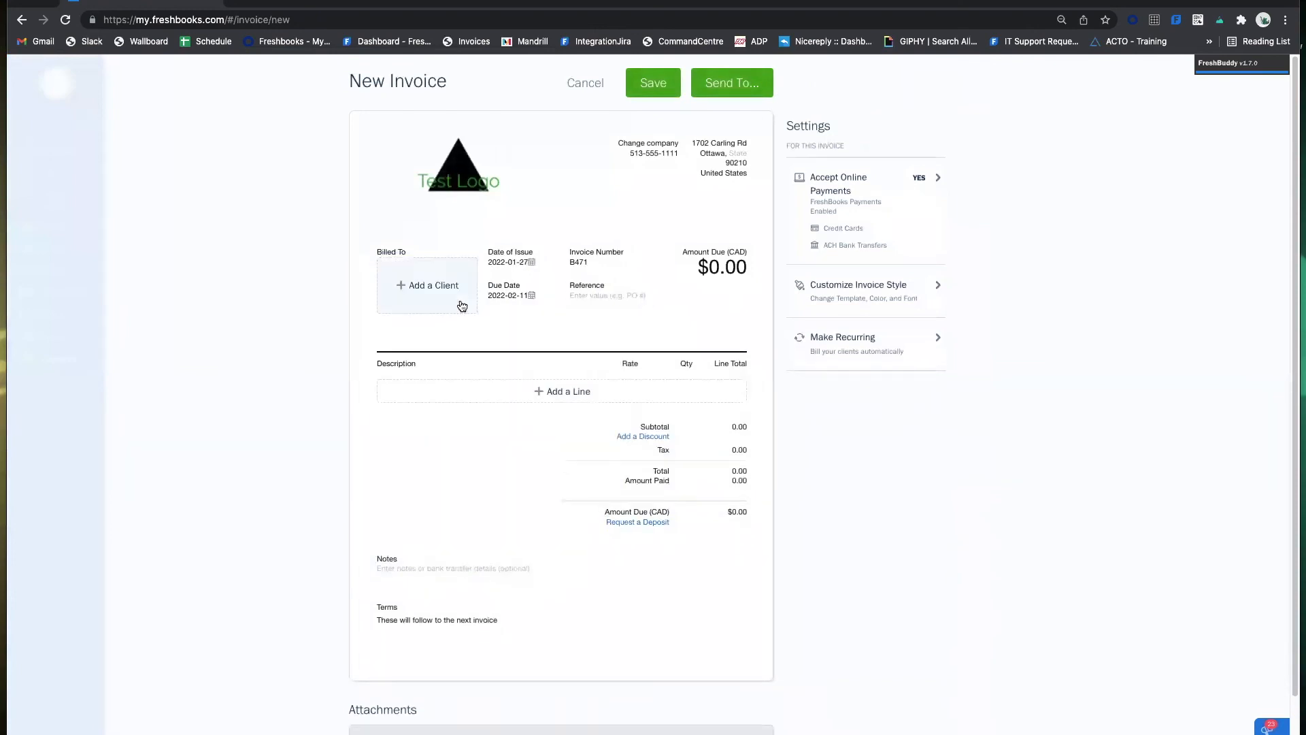
left_click(568, 377)
type("watches")
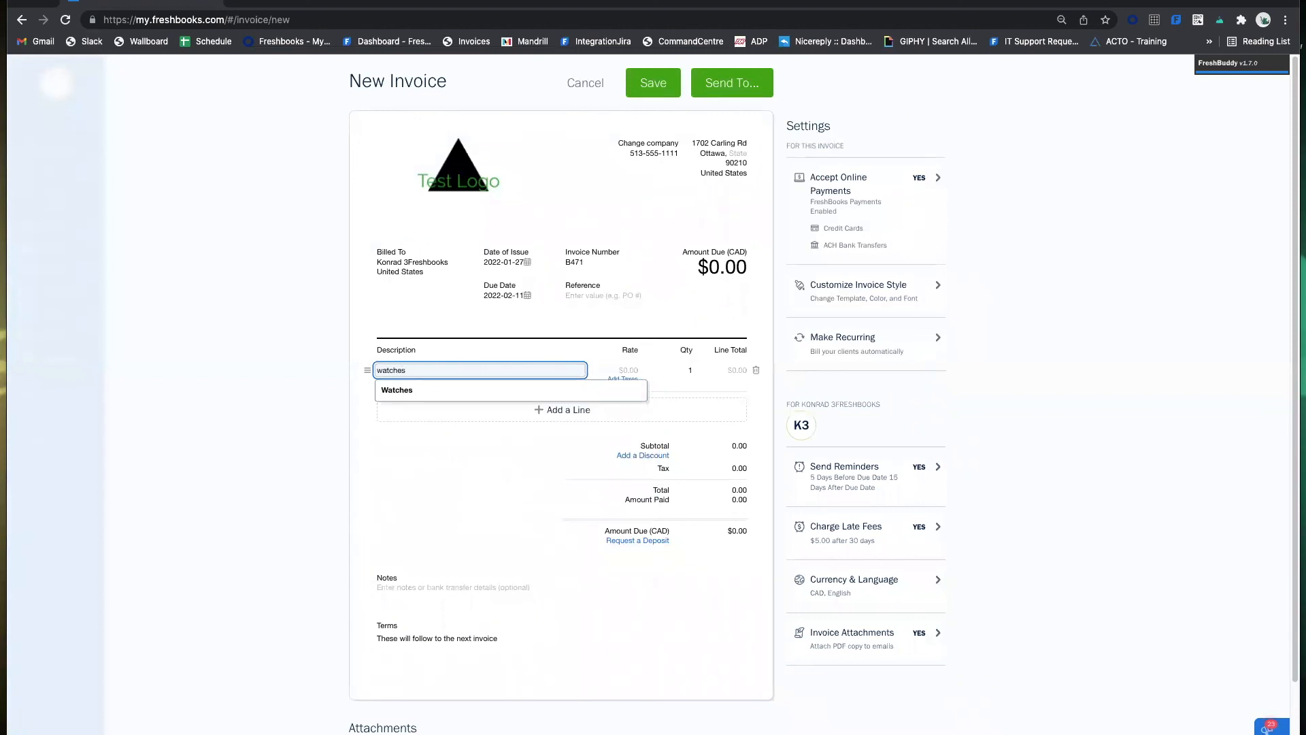
left_click(622, 389)
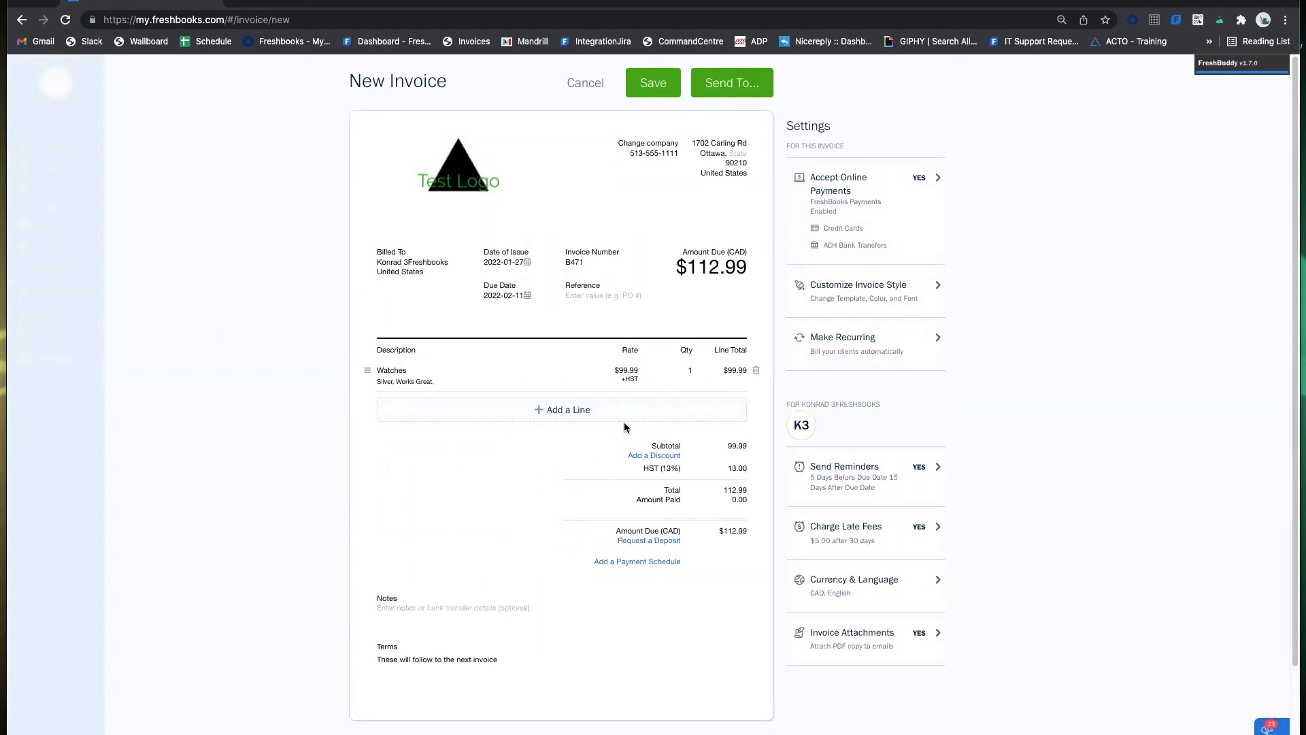
left_click(831, 346)
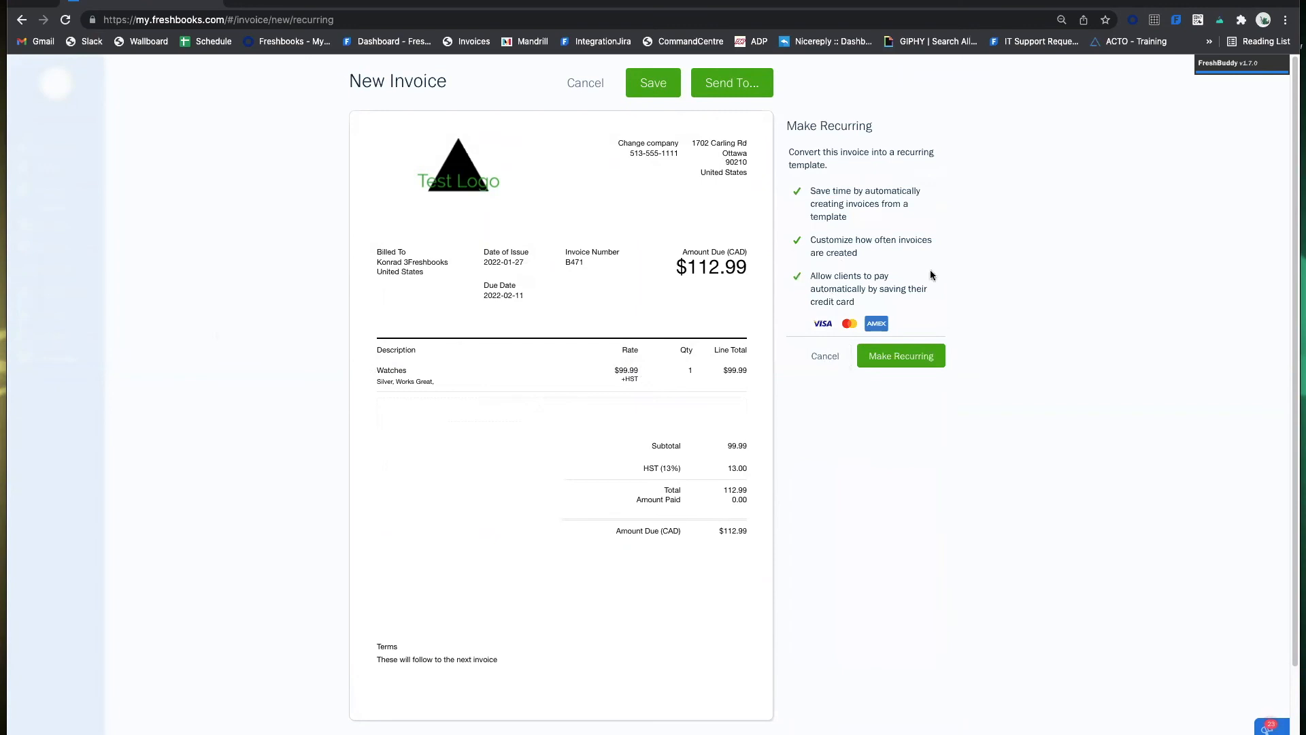
Convert B471 to a recurring template, next issue February 1, 2022, repeating Monthly.
left_click(934, 357)
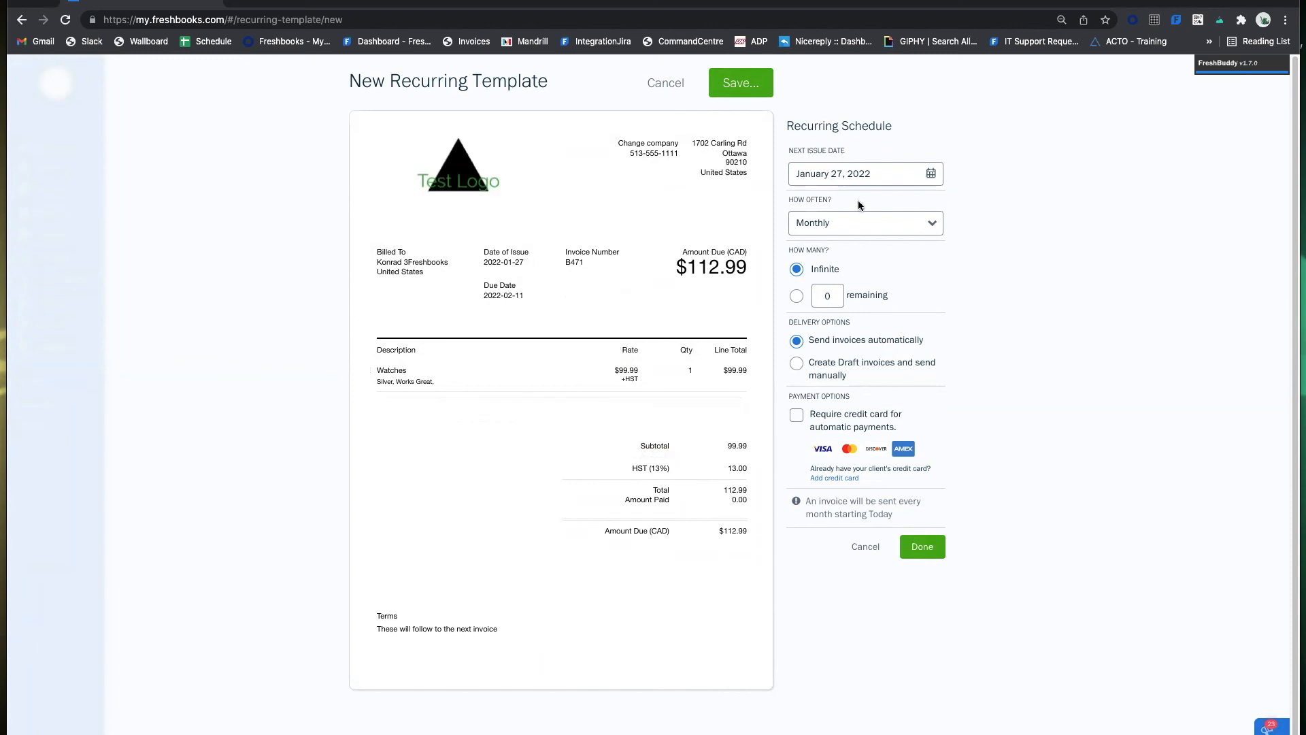
left_click(850, 179)
left_click(915, 212)
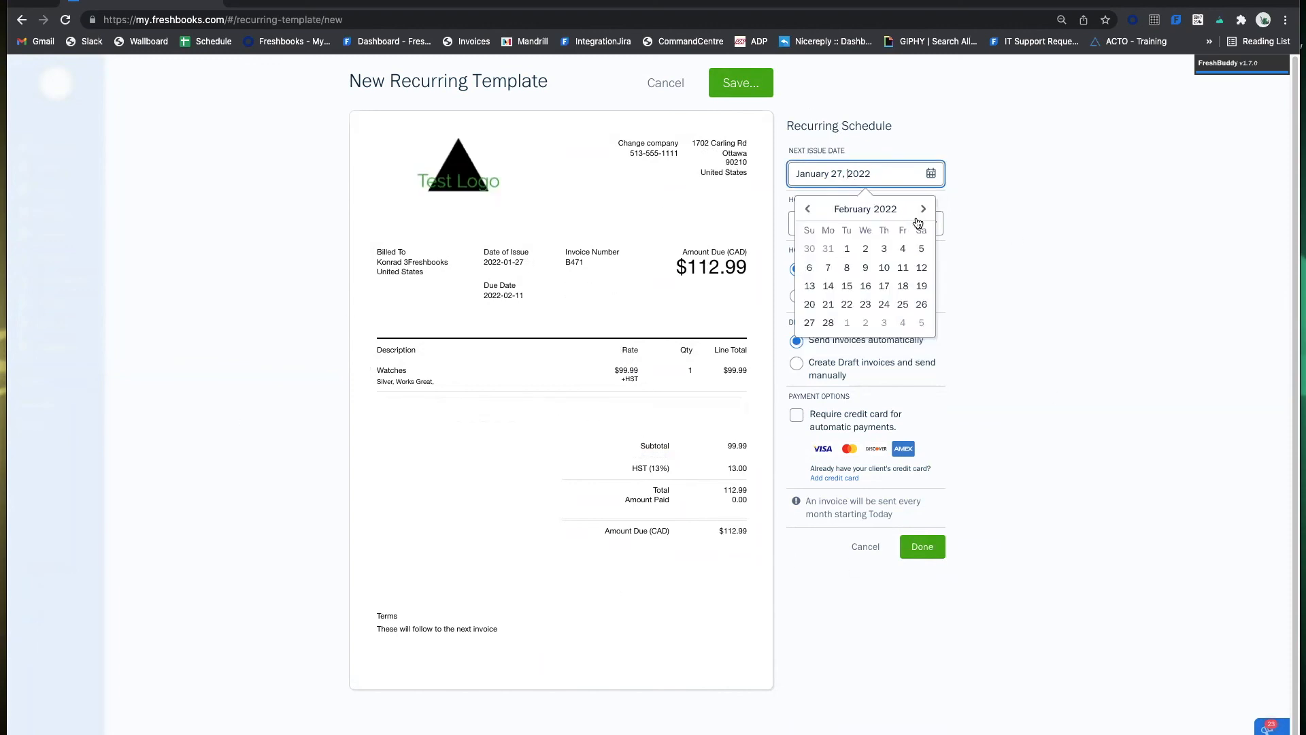
left_click(847, 247)
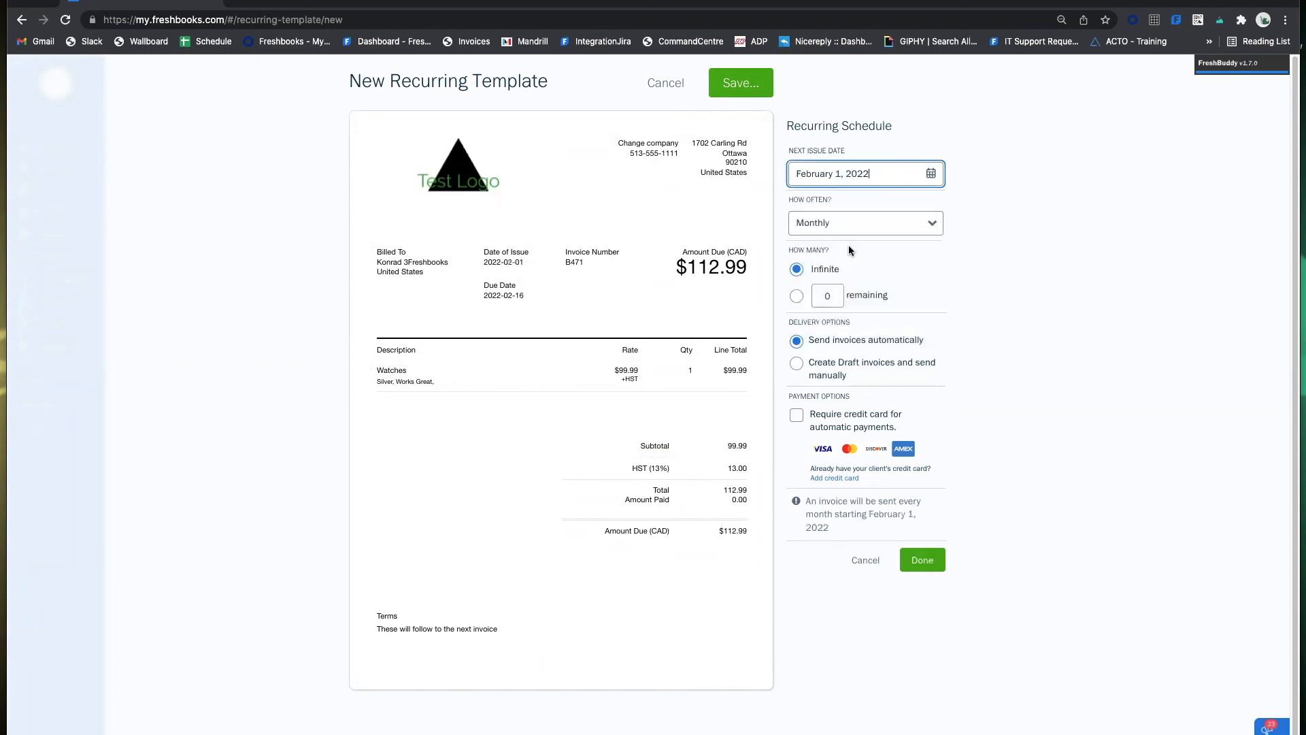
left_click(869, 178)
left_click(808, 211)
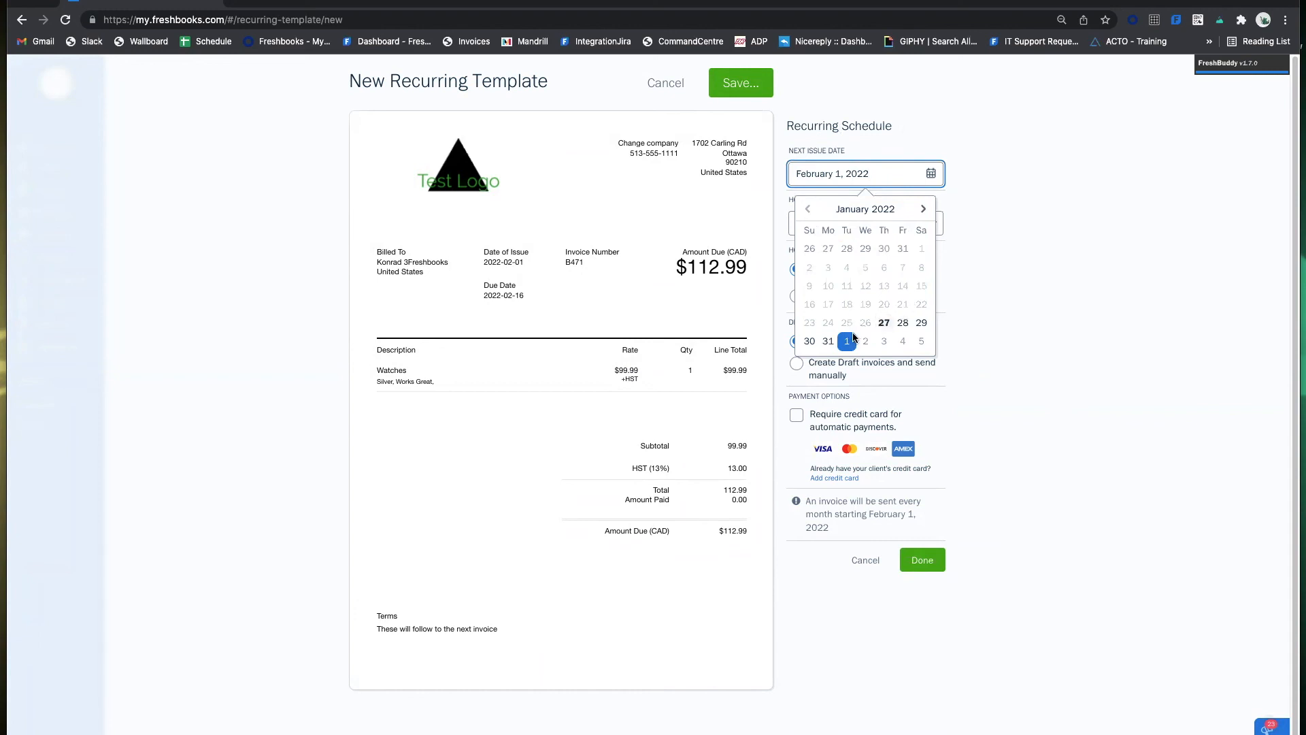
left_click(849, 340)
left_click(884, 228)
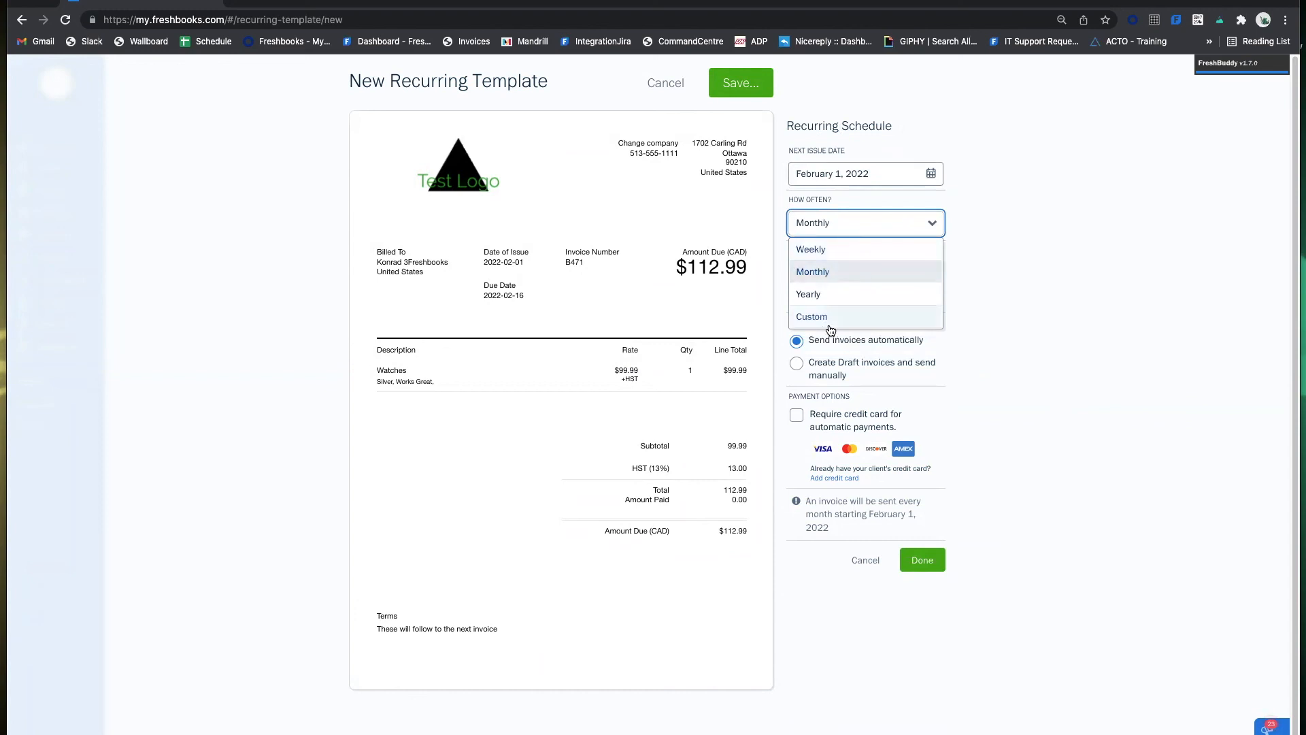
left_click(847, 275)
left_click(985, 285)
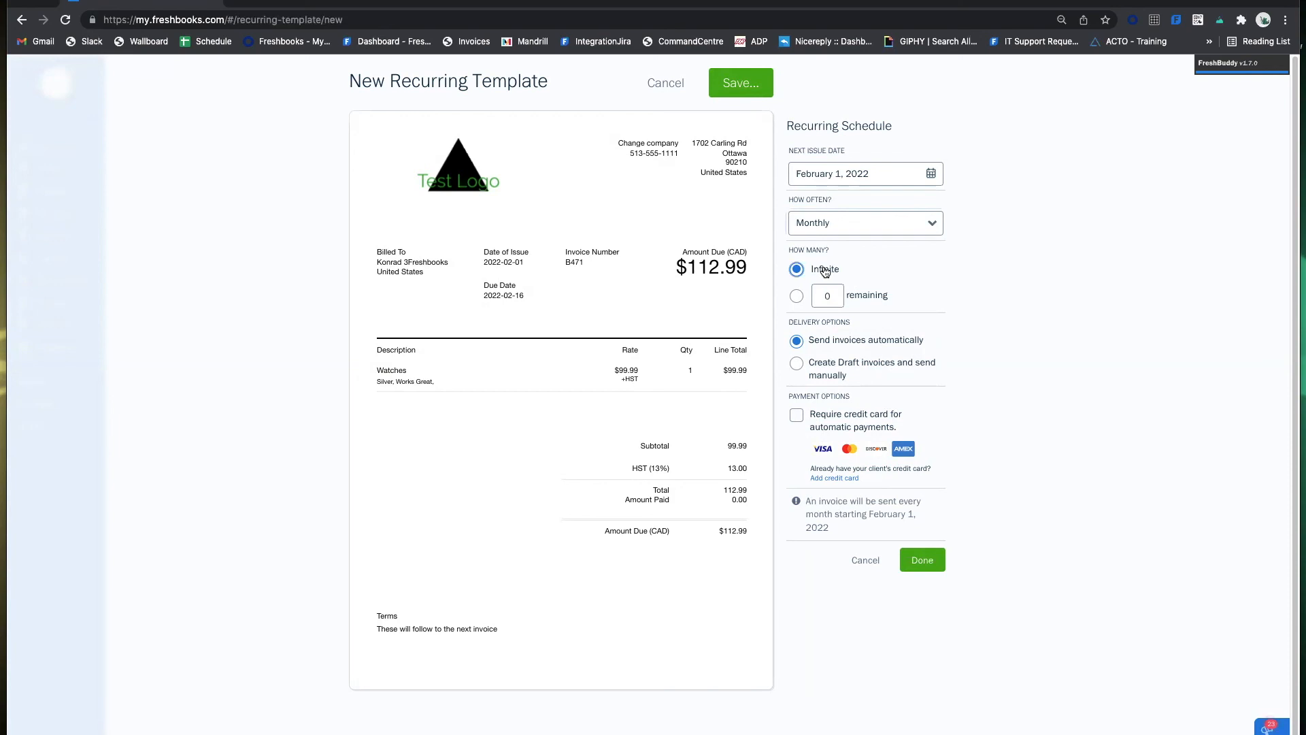
Limit the template to 1 remaining invoice, sent automatically, and confirm the monthly schedule.
left_click(797, 296)
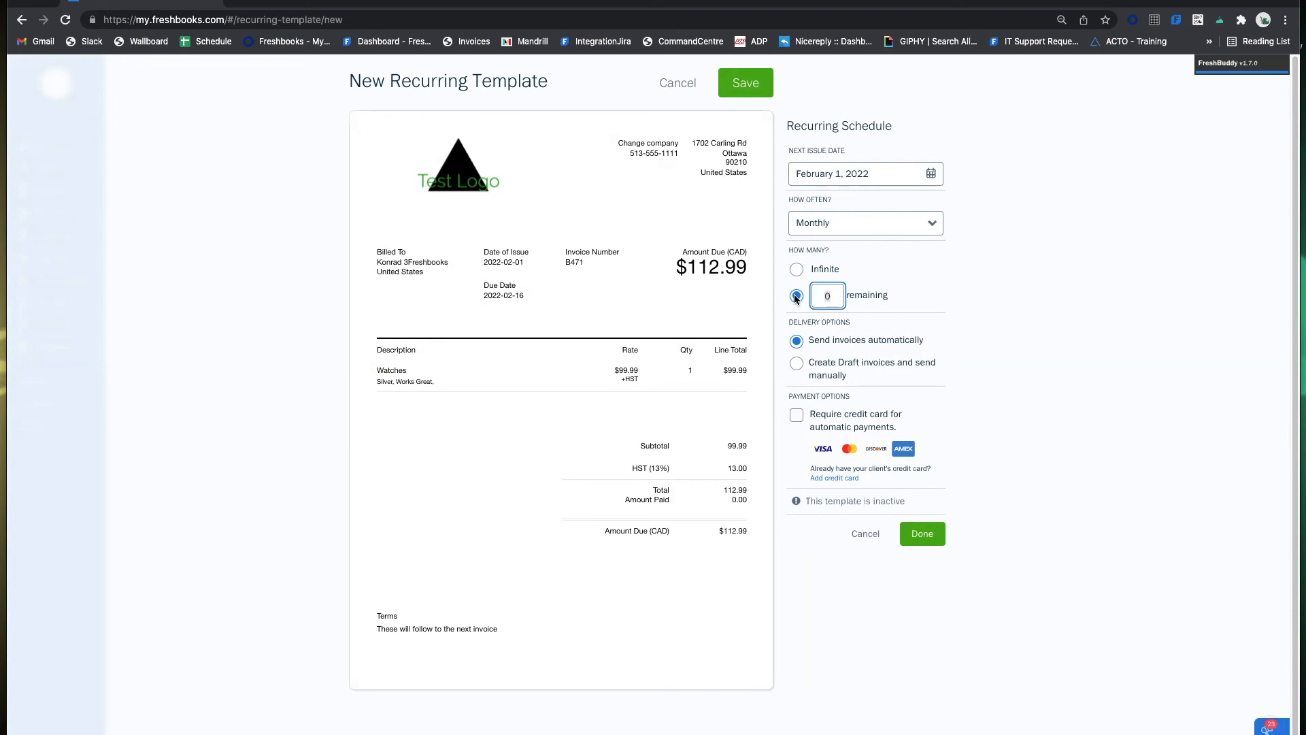
left_click(833, 297)
type("12")
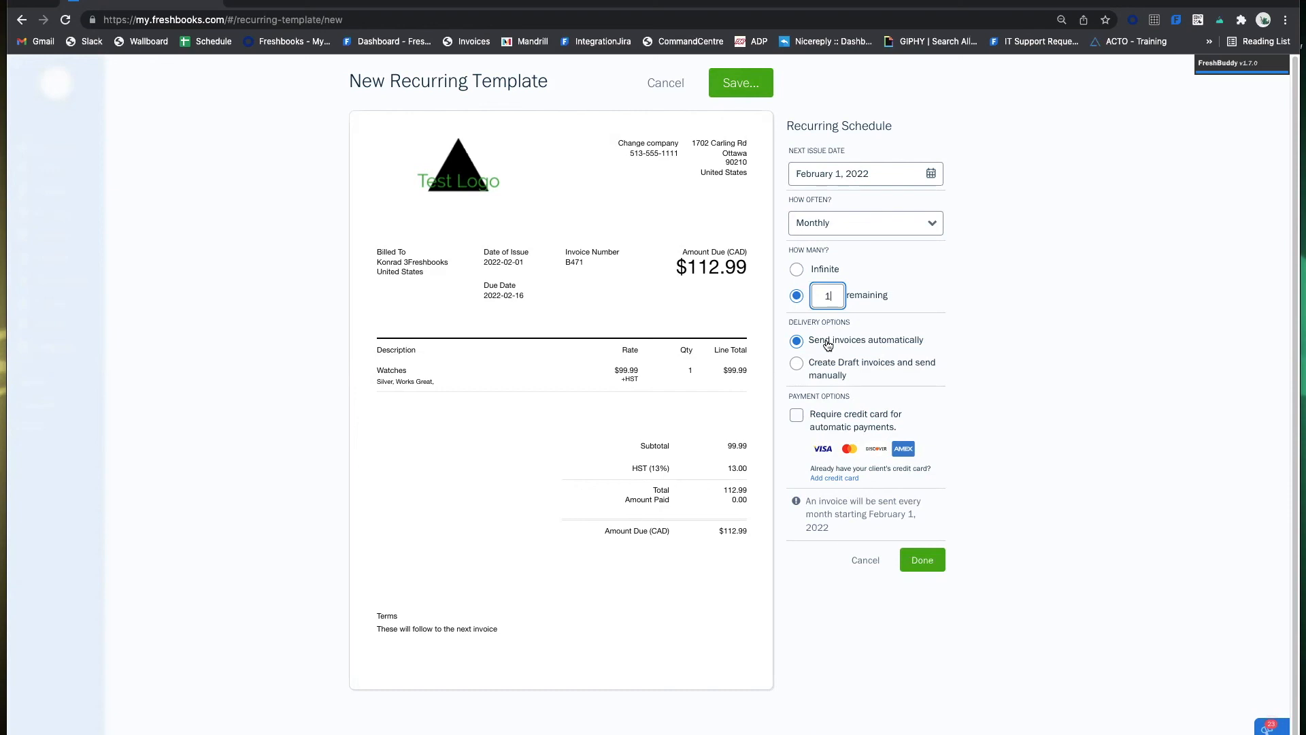
left_click(808, 368)
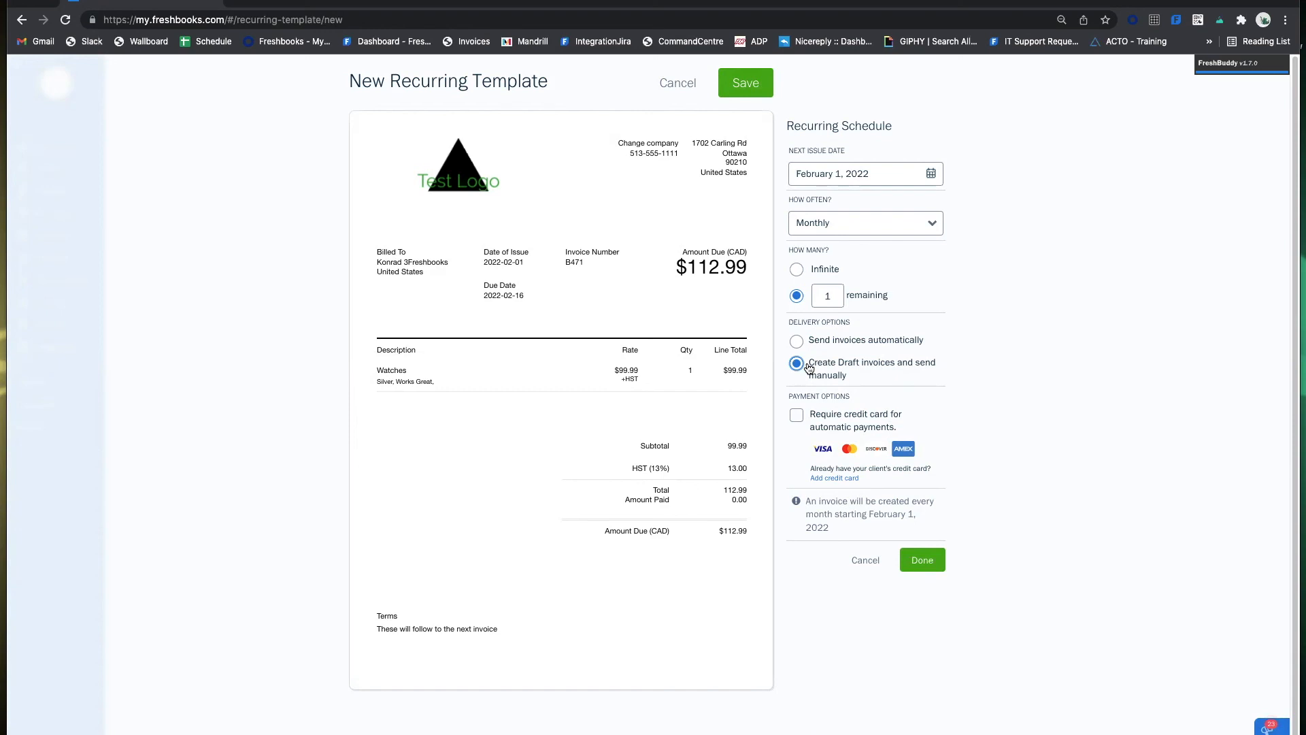
left_click(797, 341)
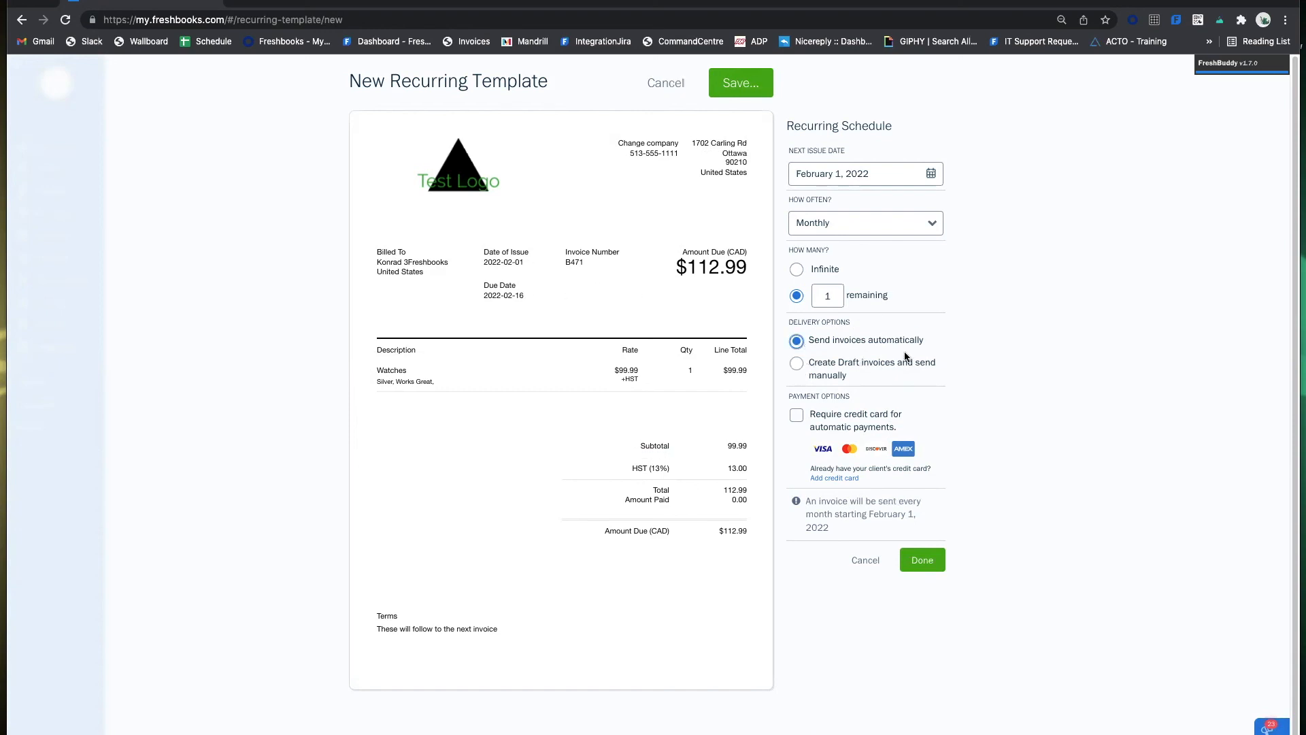
left_click(923, 575)
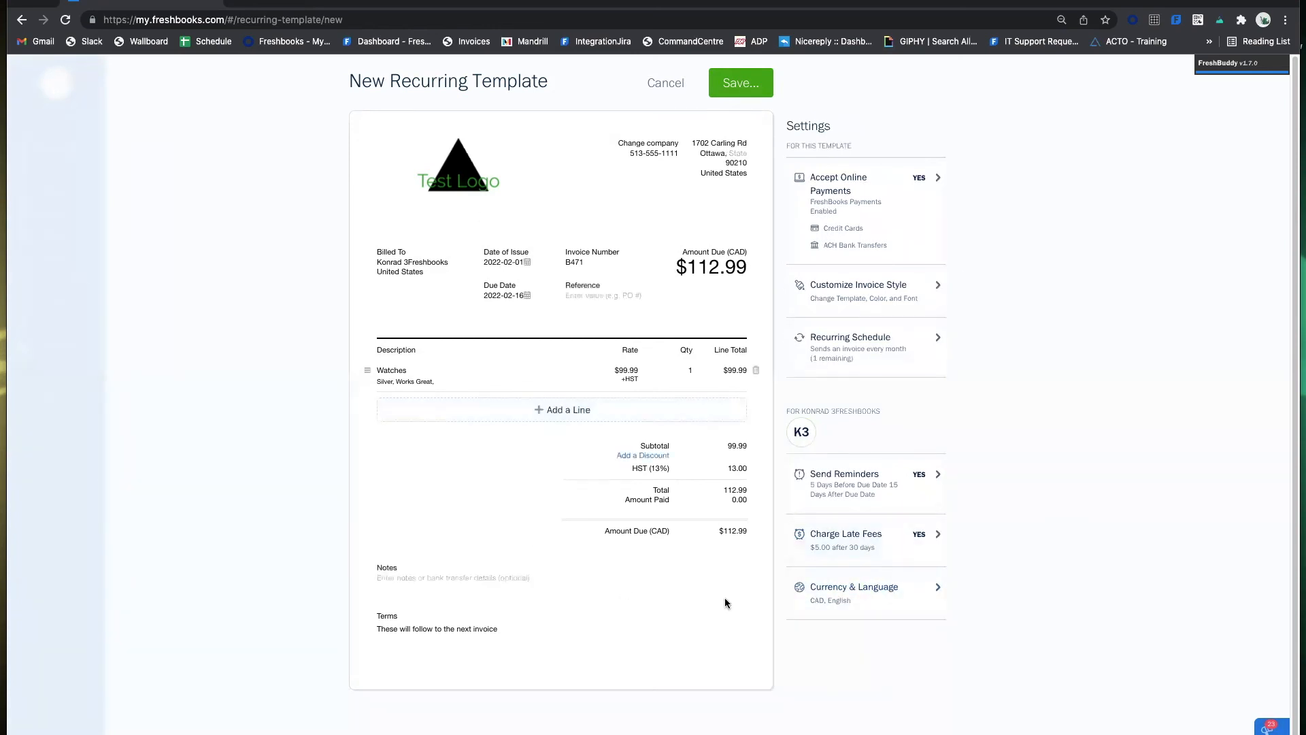
Save the recurring template with the client contact as its recipient.
left_click(726, 85)
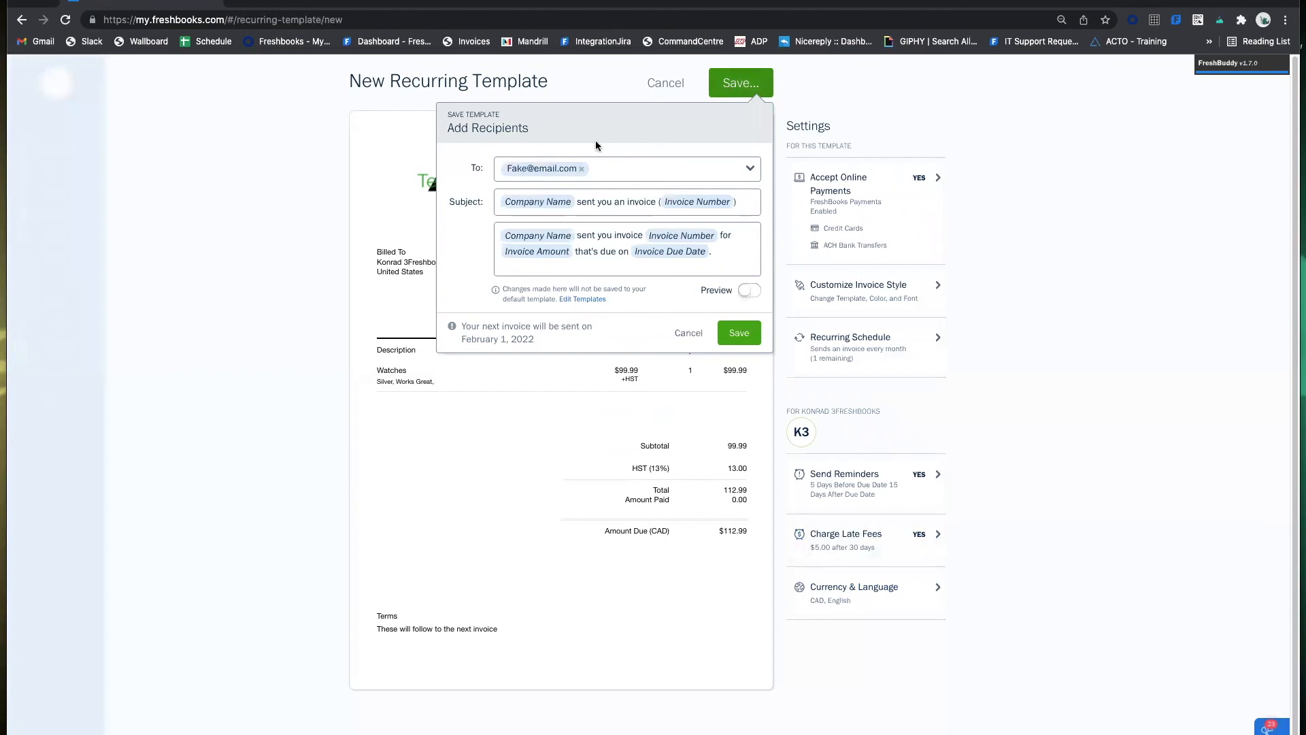
left_click(644, 170)
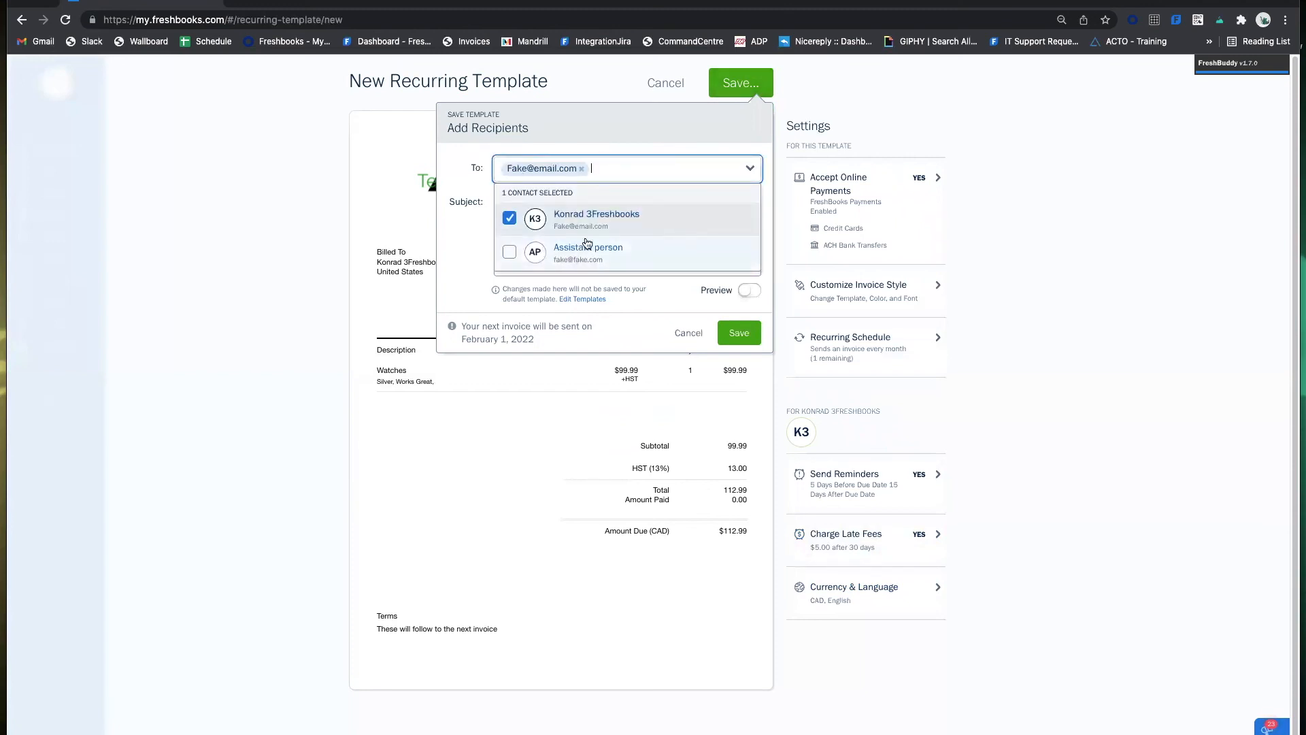
left_click(614, 140)
left_click(589, 170)
left_click(610, 157)
left_click(731, 333)
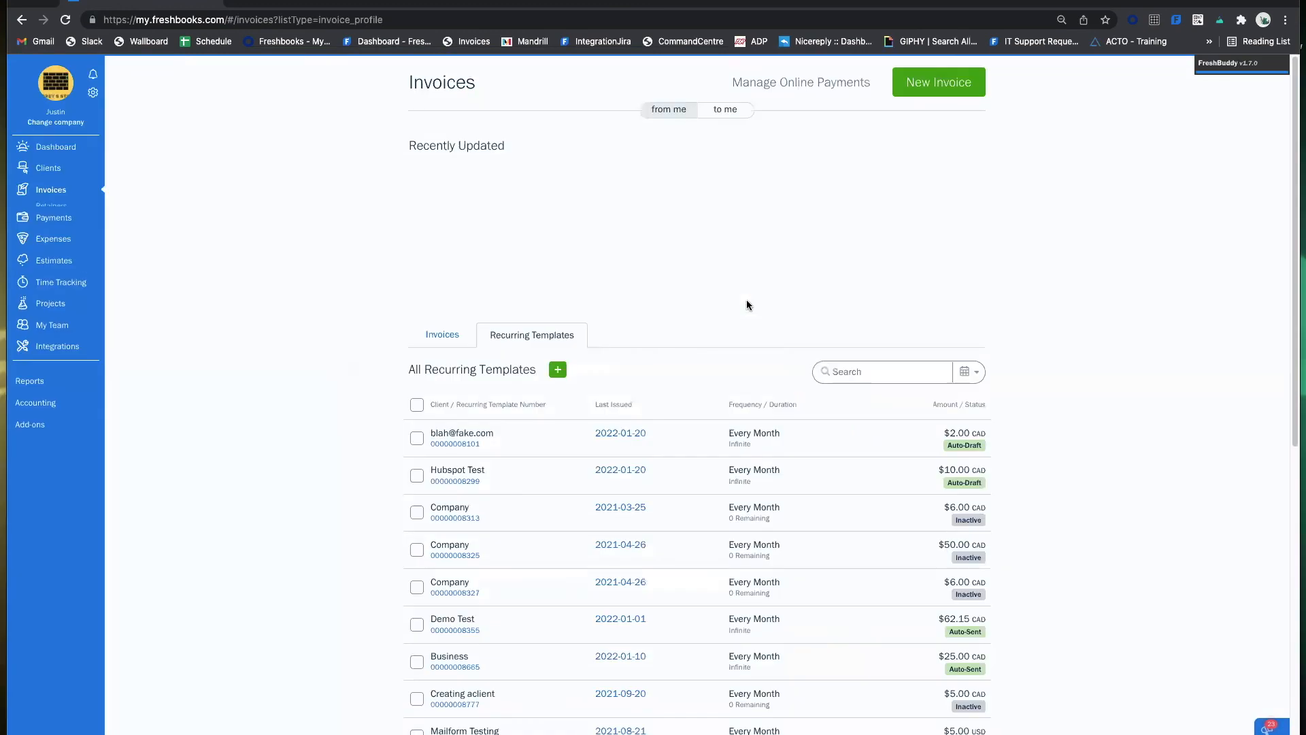
left_click(438, 337)
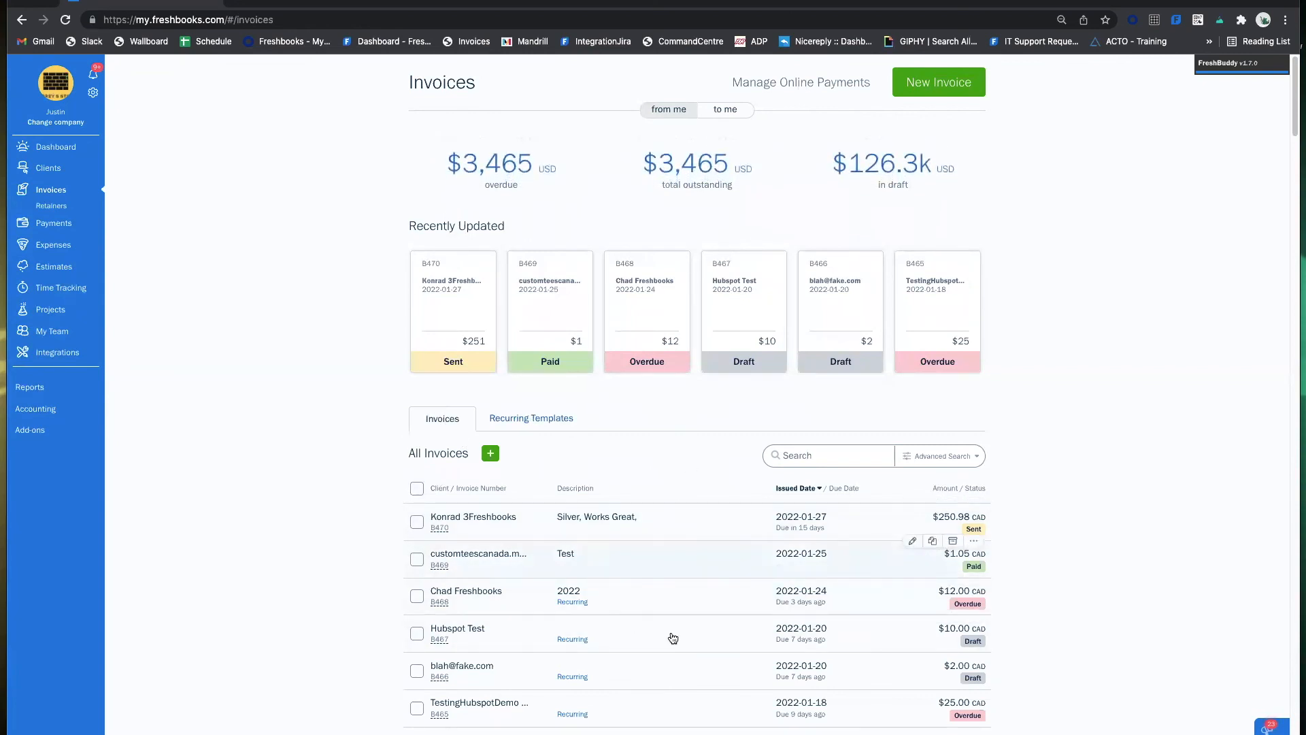
left_click(548, 419)
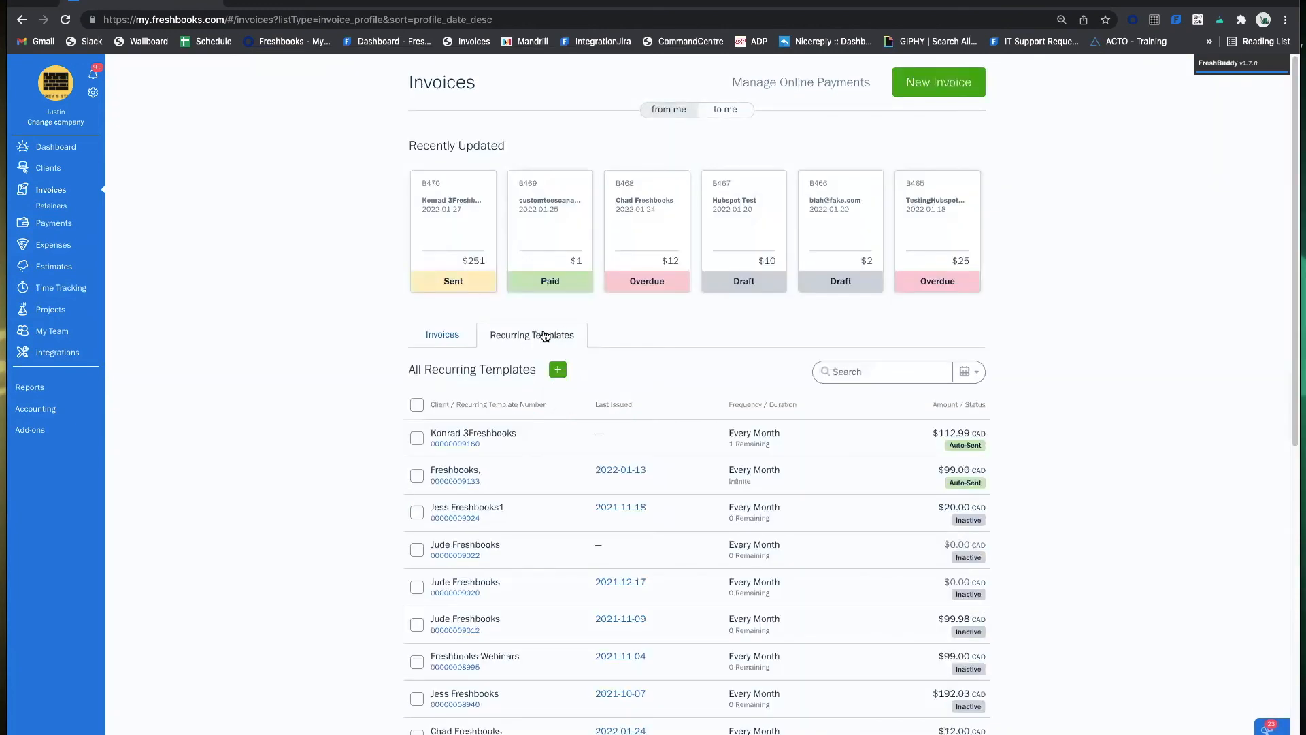
left_click(546, 437)
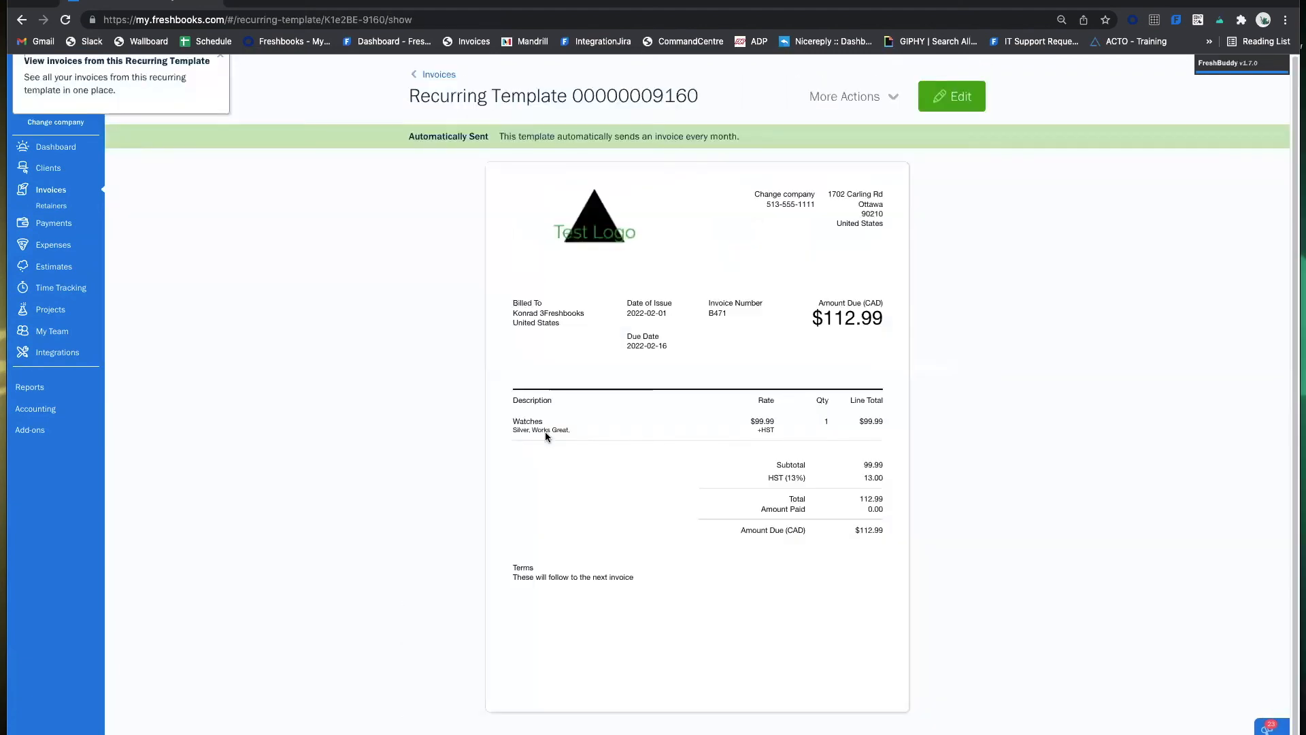
left_click(949, 107)
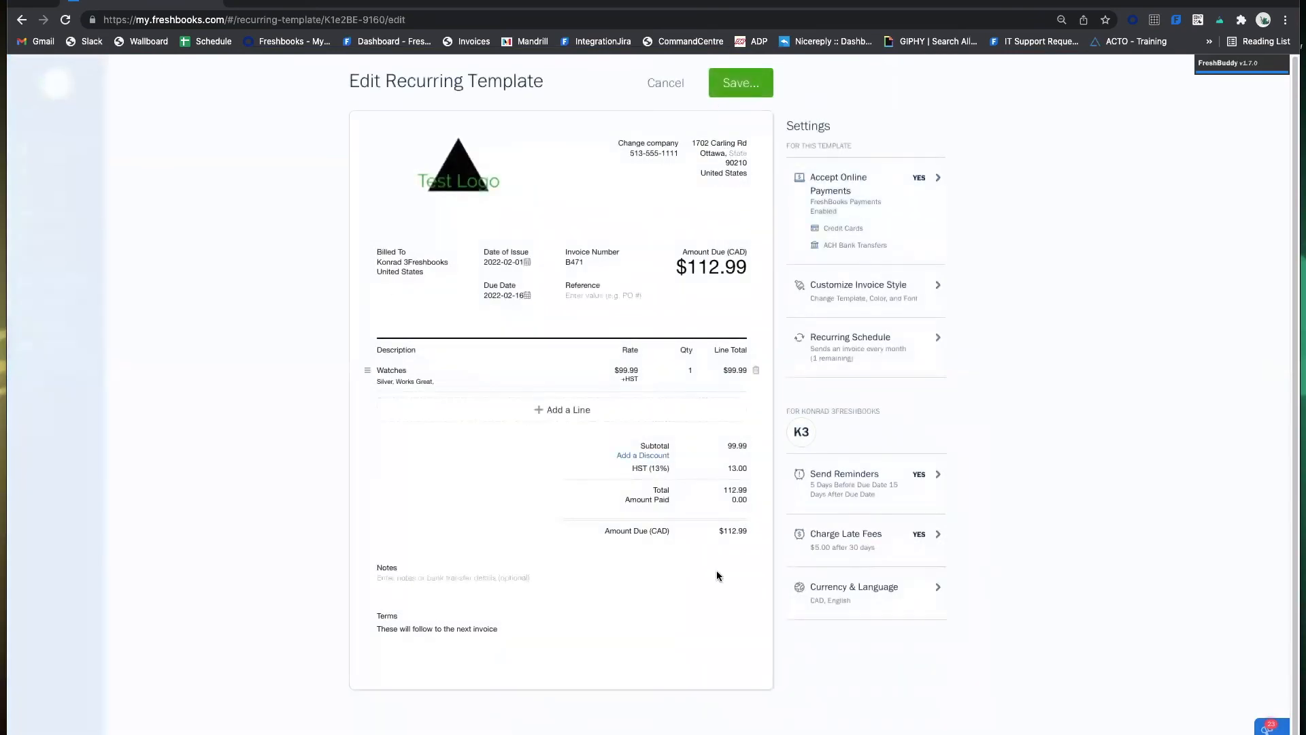
left_click(657, 85)
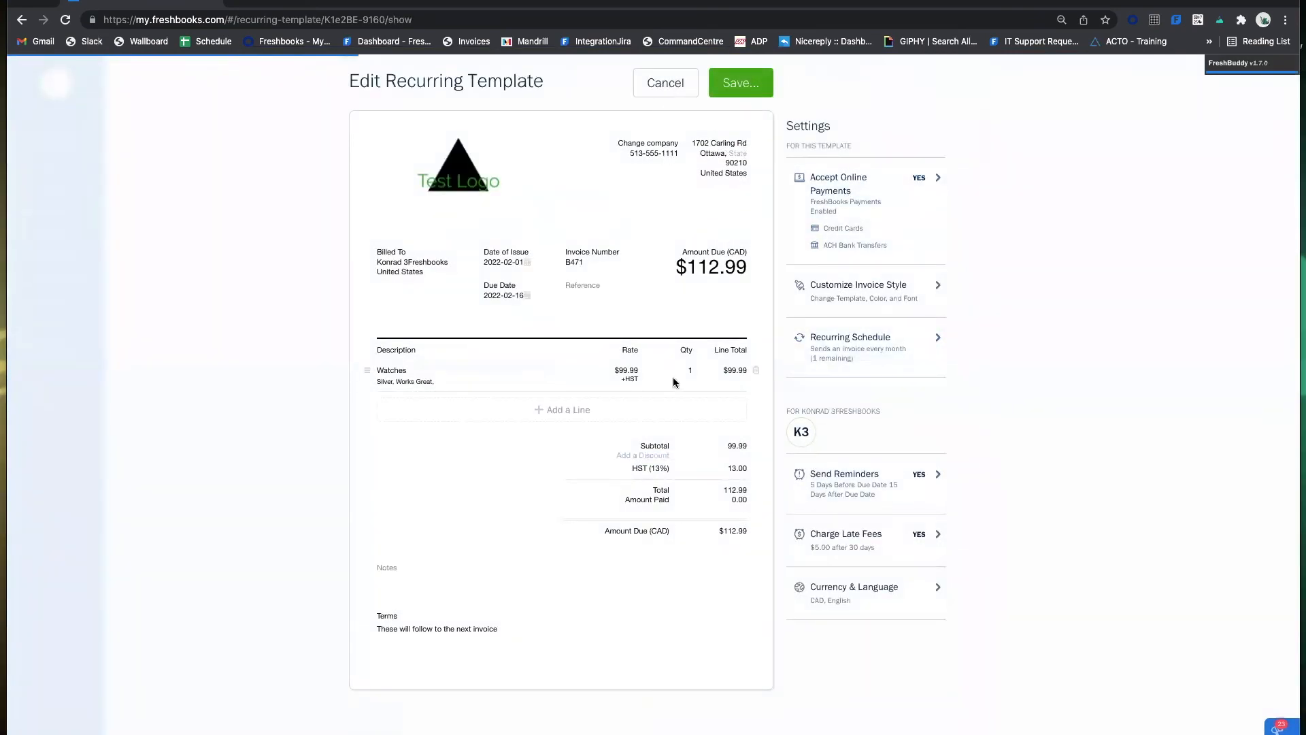
left_click(60, 192)
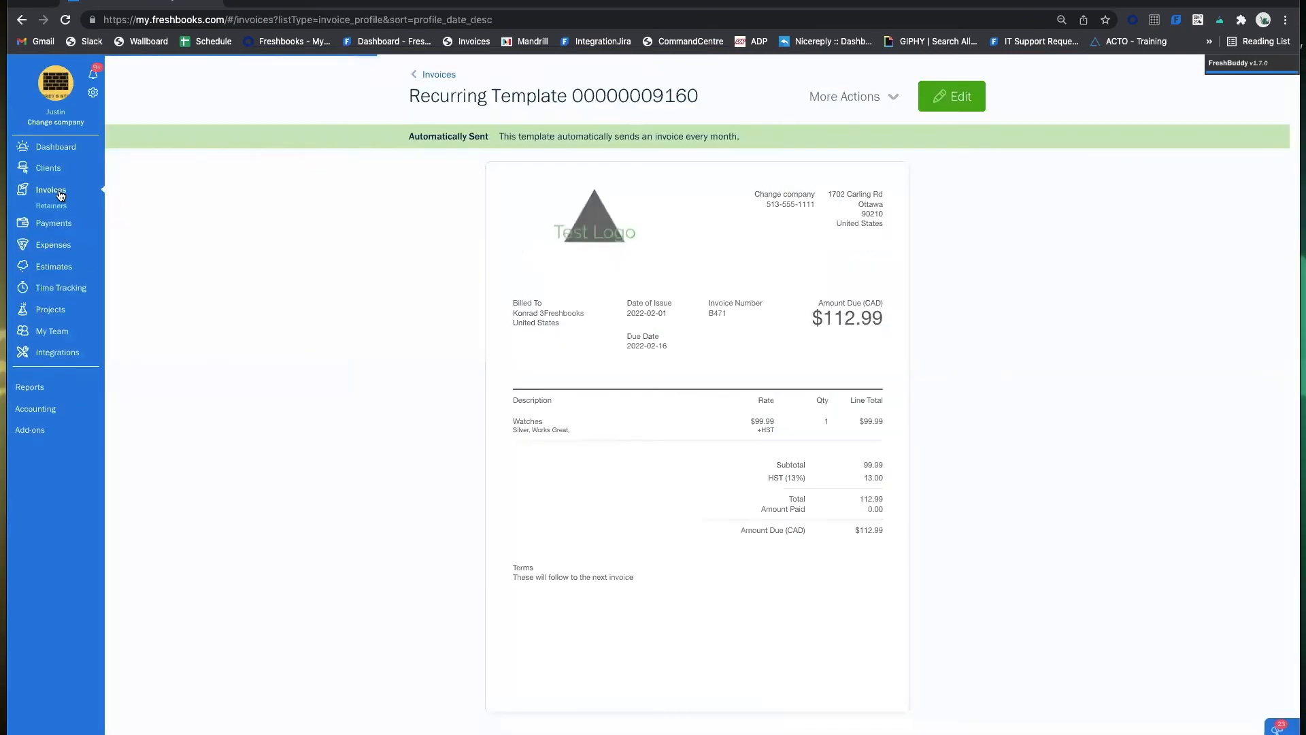
left_click(424, 344)
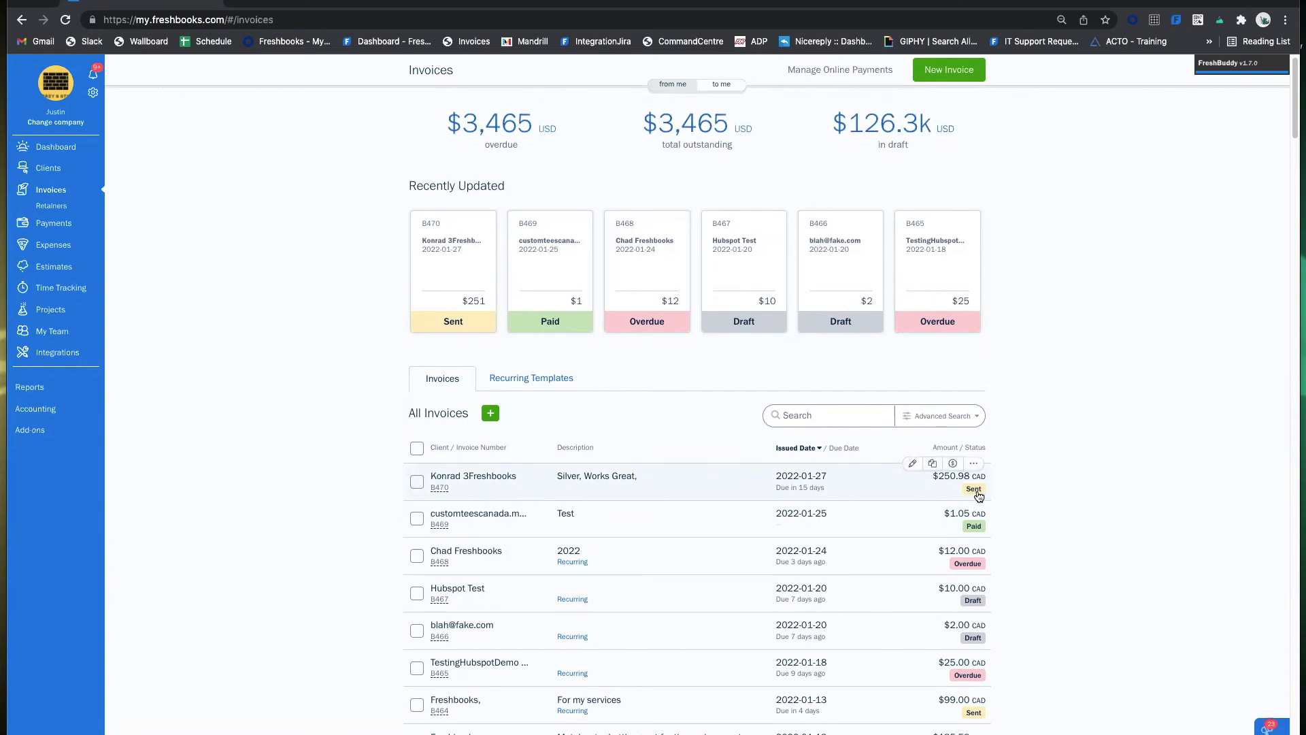
scroll(998, 565, "down", 1)
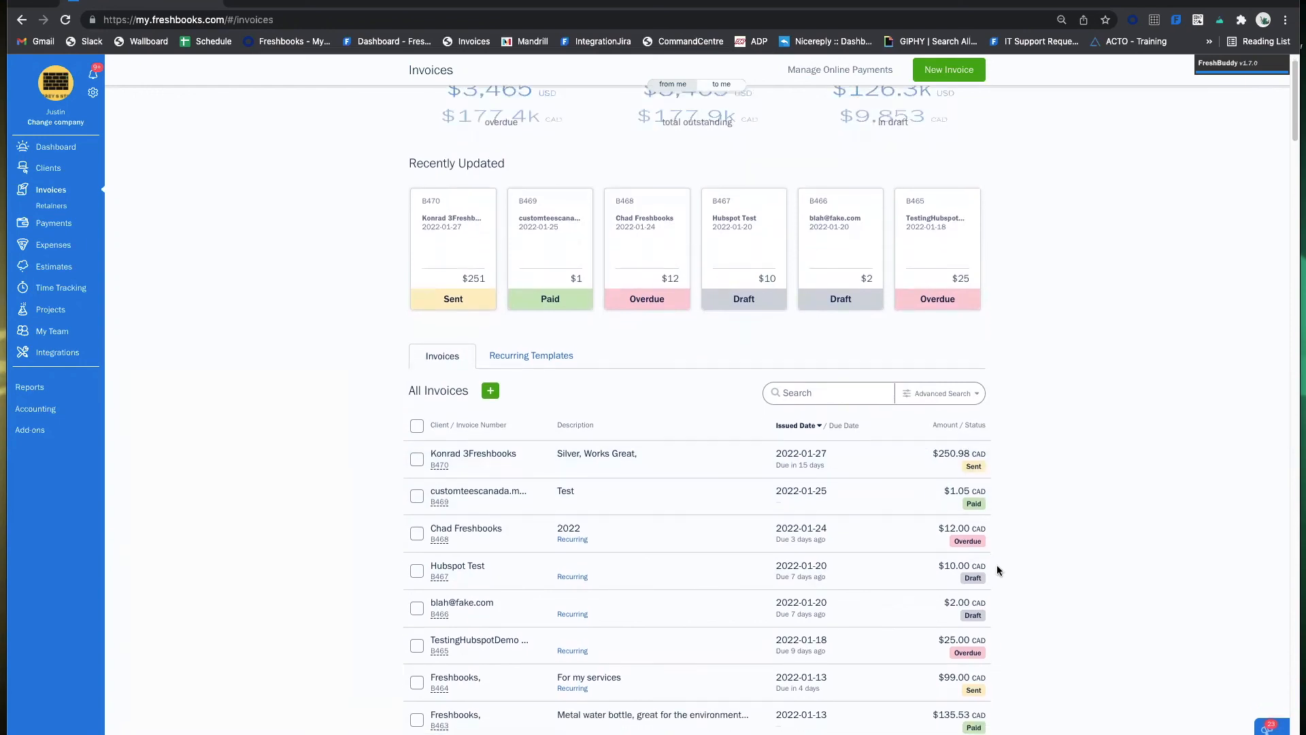
mouse_move(981, 580)
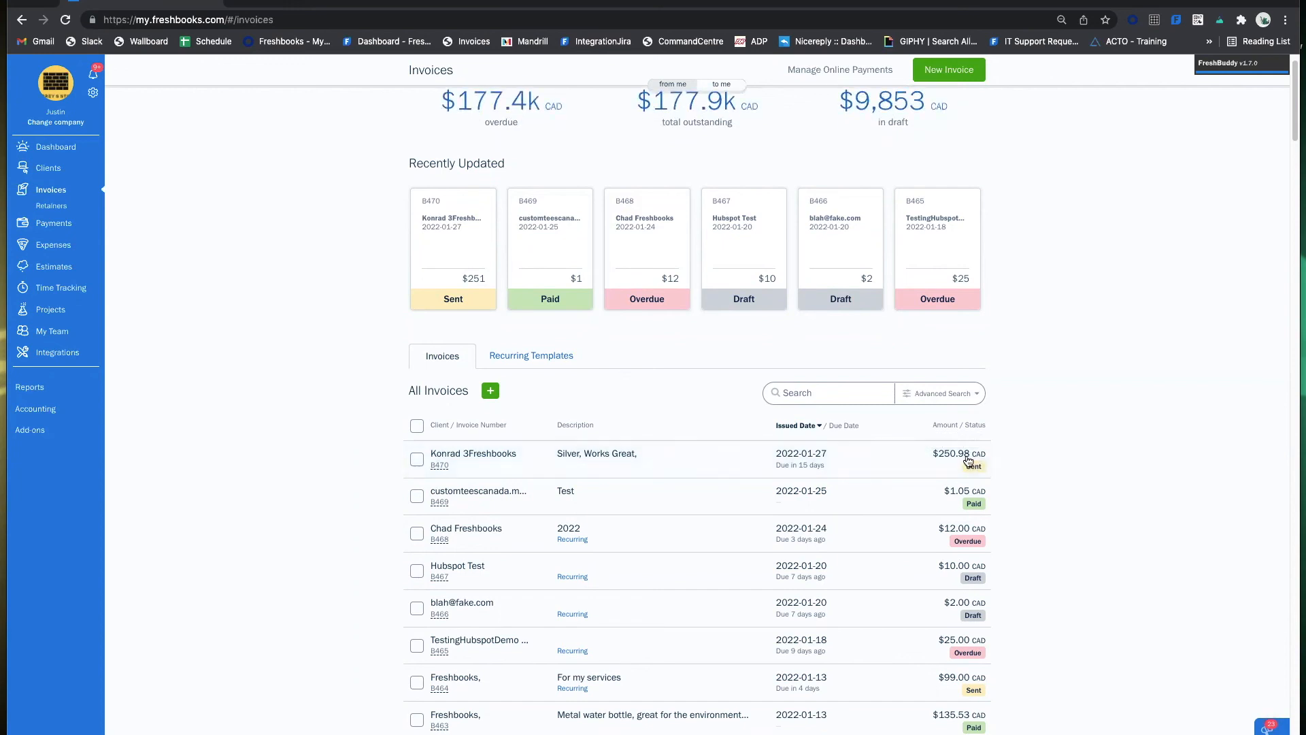
scroll(1033, 529, "down", 1)
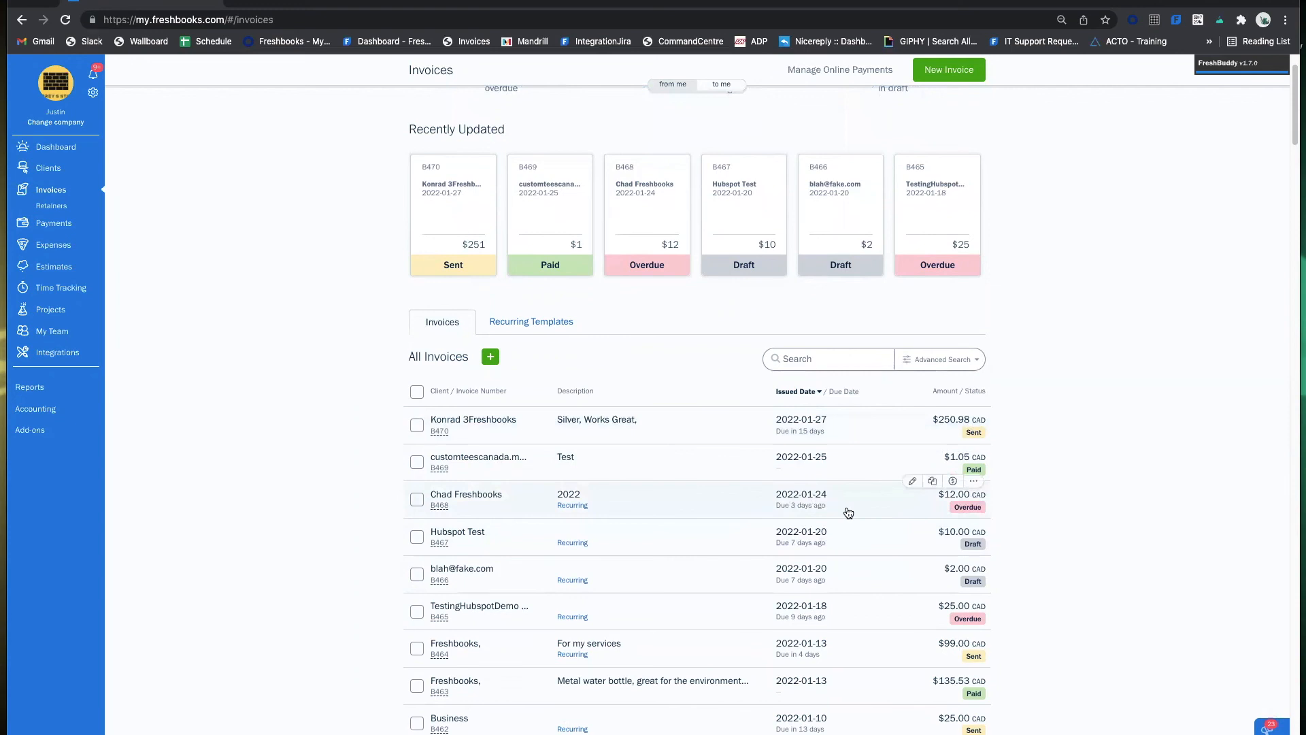
scroll(991, 505, "down", 1)
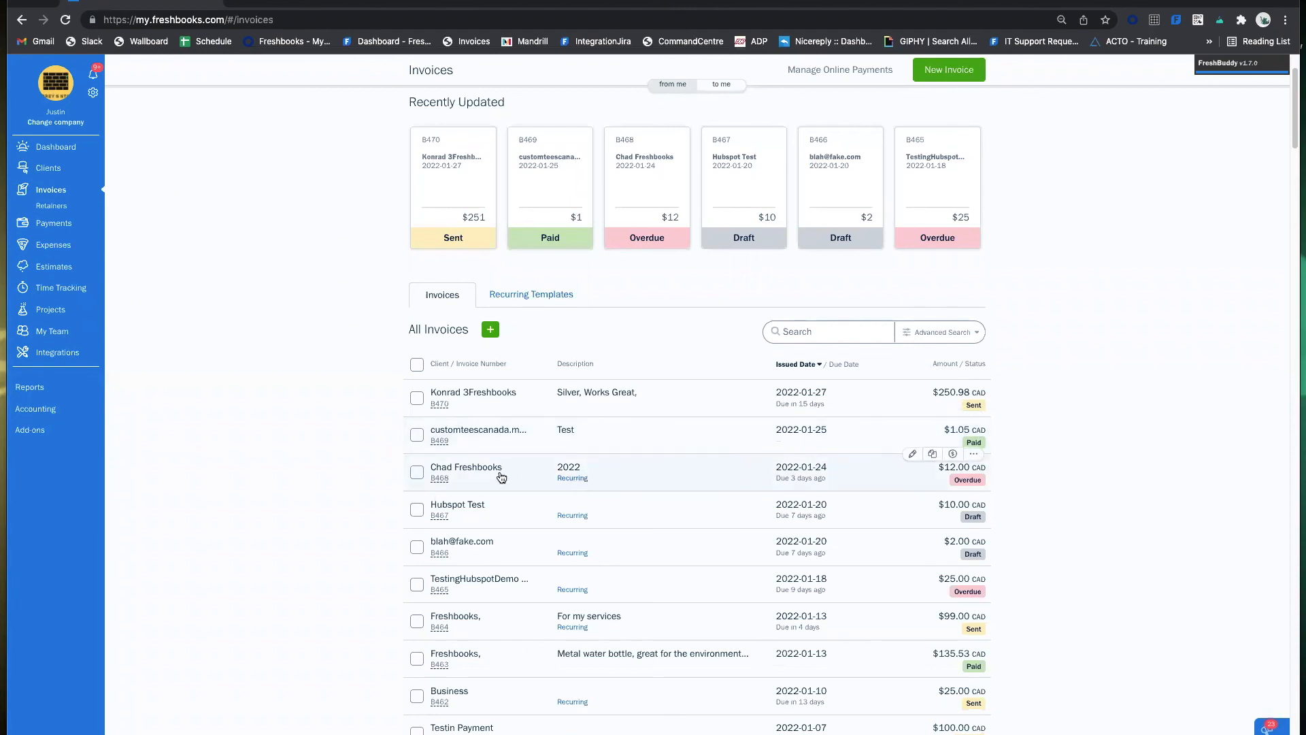
left_click(573, 480)
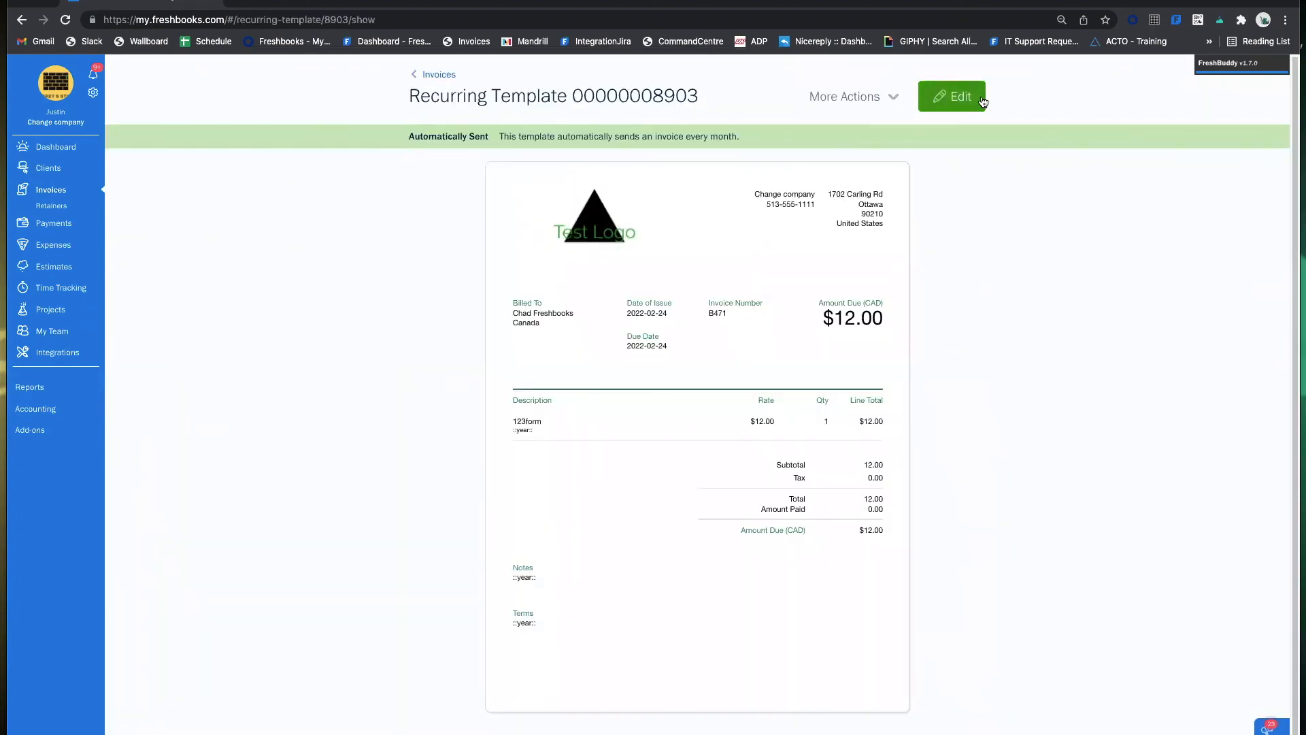
left_click(21, 19)
scroll(607, 362, "down", 2)
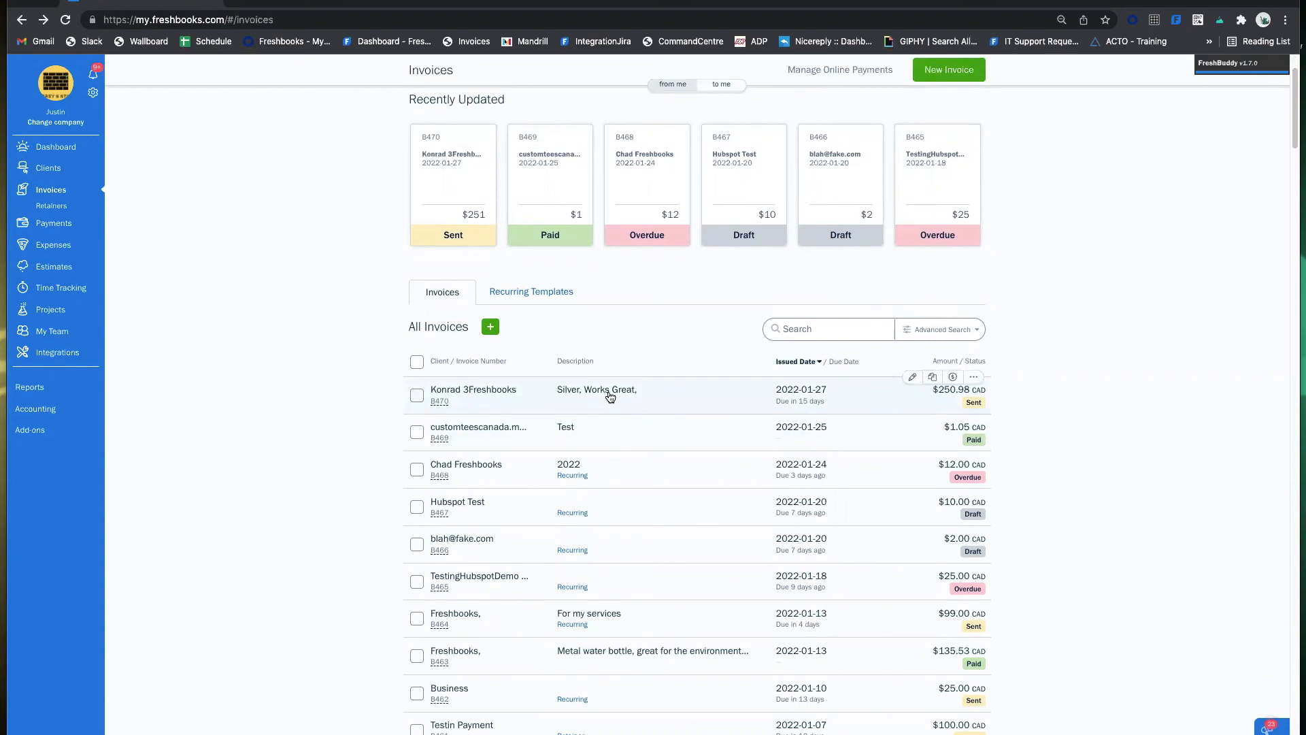
left_click(943, 331)
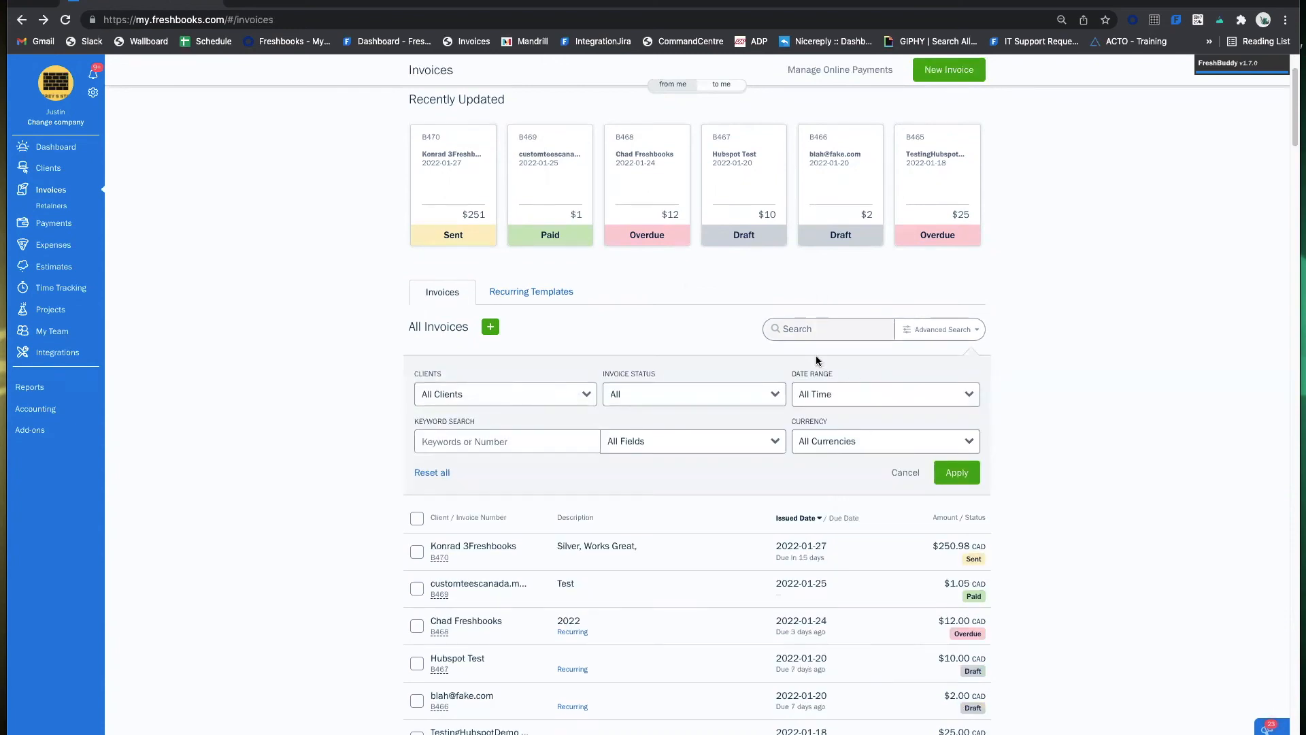
left_click(512, 394)
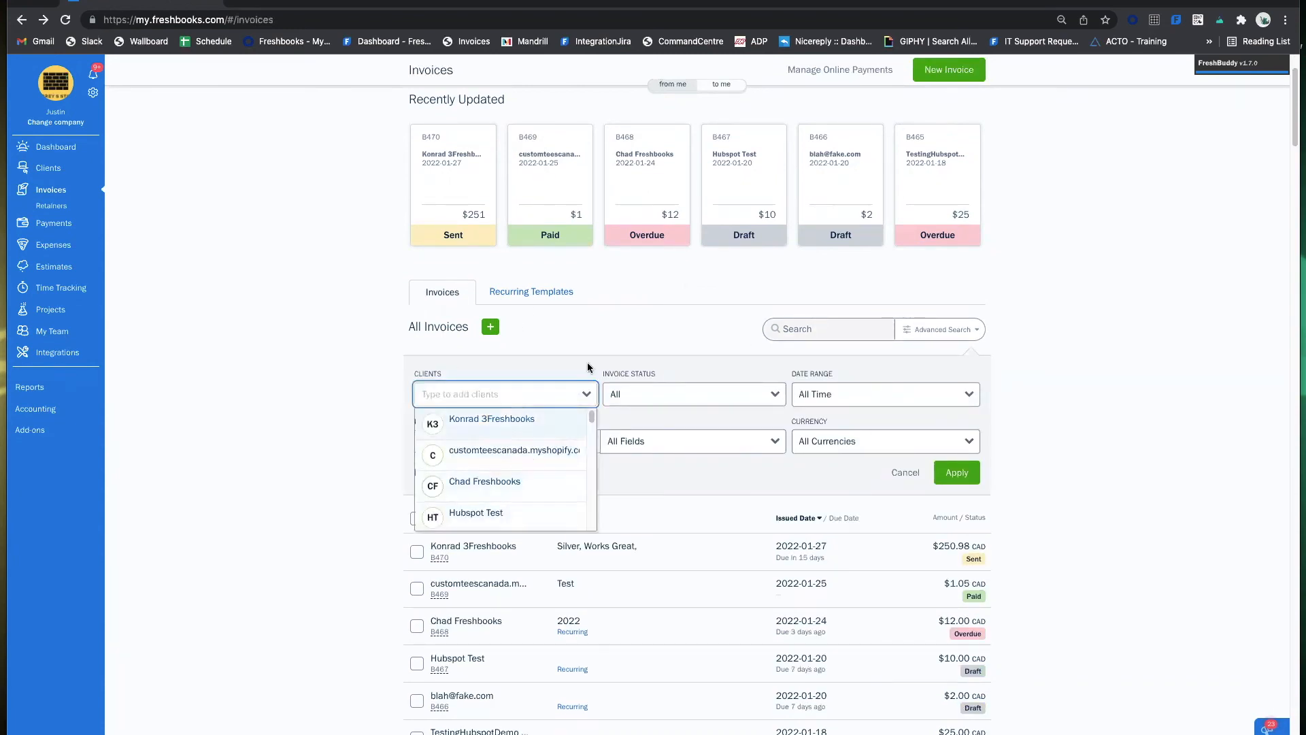
left_click(633, 329)
left_click(691, 393)
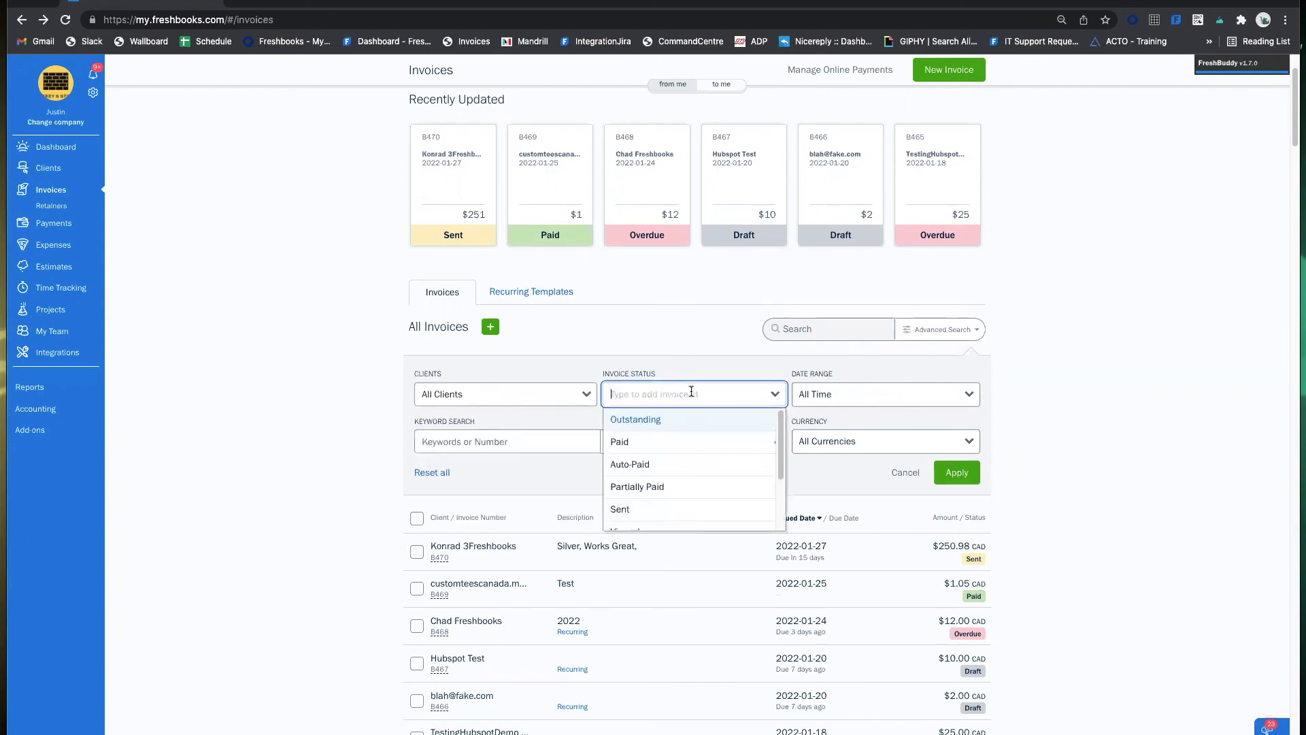
left_click(691, 421)
left_click(949, 473)
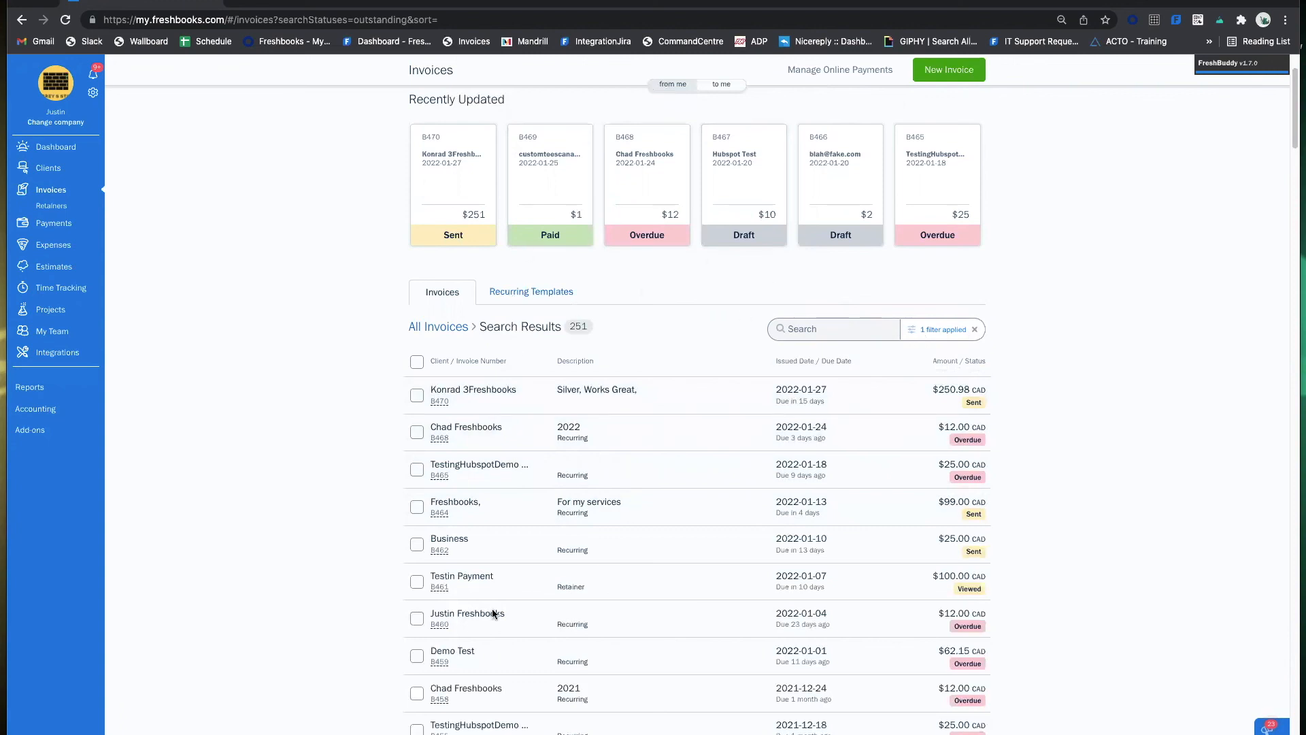
scroll(613, 394, "up", 3)
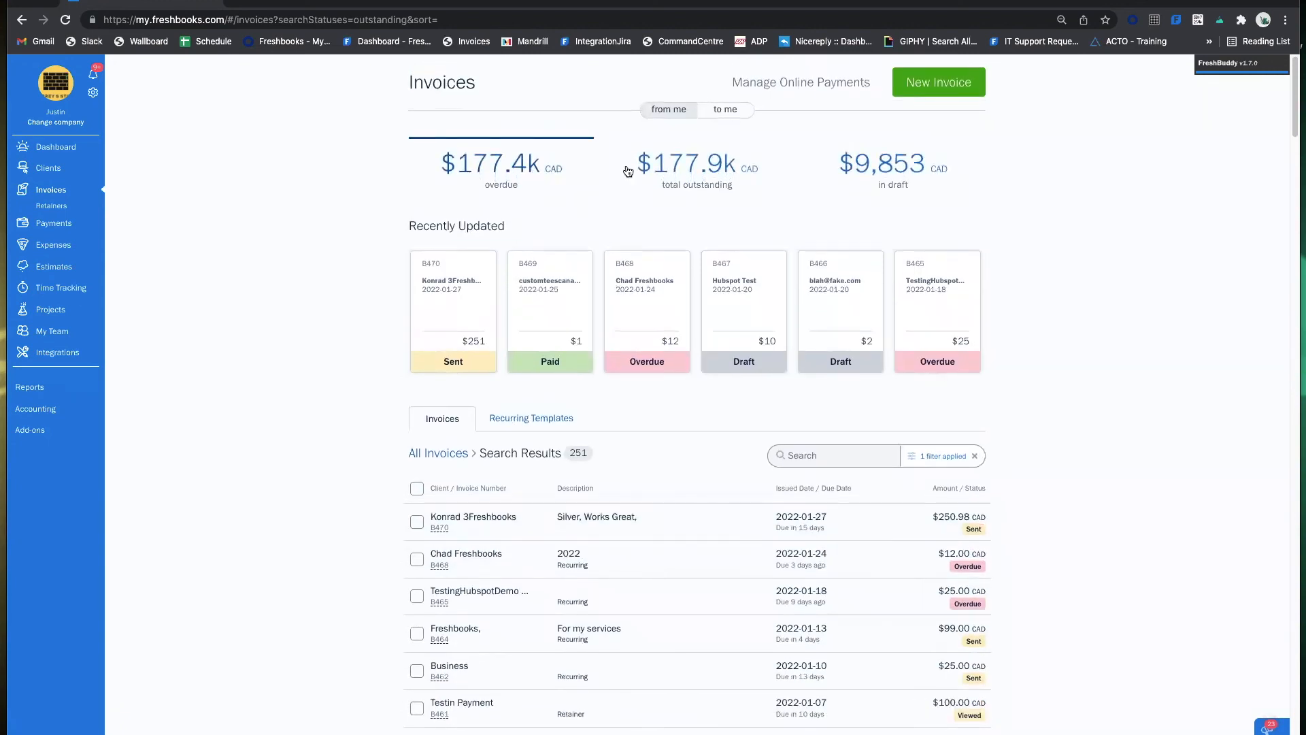
scroll(688, 245, "down", 1)
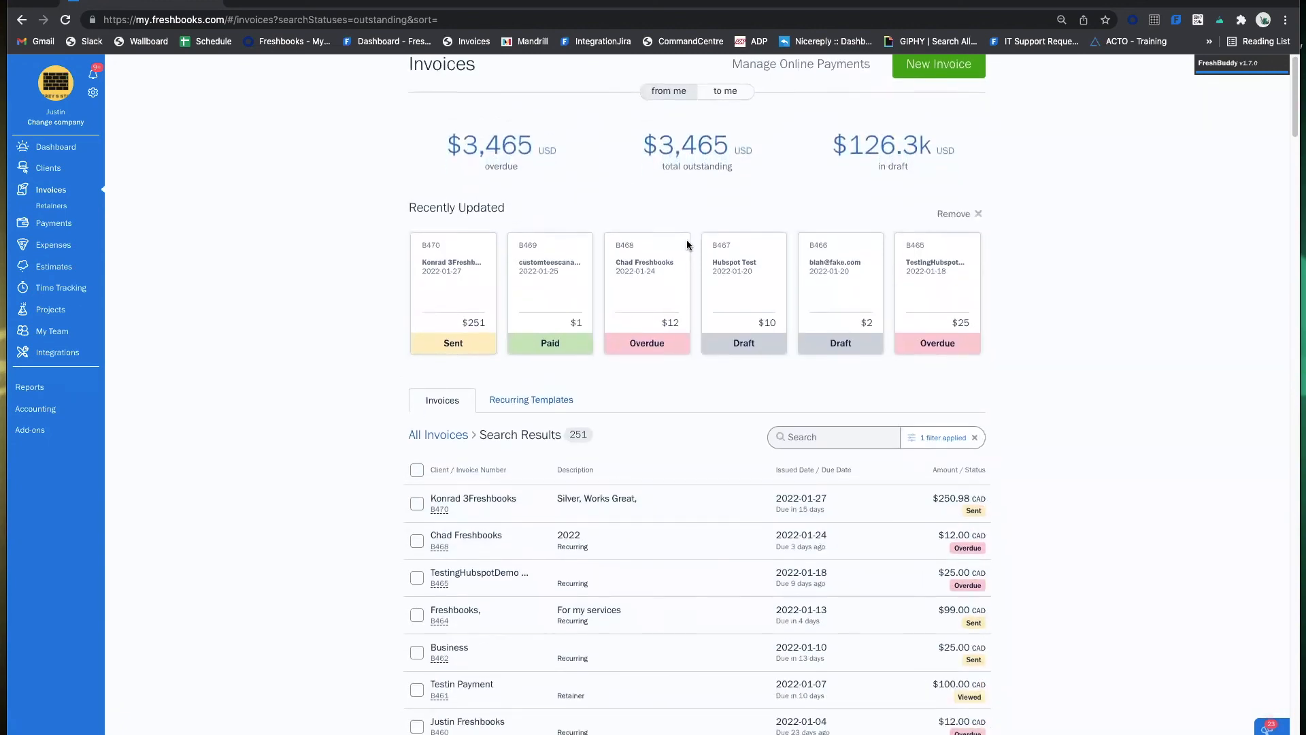
scroll(687, 245, "down", 10)
scroll(878, 560, "up", 10)
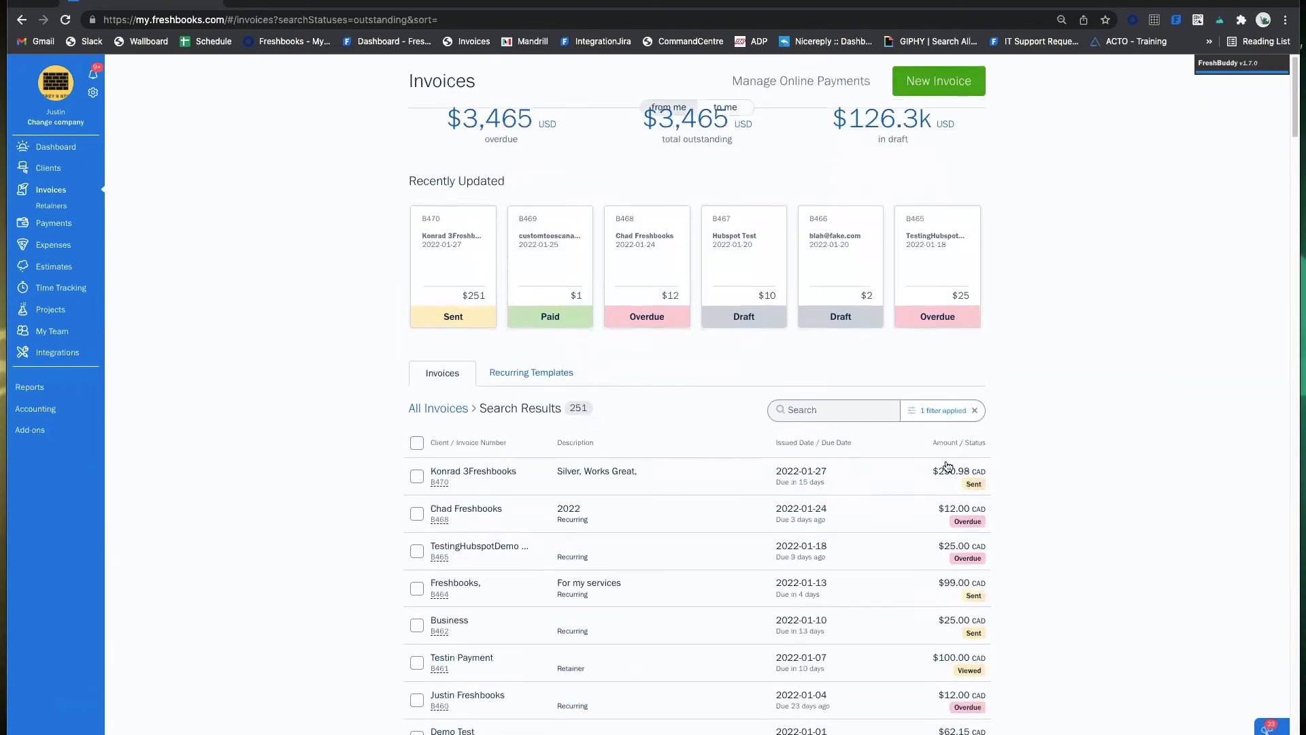
scroll(948, 466, "up", 2)
left_click(974, 458)
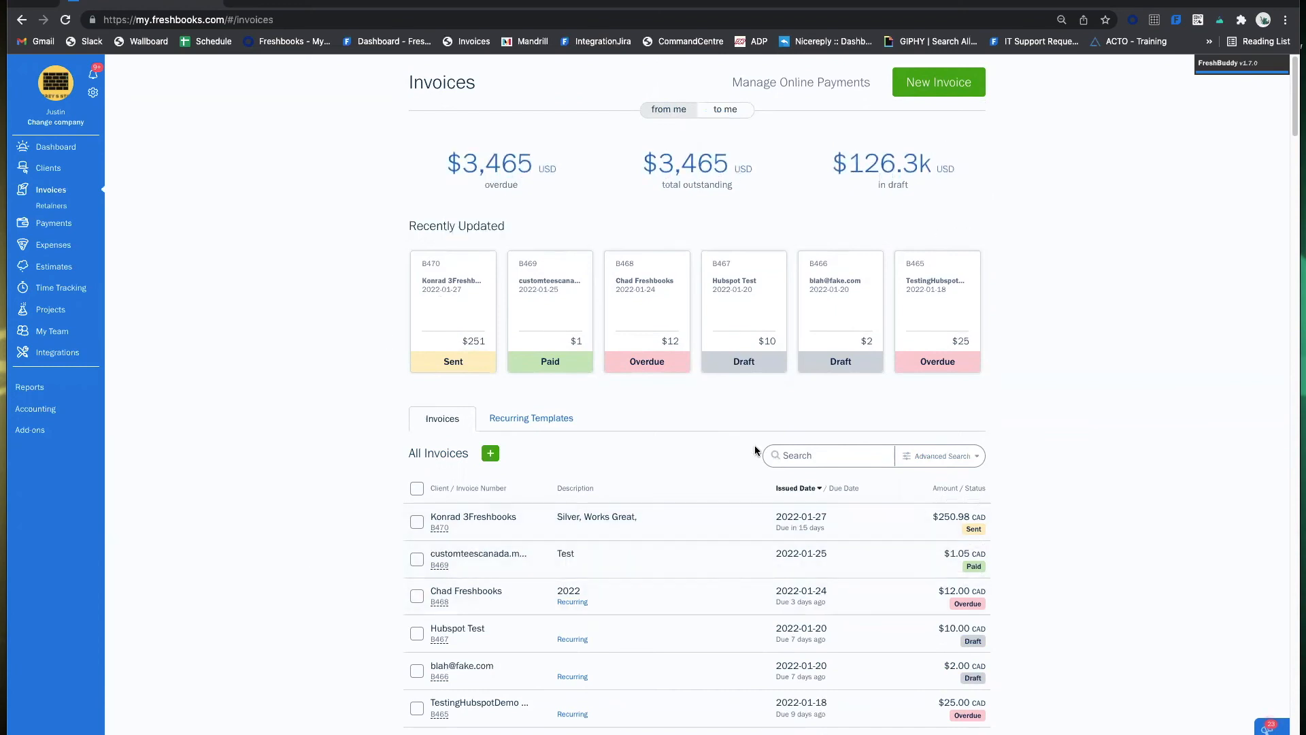
Record a $250.98 Bank Transfer payment on invoice B470, emailing the client a notification.
left_click(637, 525)
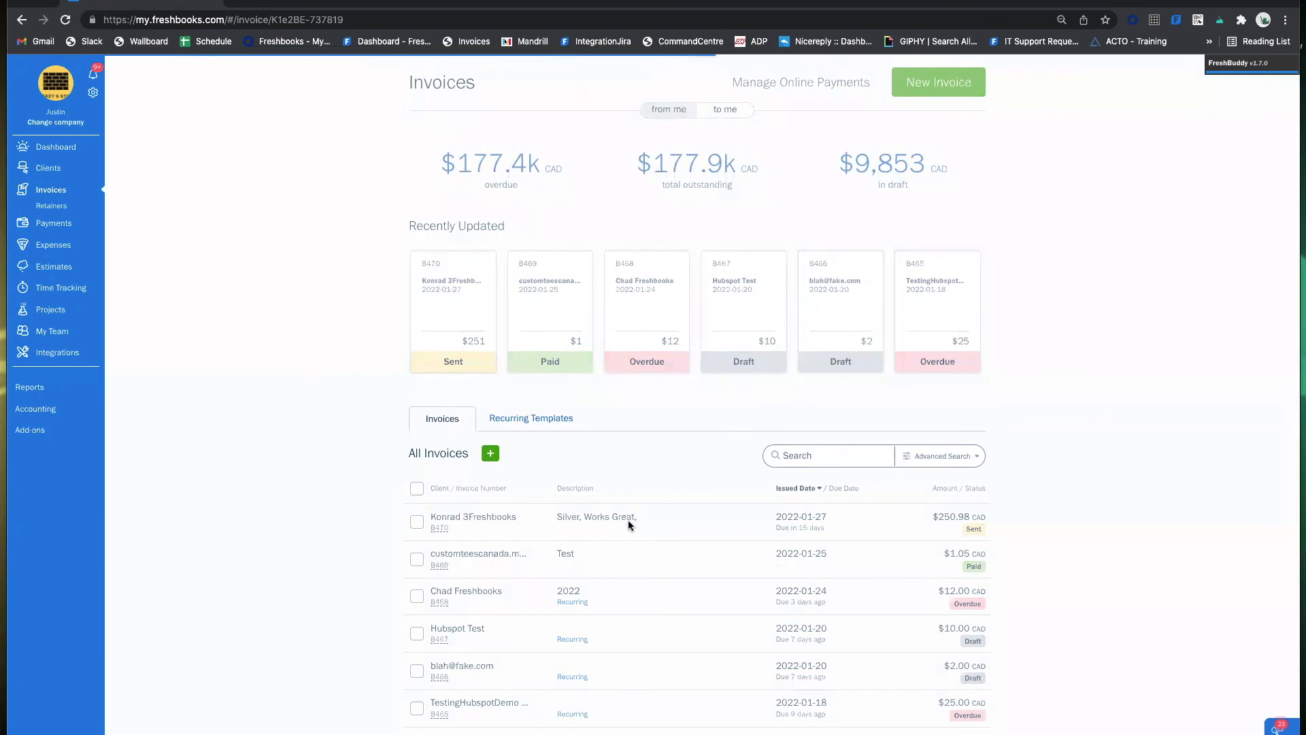
left_click(782, 99)
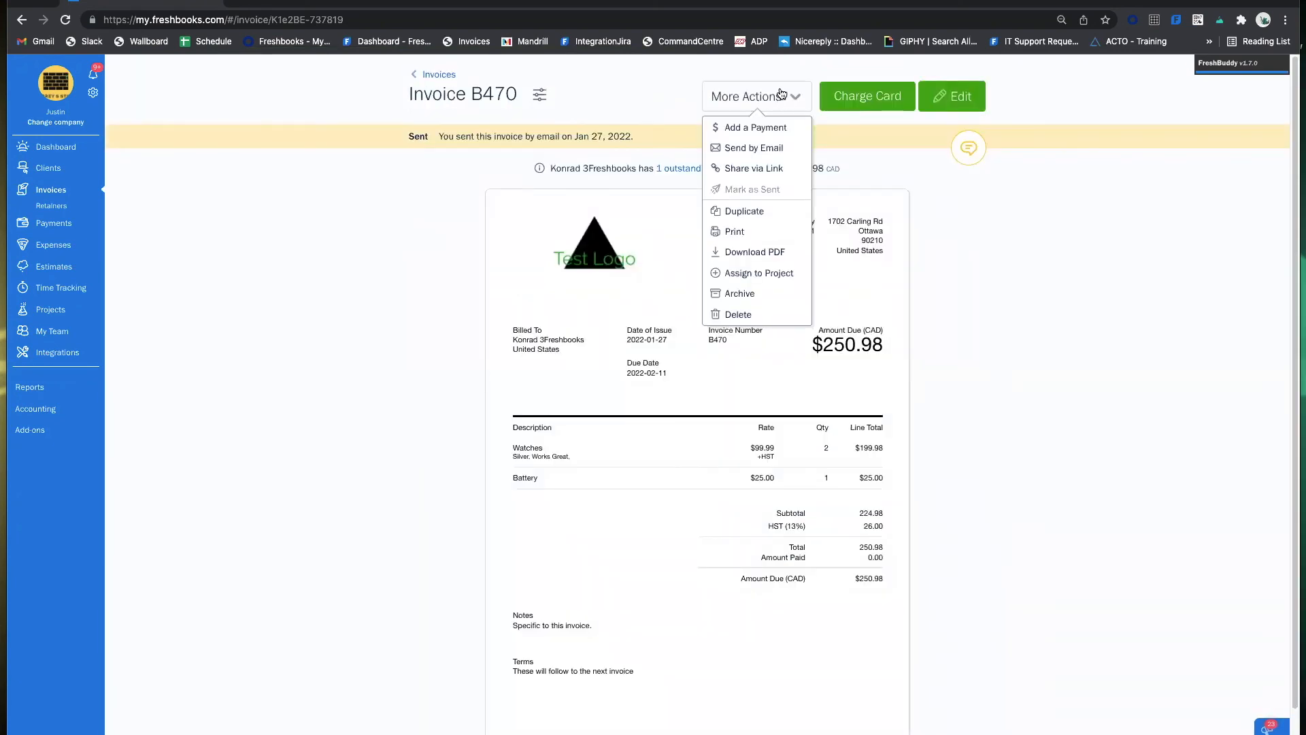
right_click(777, 132)
key("Escape")
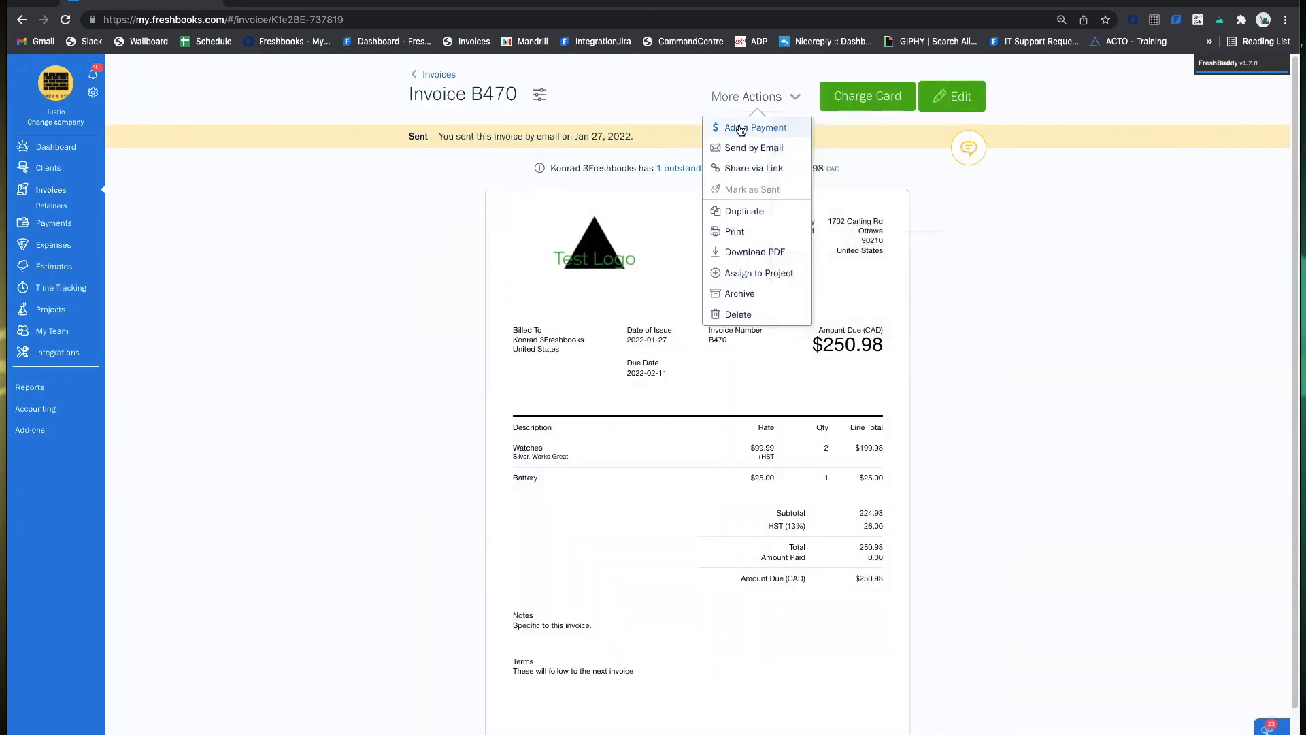
left_click(748, 128)
left_click(671, 207)
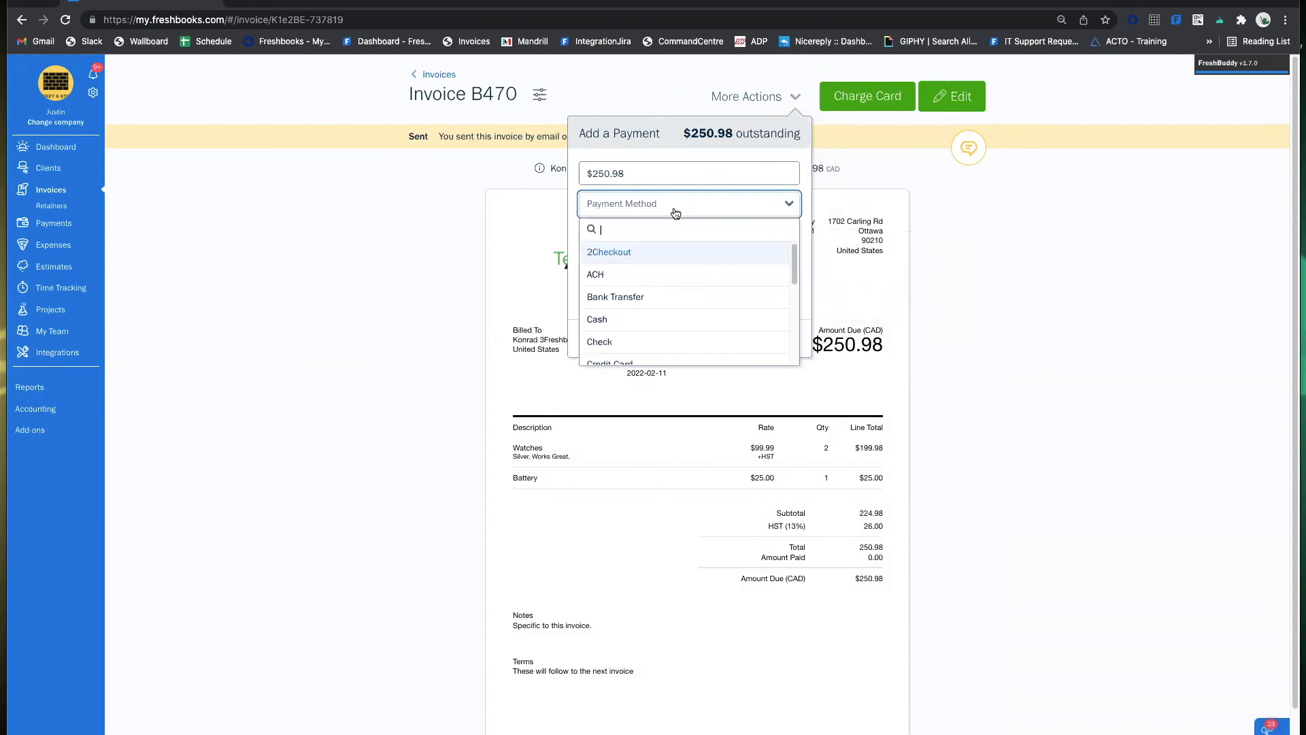
left_click(650, 294)
left_click(696, 273)
left_click(586, 300)
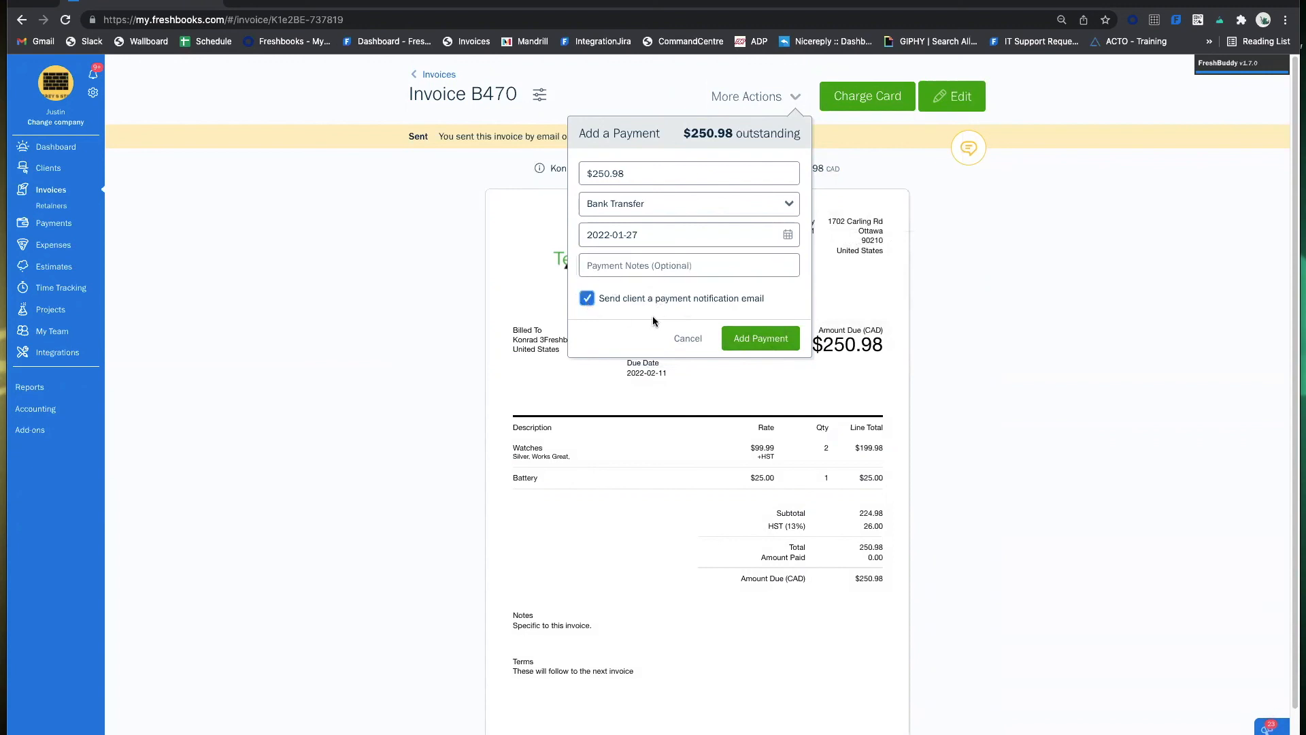
left_click(759, 340)
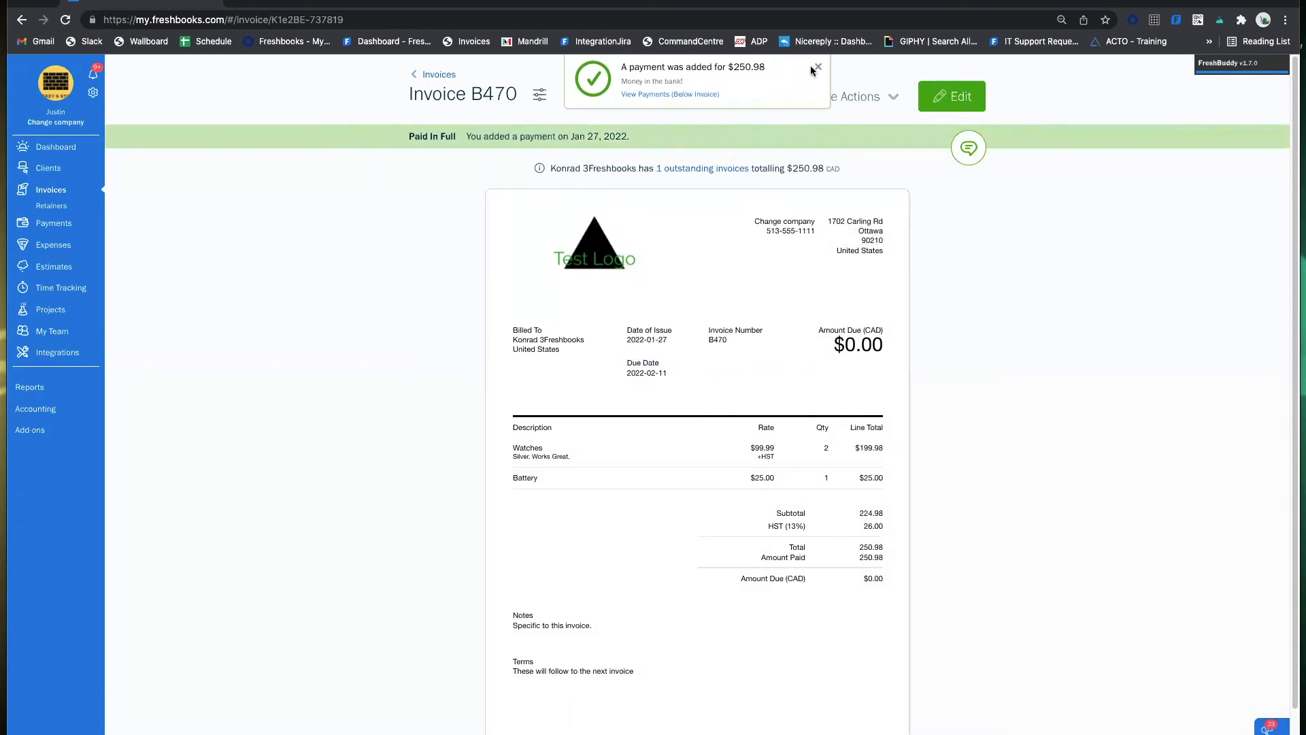
left_click(817, 68)
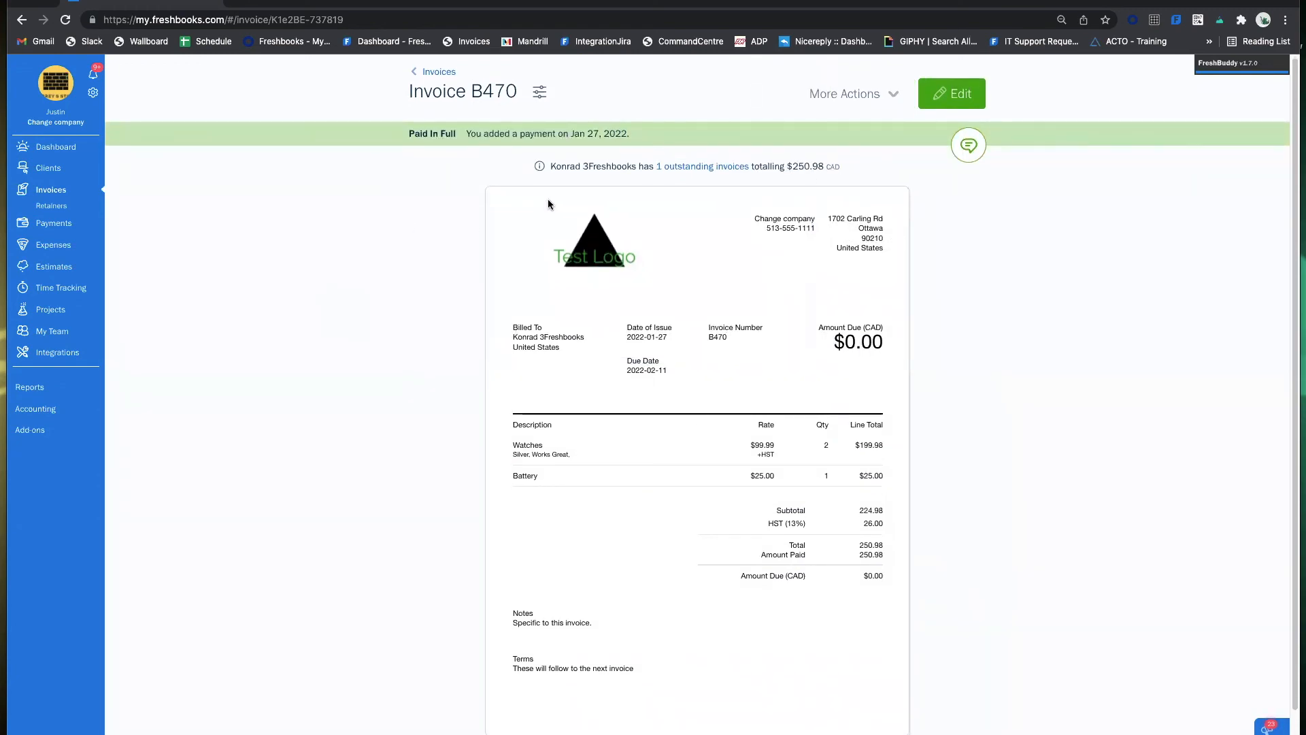
Review the recorded payment without changes and return to the invoices list.
scroll(911, 239, "down", 1)
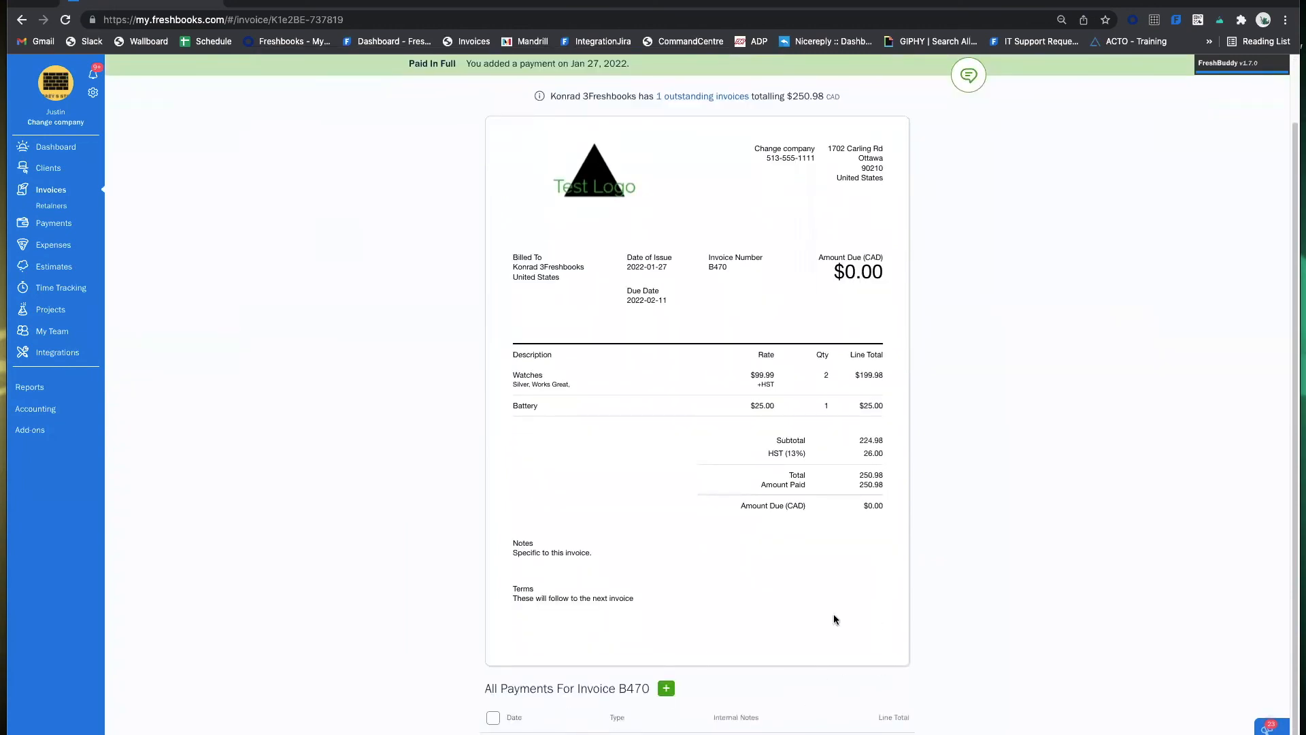
scroll(505, 471, "up", 1)
scroll(685, 647, "down", 1)
left_click(687, 733)
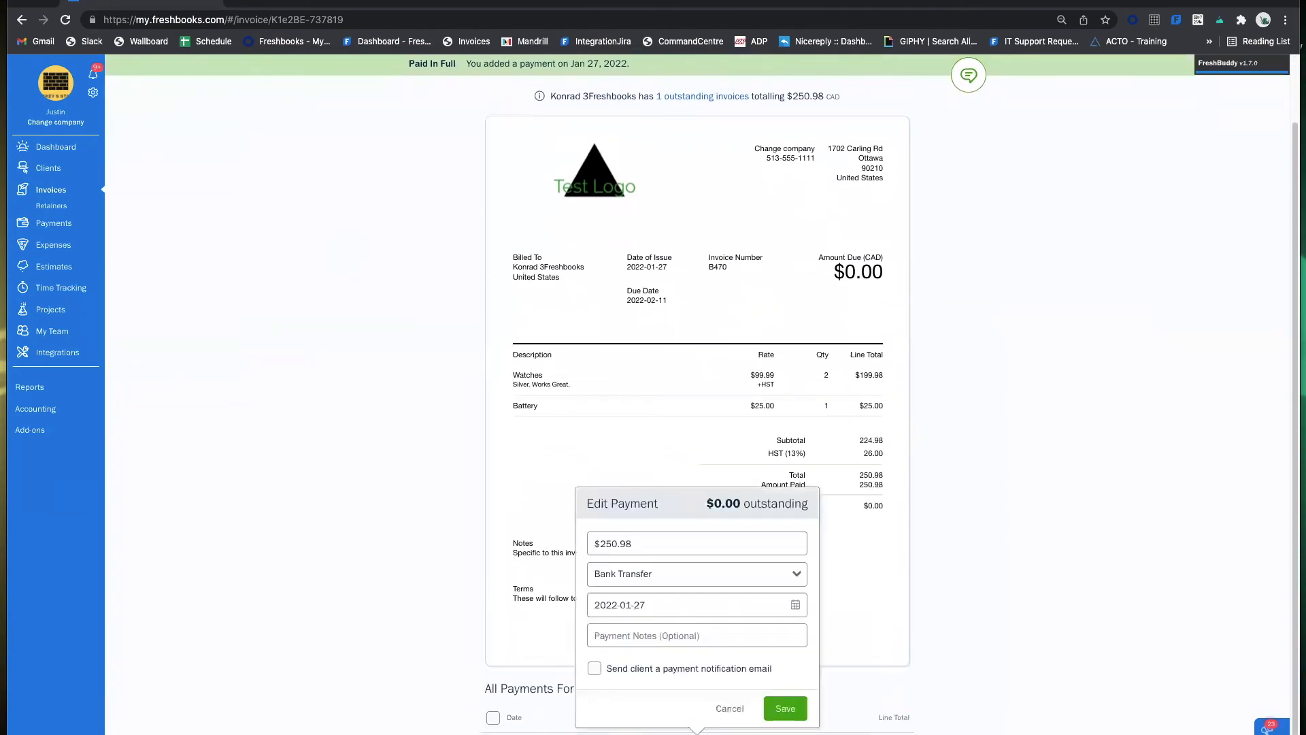
left_click(728, 710)
scroll(293, 406, "up", 1)
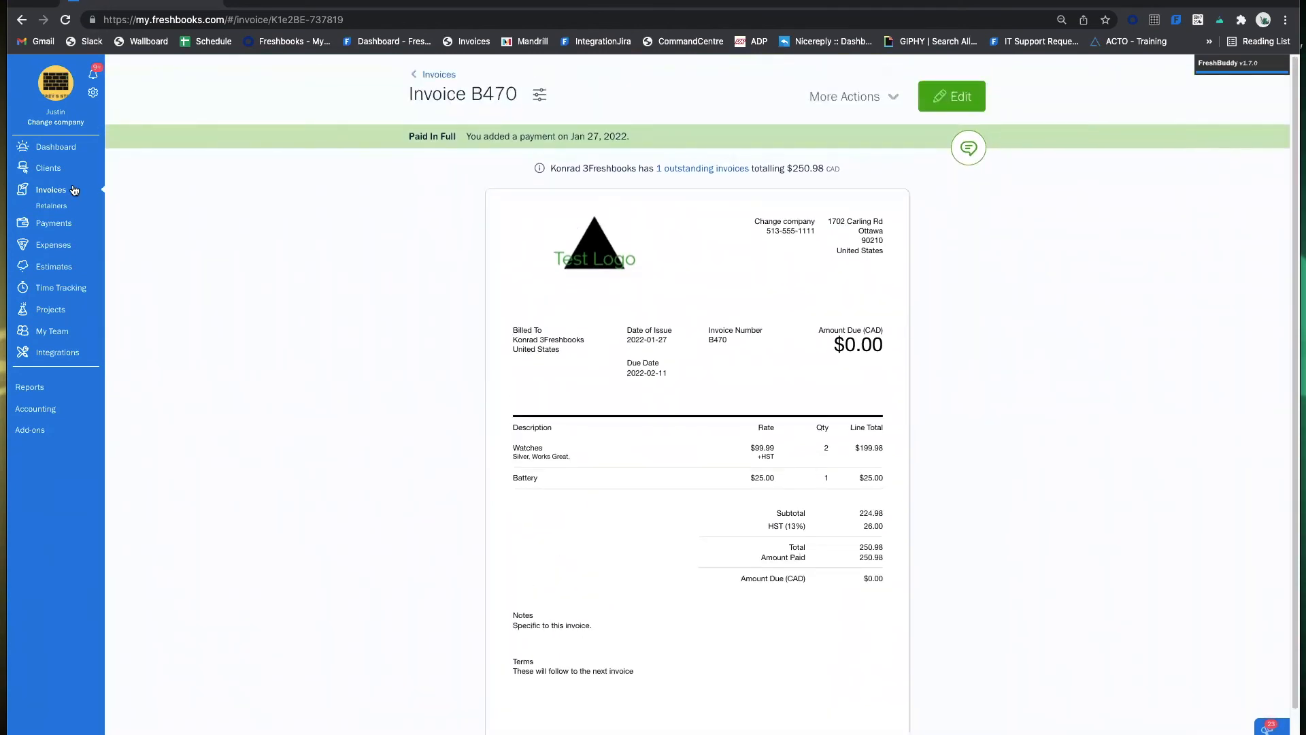
left_click(66, 192)
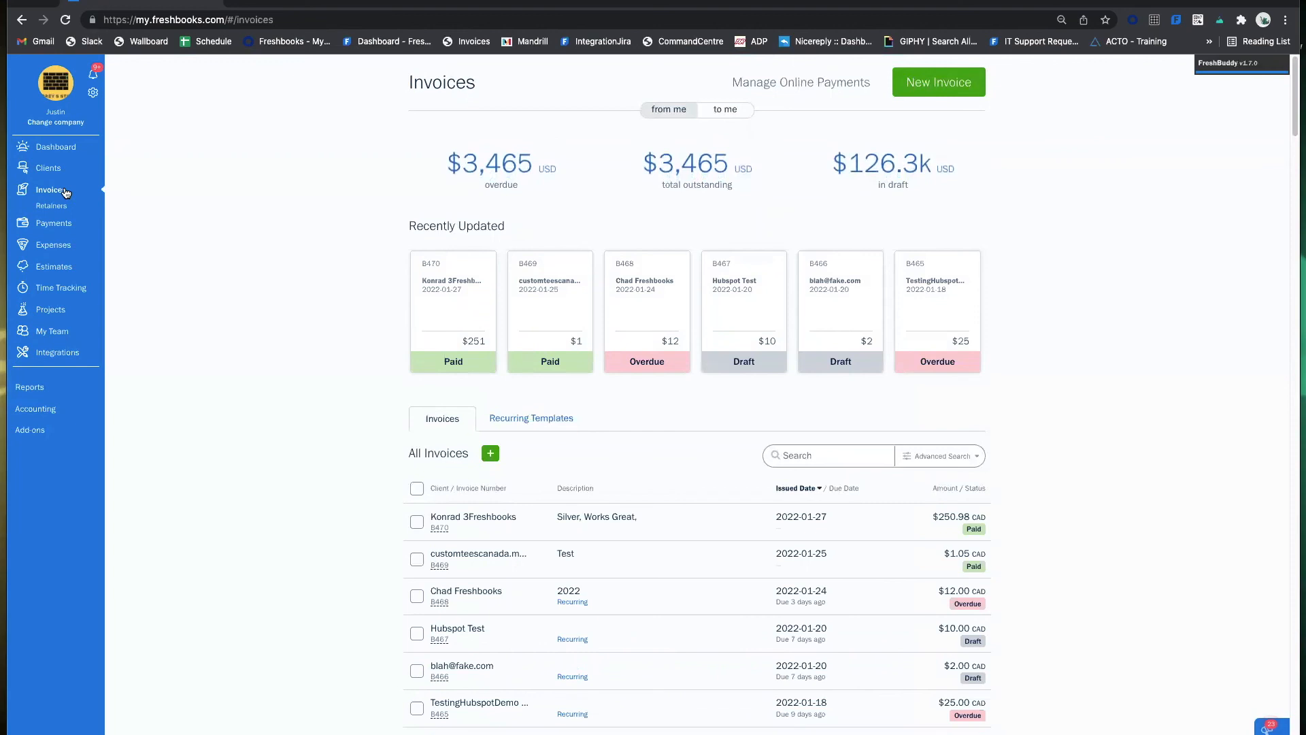
Browse the Clients, Expenses and Invoices pages, then go to Reports.
left_click(48, 169)
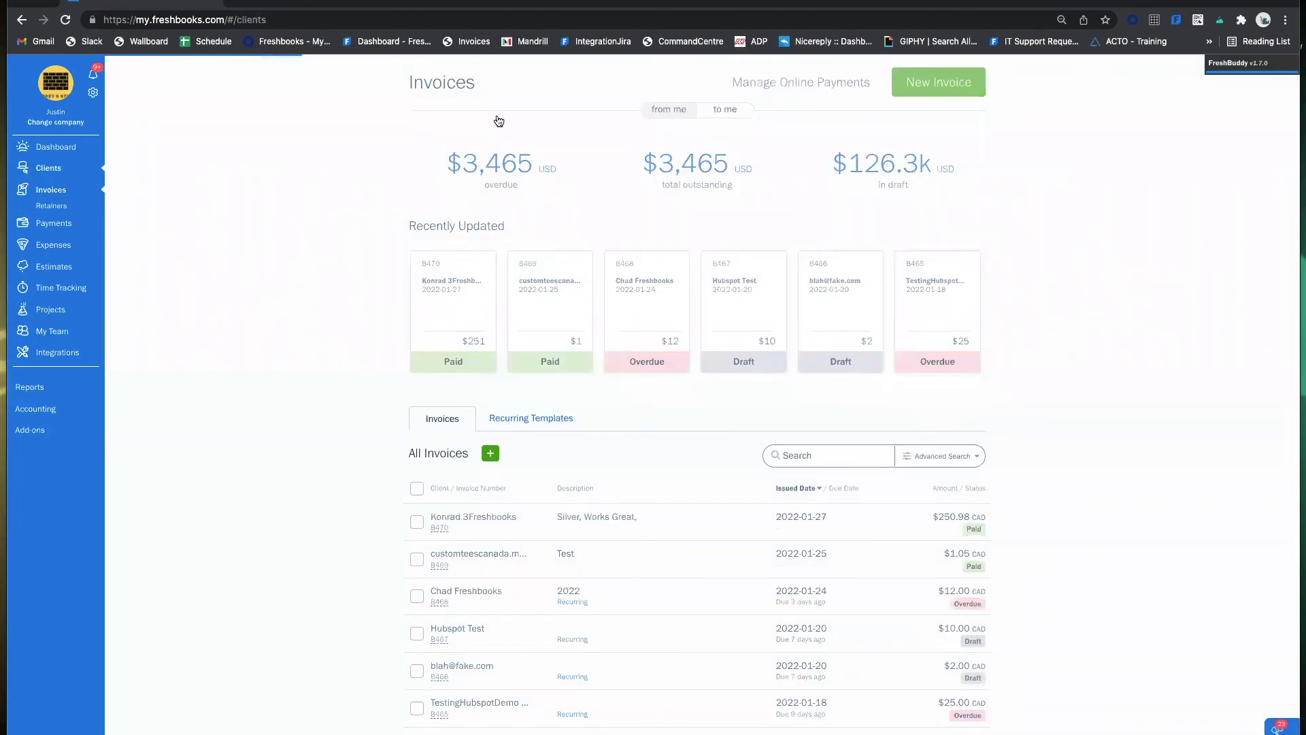
left_click(49, 235)
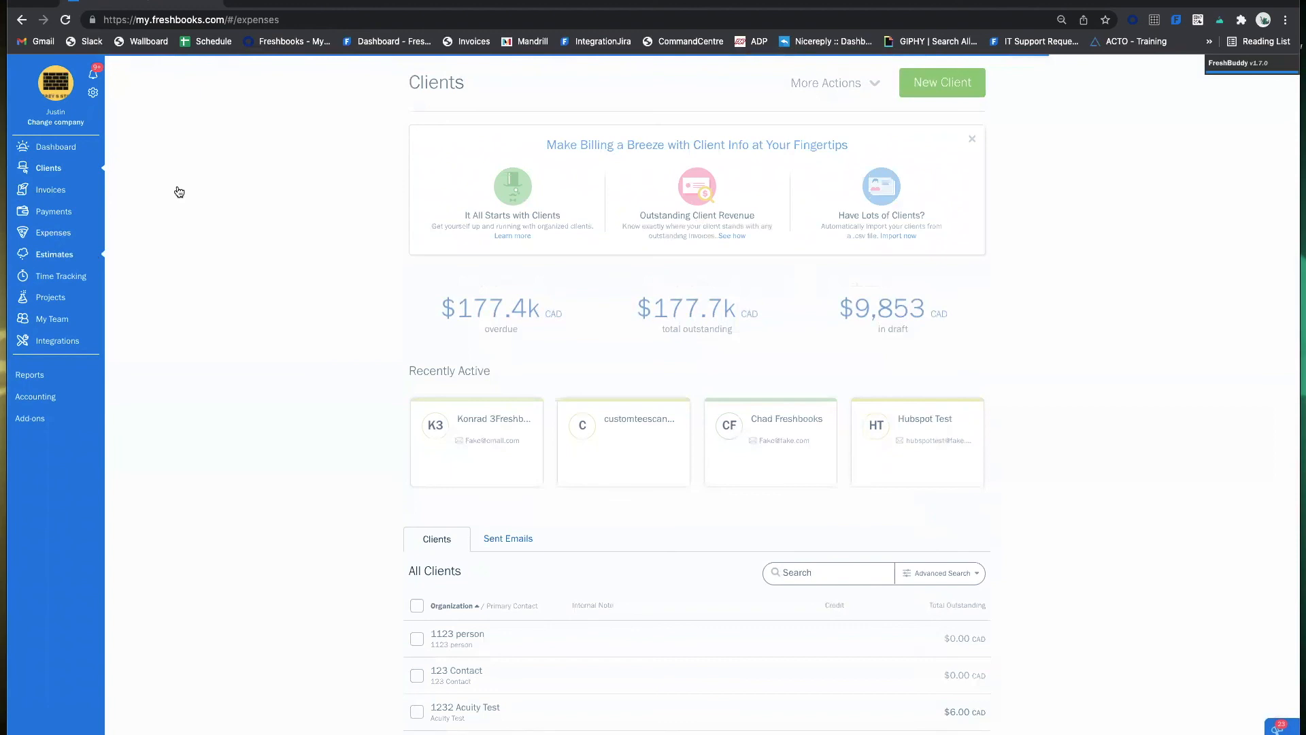
left_click(63, 197)
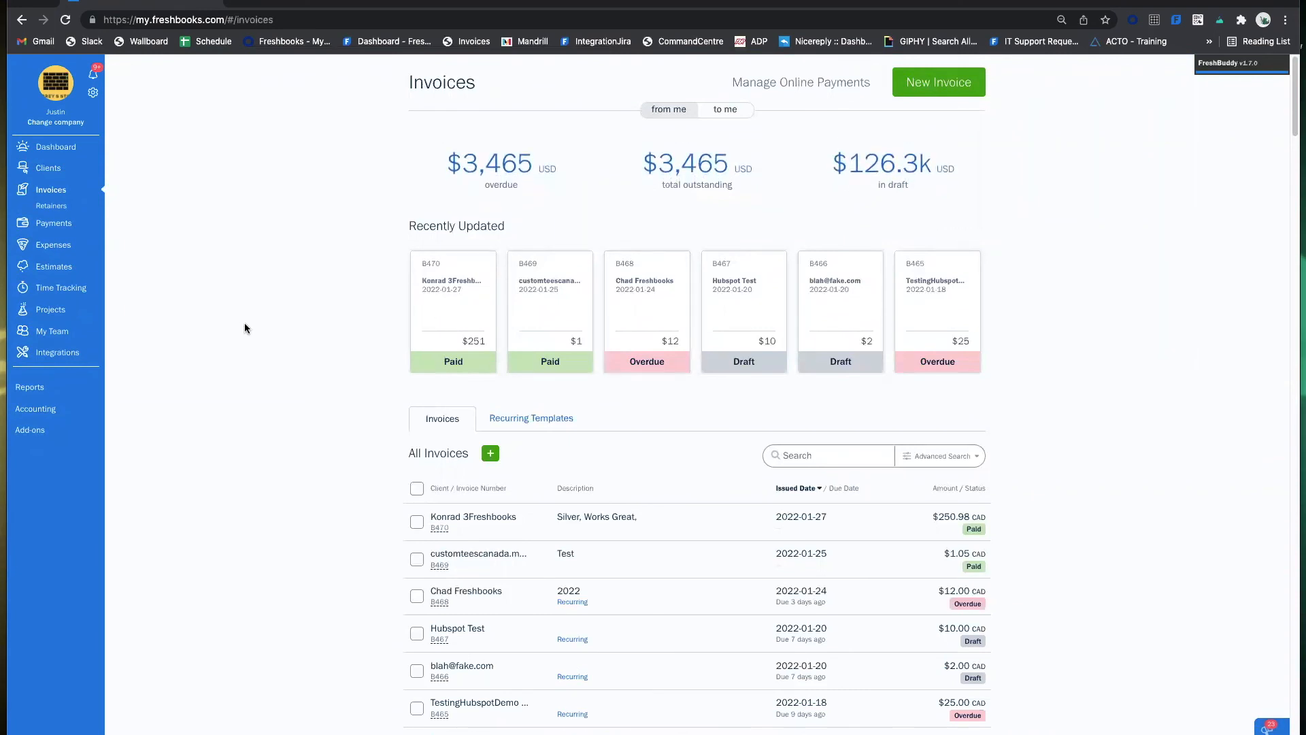
left_click(35, 389)
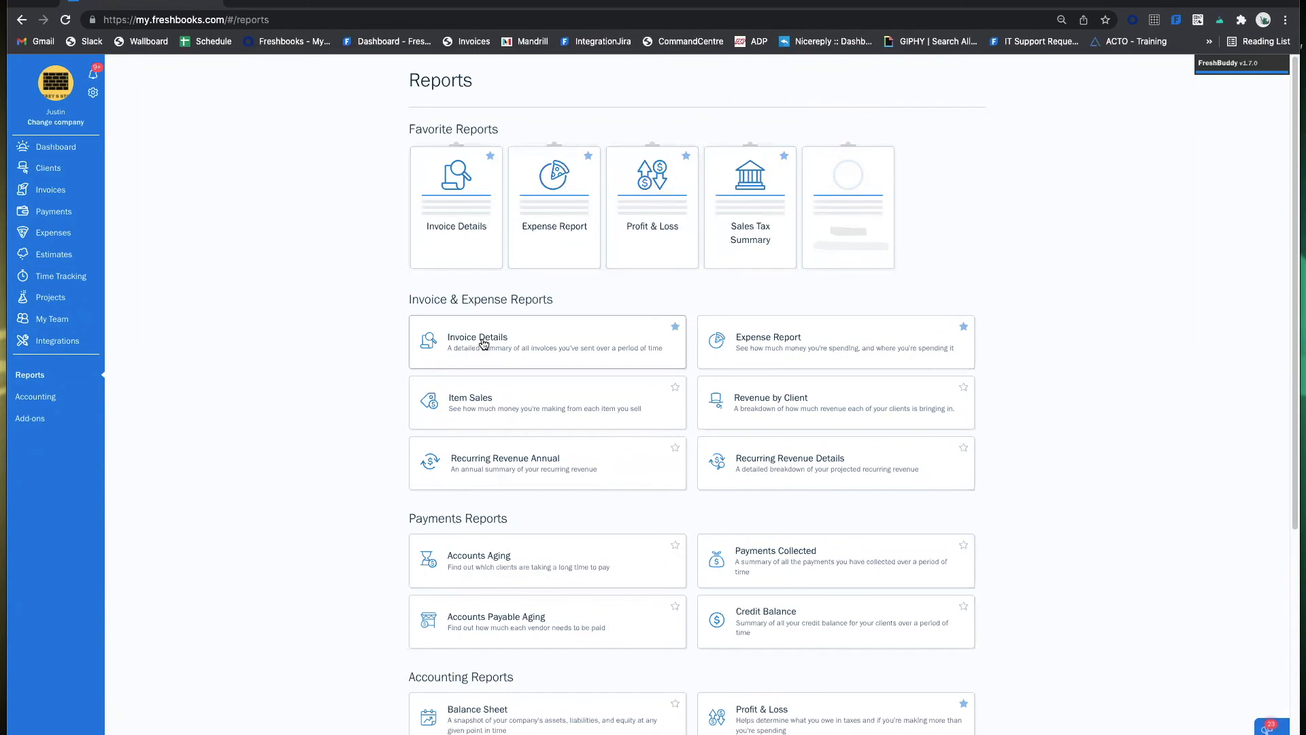
Open the Invoice Details report, expand its filters and try the This Quarter date range.
left_click(525, 344)
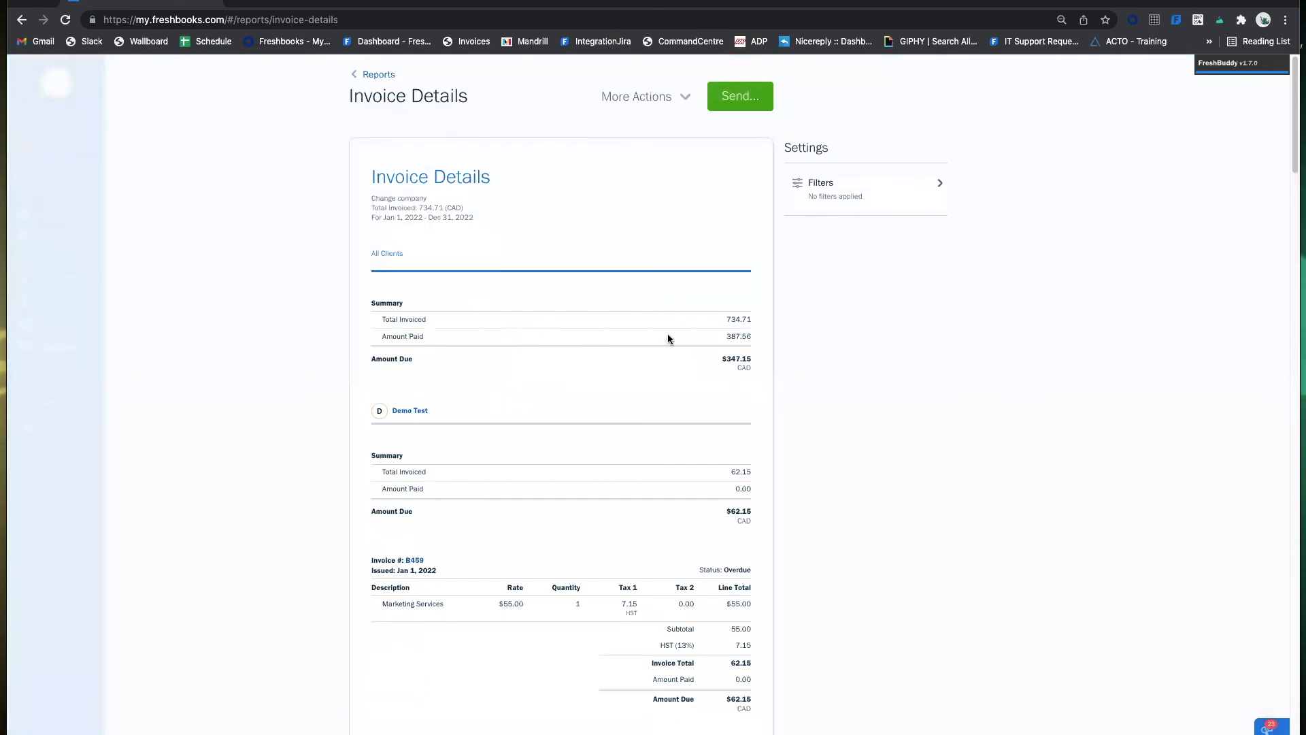
left_click(937, 184)
left_click_drag(383, 217, 470, 218)
left_click(485, 229)
scroll(642, 253, "down", 15)
scroll(630, 320, "up", 15)
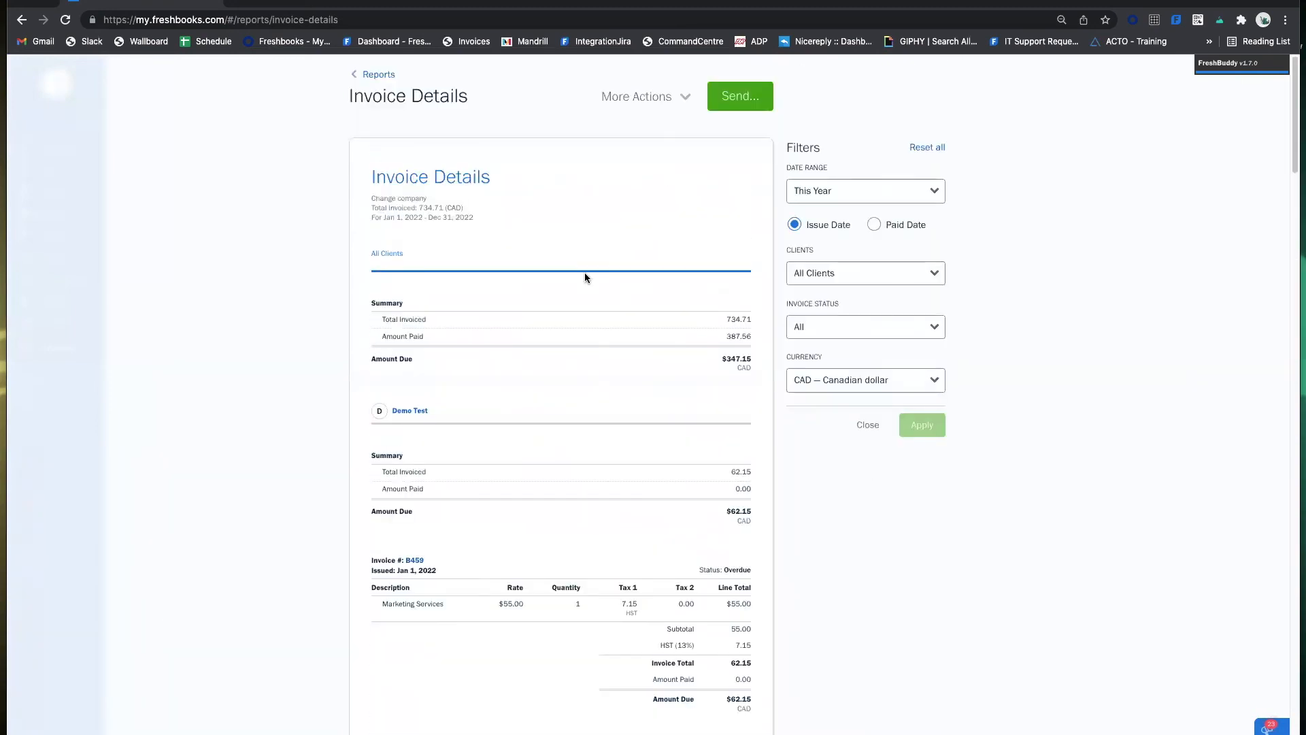
left_click(824, 194)
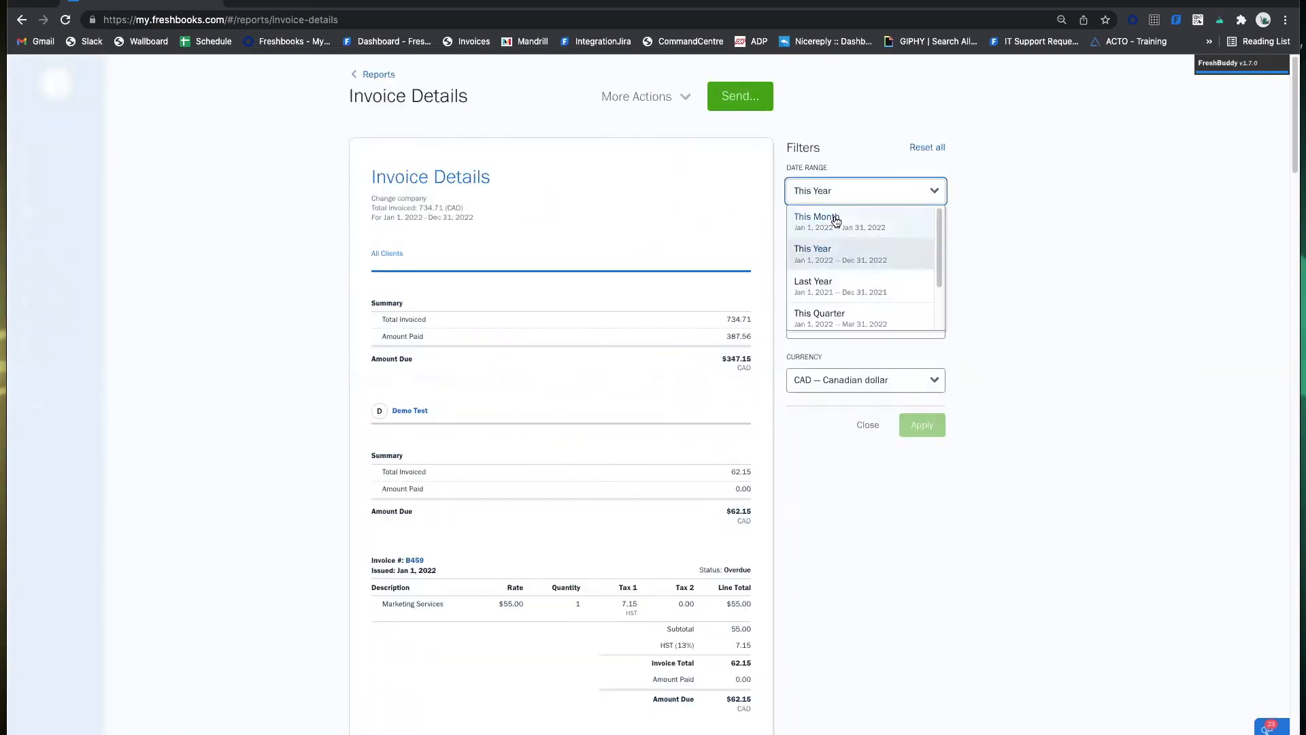
scroll(854, 231, "down", 2)
scroll(858, 234, "up", 1)
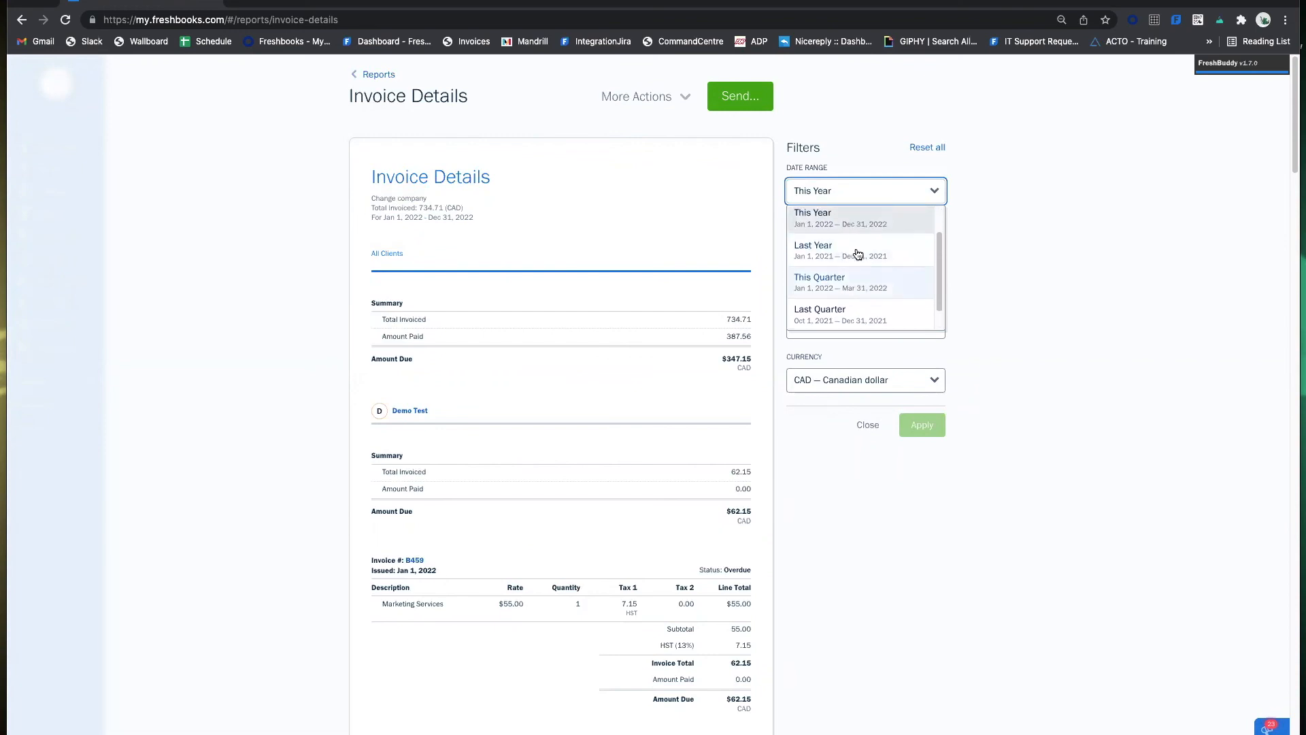
left_click(844, 281)
scroll(878, 238, "down", 2)
scroll(857, 218, "up", 2)
Try other ranges including Last Year, then settle on This Year filtered by Paid Date.
left_click(847, 196)
scroll(842, 265, "down", 2)
left_click(841, 317)
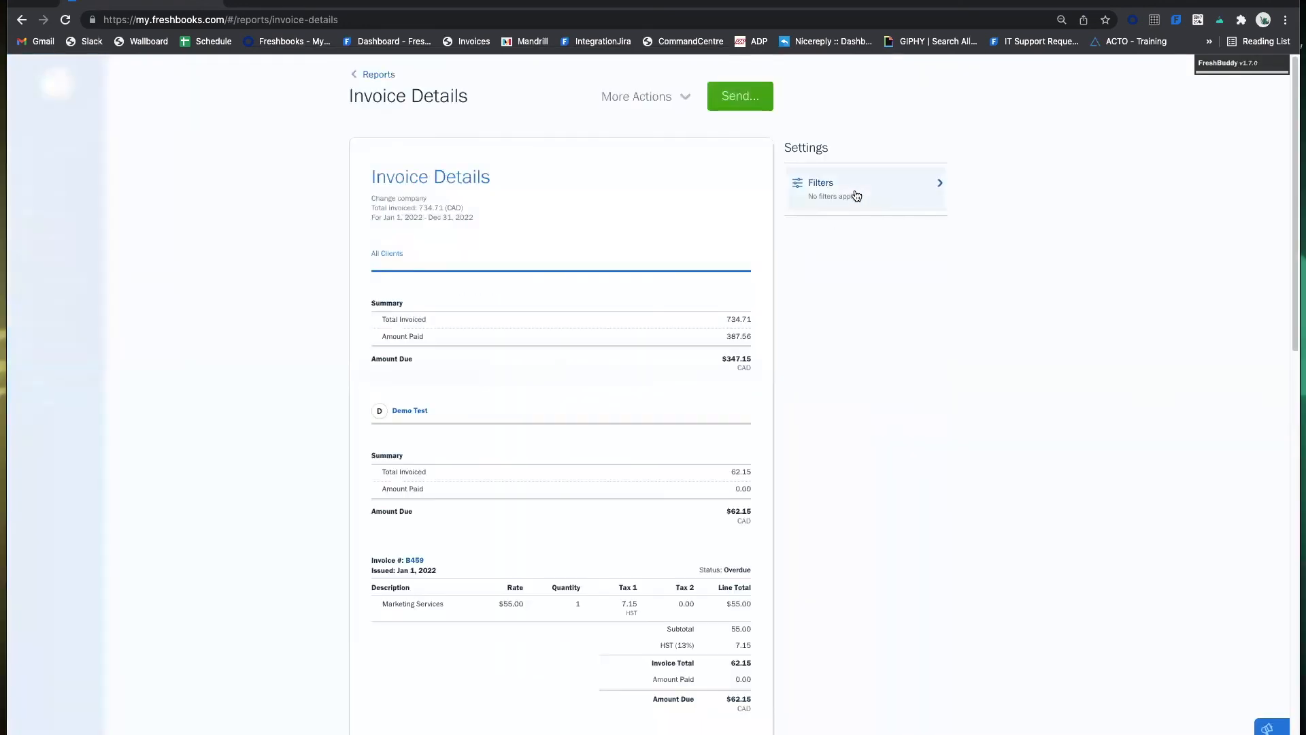
left_click(855, 191)
scroll(850, 272, "down", 3)
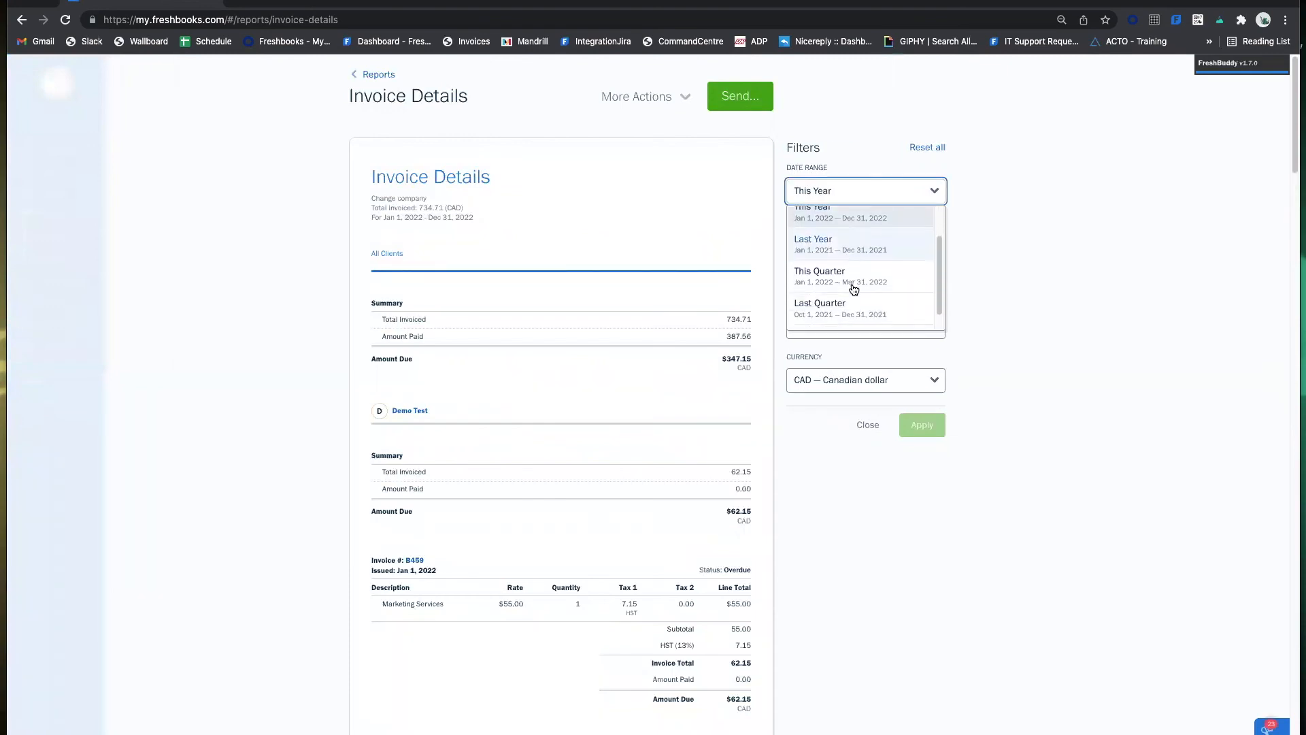
scroll(884, 299, "up", 2)
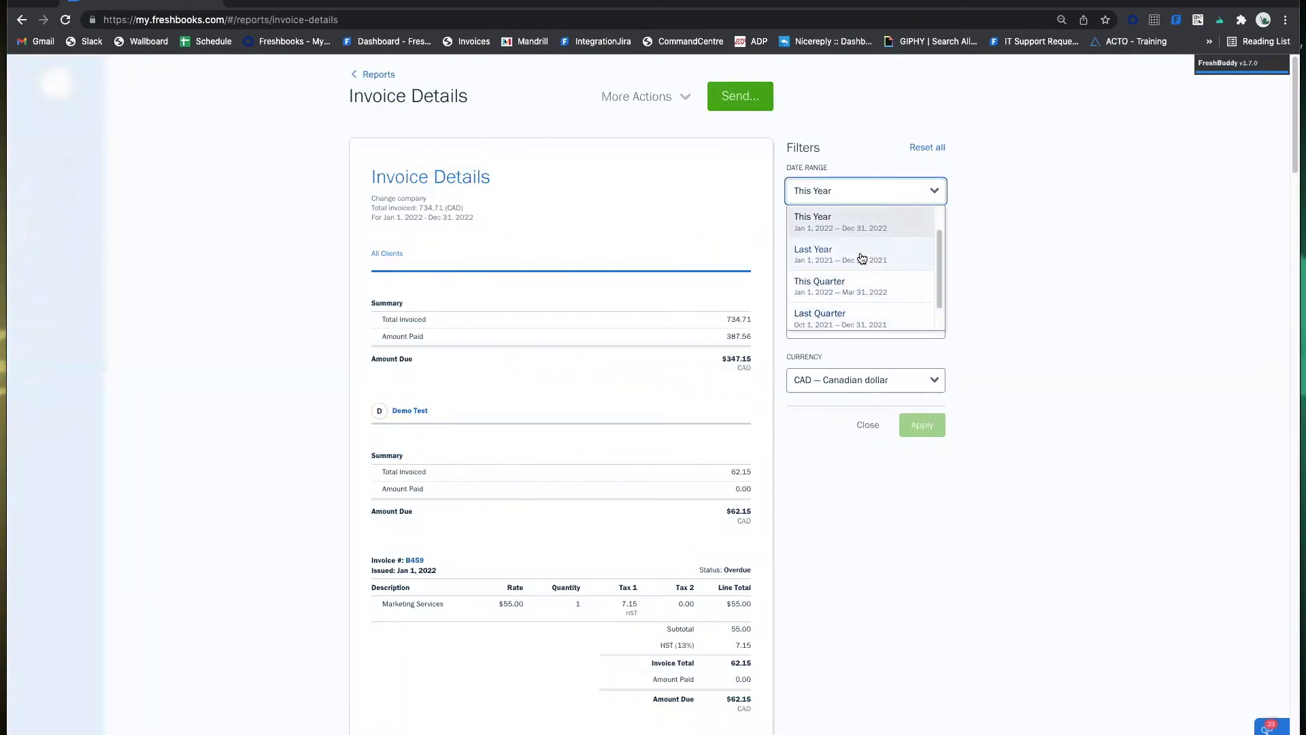
left_click(859, 253)
left_click(858, 199)
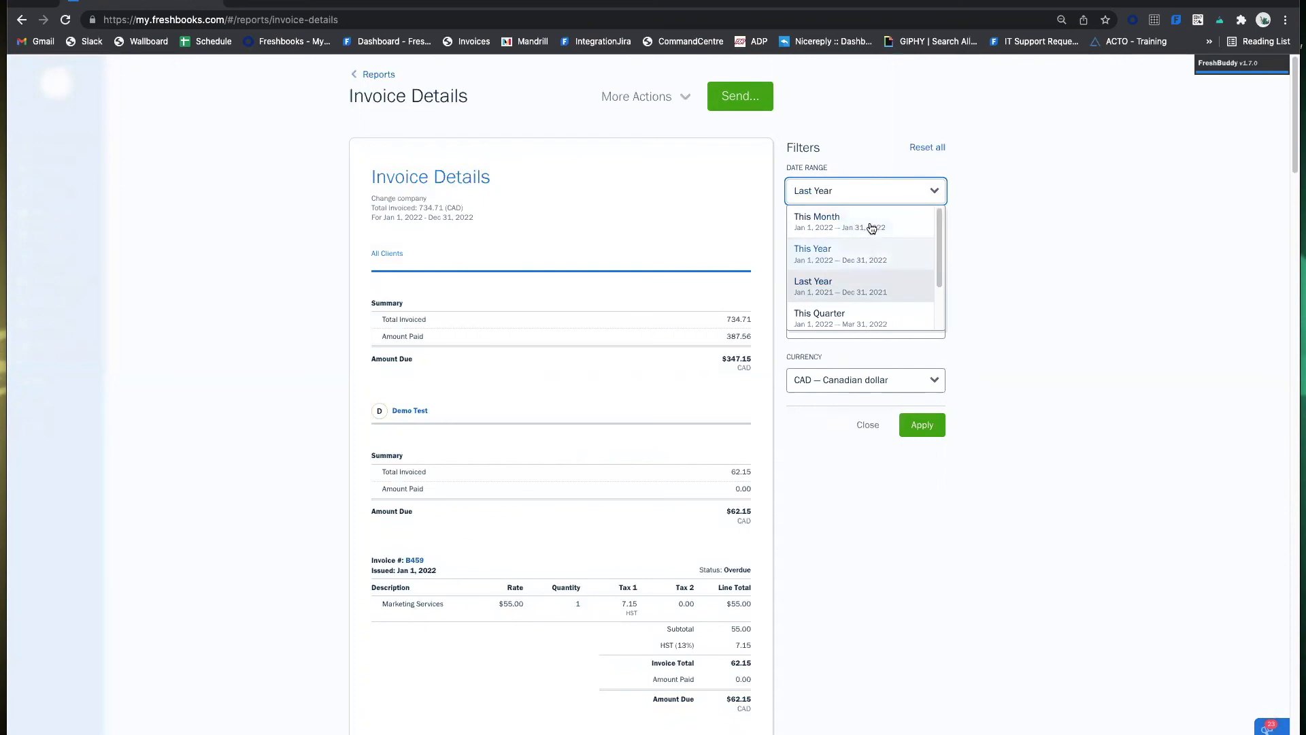
left_click(981, 231)
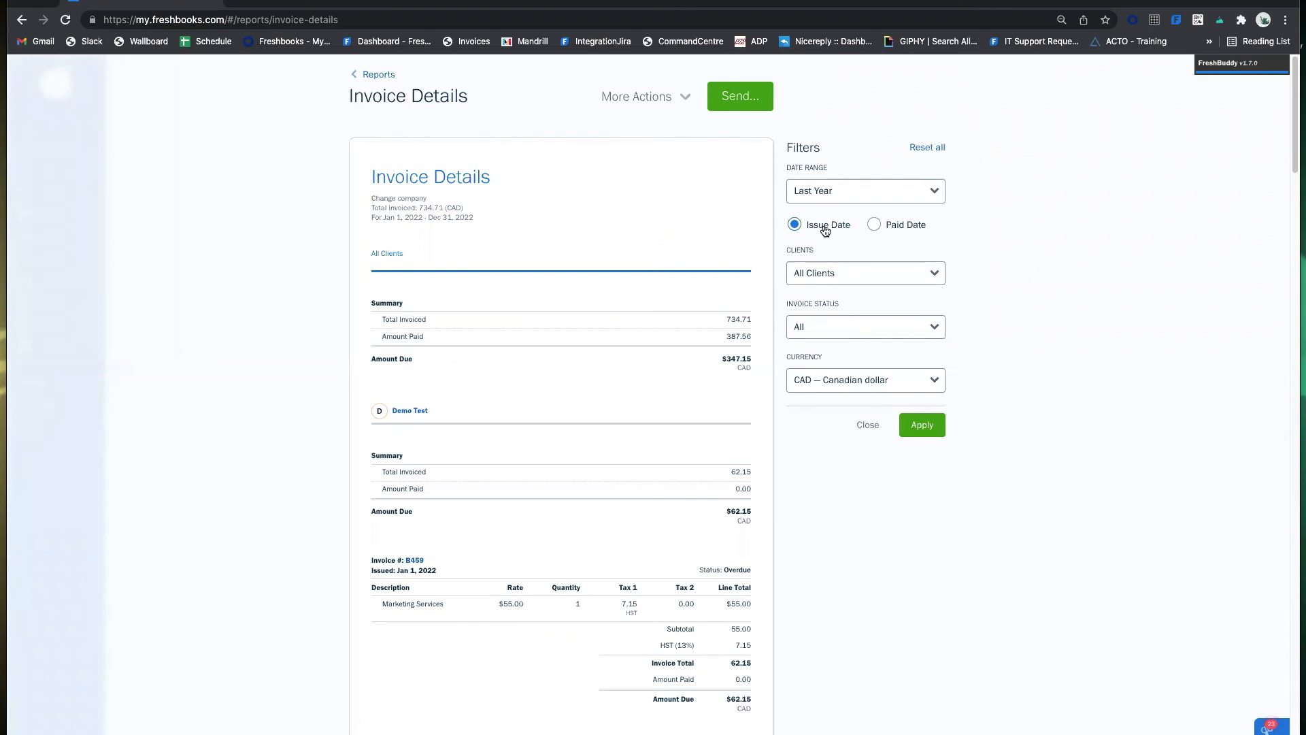
left_click(820, 191)
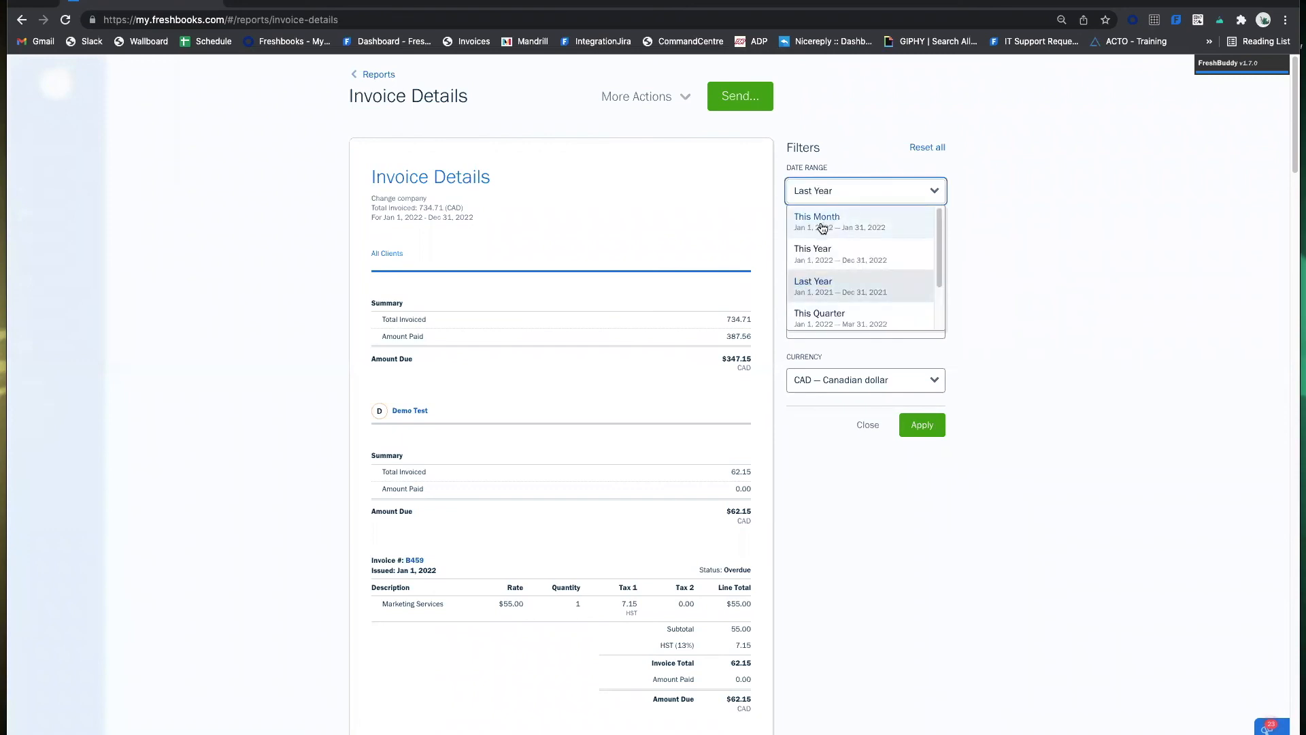
left_click(819, 257)
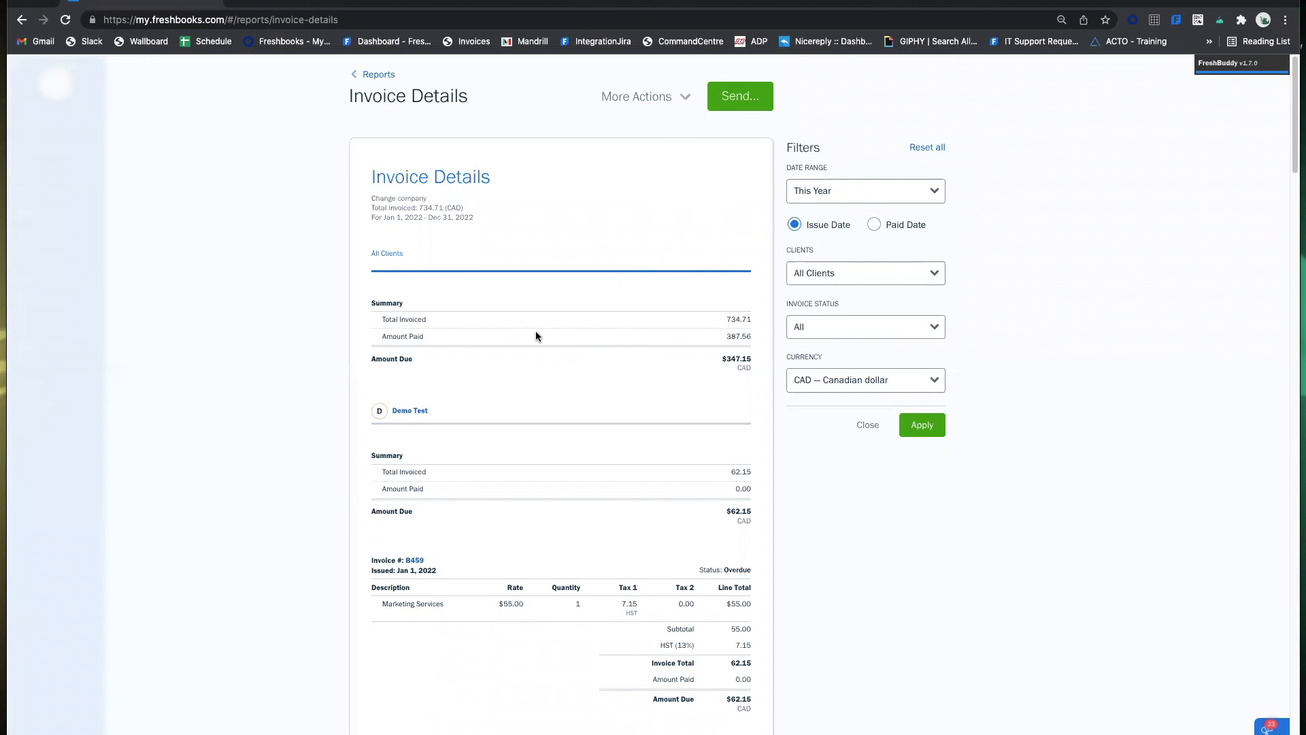
left_click(912, 223)
Filter the Invoice Details report to a single client, then remove that client filter.
left_click(883, 276)
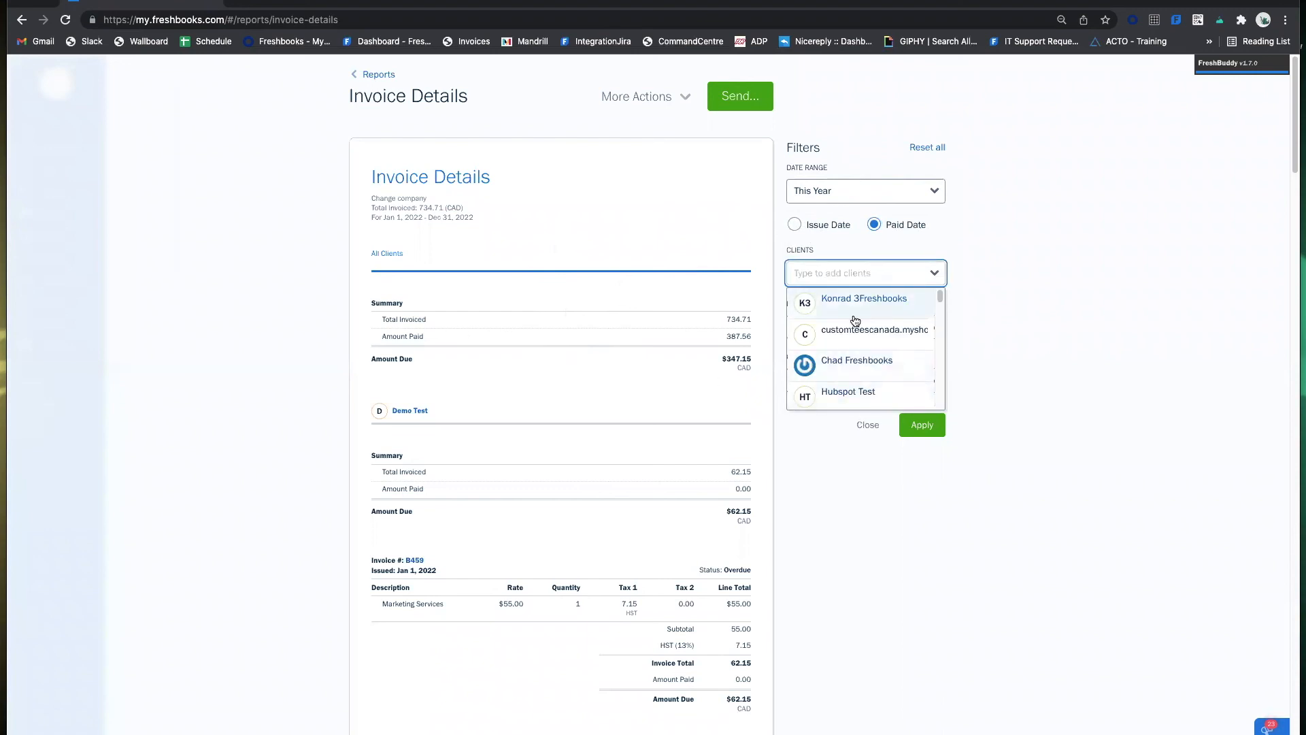
left_click(917, 312)
left_click(923, 427)
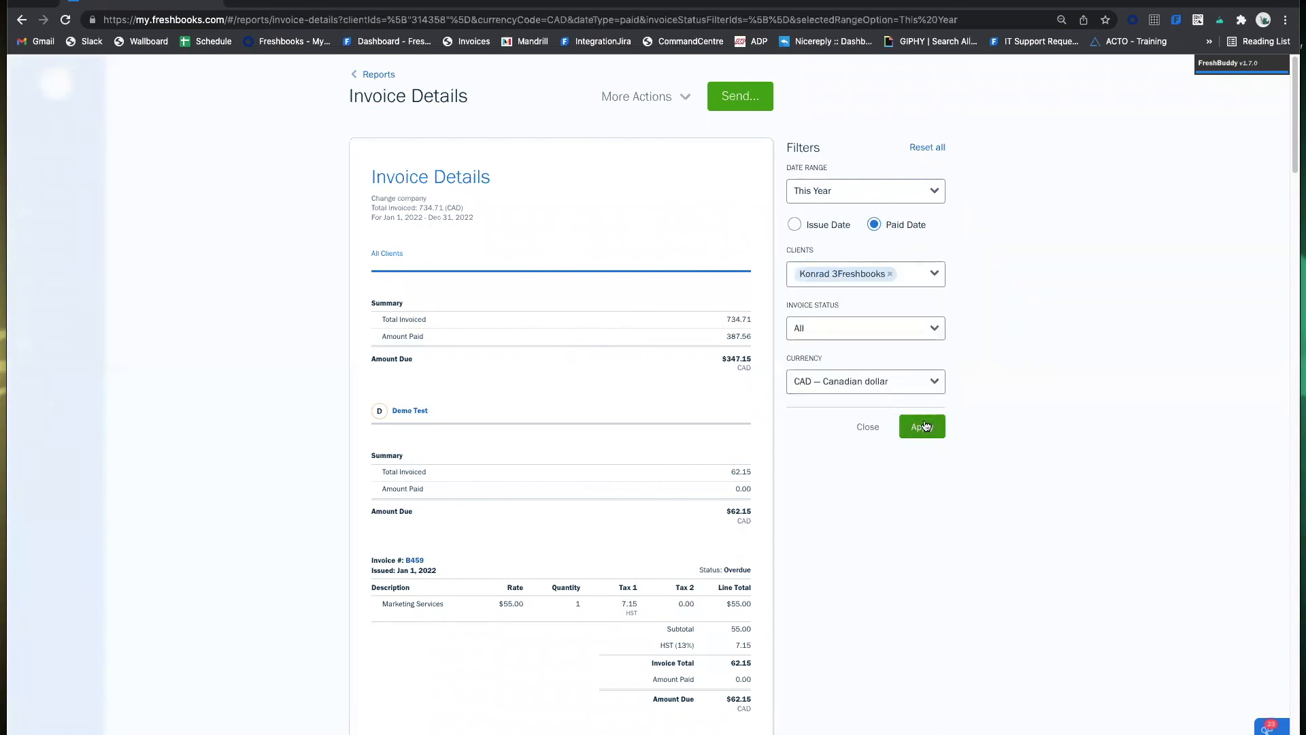
left_click(889, 274)
left_click(998, 276)
Reload the report for all clients and set the date basis to Issue Date.
left_click(849, 327)
left_click(971, 347)
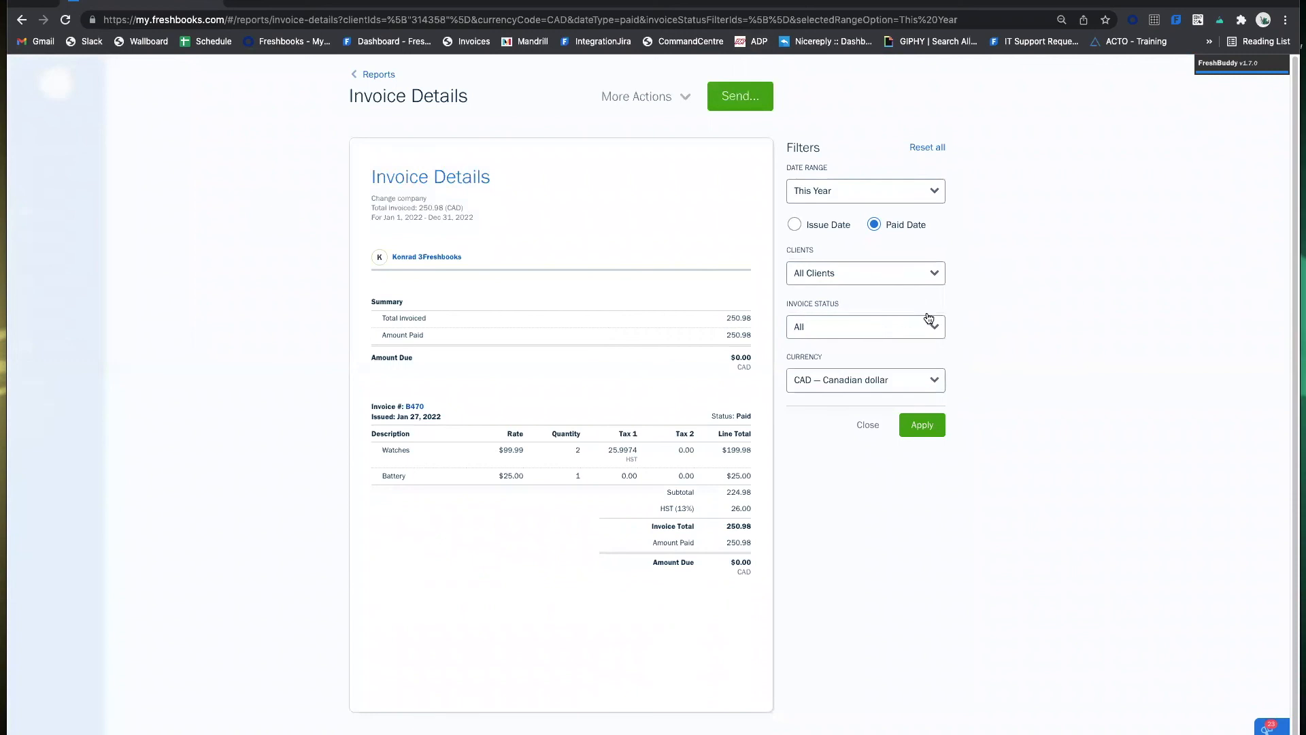
left_click(922, 424)
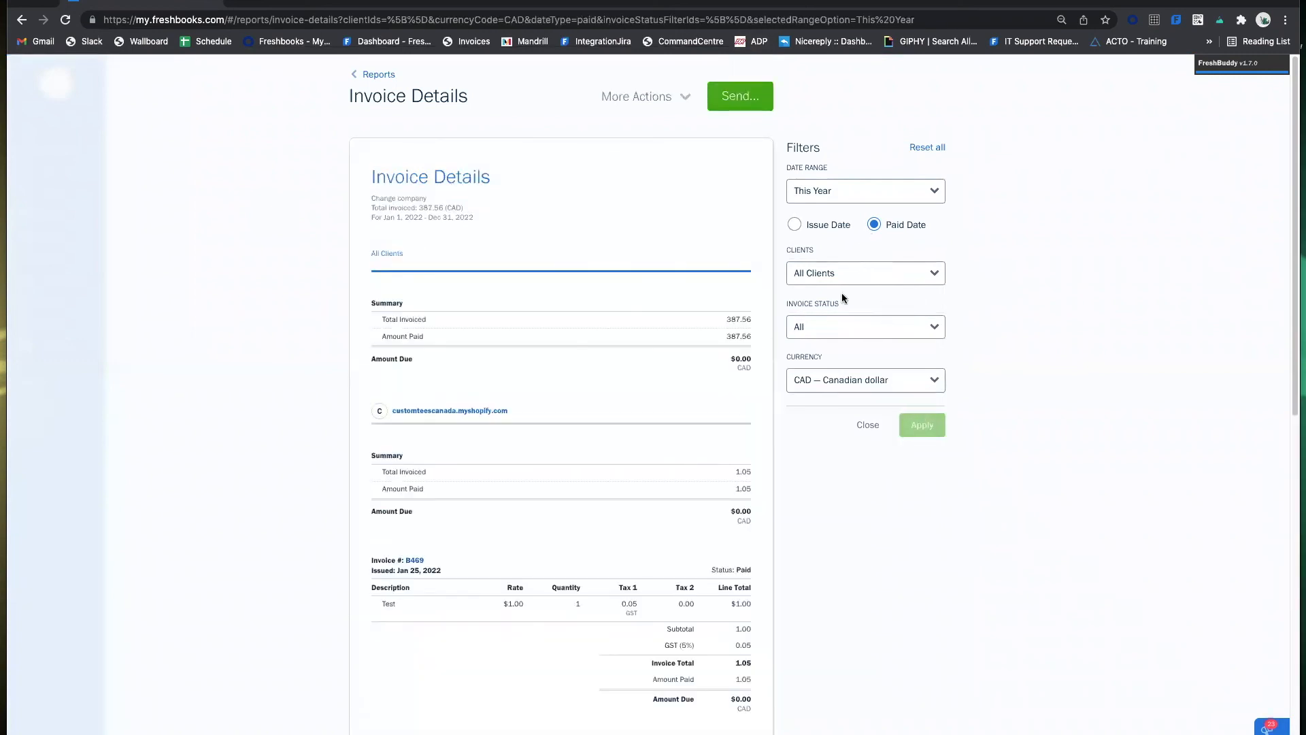
left_click(833, 325)
left_click(986, 313)
left_click(813, 225)
left_click(925, 424)
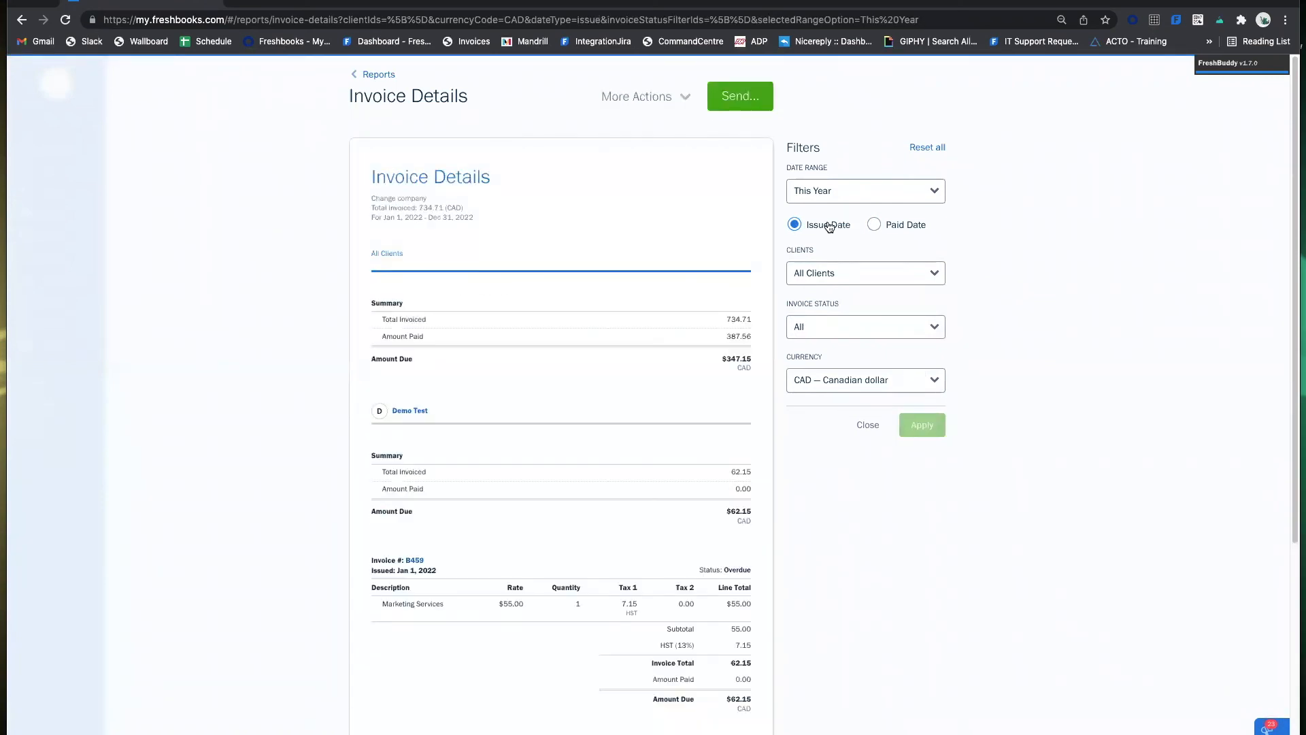
left_click(903, 226)
left_click(809, 226)
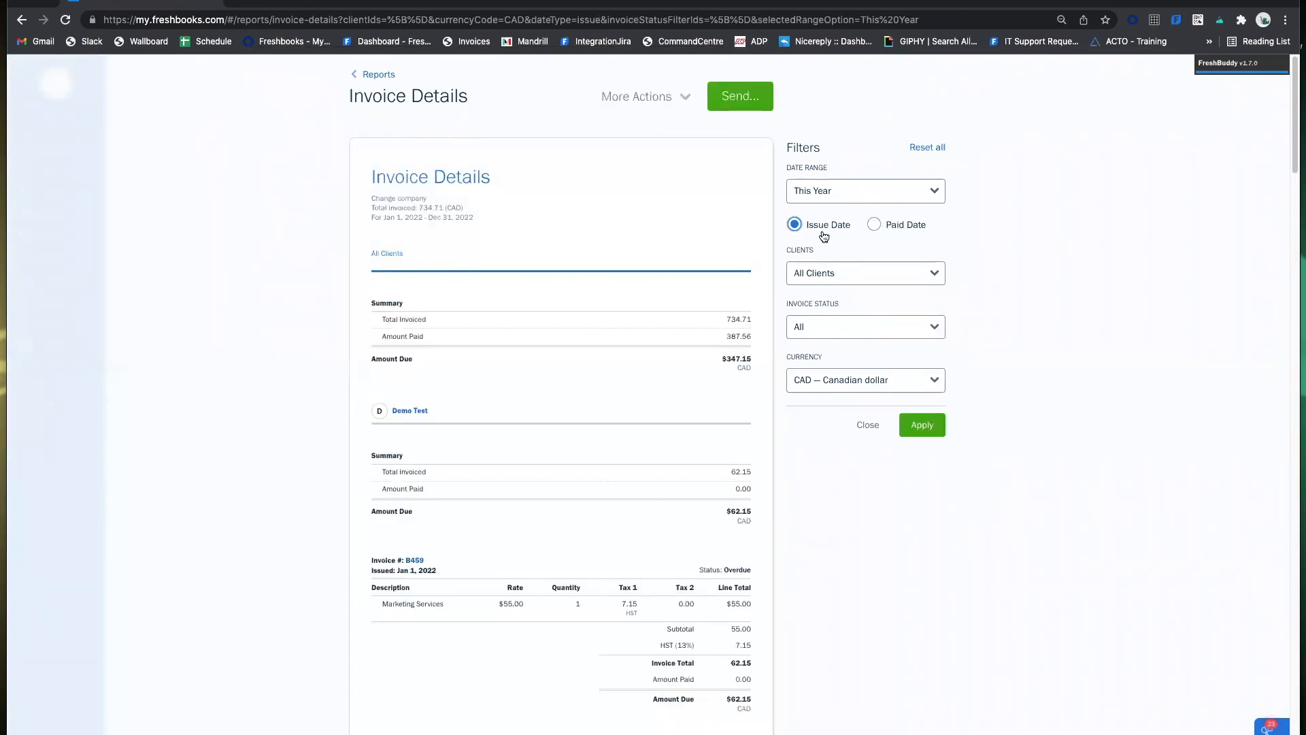
Limit Invoice Status to Outstanding, leaving $335.15 CAD due.
left_click(848, 325)
left_click(865, 353)
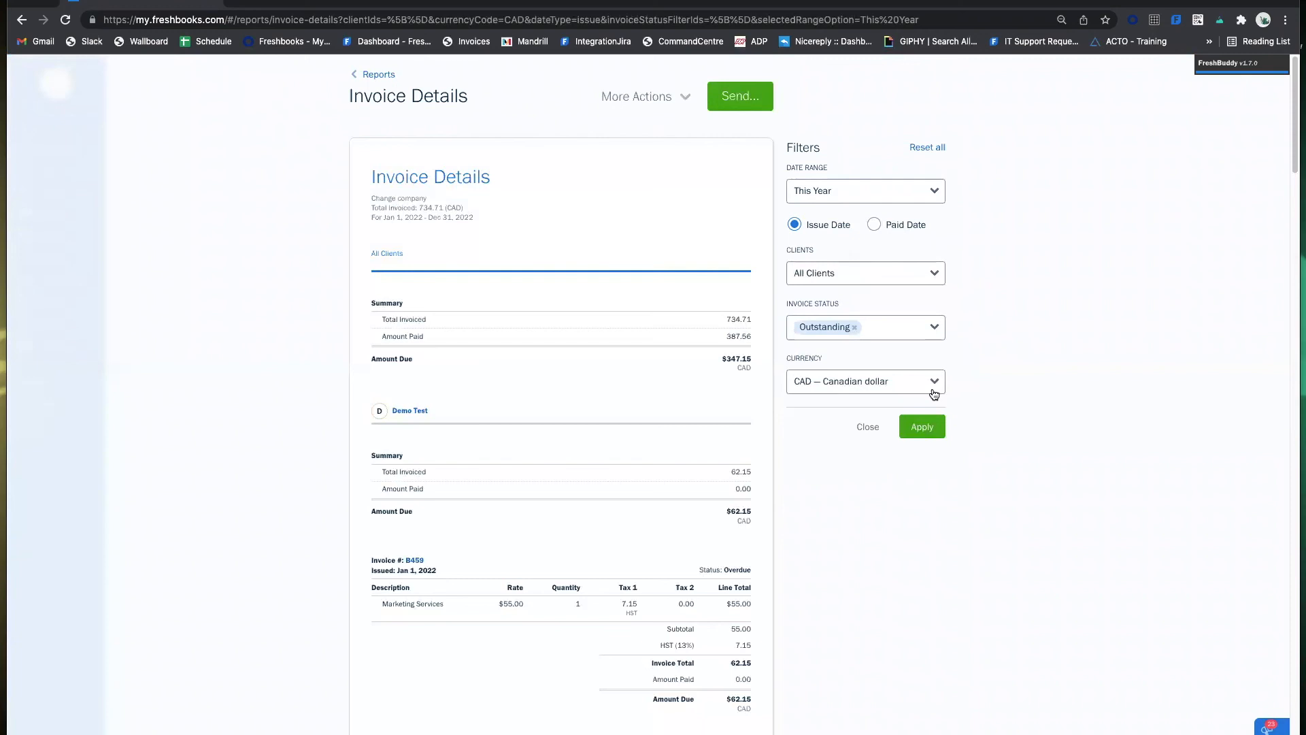
left_click(925, 423)
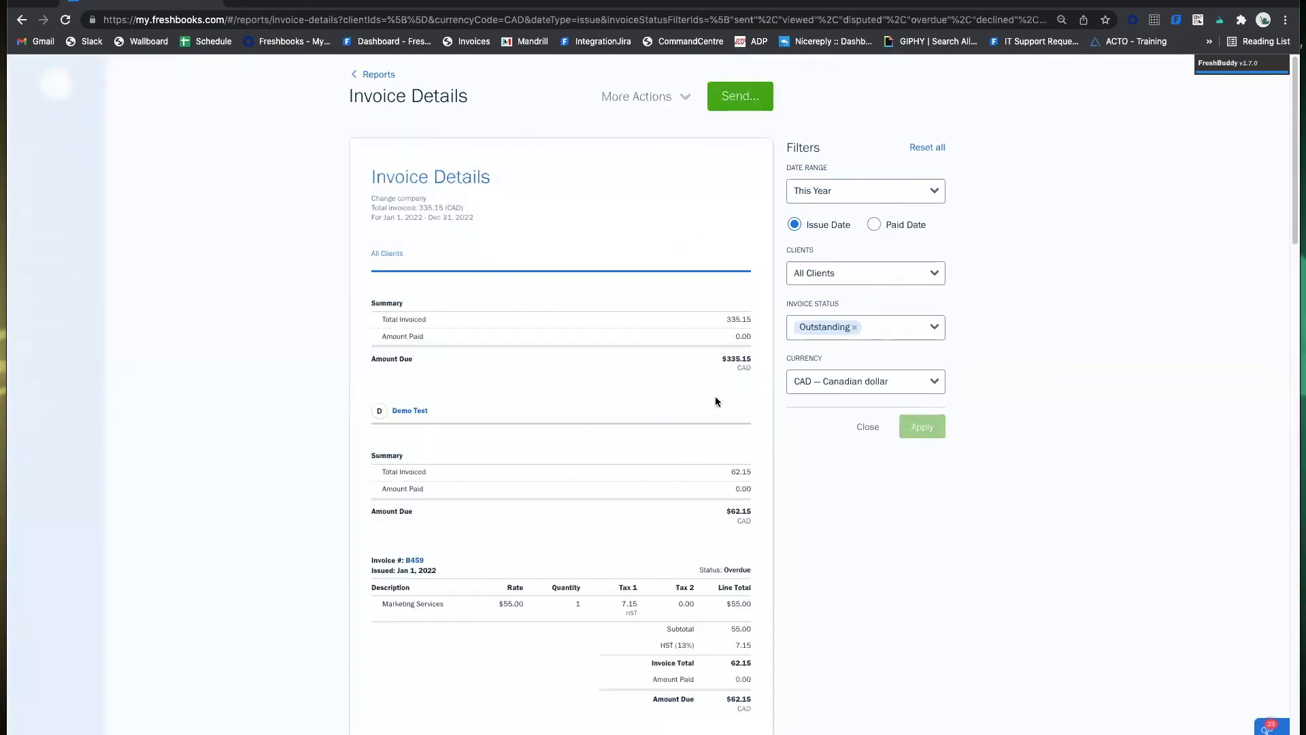
left_click(861, 380)
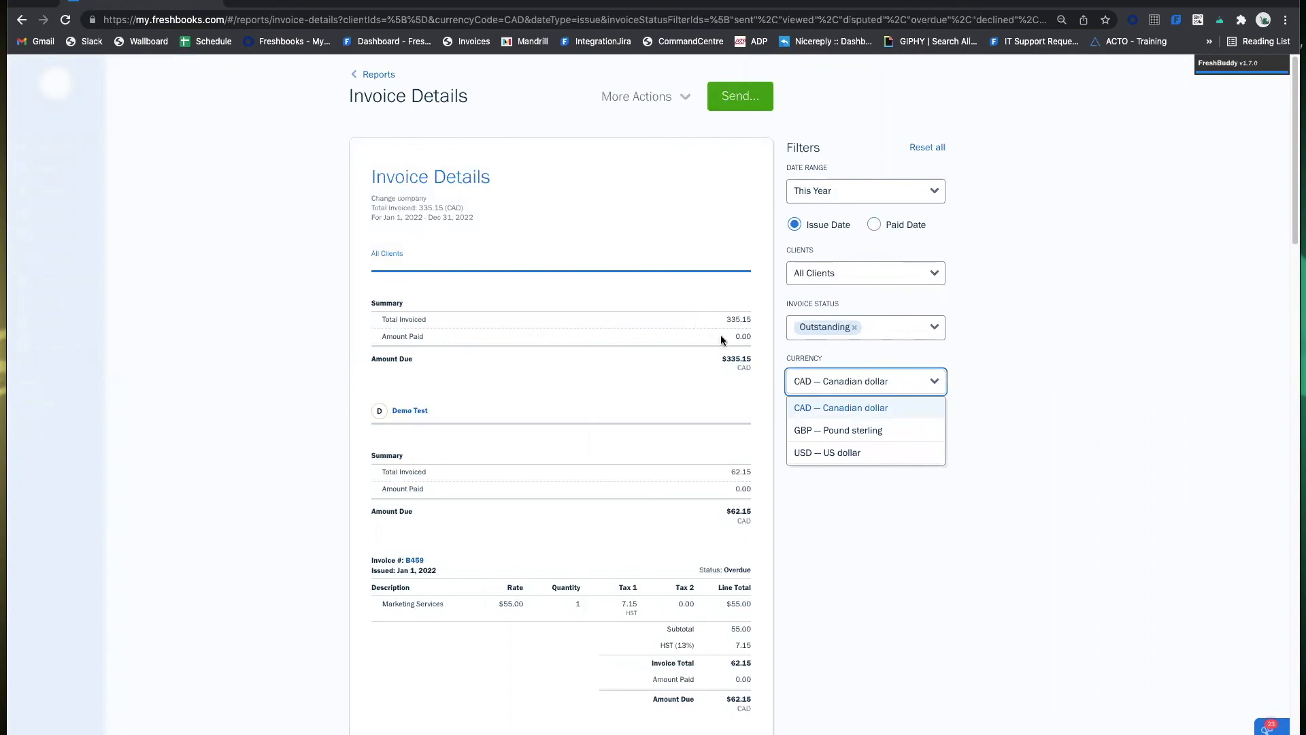
Try GBP and USD as the report currency, then settle back on CAD.
left_click(963, 349)
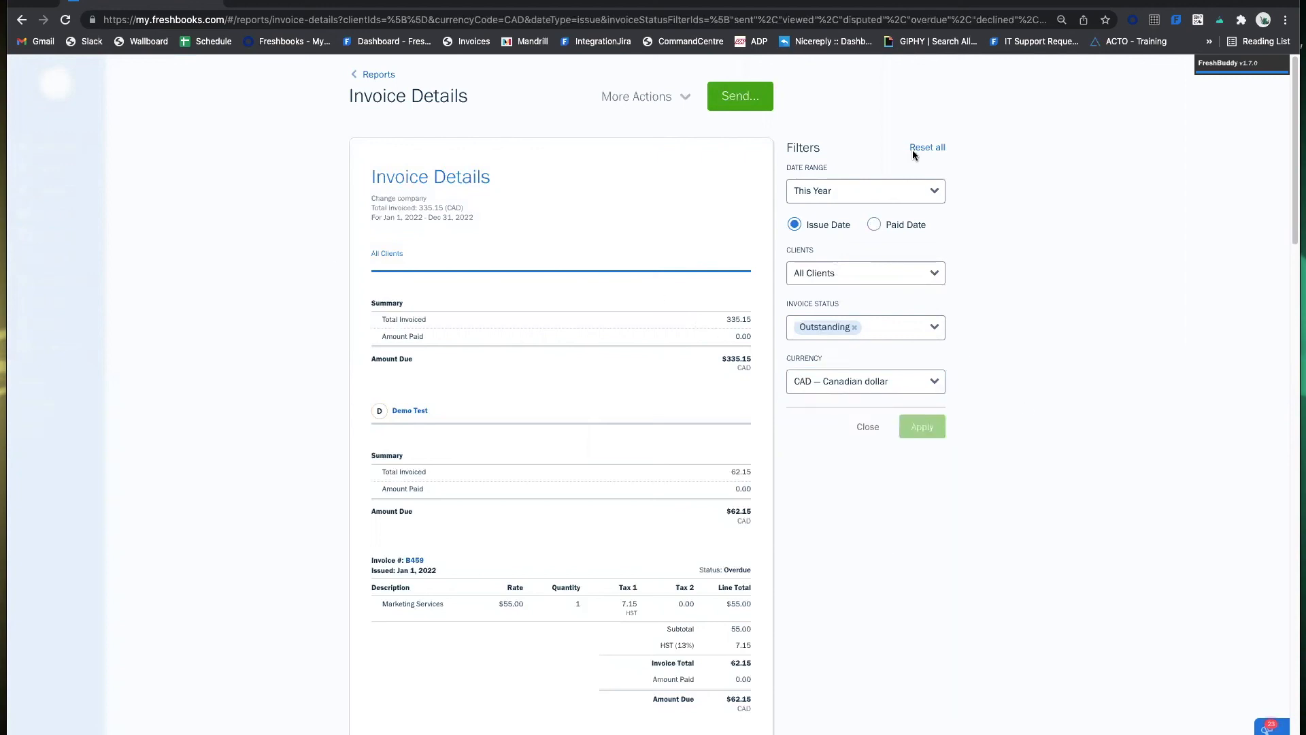
left_click(832, 393)
left_click(841, 430)
left_click(831, 383)
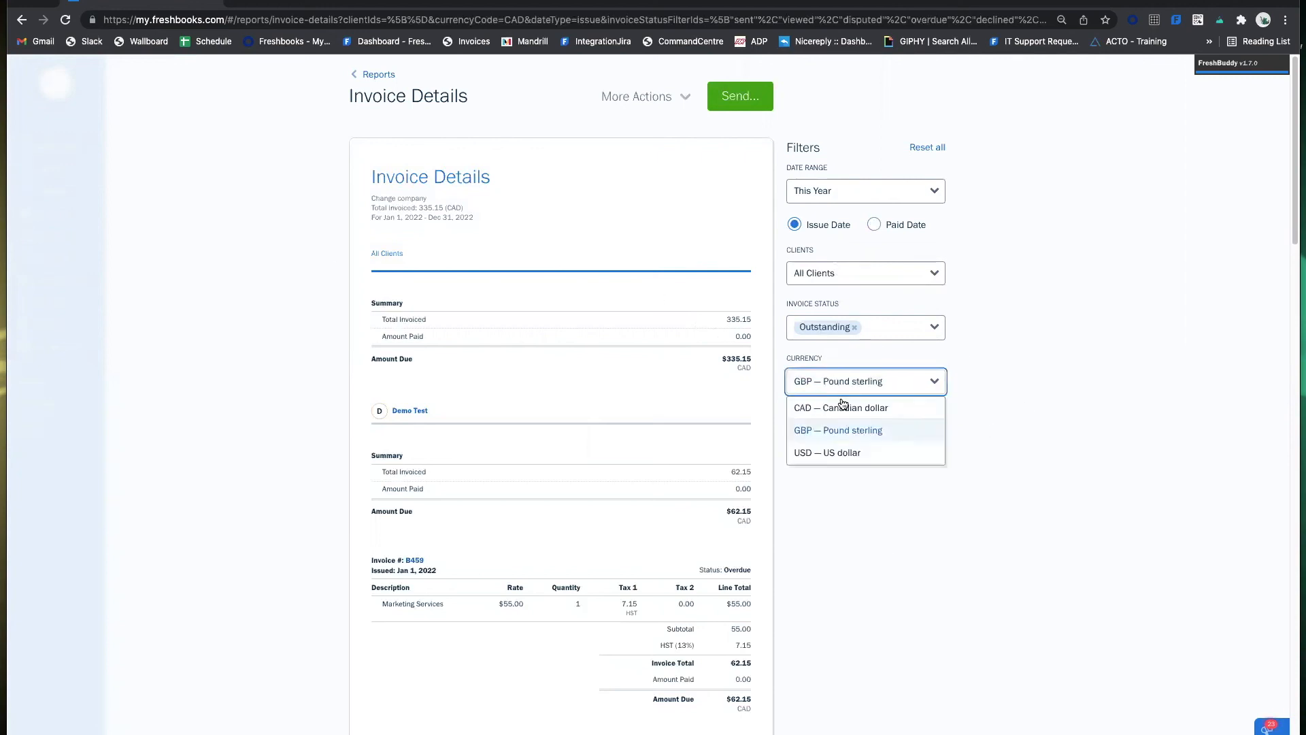
left_click(877, 452)
left_click(941, 427)
left_click(890, 379)
left_click(913, 405)
left_click(924, 425)
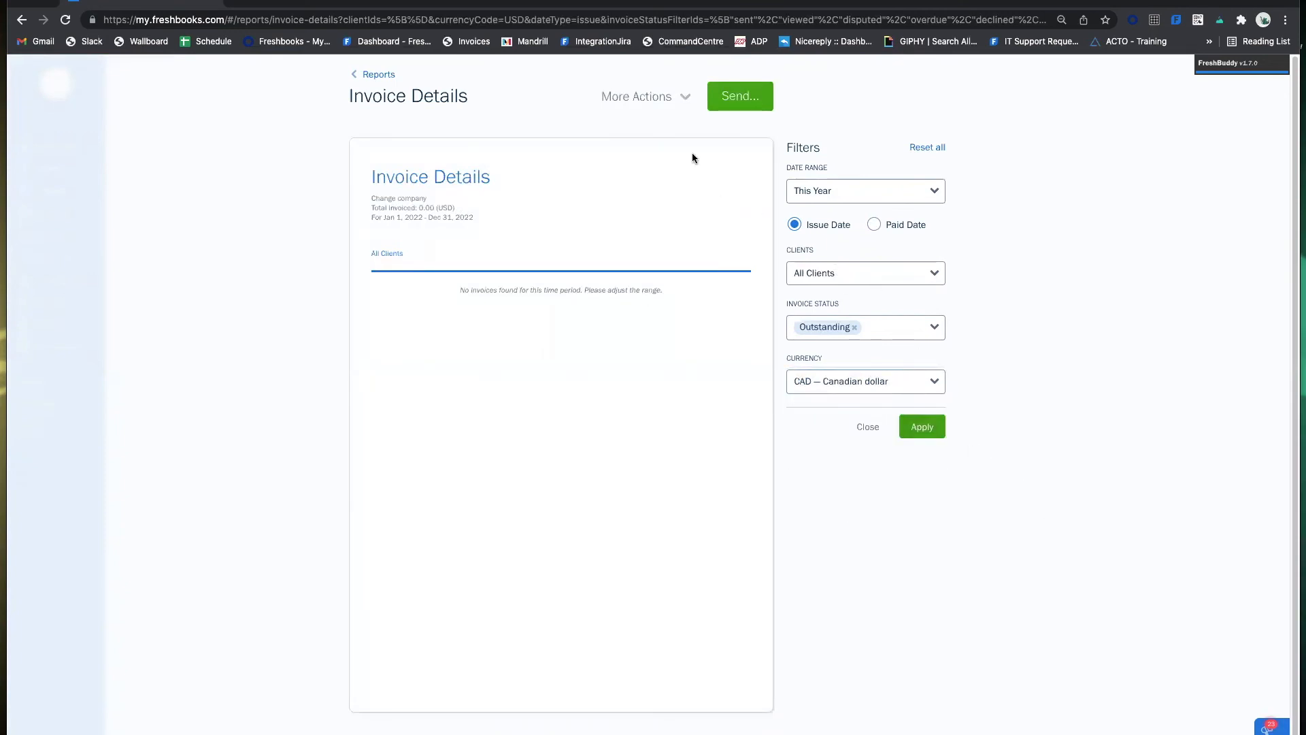
Remove the Outstanding status filter so all invoices count, totalling $734.71 invoiced.
left_click(854, 328)
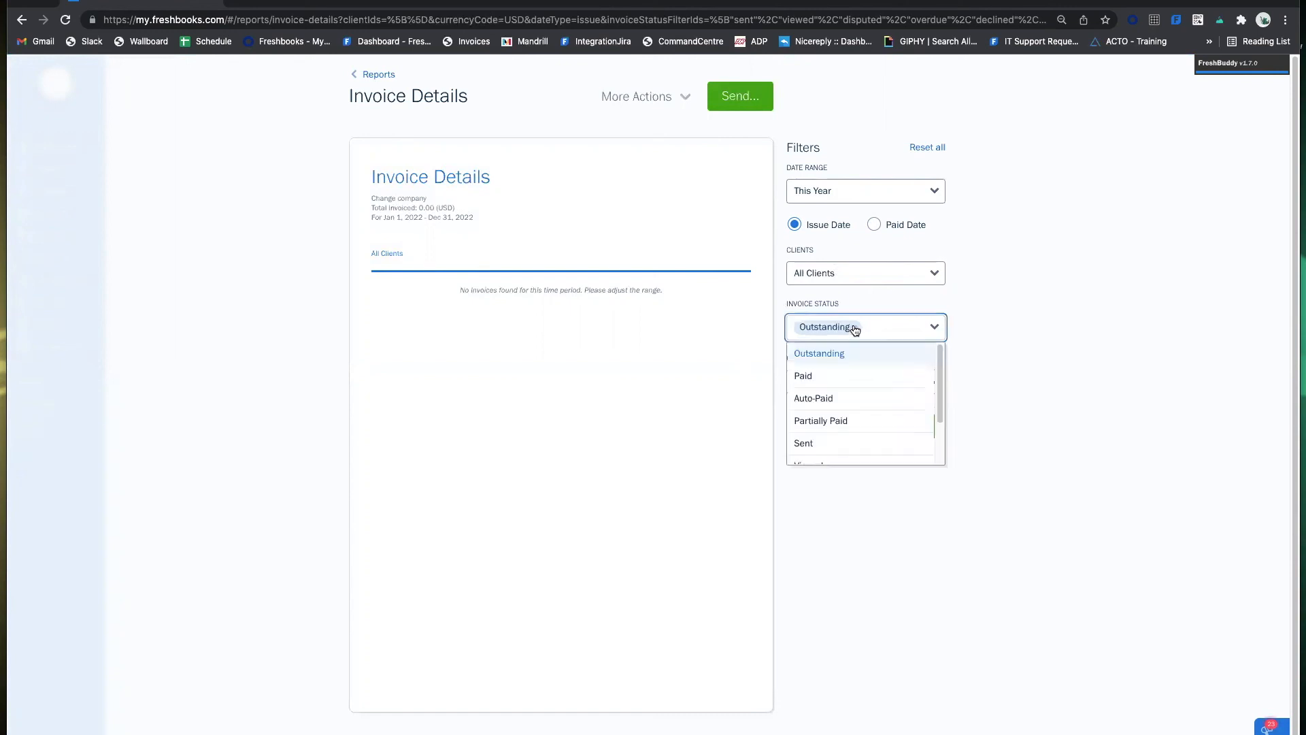
left_click(1006, 366)
left_click(922, 429)
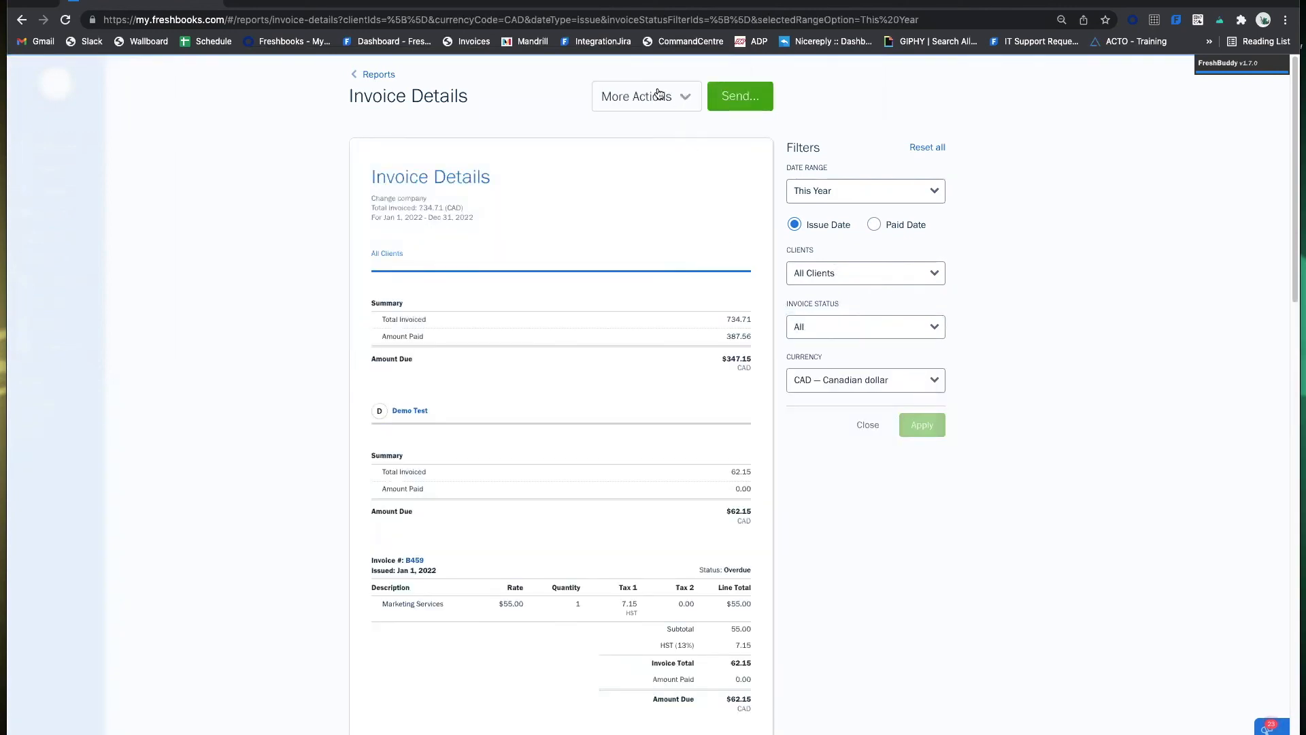
left_click(653, 95)
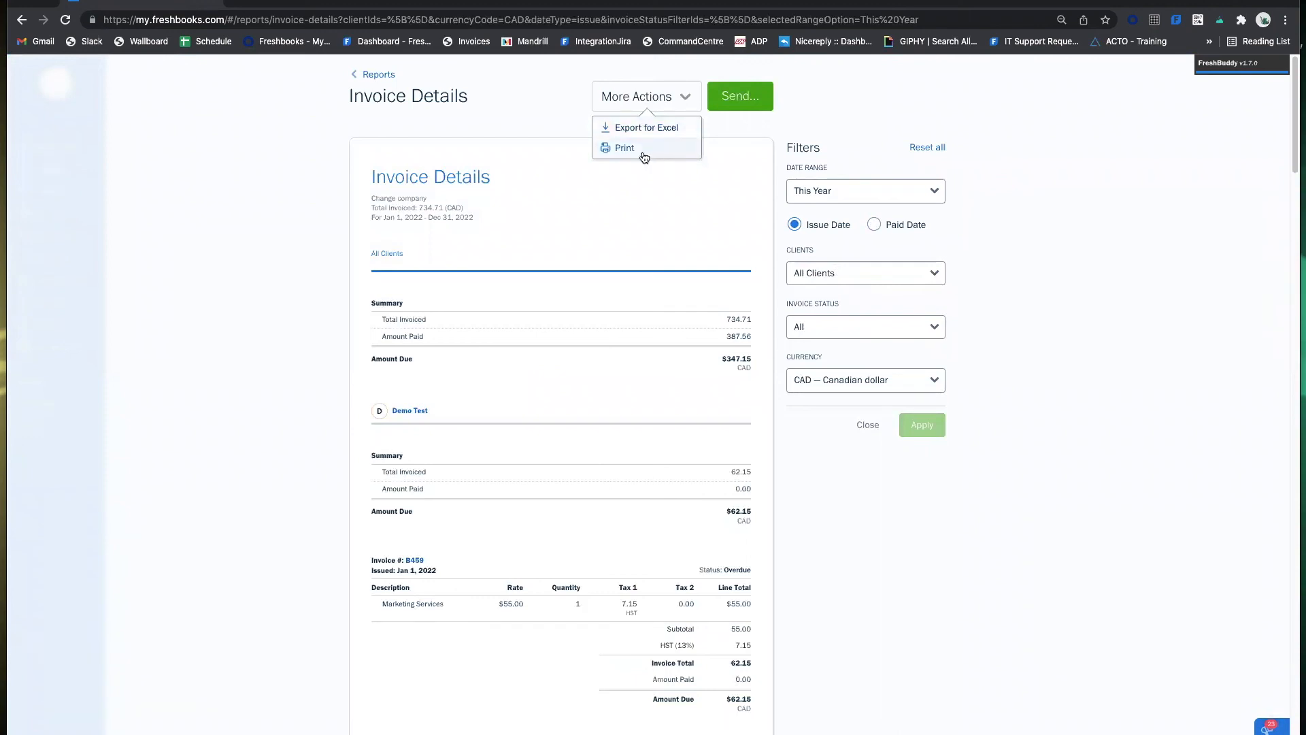
left_click(740, 96)
left_click(567, 170)
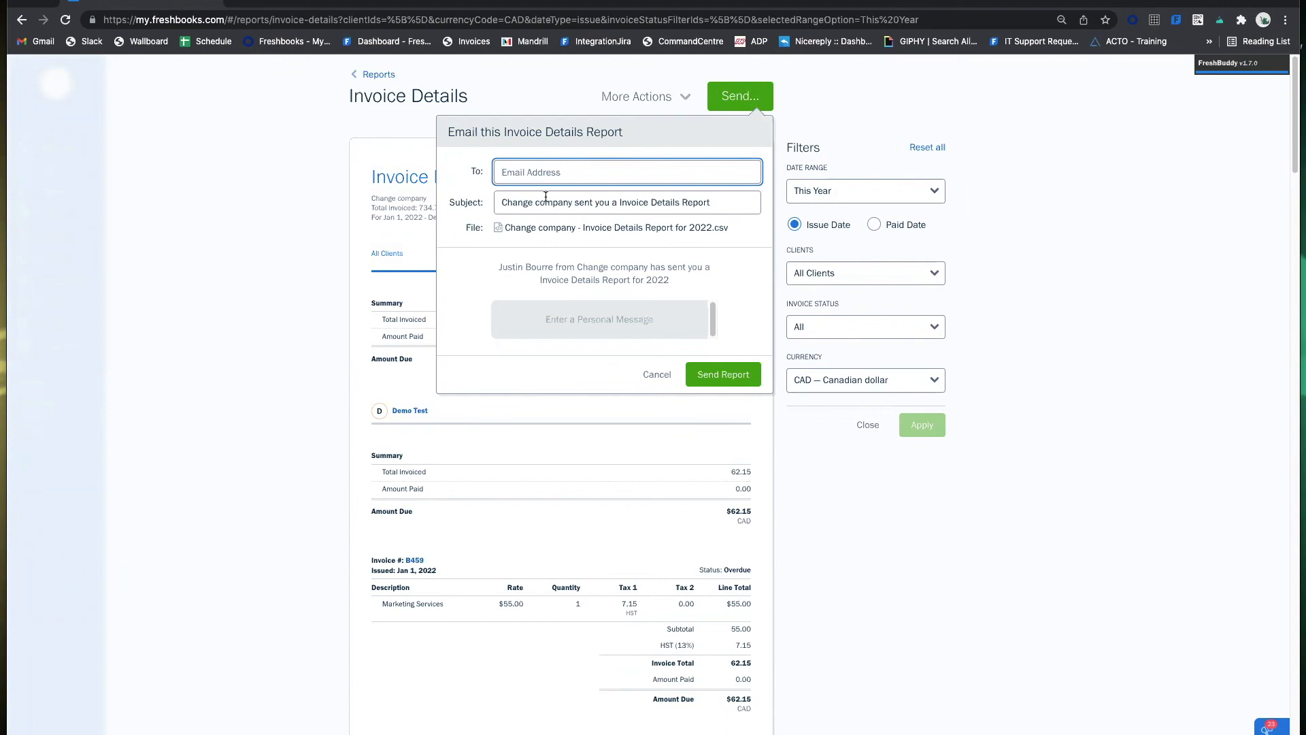
left_click(654, 375)
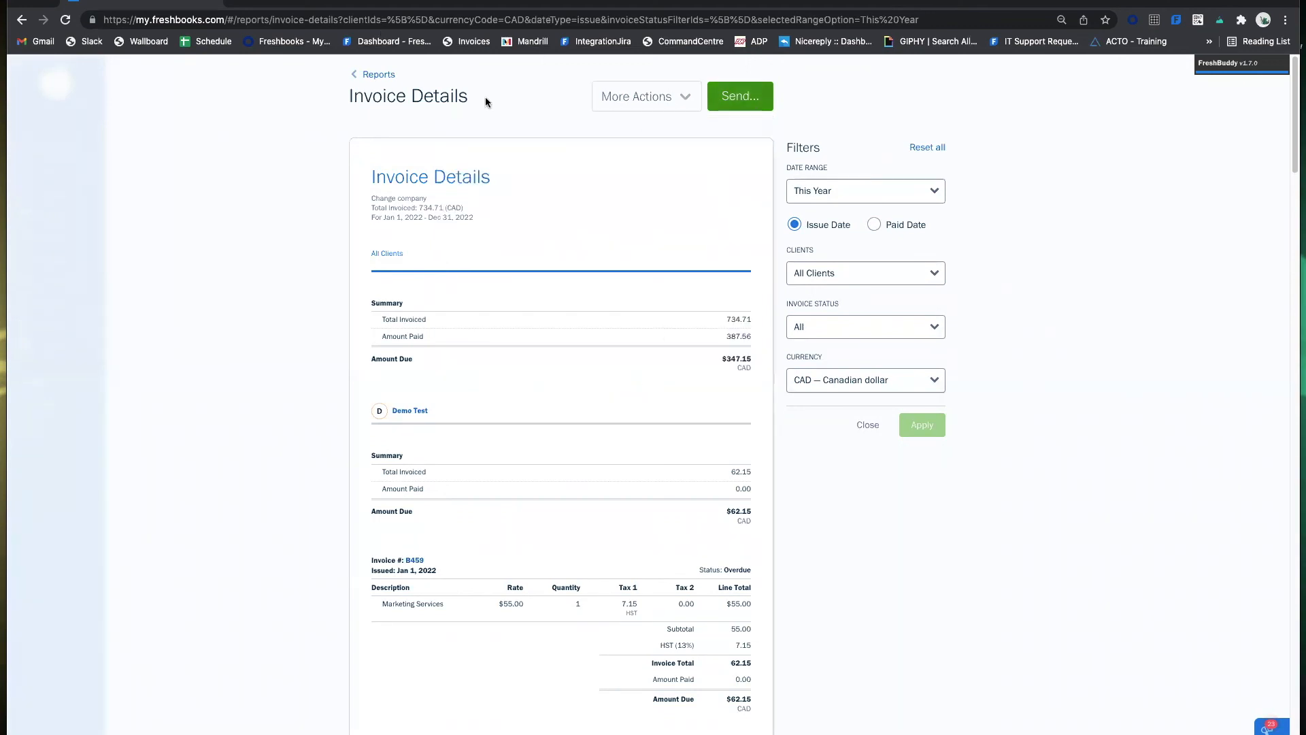
Open the Expense Report and review its filters, keeping expenses grouped by Category.
left_click(377, 74)
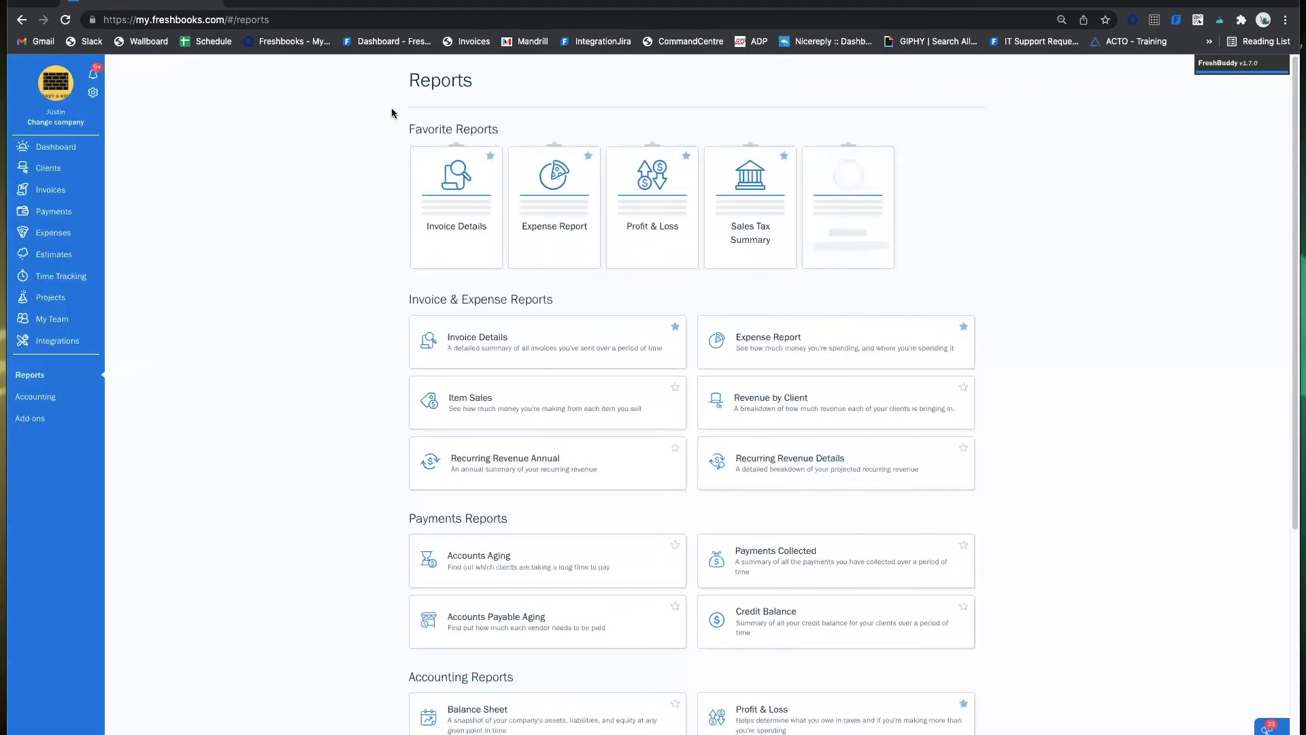
left_click(817, 347)
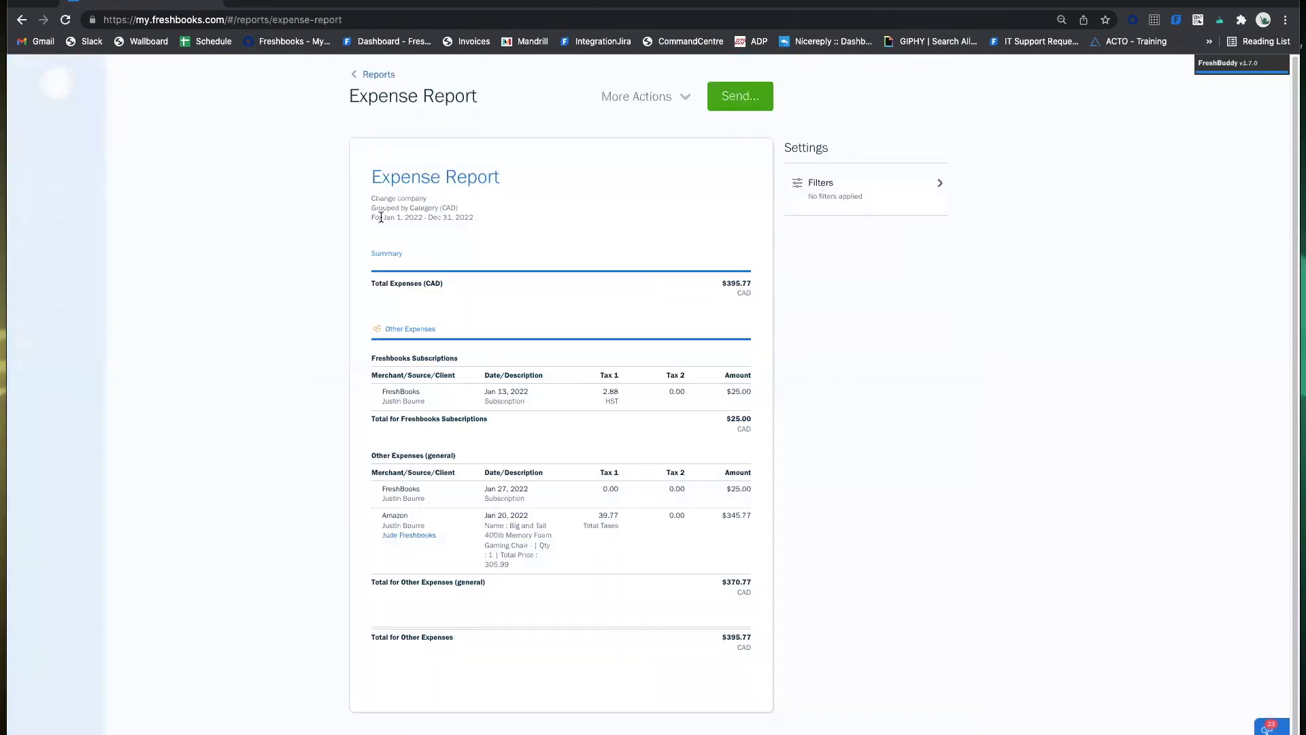
left_click_drag(382, 217, 452, 217)
left_click(823, 182)
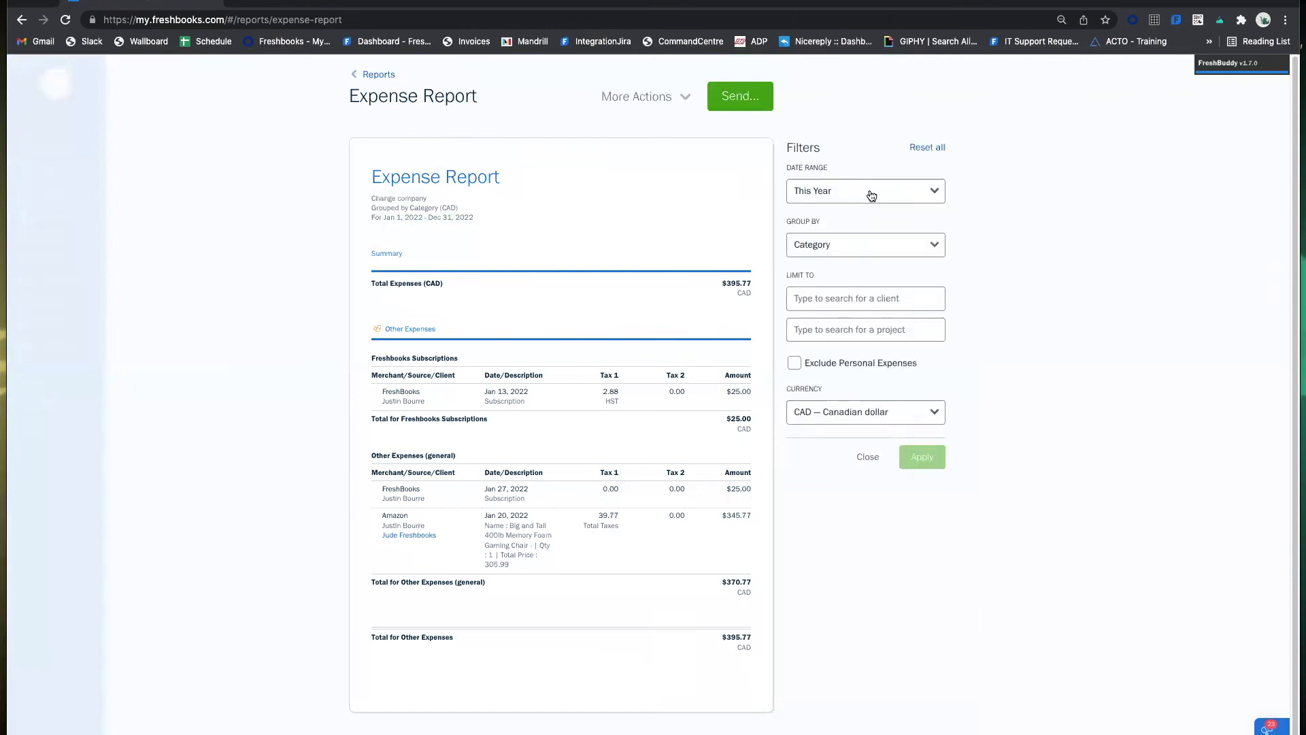
left_click(864, 193)
left_click(1022, 270)
left_click(873, 250)
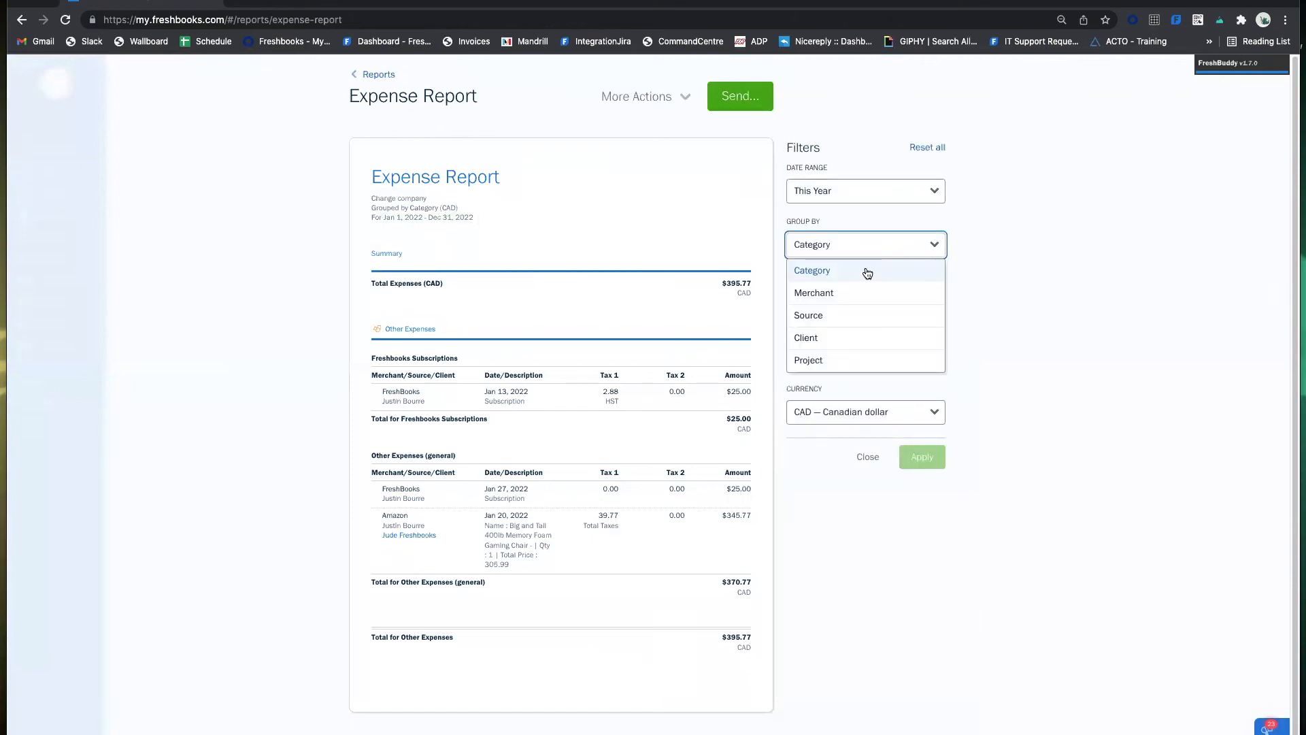
left_click(998, 272)
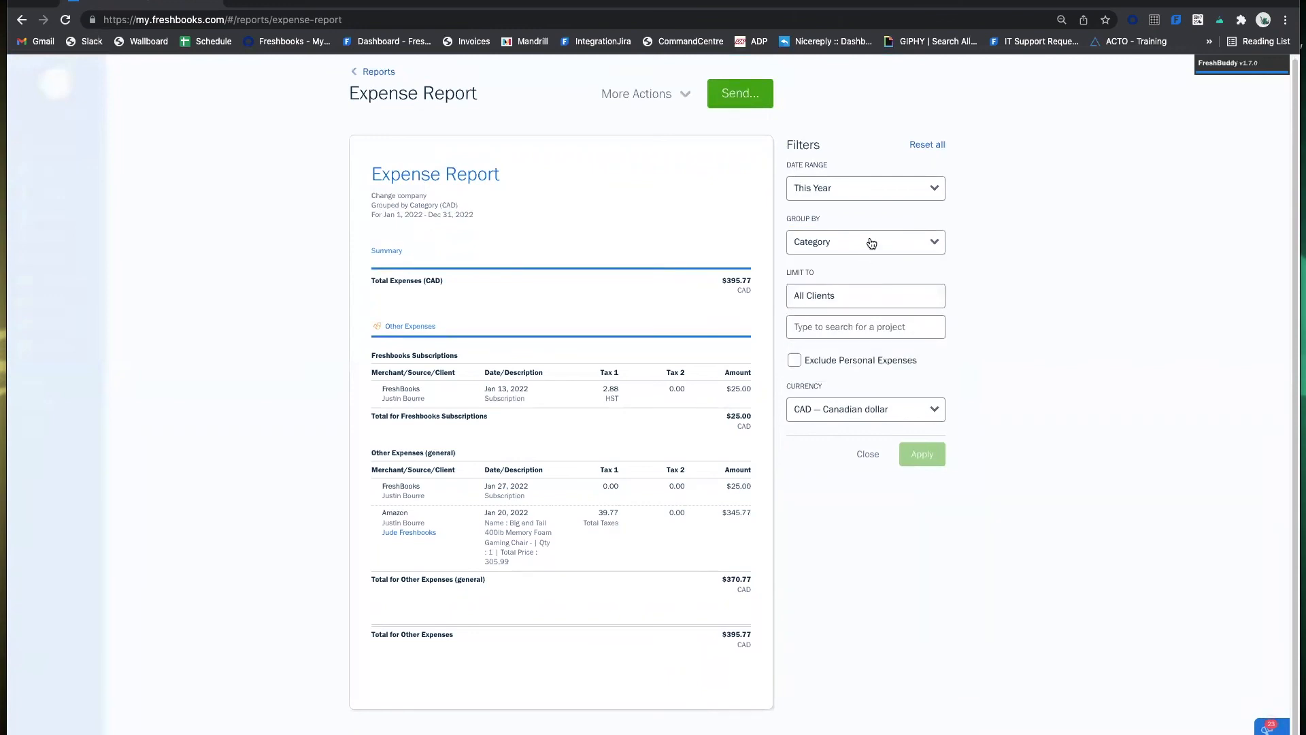
left_click(867, 243)
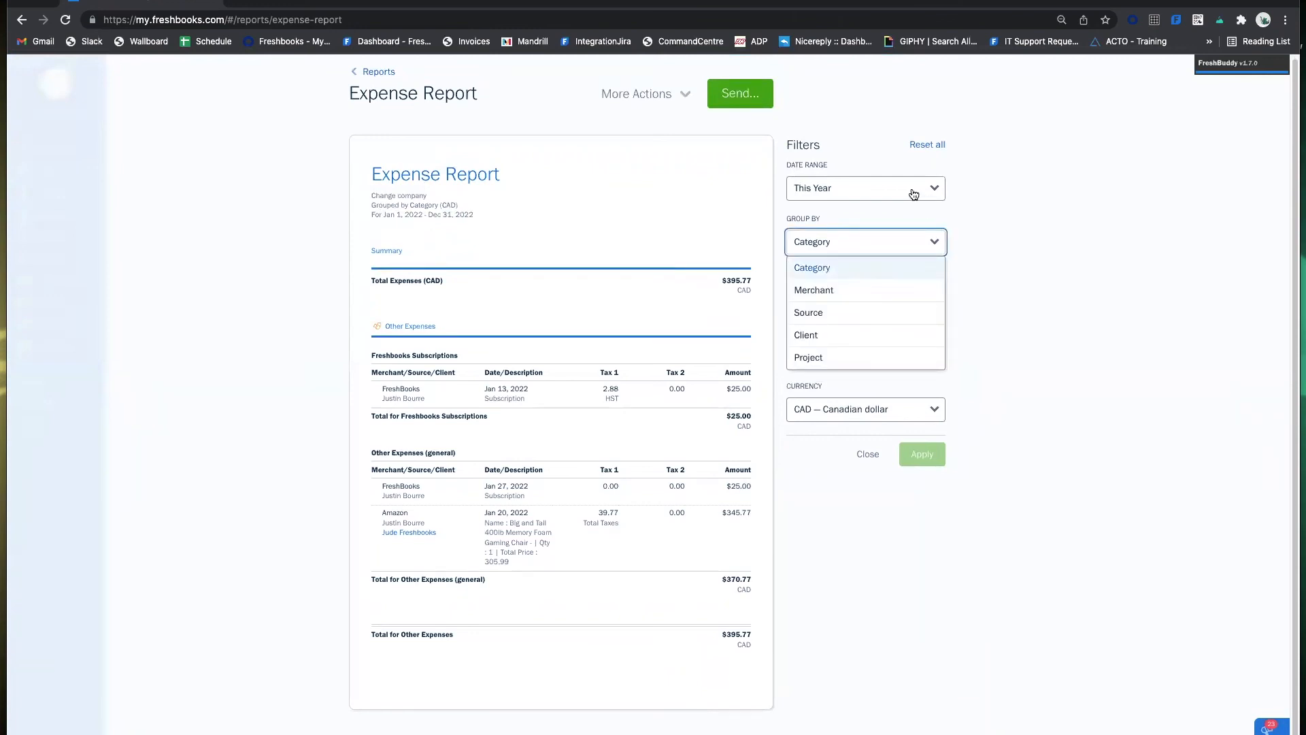
Set the Expense Report date range to Last Year, Jan 1–Dec 31 2021.
left_click(912, 193)
scroll(860, 300, "down", 1)
scroll(860, 299, "down", 1)
left_click(836, 256)
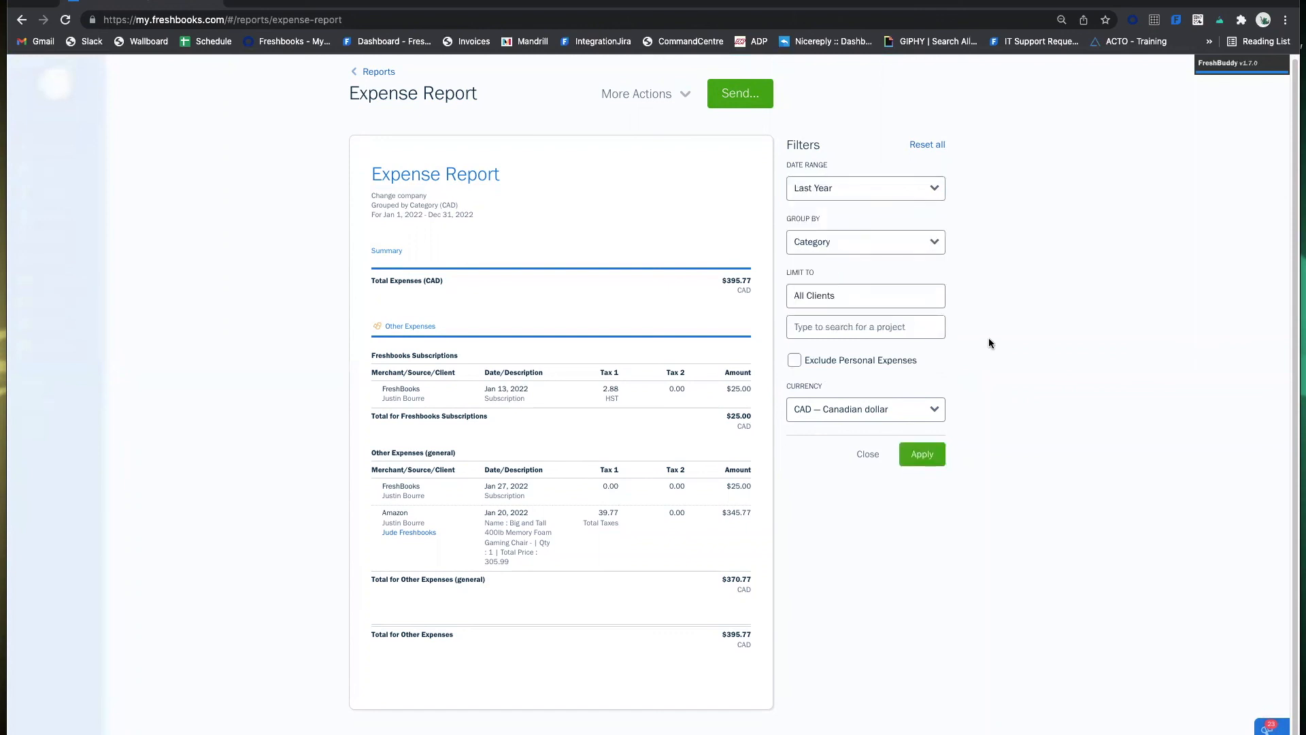
left_click(931, 456)
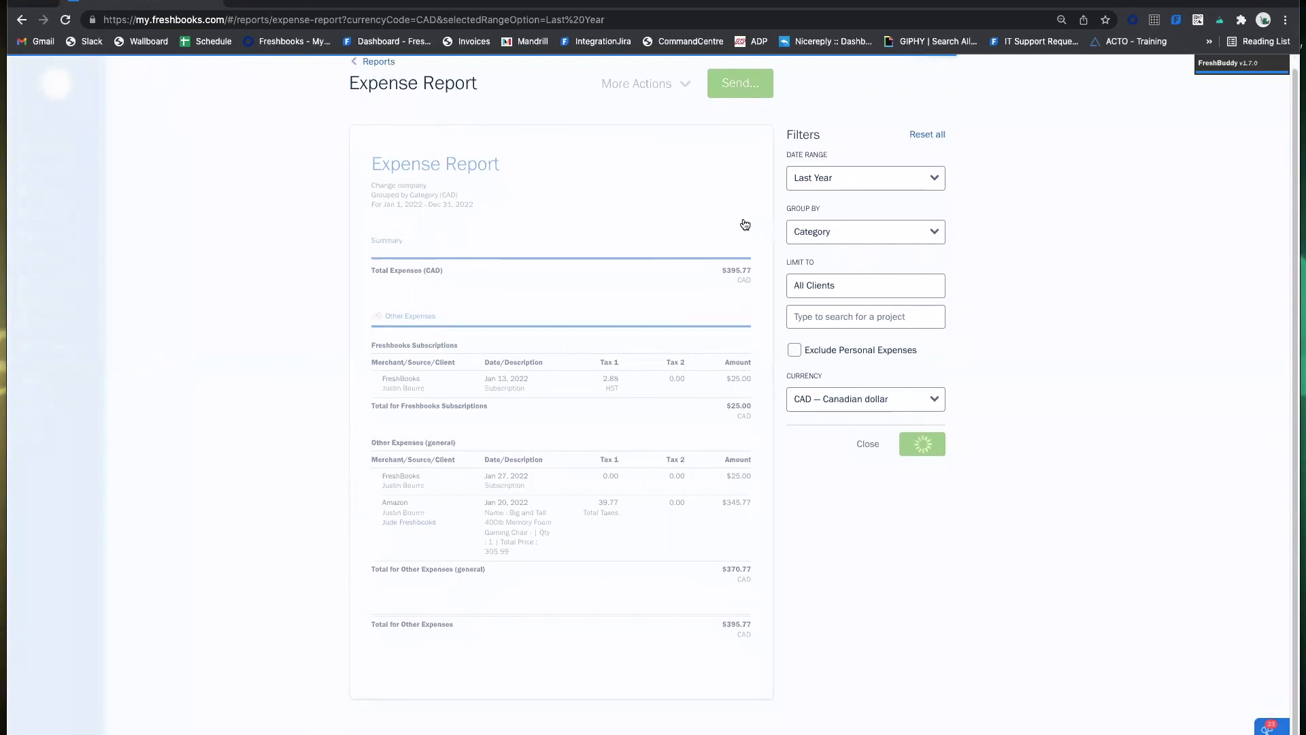
left_click(379, 77)
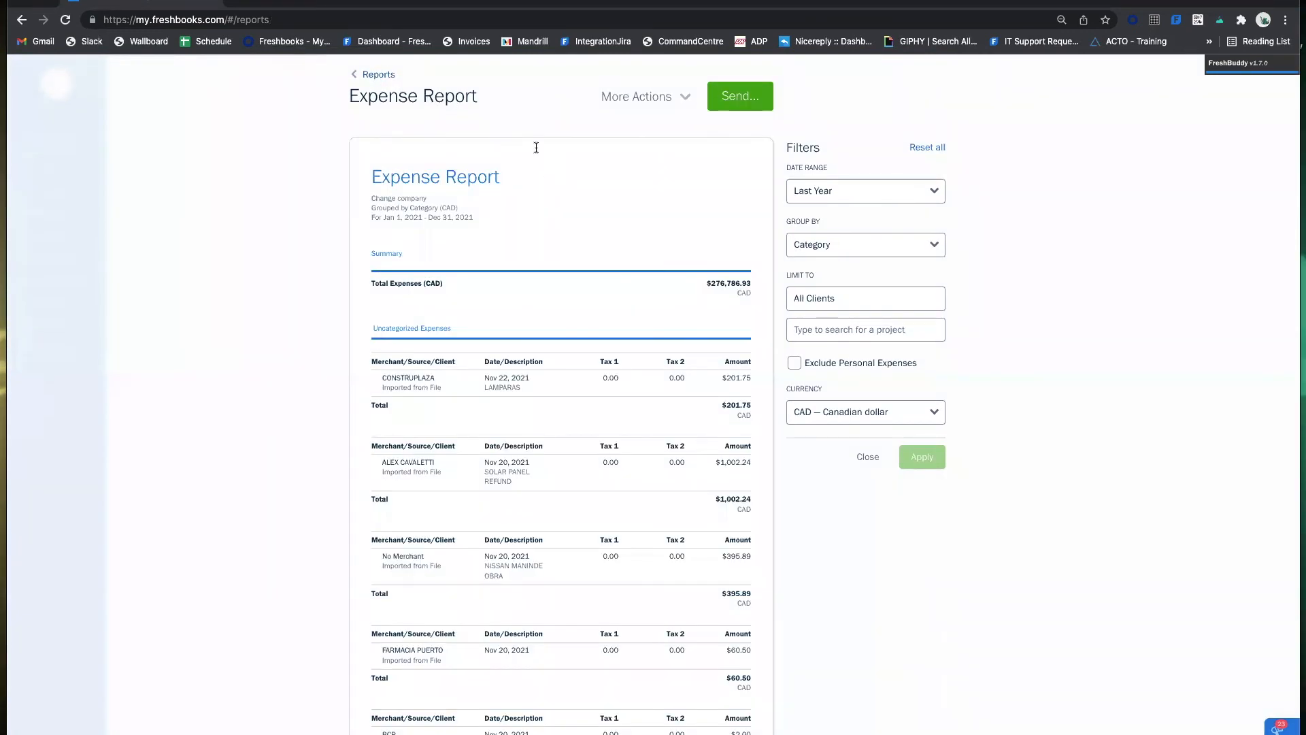
Reopen the Expense Report, then load my.freshbooks.com in a new browser tab.
left_click(379, 77)
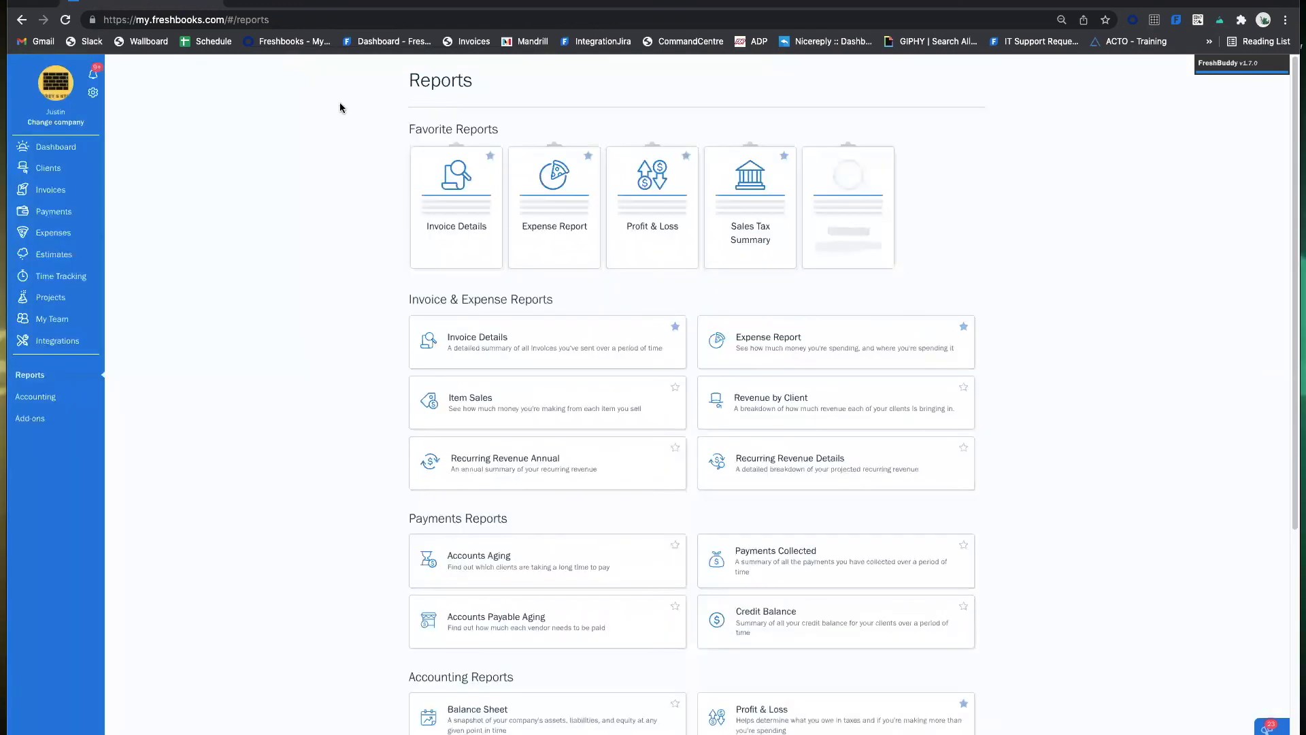
left_click(752, 342)
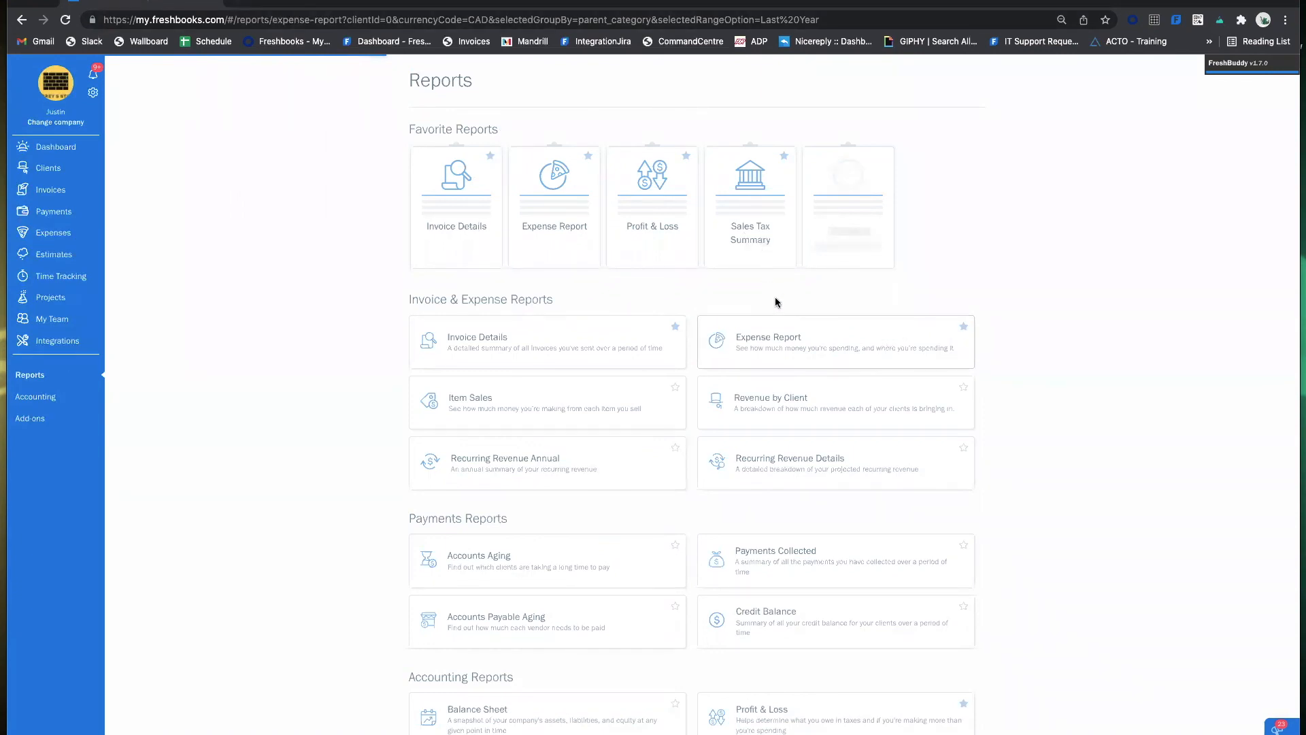
left_click(239, 4)
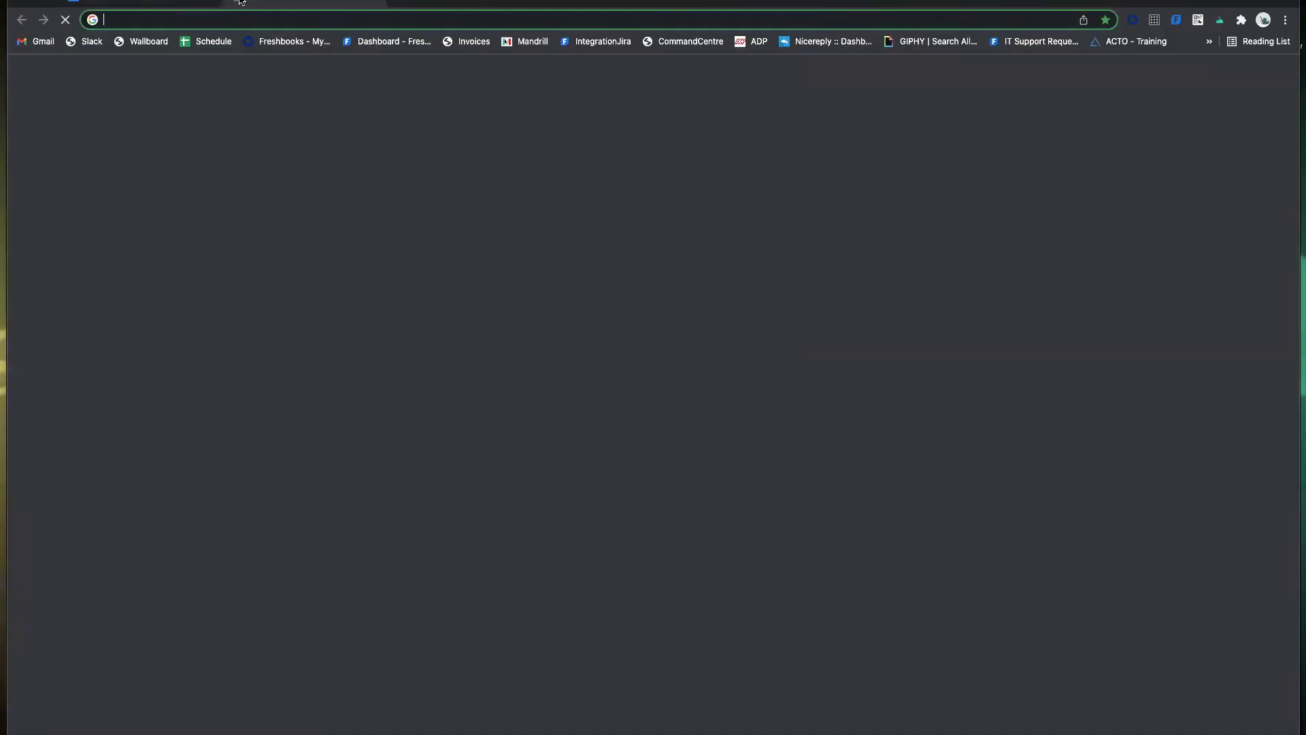
type("my.")
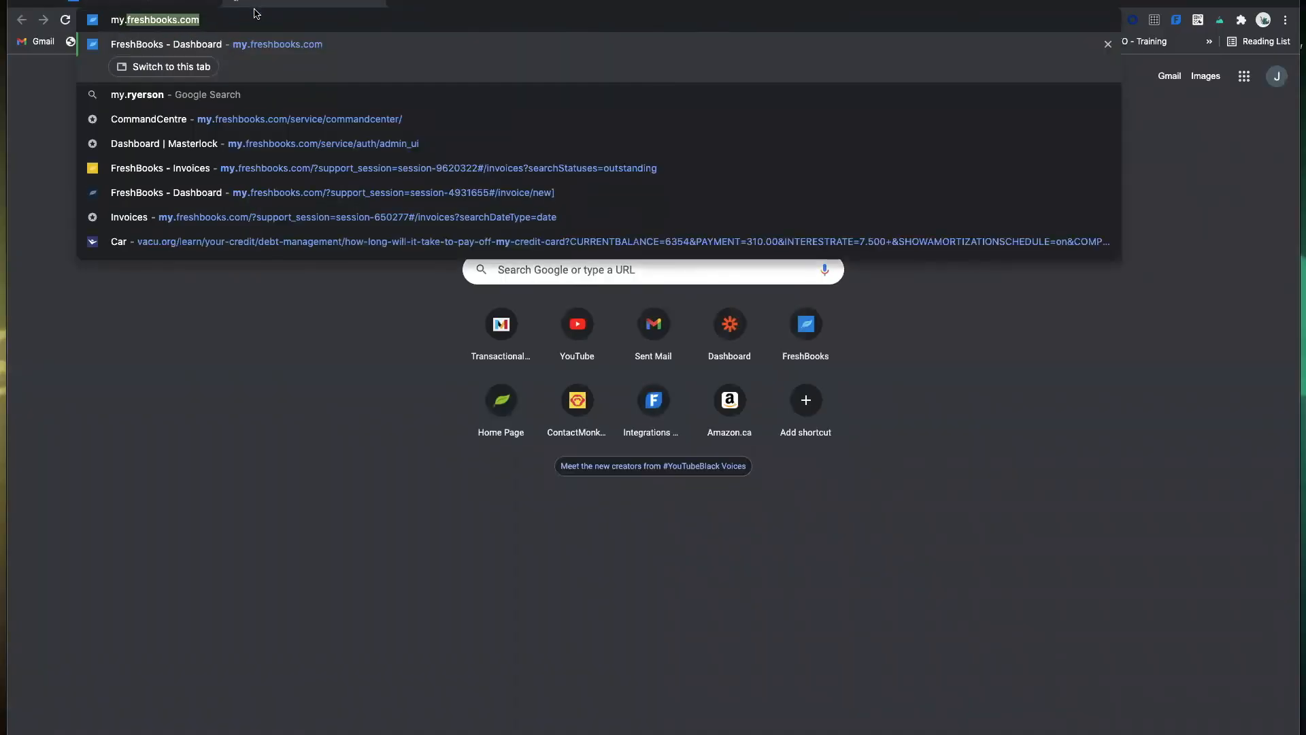
key("Return")
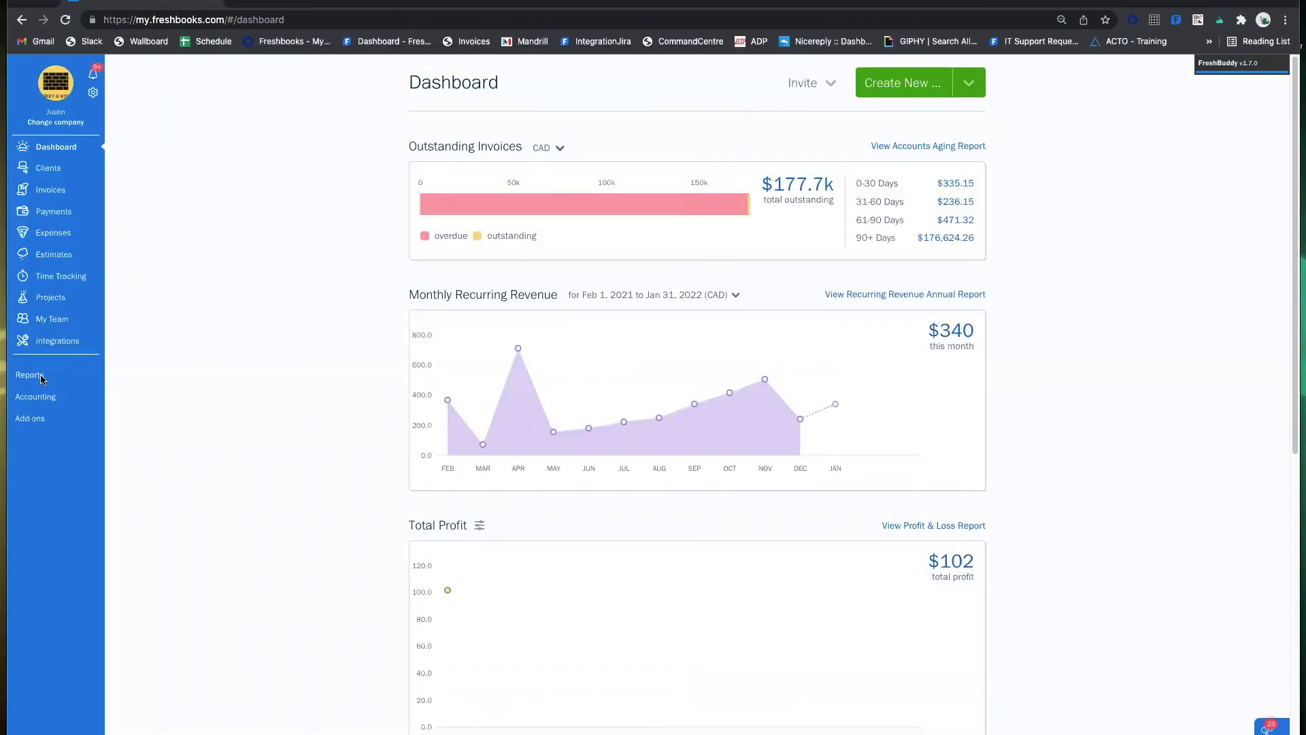
Open the Profit & Loss report from the Reports page.
left_click(41, 378)
scroll(668, 388, "down", 5)
left_click(790, 469)
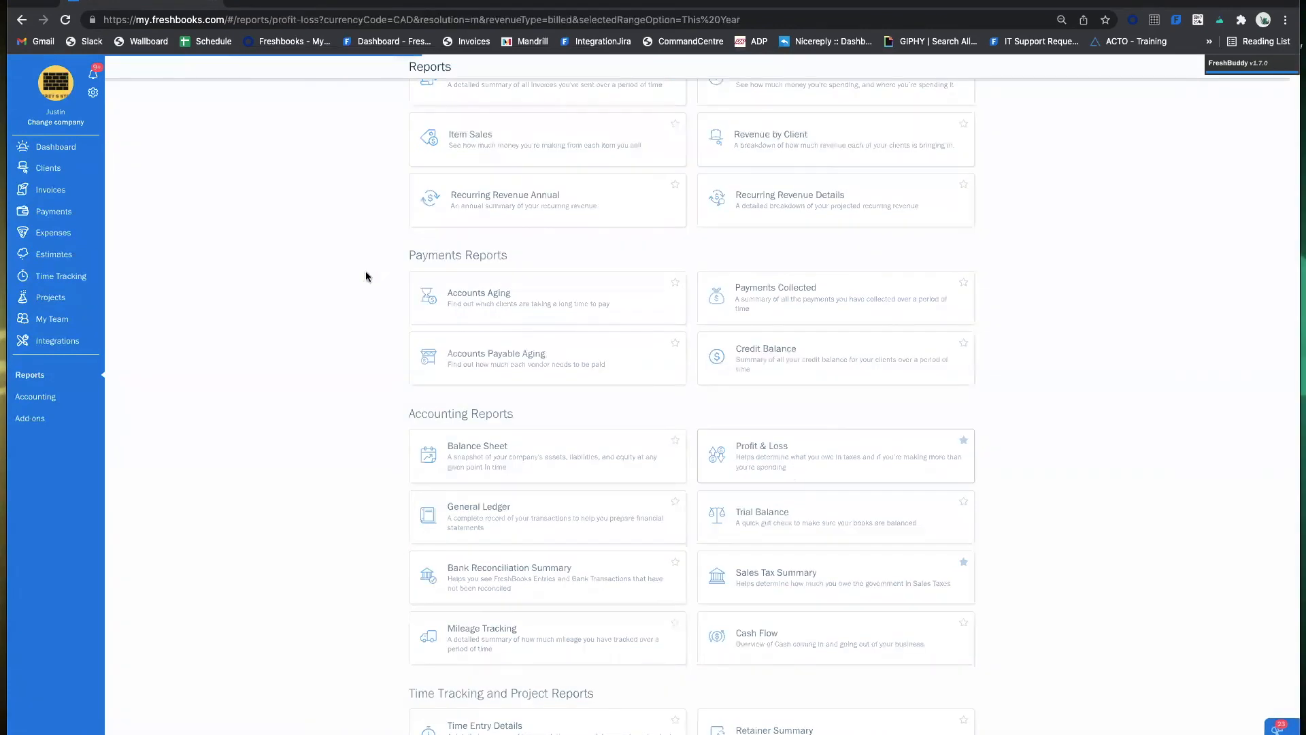
Look over the Profit and Loss filters and scroll through the monthly table.
left_click(869, 194)
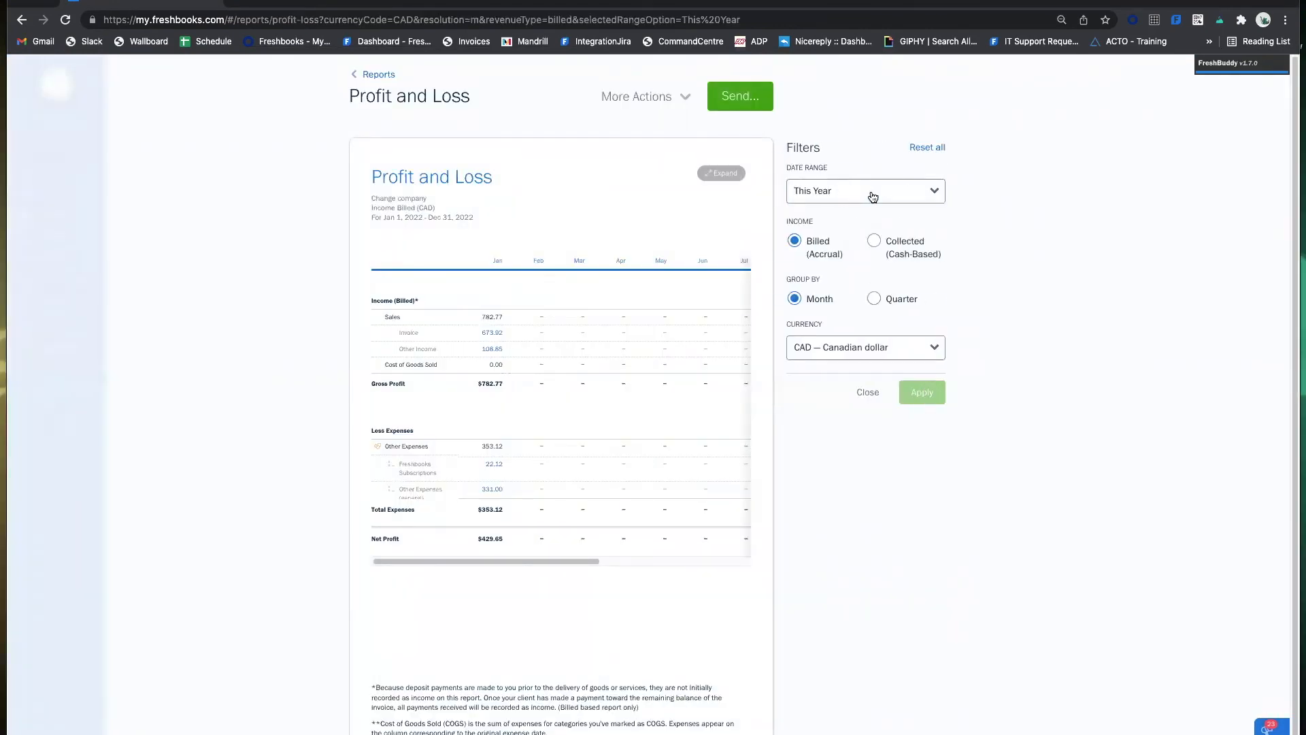
left_click(868, 393)
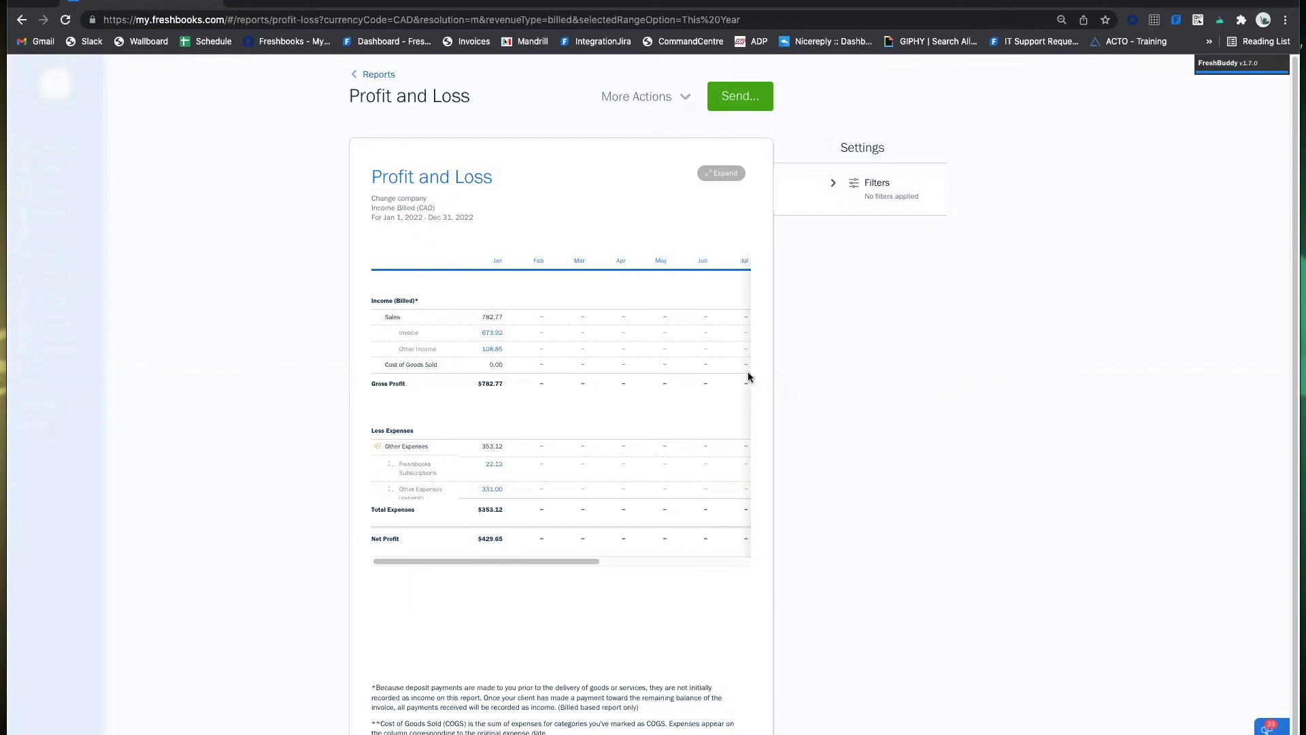
left_click_drag(673, 356, 802, 357)
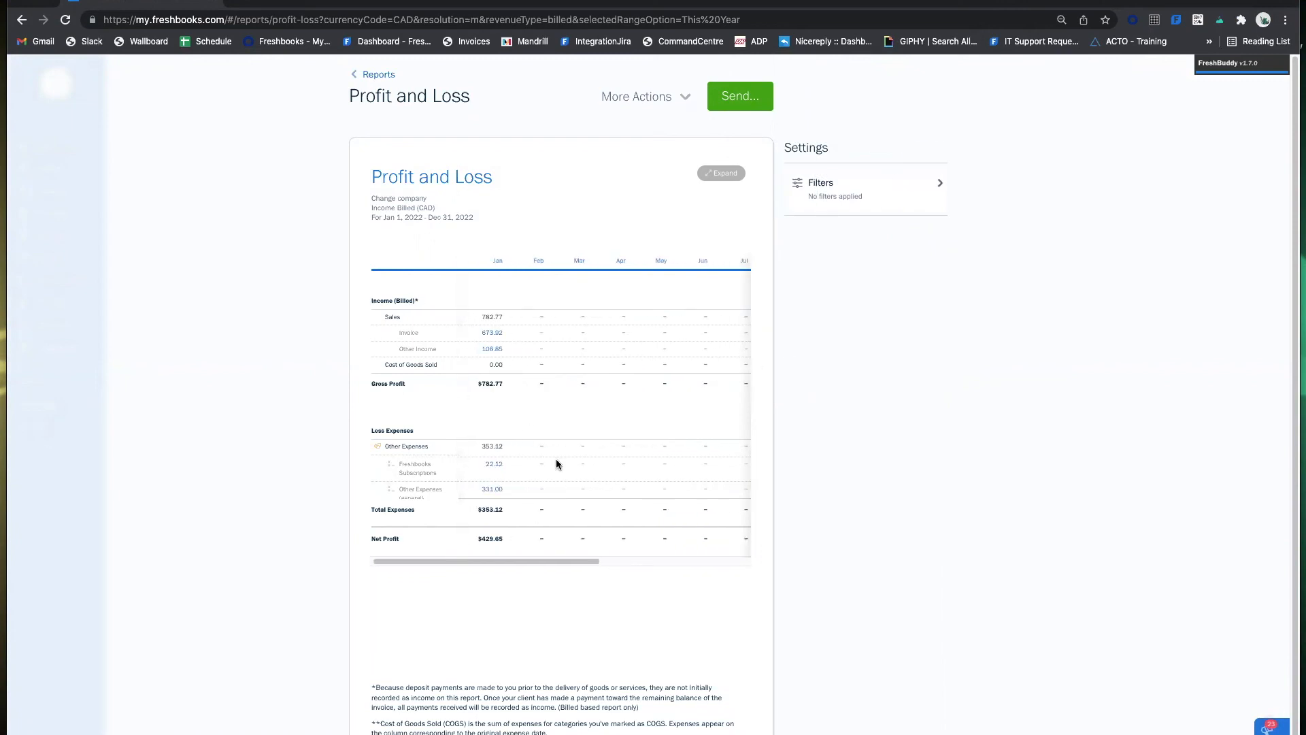
scroll(502, 527, "down", 1)
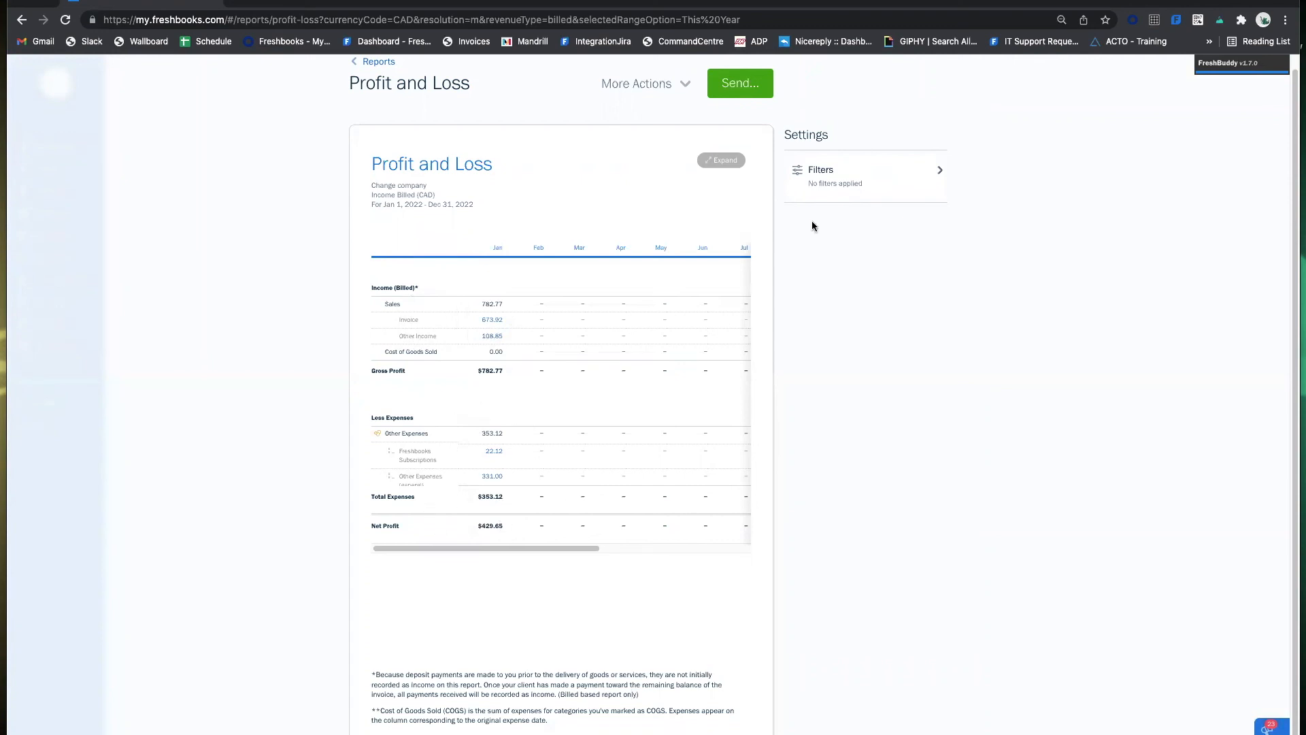
Set the date range to Last Year, check the export and print options, then return to Reports.
left_click(936, 172)
left_click(879, 184)
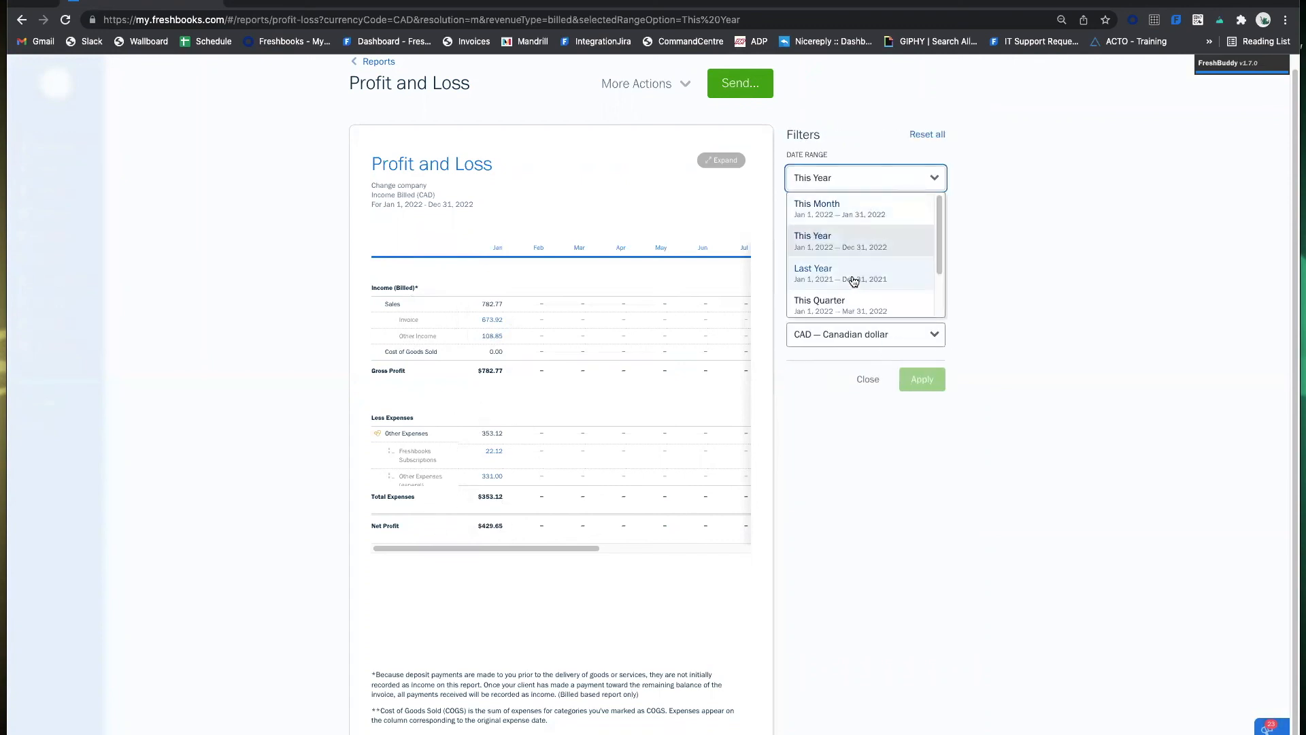
left_click(855, 275)
left_click(924, 371)
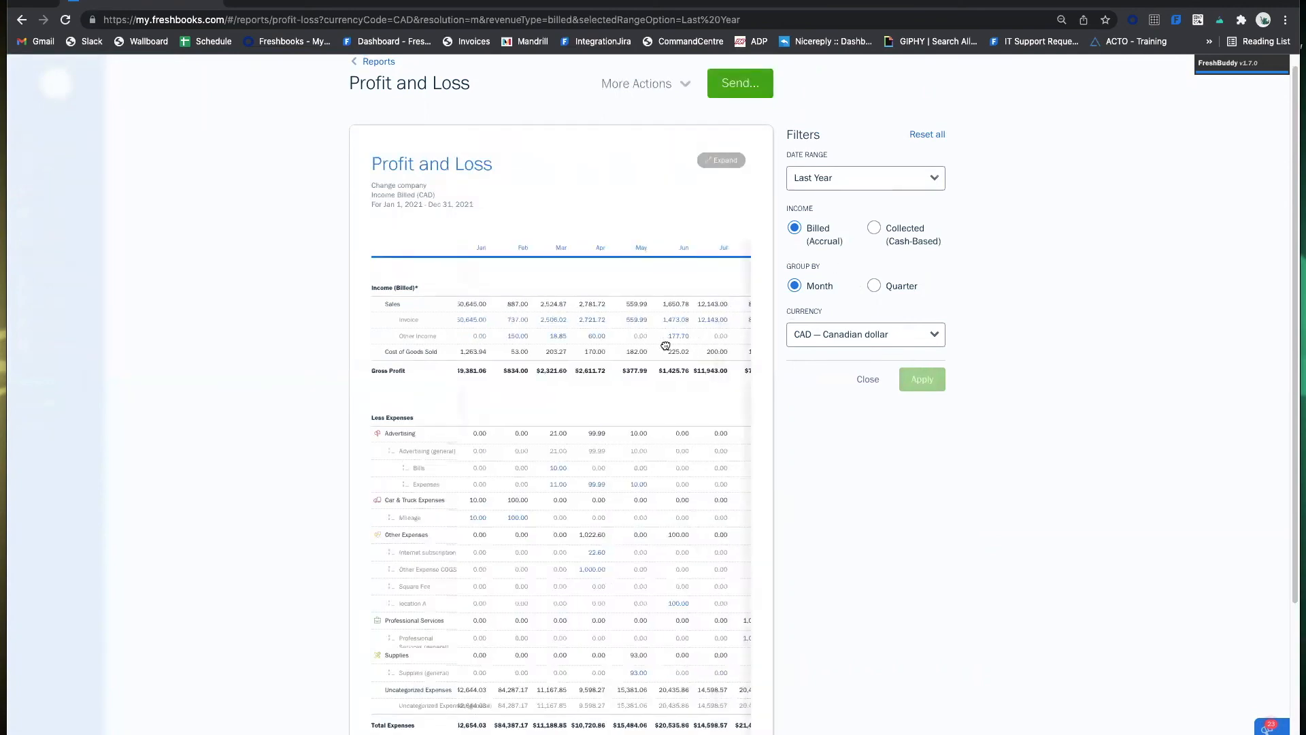
left_click_drag(724, 336, 334, 338)
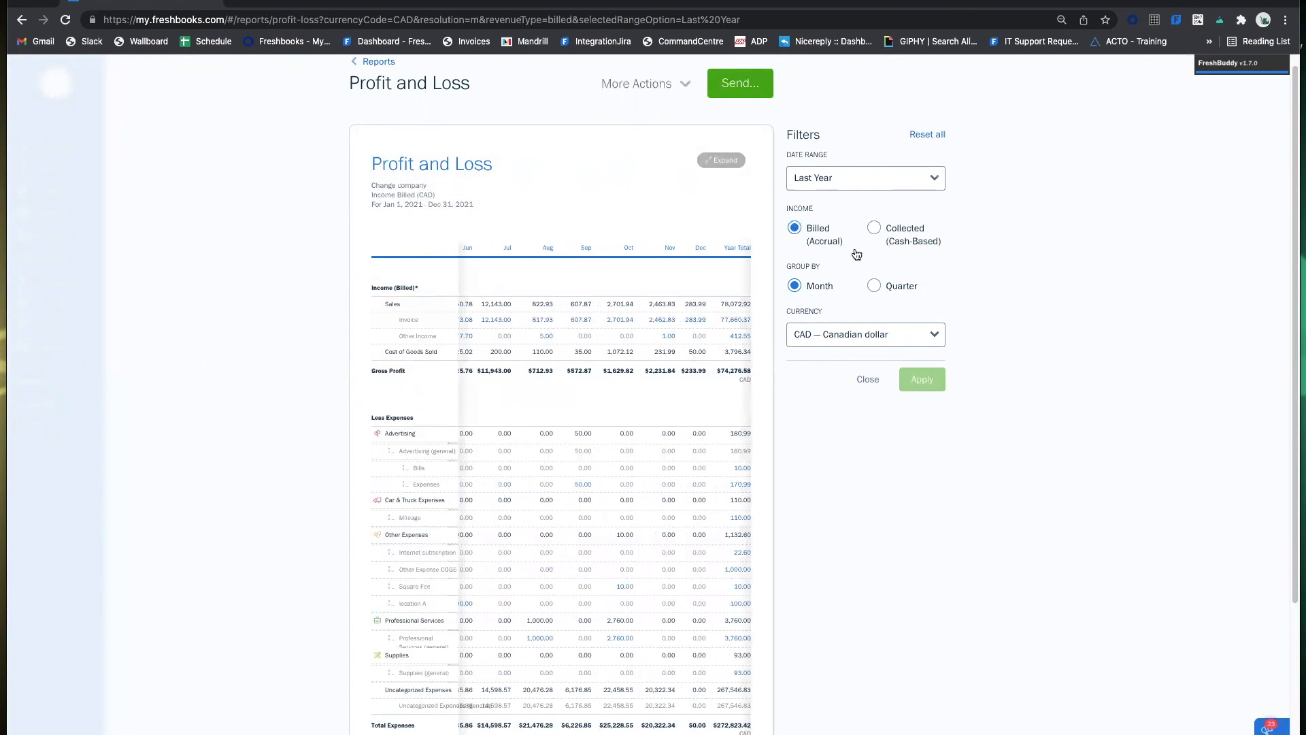
left_click(670, 85)
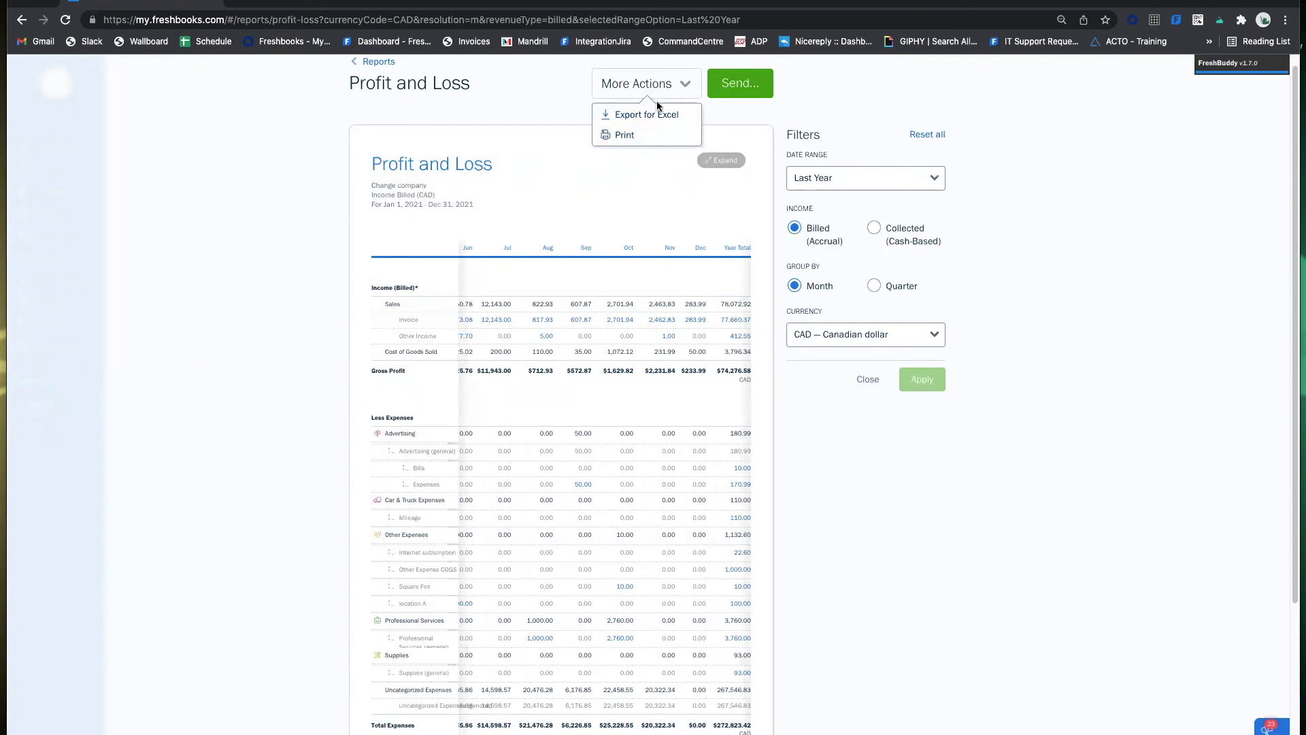
left_click(373, 63)
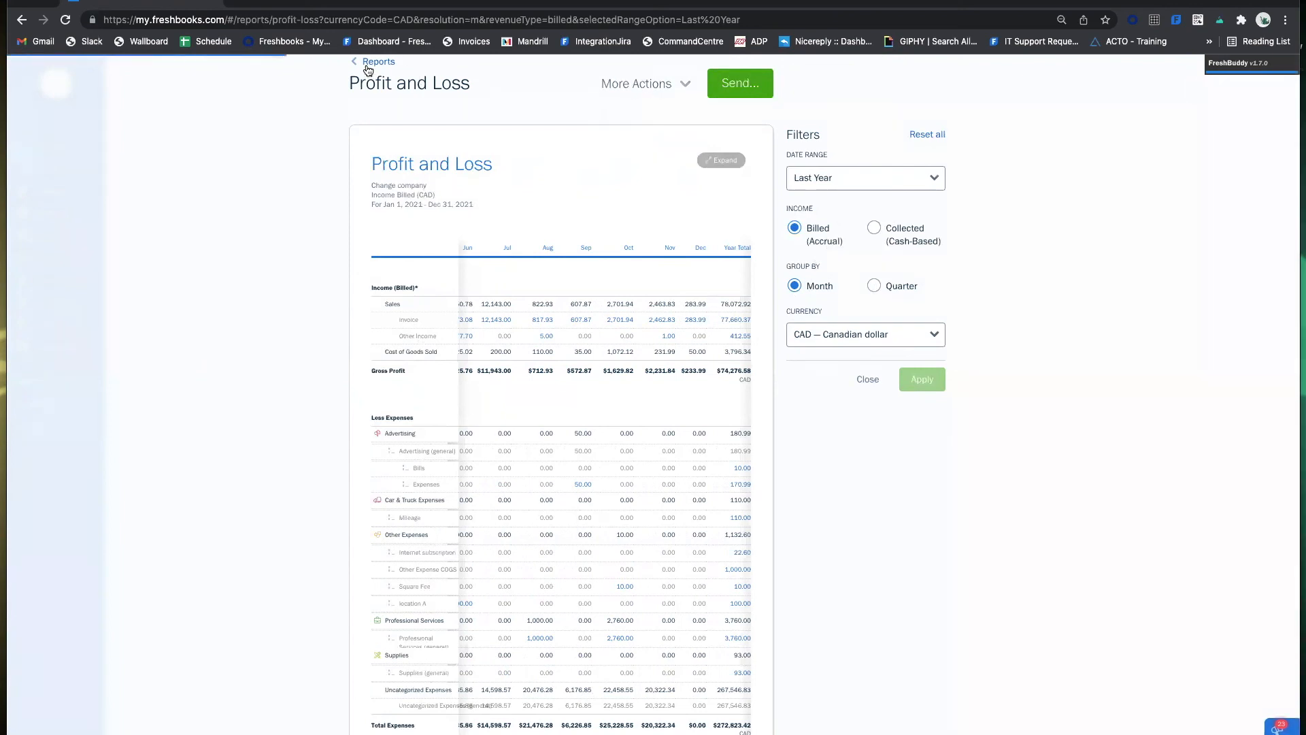
scroll(849, 372, "down", 5)
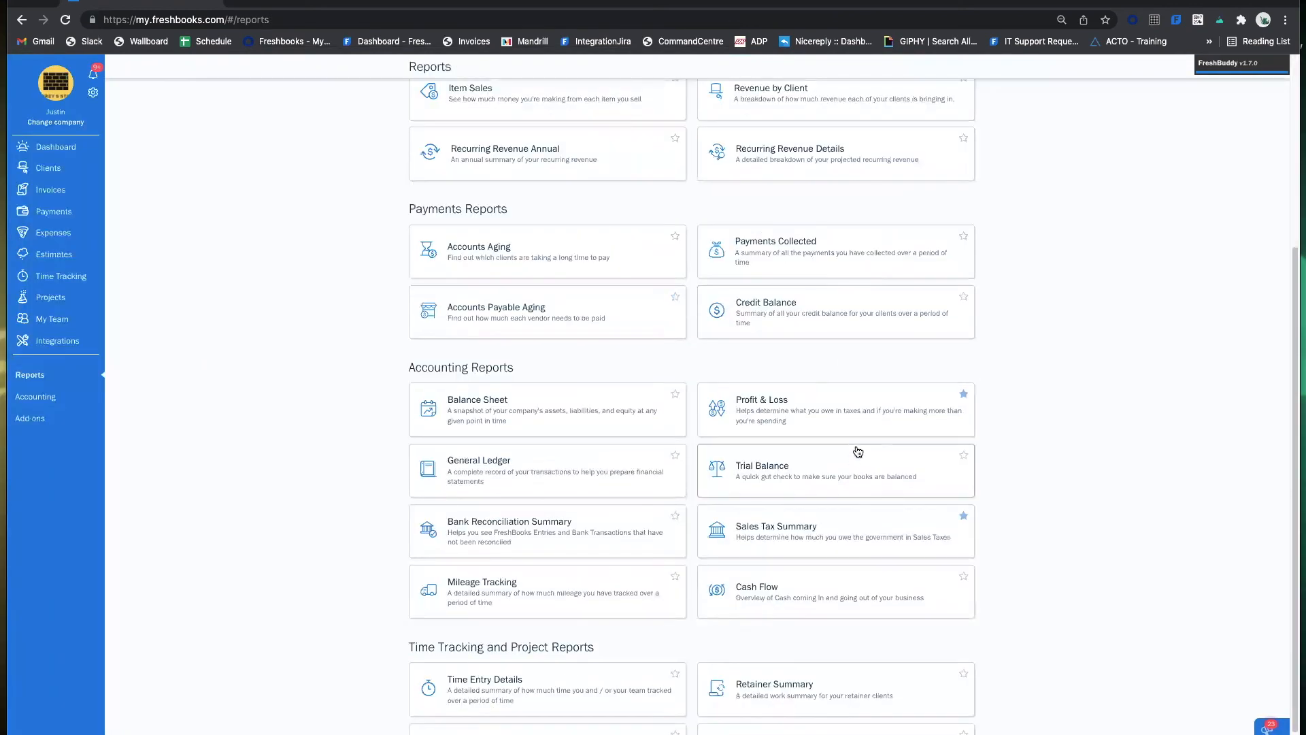
left_click(818, 469)
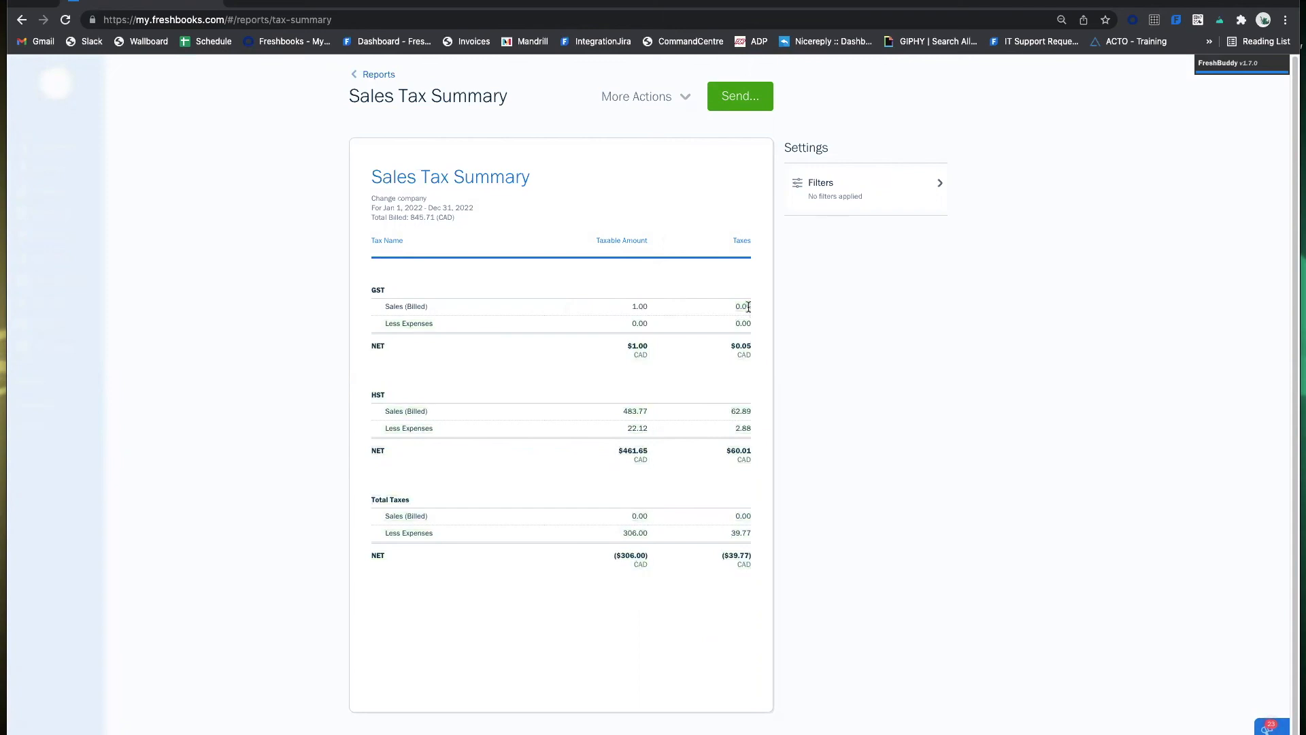
left_click(842, 197)
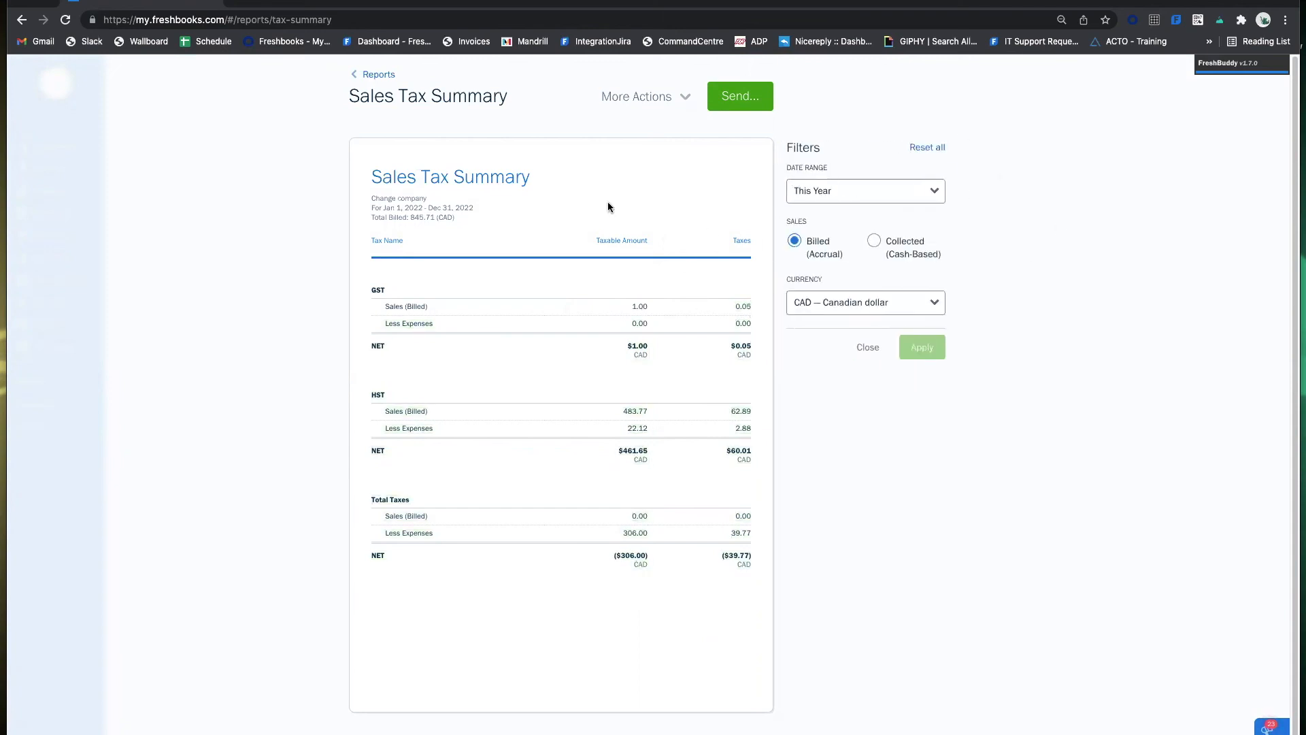
left_click(370, 74)
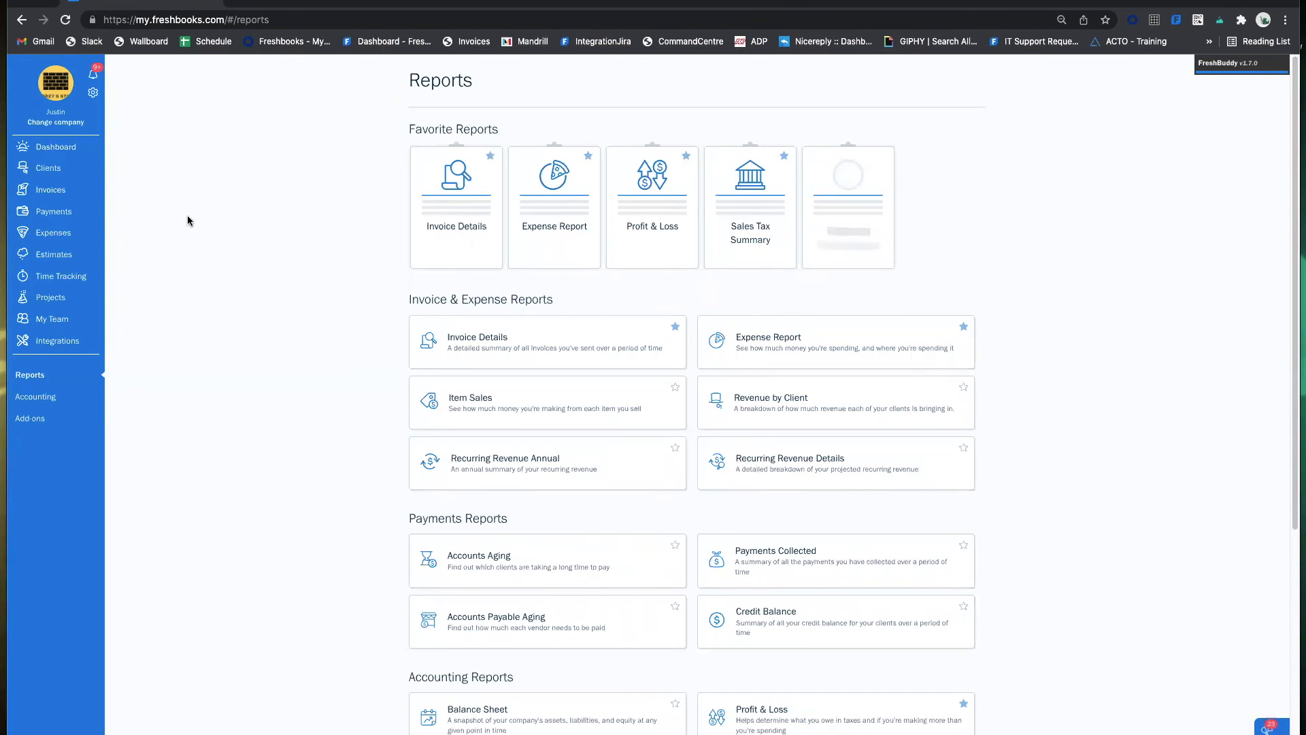
Start a new Other Income entry with Venmo as the source.
left_click(52, 214)
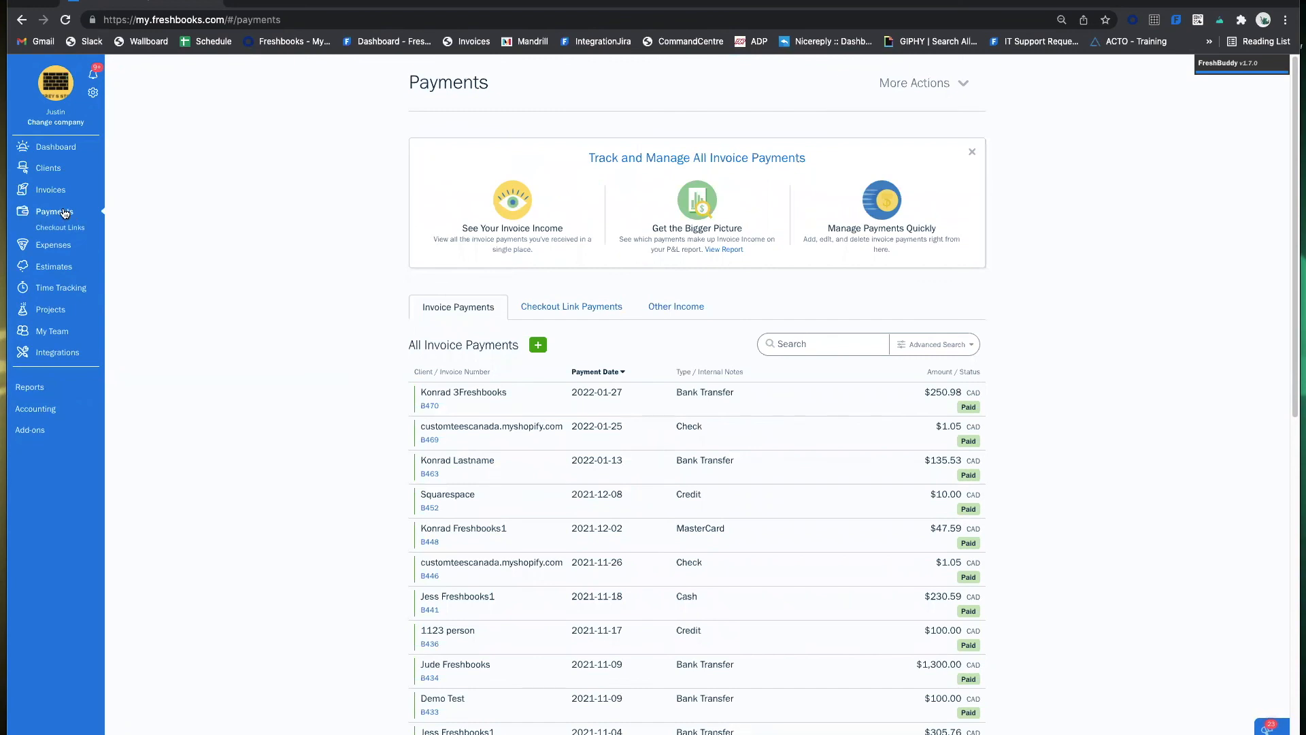
left_click(677, 307)
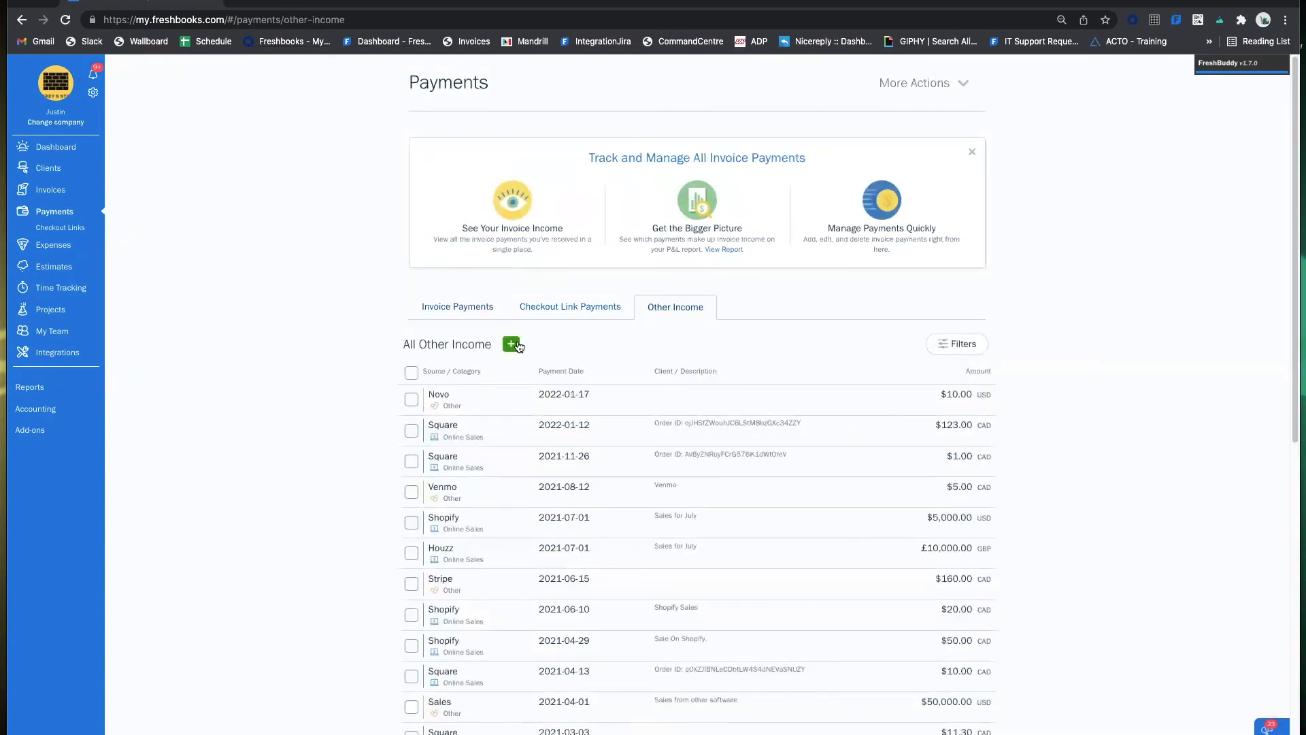
left_click(513, 345)
left_click(504, 415)
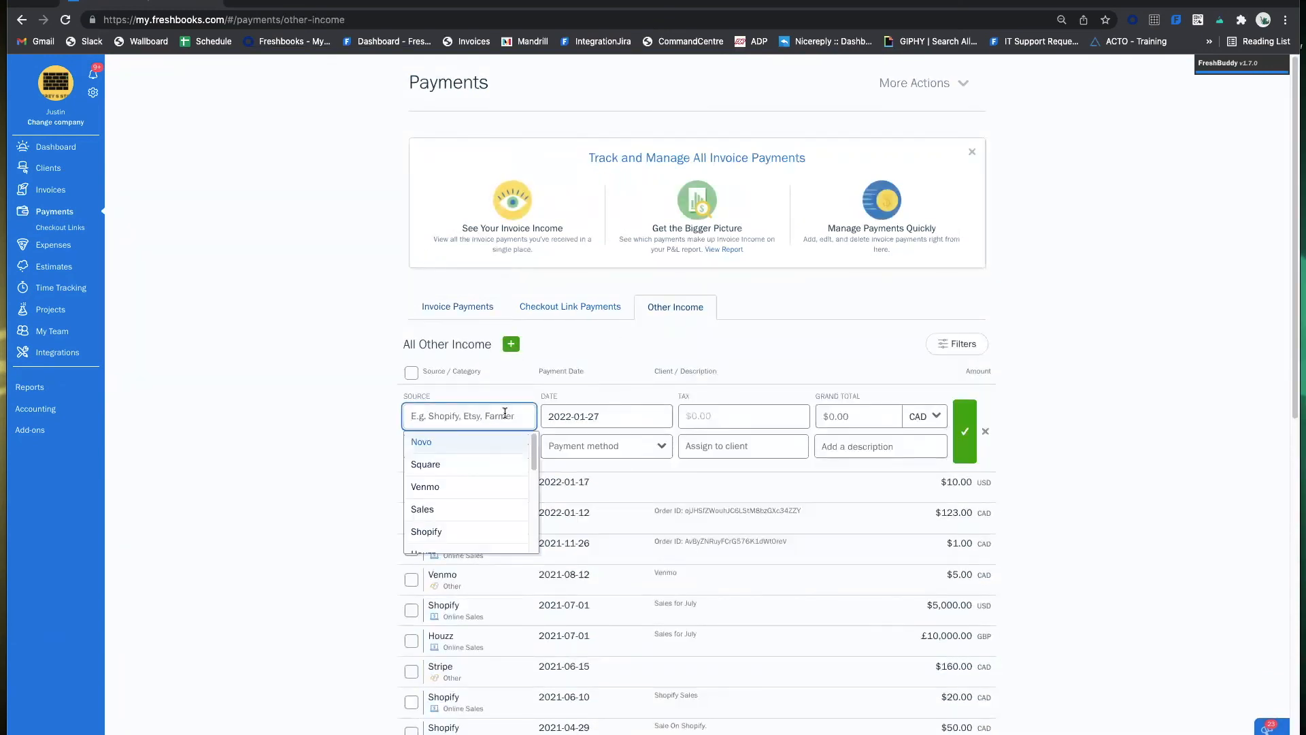
left_click(425, 487)
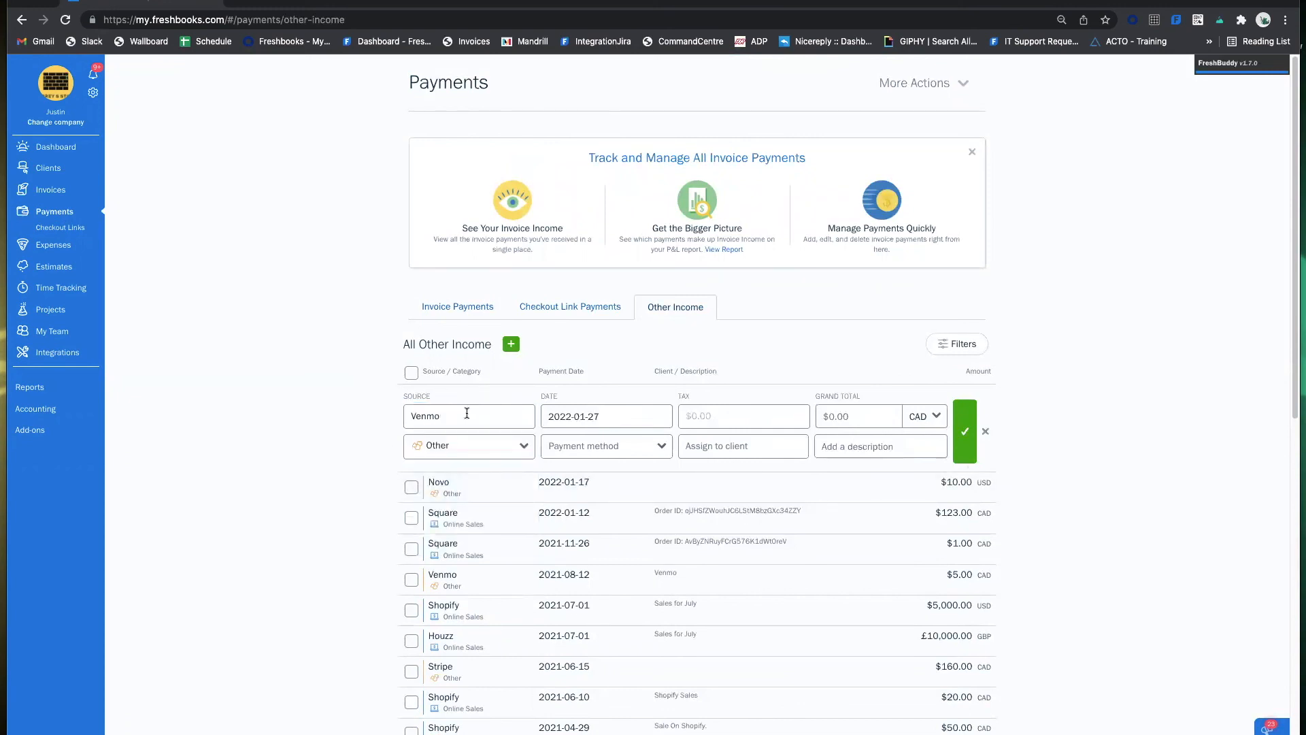
Enter a 10.00 grand total, choose Bank Transfer as payment method, and save the entry.
left_click(878, 413)
type("10")
left_click(612, 455)
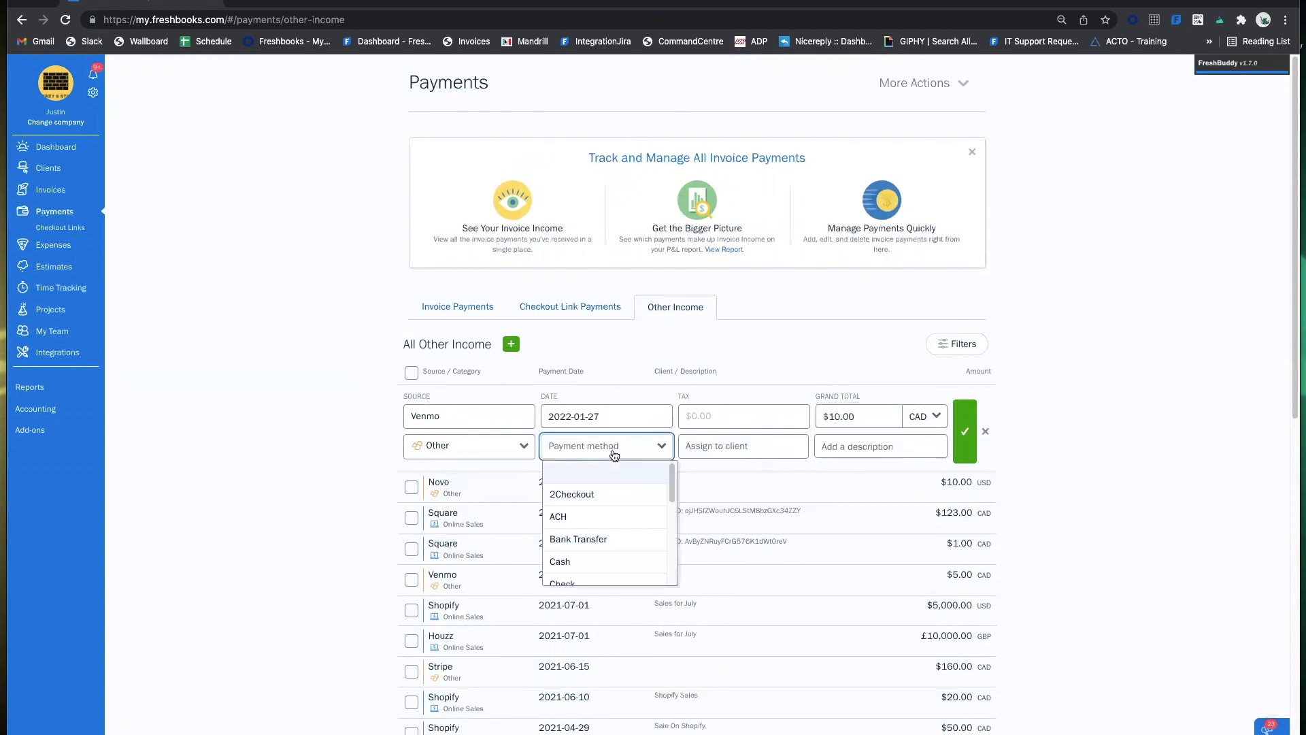
left_click(616, 542)
left_click(517, 446)
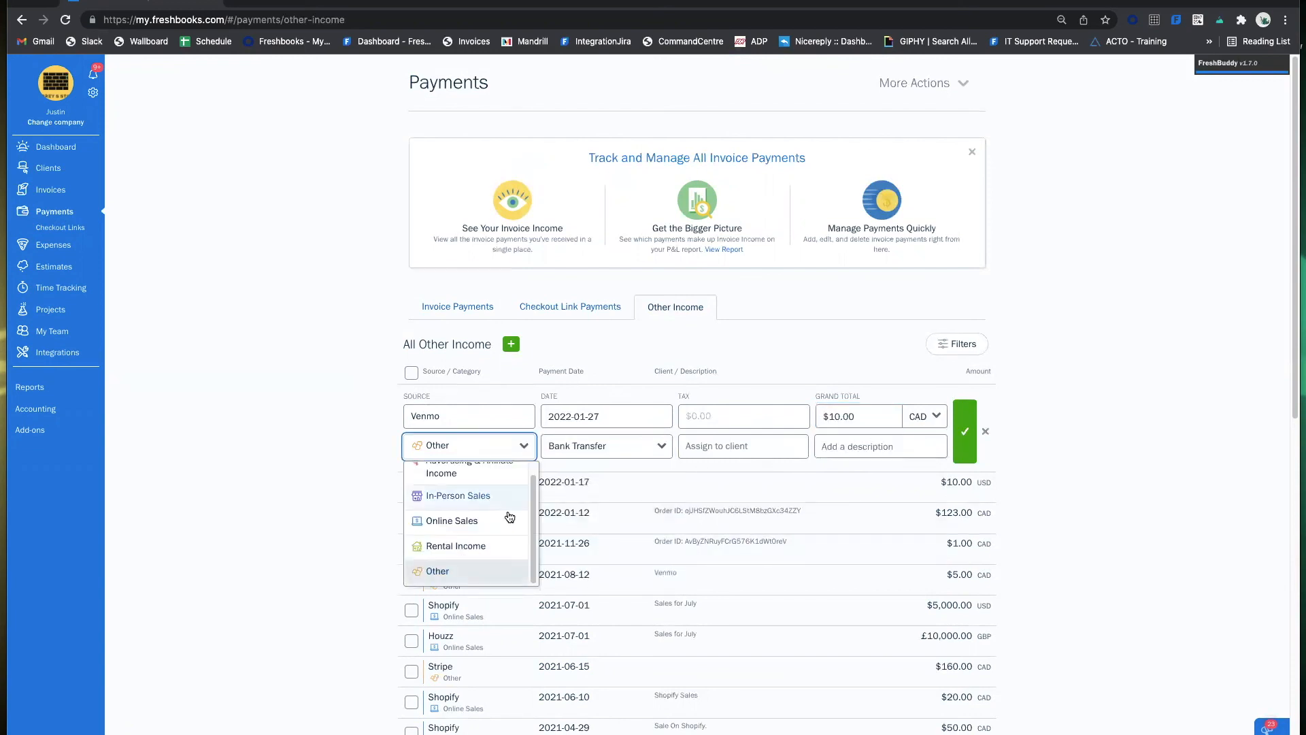
left_click(966, 419)
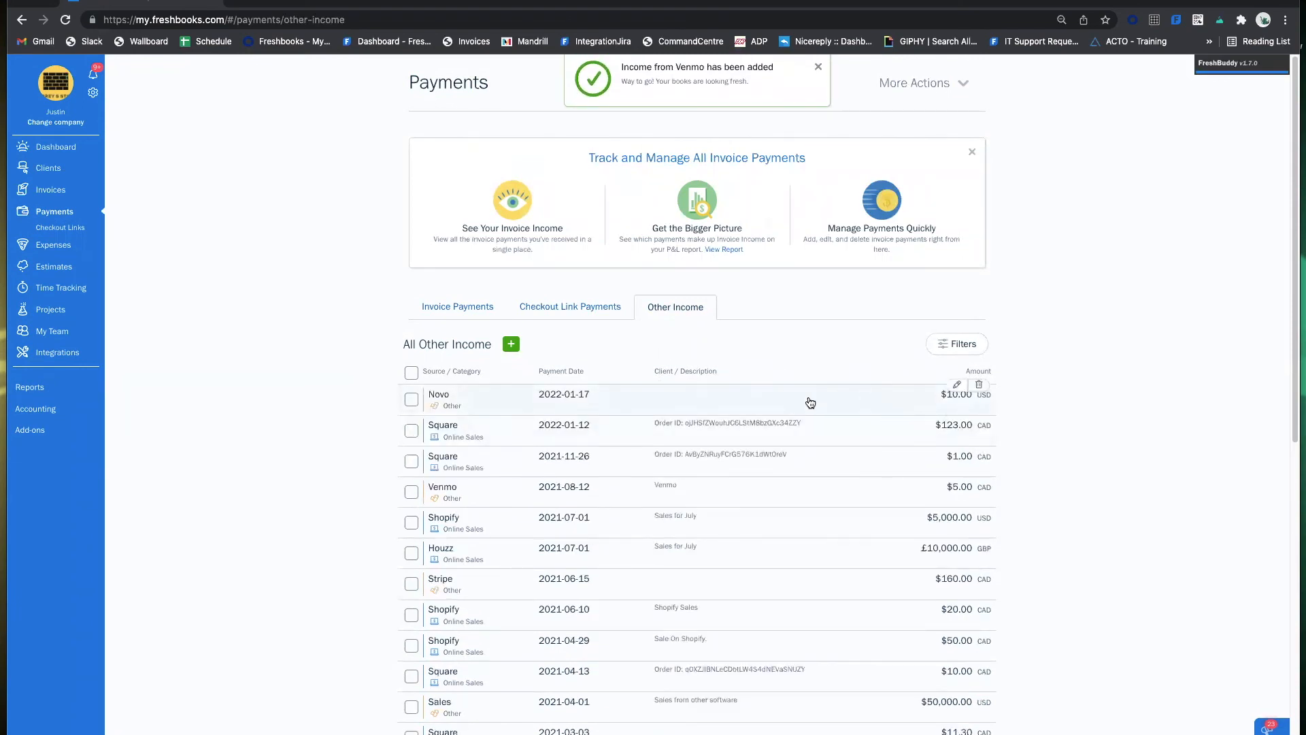
scroll(735, 437, "down", 1)
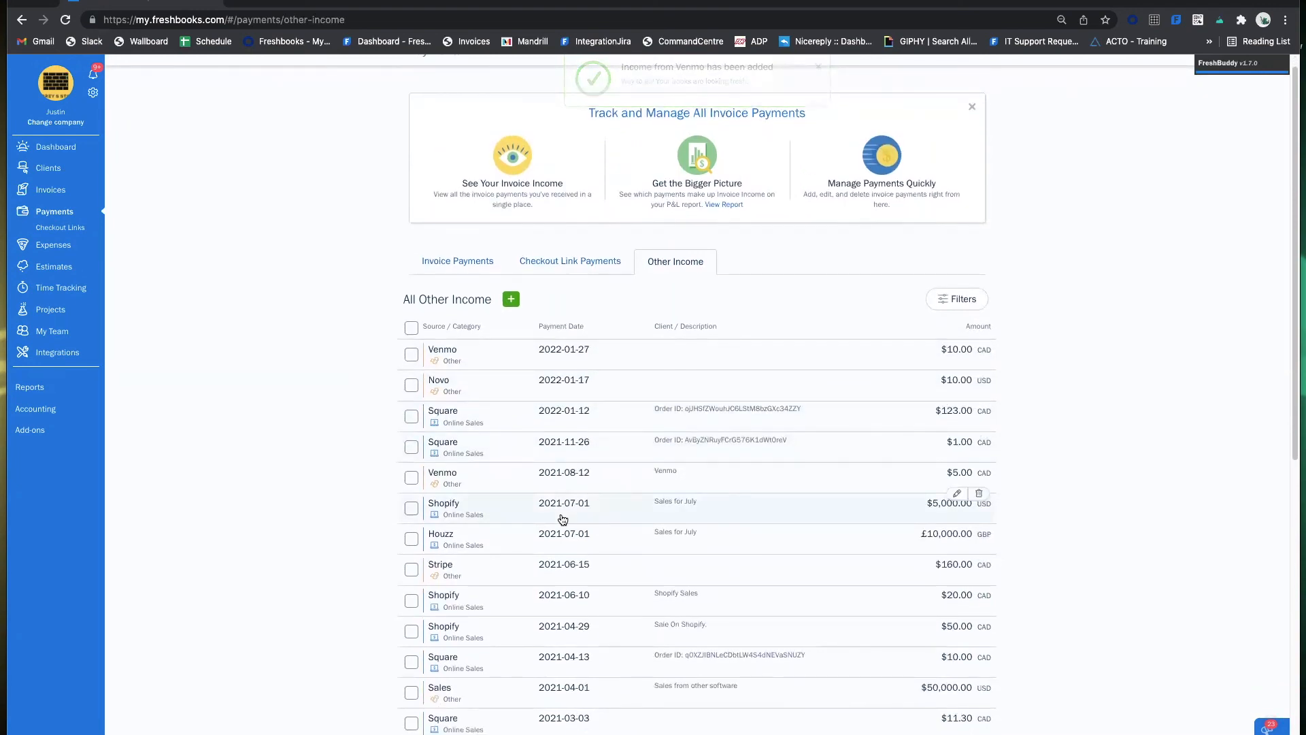
scroll(551, 530, "down", 5)
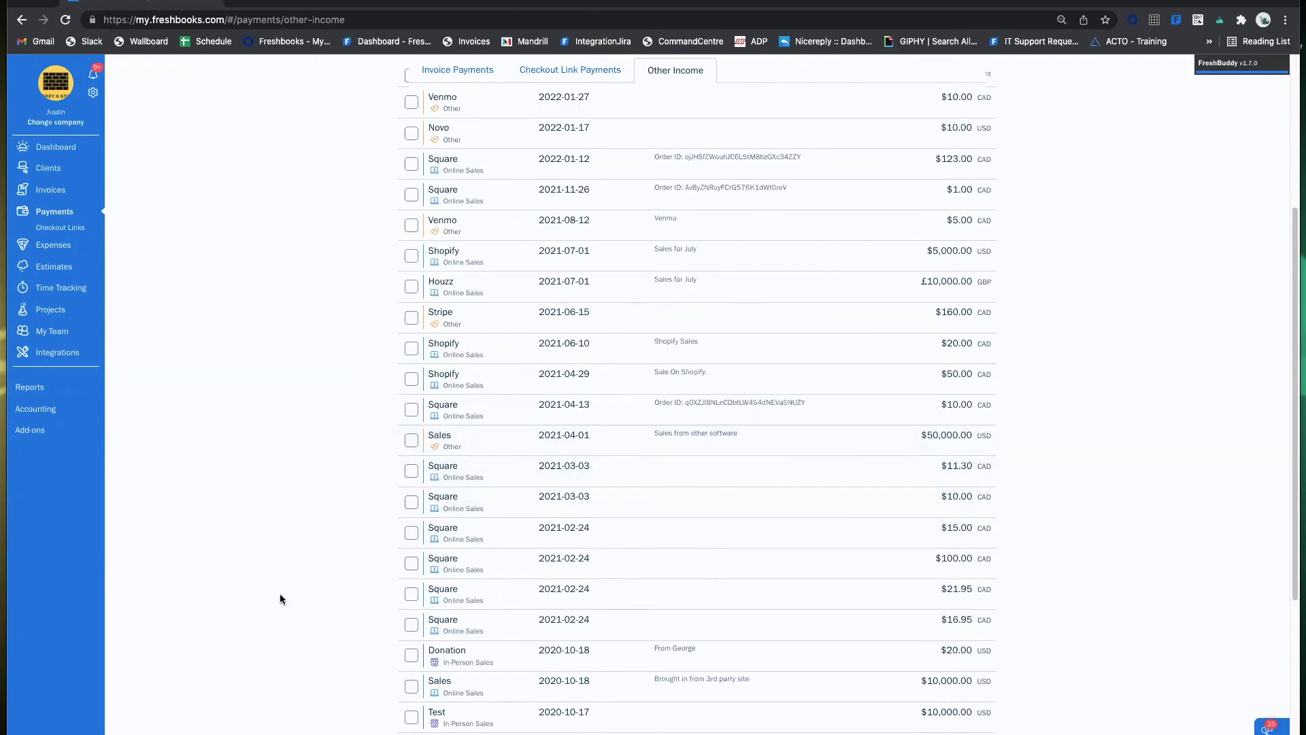
scroll(408, 422, "up", 5)
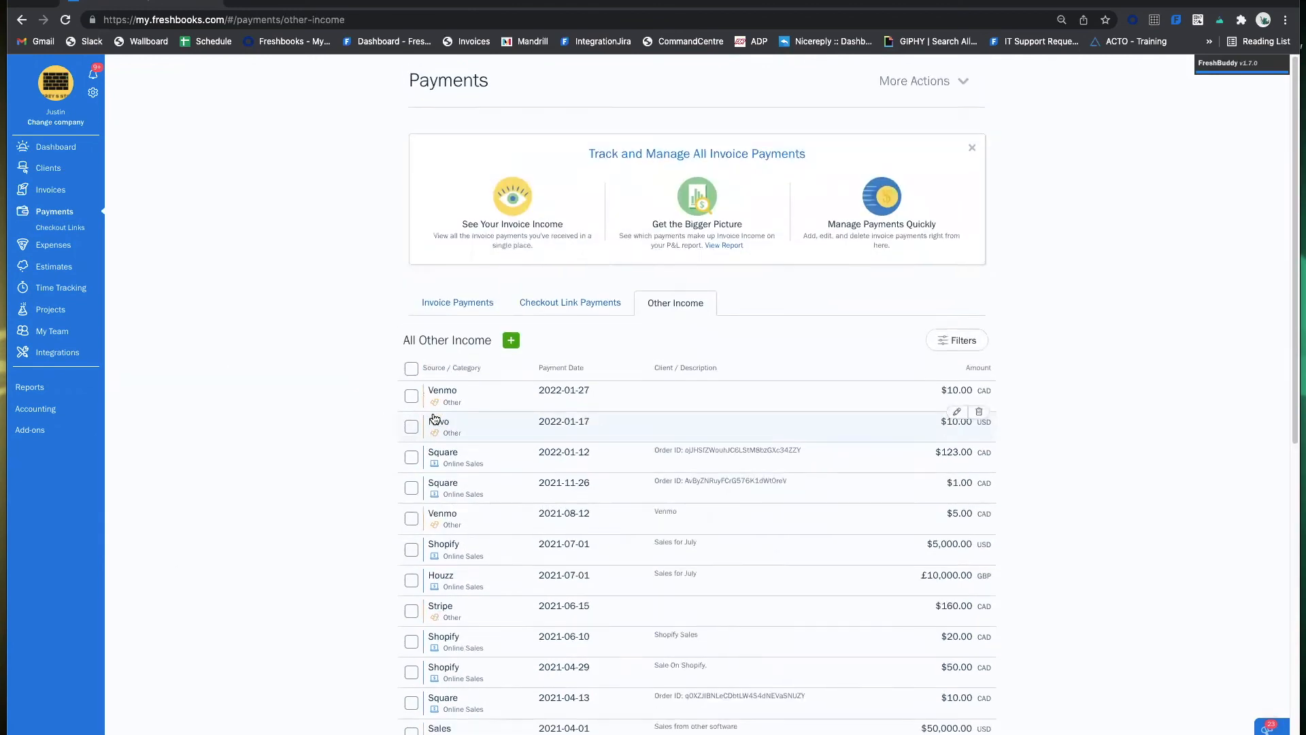
left_click(467, 312)
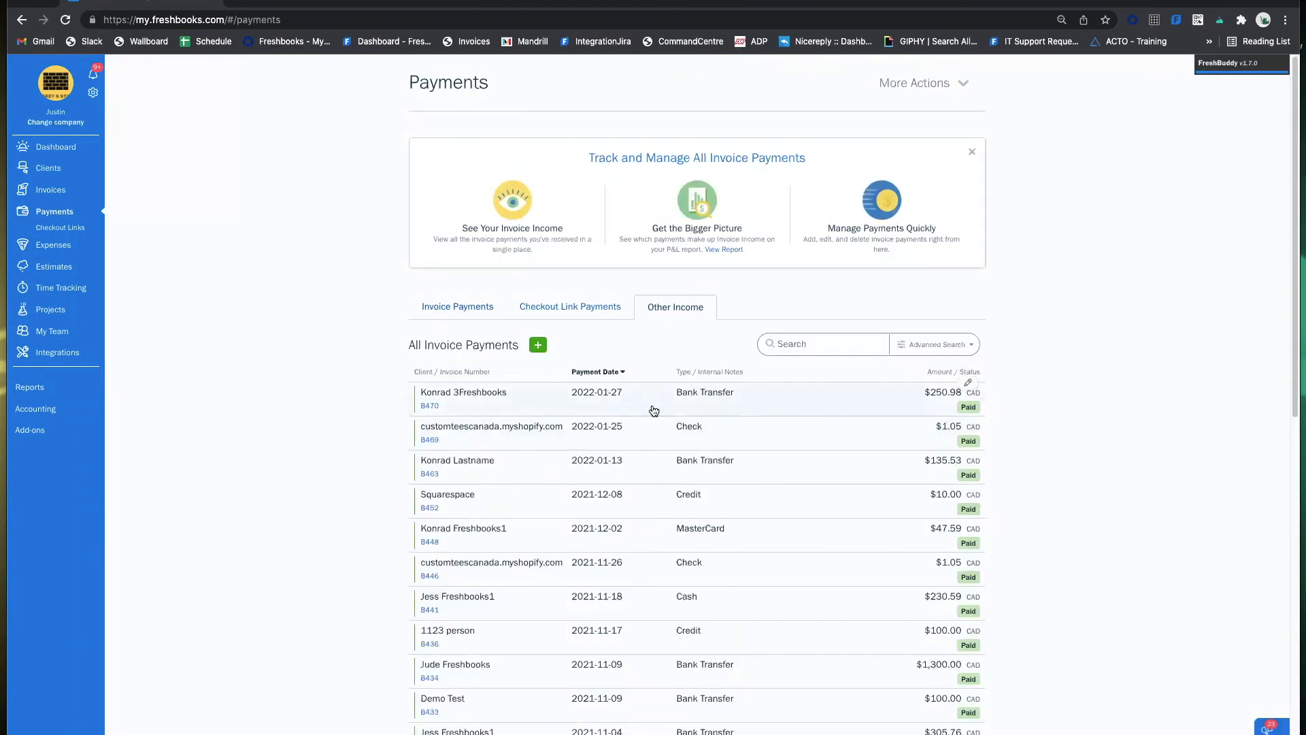
Reach the online Help Center through the gear menu's Help and I Need Support options.
scroll(748, 425, "down", 1)
scroll(747, 424, "down", 5)
scroll(723, 440, "up", 8)
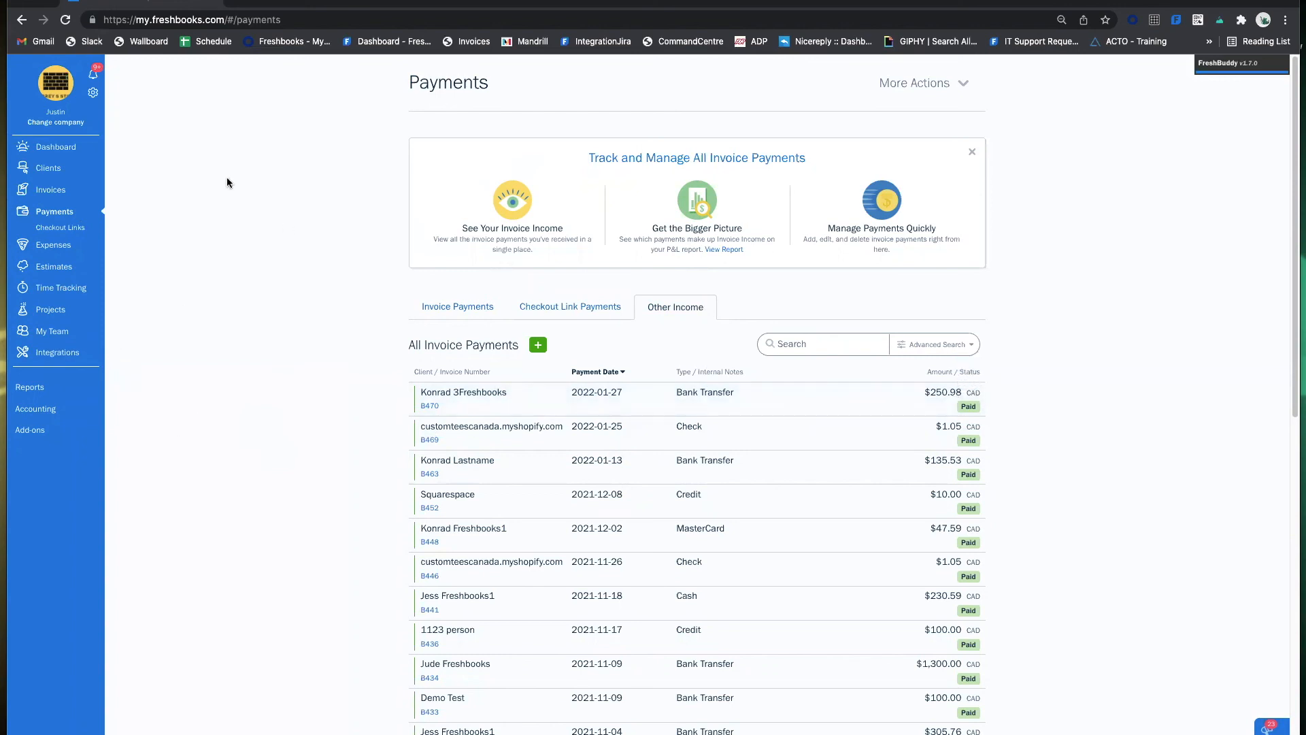
left_click(96, 100)
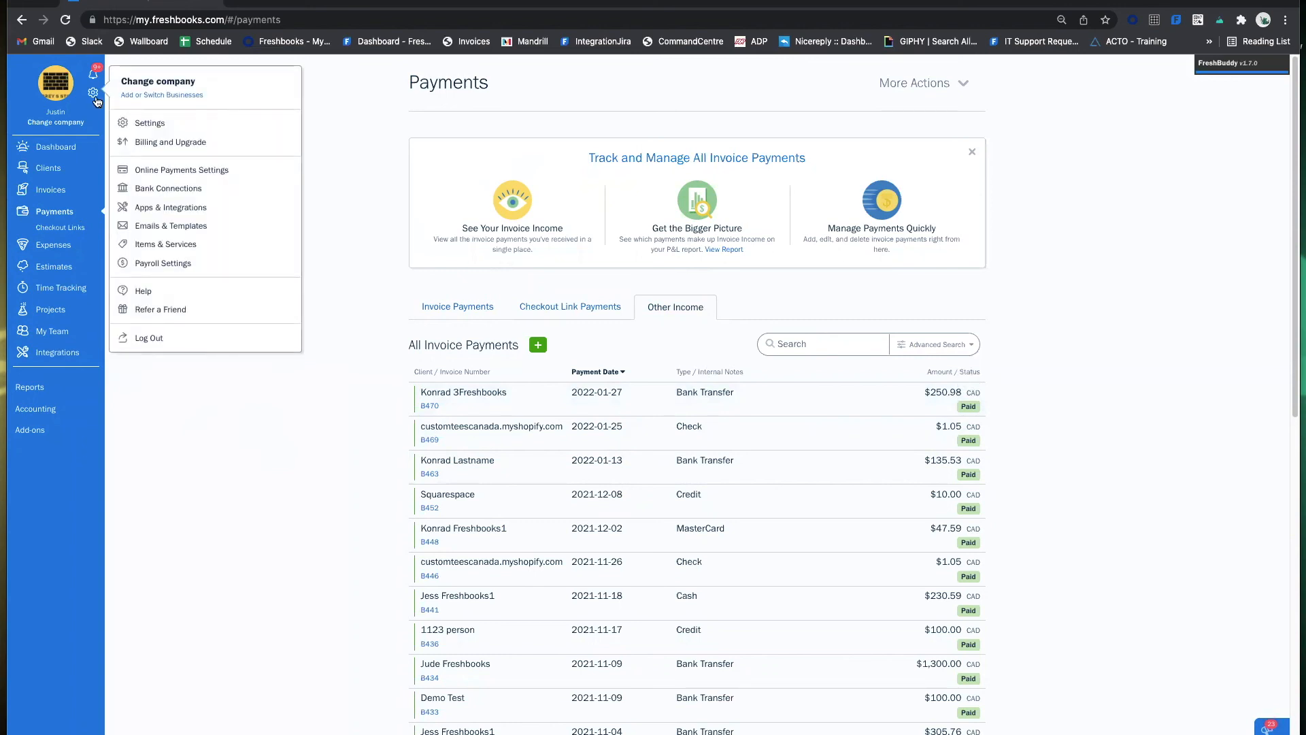
left_click(59, 89)
left_click(59, 89)
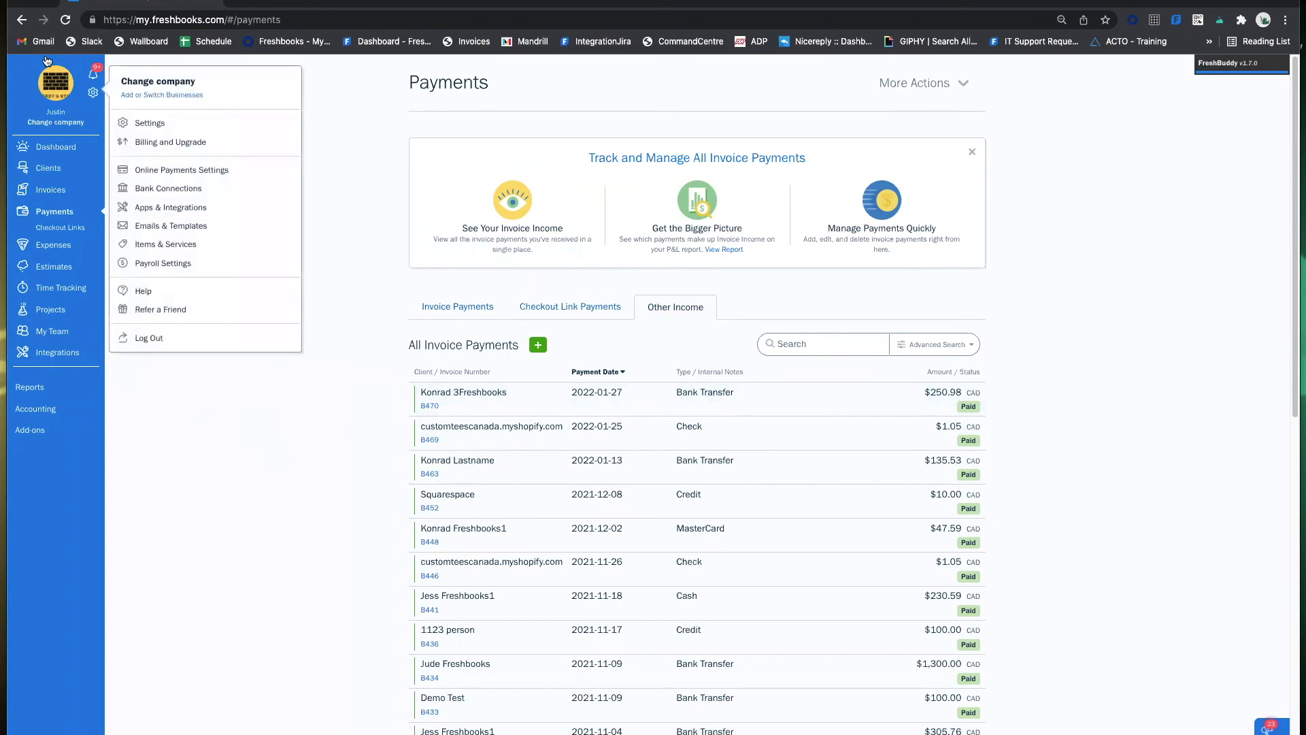
left_click(98, 94)
left_click(94, 94)
left_click(161, 288)
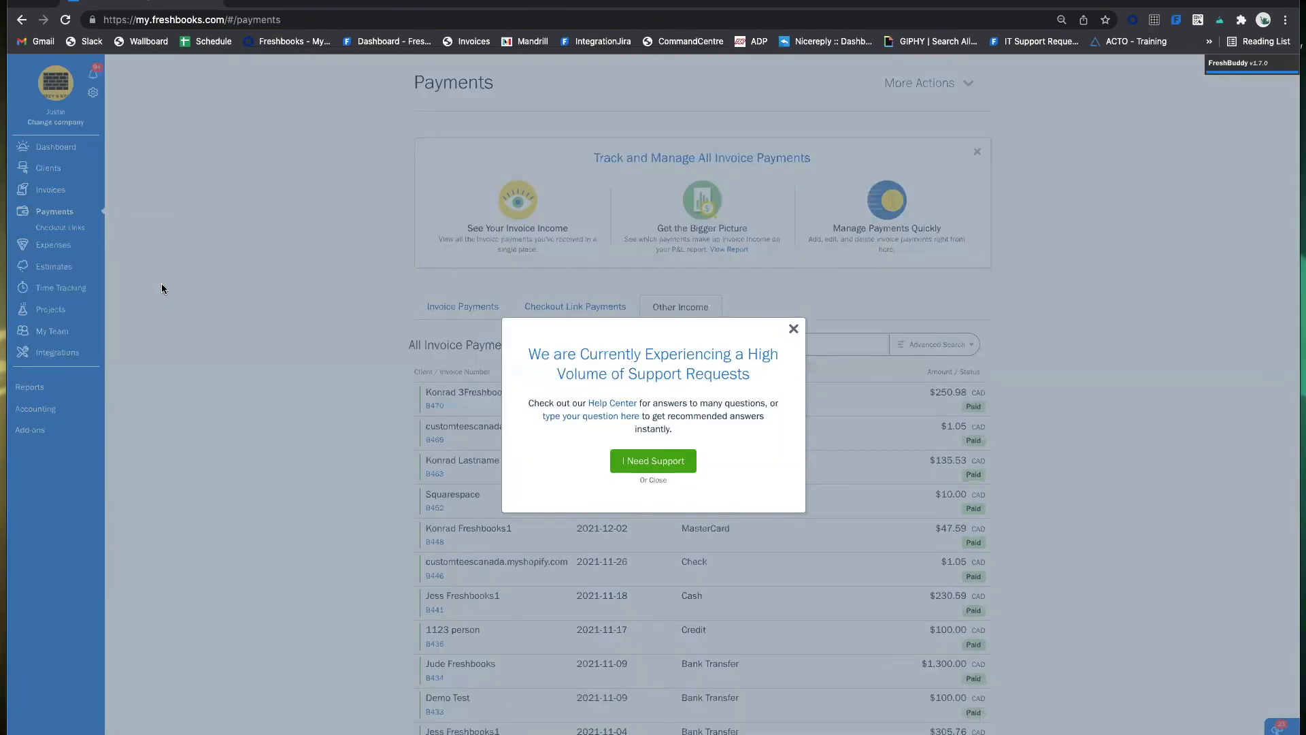
left_click(630, 460)
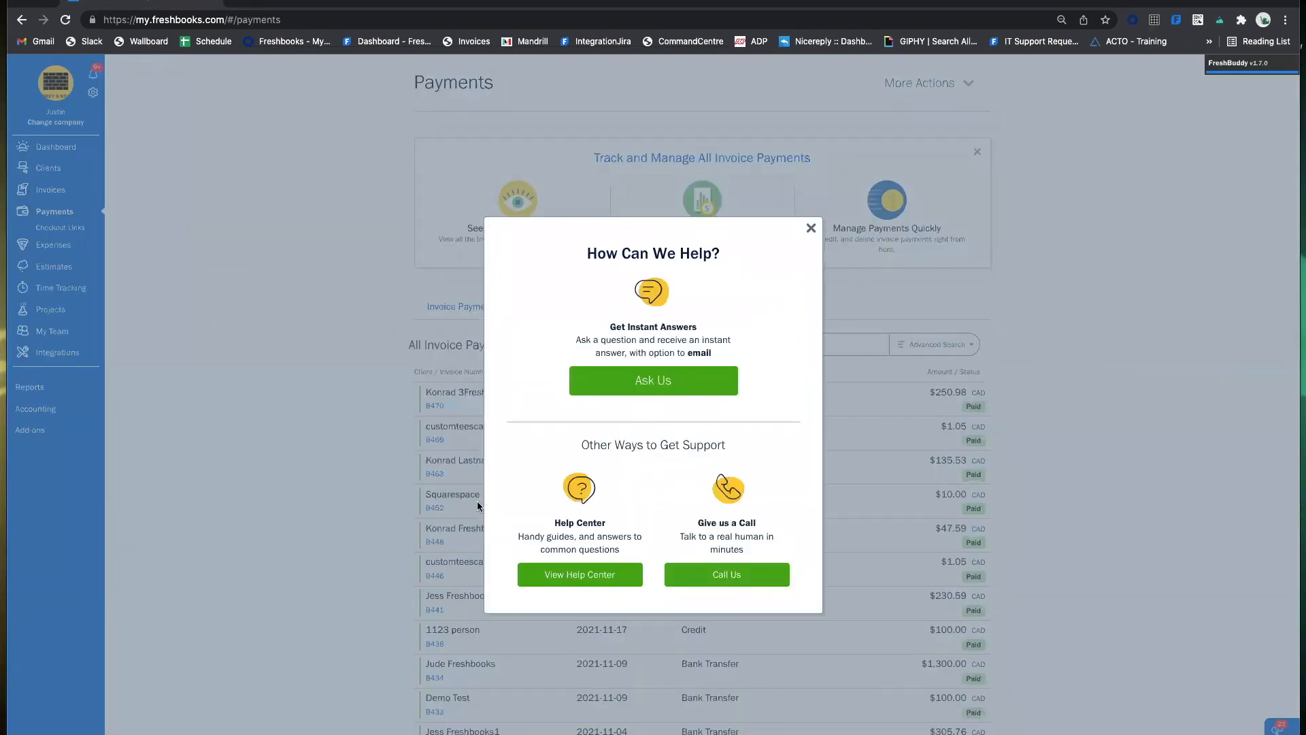
left_click(581, 574)
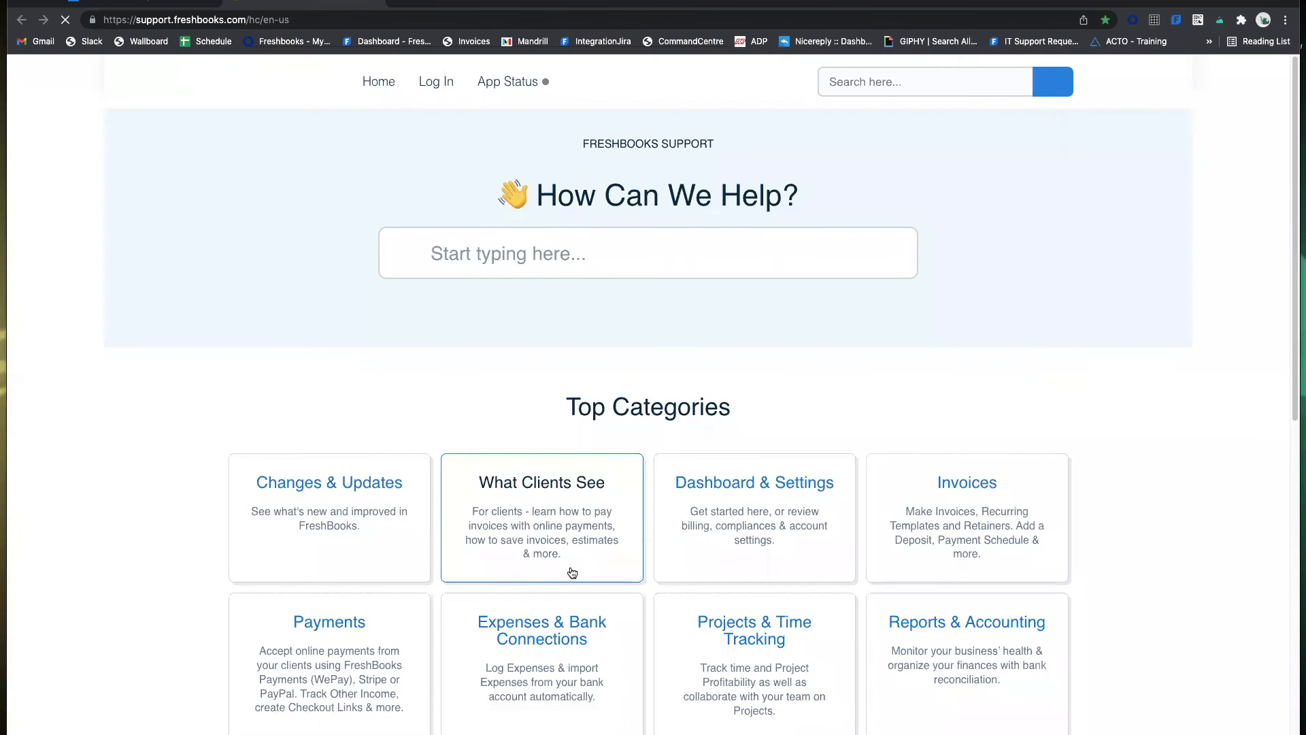
Search 'wepay', read the WePay processing-time article, and return to the FreshBooks tab.
type("wepay")
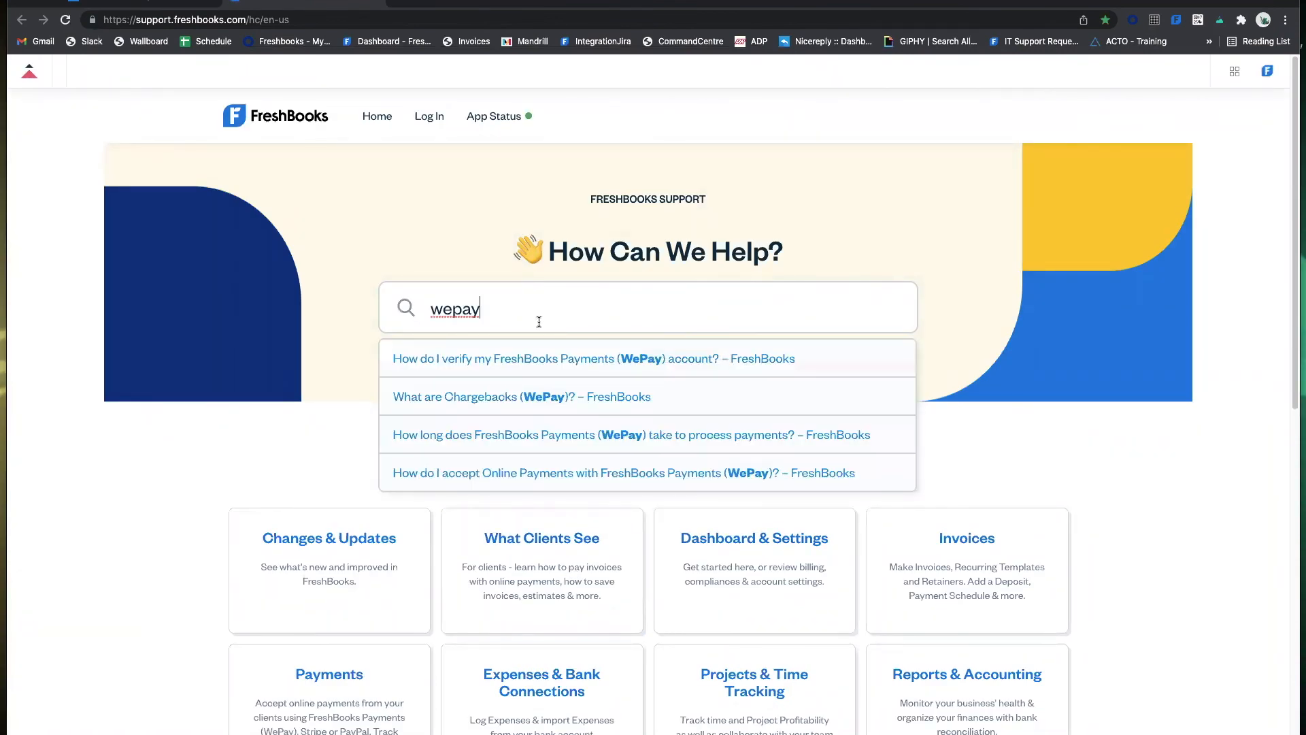
left_click(555, 442)
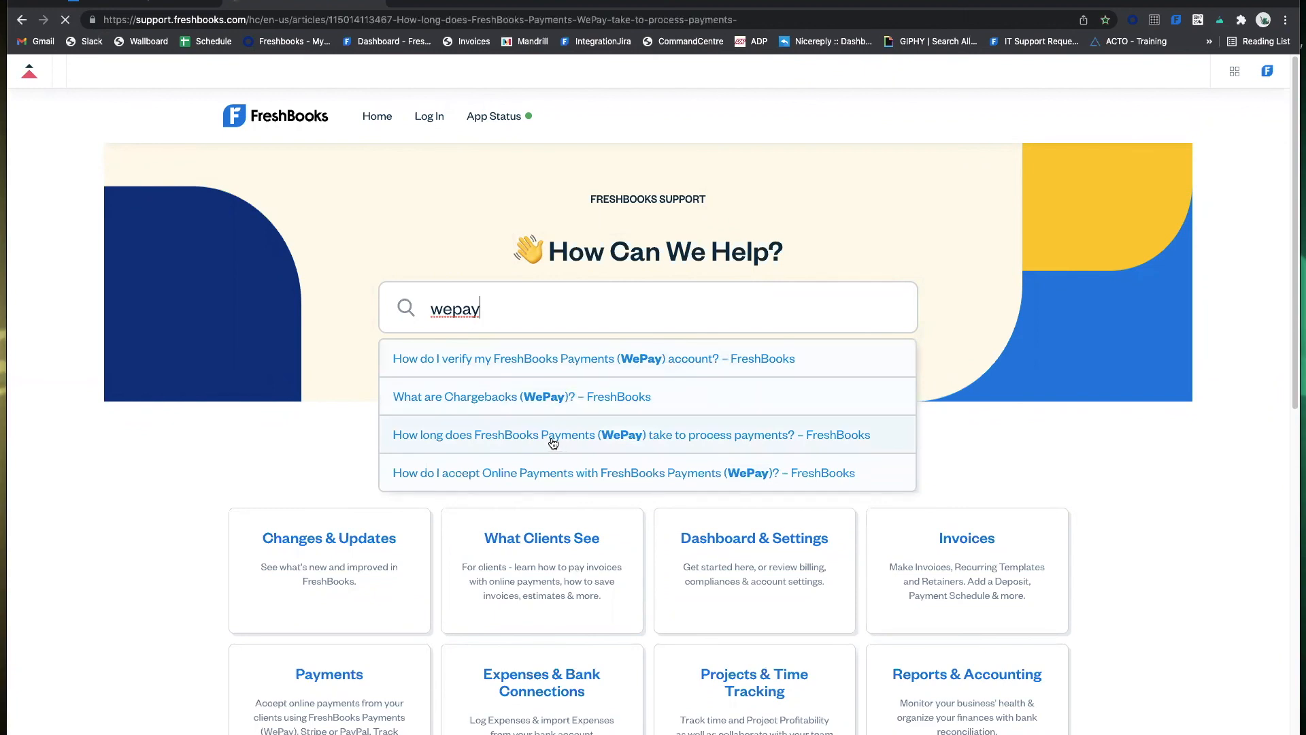
scroll(721, 320, "down", 7)
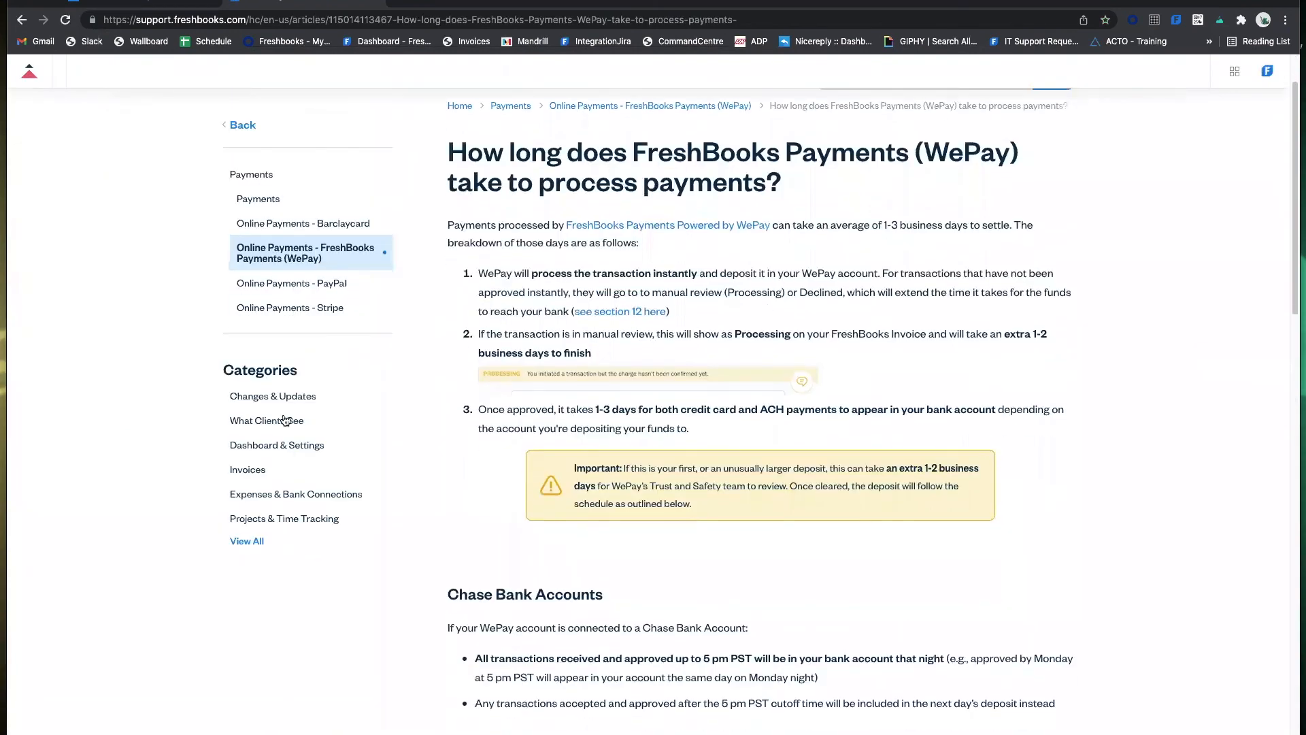
scroll(896, 337, "up", 7)
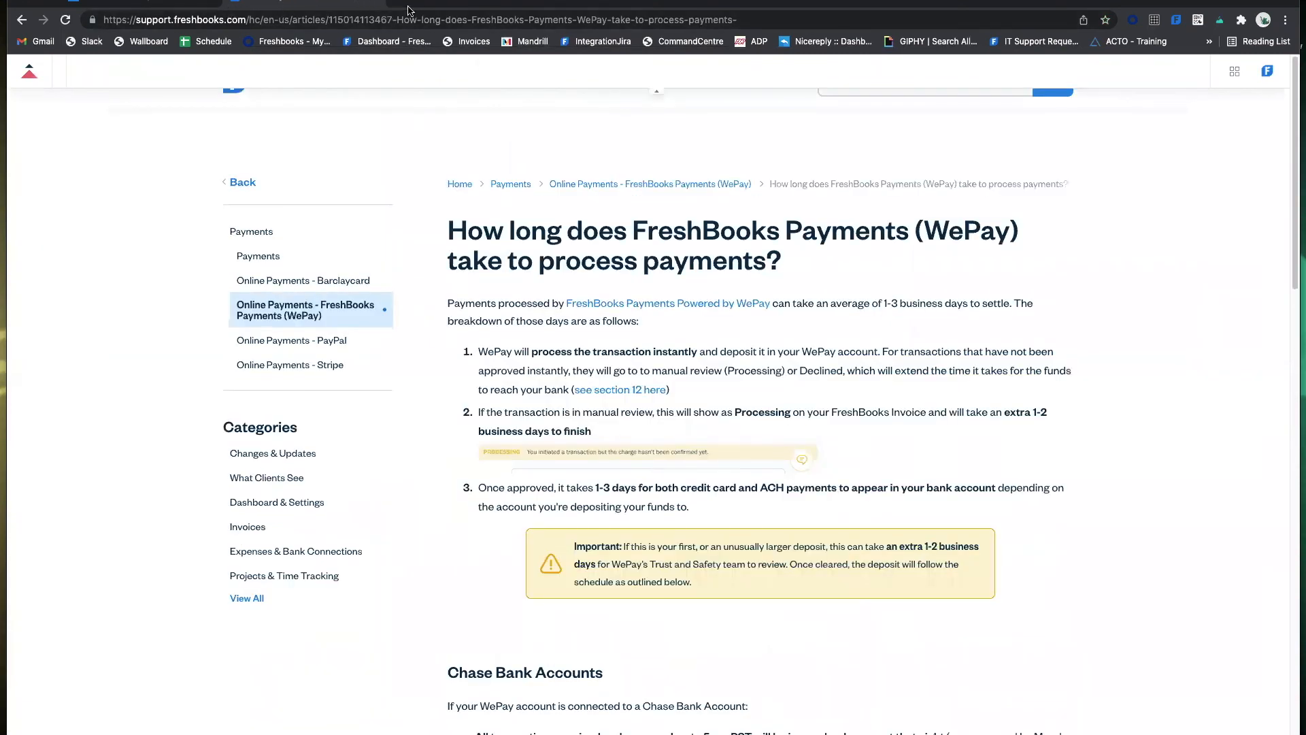
left_click(378, 2)
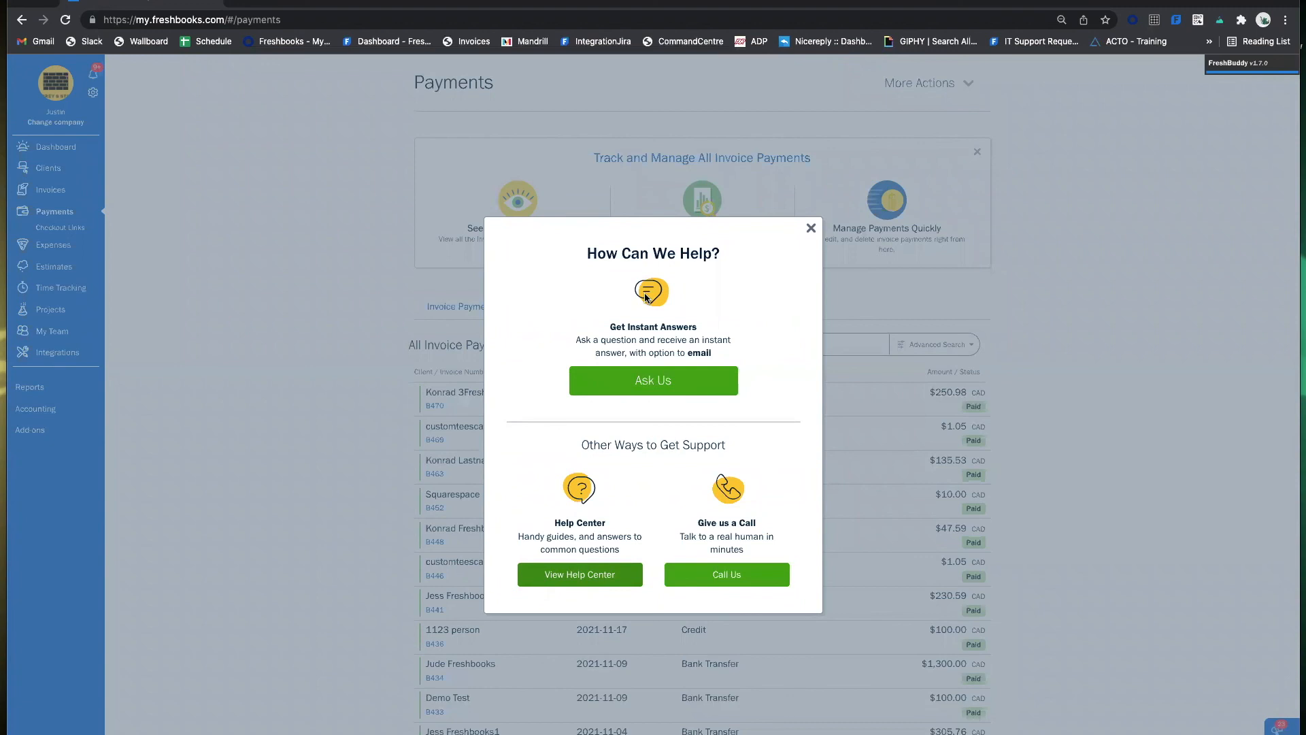
Show the Call Us phone support details and select the account's support key.
left_click(726, 574)
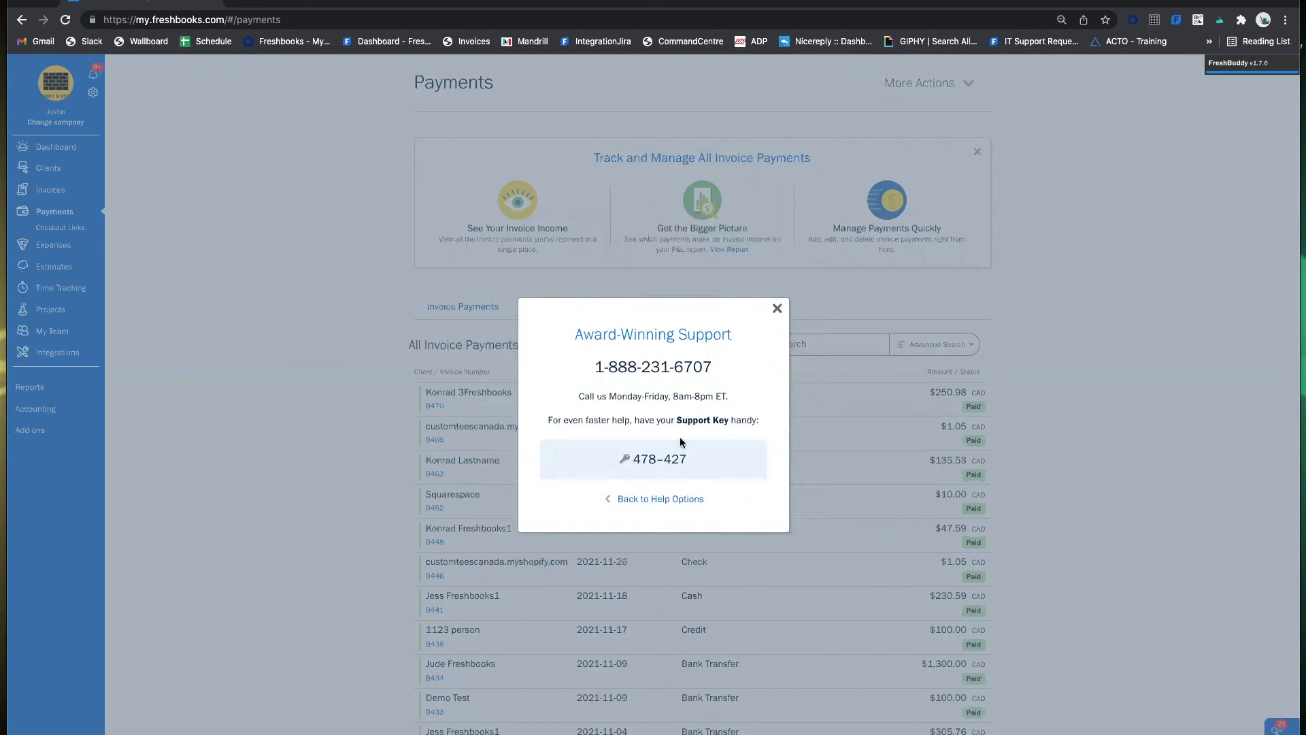
left_click_drag(695, 466, 643, 460)
left_click_drag(704, 461, 605, 464)
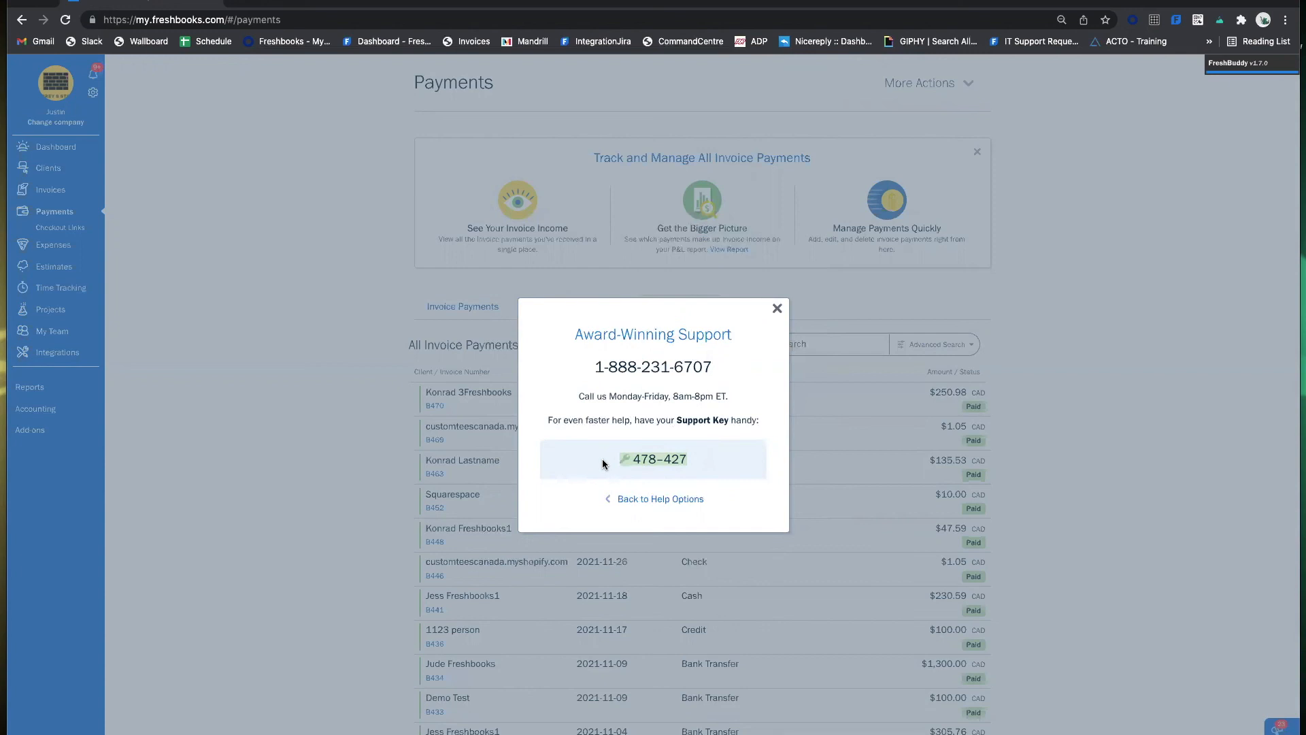